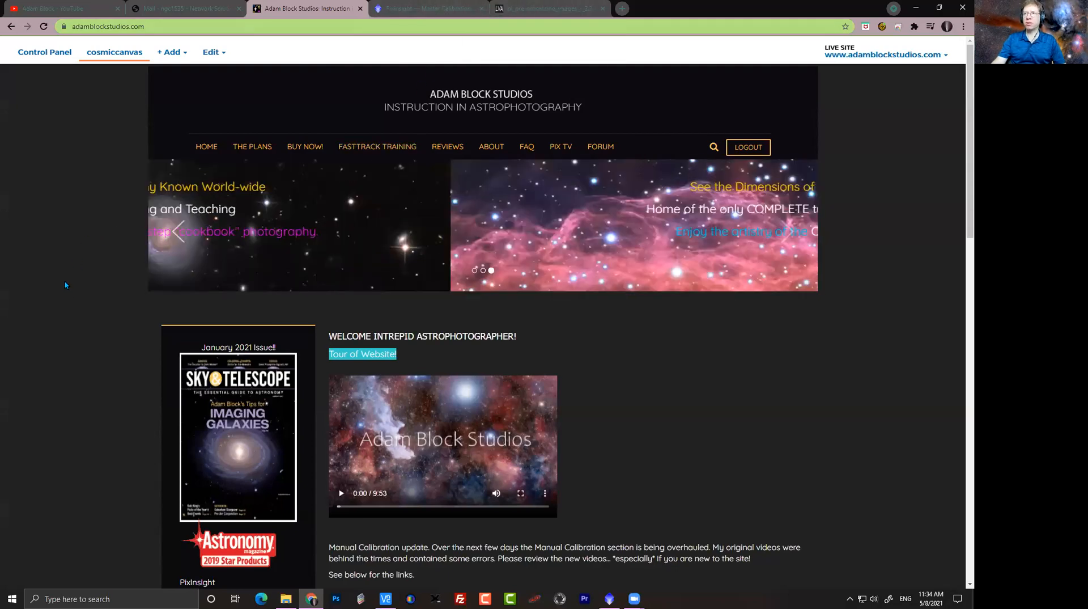
scroll(65, 285, "down", 1)
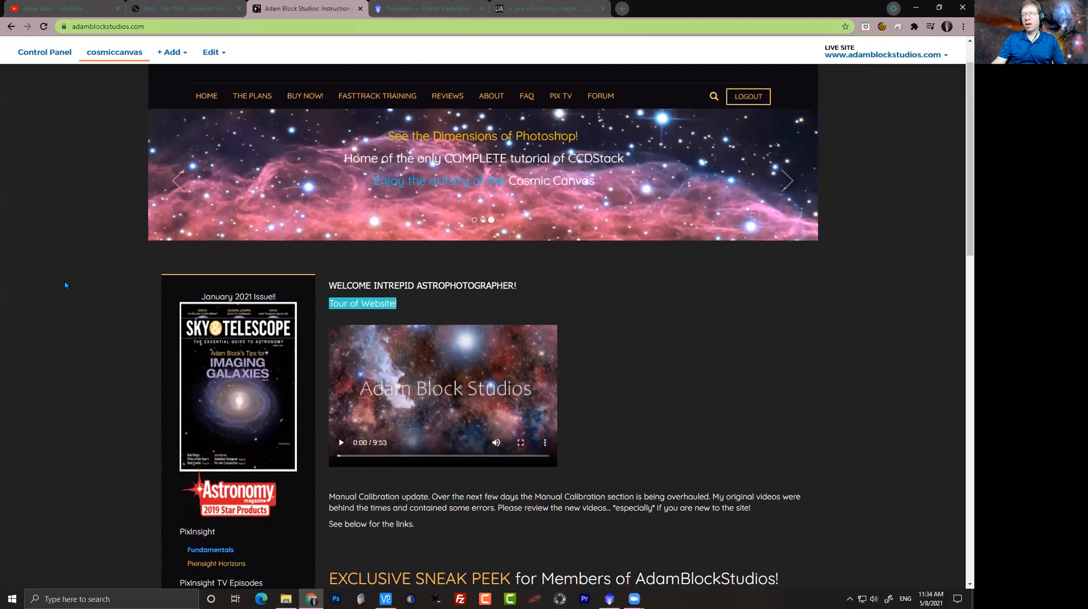
scroll(65, 285, "up", 1)
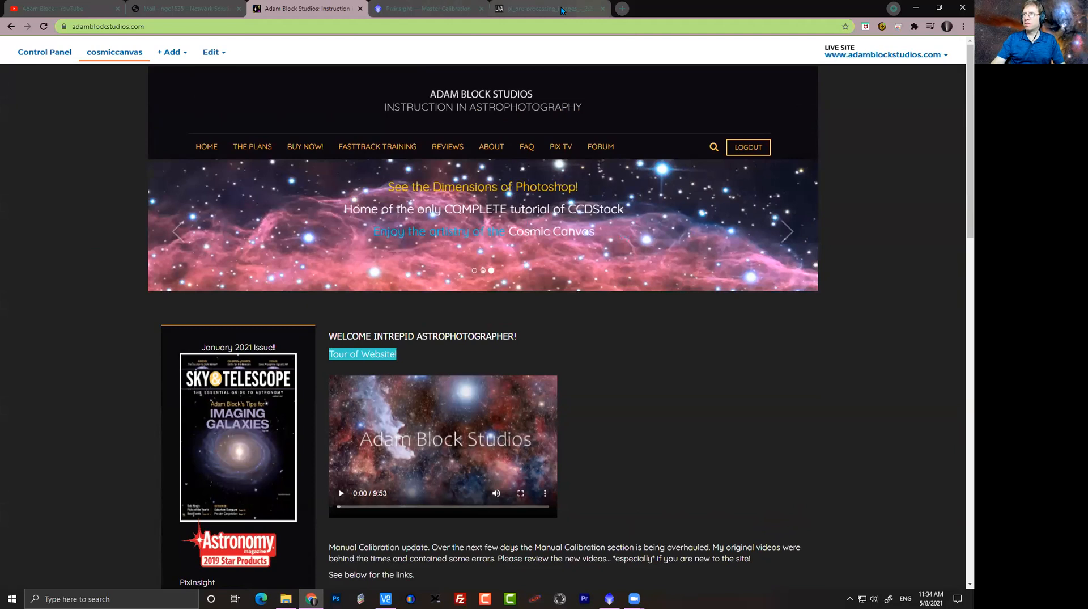
Open the website adamblockphotos.com in a new browser tab.
left_click(561, 10)
left_click(622, 8)
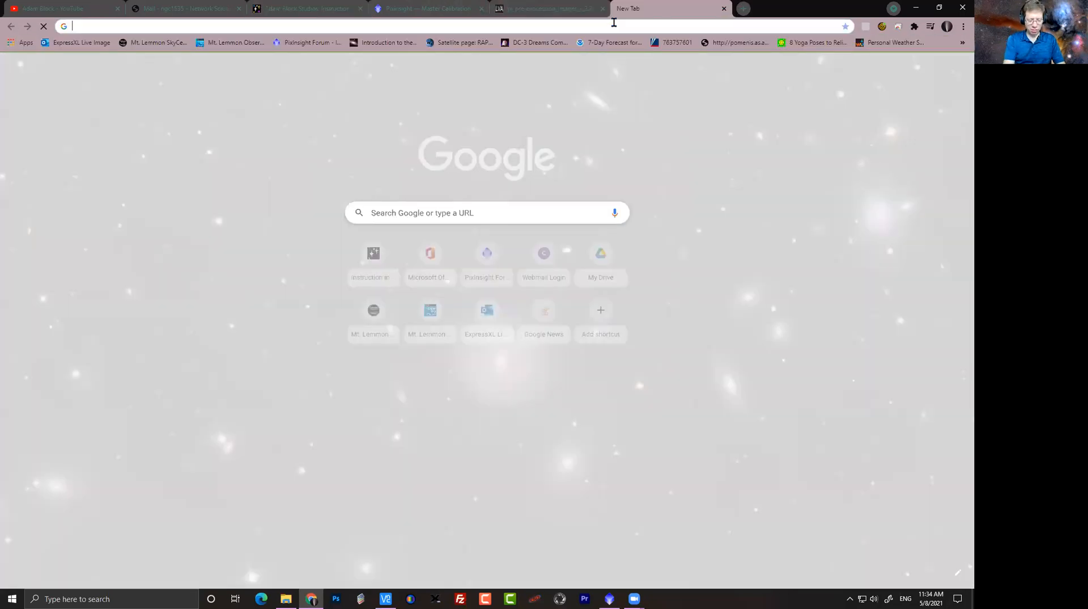
type("adamblockphotos.com")
key("Return")
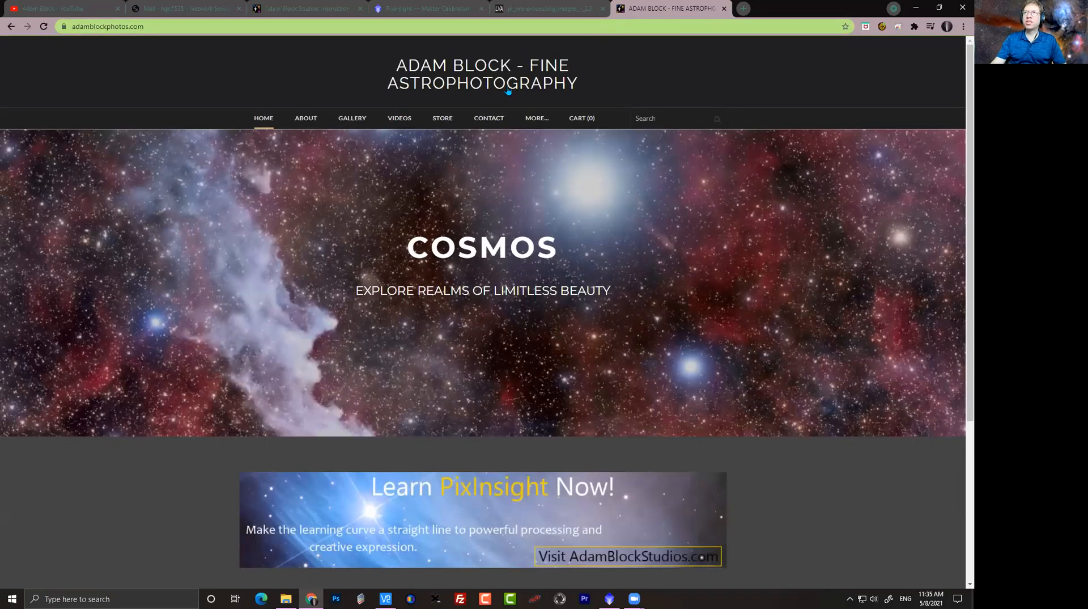
Open the Nebulae gallery of the photo site and look through its images.
mouse_move(352, 119)
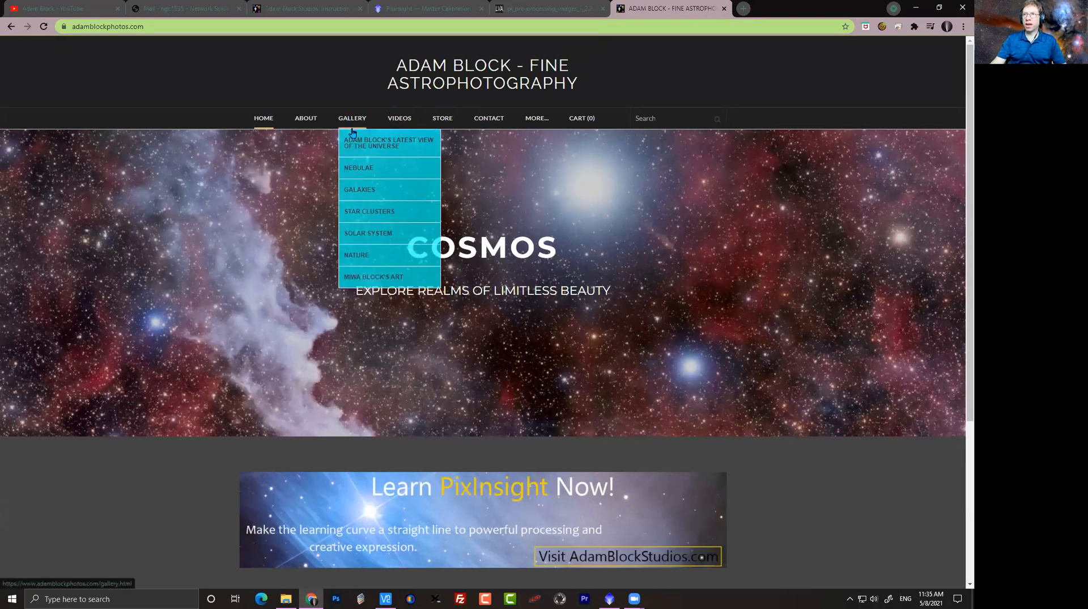
left_click(373, 167)
scroll(510, 288, "down", 10)
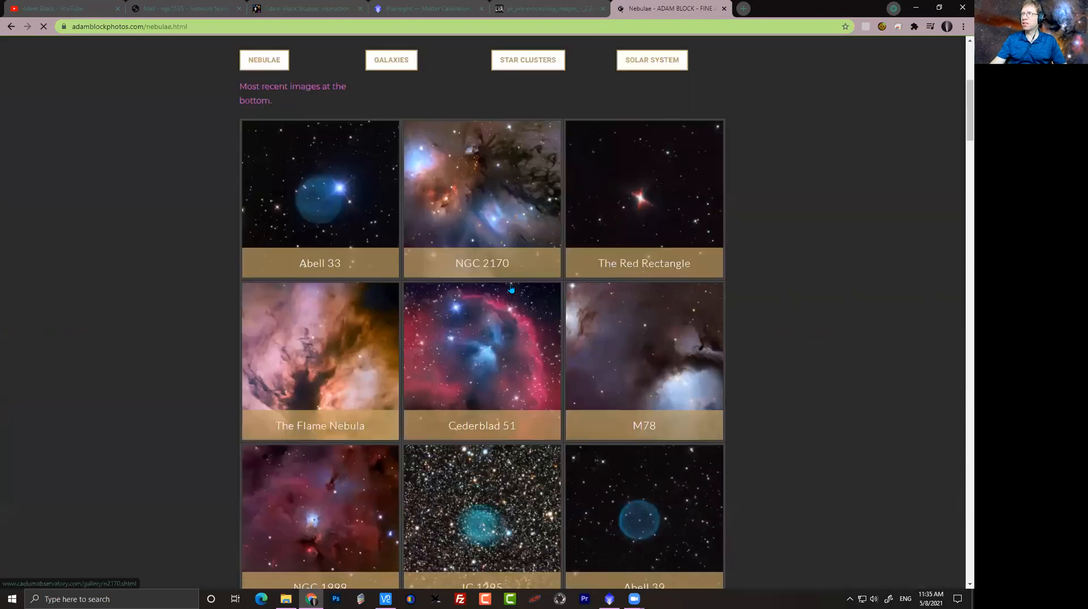
scroll(510, 288, "down", 10)
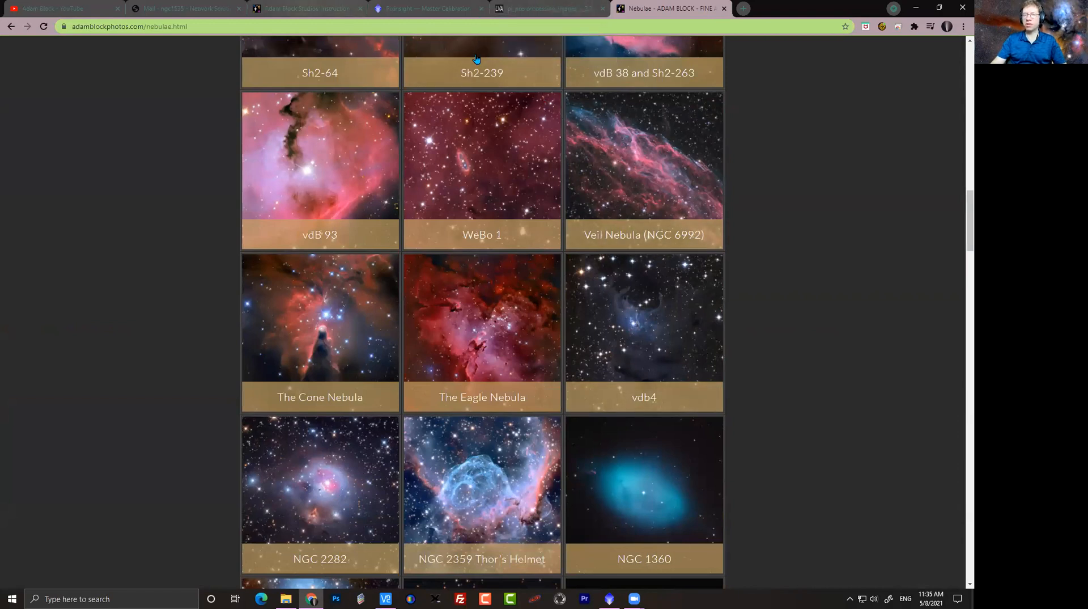
Start The Definitive Guide to WBPP 2.0 in PixInsight from the YouTube channel's playlists and pause the video.
left_click(306, 8)
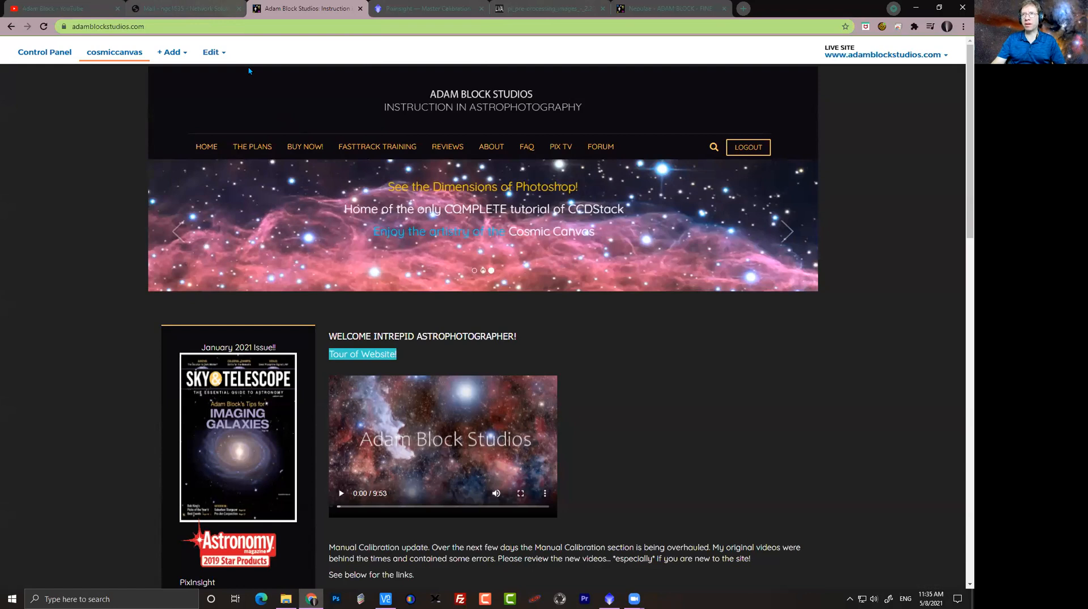
left_click(76, 8)
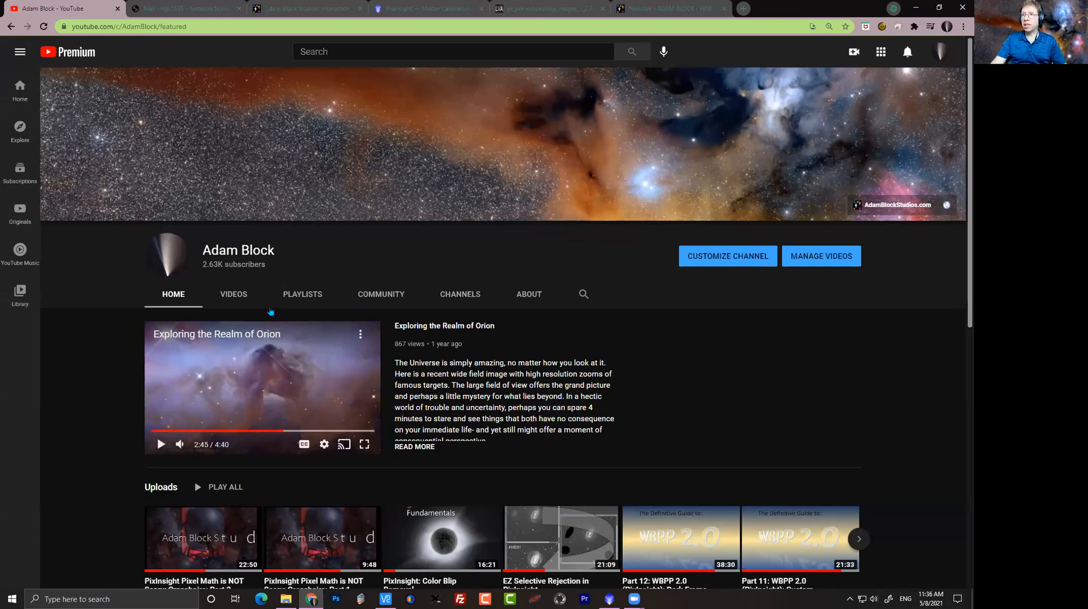
left_click(286, 295)
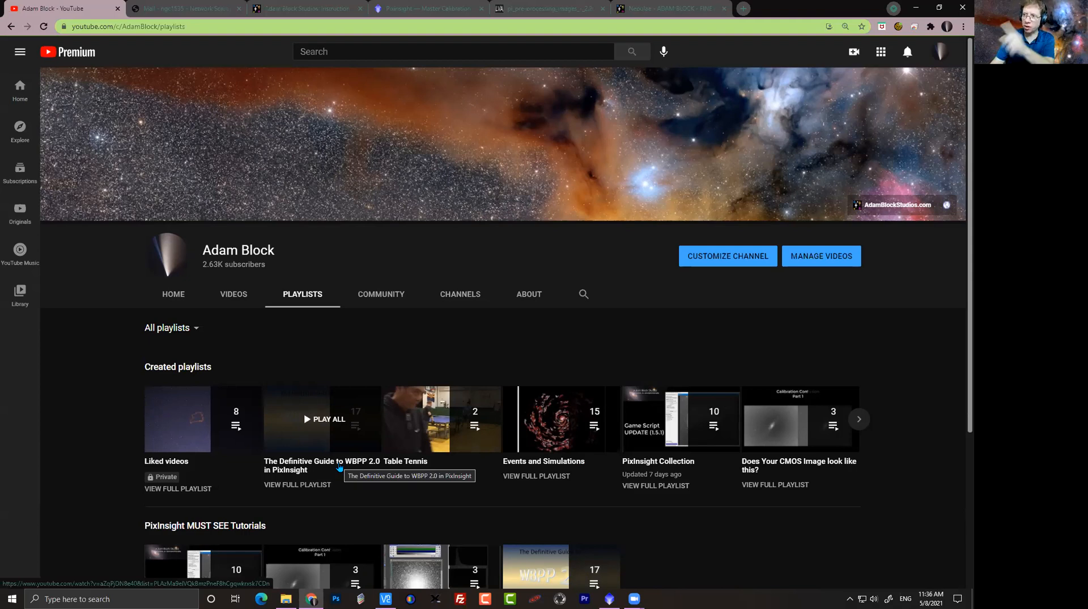
scroll(510, 556, "down", 1)
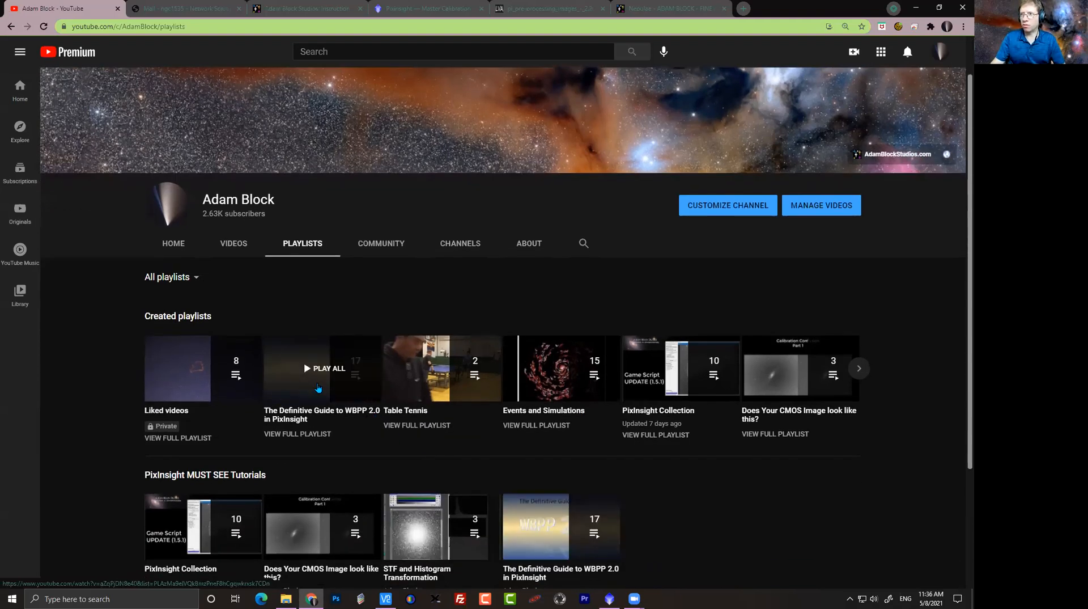
left_click(357, 357)
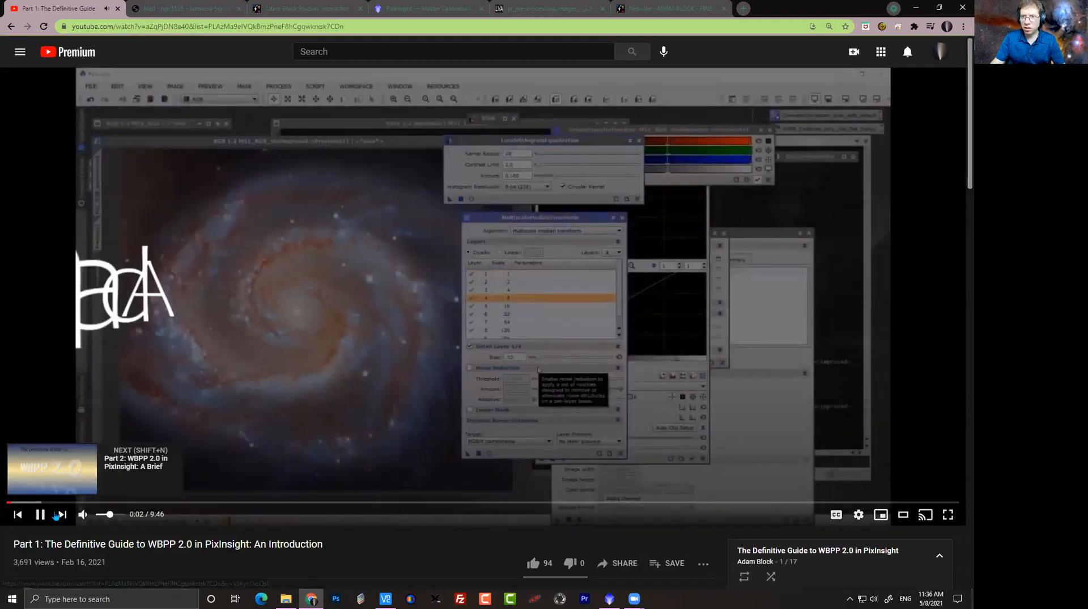
left_click(39, 514)
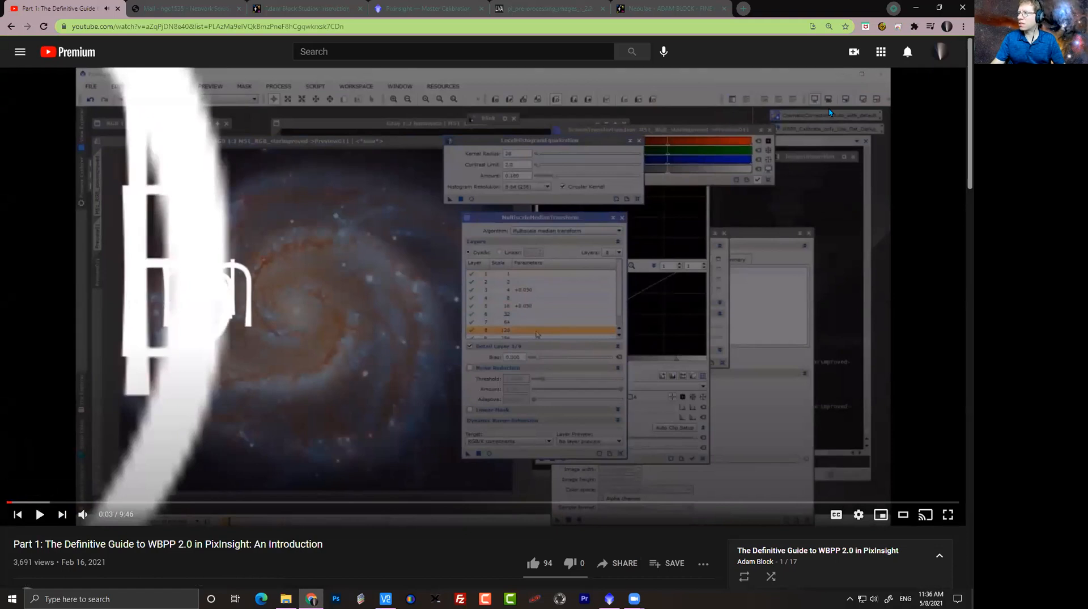
Open the full page of the WBPP 2.0 playlist and look through its list of parts.
left_click(782, 552)
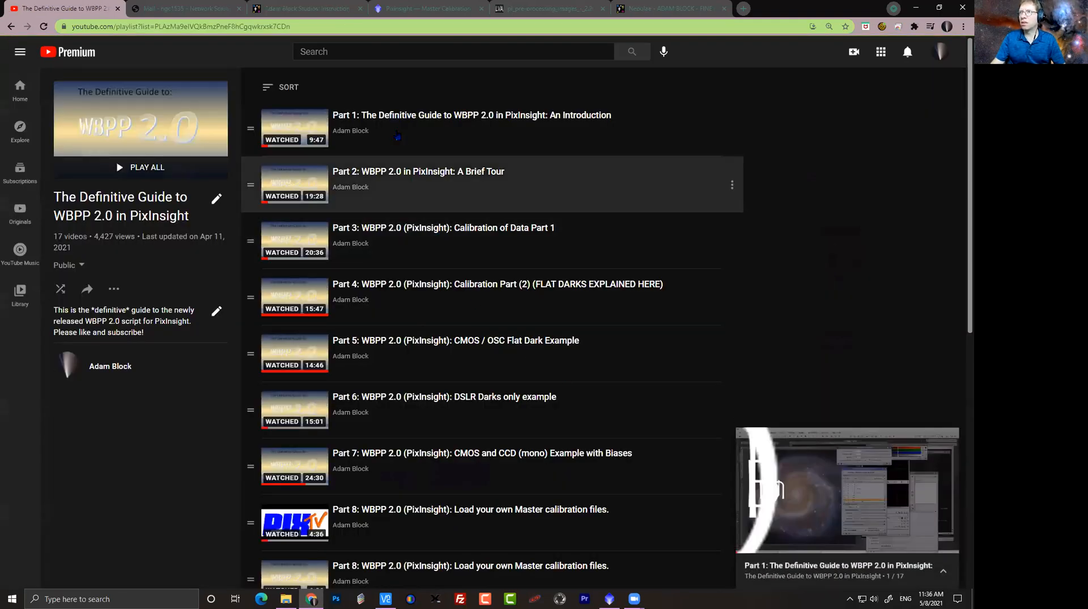
scroll(420, 198, "down", 7)
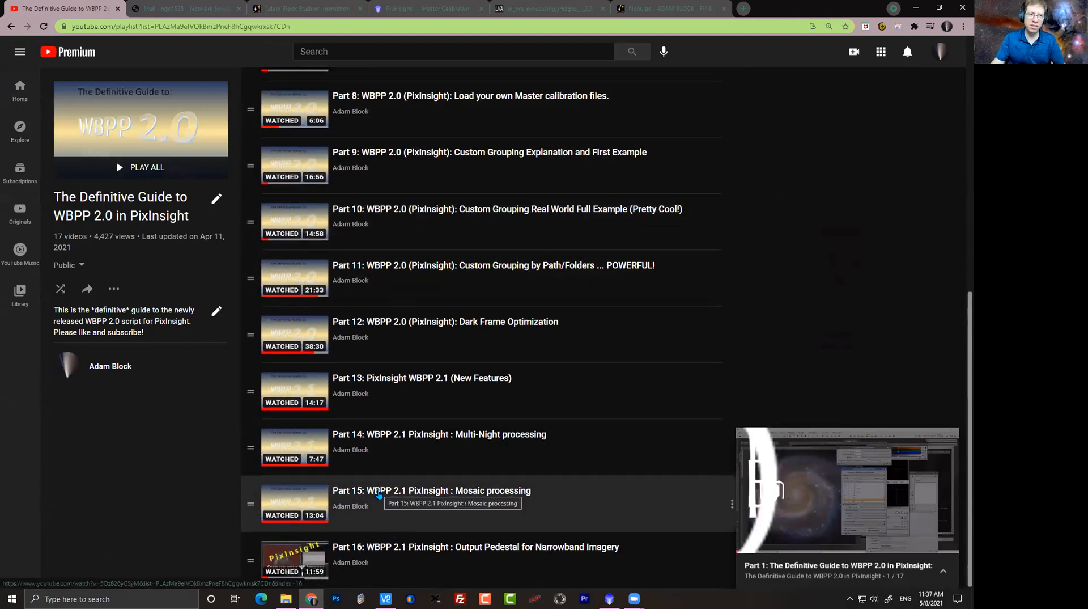
scroll(378, 494, "up", 8)
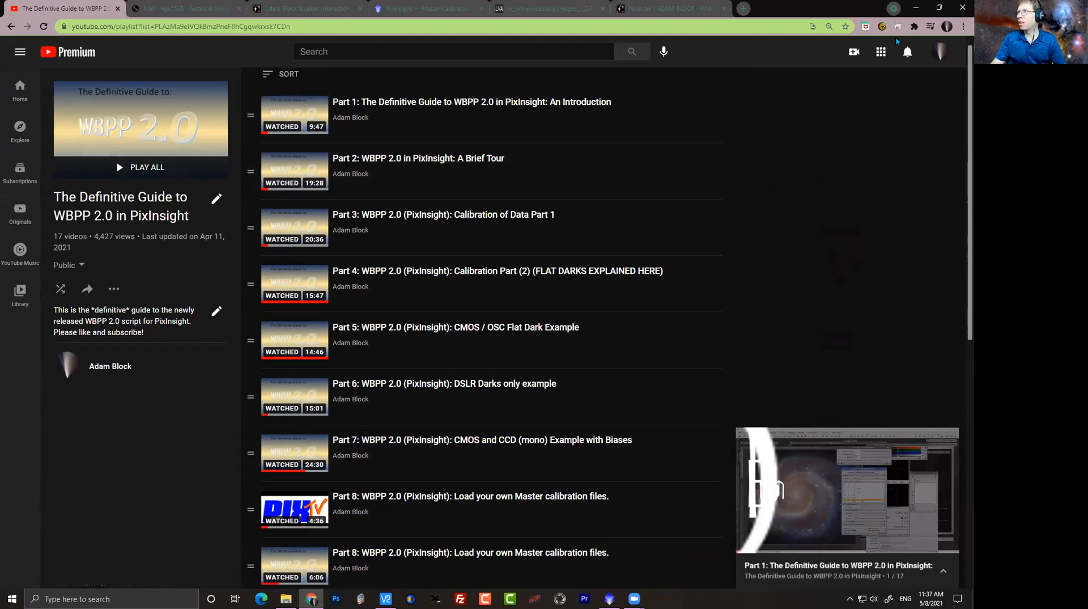
Switch to PixInsight, view the frame n125_Date_oct04_-S001-R006-C001-Clear.fts from StarGazers_Lounge/ngc125, and close it.
key("alt+Tab")
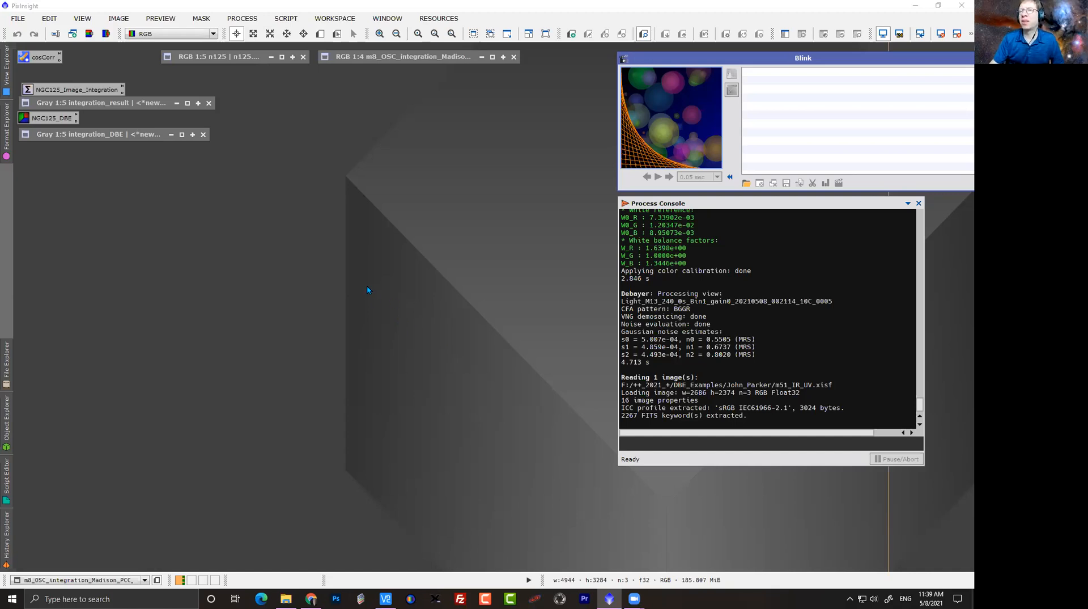
double_click(351, 283)
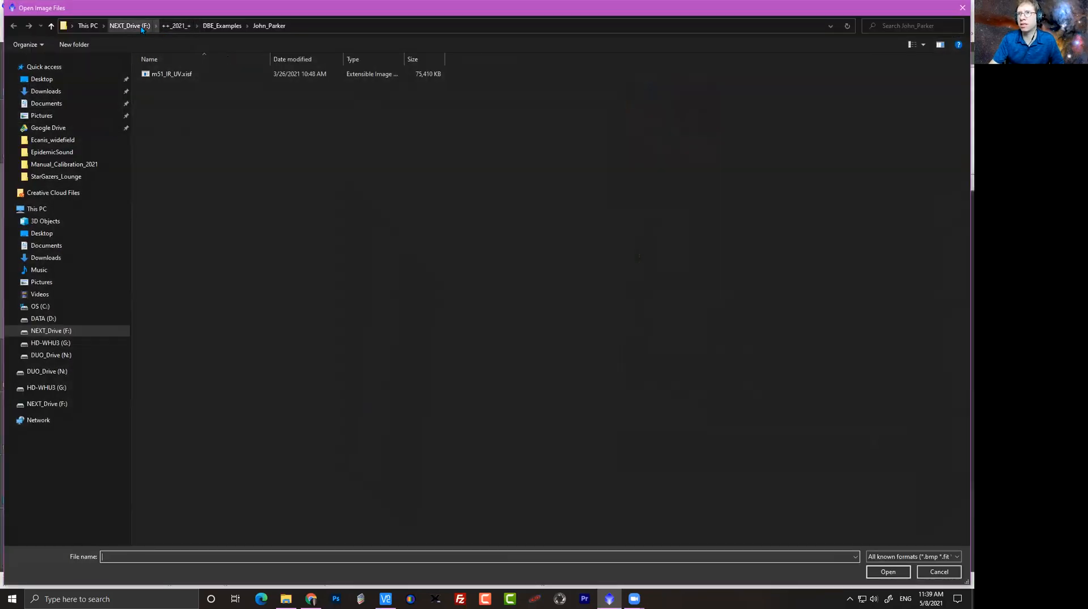
left_click(80, 176)
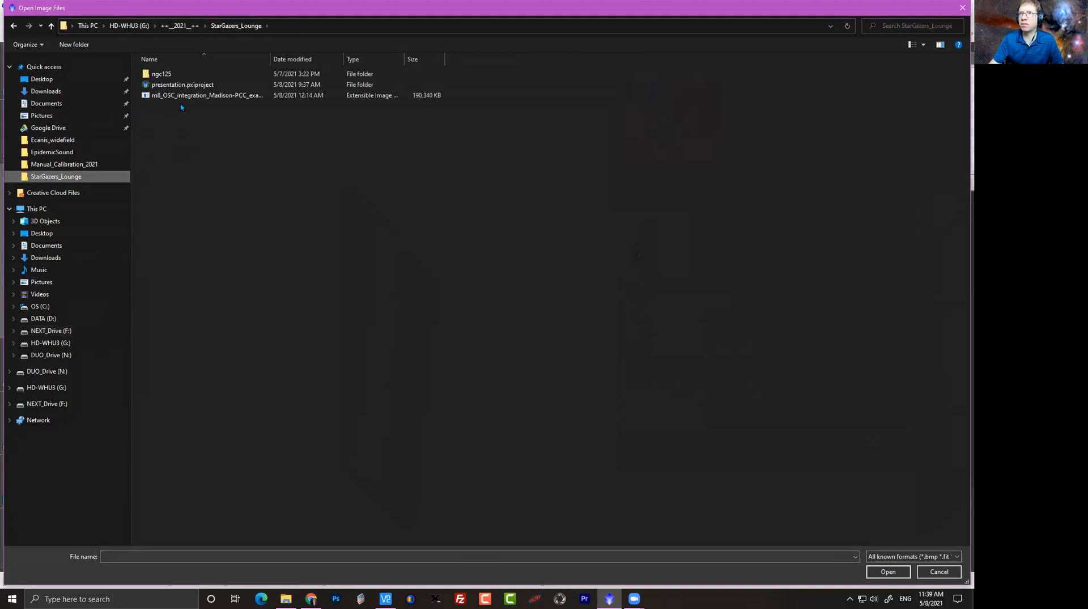
left_click(235, 77)
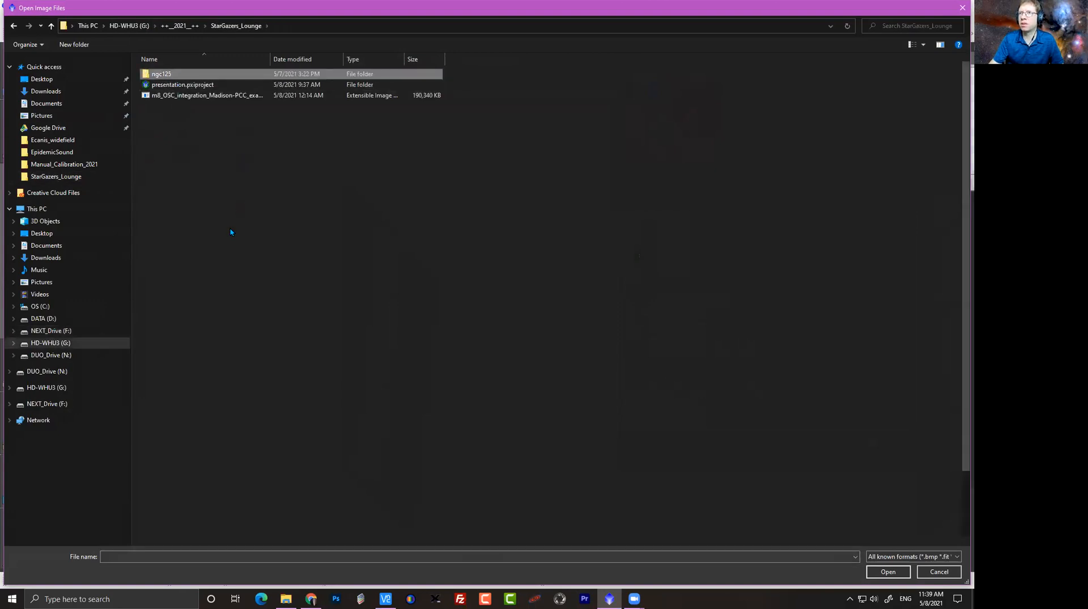
double_click(357, 255)
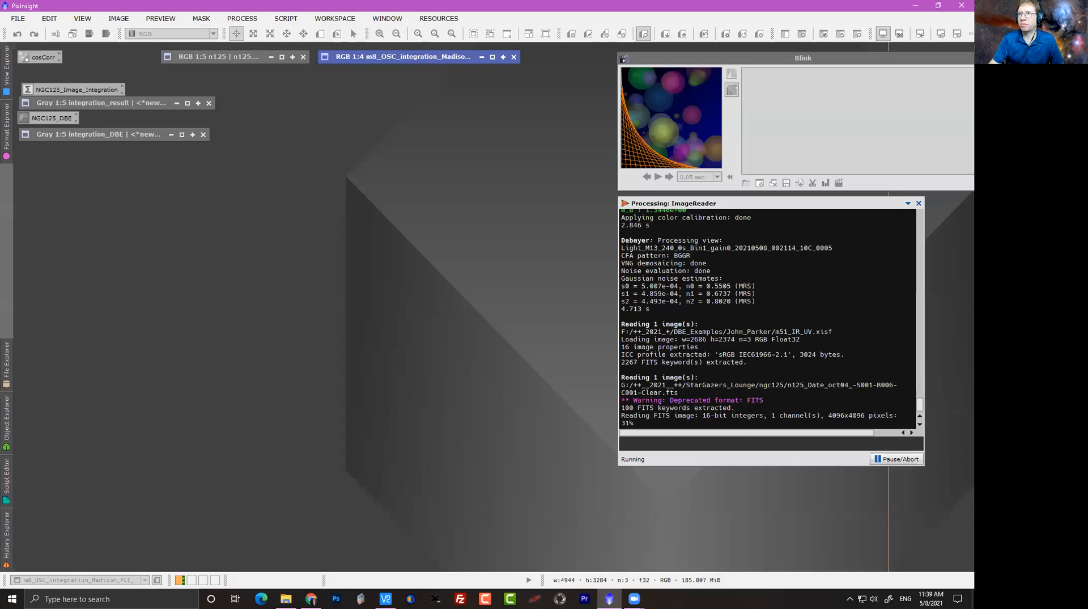
left_click(432, 115)
Open the bias frame biases-0014bh_.fit from Astrograph_Biases/20210408_biases, examine its pixel pattern up close, and close it.
double_click(354, 172)
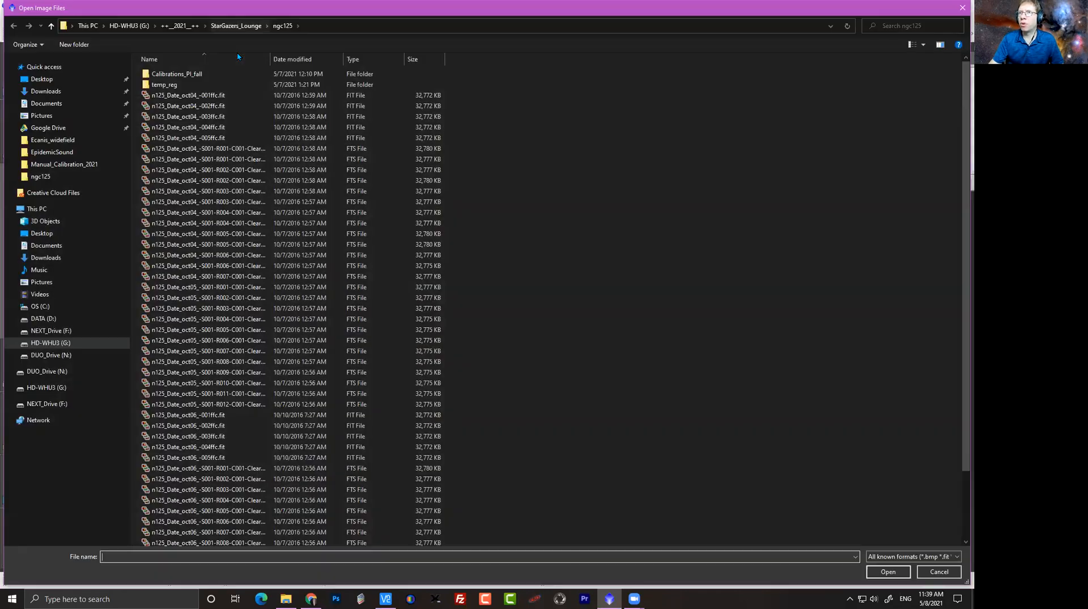
left_click(180, 25)
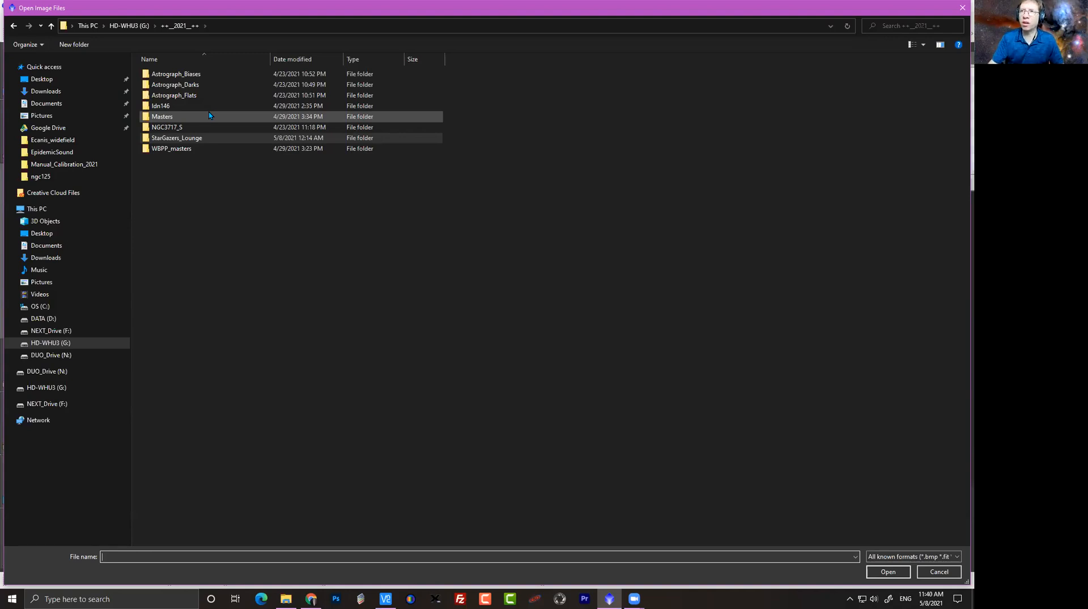
double_click(193, 76)
double_click(201, 74)
double_click(238, 215)
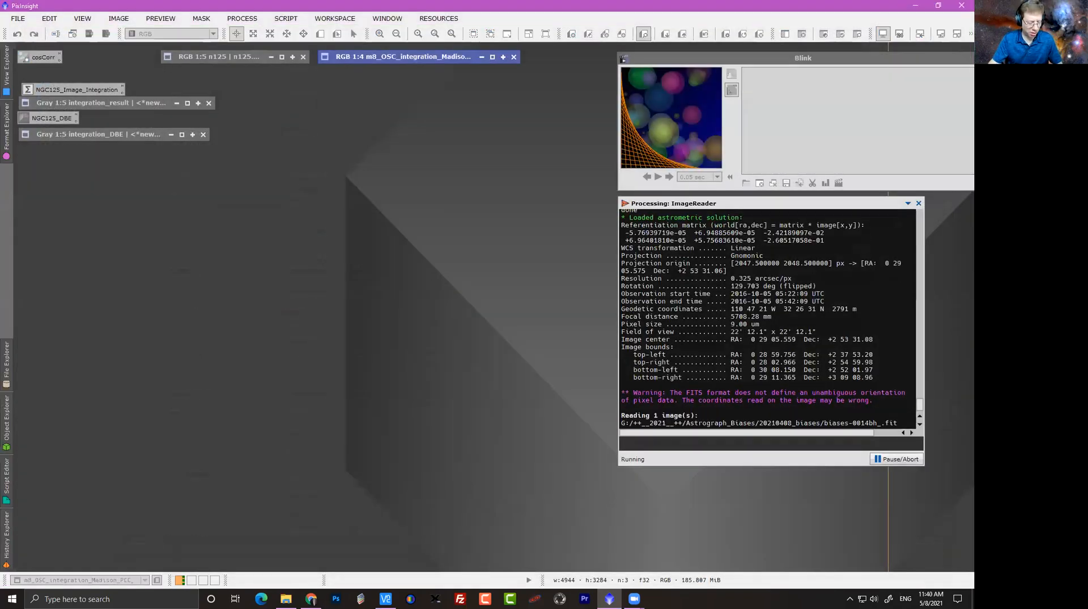
scroll(353, 312, "up", 5)
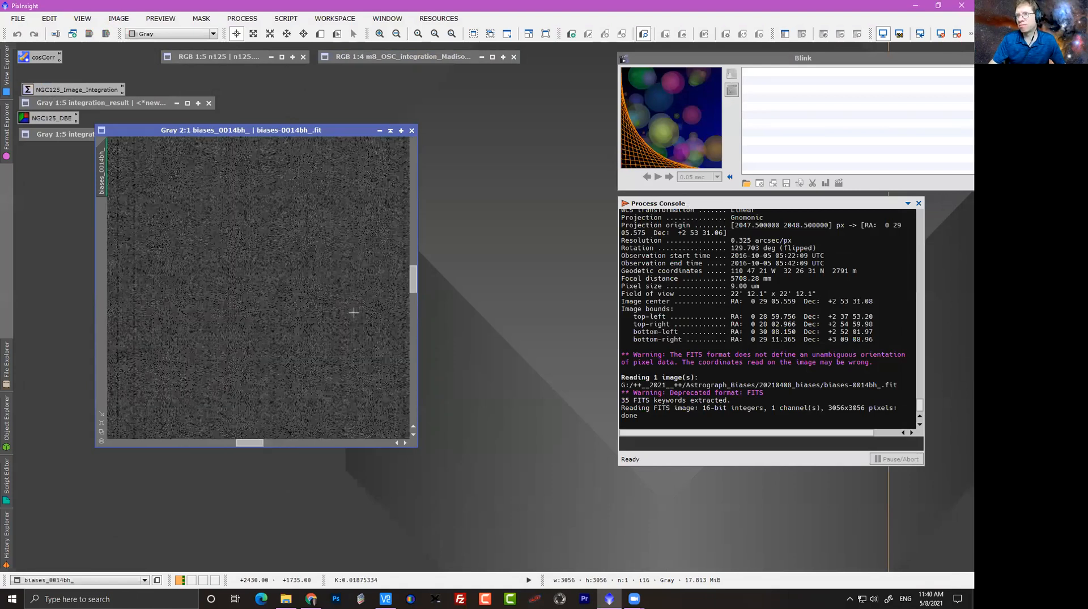
scroll(354, 312, "down", 2)
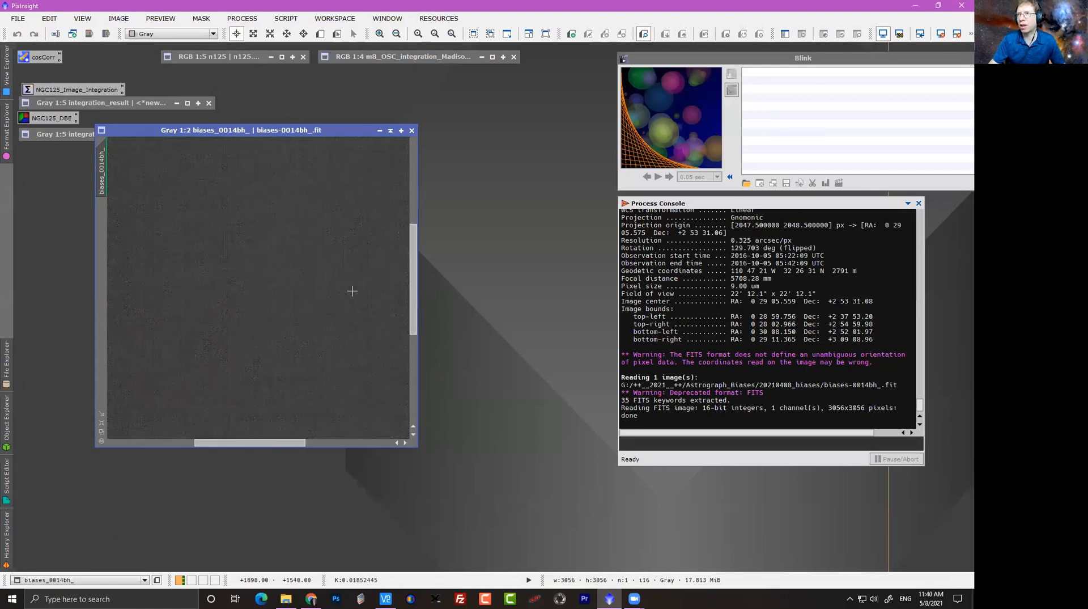
left_click(412, 130)
Move the Blink, Process Console and ScreenTransferFunction windows off the process icons and open the Bias_and_Dark_Integration_for_Masters ImageIntegration instance.
left_click_drag(756, 60, 567, 63)
left_click_drag(782, 203, 652, 203)
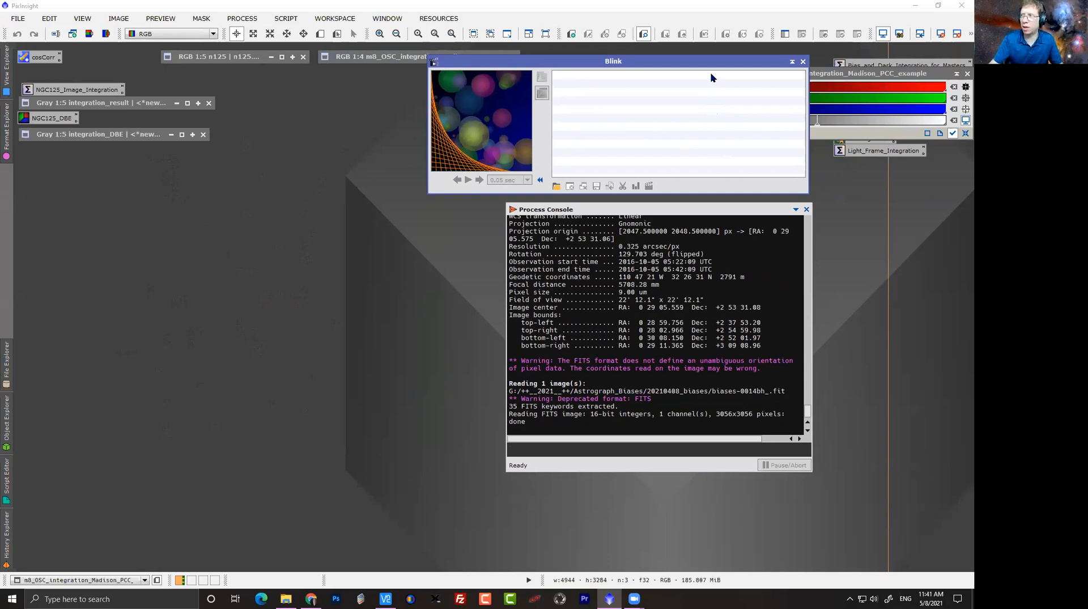
left_click(836, 75)
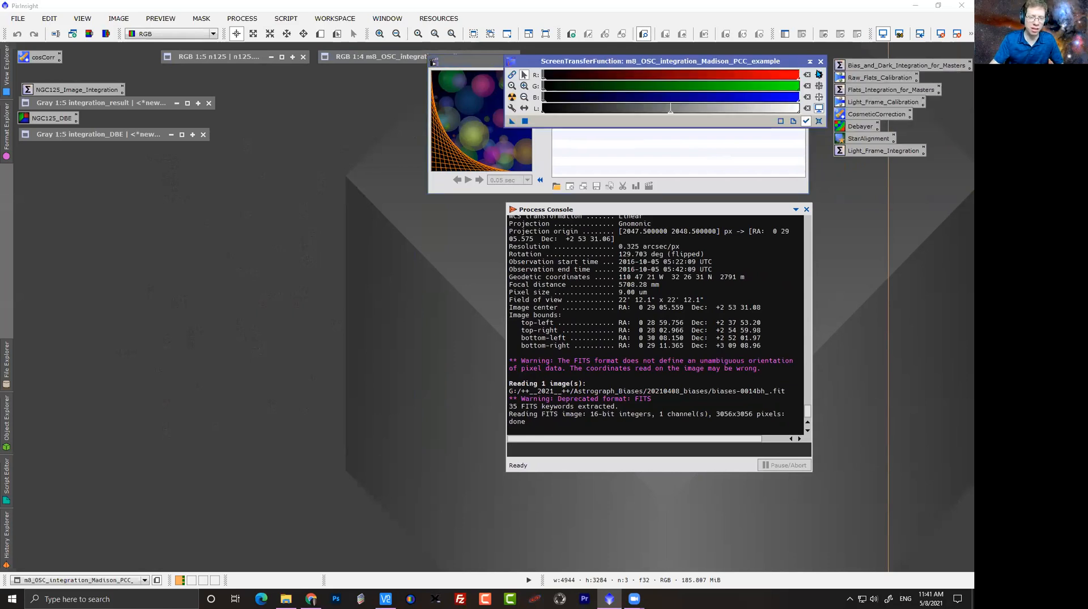
double_click(893, 65)
left_click_drag(727, 112, 294, 165)
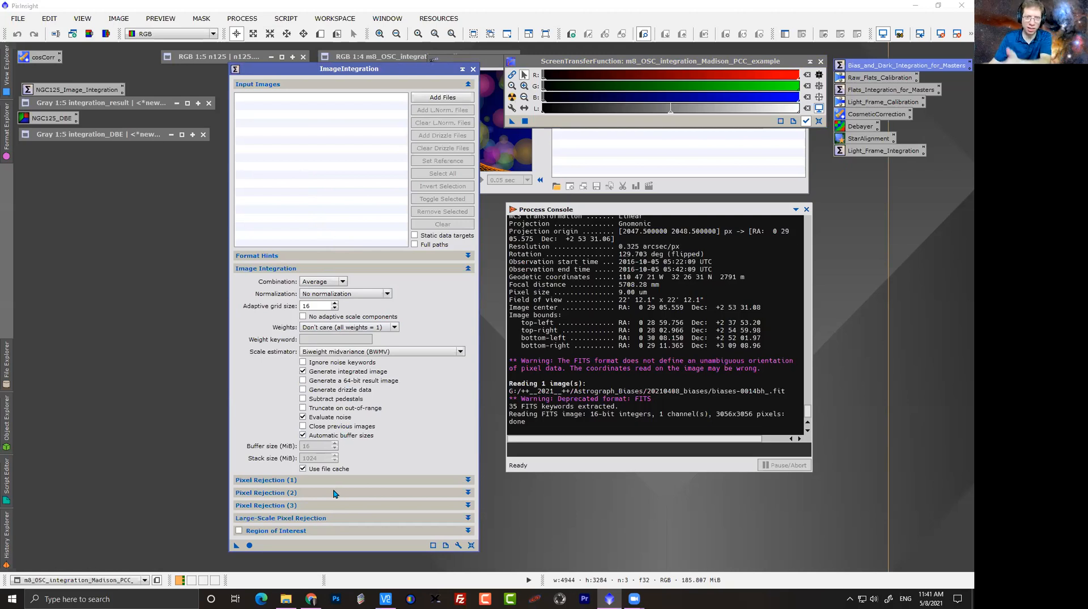
Add all the bias frames from Astrograph_Biases/20210408_biases as input images for the integration.
left_click(430, 98)
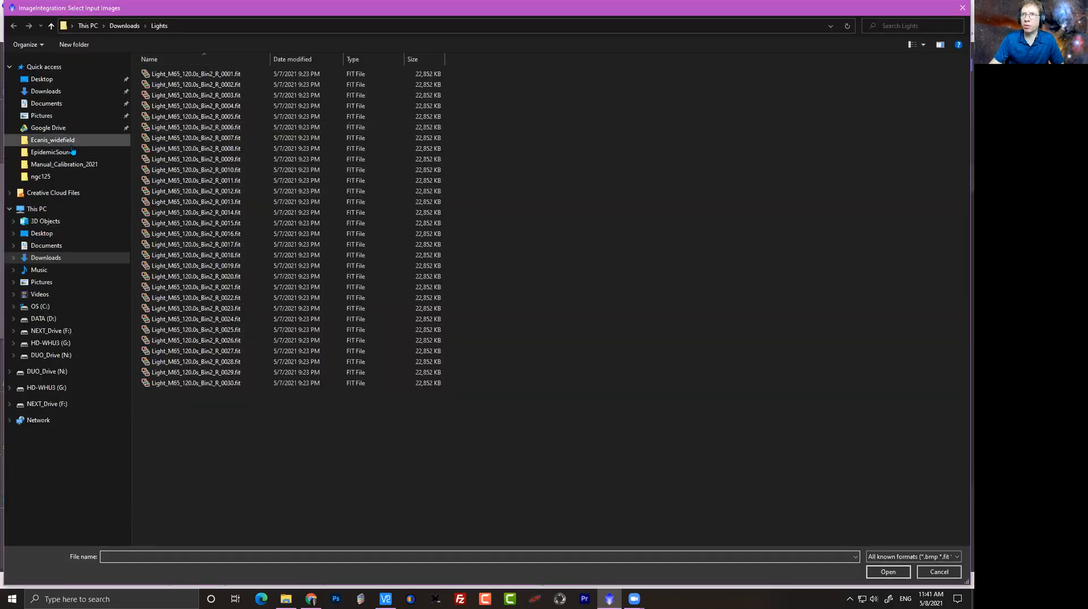
left_click(64, 163)
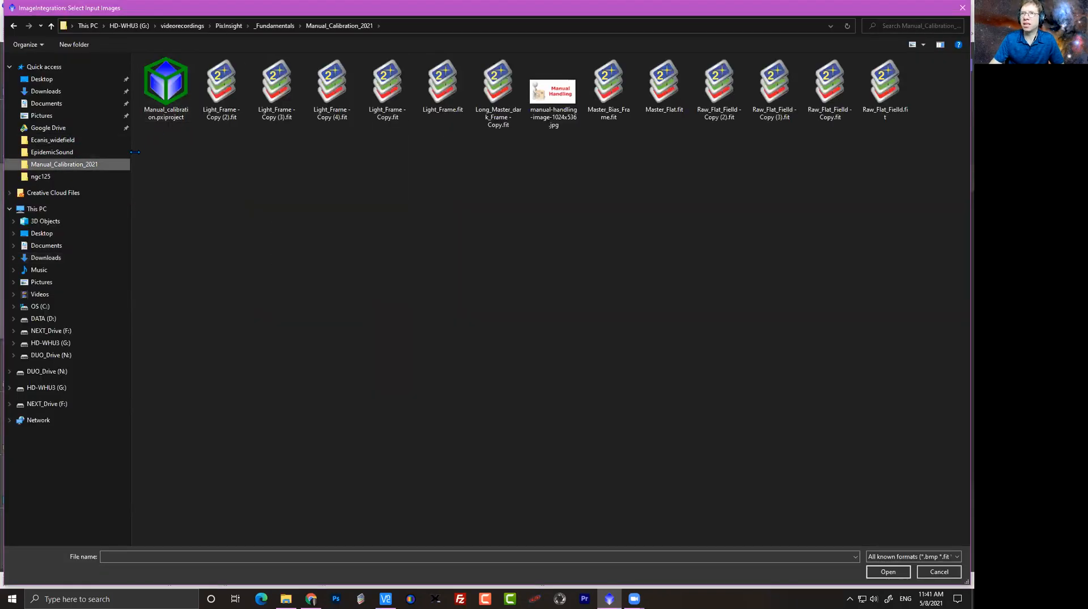
left_click(61, 179)
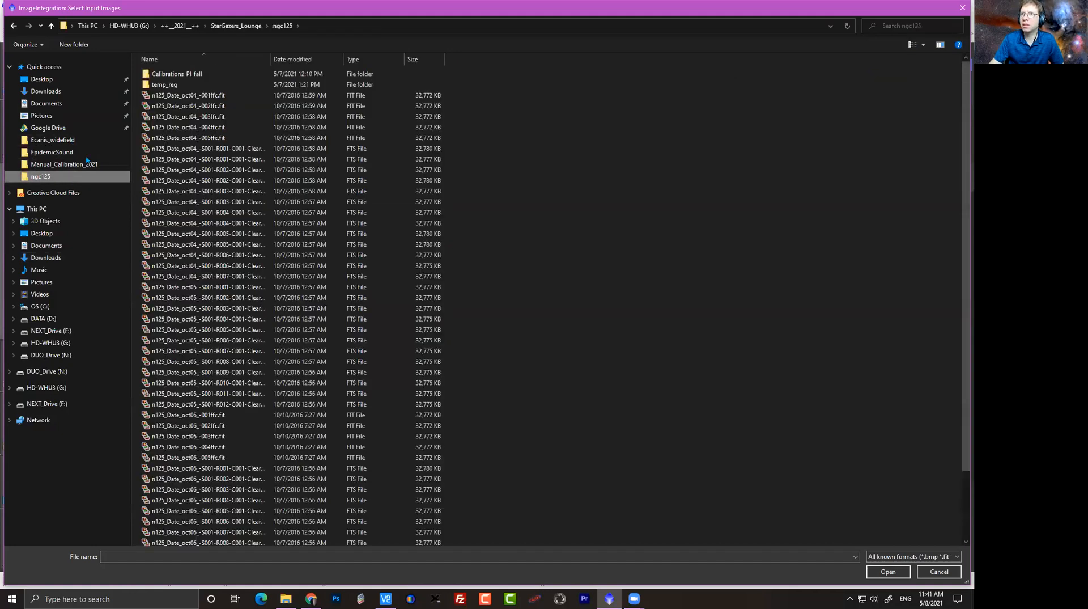
left_click(236, 25)
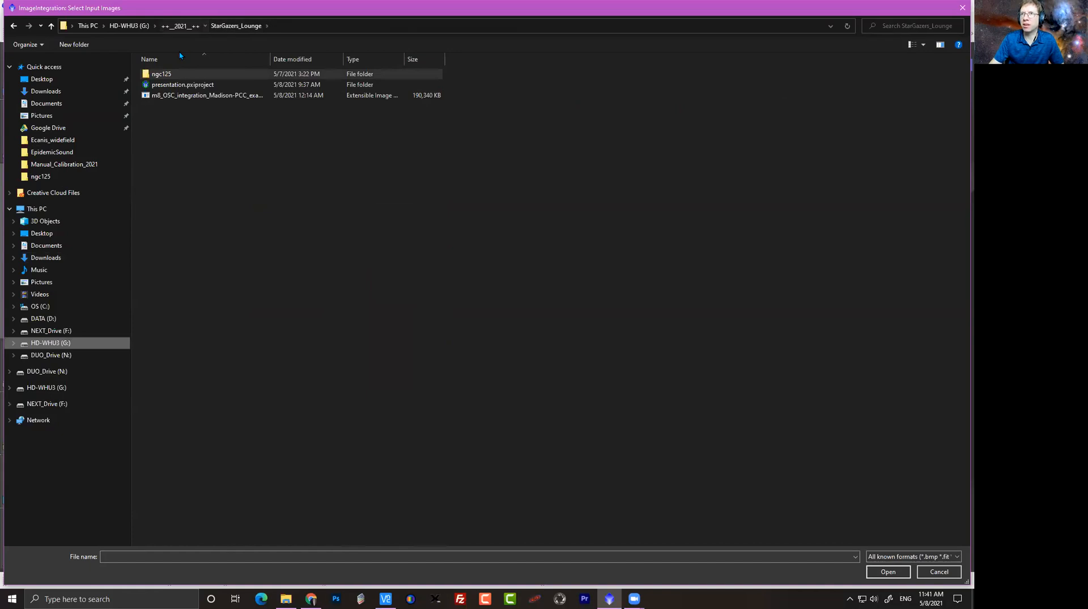
left_click(179, 25)
double_click(172, 73)
double_click(170, 74)
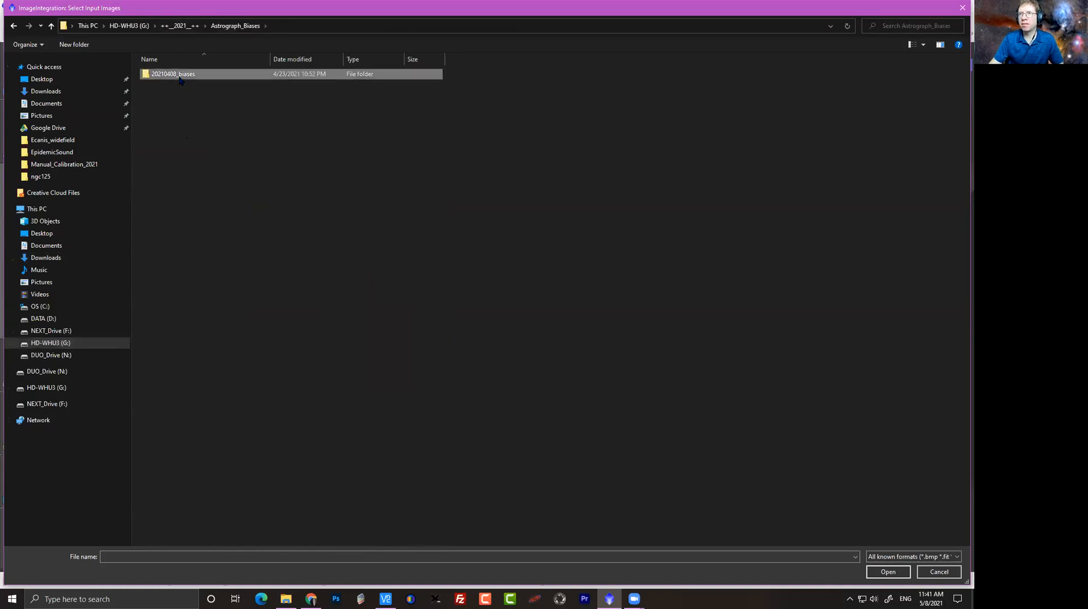
left_click(183, 140)
key("ctrl+a")
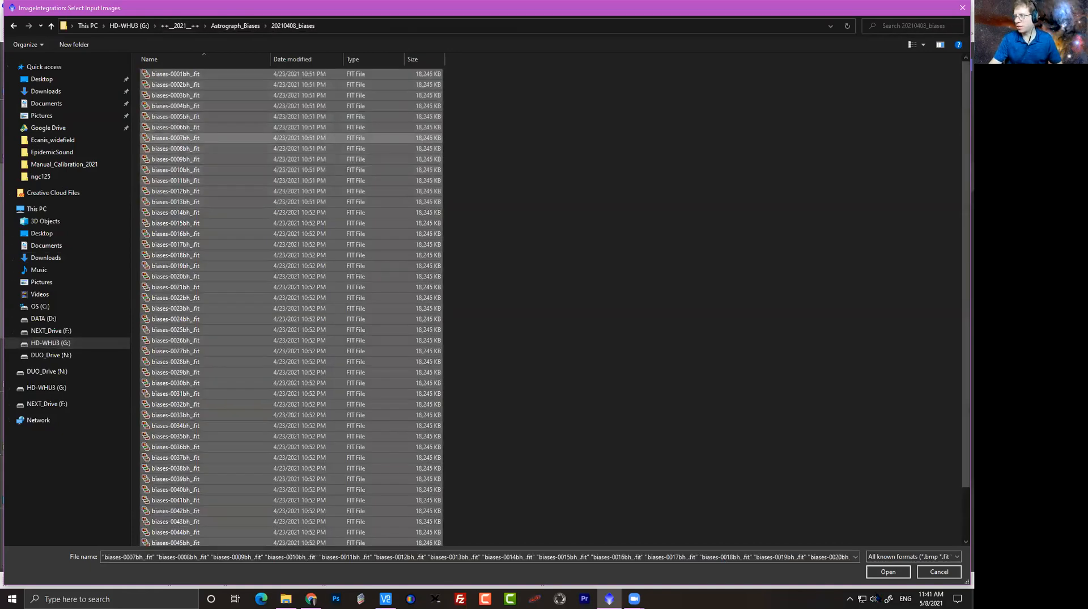
left_click(883, 571)
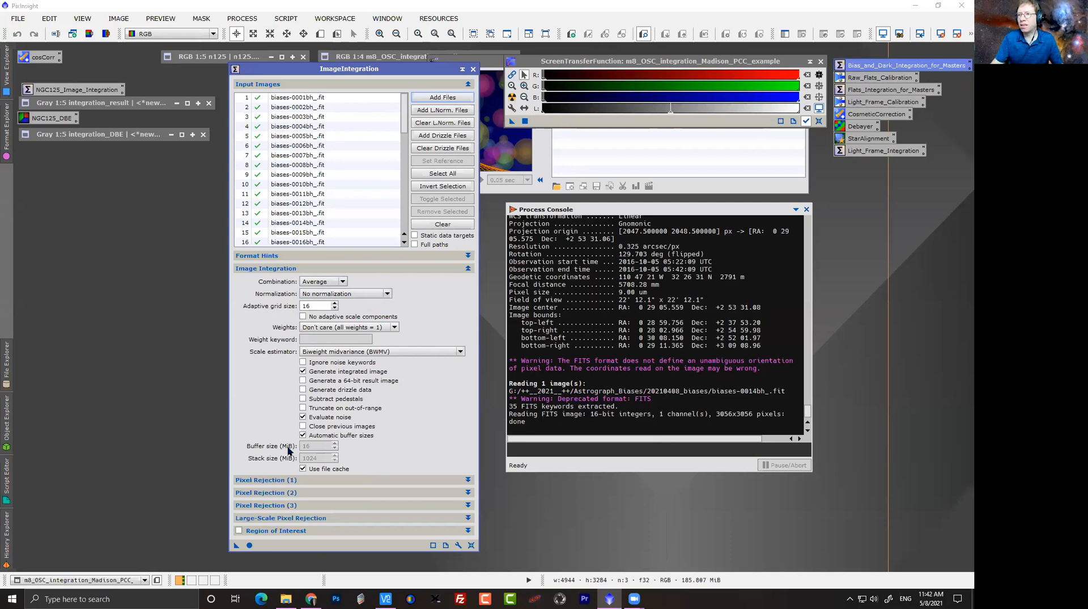
Review the Pixel Rejection (1) and (2) settings, integrate the bias frames, and close ImageIntegration.
left_click(273, 268)
left_click(270, 281)
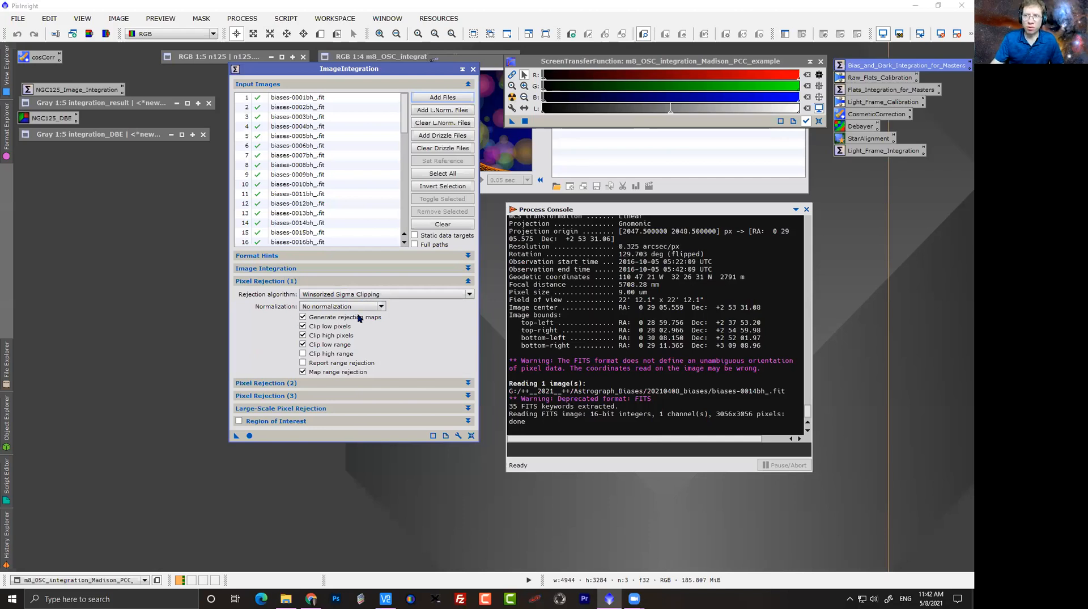
left_click(270, 281)
left_click(273, 294)
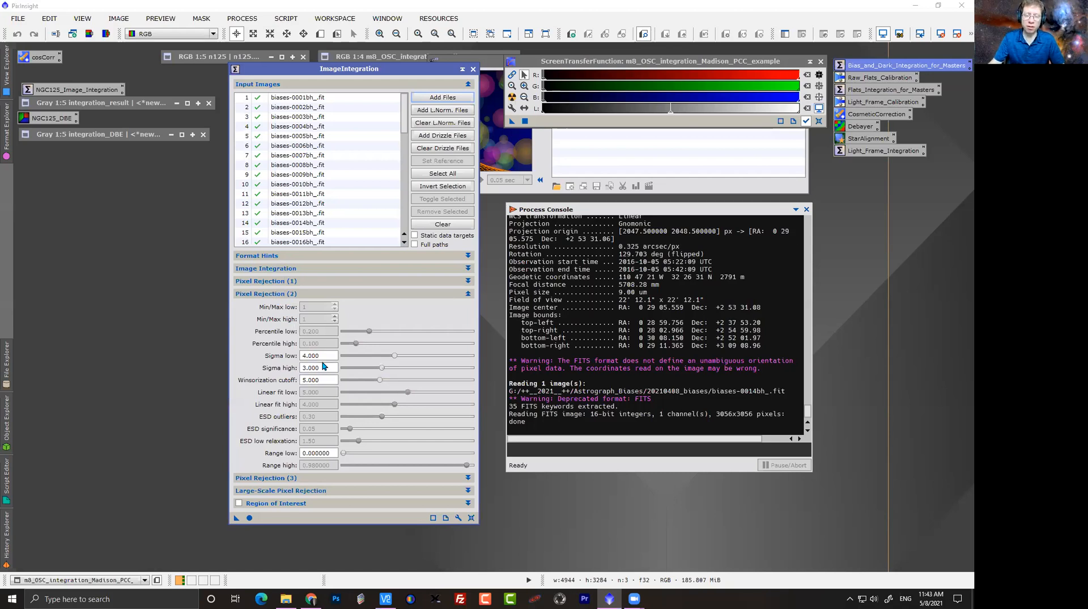
left_click(277, 294)
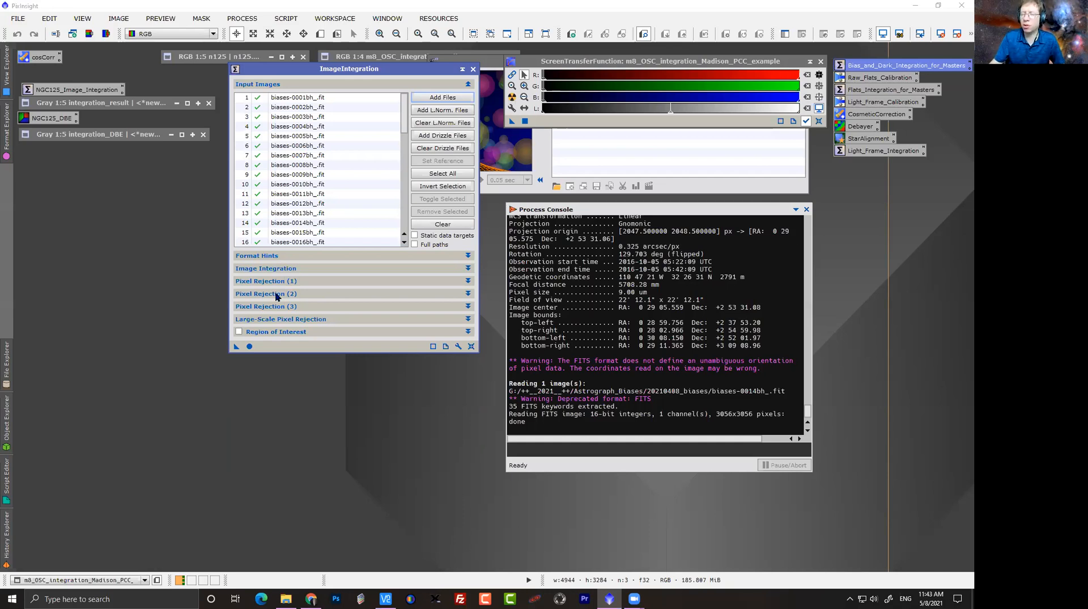
left_click_drag(346, 73, 278, 114)
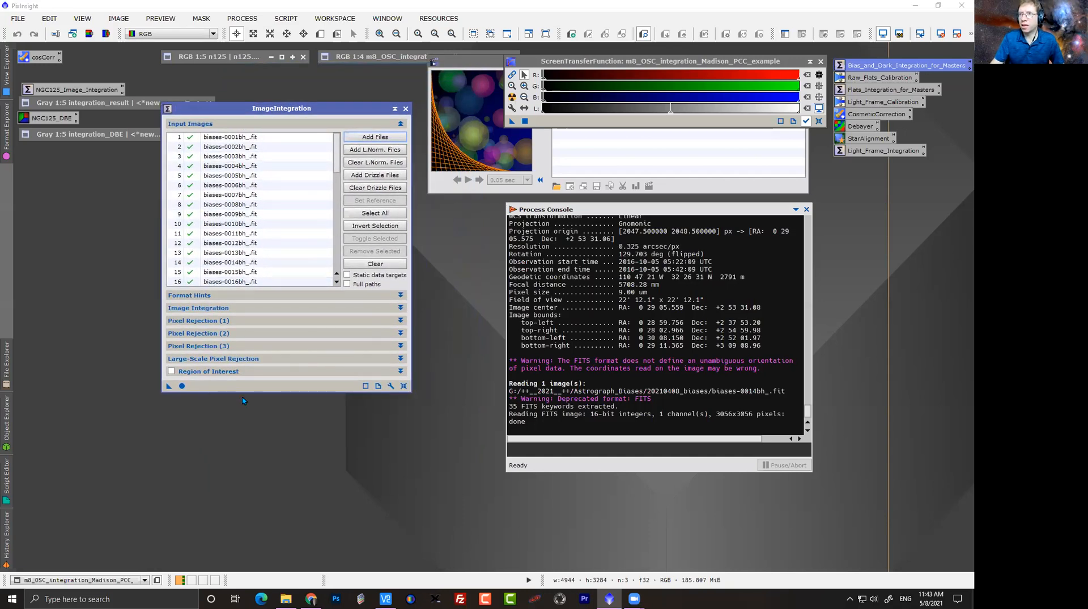
left_click(182, 386)
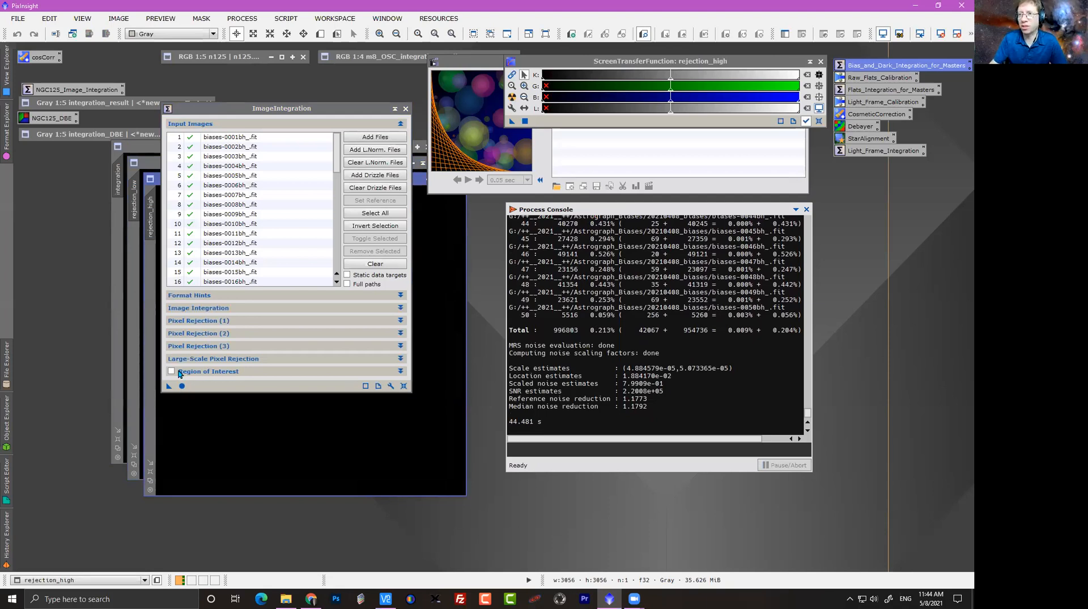
left_click(406, 108)
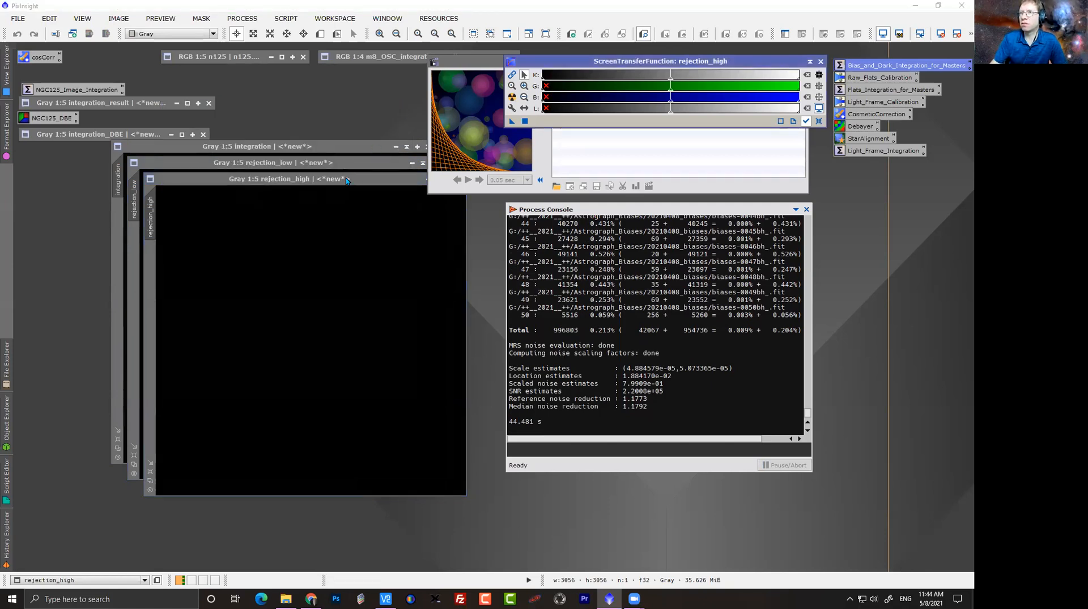
Auto-stretch the rejection_high map to examine its rejected pixels up close, then close both the rejection_high and rejection_low images.
left_click_drag(347, 180, 276, 226)
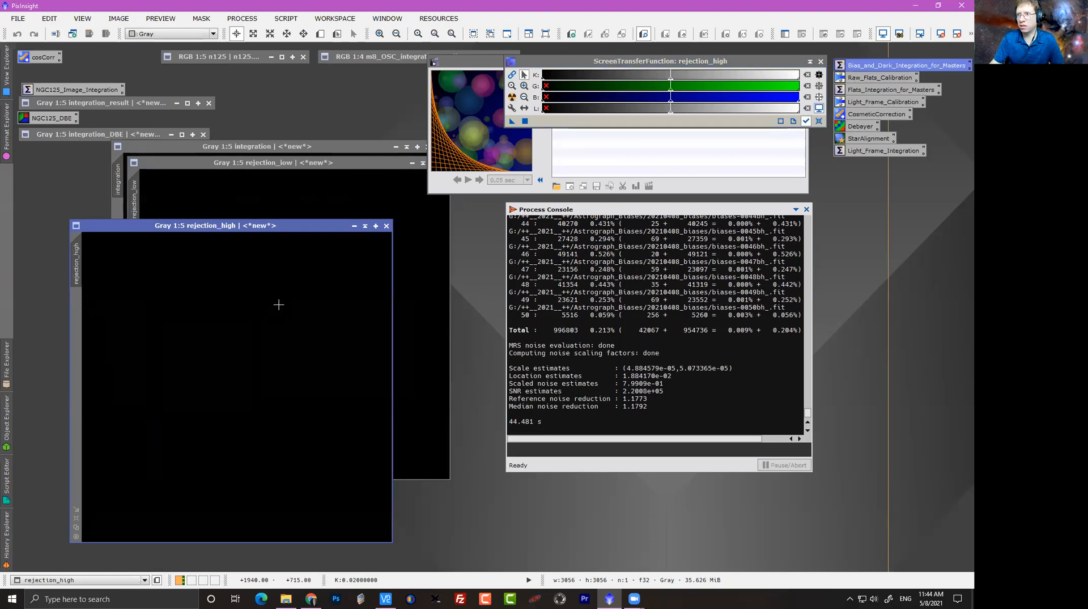
key("ctrl+a")
scroll(279, 360, "up", 5)
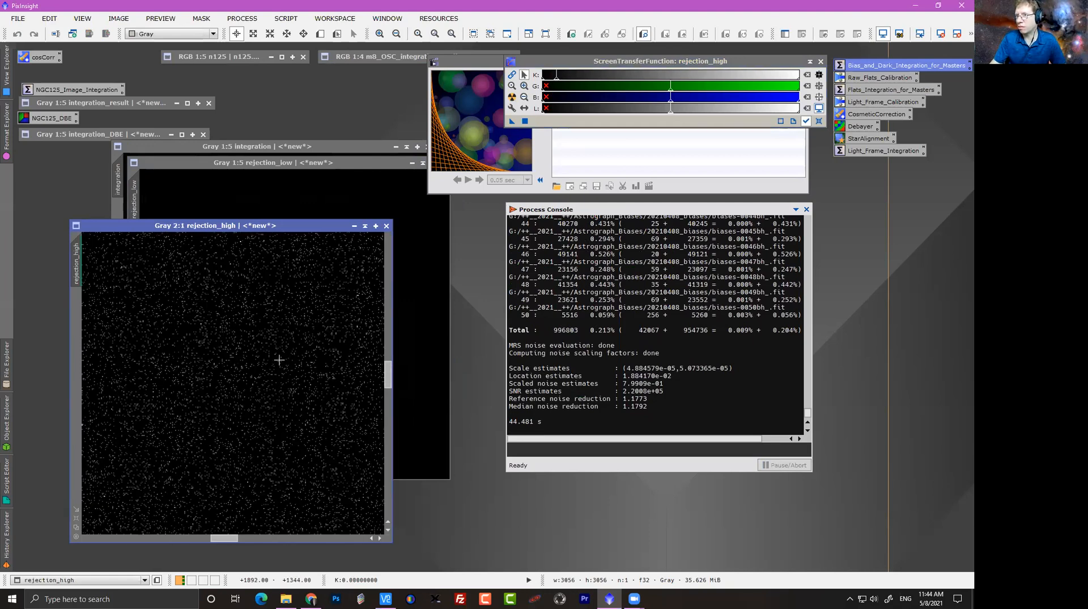
left_click(386, 225)
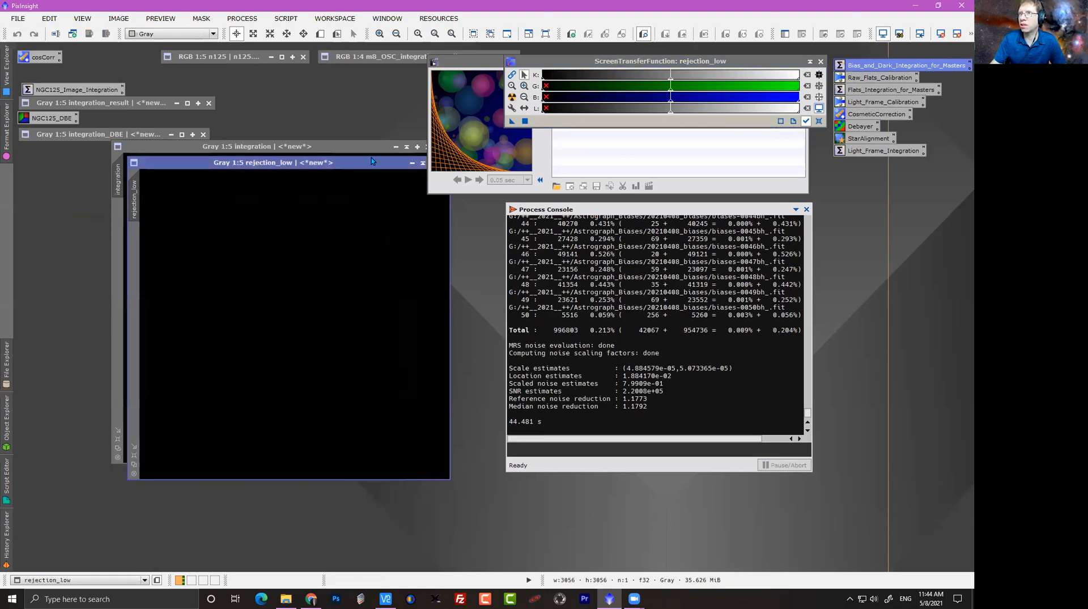
left_click_drag(372, 161, 308, 194)
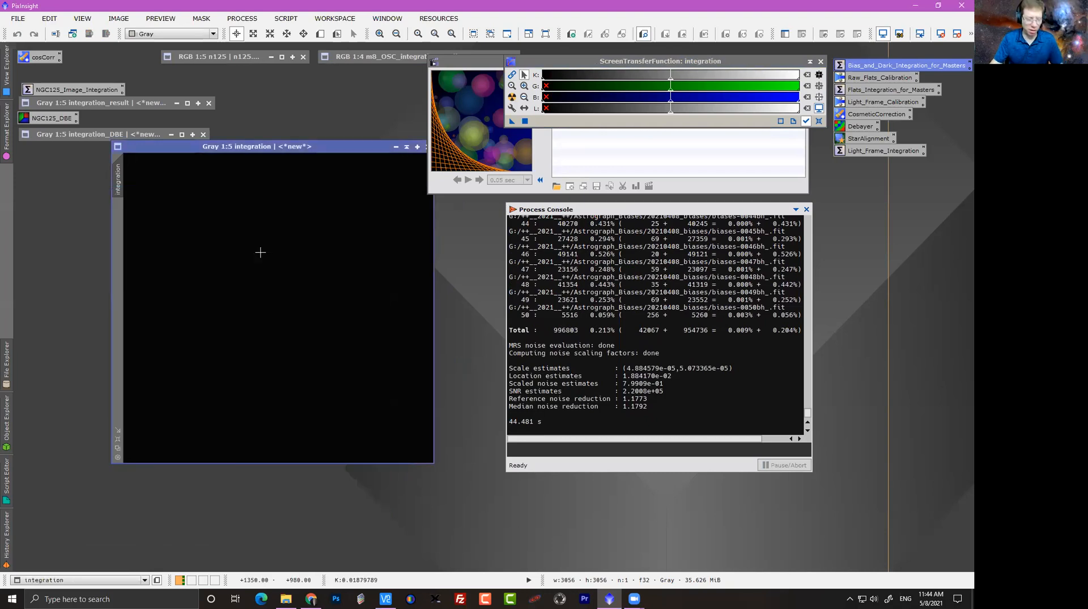
Auto-stretch the integrated bias image and rename it bias_manual.
key("ctrl+a")
double_click(122, 182)
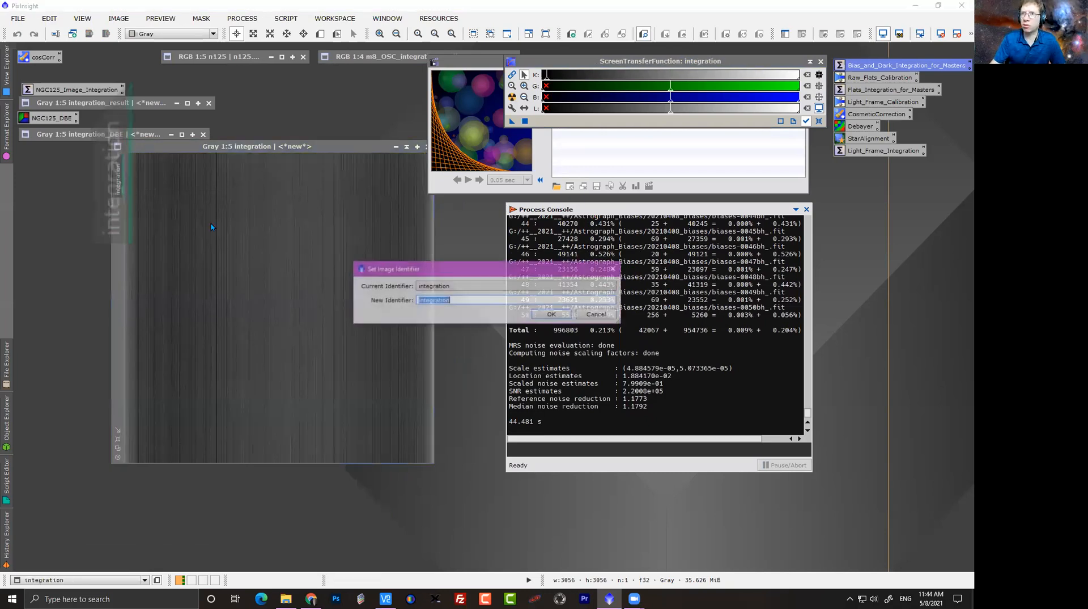
type("bias_")
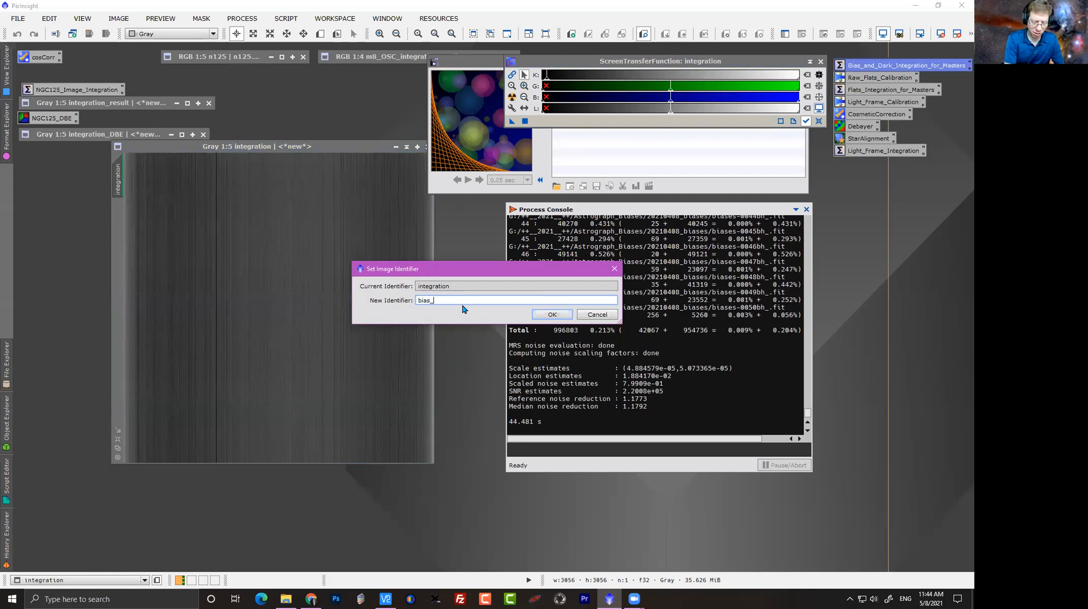
type("manual")
left_click(552, 314)
left_click_drag(313, 146, 262, 149)
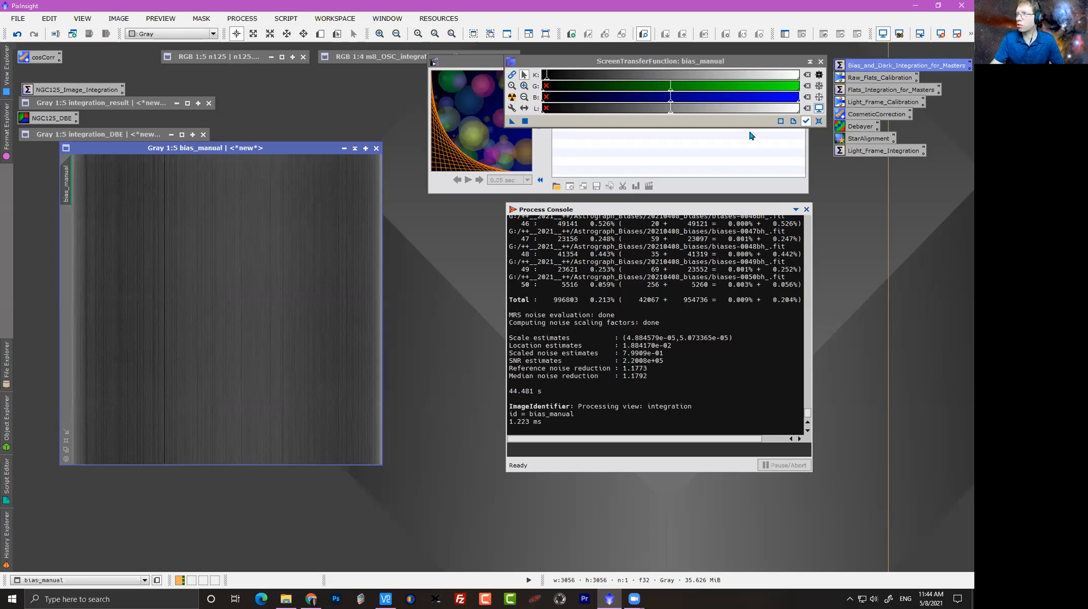
Reopen the Bias_and_Dark_Integration_for_Masters instance and browse for input files in the inner darks_600s_90s_60s_minus30_jan2021 folder under Astrograph_Darks.
double_click(866, 67)
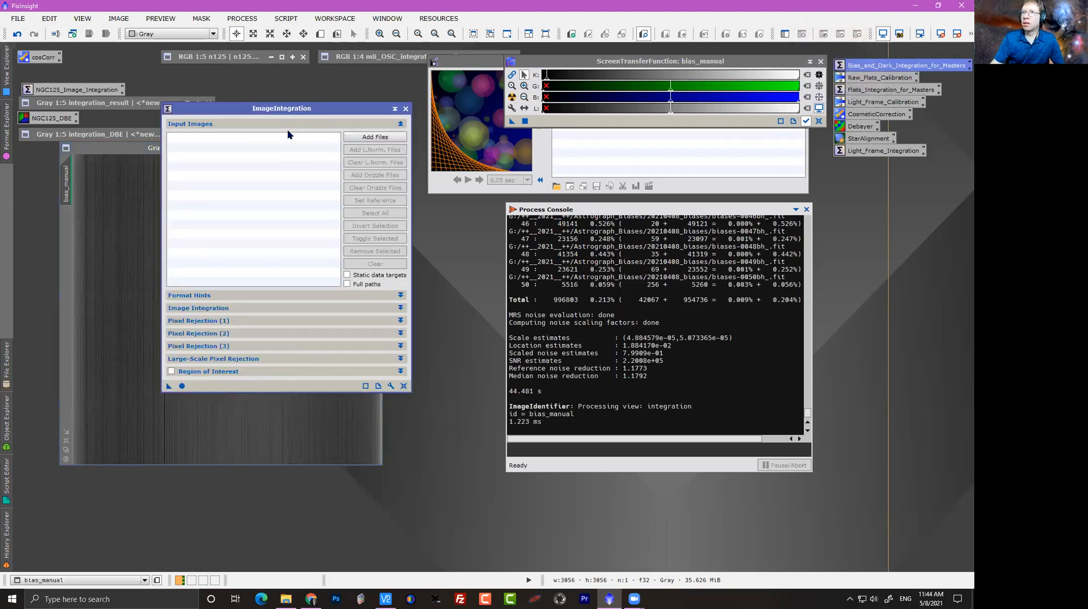
left_click(375, 137)
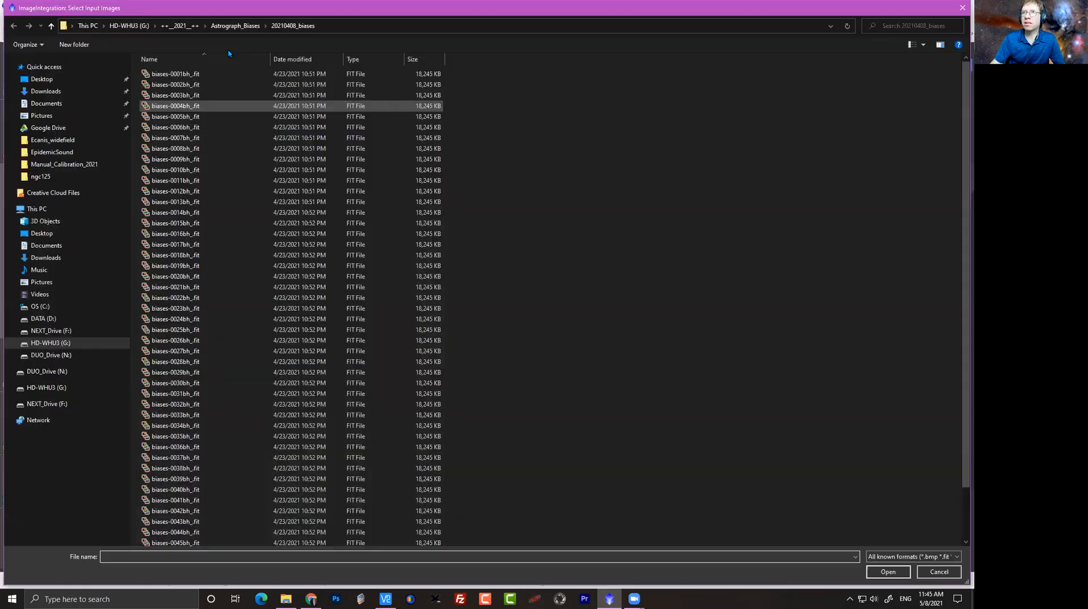
left_click(235, 26)
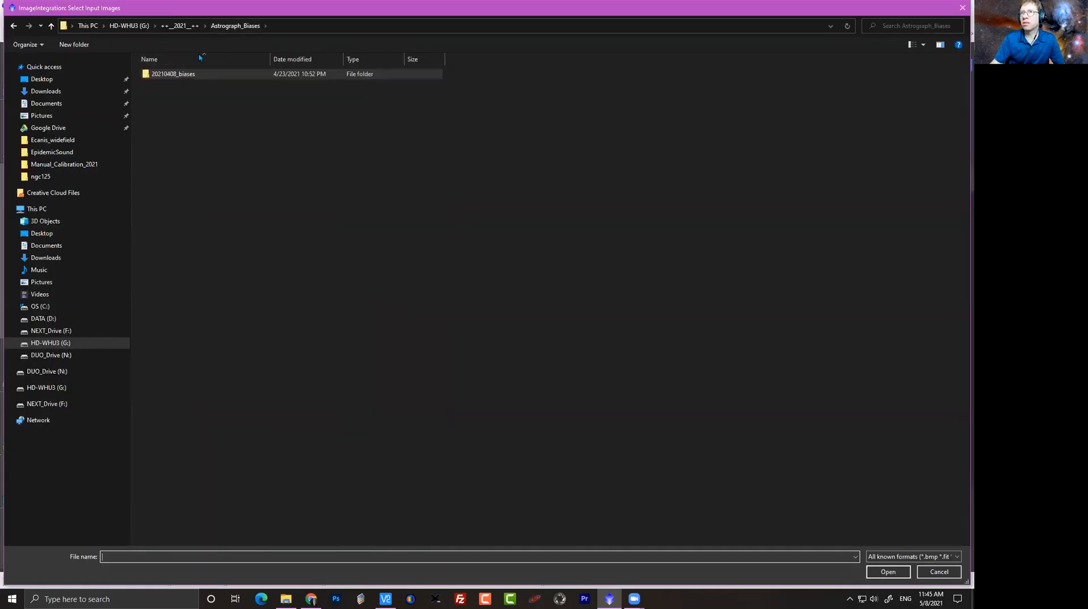
left_click(181, 26)
double_click(188, 83)
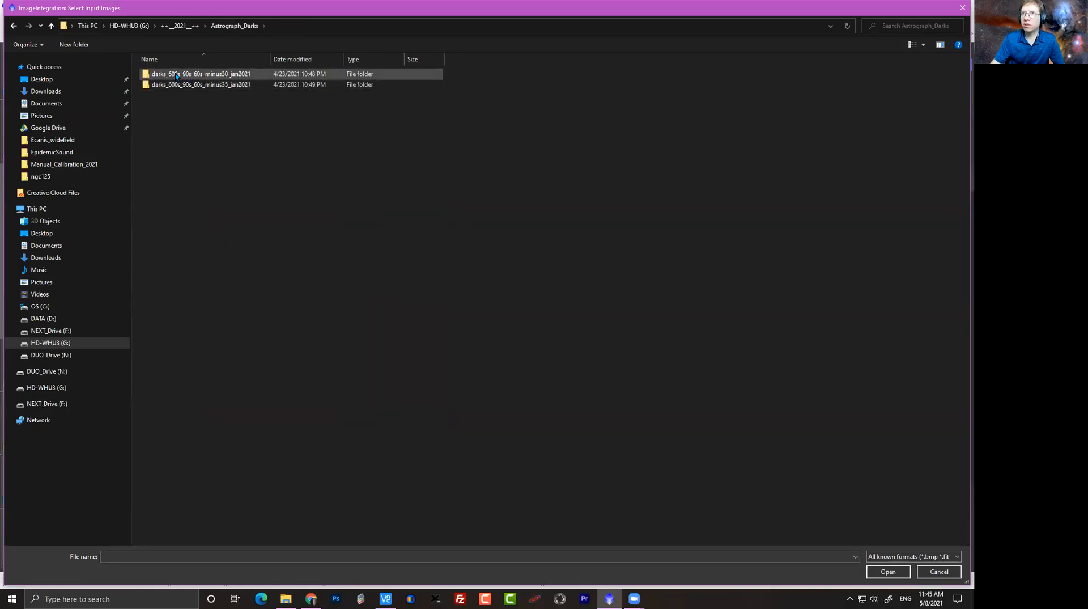
double_click(180, 75)
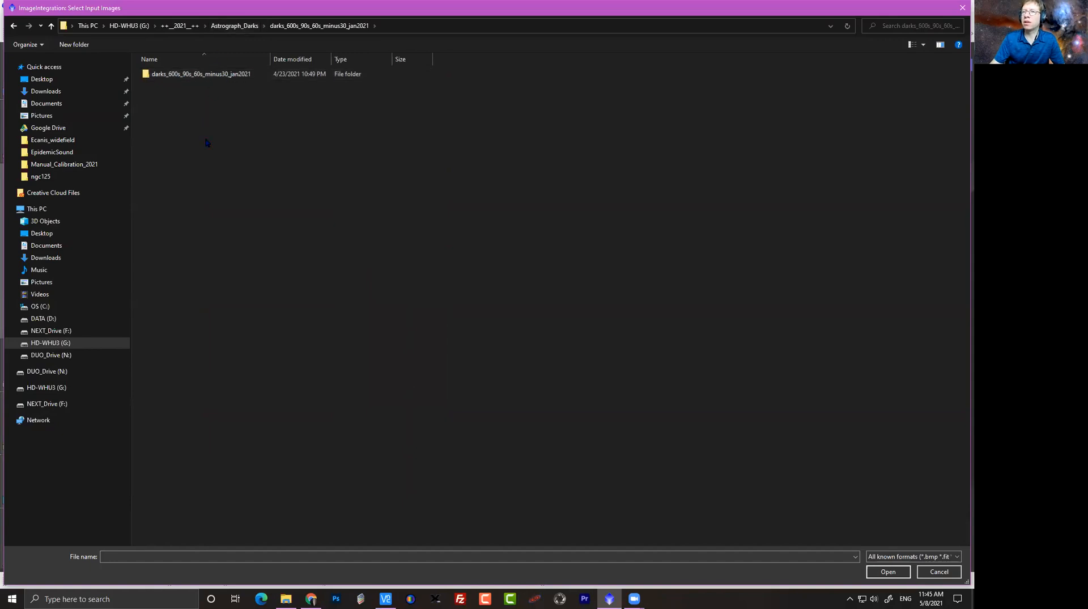
left_click(147, 556)
double_click(193, 79)
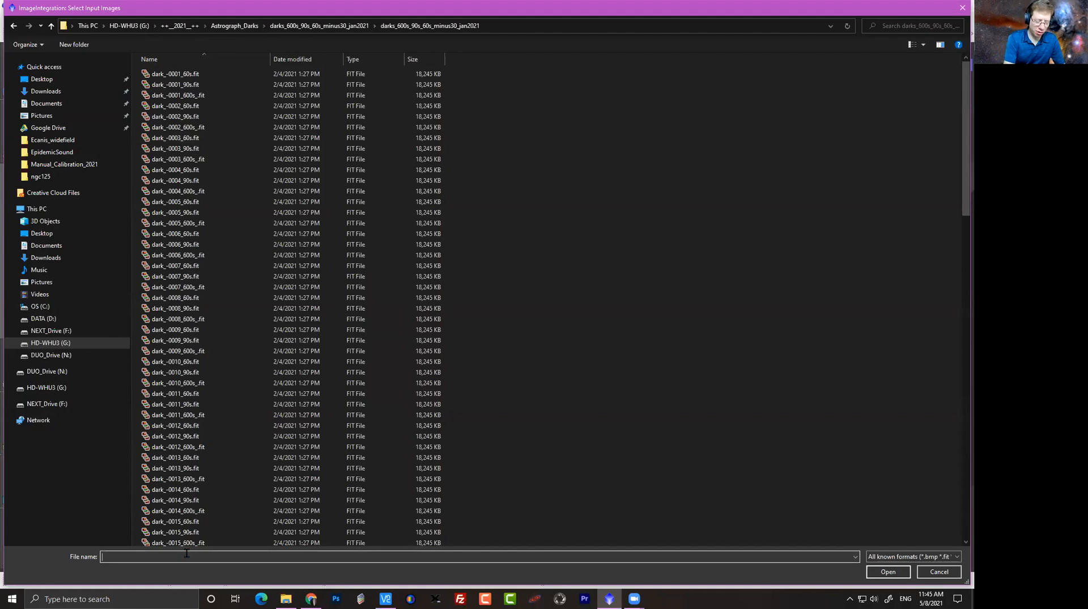
Filter the dark frame files with *600s* and add all the matching 600-second darks as input images.
type("*600s")
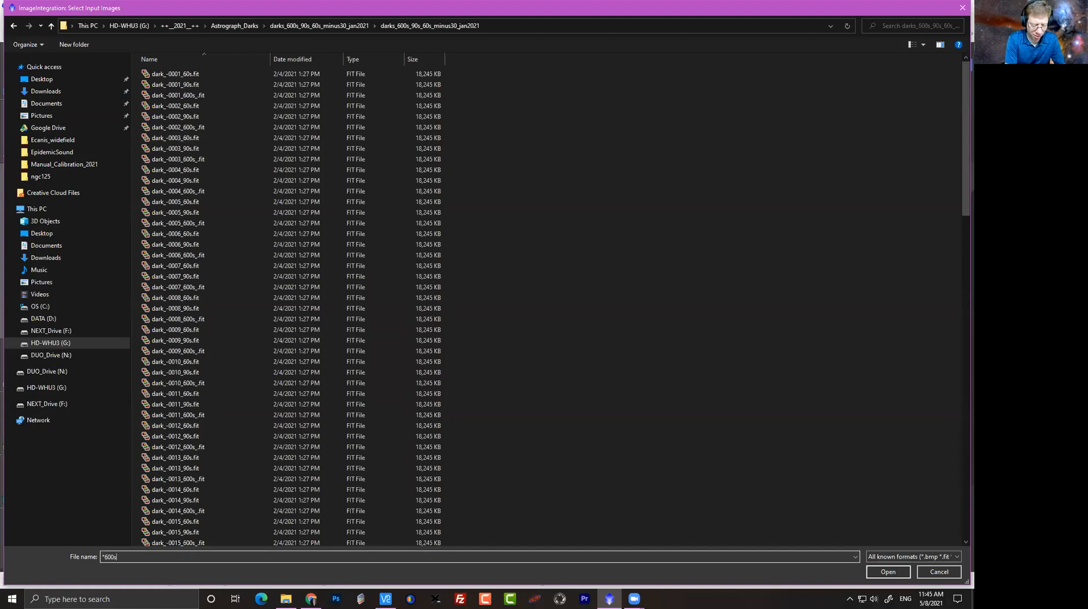
type("*")
key("Return")
left_click(187, 160)
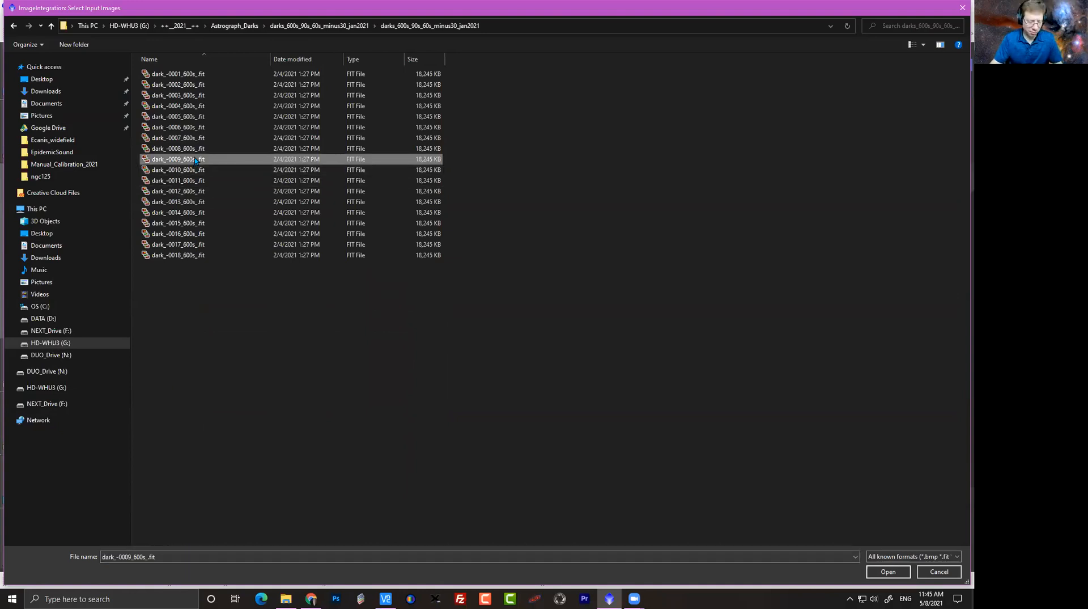
key("ctrl+a")
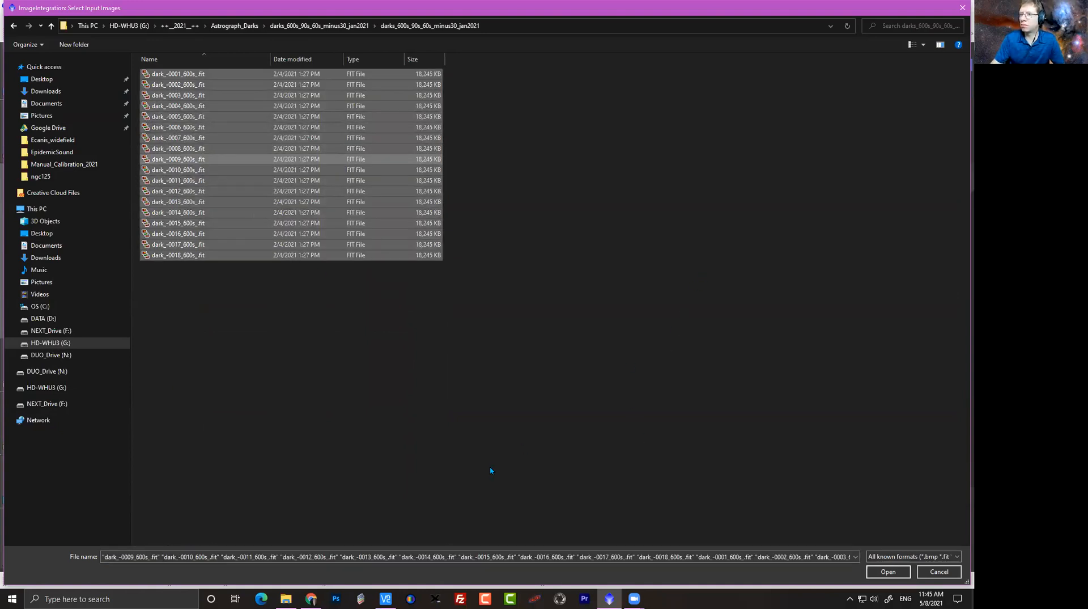
key("Return")
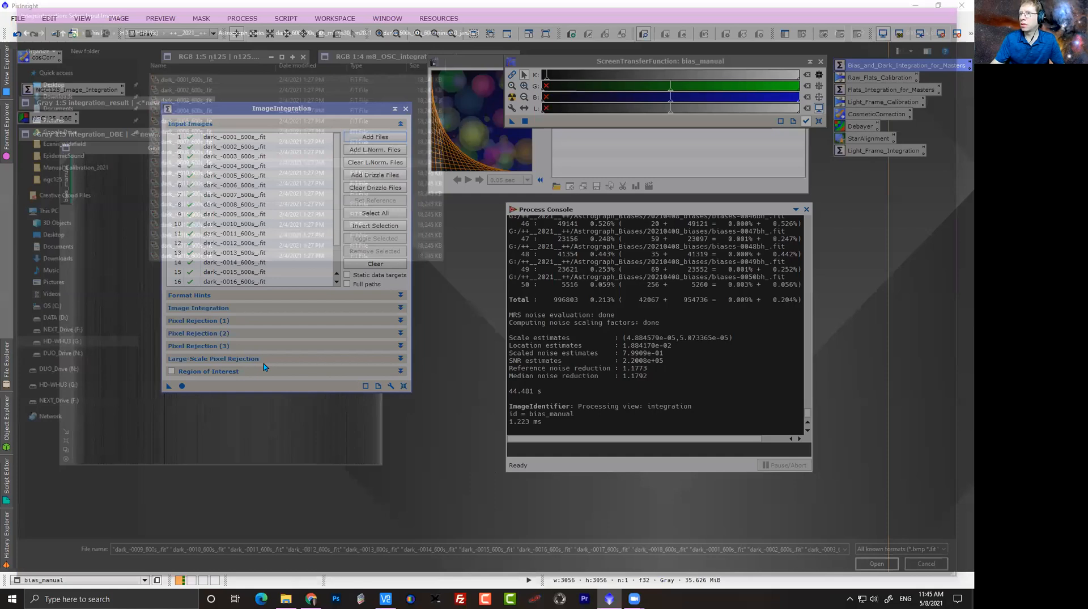
Integrate the 600-second dark frames and close ImageIntegration.
left_click(182, 386)
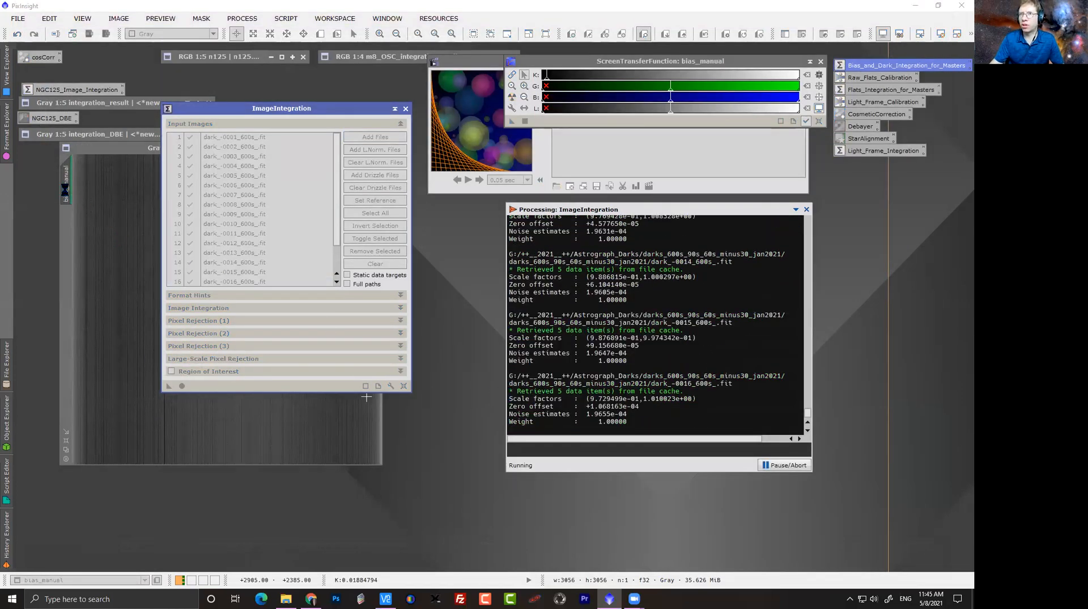
mouse_move(66, 187)
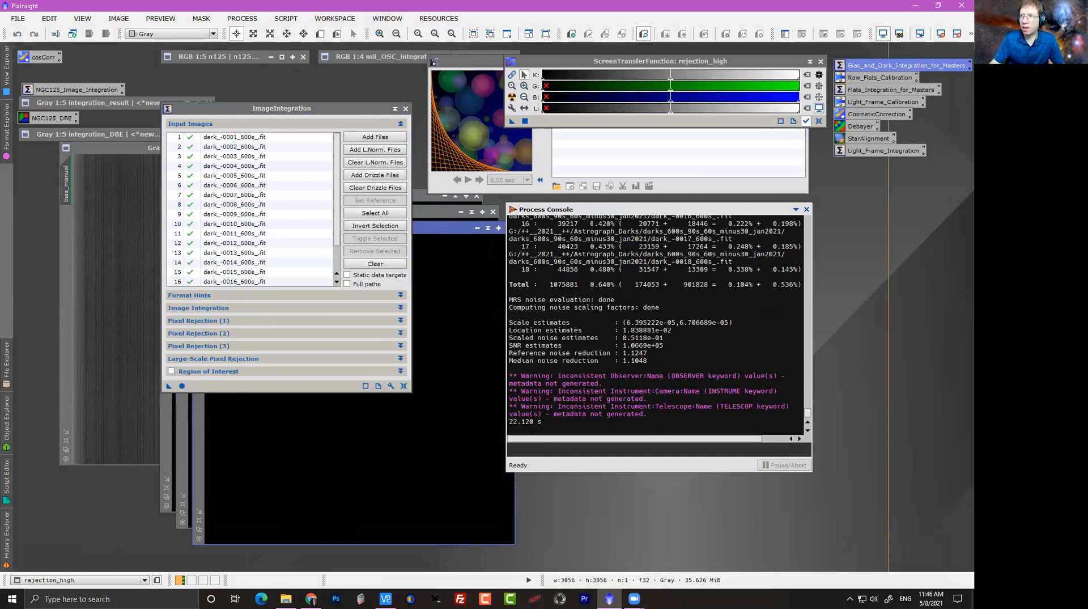
left_click(405, 109)
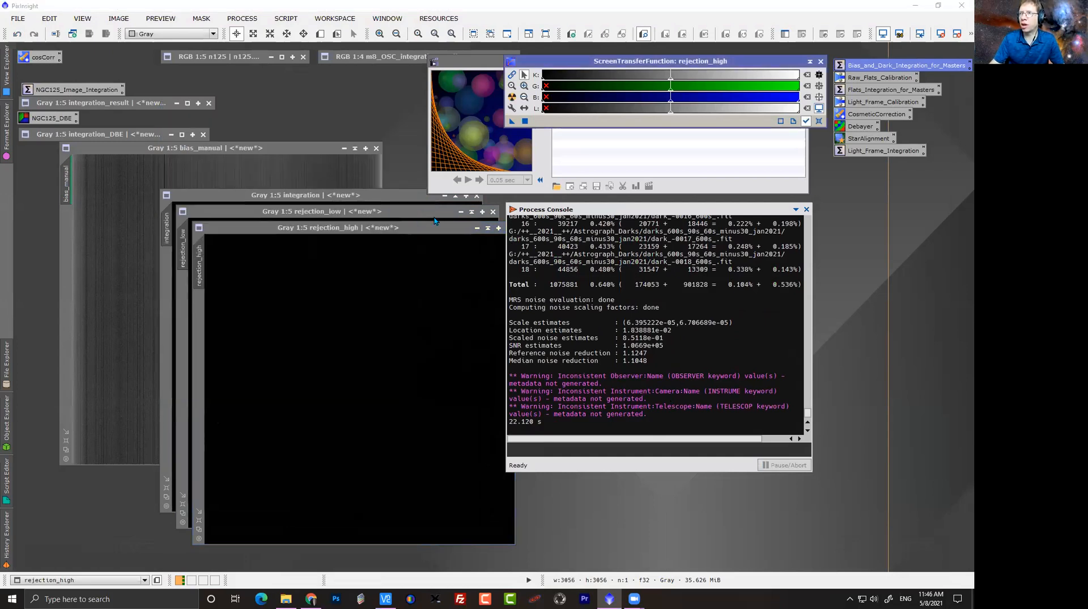
Close the rejection_high and rejection_low images produced by the dark integration.
left_click_drag(437, 227, 353, 229)
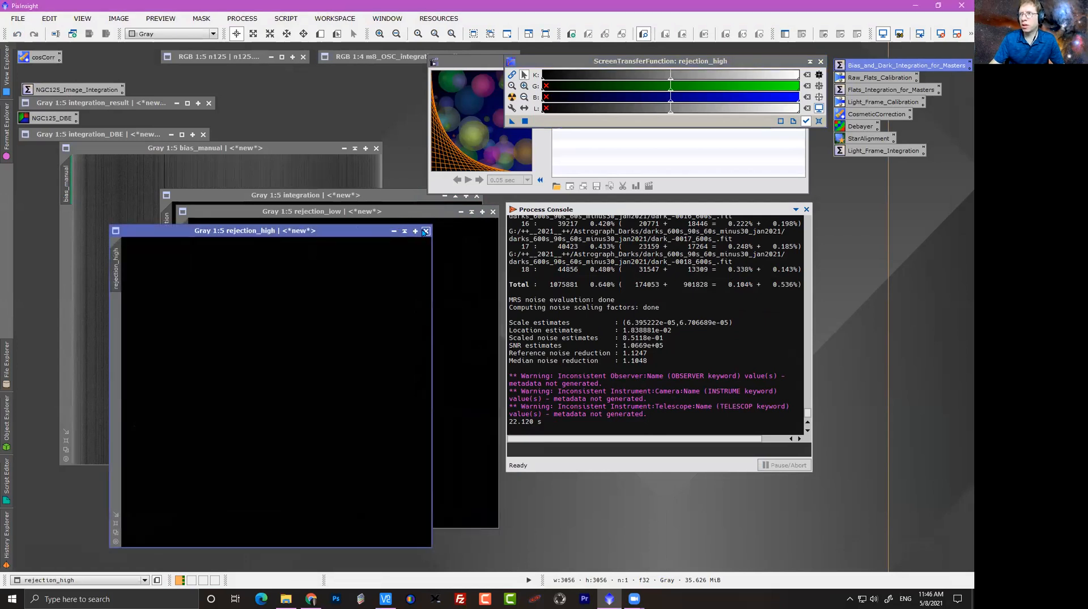
left_click(424, 230)
left_click_drag(422, 216, 331, 216)
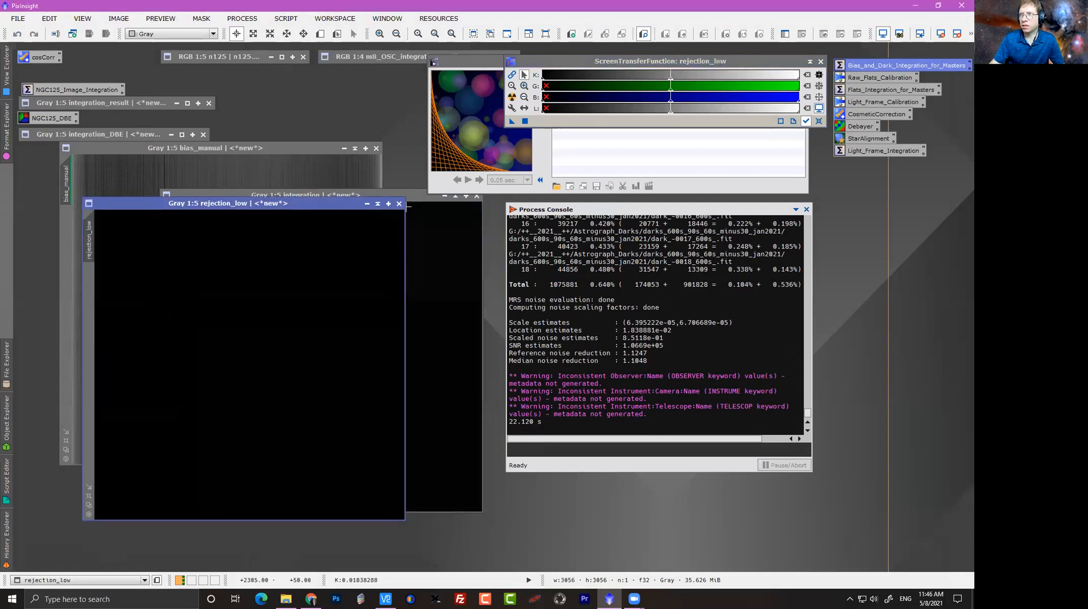
left_click(399, 211)
Rename the integrated dark image master_dark_manual.
double_click(166, 228)
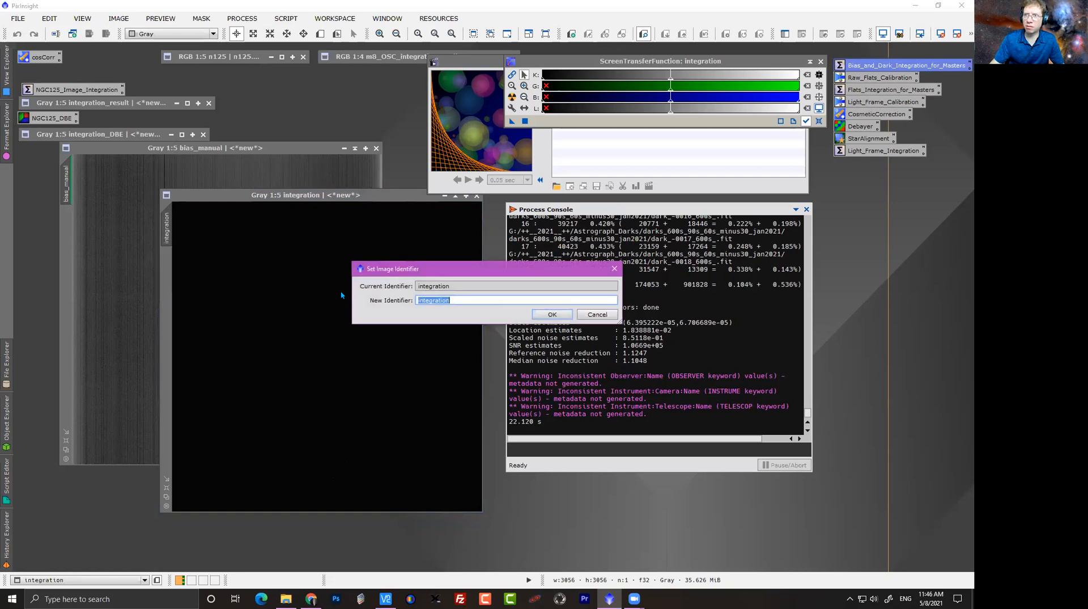
type("master_d")
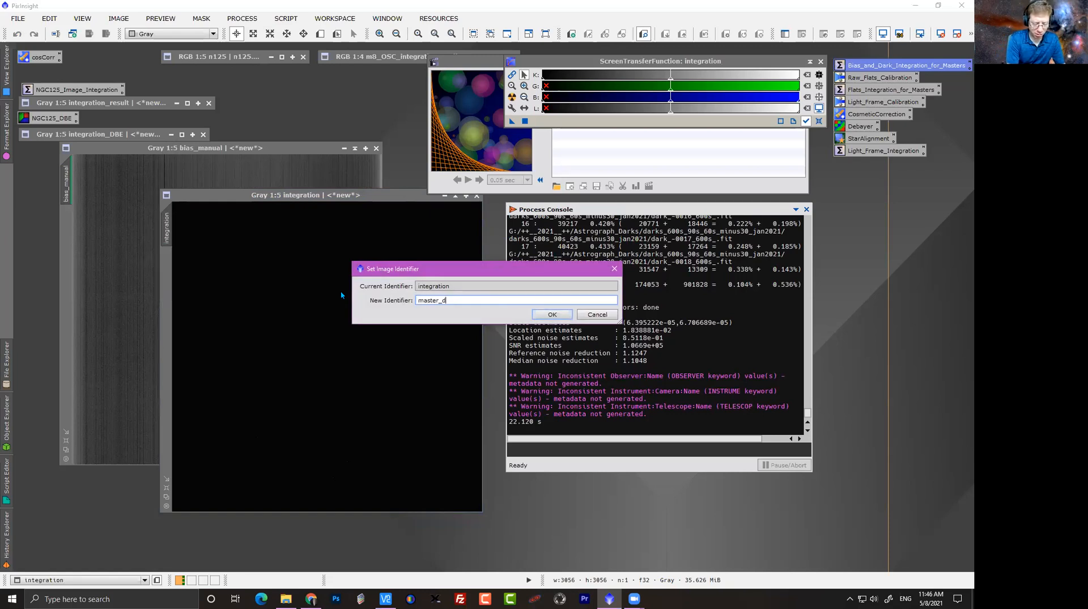
type("ark_manual")
left_click(551, 314)
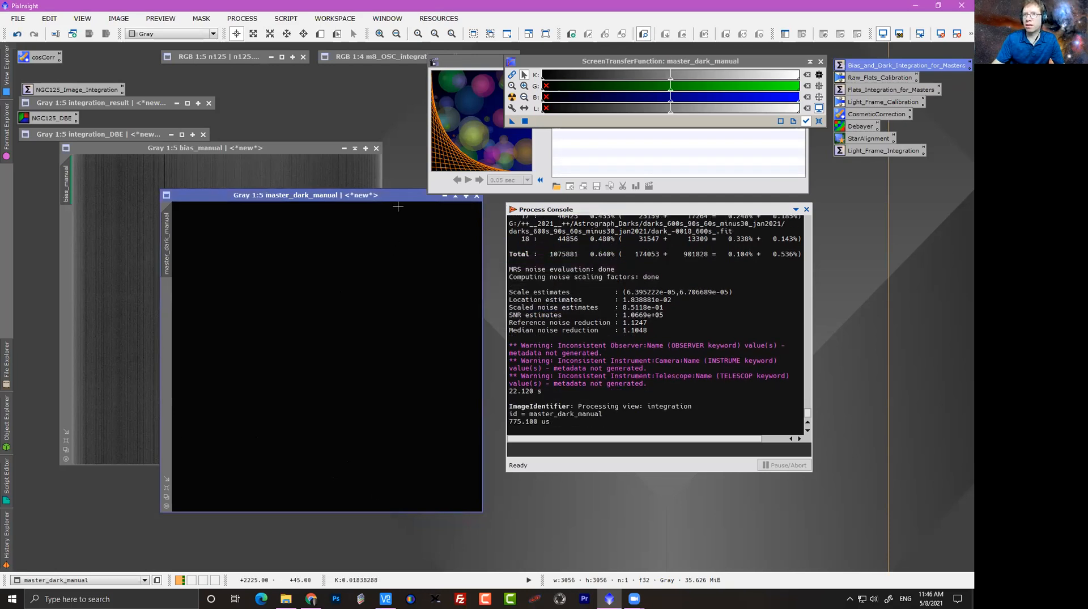
Rename the bias_manual image master_bias_manual and line up the master dark window just below its title bar.
double_click(64, 192)
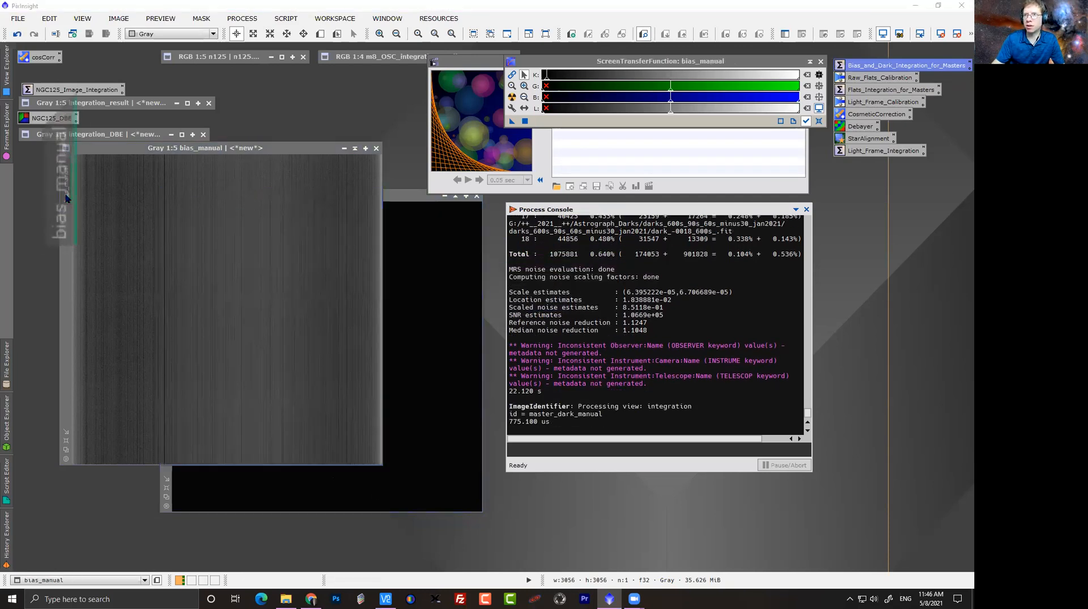
left_click(419, 300)
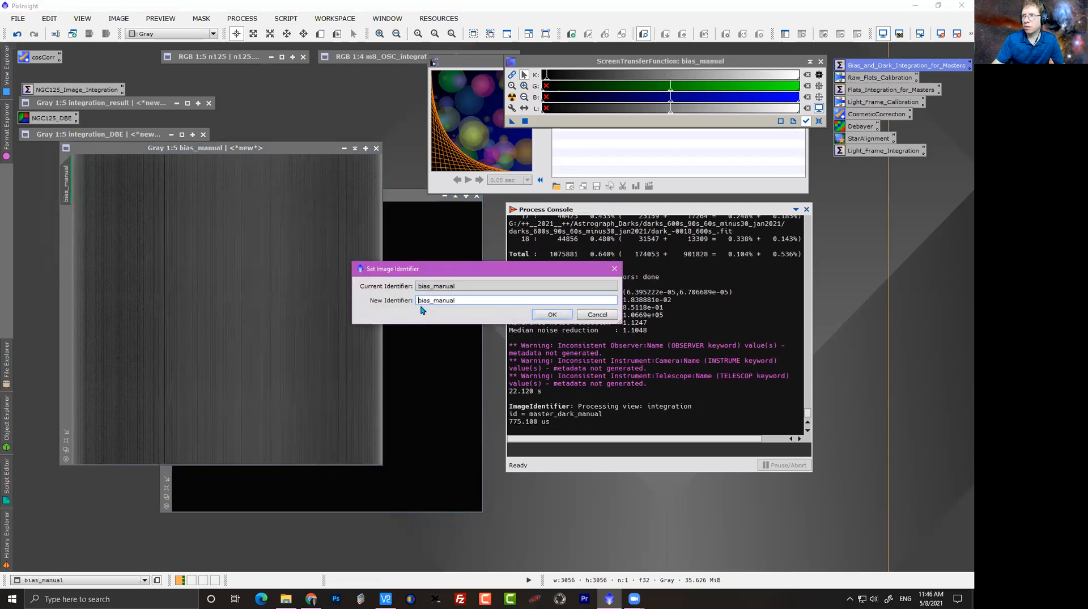
type("master_")
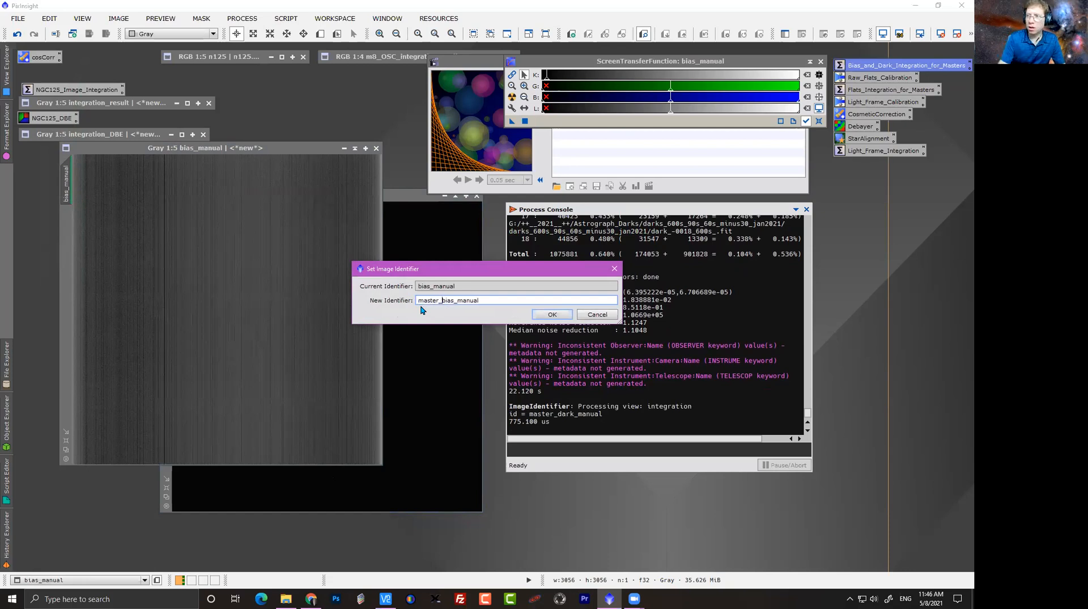
left_click(550, 314)
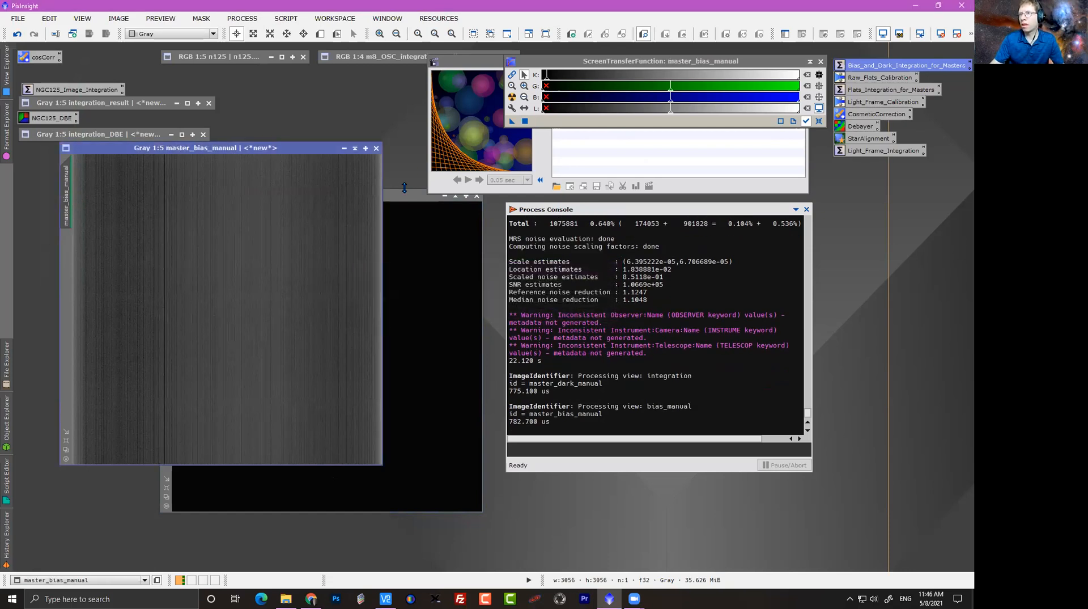
left_click_drag(400, 192, 299, 169)
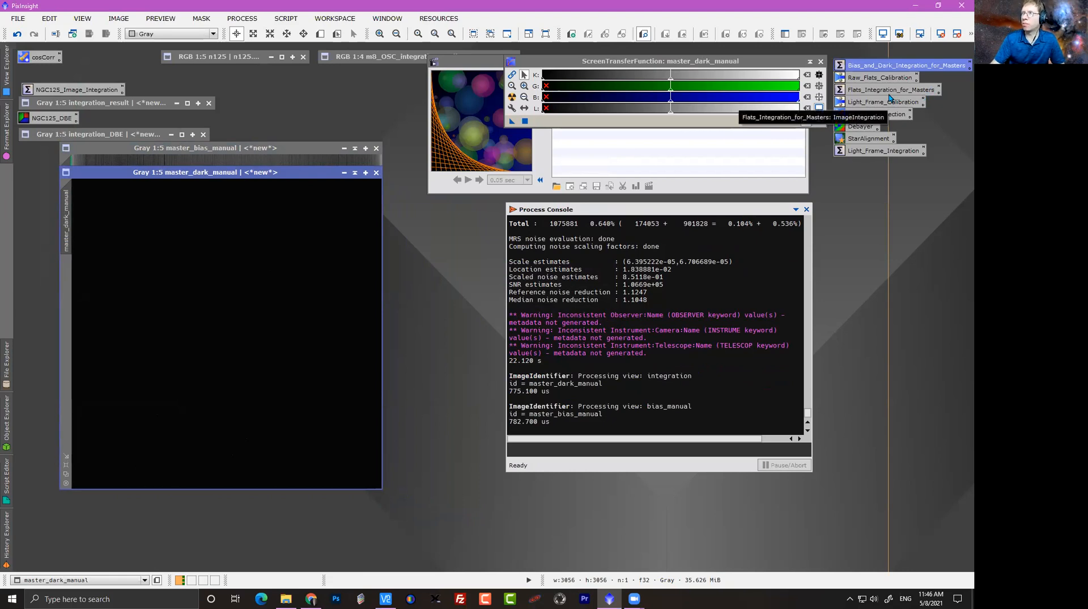
Open the Raw_Flats_Calibration instance and browse for target frames in the 20210408_flats folder under Astrograph_Flats.
double_click(873, 79)
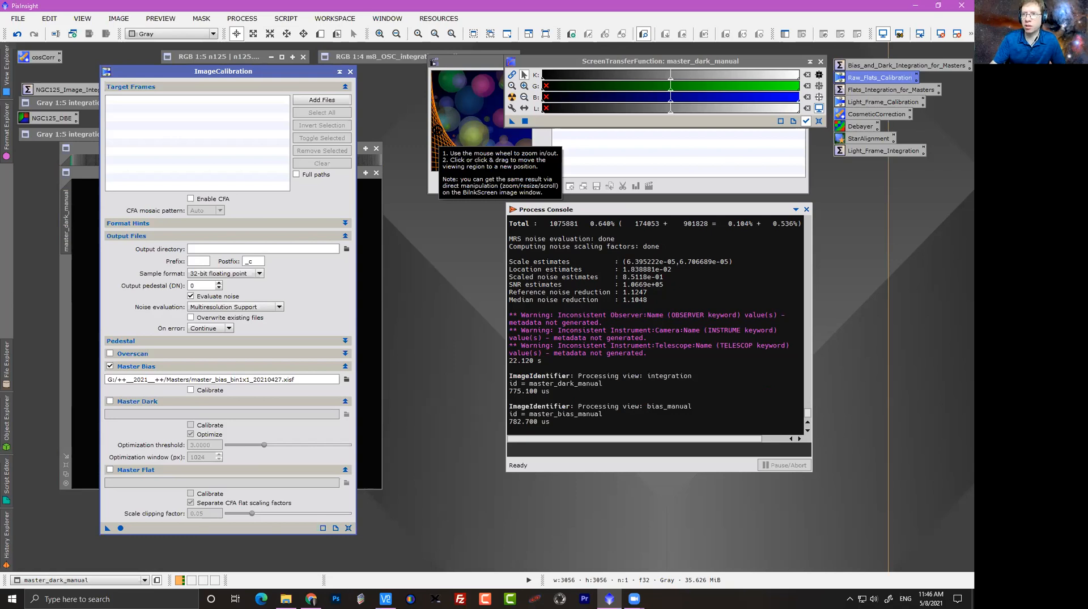
left_click(350, 529)
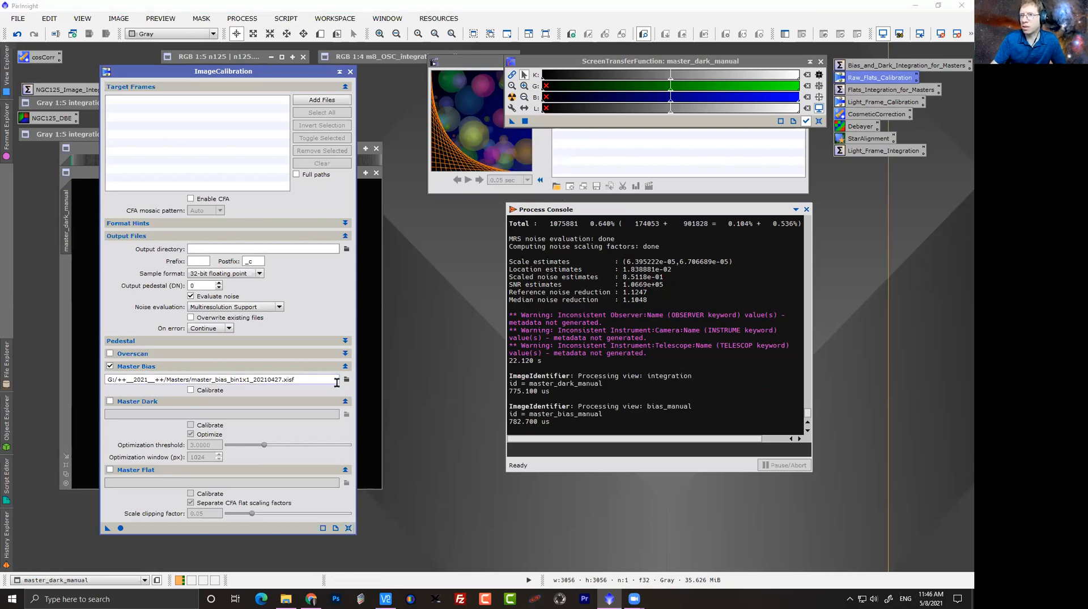
left_click(322, 99)
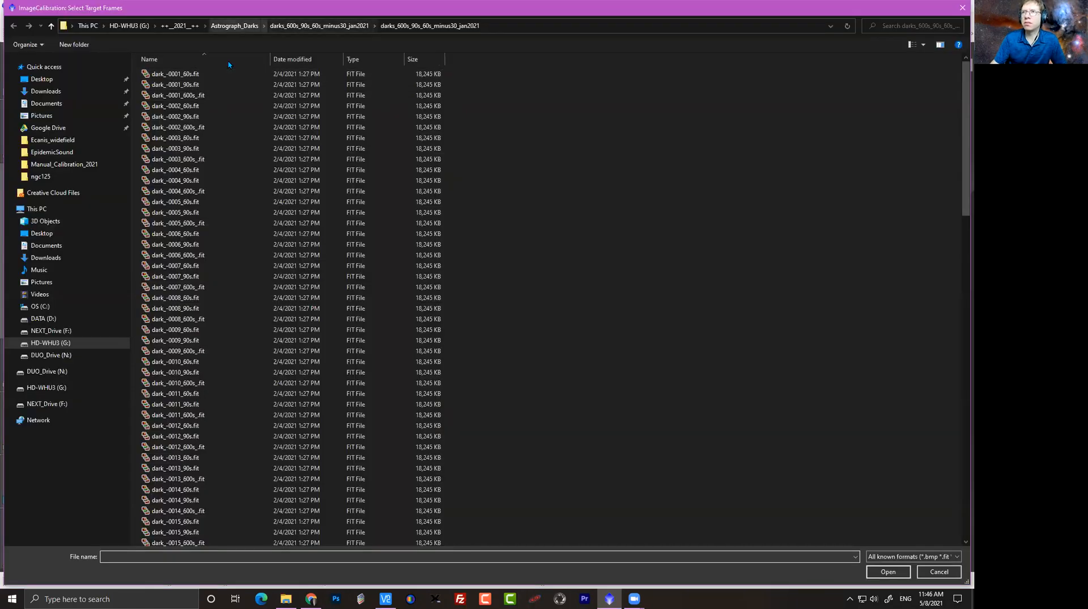
left_click(235, 25)
left_click(180, 25)
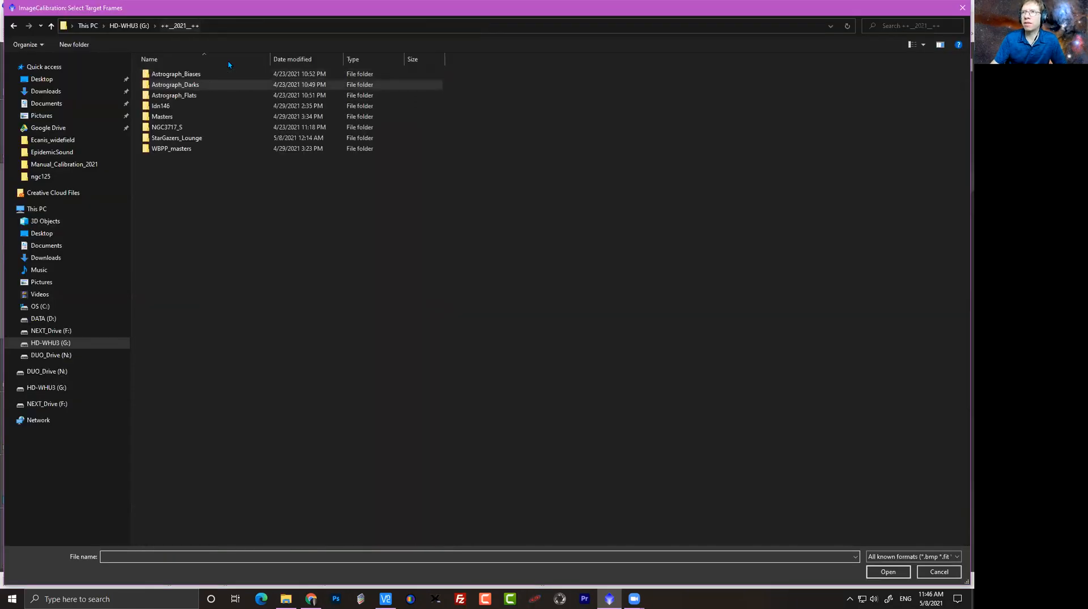
double_click(215, 100)
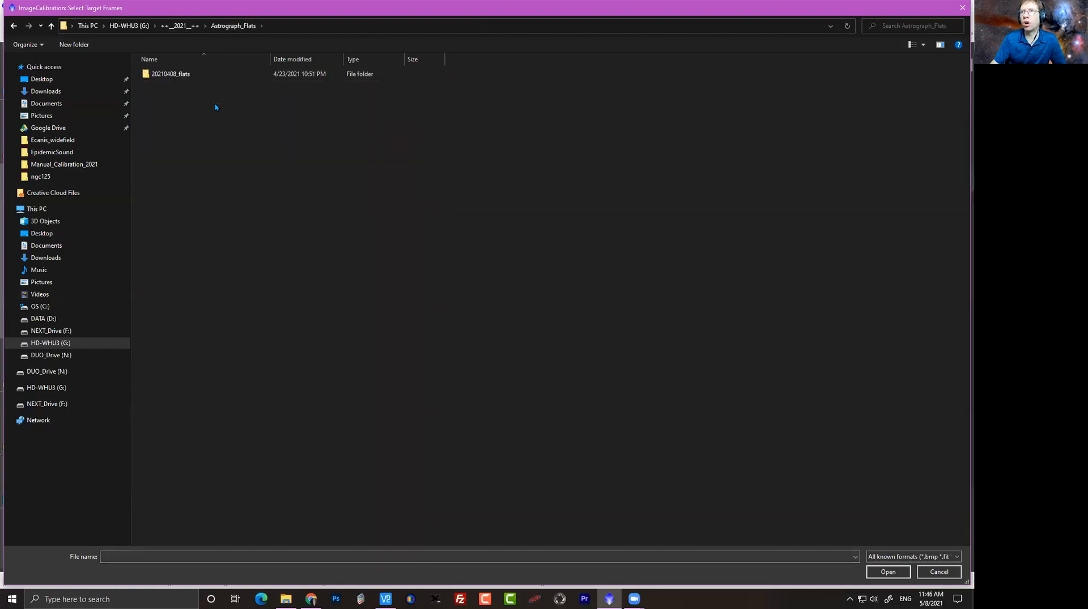
double_click(182, 80)
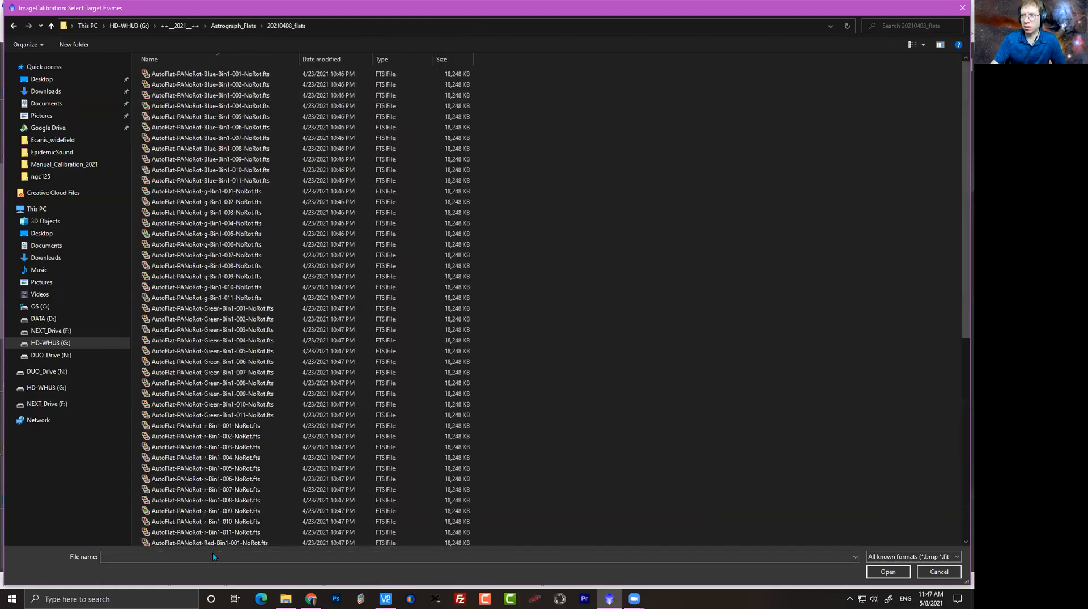
Filter the flat files with *red* and add all the matching red flats as target frames.
type("*red*")
key("Return")
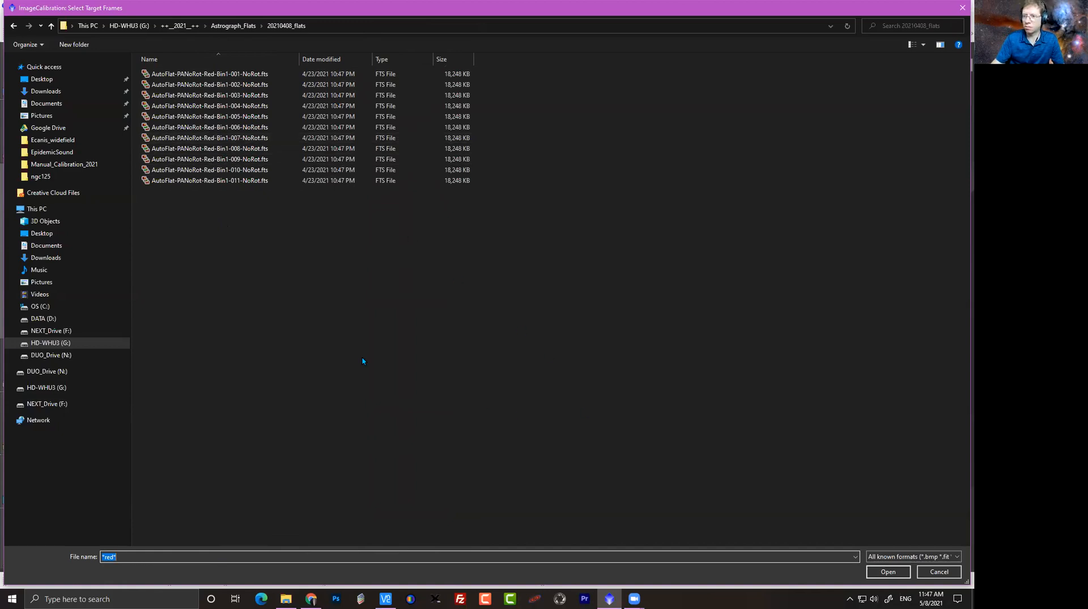
left_click(188, 127)
key("ctrl+a")
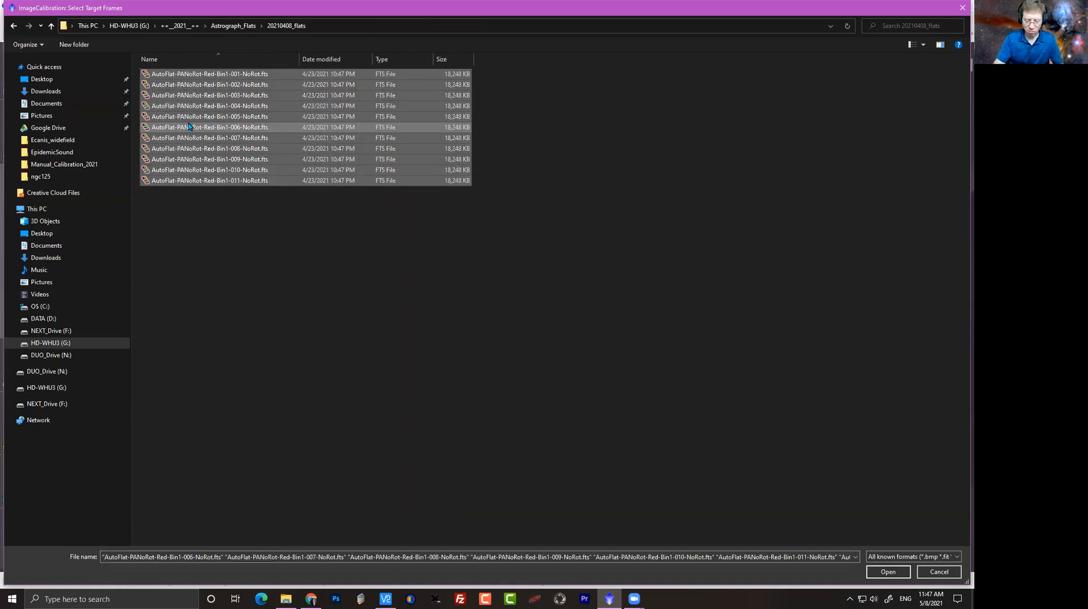
key("Return")
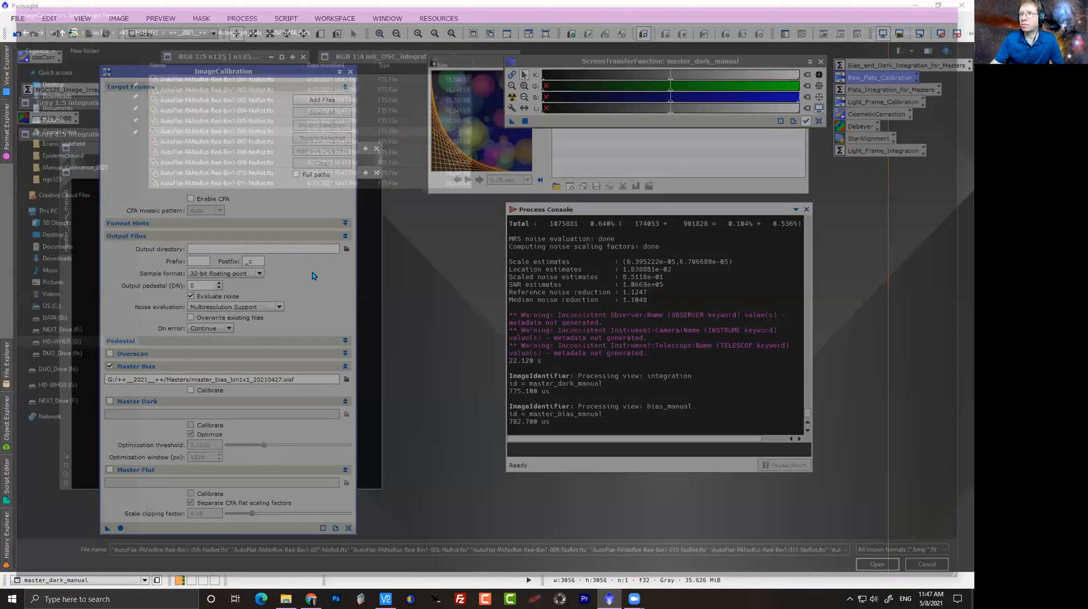
Create a calibrated_flats folder inside StarGazers_Lounge and set it as the output directory for the calibrated flats.
left_click(346, 250)
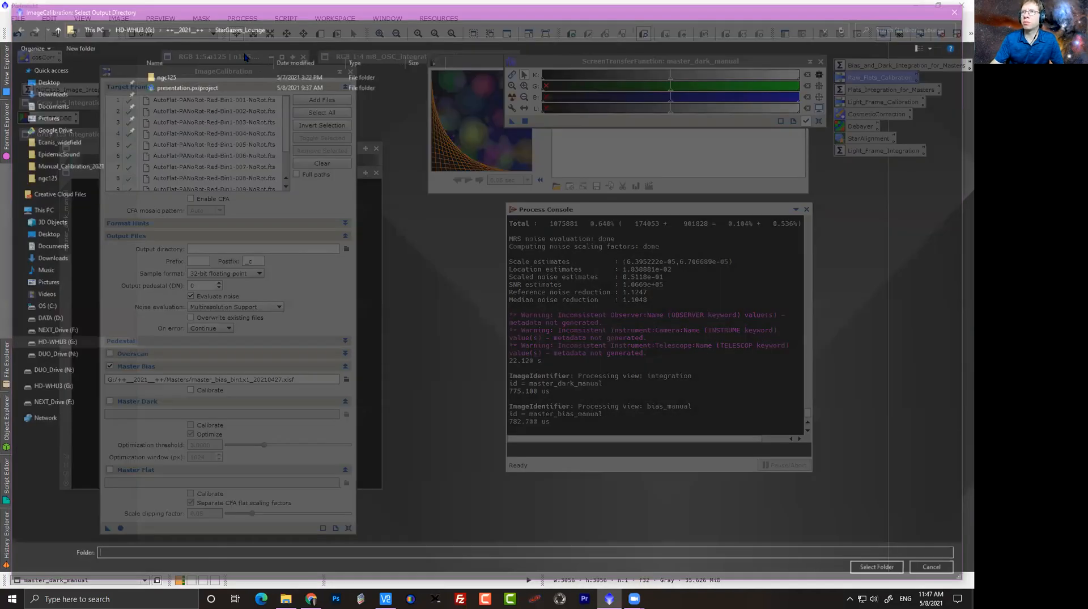
right_click(177, 177)
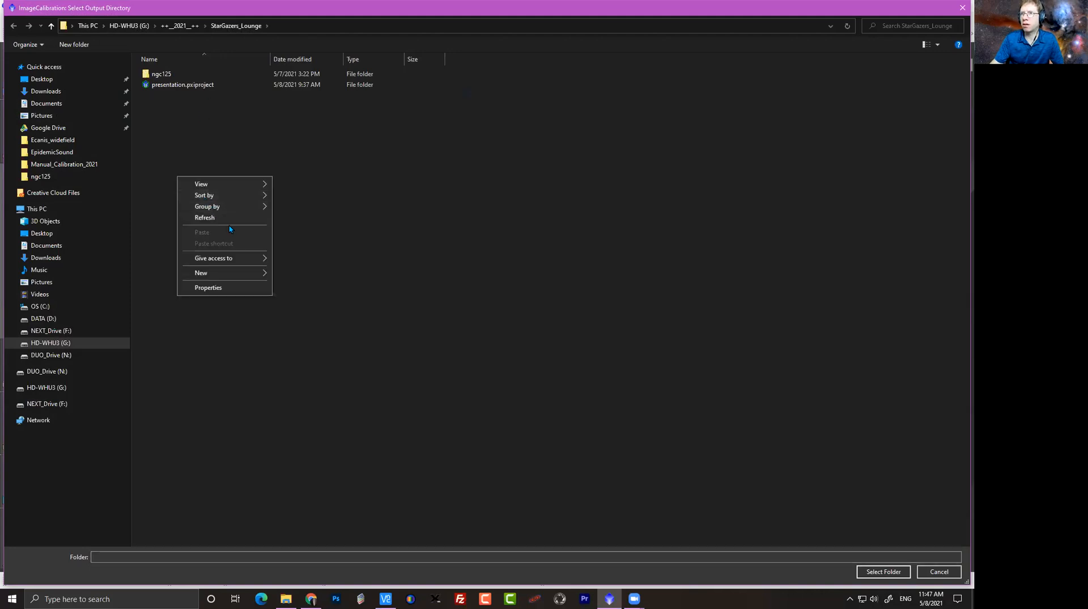
mouse_move(247, 272)
left_click(303, 276)
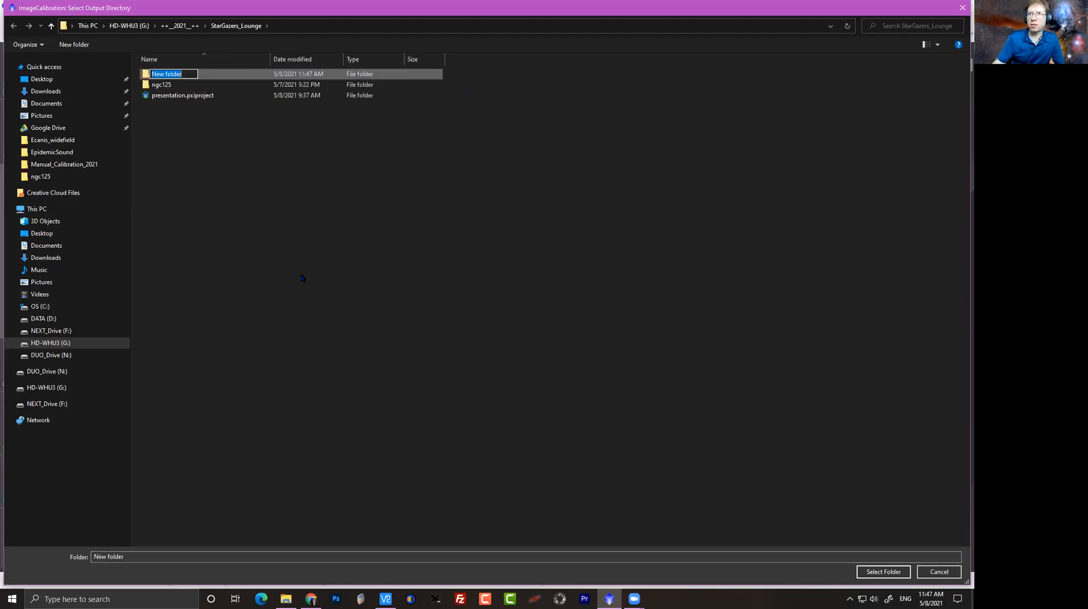
type("calibrated_flats")
key("Return")
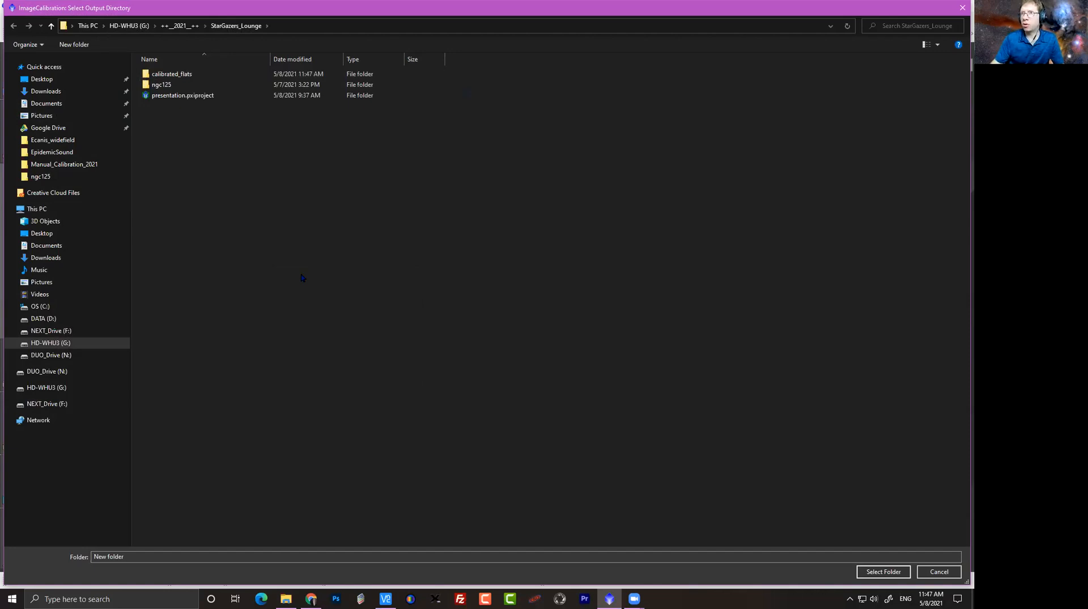
double_click(171, 75)
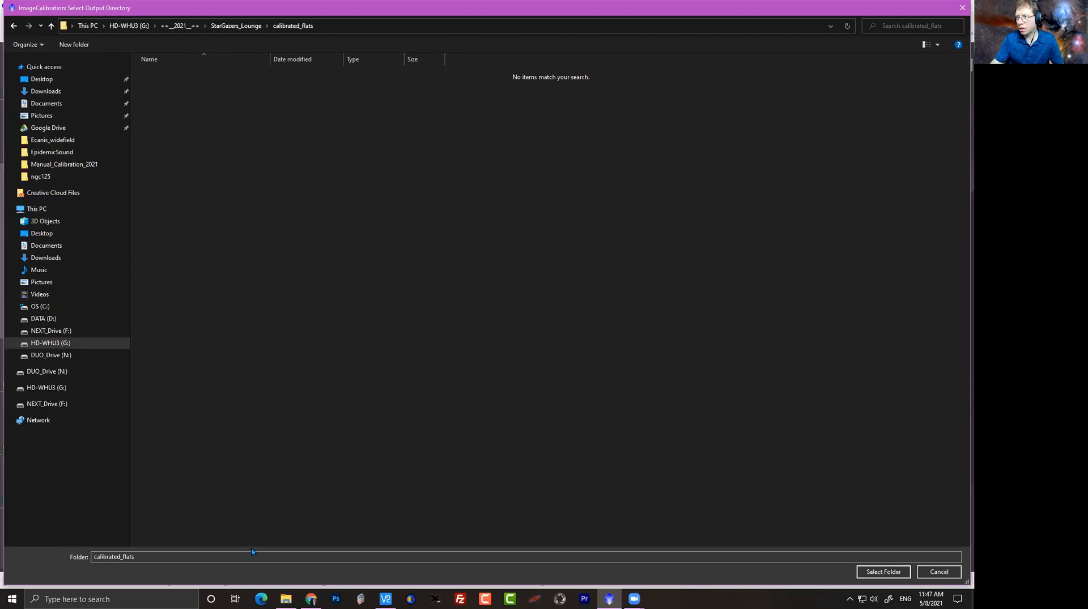
left_click(895, 572)
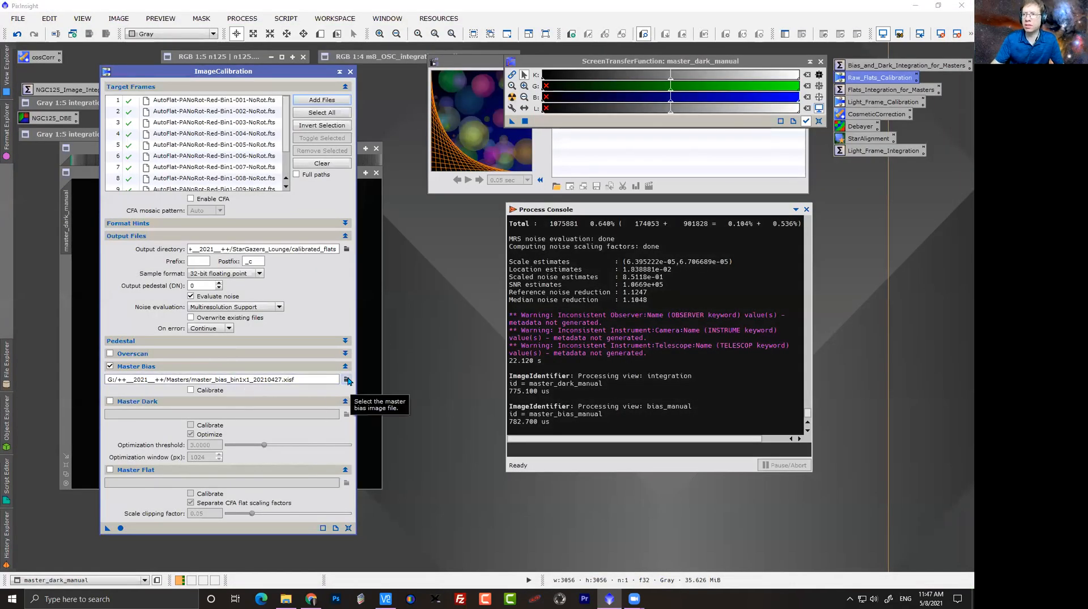
Save the master bias image as master_bias_manual.xisf in the StarGazers_Lounge folder, using the 32-bit floating point format.
left_click_drag(281, 77, 469, 86)
left_click(195, 150)
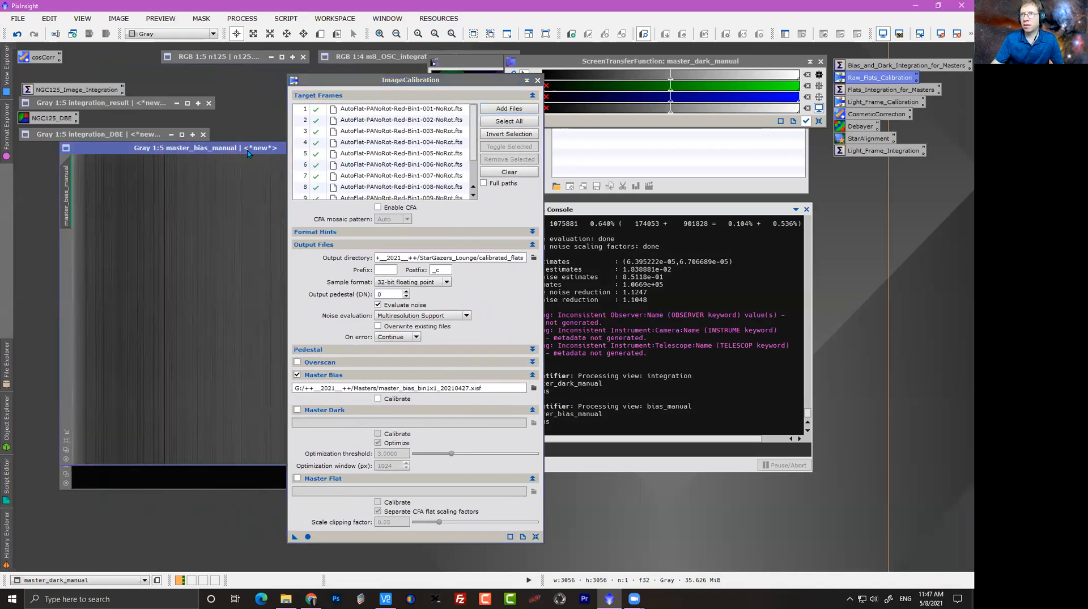
left_click_drag(317, 83, 396, 77)
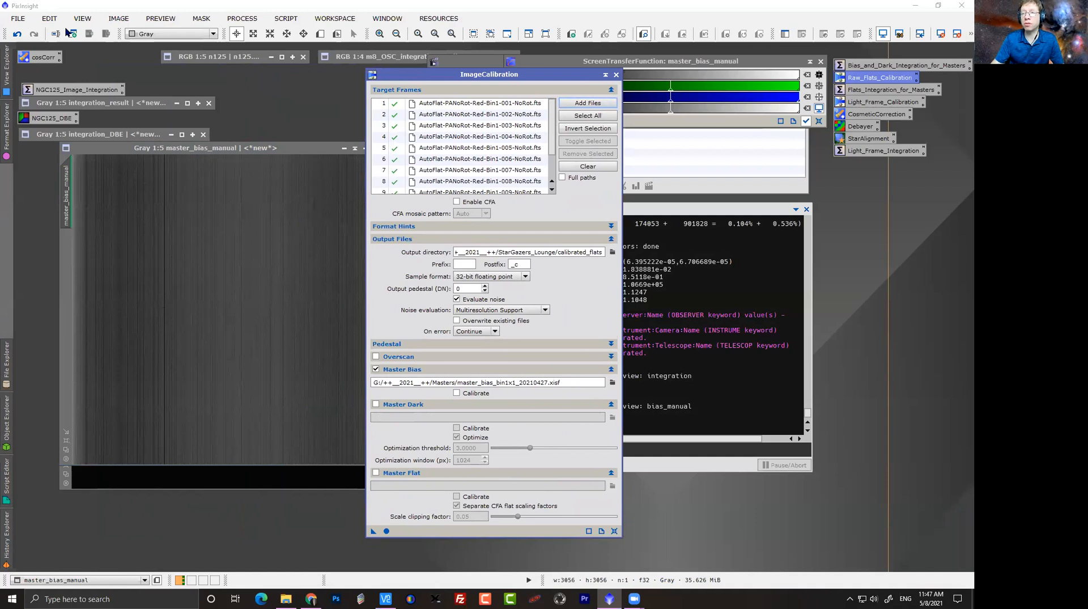
left_click(17, 18)
left_click(50, 119)
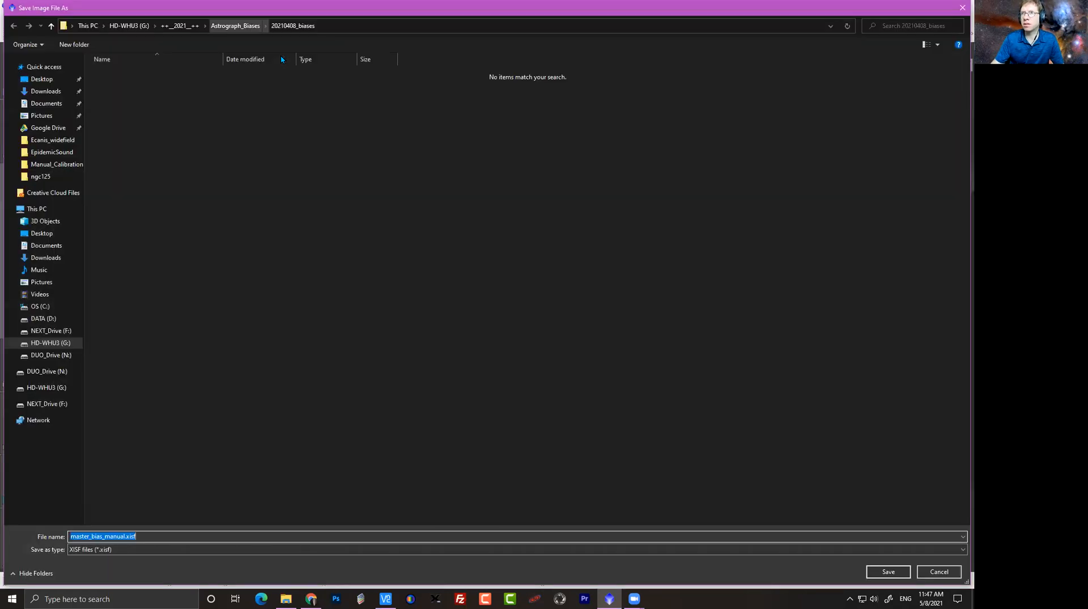
left_click(180, 26)
double_click(140, 138)
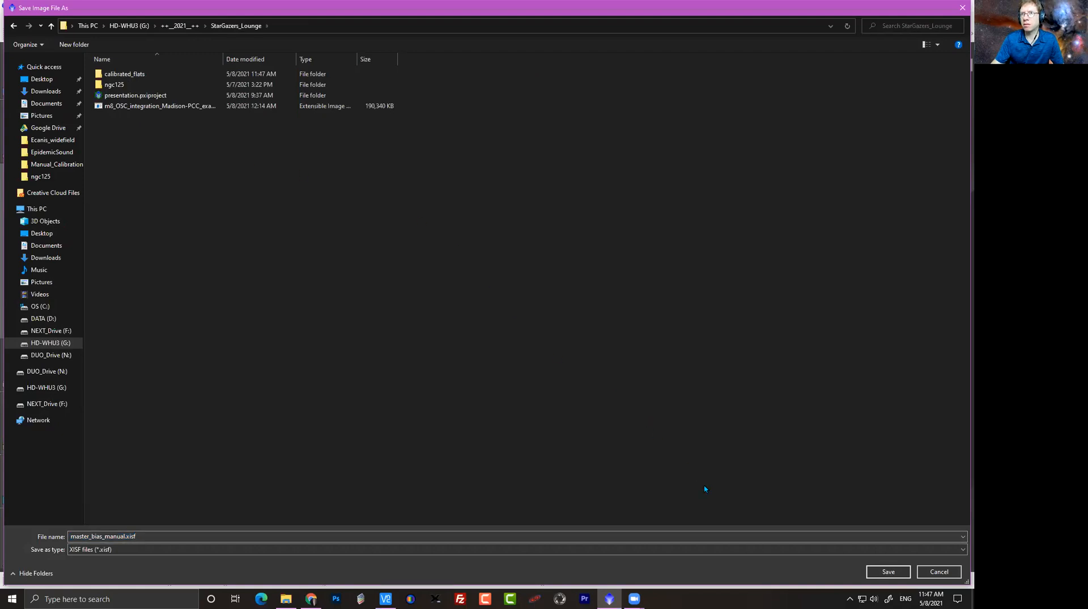
left_click(888, 571)
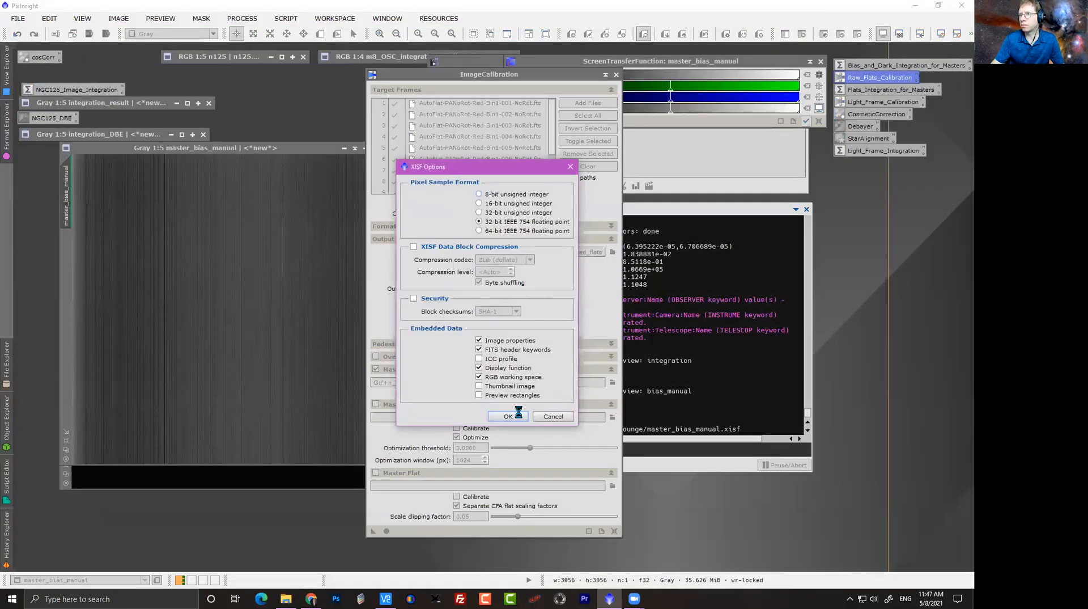
left_click(508, 416)
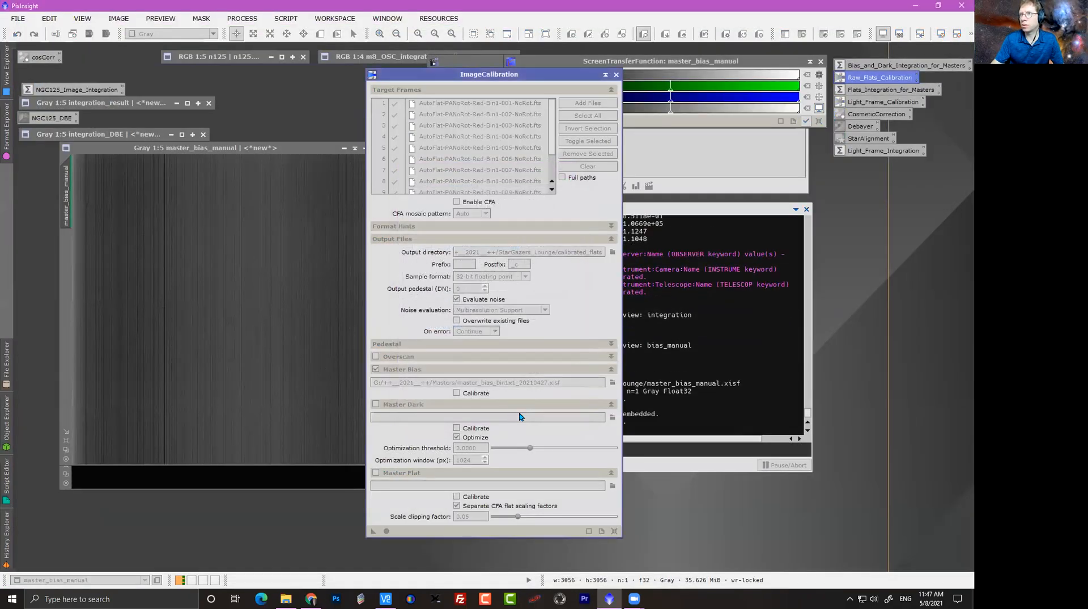
Set master_bias_manual.xisf from StarGazers_Lounge as the master bias in ImageCalibration and move the dialog clear of the console.
left_click(612, 383)
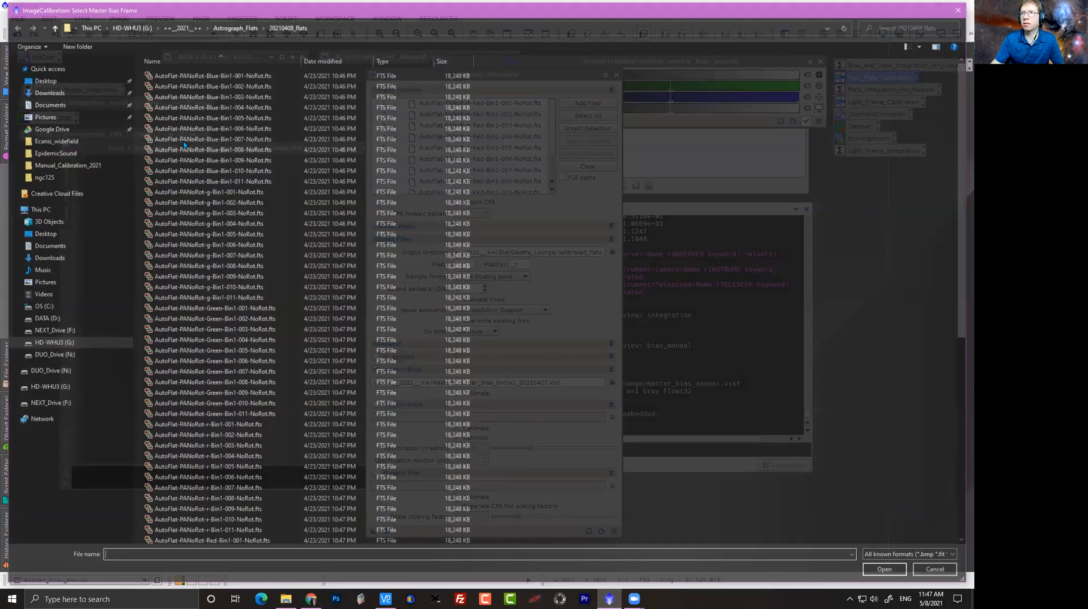
left_click(182, 28)
double_click(186, 139)
left_click(189, 116)
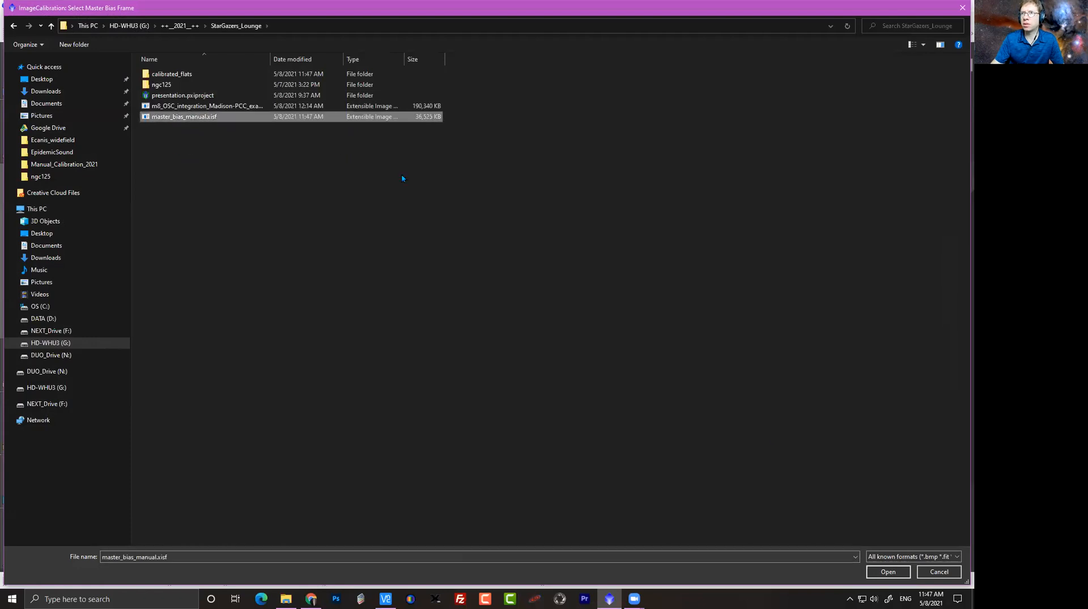
left_click(890, 572)
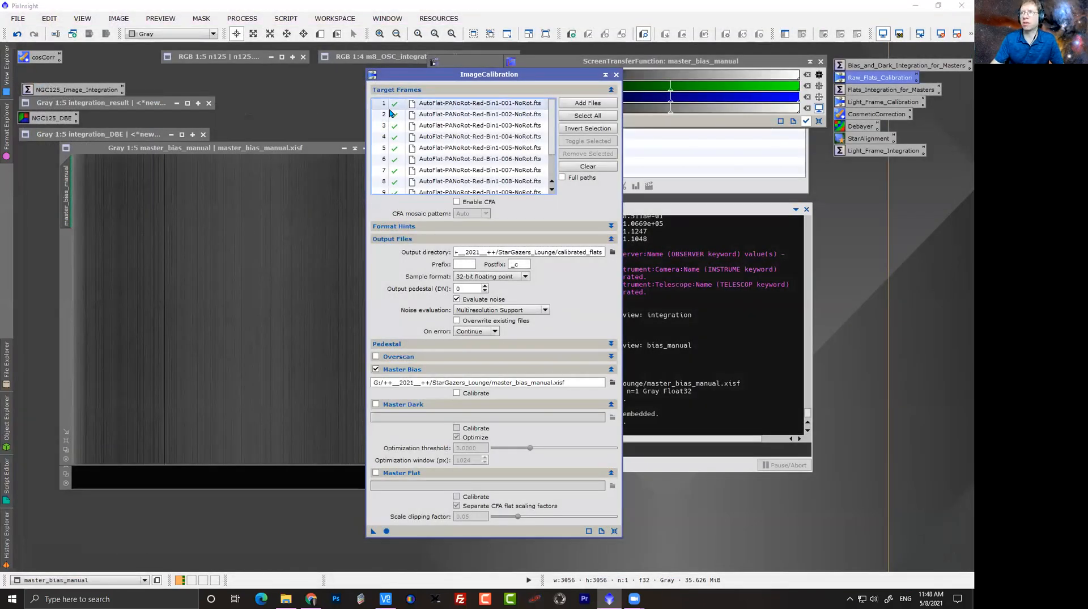
left_click_drag(407, 74, 300, 61)
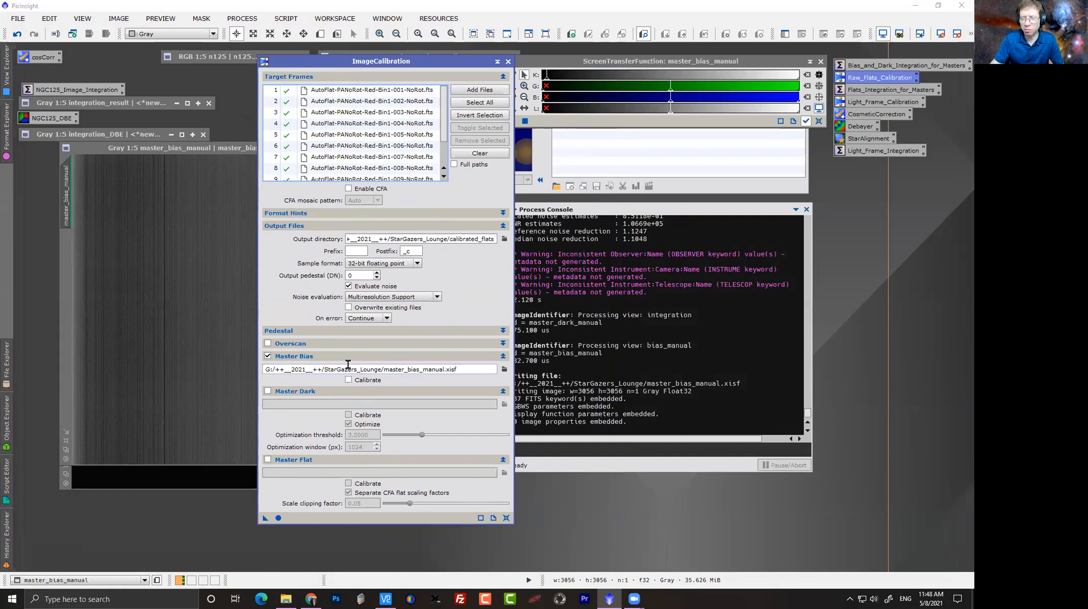
Check the master bias and output directory paths and calibrate the raw red flats with ImageCalibration.
triple_click(263, 370)
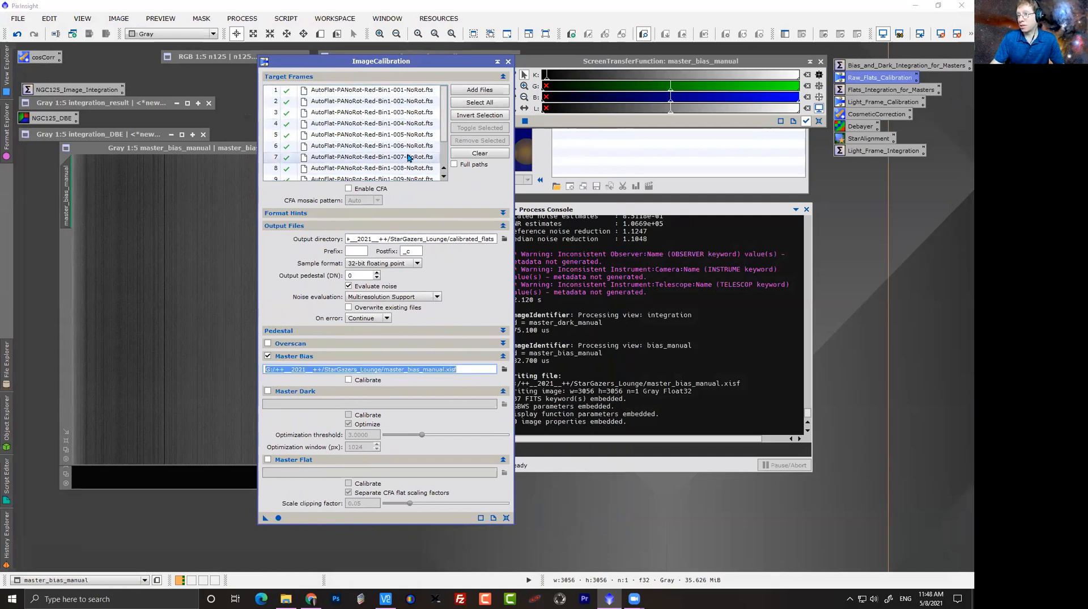
left_click_drag(475, 238, 377, 229)
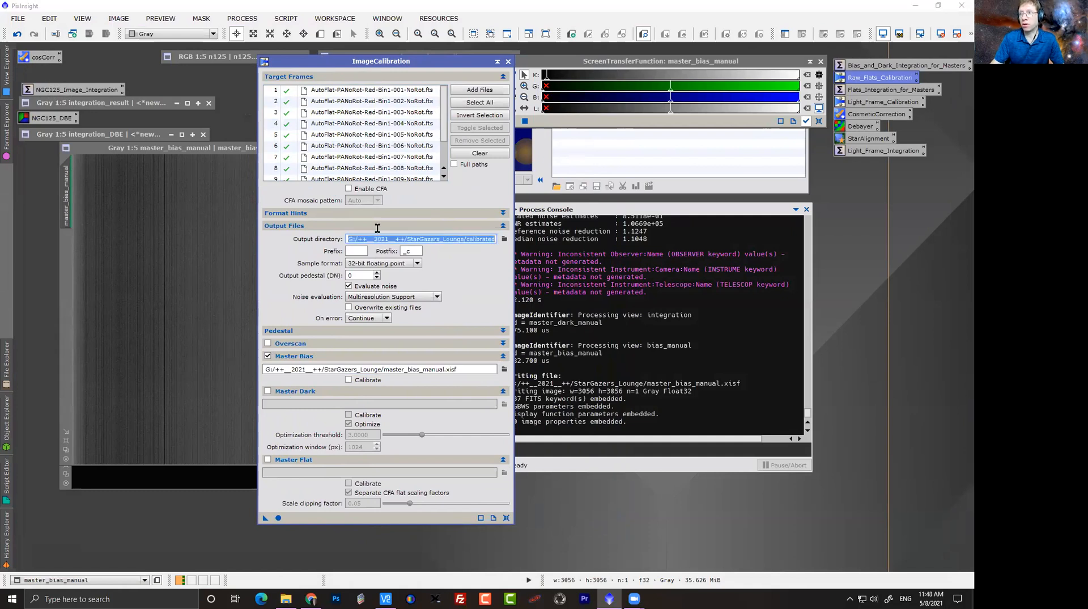
left_click(278, 517)
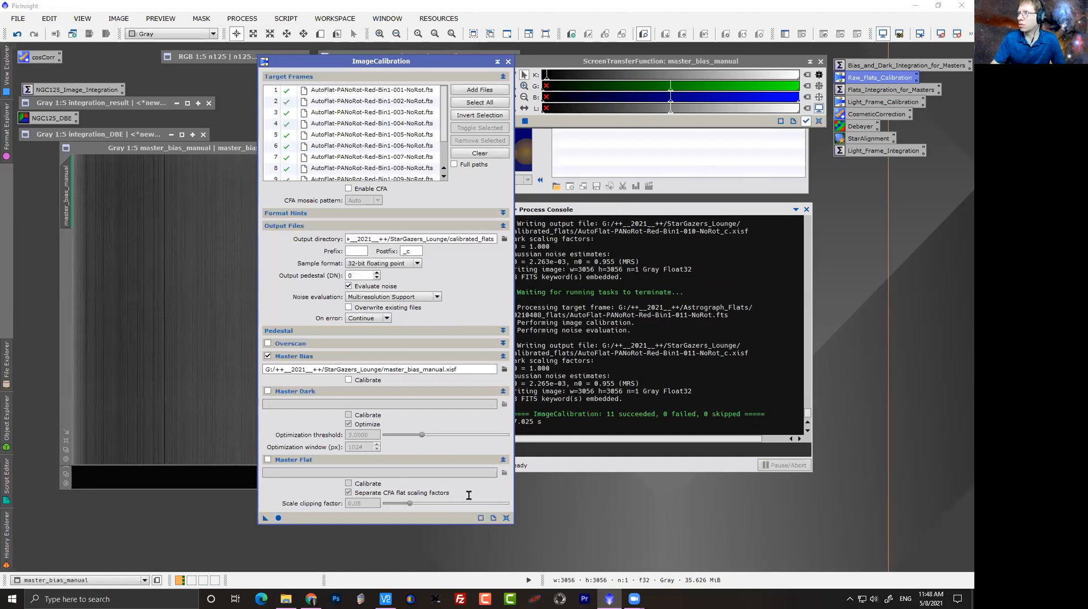
Open the Flats_Integration_for_Masters process and add all the red flats from the calibrated_flats folder as input images.
double_click(895, 91)
left_click_drag(309, 111, 293, 90)
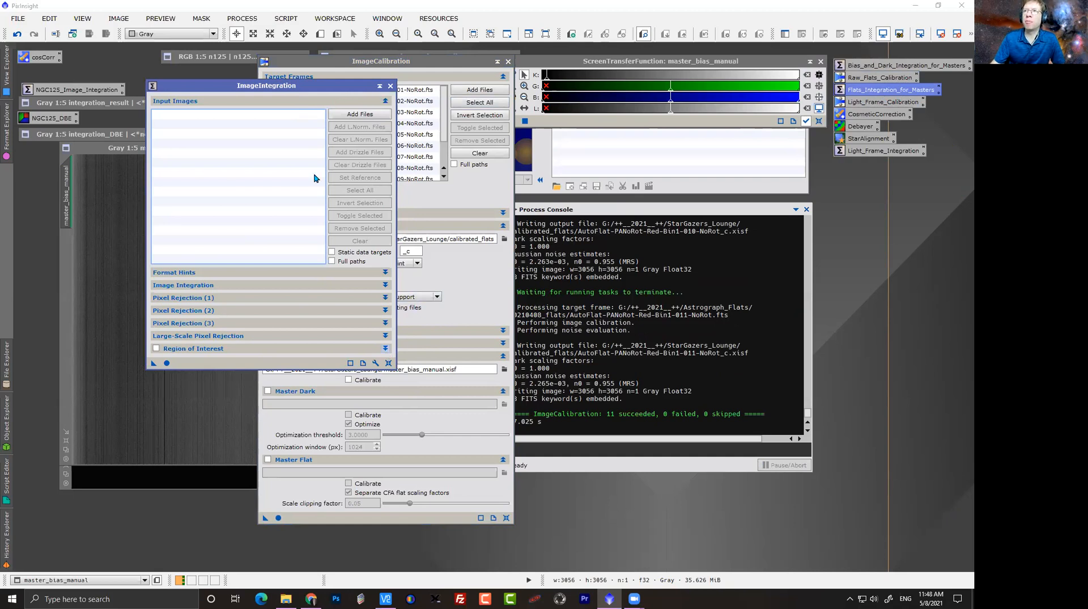
left_click(341, 118)
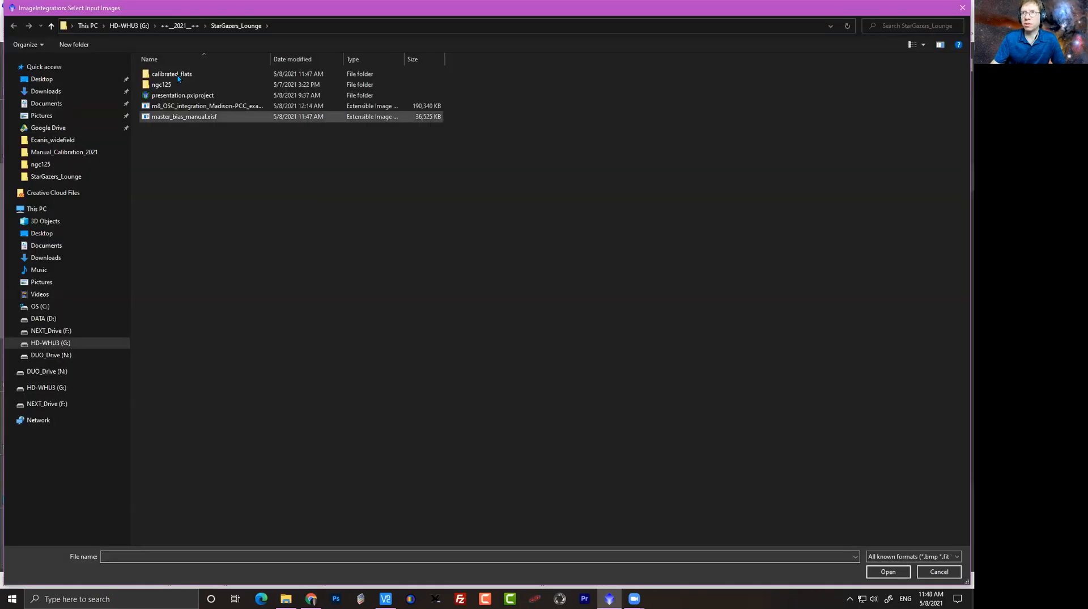
double_click(178, 77)
left_click(238, 138)
key("ctrl+a")
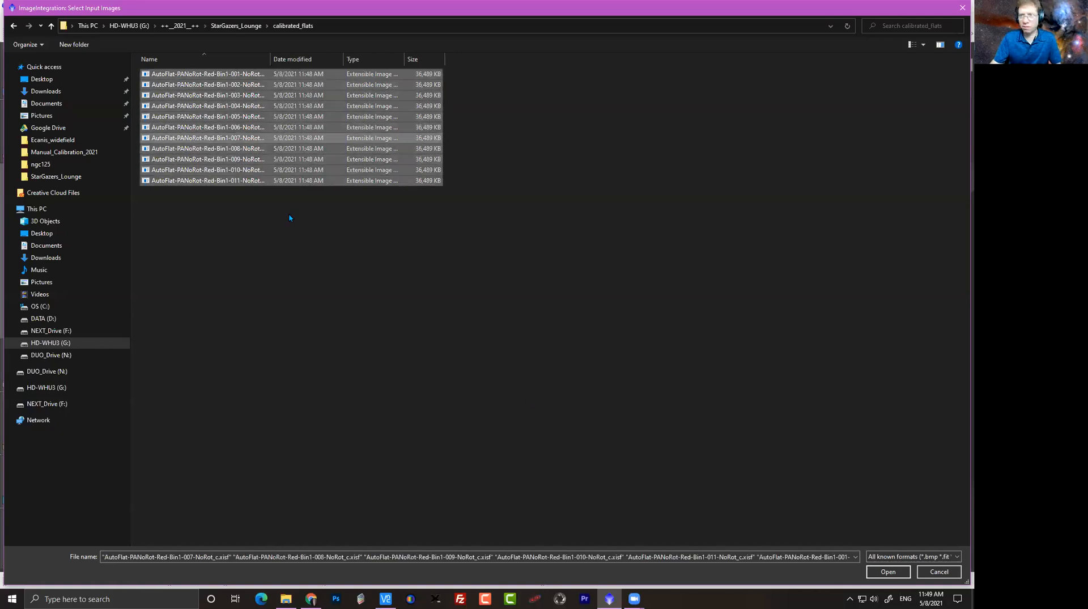
left_click(870, 571)
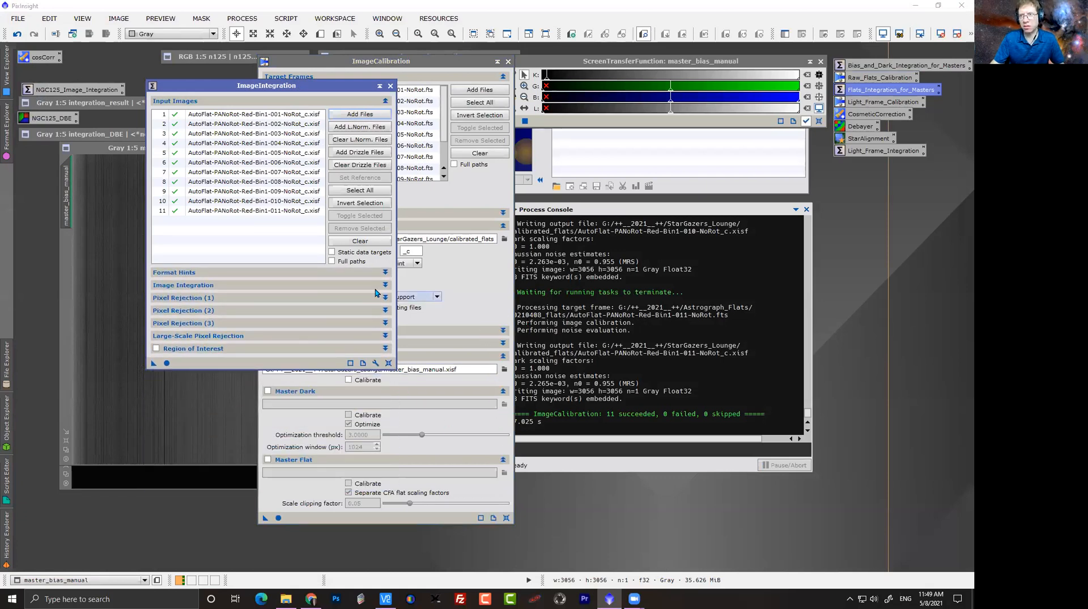
Review the normalization, weighting and pixel rejection settings for integrating flats, and close the ImageIntegration dialog.
left_click(214, 290)
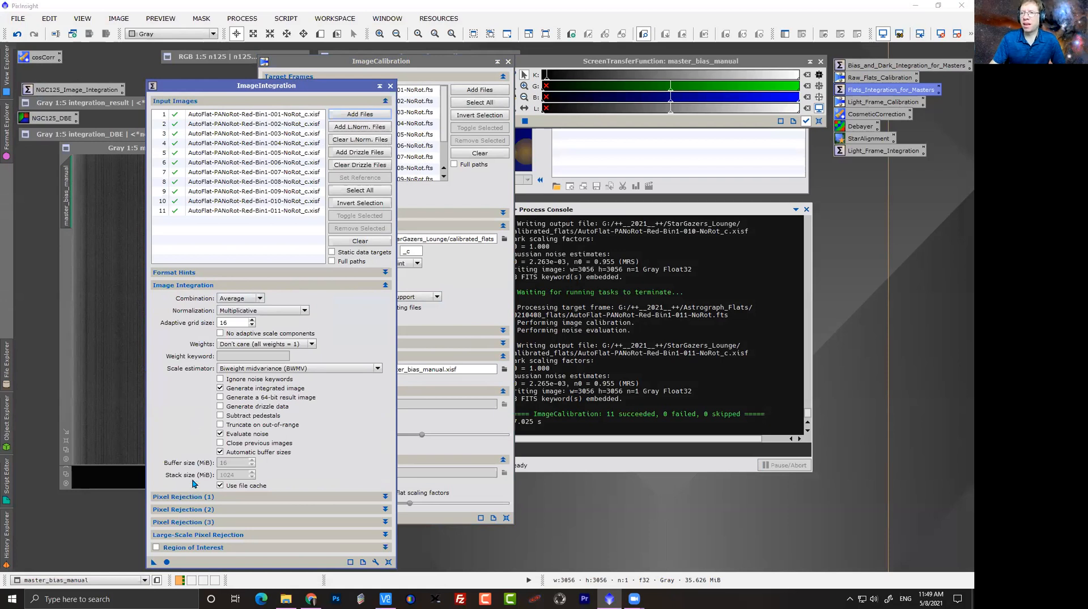
left_click(193, 286)
left_click(187, 299)
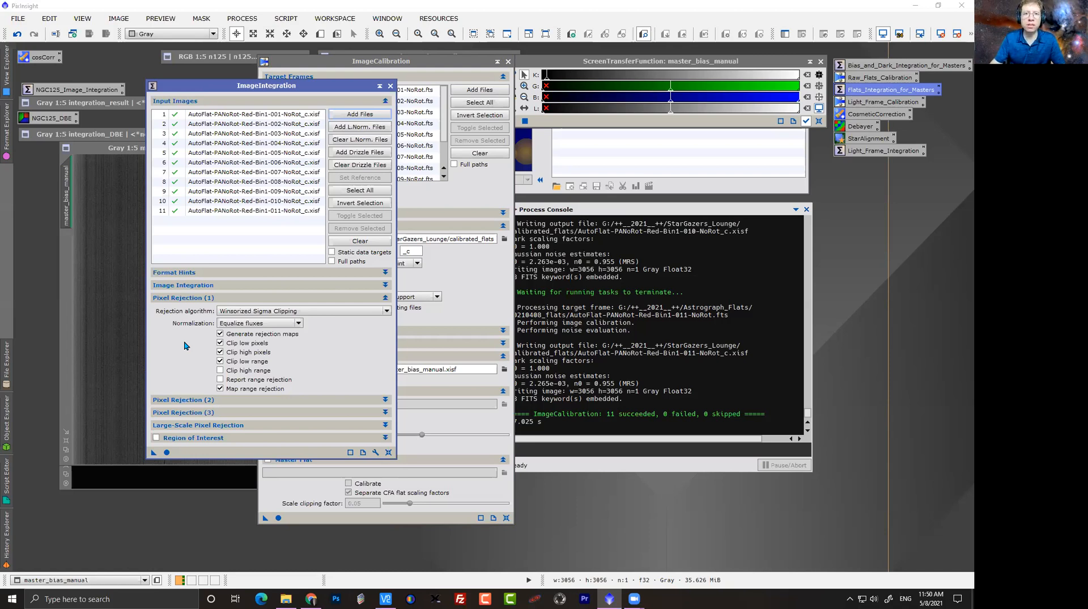
mouse_move(257, 337)
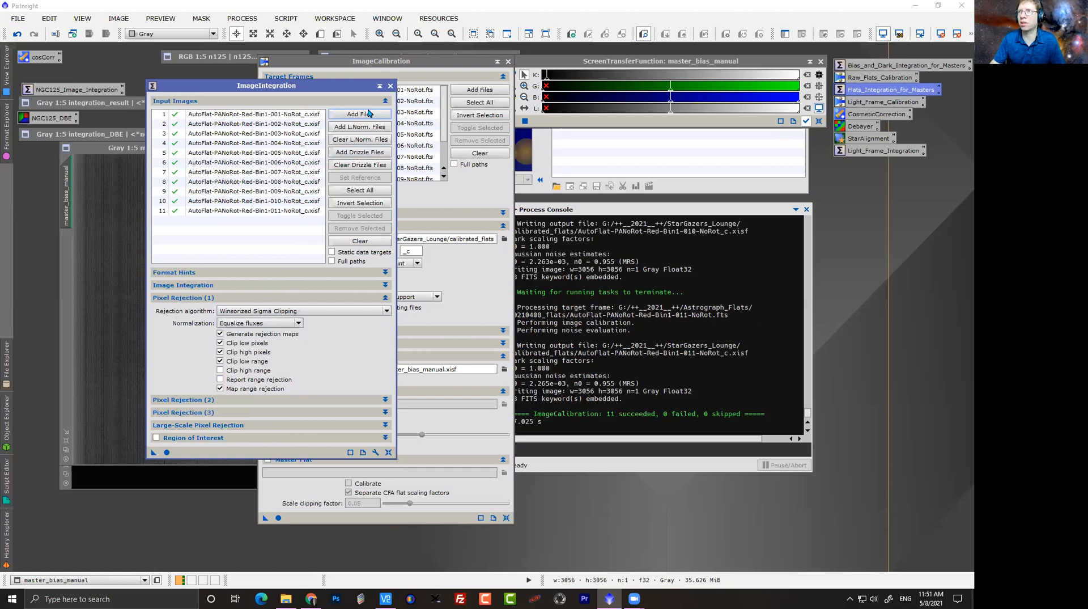
left_click(390, 86)
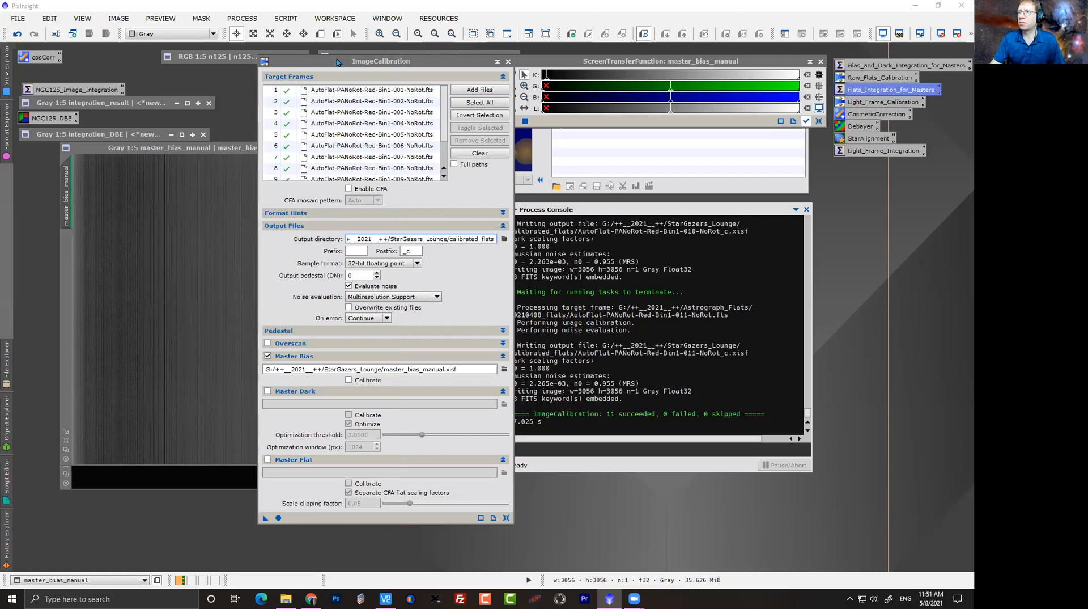
Move ImageCalibration aside, reopen Flats_Integration_for_Masters and load every calibrated red flat as an input image.
left_click_drag(337, 63, 457, 115)
double_click(856, 90)
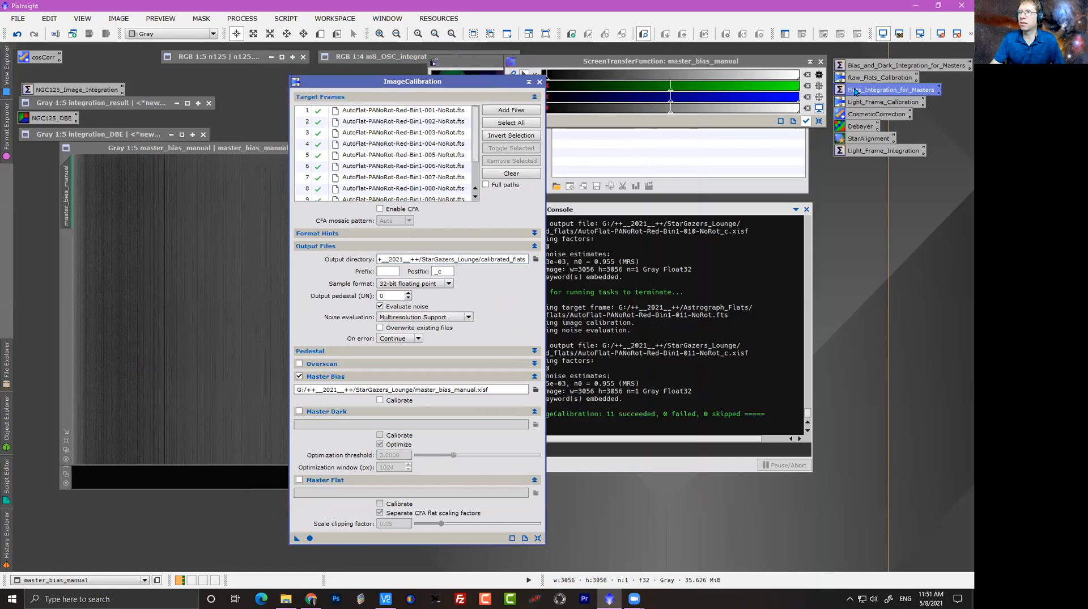
left_click(371, 116)
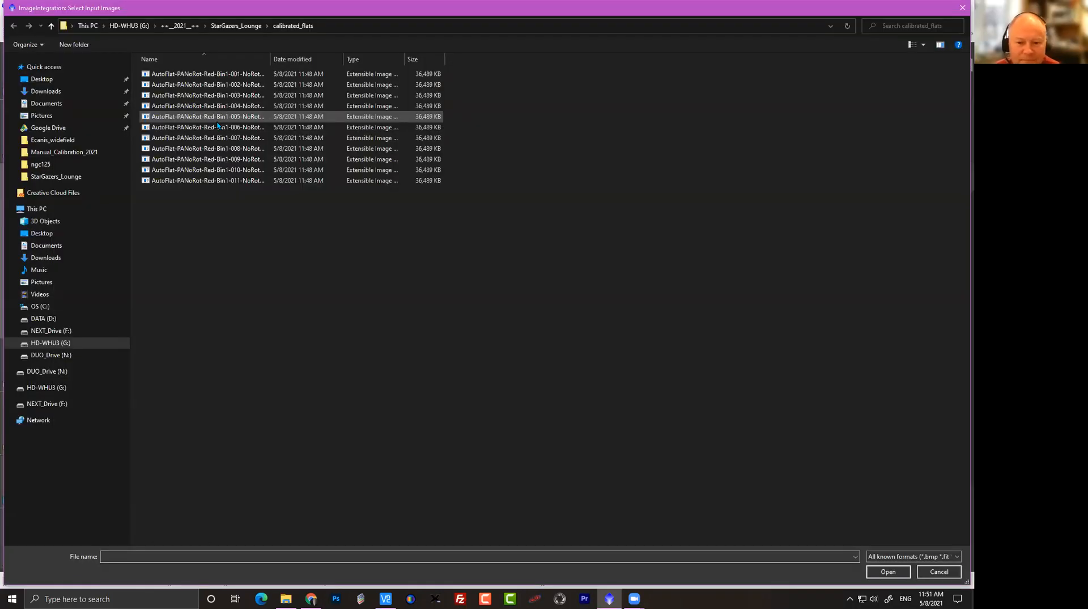
left_click(217, 119)
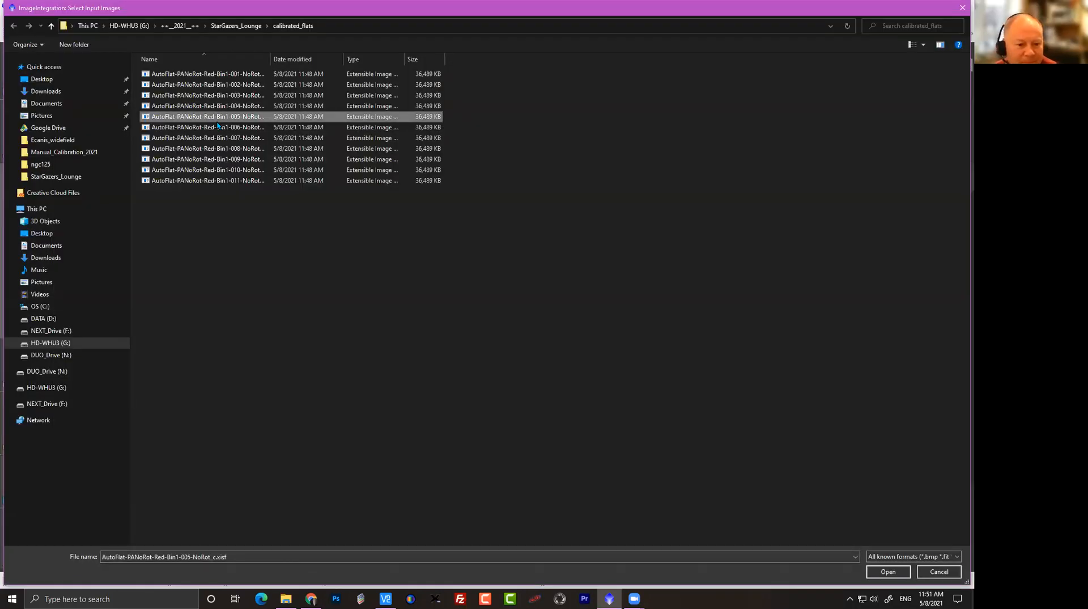
key("ctrl+a")
key("Tab")
key("Return")
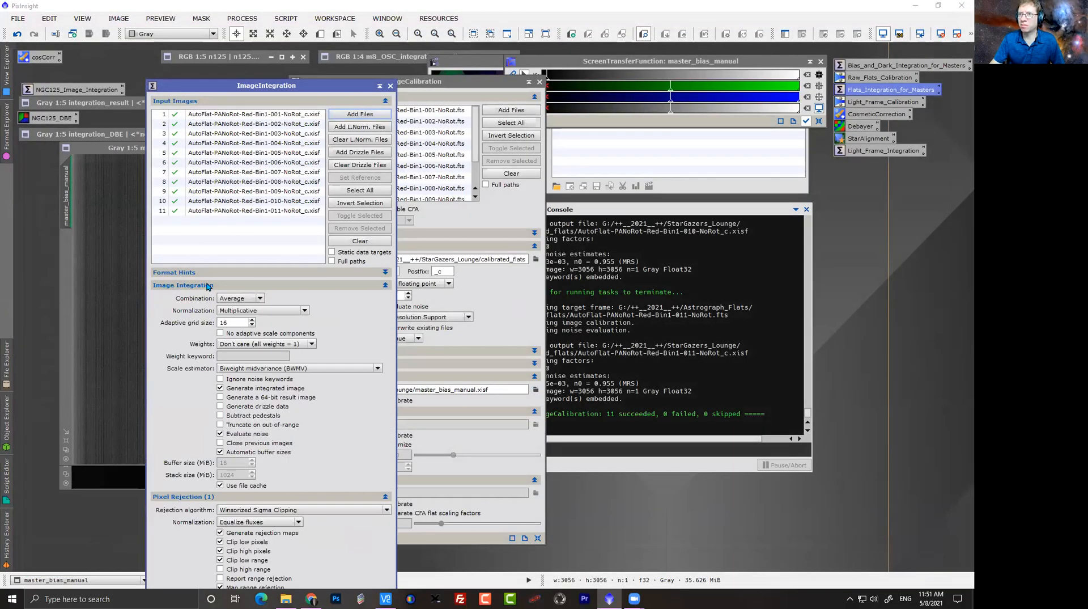
Integrate the calibrated red flats and close the ImageIntegration and ImageCalibration dialogs.
left_click(207, 286)
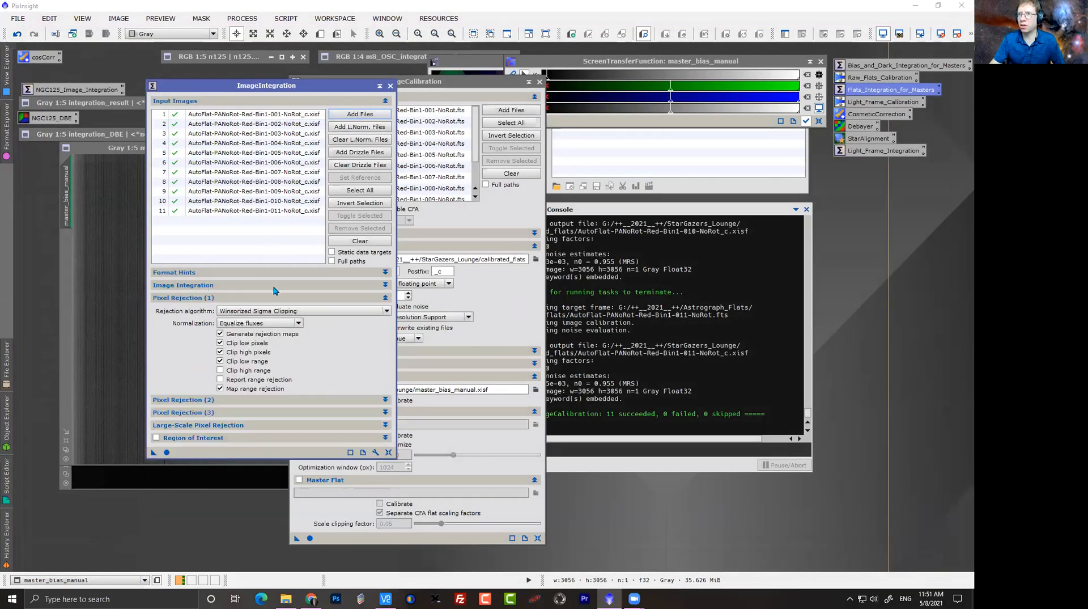
left_click(166, 453)
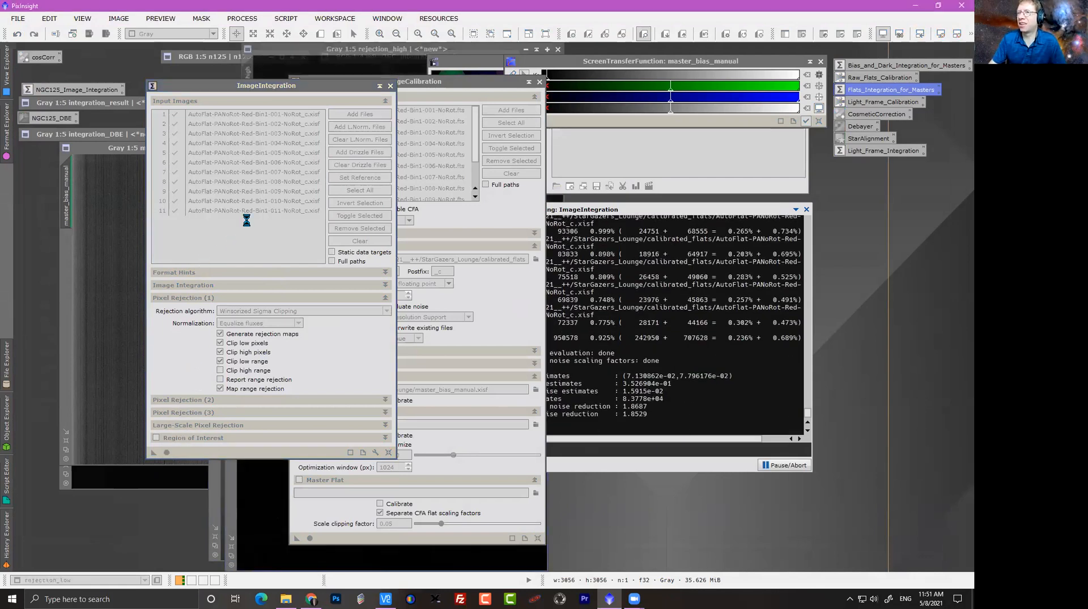
left_click(391, 85)
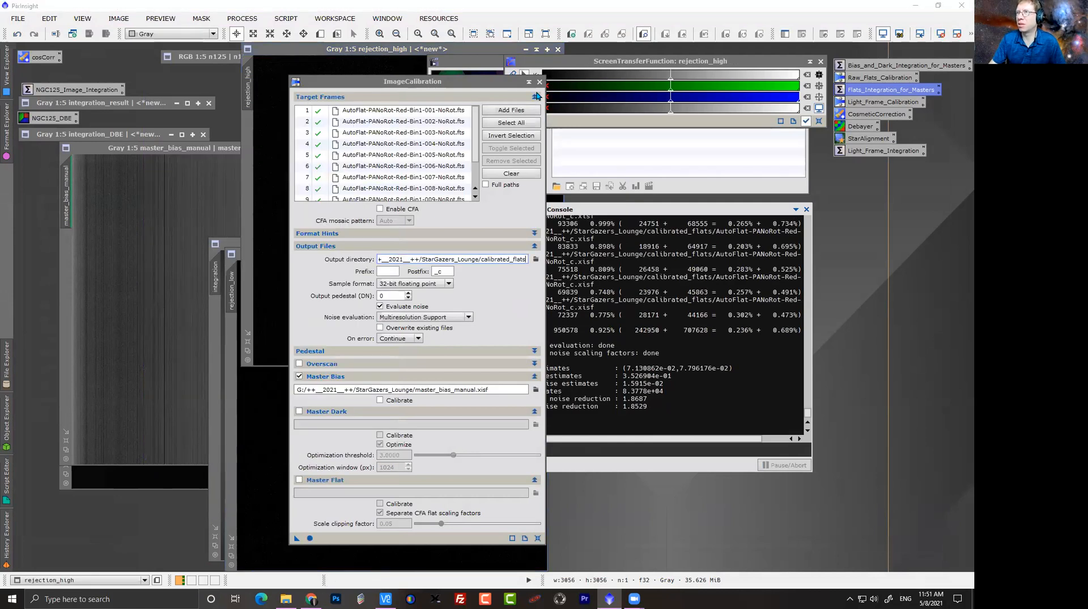
left_click(539, 82)
Close the rejection_high and rejection_low images and auto-stretch the integrated flat, moving it over the master bias image.
left_click_drag(389, 53, 159, 269)
left_click(310, 264)
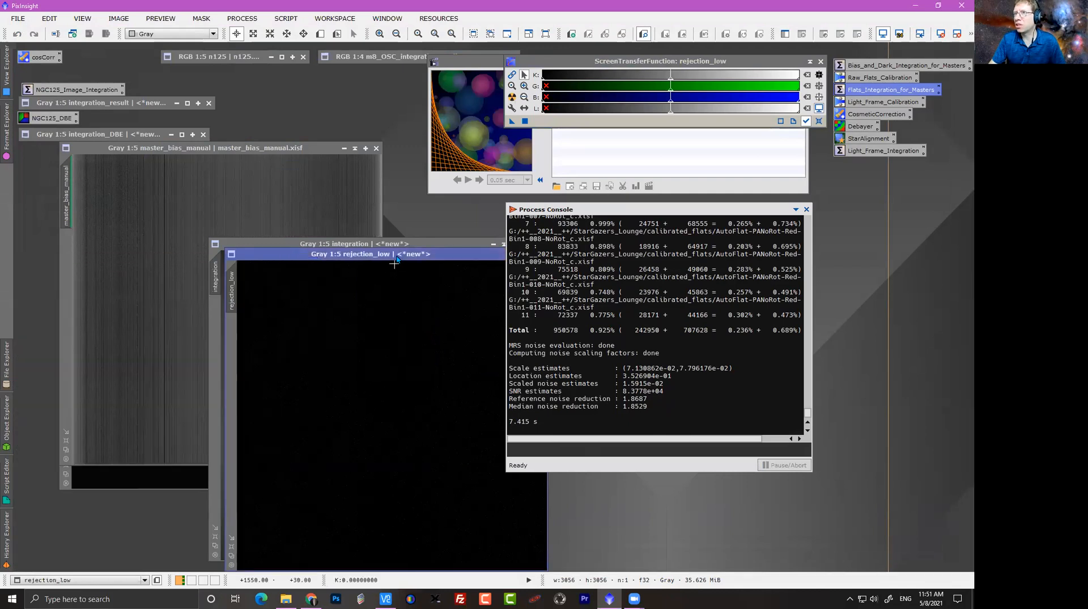
left_click_drag(321, 253, 184, 277)
left_click(404, 277)
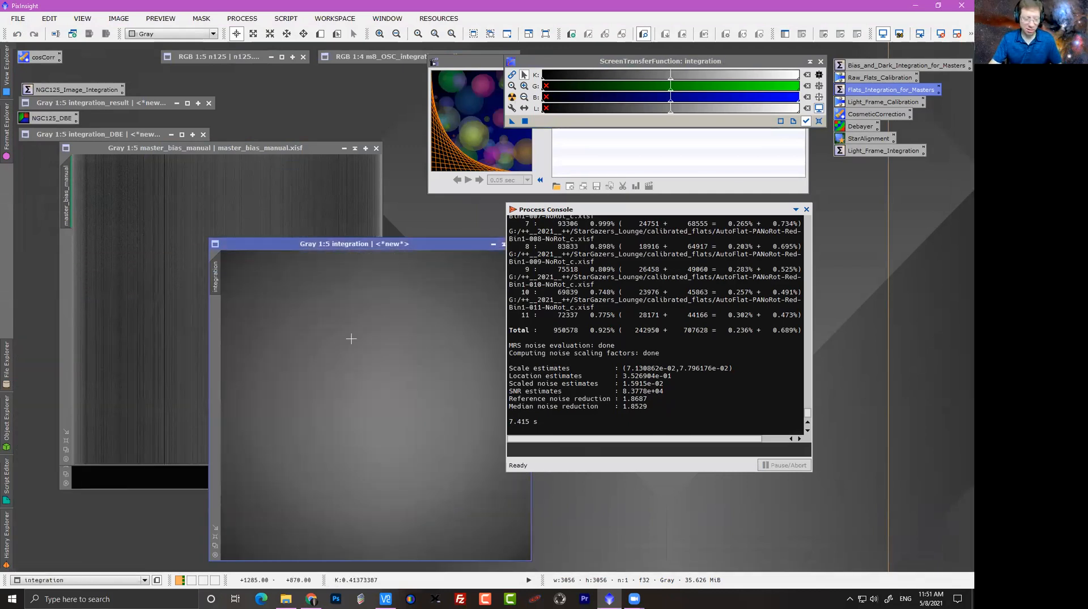
left_click_drag(359, 245, 244, 129)
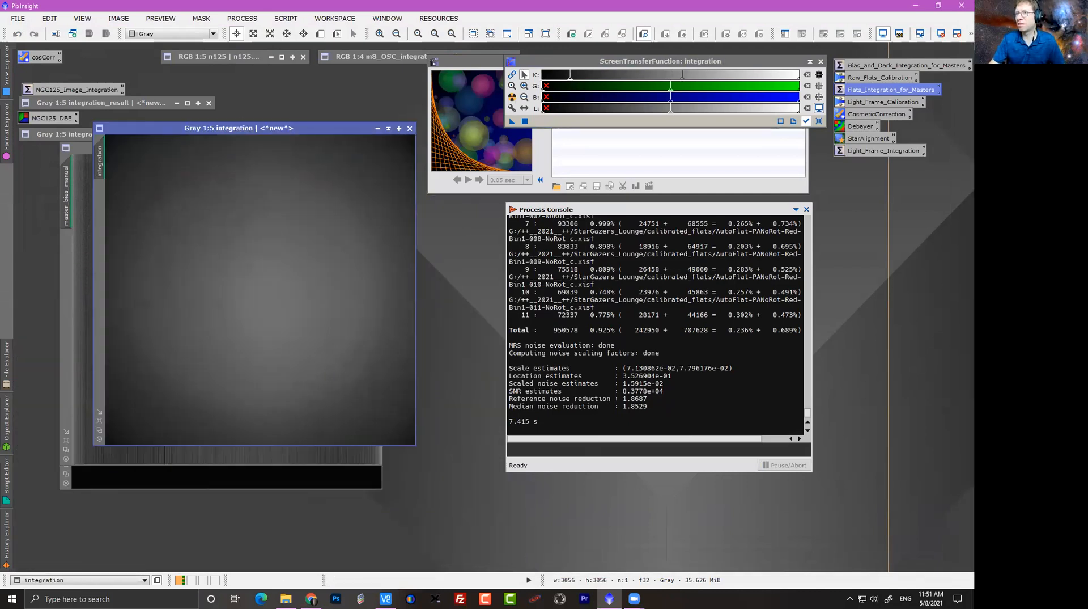
Rename the integrated flat's image identifier to master_red_flat.
double_click(99, 162)
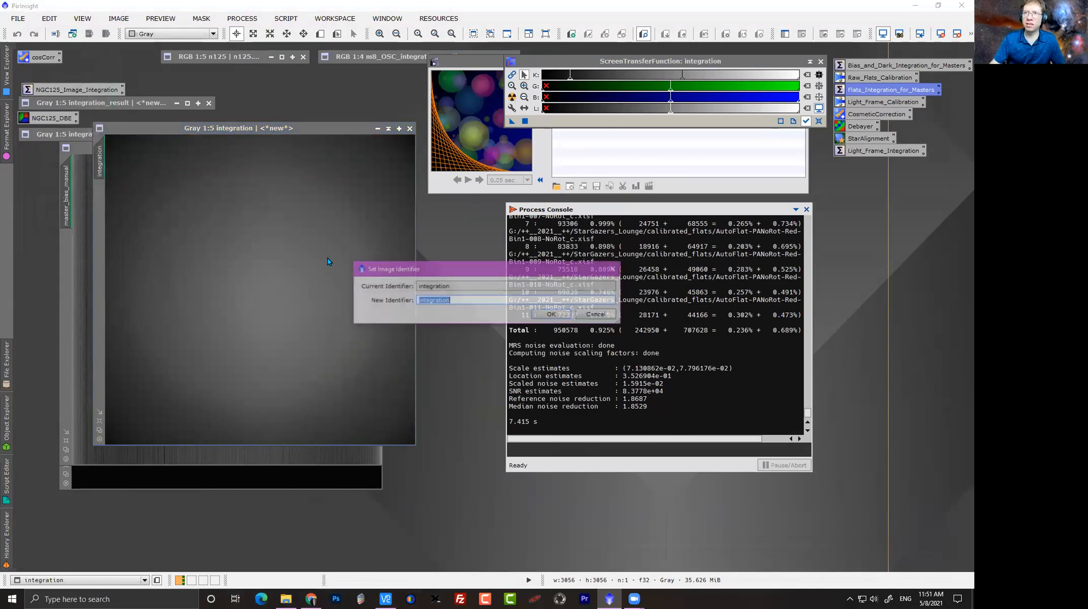
type("mater")
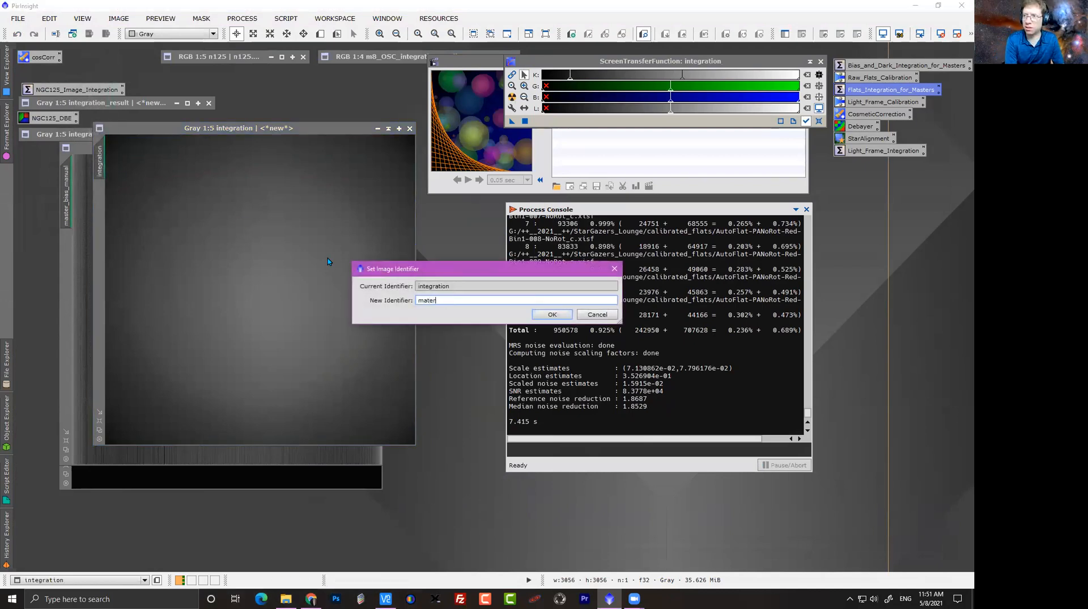
key("BackSpace")
key("BackSpace")
key("BackSpace")
type("ster")
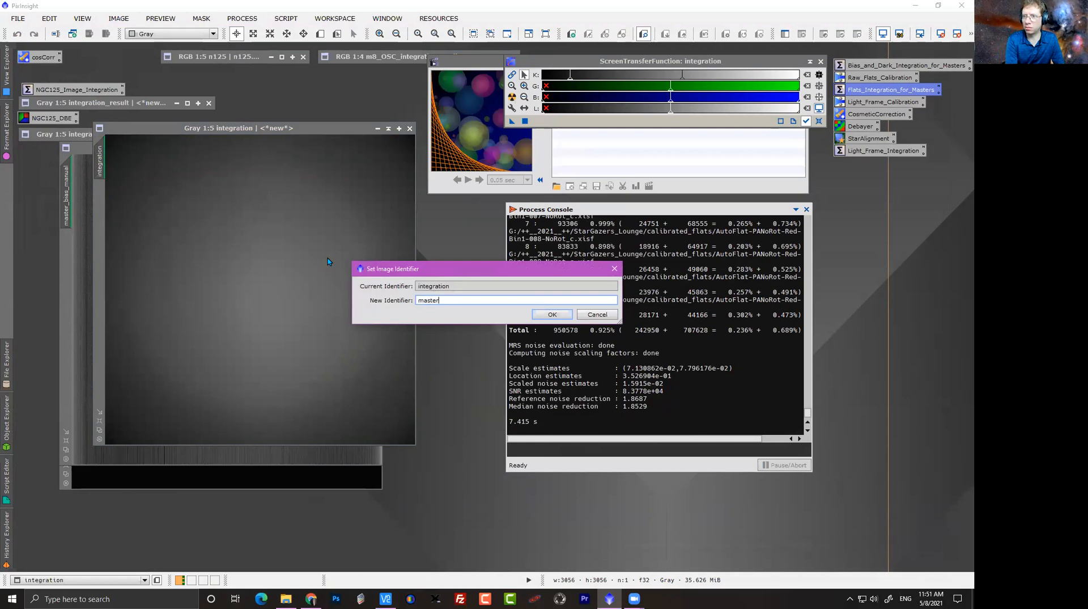
type("_red_fl")
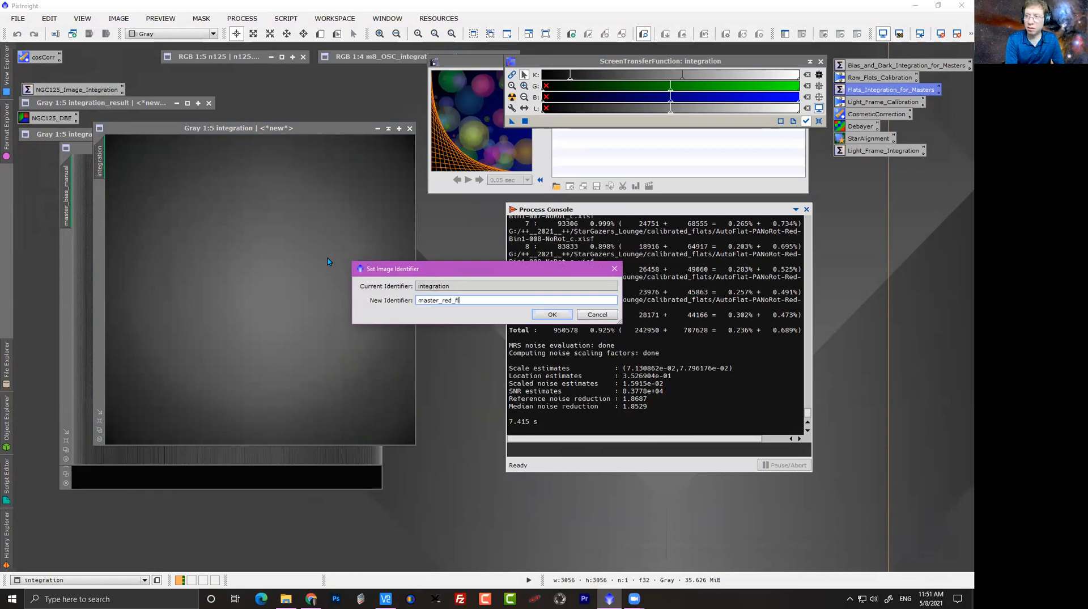
type("at")
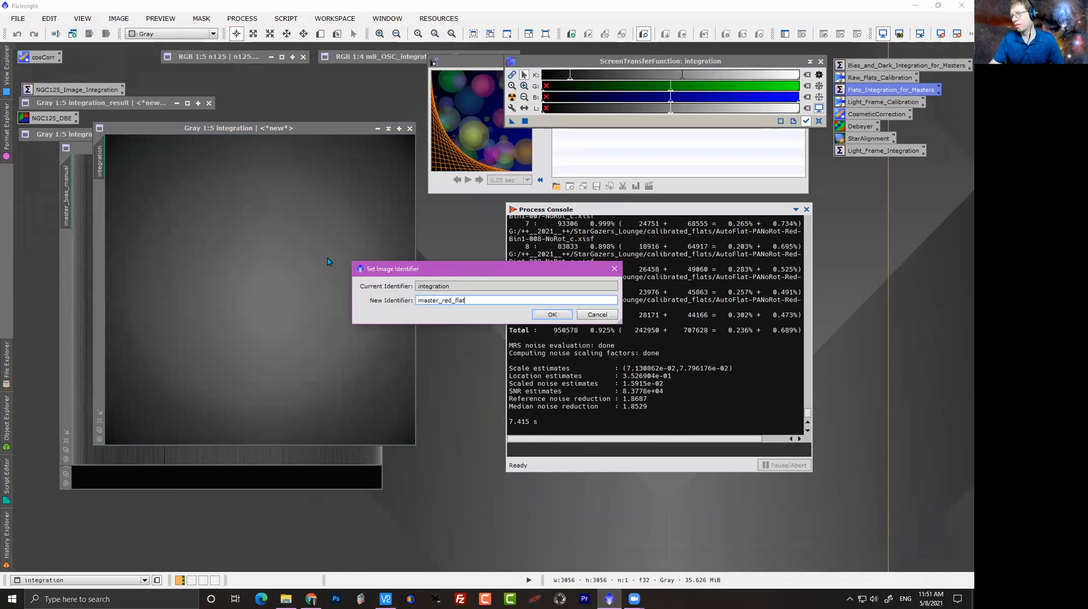
left_click(562, 314)
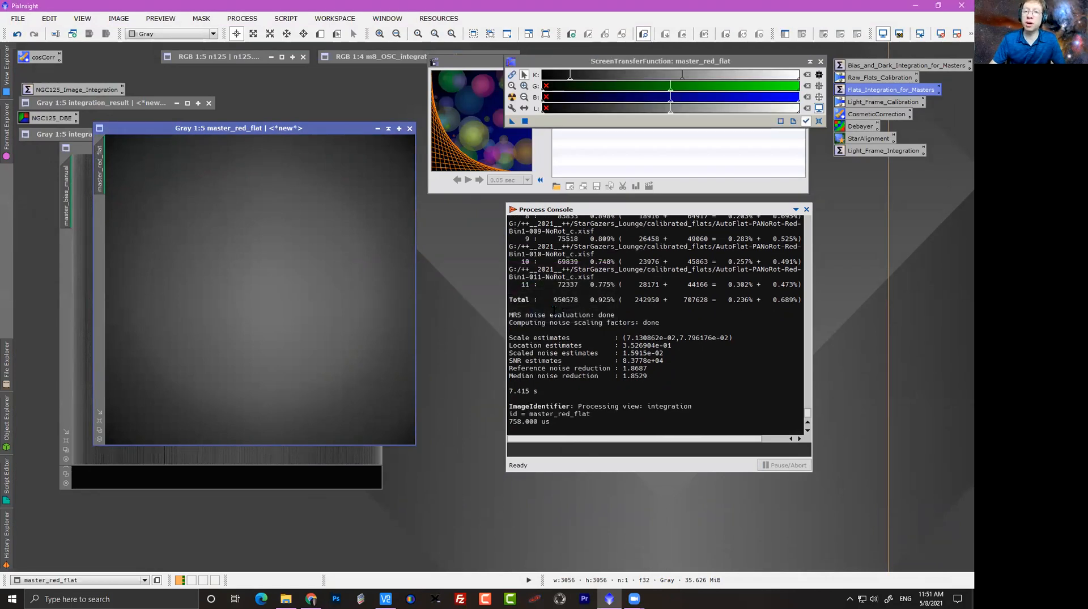
Open the Bias_and_Dark_Integration_for_Masters process and switch to Chrome to examine the Light Vortex screenshot of dark frame calibration with a master bias.
double_click(882, 65)
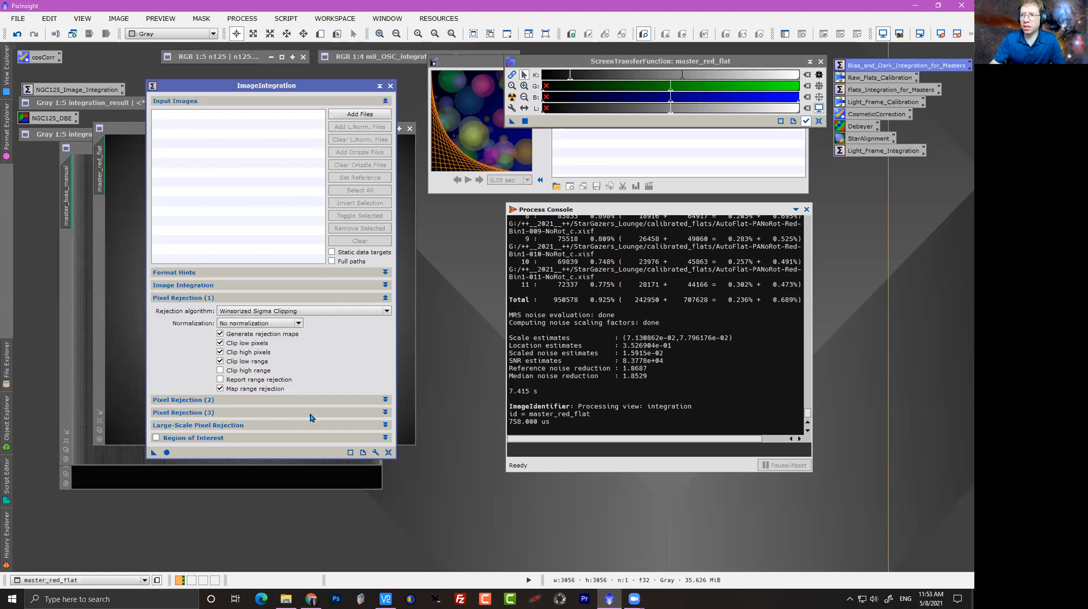
left_click(311, 598)
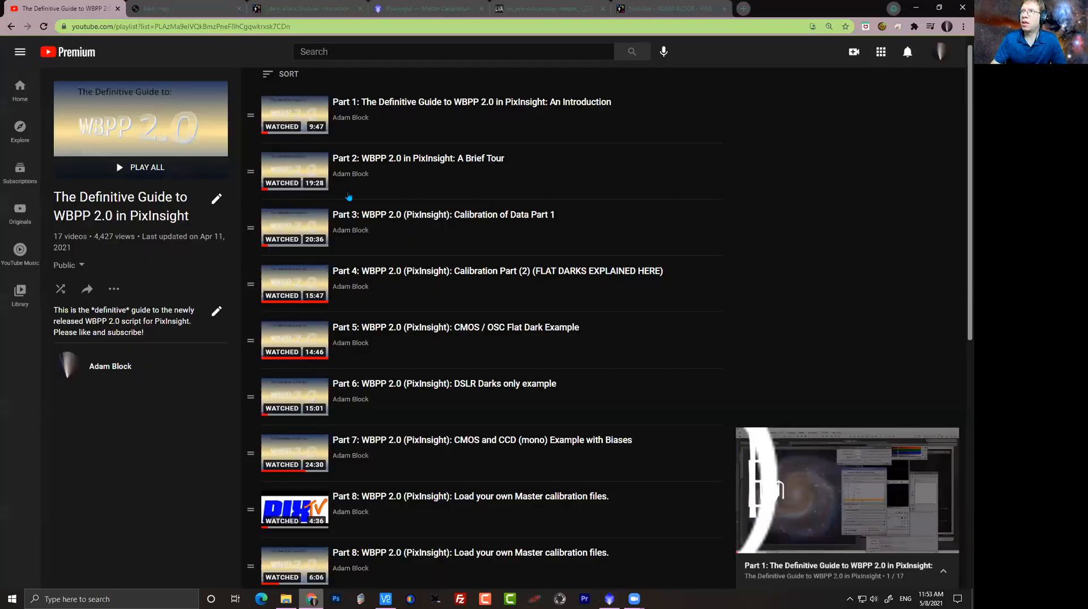
left_click(566, 9)
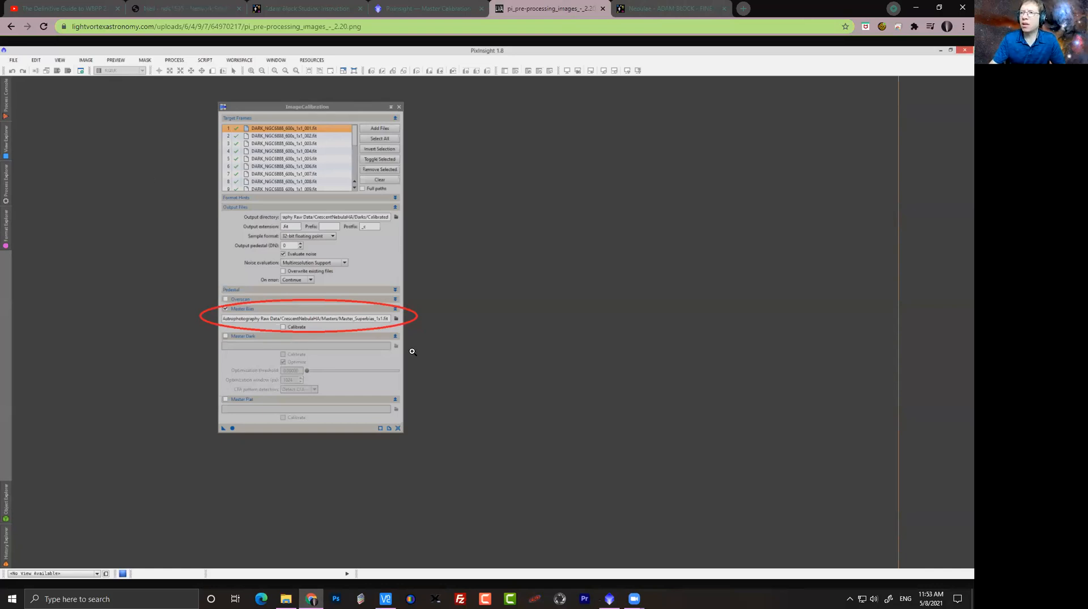
left_click(346, 308)
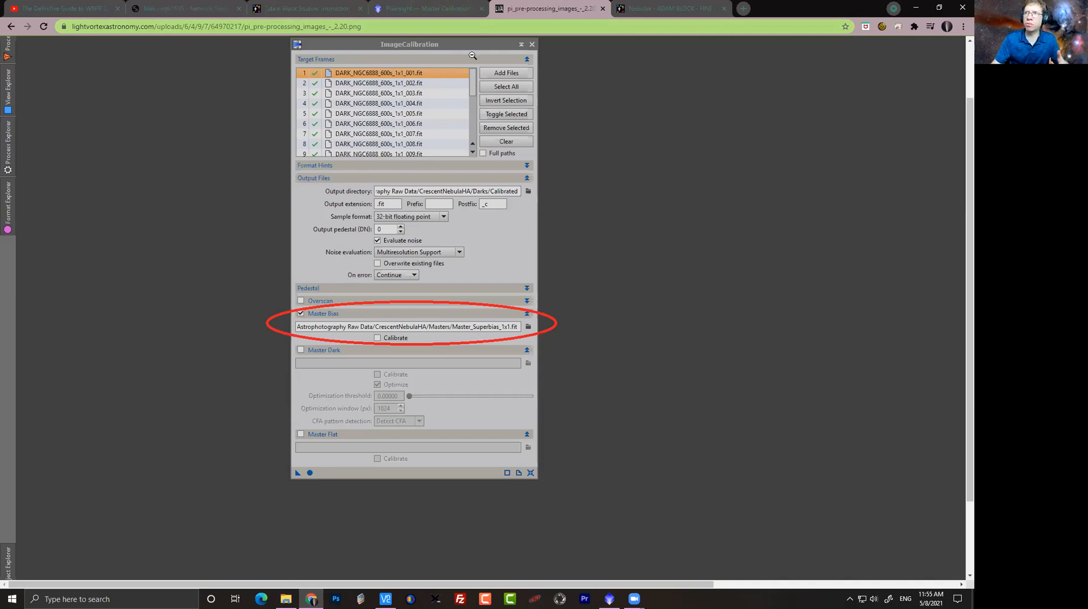
Read the acquisition notes and the bias and dark integration guidance in the PixInsight Master Calibration Frames tutorial.
left_click(453, 9)
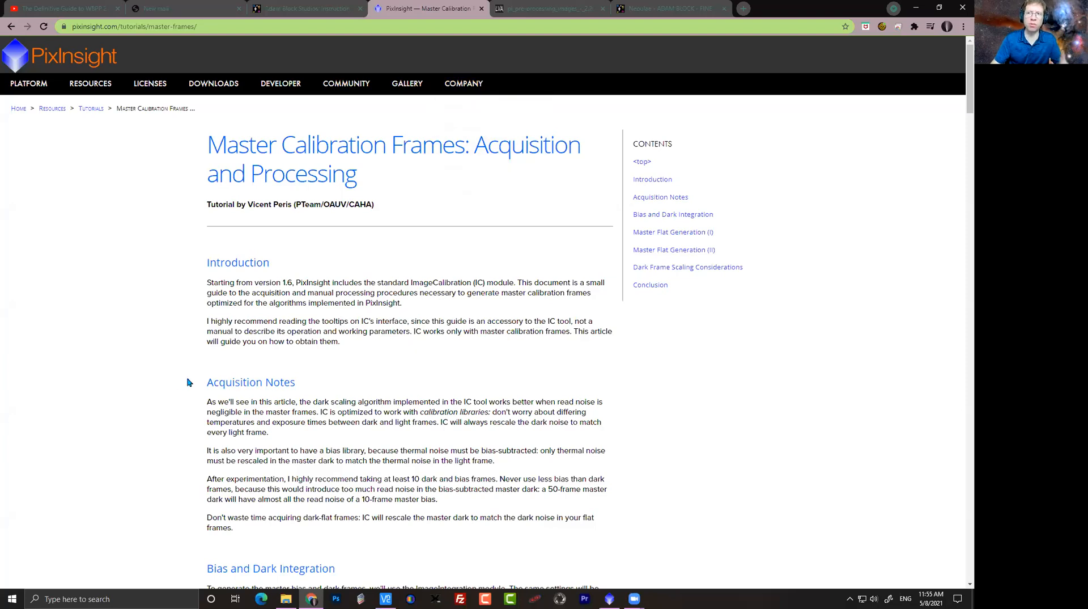
scroll(173, 379, "down", 3)
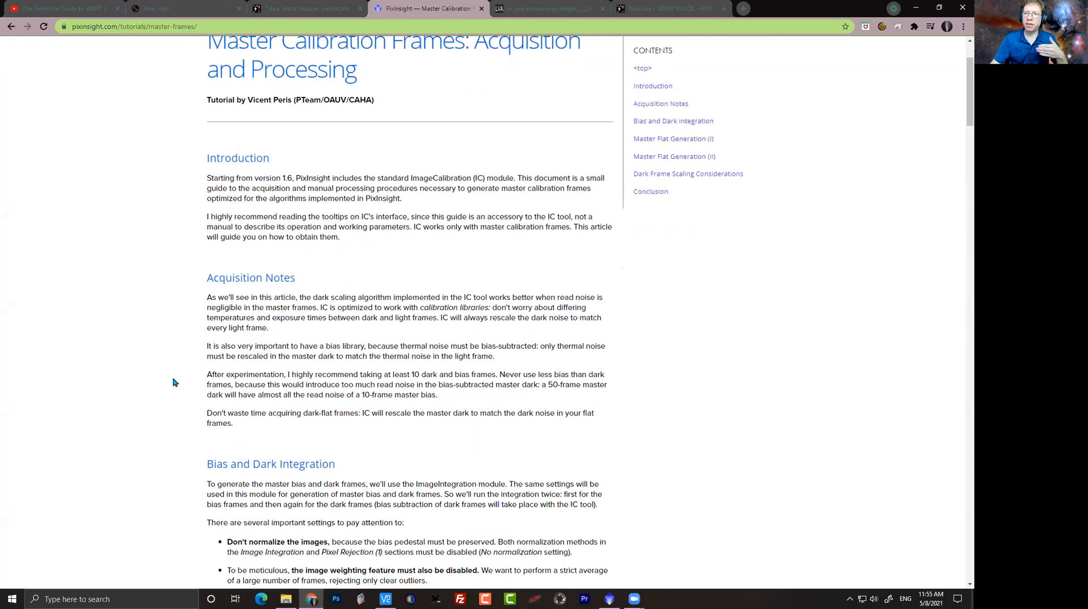
scroll(173, 381, "down", 1)
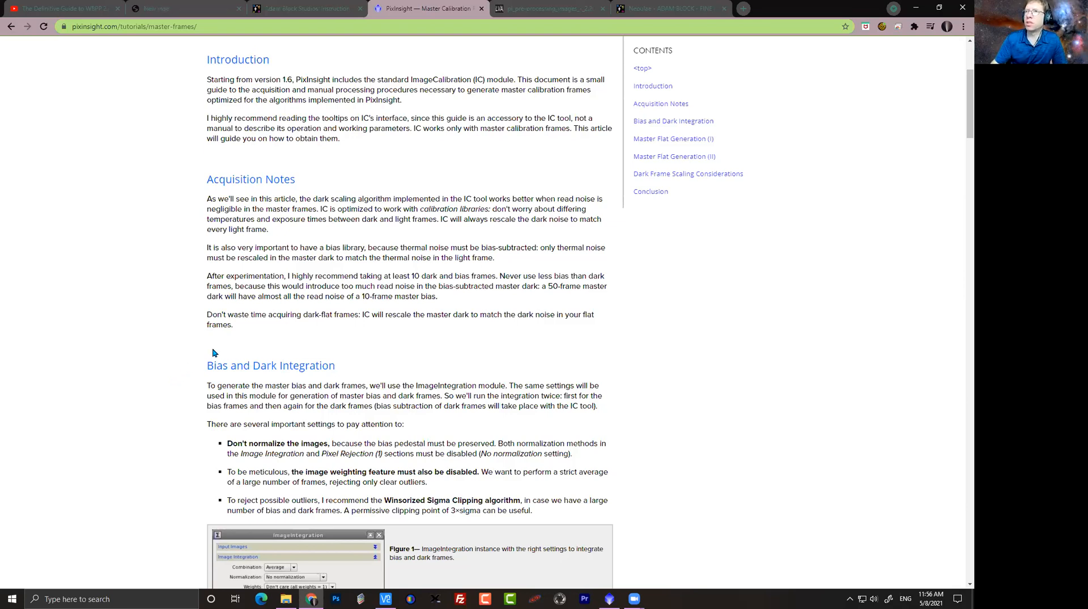
scroll(315, 320, "up", 3)
scroll(316, 317, "down", 4)
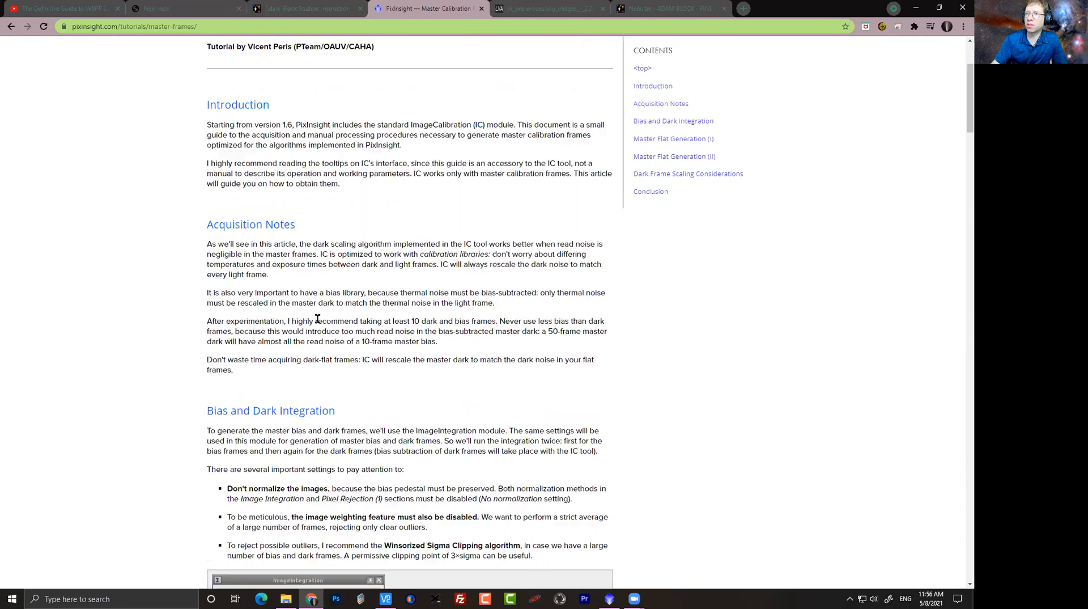
Highlight the tutorial's paragraph advising against acquiring dark-flat frames, and return to PixInsight.
triple_click(197, 267)
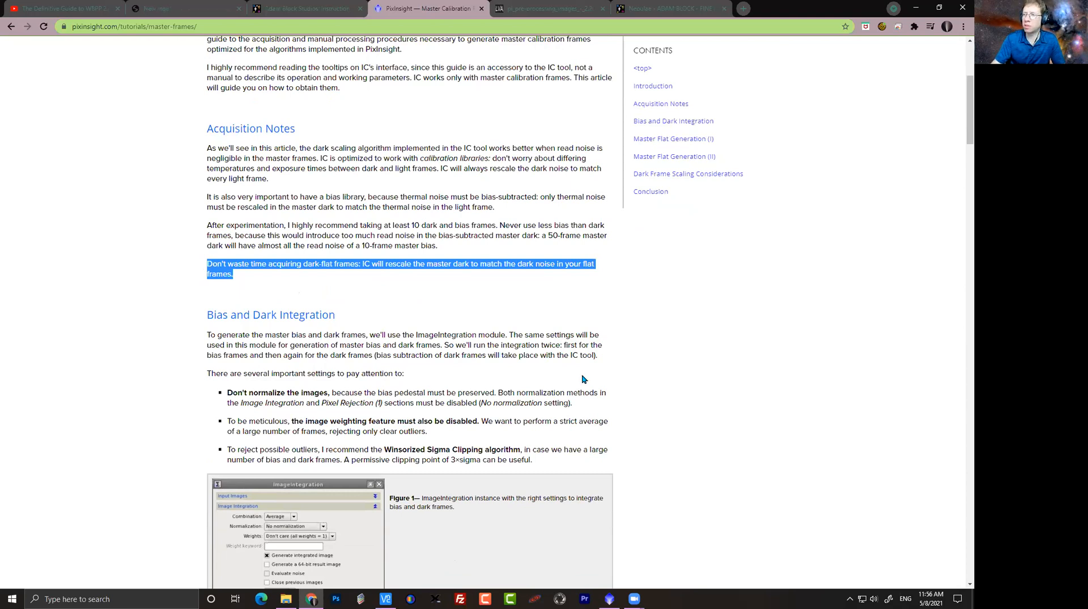
left_click(609, 599)
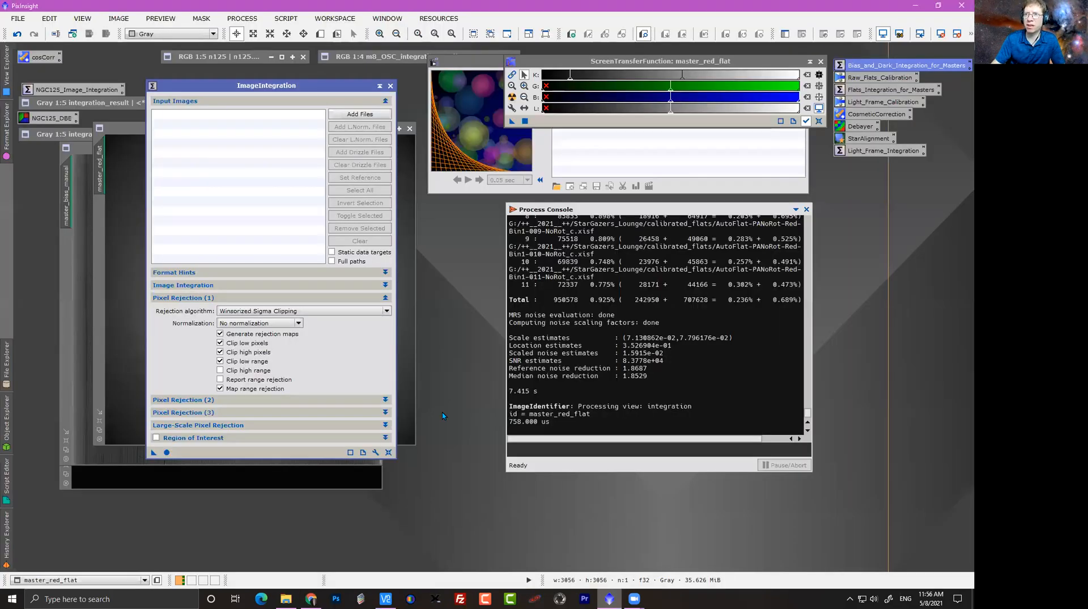
Open the Raw_Flats_Calibration process and enable Master Dark alongside Master Bias to examine the dark optimization settings.
double_click(872, 90)
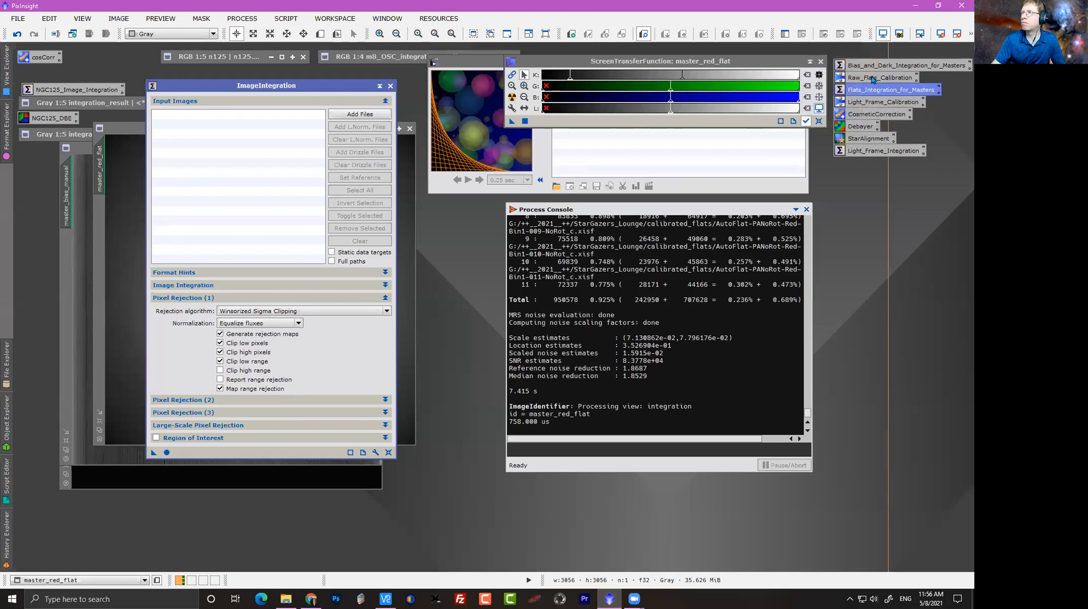
double_click(877, 79)
left_click_drag(430, 84, 354, 63)
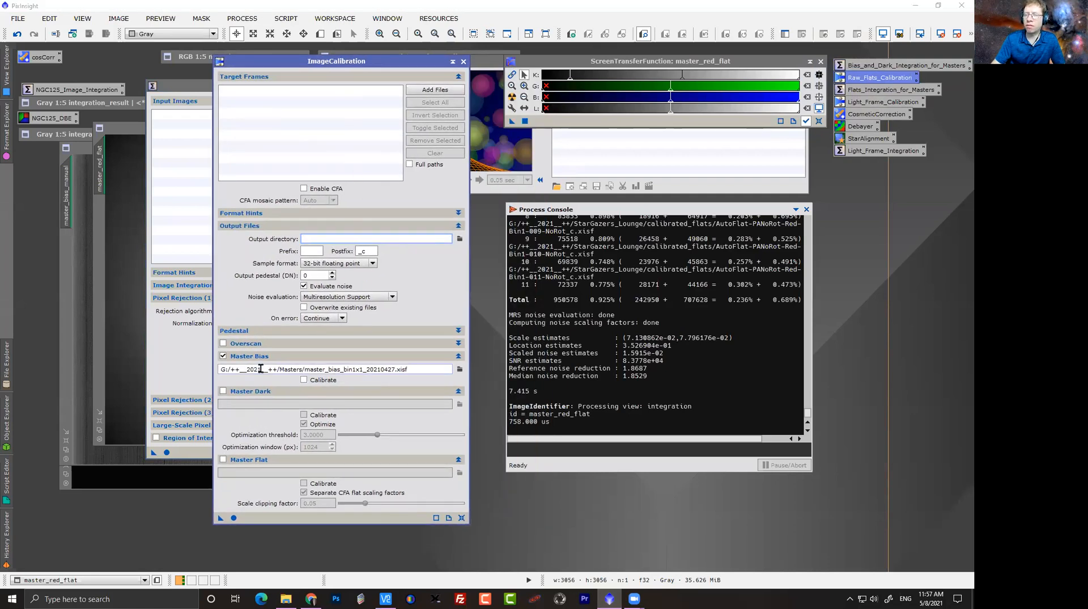
left_click(224, 357)
left_click(224, 391)
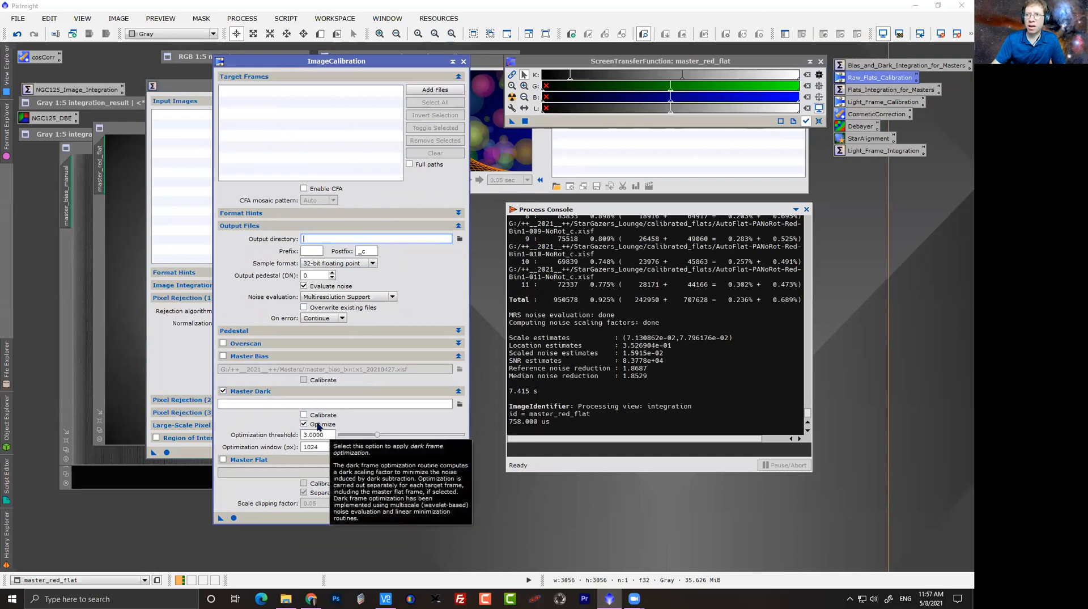
left_click(223, 355)
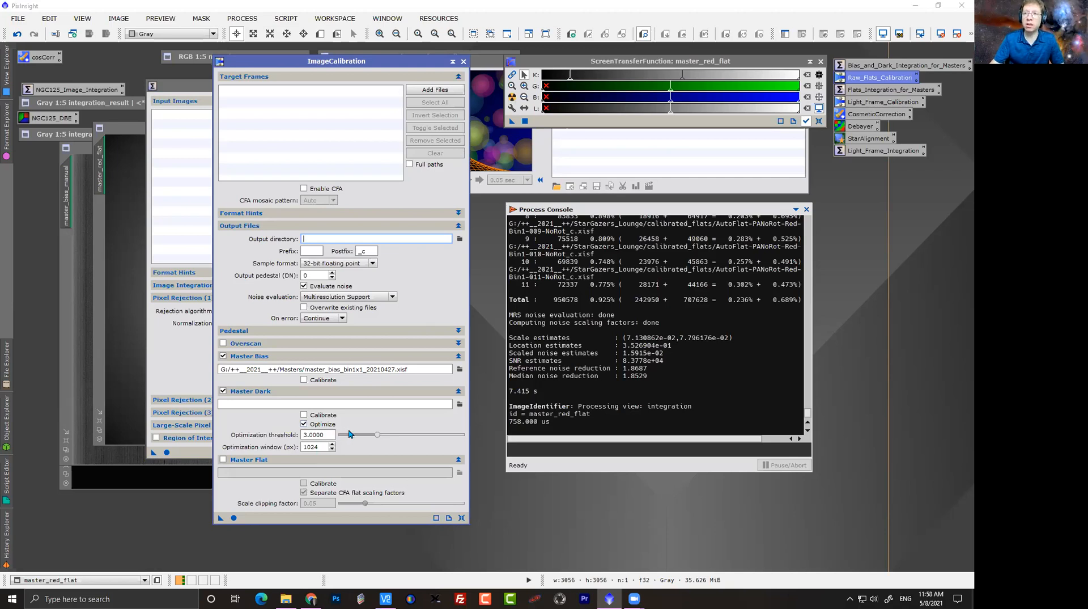
mouse_move(352, 434)
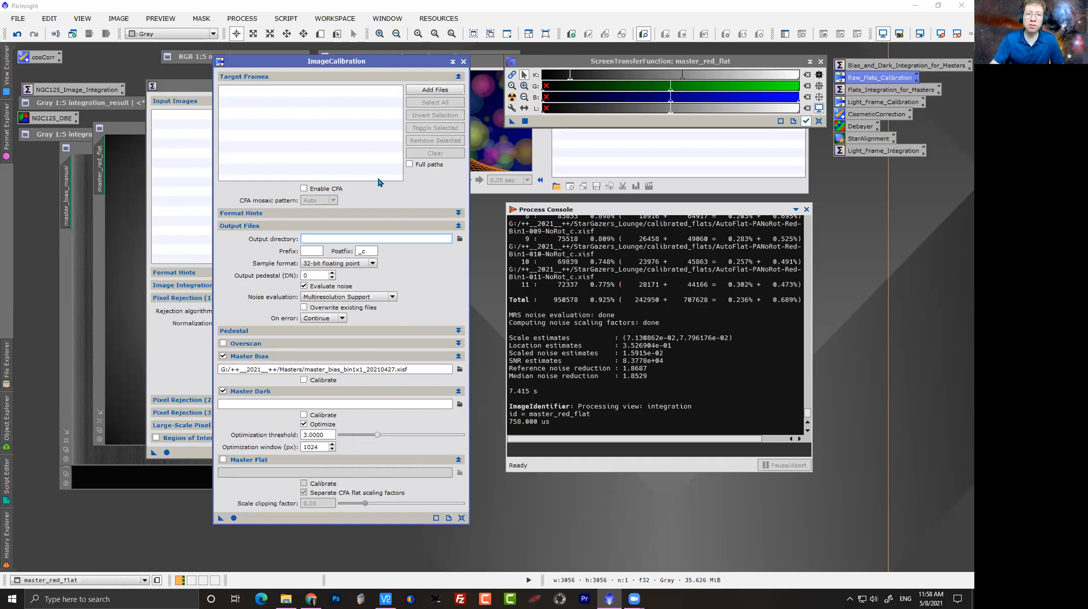
Close the ImageCalibration and ImageIntegration windows and move the Process Console further from the master flat image.
left_click(463, 62)
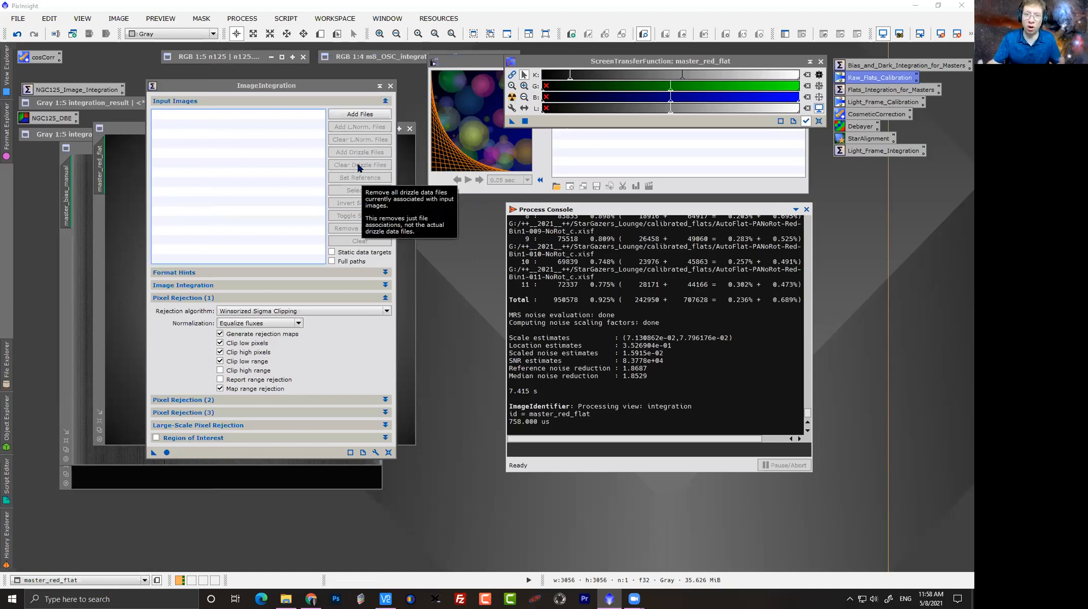
left_click(391, 87)
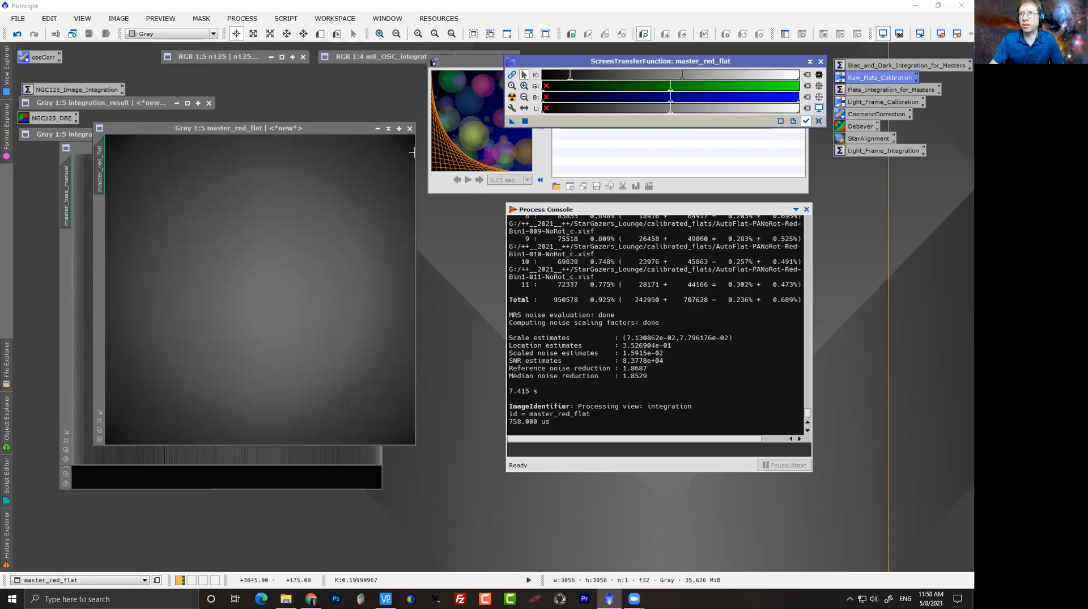
left_click_drag(593, 216, 699, 229)
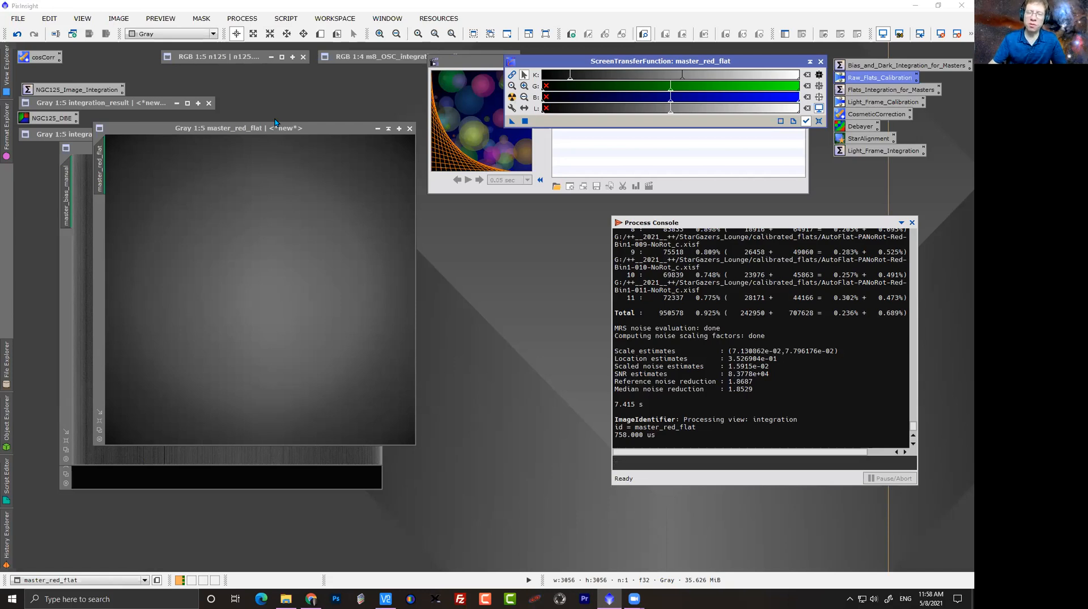
Start the WeightedBatchPreprocessing script.
left_click(272, 55)
left_click(286, 18)
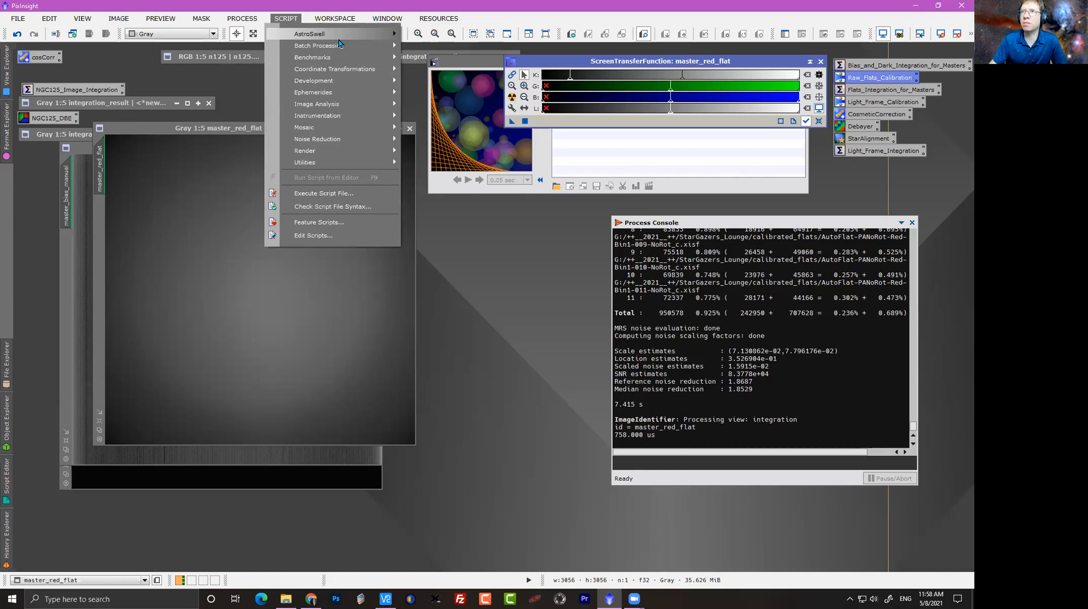
mouse_move(349, 47)
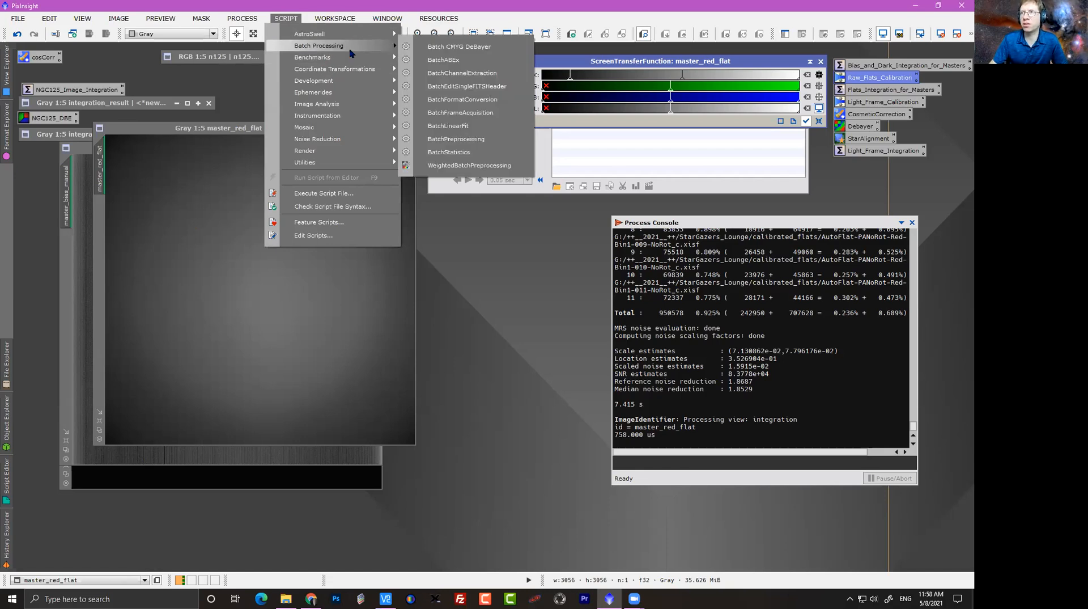
left_click(463, 164)
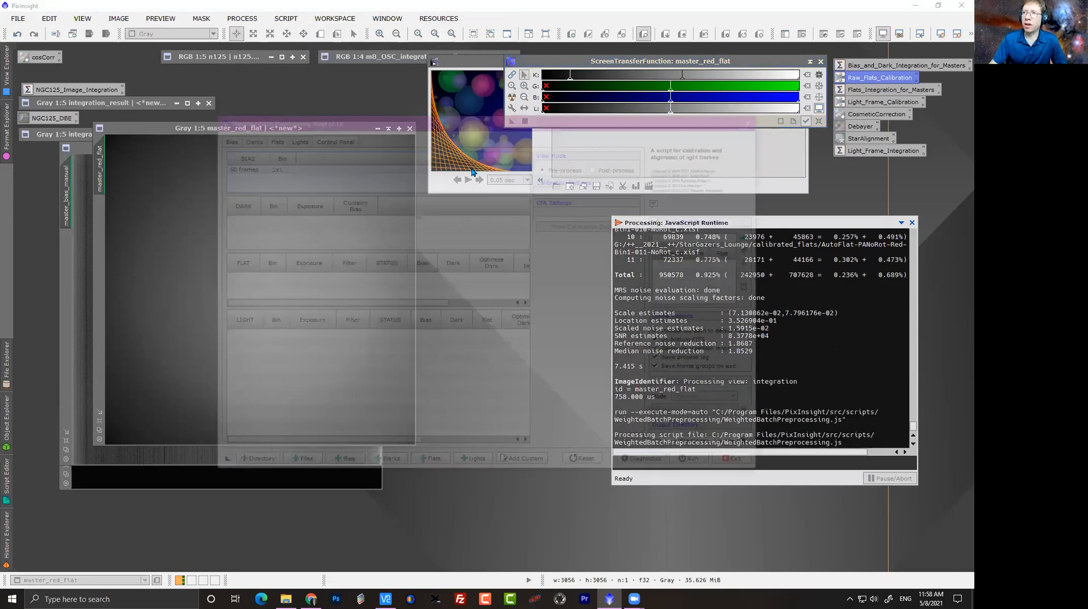
Reset all preprocessing parameters to factory-default values and clear the script's file lists.
left_click(523, 464)
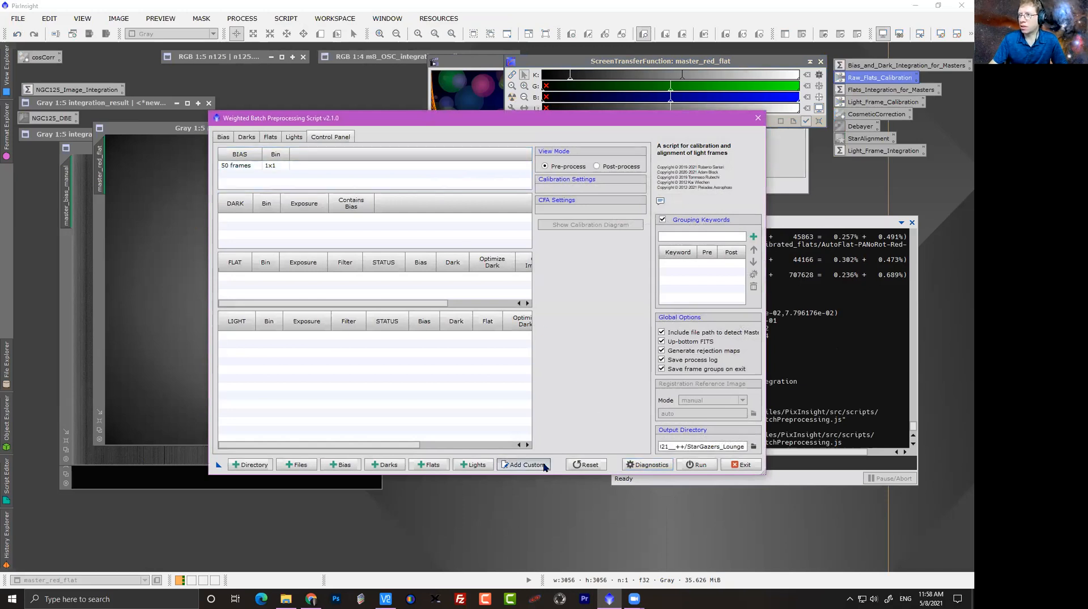
left_click(546, 404)
left_click(586, 464)
left_click(422, 283)
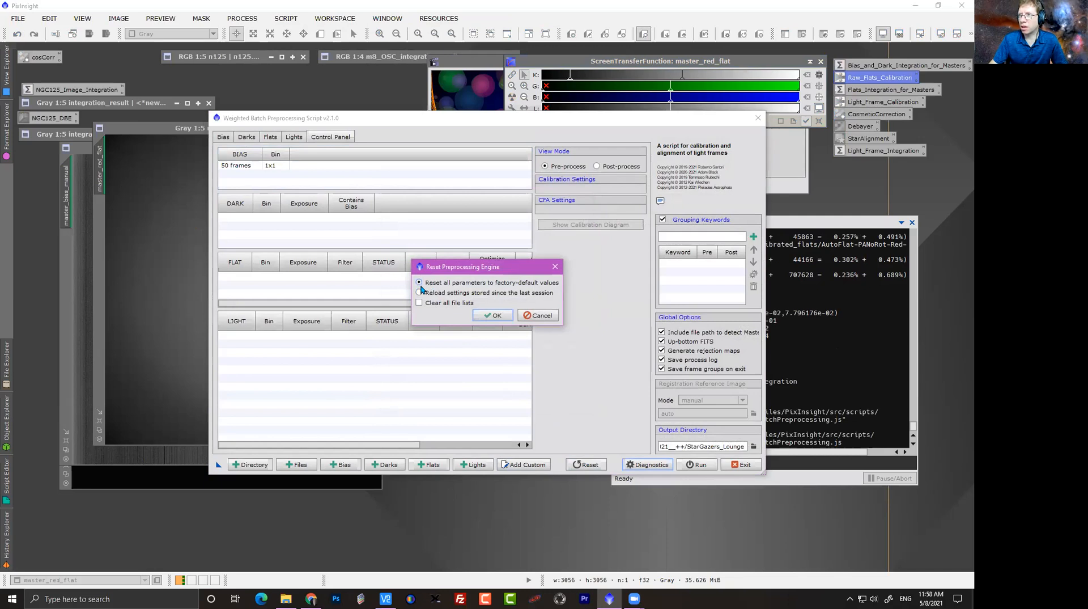
left_click(493, 315)
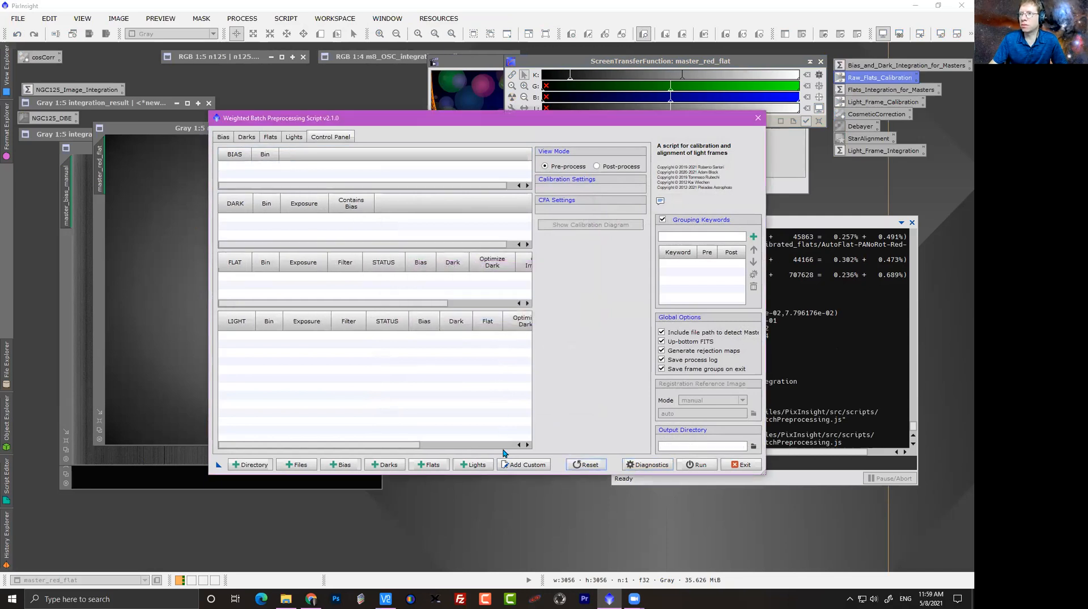
Add all bias frames from the Astrograph_Biases folder 20210408_biases to the preprocessing script.
left_click(290, 465)
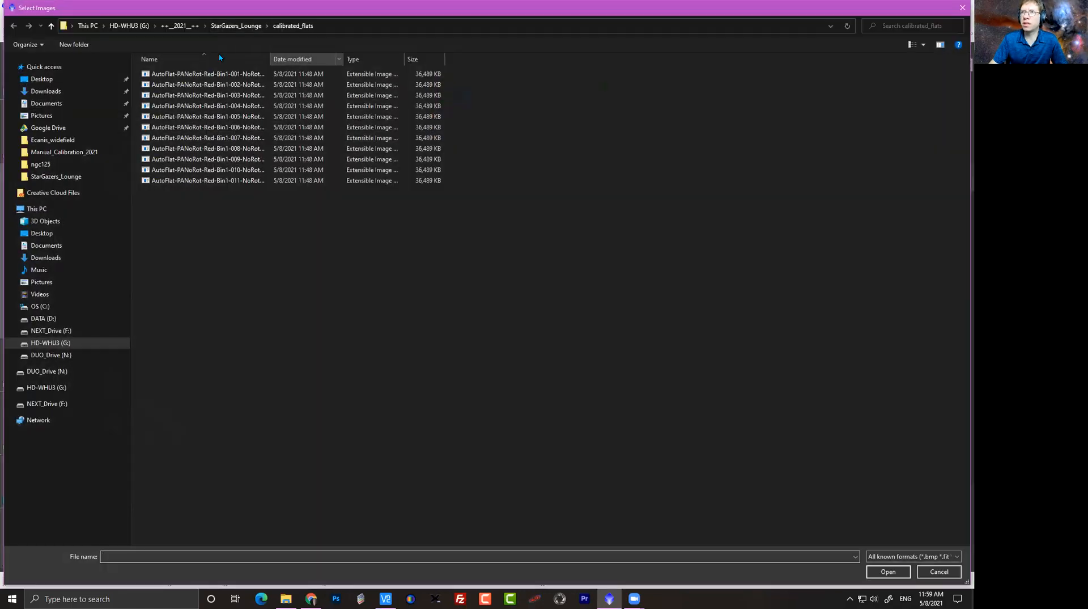
left_click(236, 26)
left_click(180, 26)
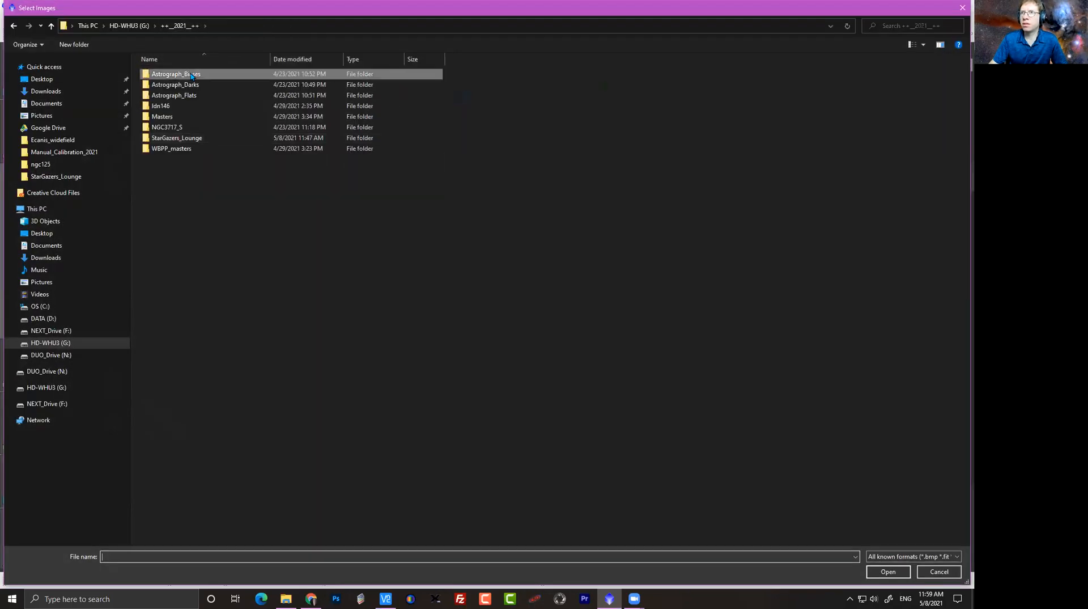
double_click(191, 74)
double_click(164, 74)
left_click(171, 117)
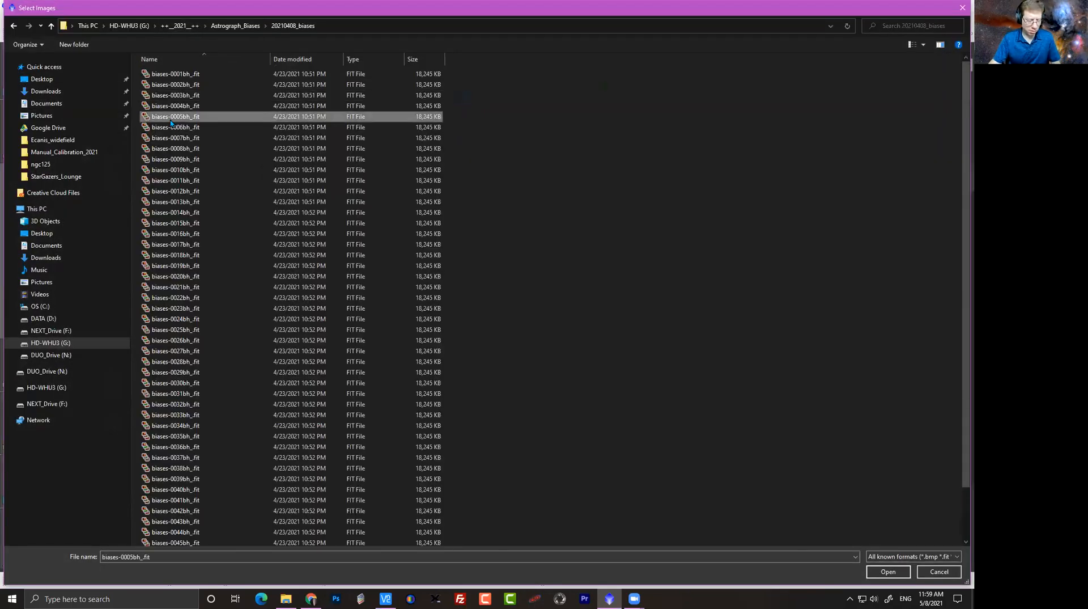
key("ctrl+a")
key("Tab")
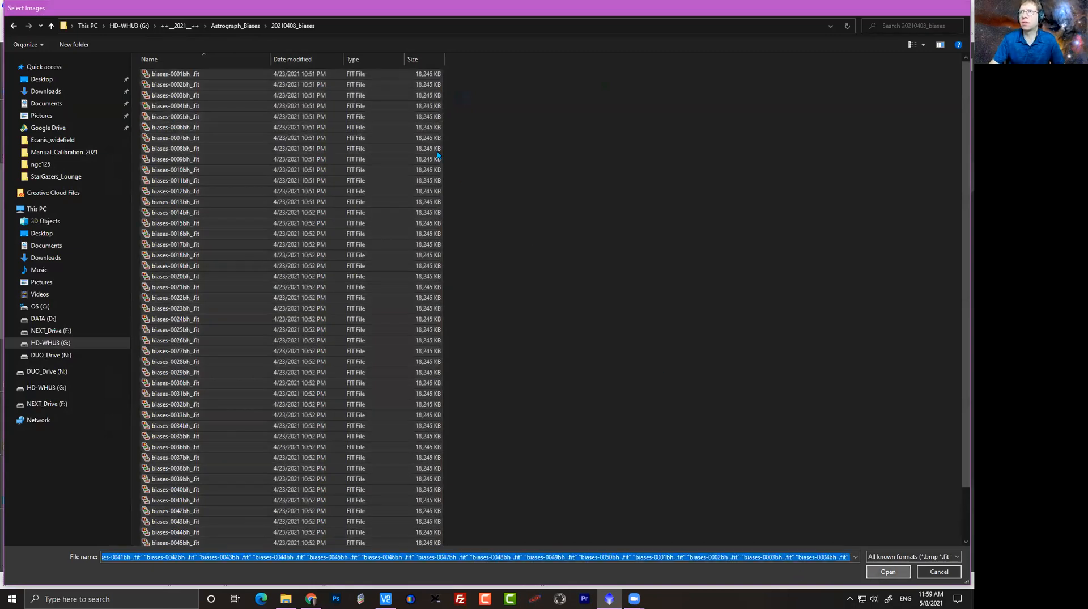
key("Return")
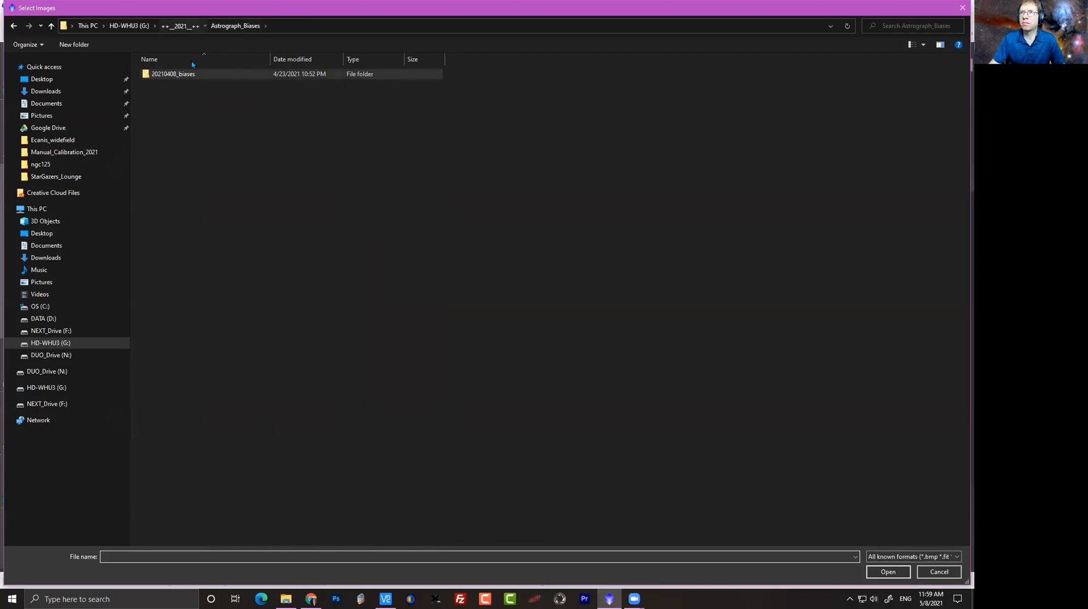
Add only the 600s dark frames from Astrograph_Darks, folder darks_600s_90s_60s_minus30_jan2021, using a *600s name filter.
key("alt+Up")
double_click(186, 84)
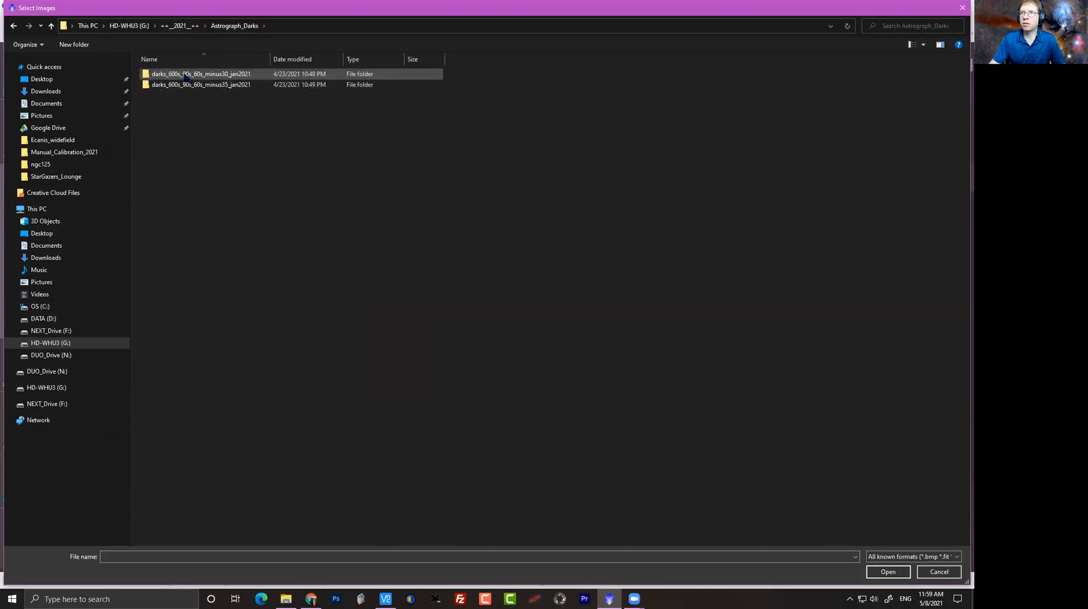
double_click(185, 76)
double_click(182, 74)
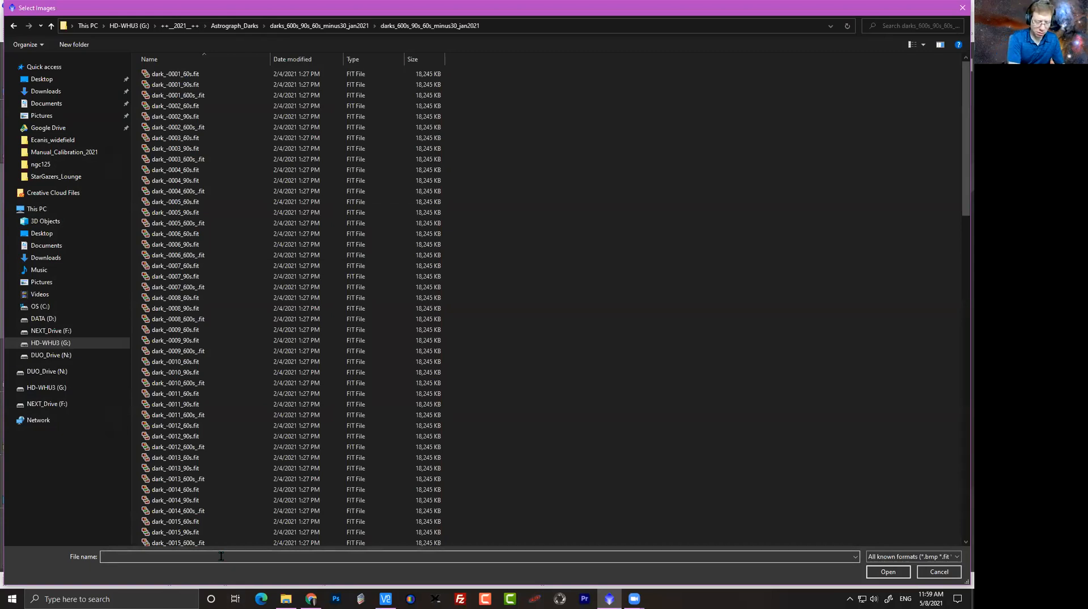
type("*600")
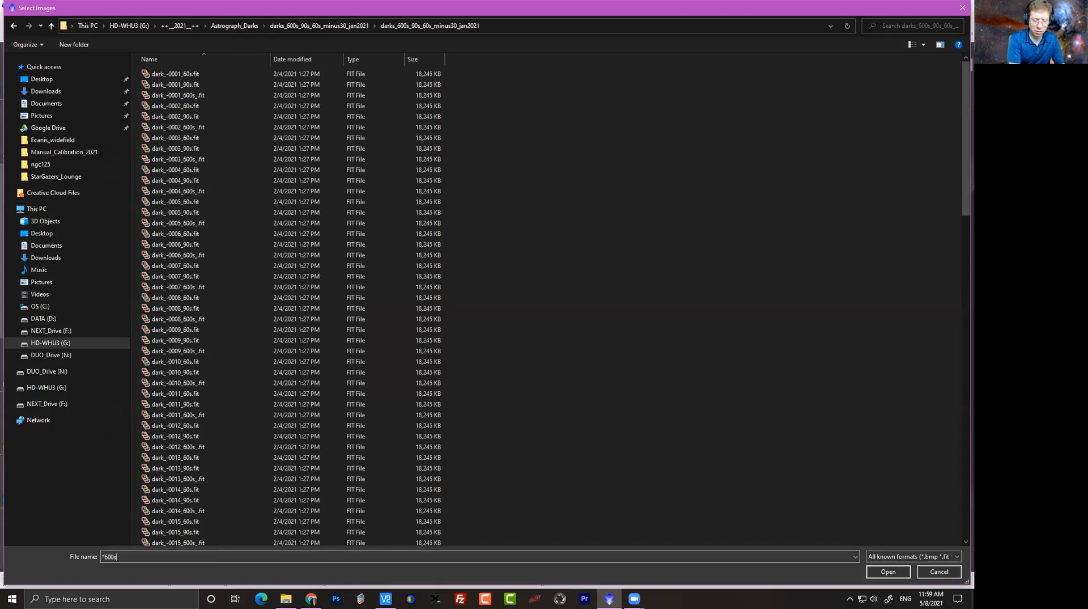
type("s")
key("Return")
left_click(176, 202)
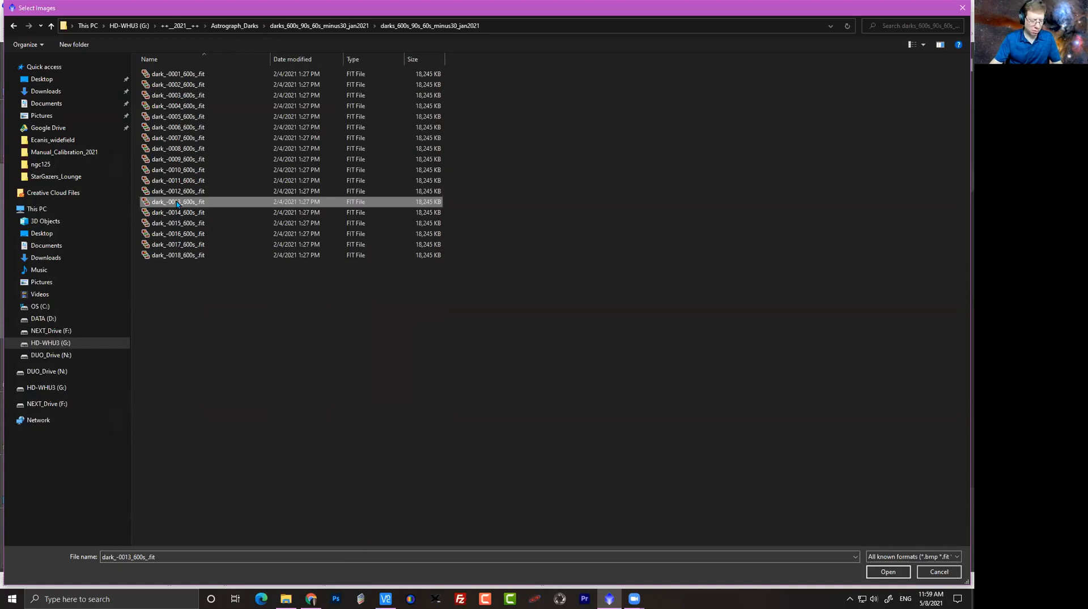
key("ctrl+a")
left_click(882, 572)
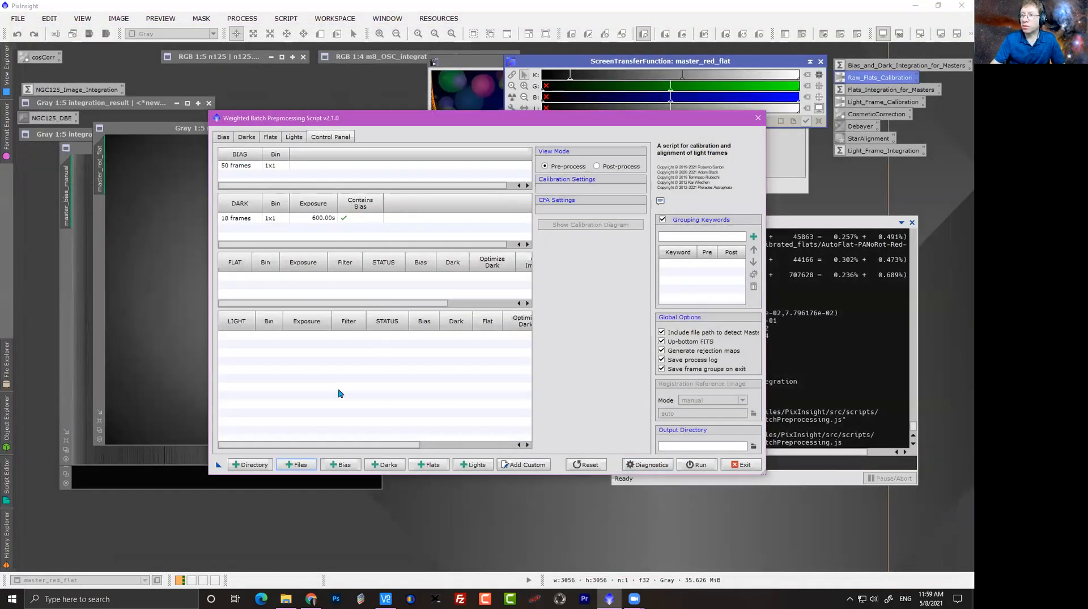
Add only the Red flat frames from the Astrograph_Flats folder 20210408_flats, filtering the file names with *red*.
left_click(296, 464)
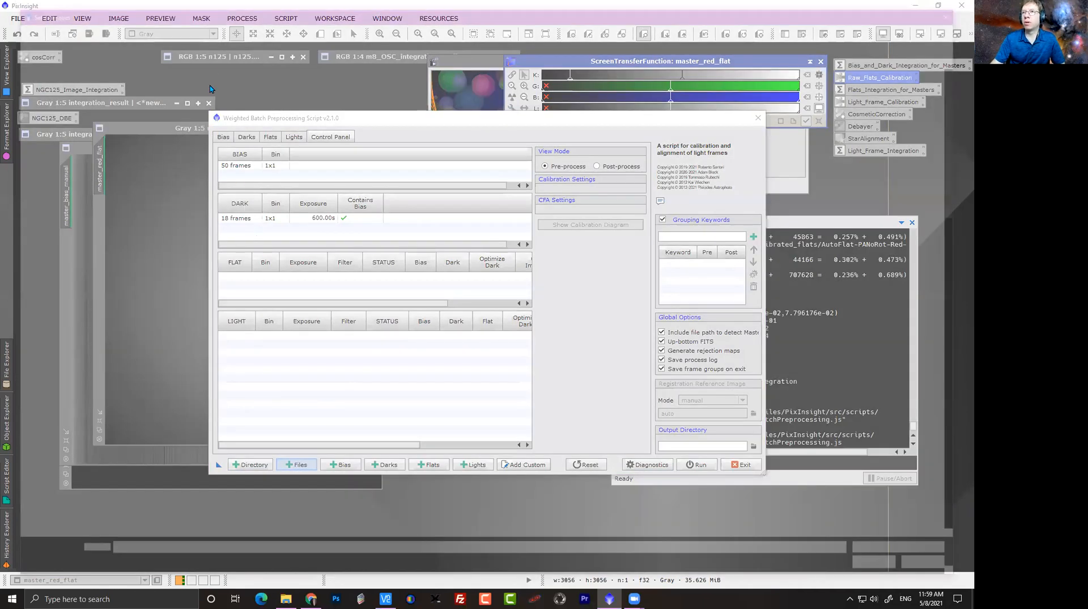
left_click(234, 25)
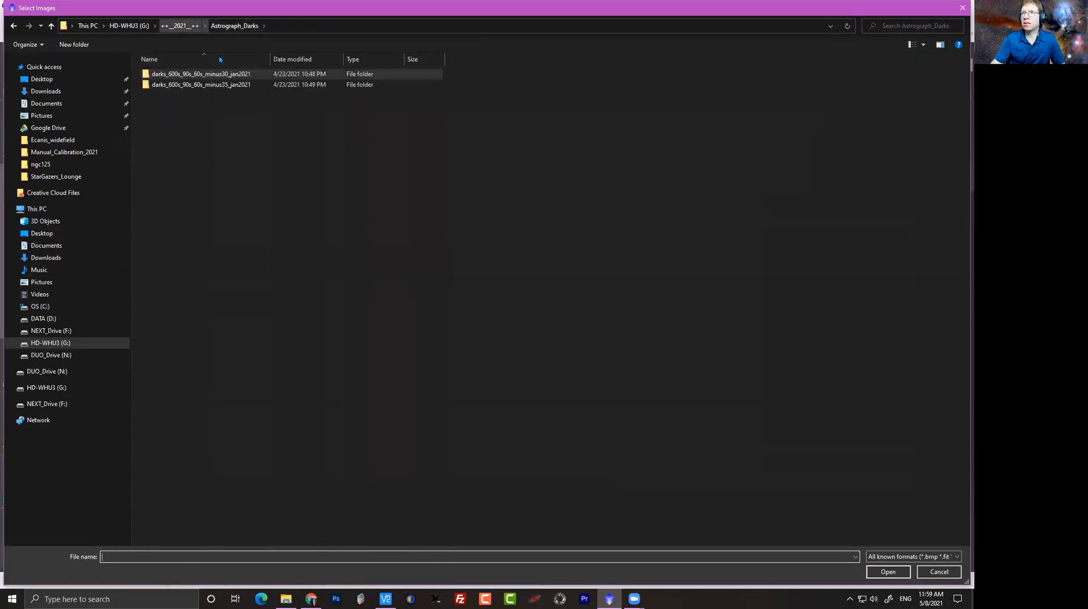
left_click(180, 26)
double_click(202, 94)
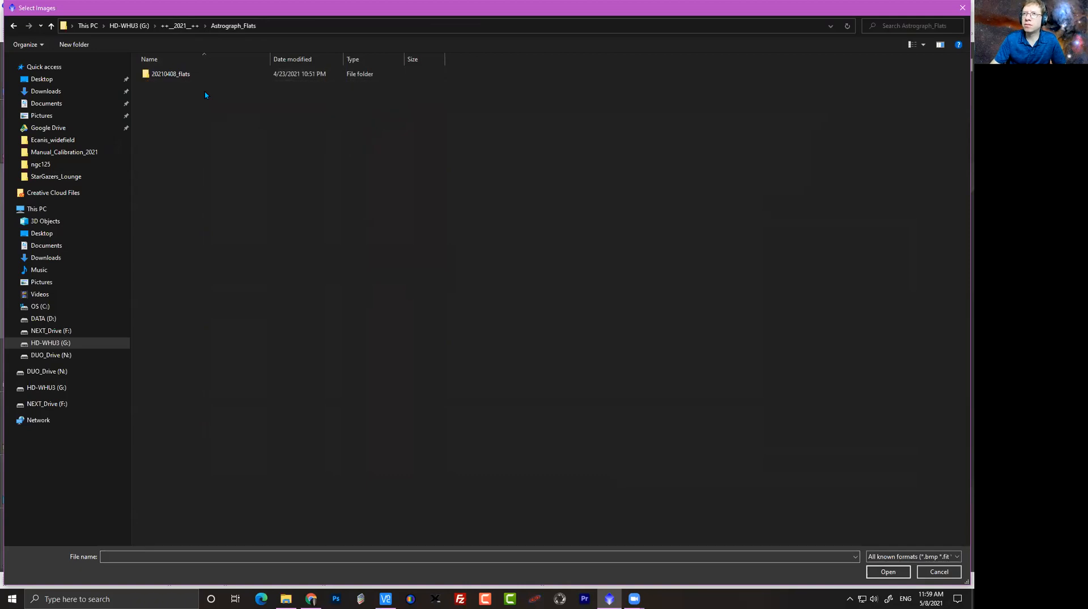
double_click(182, 74)
left_click(234, 555)
type("*red*")
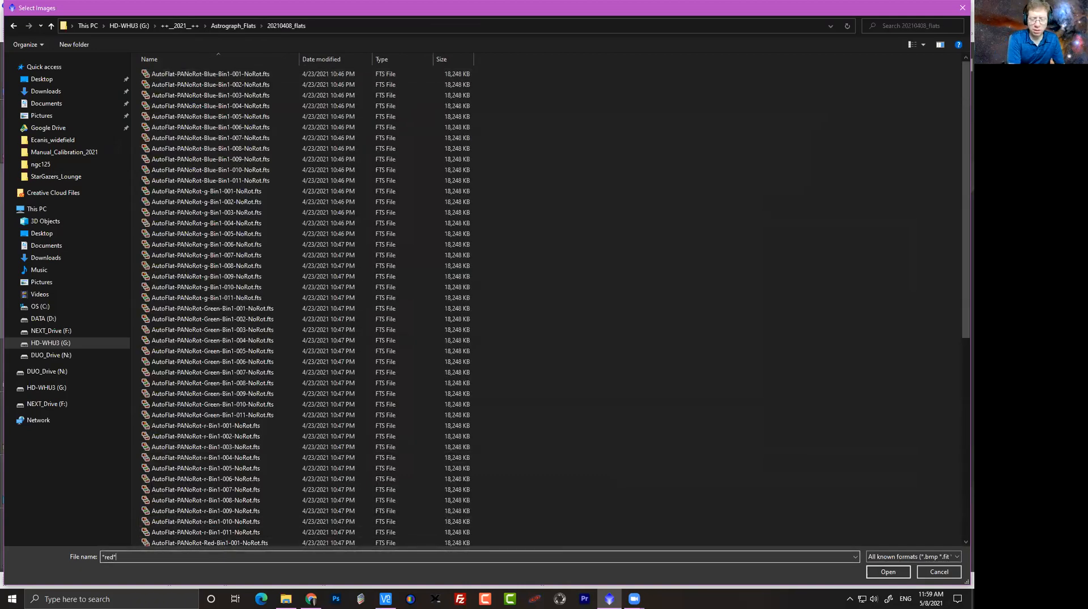
key("Return")
left_click(220, 128)
key("ctrl+a")
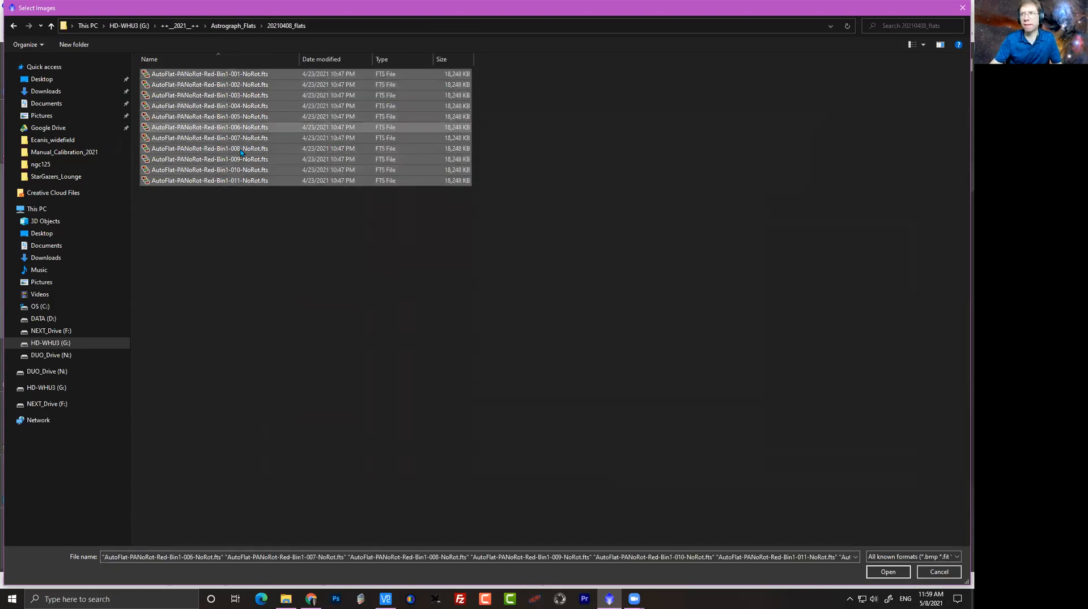
left_click(899, 572)
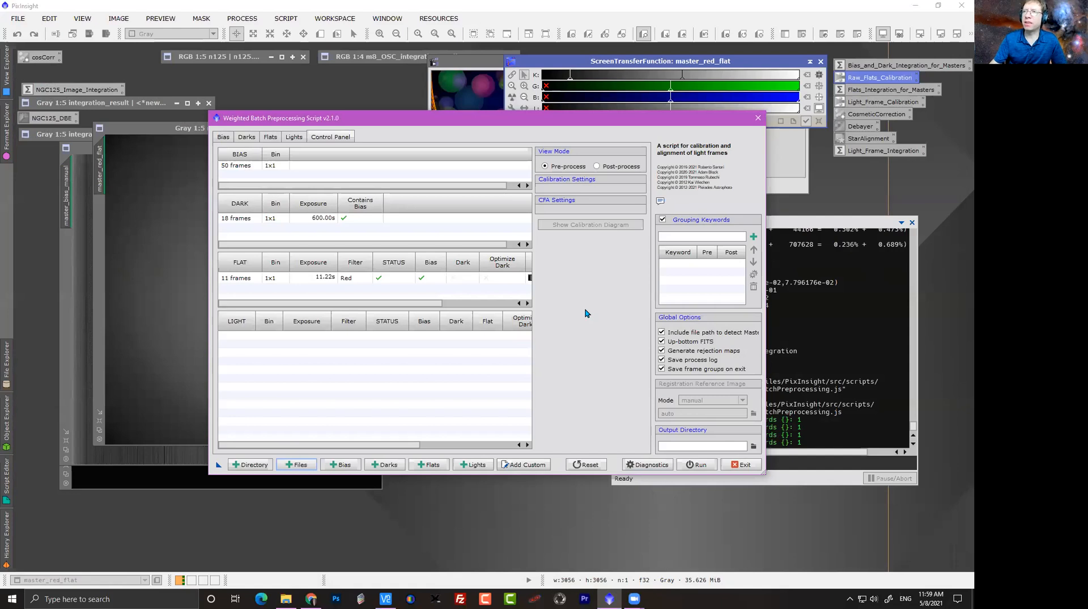
Move and widen the script window to show all flat frame columns, and point out the dark frame group.
left_click_drag(433, 121, 359, 99)
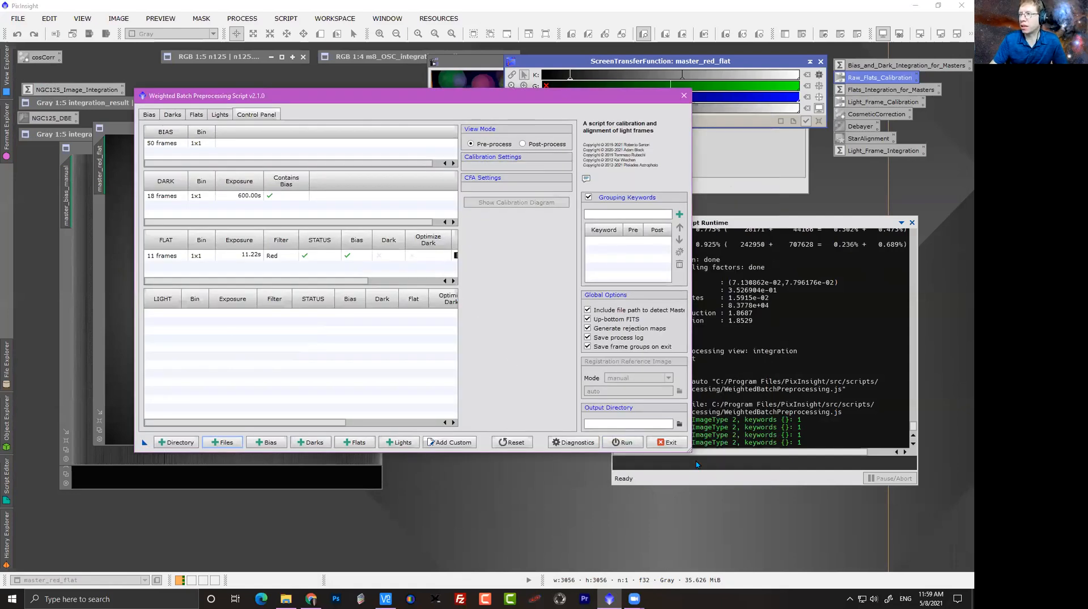
left_click_drag(690, 454, 825, 466)
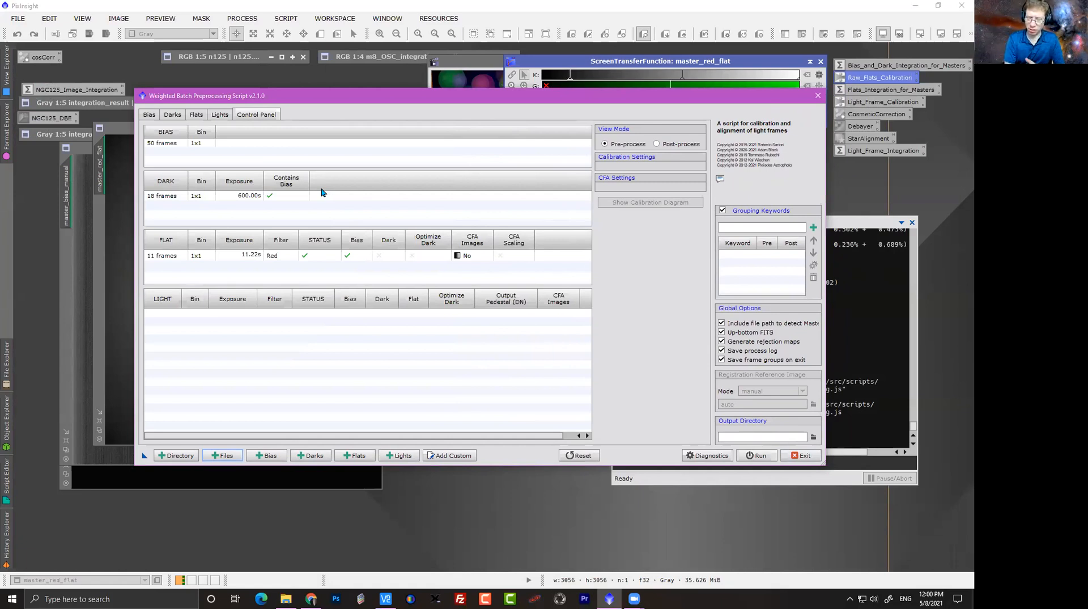
left_click(213, 198)
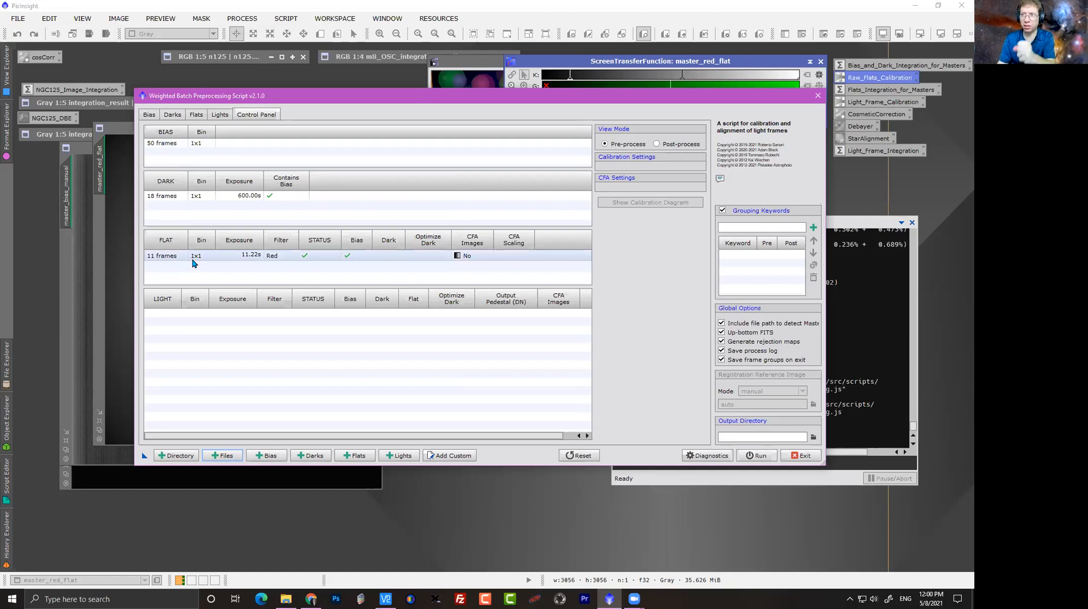
Set the rejection algorithm to Winsorized Sigma Clipping for both the bias frames and the dark frames.
left_click(149, 115)
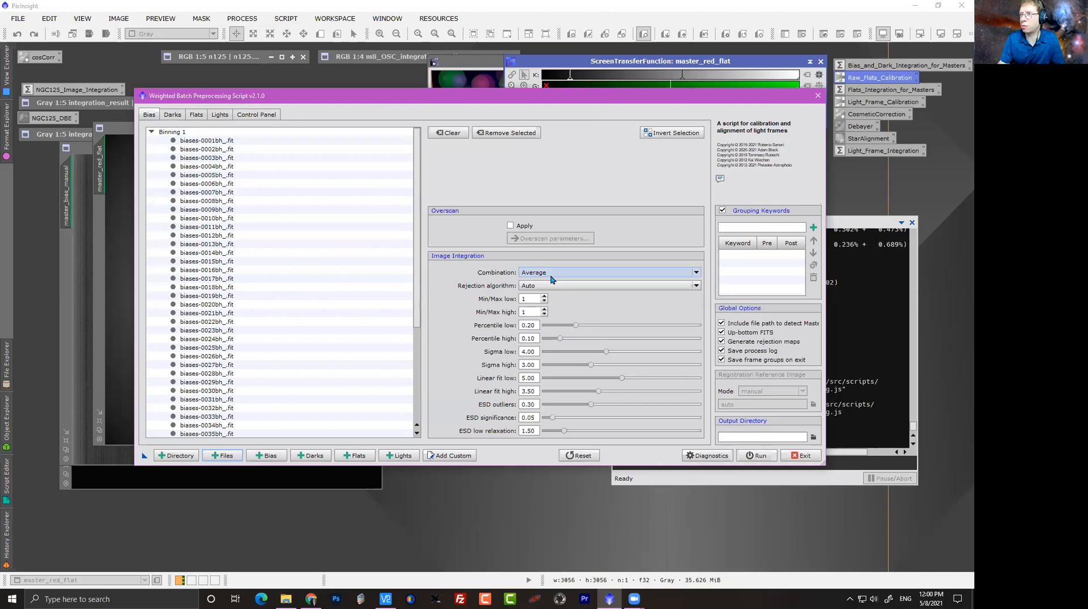
left_click(558, 286)
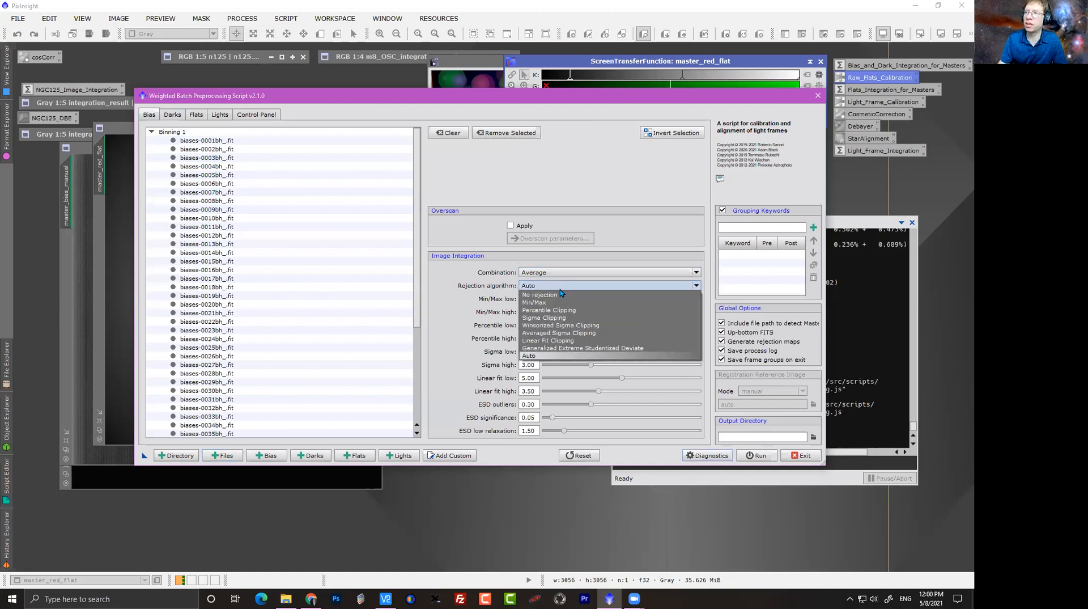
left_click(567, 324)
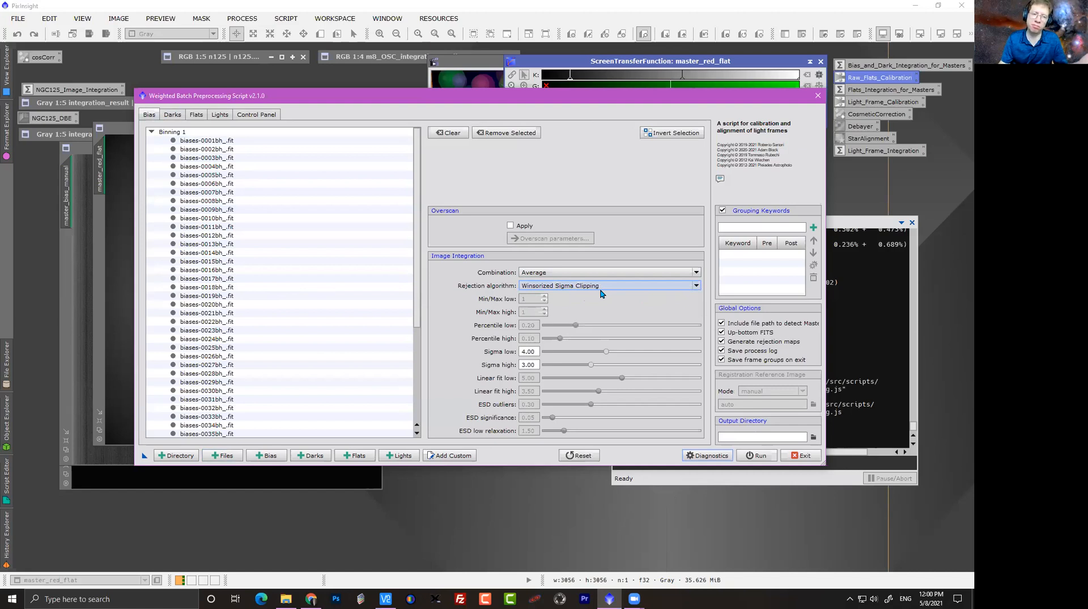
mouse_move(600, 288)
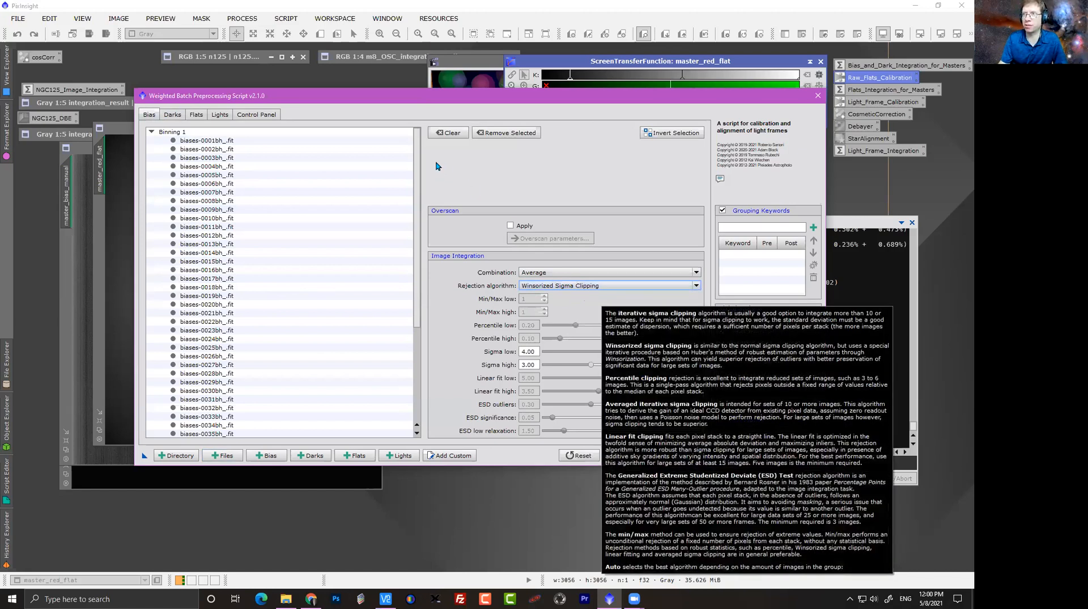
left_click(181, 117)
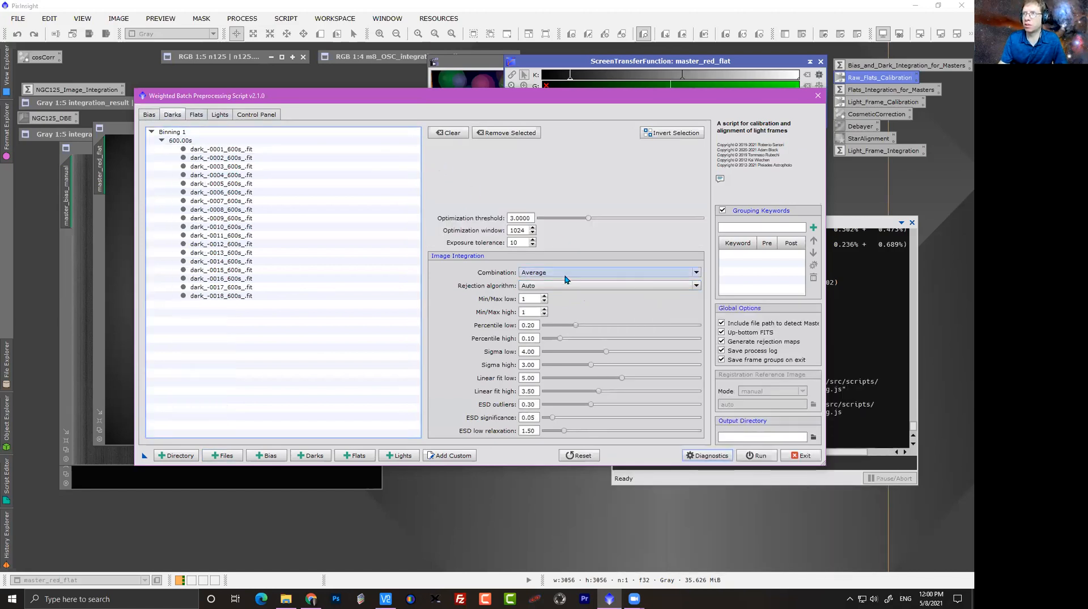
left_click(545, 287)
left_click(572, 325)
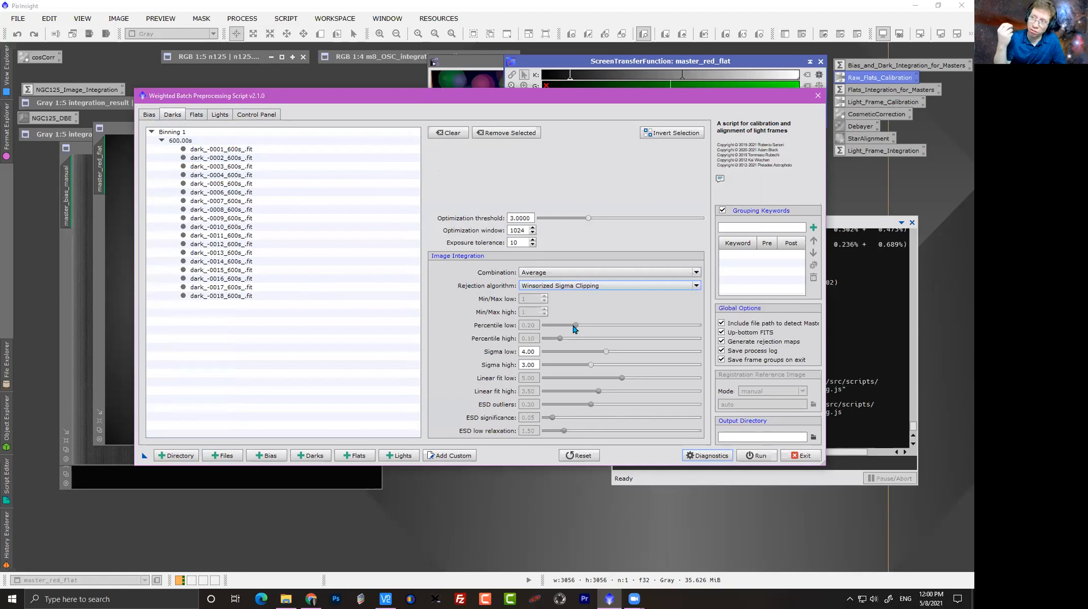
Set the rejection algorithm of the Red flat frames to Winsorized Sigma Clipping and view the light frame settings.
left_click(196, 114)
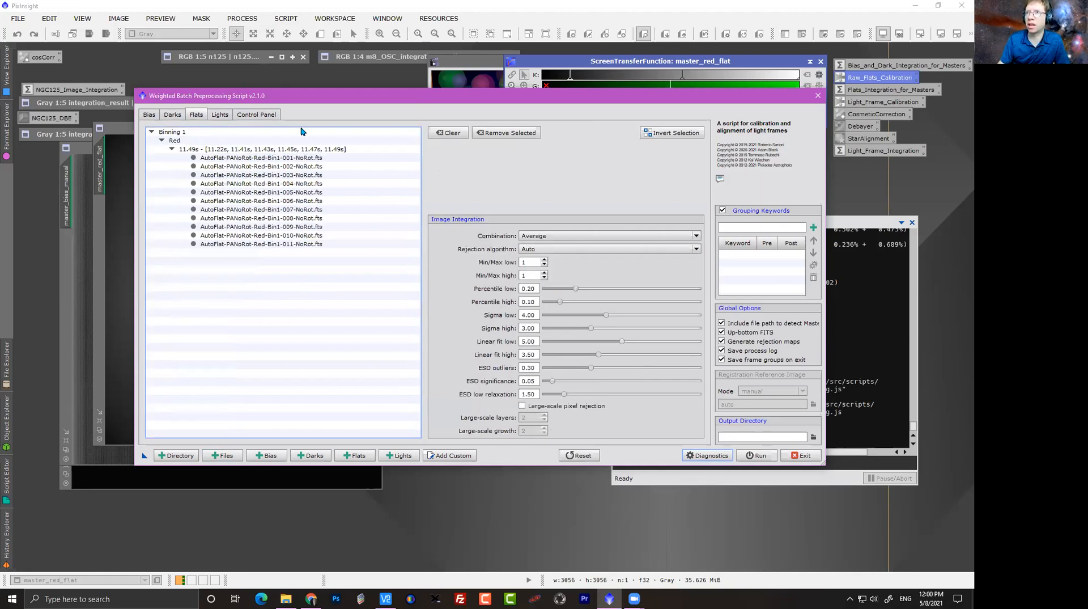
left_click(266, 149)
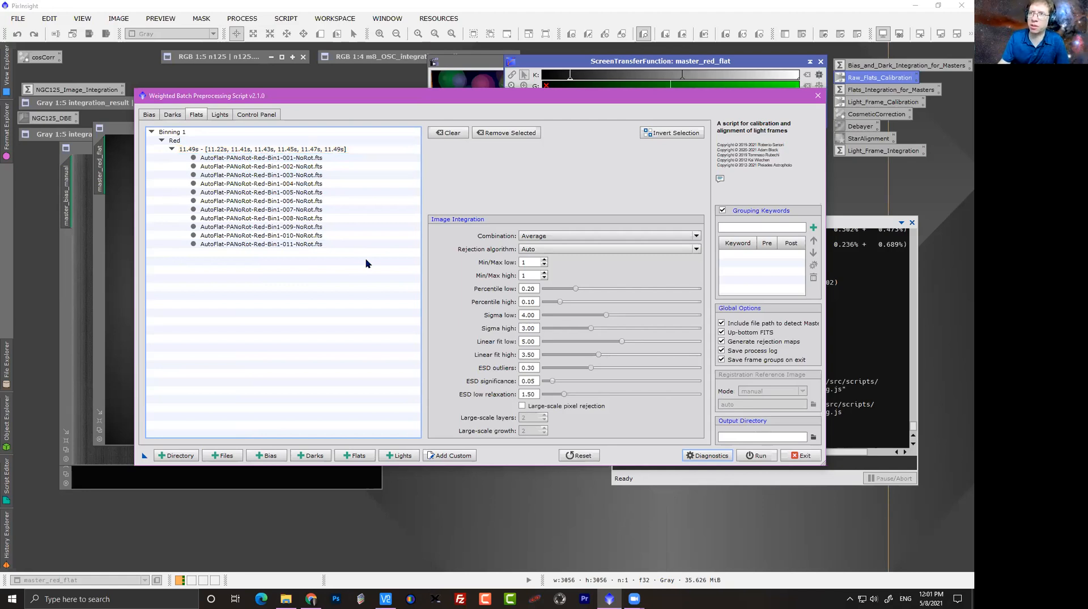
left_click(565, 251)
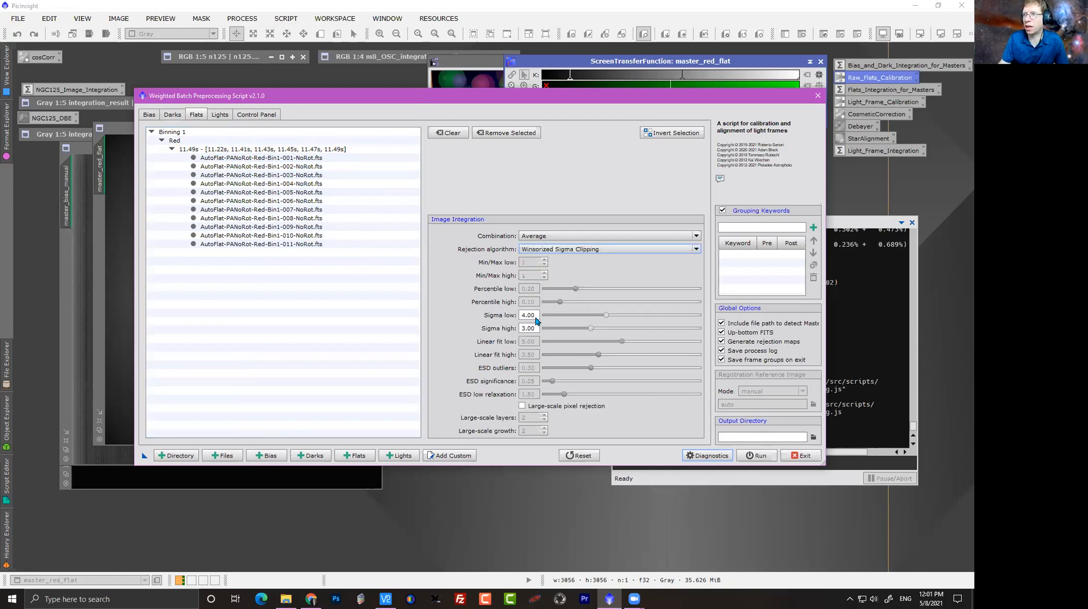
left_click(219, 115)
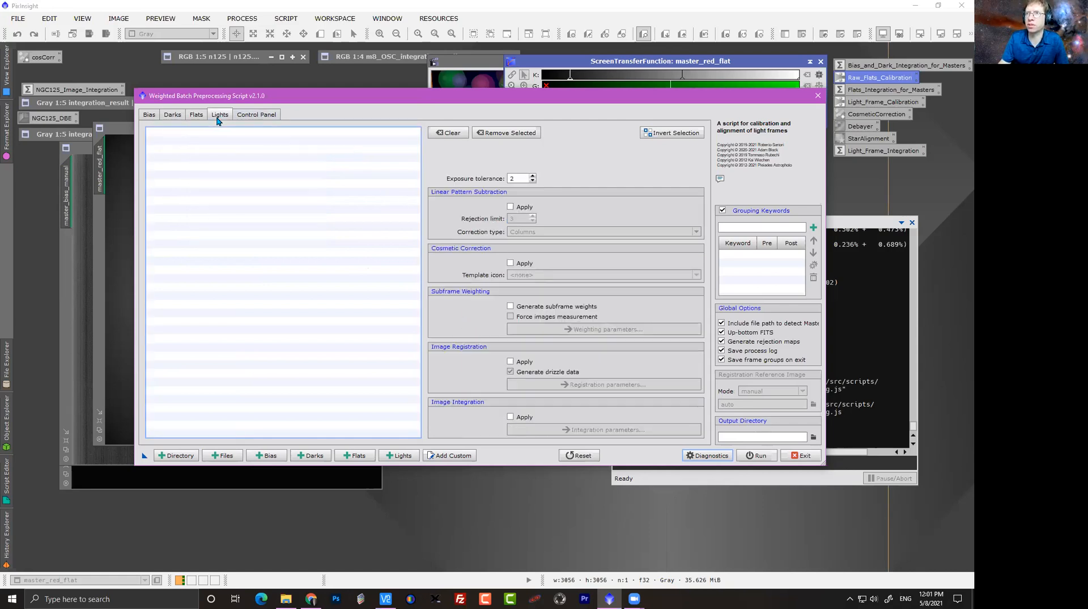
Set the output directory to the StarGazers_Lounge folder, and check the diagnostic messages of a run without continuing.
left_click(254, 115)
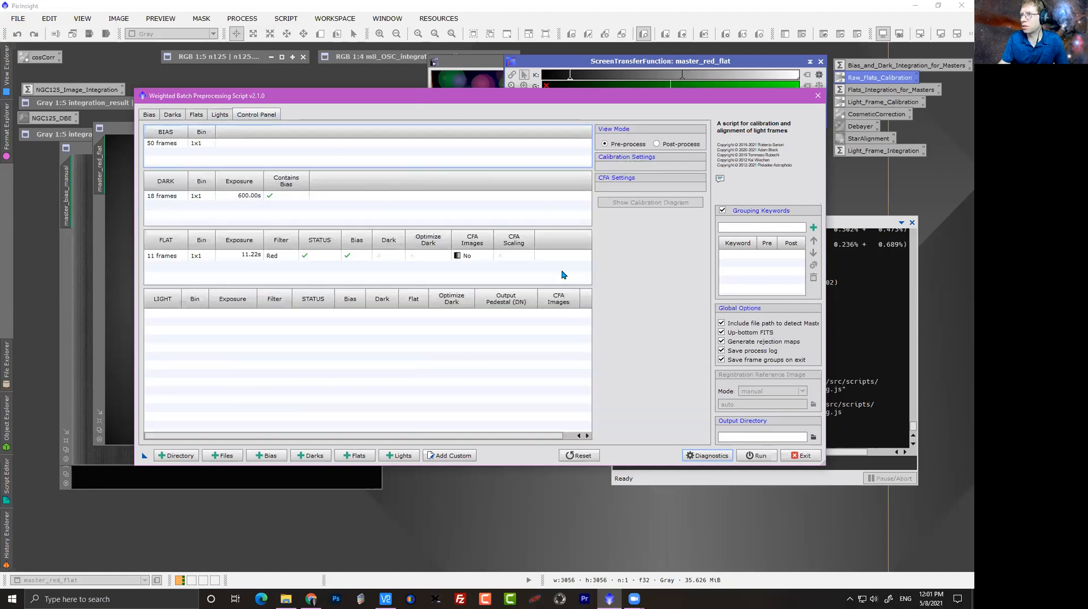
left_click(814, 437)
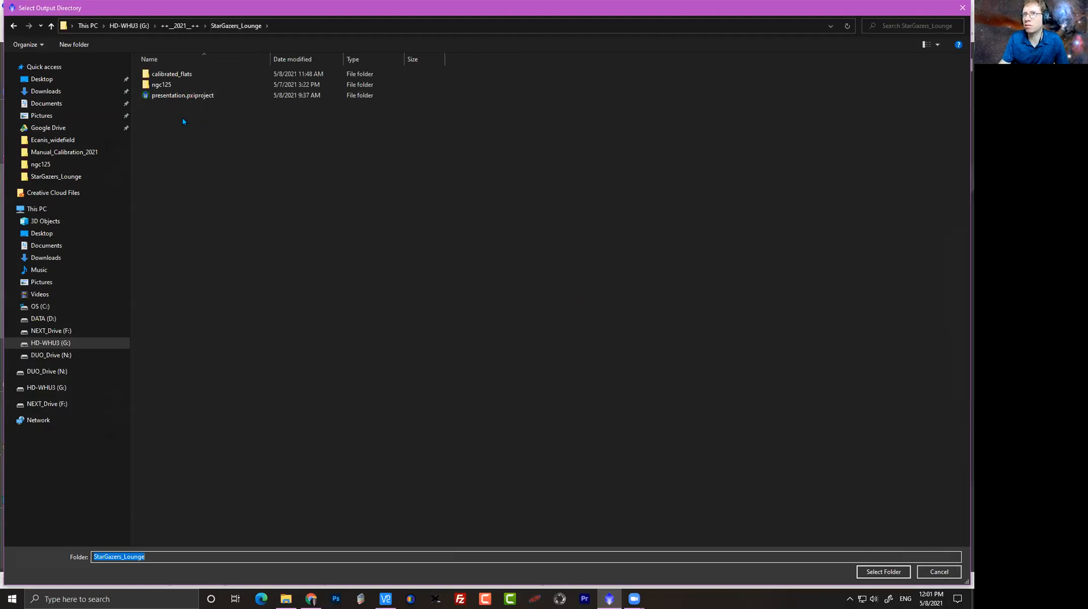
left_click(883, 571)
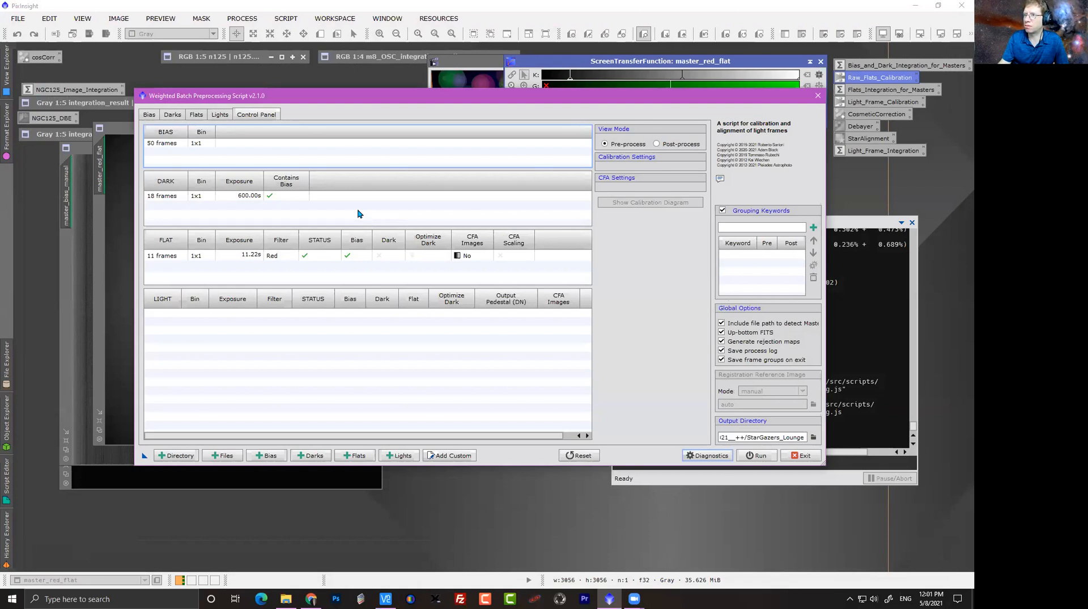
left_click(748, 457)
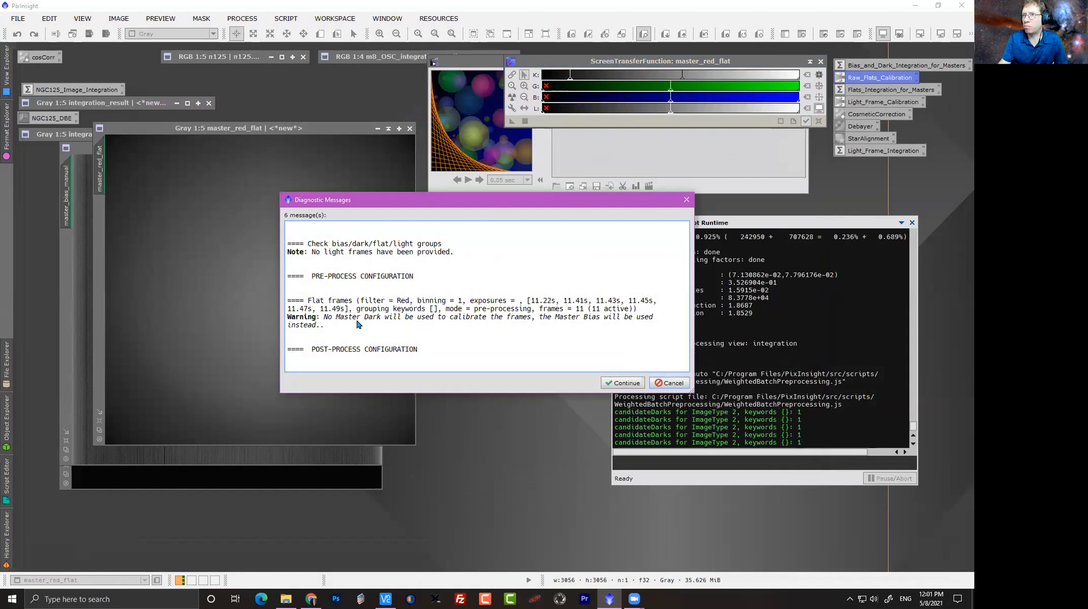
left_click(669, 382)
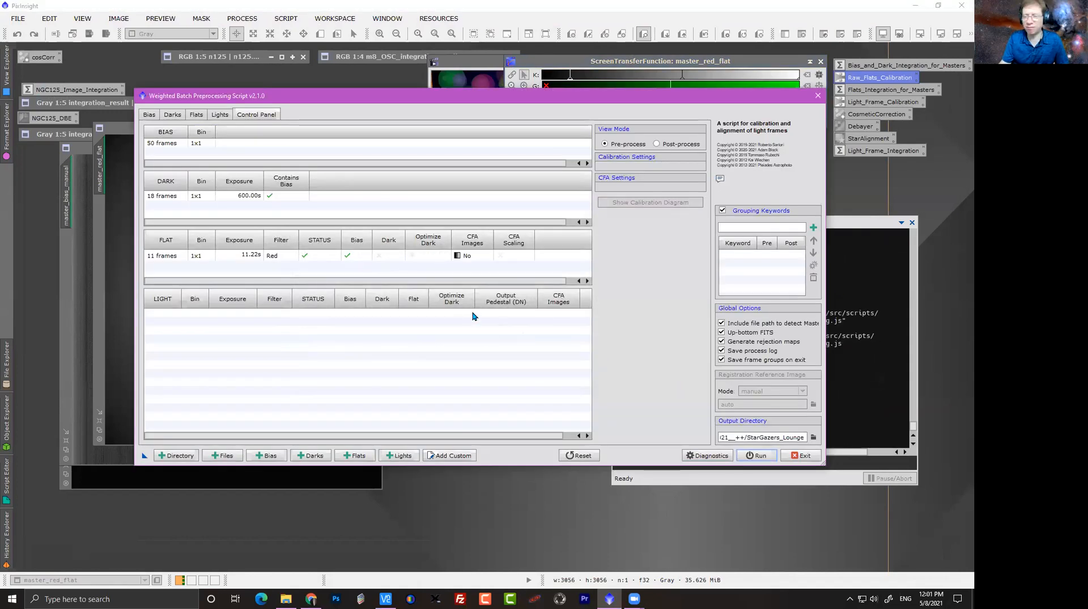
Examine the calibration flow diagram for the Red flat frame group and close it.
left_click(303, 261)
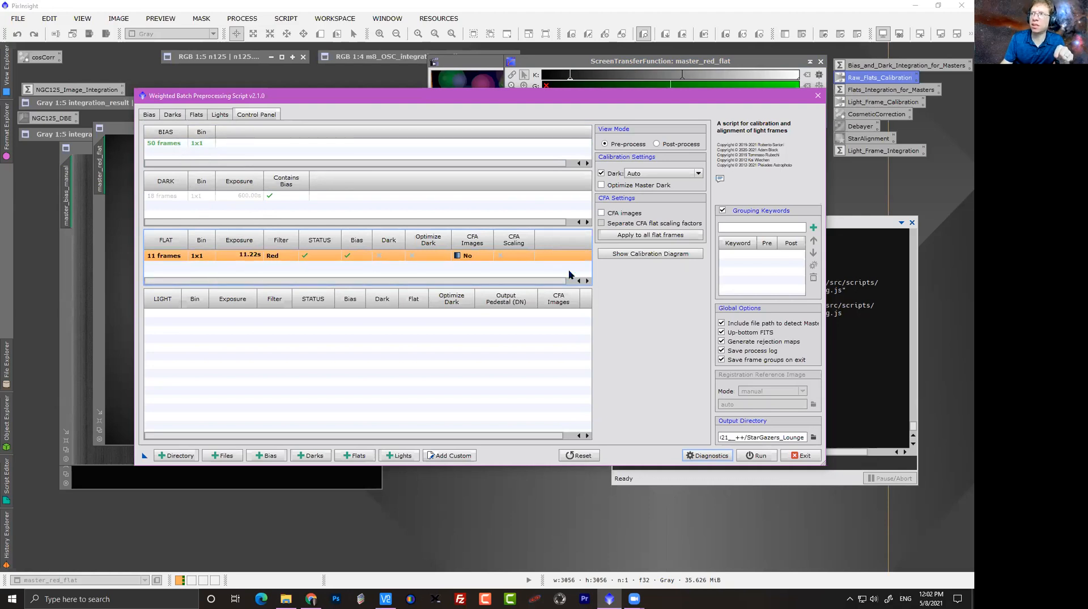
left_click(623, 254)
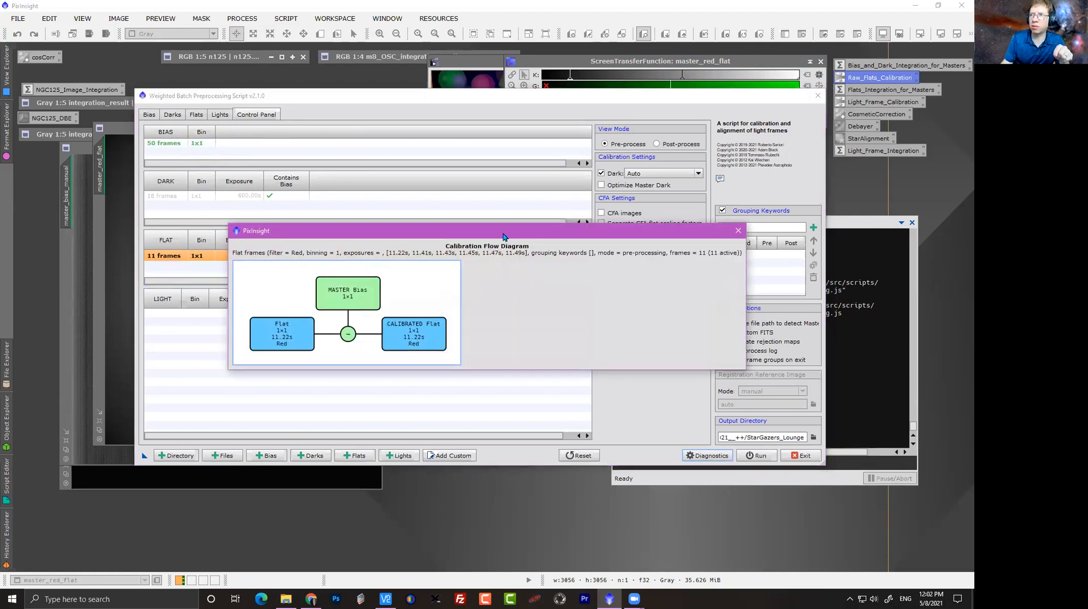
left_click_drag(503, 237, 493, 314)
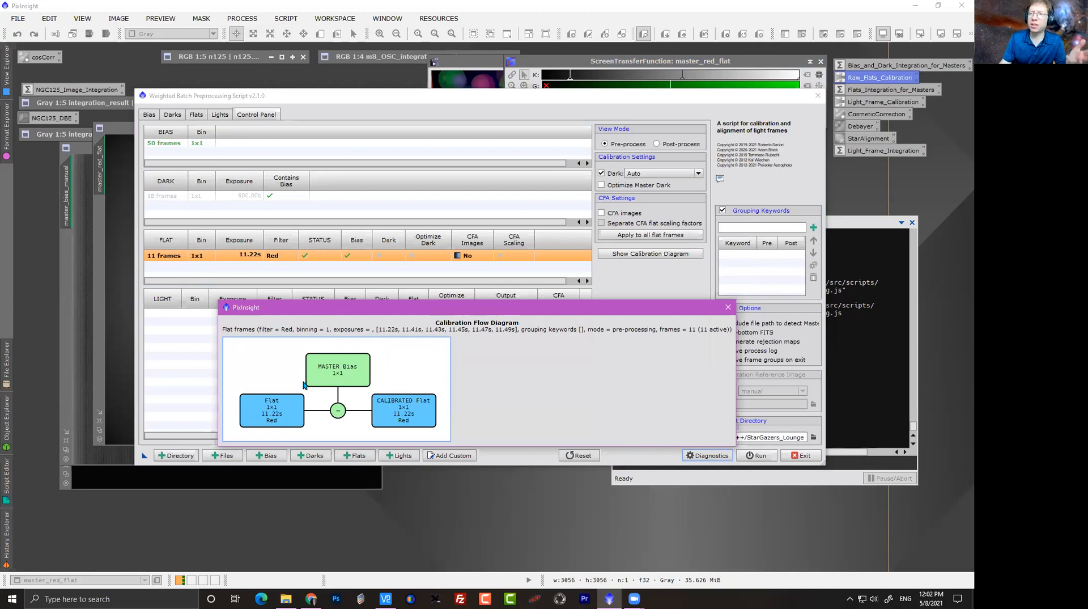
left_click(728, 307)
left_click(728, 309)
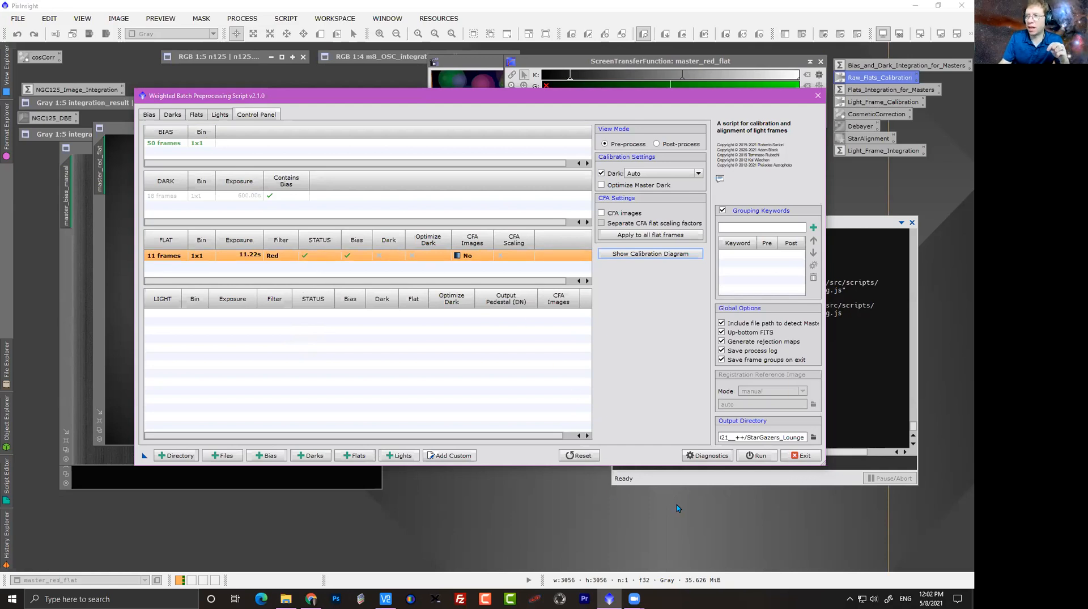
Run the preprocessing past the diagnostic messages, review the finished Smart Report and exit the script.
left_click(748, 456)
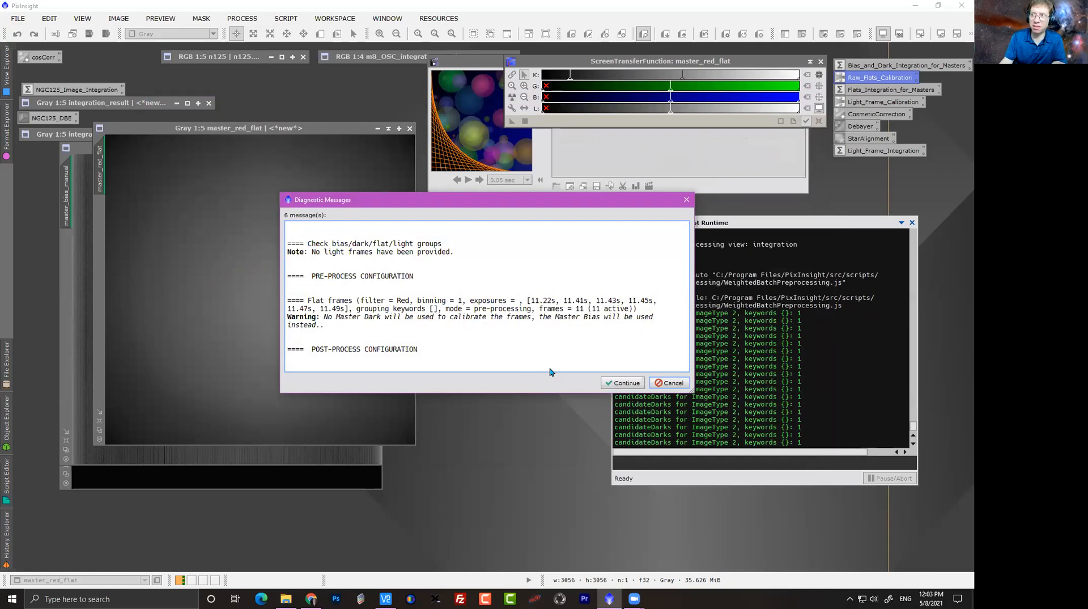
left_click(626, 382)
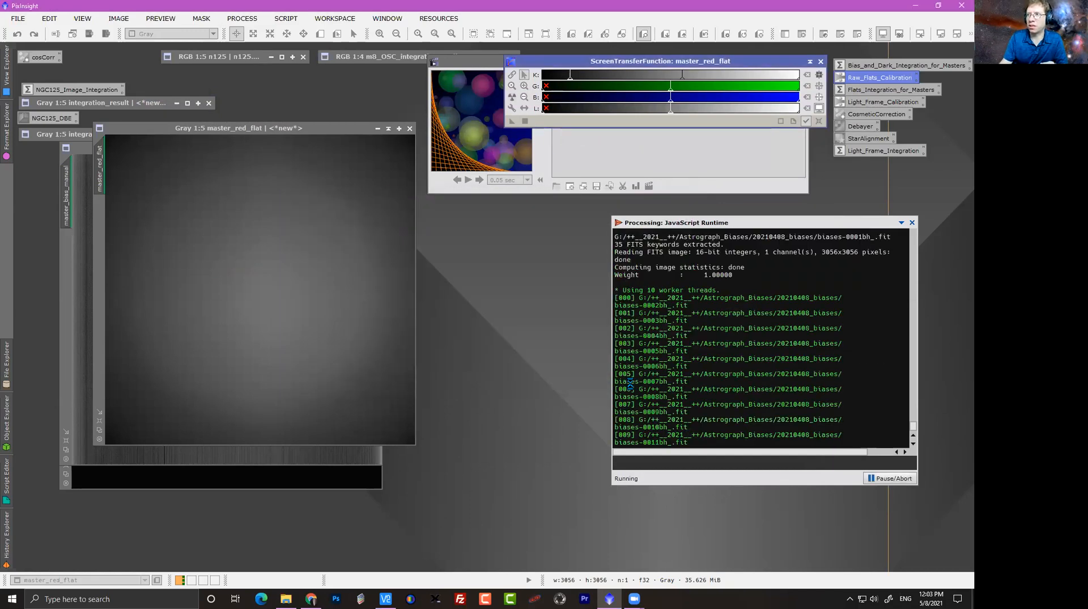
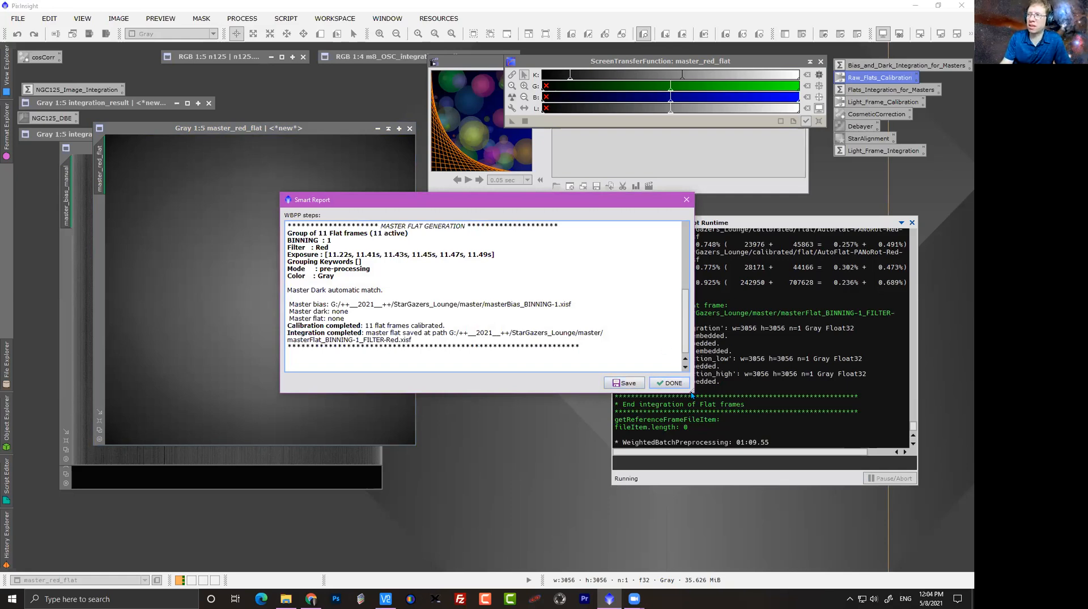
left_click_drag(692, 393, 686, 465)
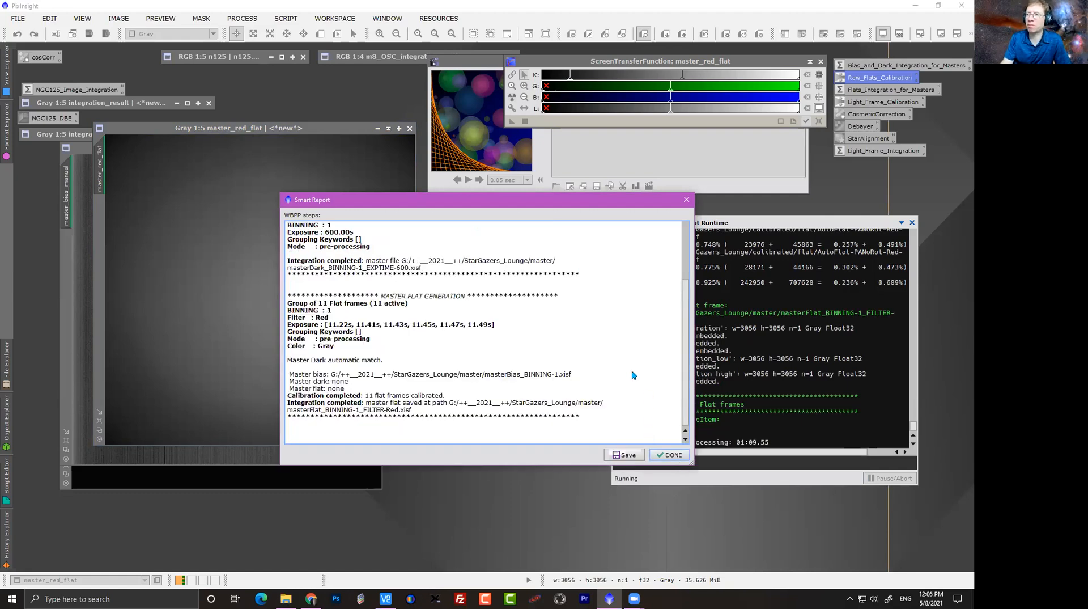
left_click(669, 455)
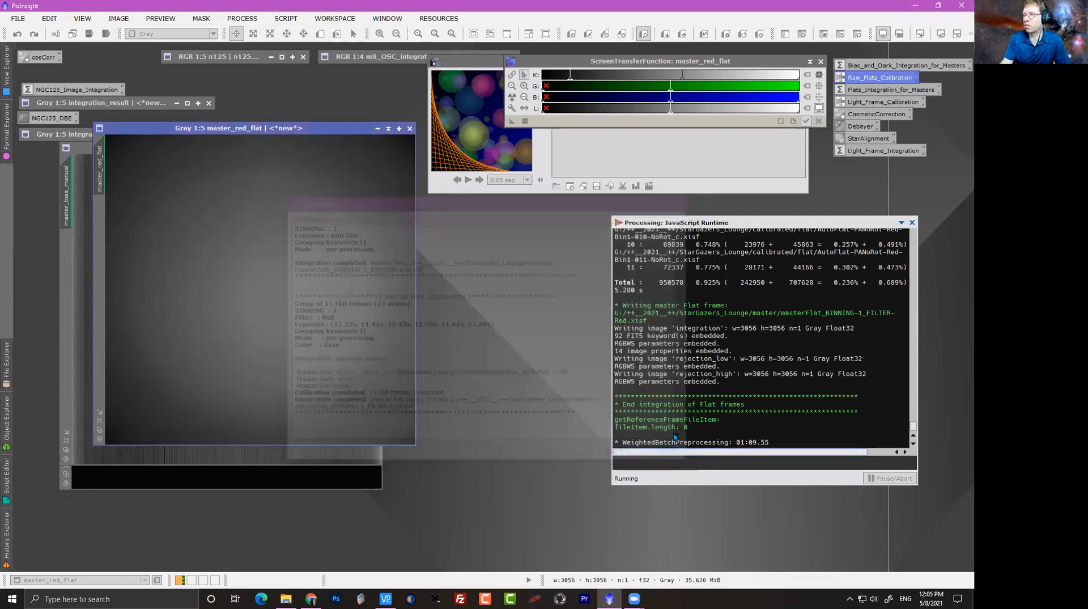
left_click(801, 456)
left_click(466, 314)
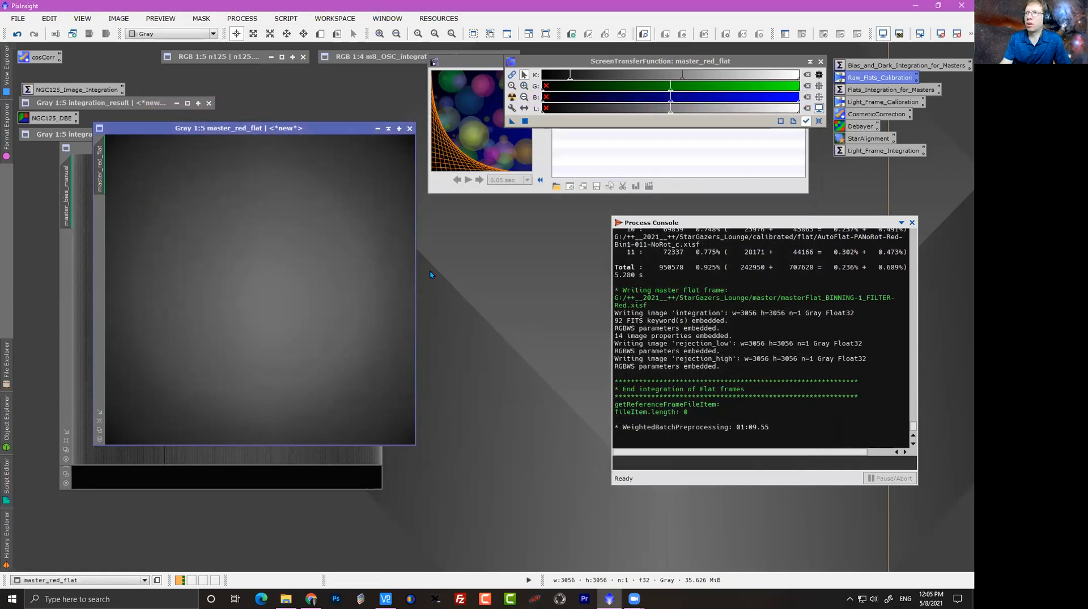
Open masterBias_BINNING-1.xisf from the master folder inside StarGazers_Lounge.
double_click(437, 277)
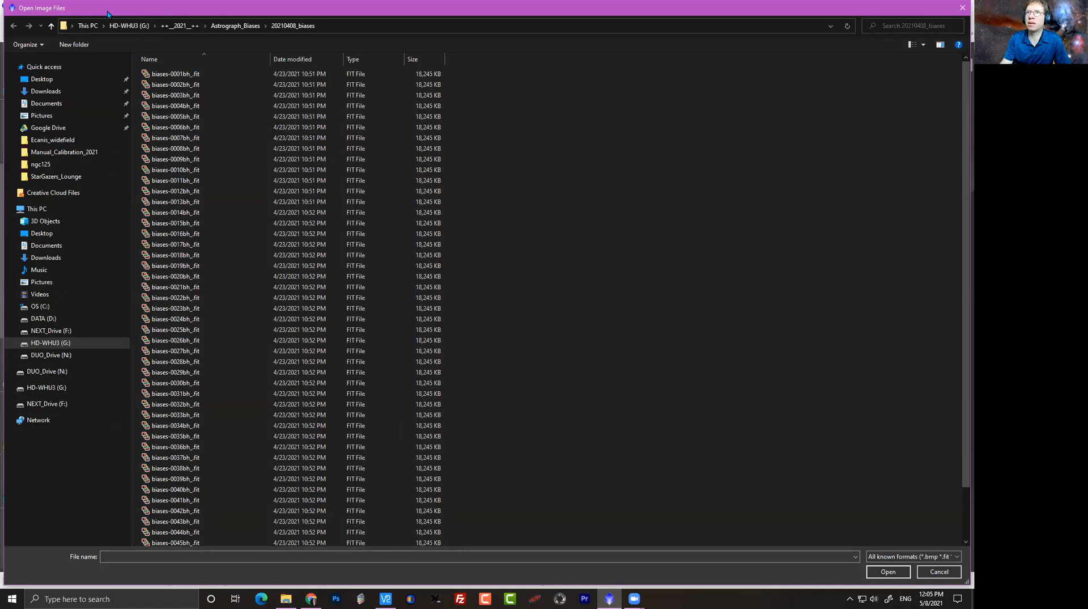
left_click_drag(108, 8, 114, 55)
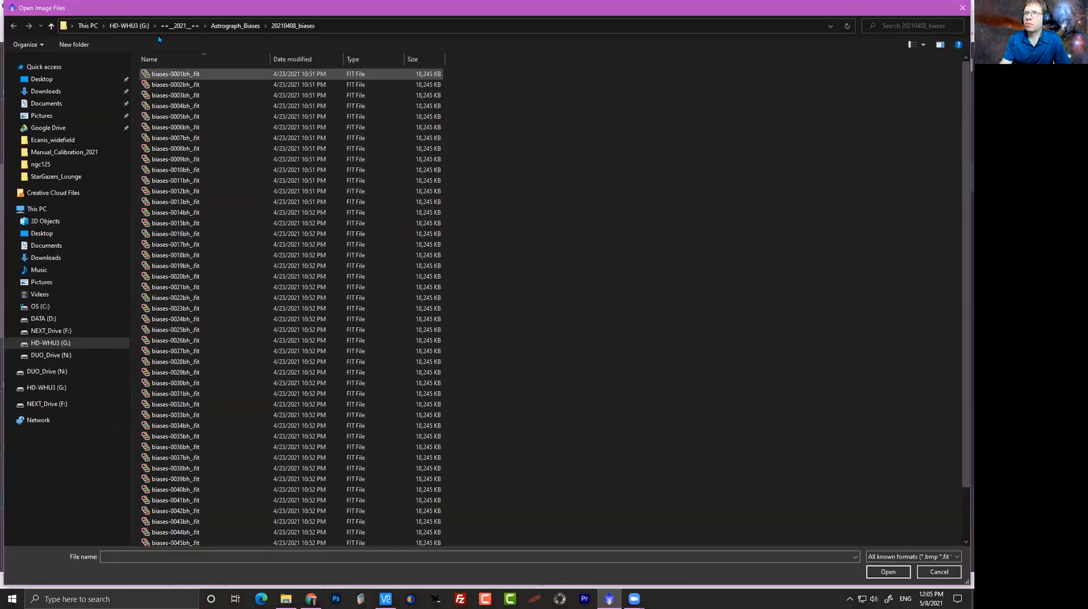
left_click(167, 26)
double_click(187, 138)
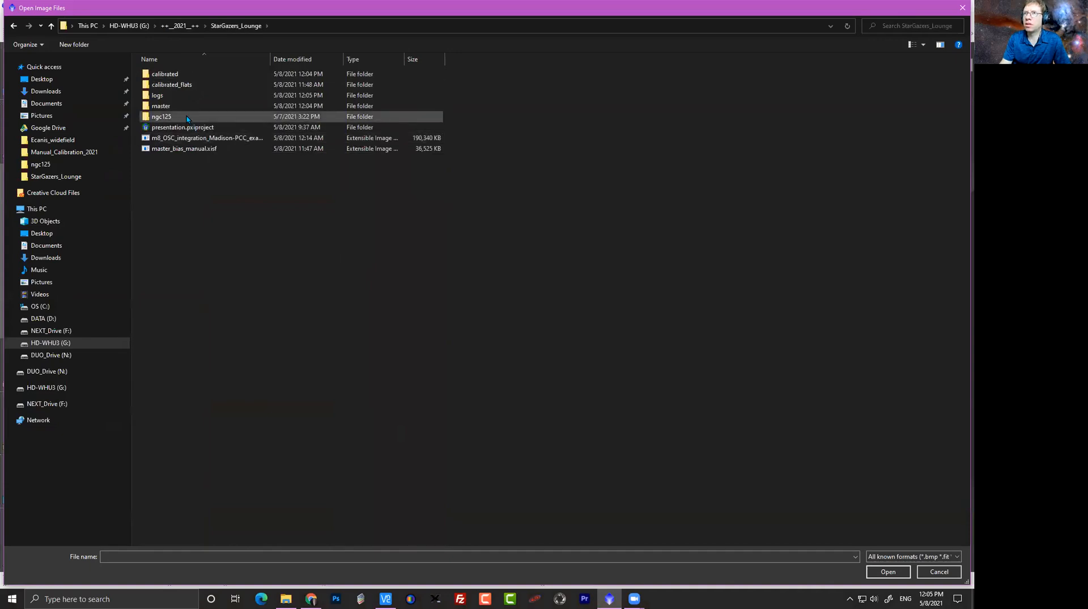
double_click(170, 106)
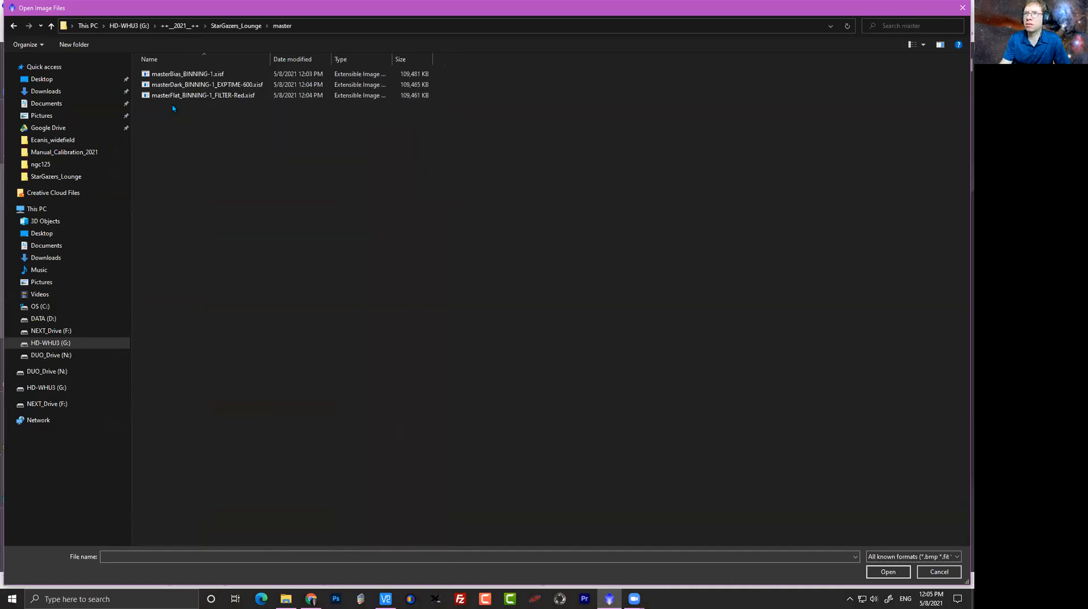
double_click(198, 75)
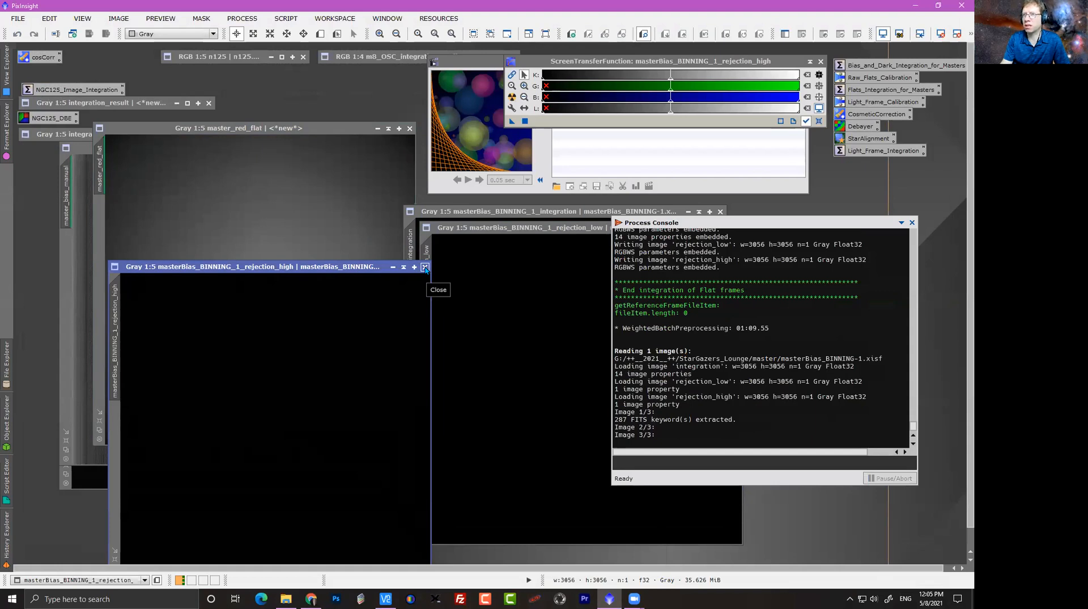
Close the rejection_high and rejection_low images of the master bias, keeping only its integration image open.
left_click(426, 268)
left_click_drag(544, 228, 217, 277)
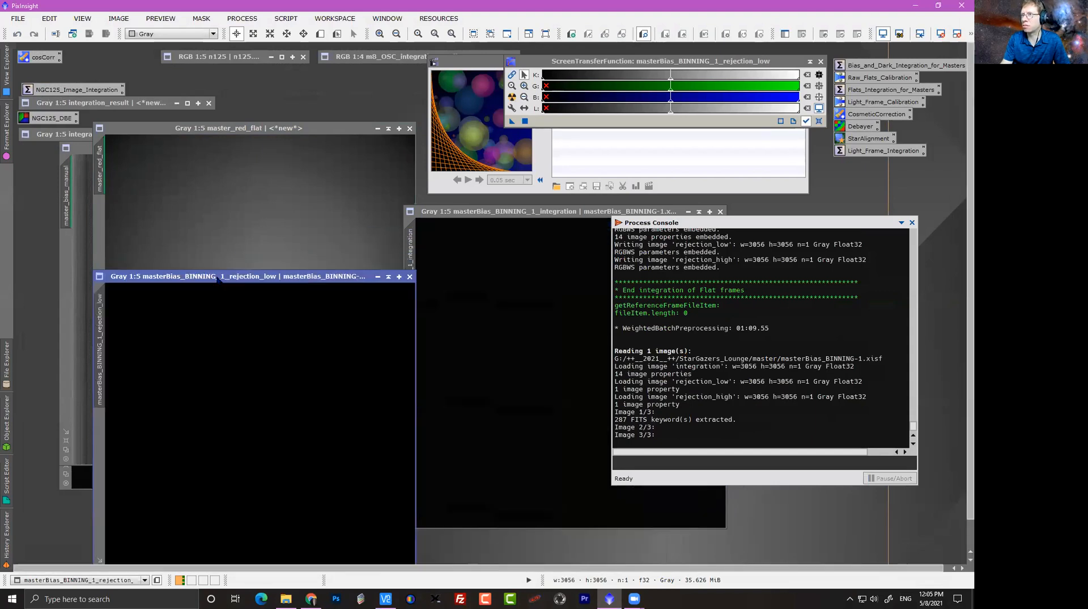
left_click(410, 276)
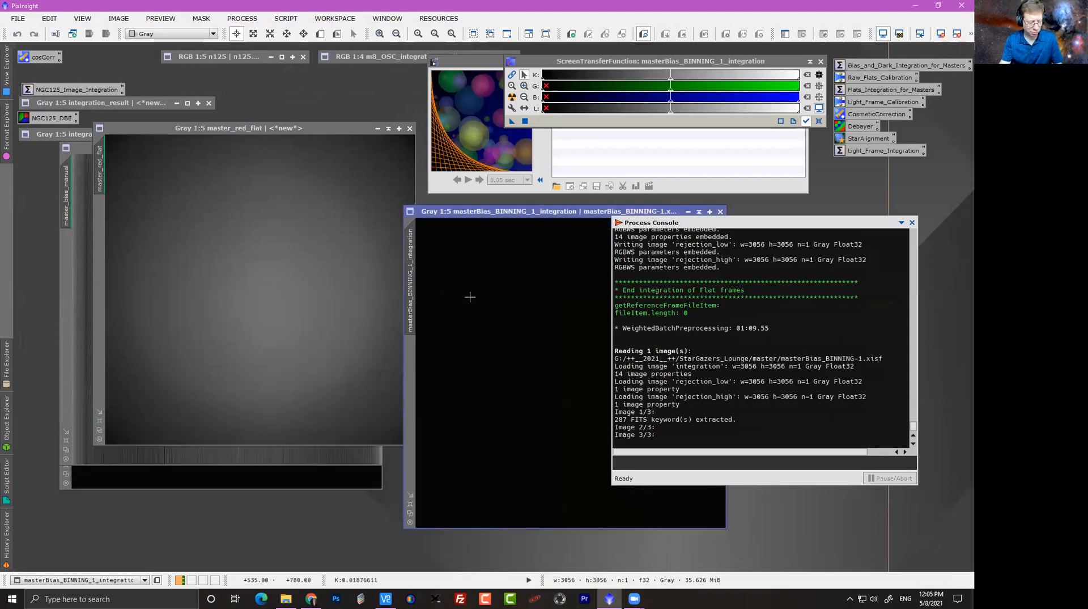
Magnify the masterBias_BINNING_1_integration image to 34:1, match master_bias_manual to the same view and stack both windows at the same position.
scroll(470, 296, "up", 10)
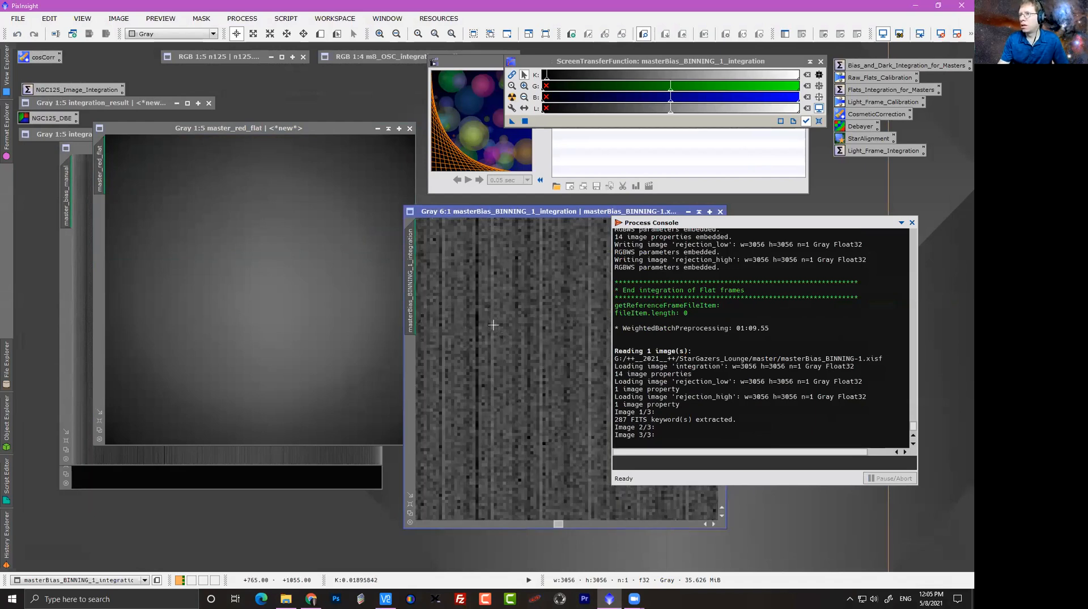
scroll(493, 324, "up", 20)
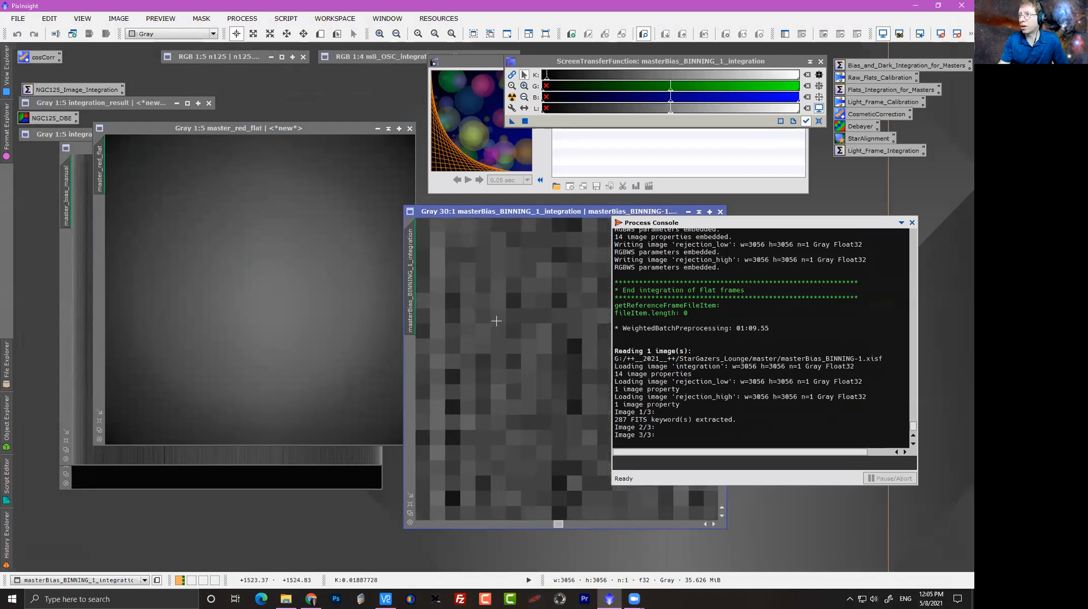
left_click_drag(520, 215, 423, 176)
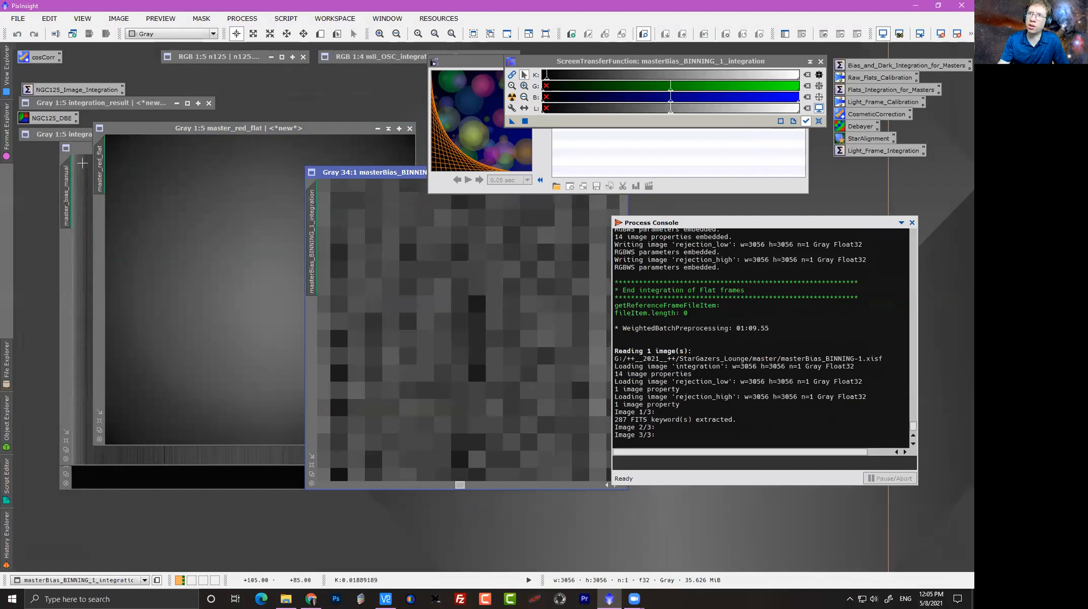
left_click(83, 150)
left_click_drag(84, 150, 28, 175)
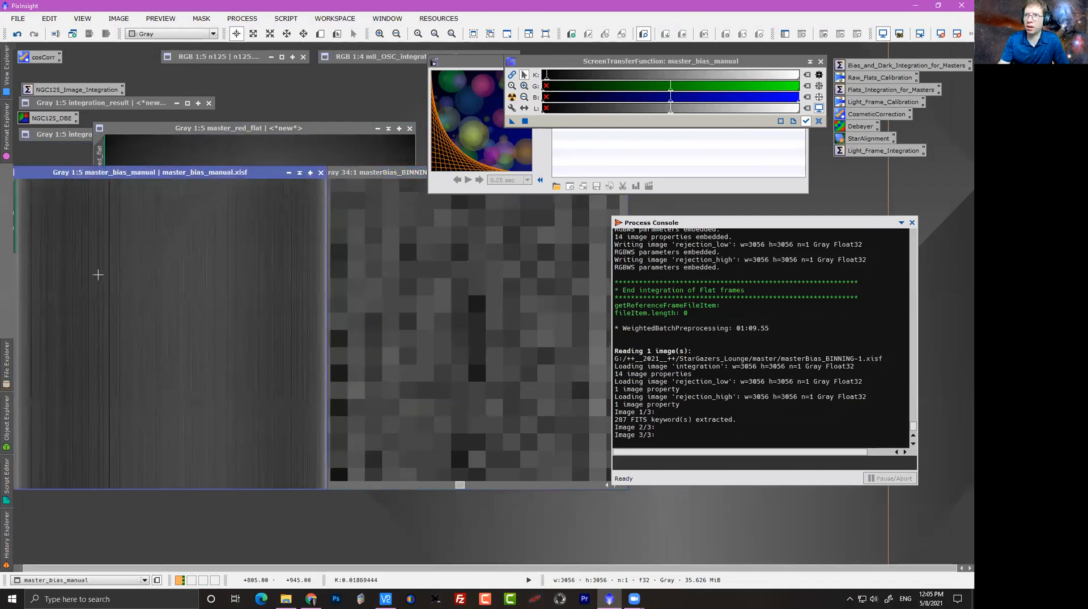
left_click(344, 206)
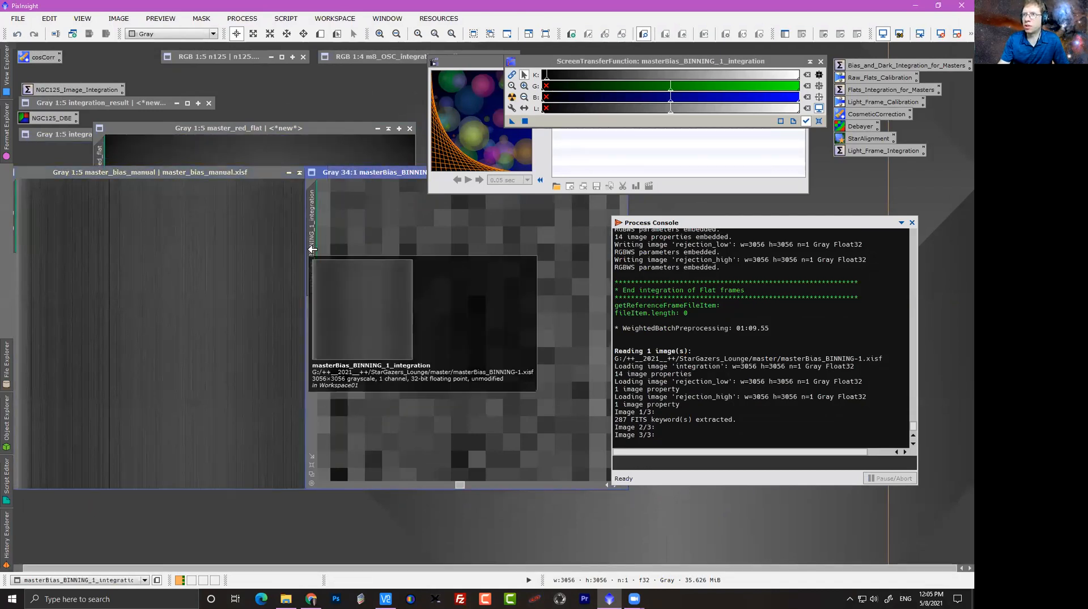
left_click_drag(209, 172, 236, 181)
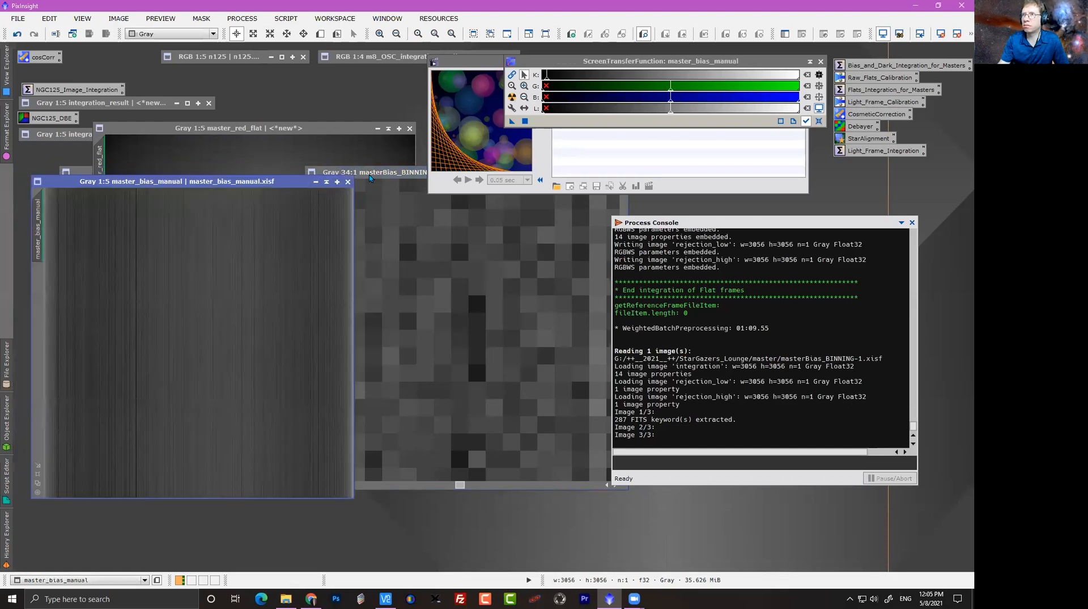
left_click_drag(311, 241, 43, 232)
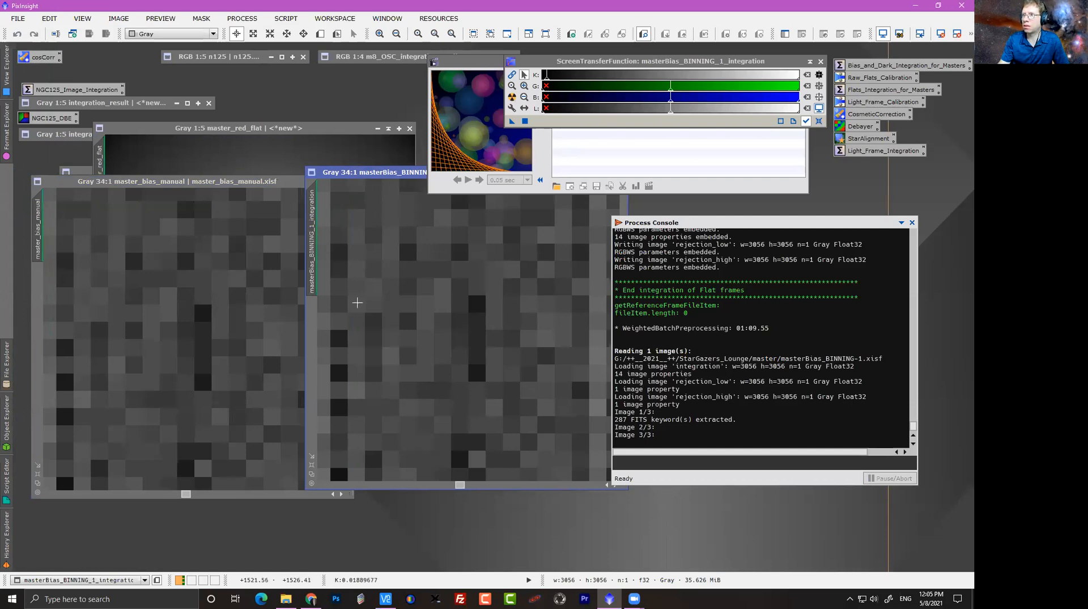
left_click_drag(388, 172, 115, 182)
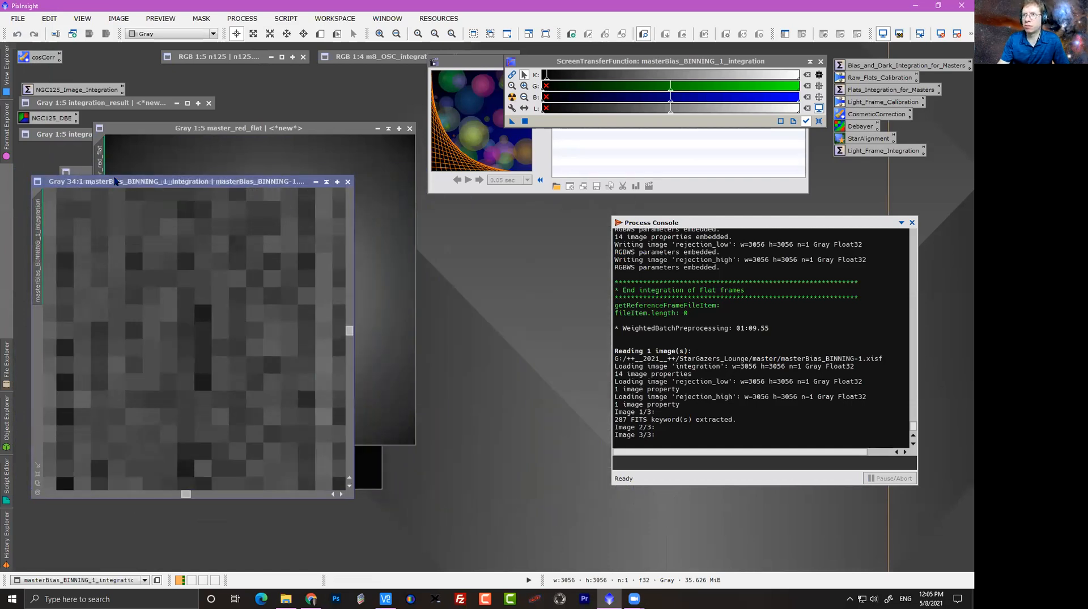
Alternate between the stacked master_bias_manual and masterBias_BINNING_1_integration images to compare their pixel patterns and the dark pixel near the centre.
key("ctrl+Page_Up")
key("ctrl+Page_Up")
key("ctrl+Page_Up")
key("ctrl+Page_Up")
key("ctrl+Page_Up")
key("ctrl+Page_Up")
key("ctrl+Page_Up")
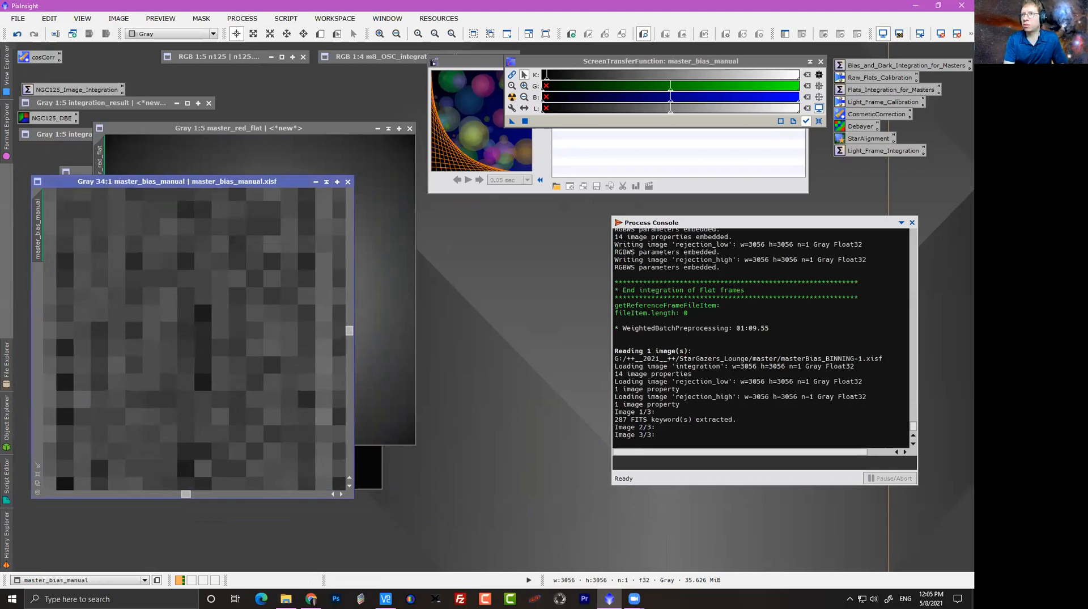
key("ctrl+Page_Up")
key("ctrl+Page_Up")
key("ctrl+Page_Up")
key("ctrl+Page_Up")
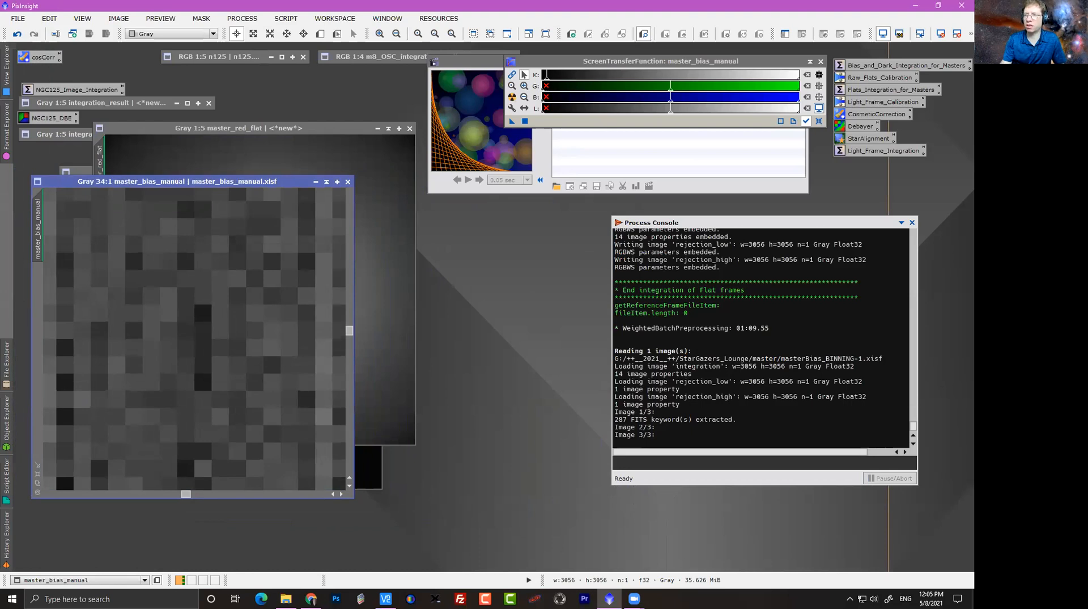
left_click(202, 317)
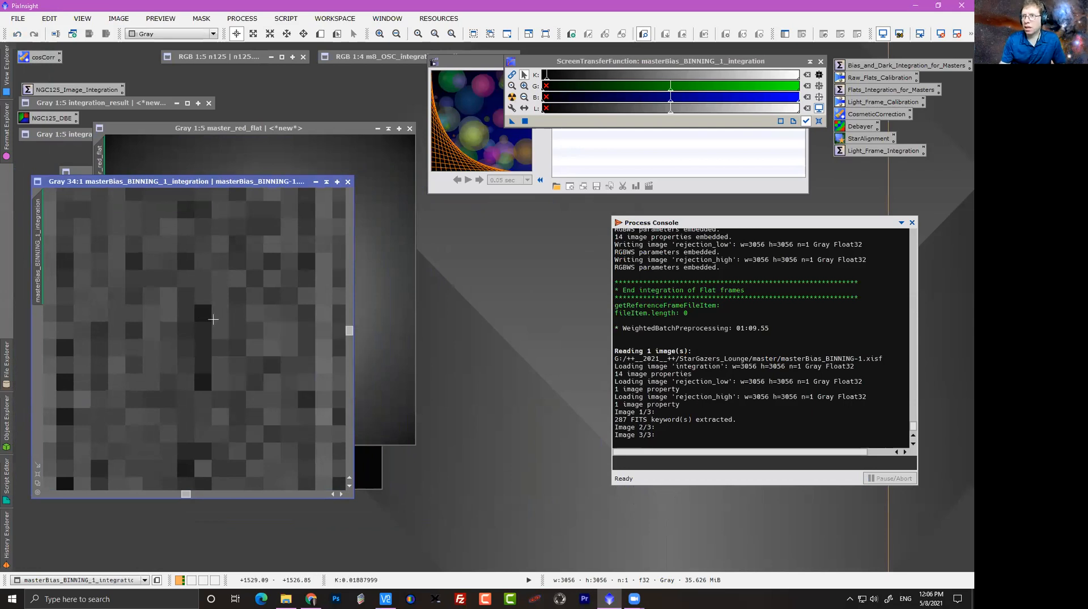
left_click(202, 316)
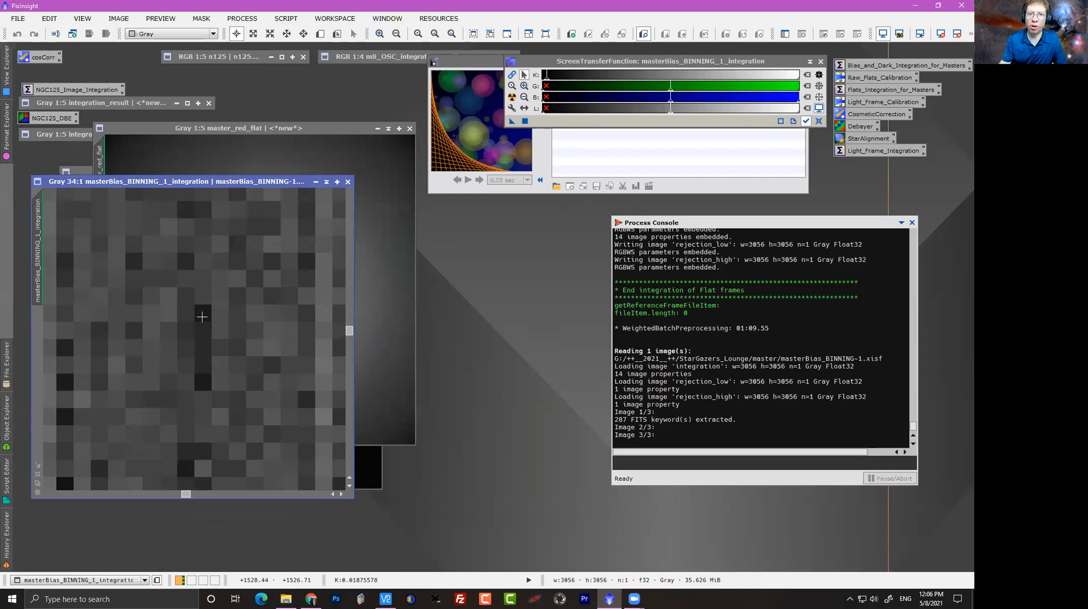
Close the masterBias_BINNING_1_integration image and bring the master_red_flat image to the front.
left_click_drag(246, 182, 275, 221)
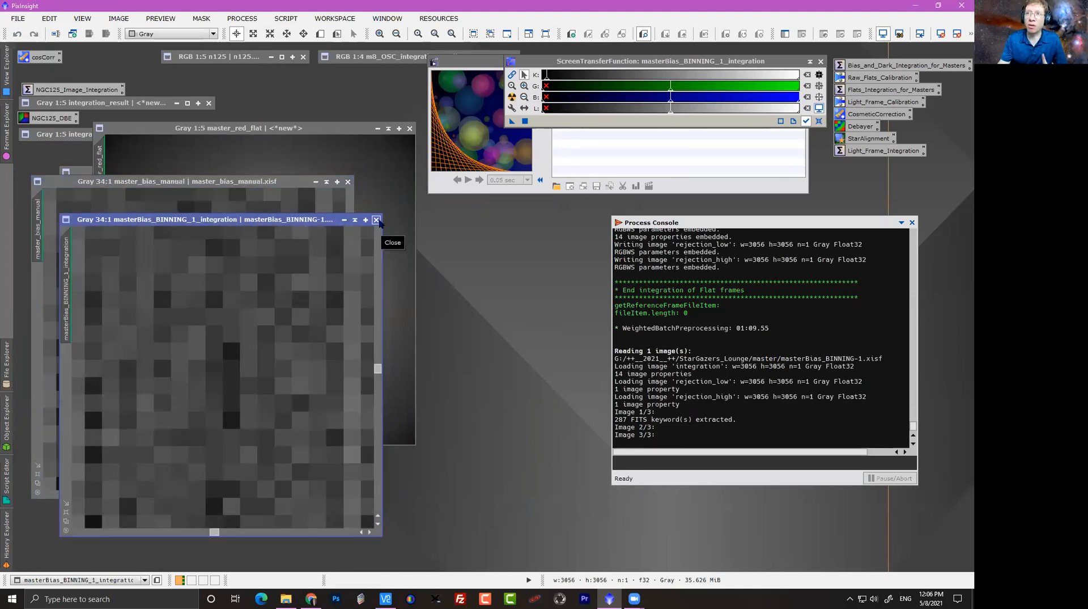
left_click(376, 220)
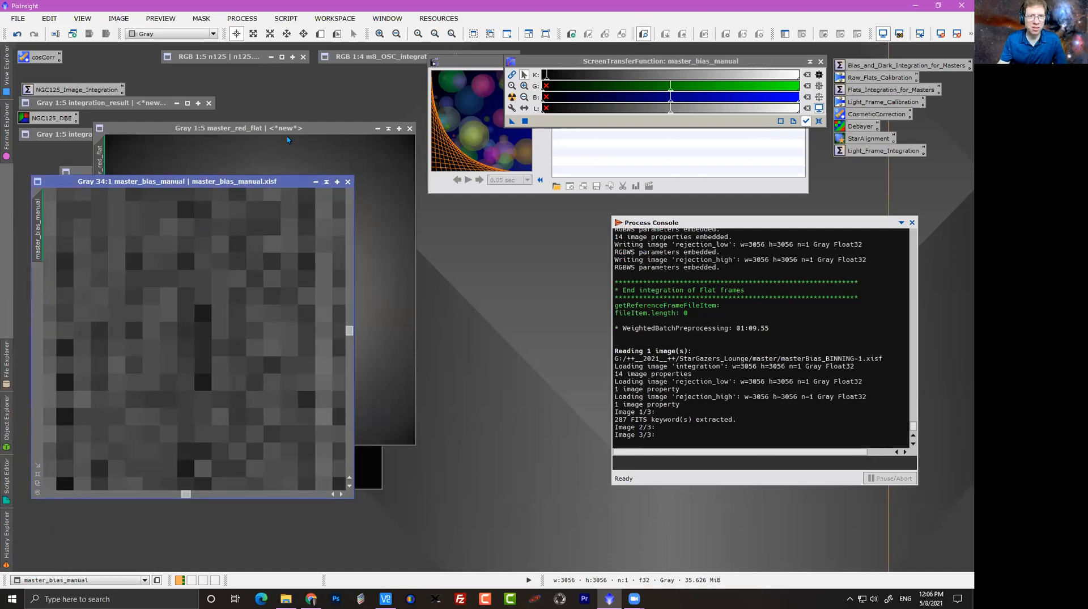
left_click_drag(286, 136, 344, 180)
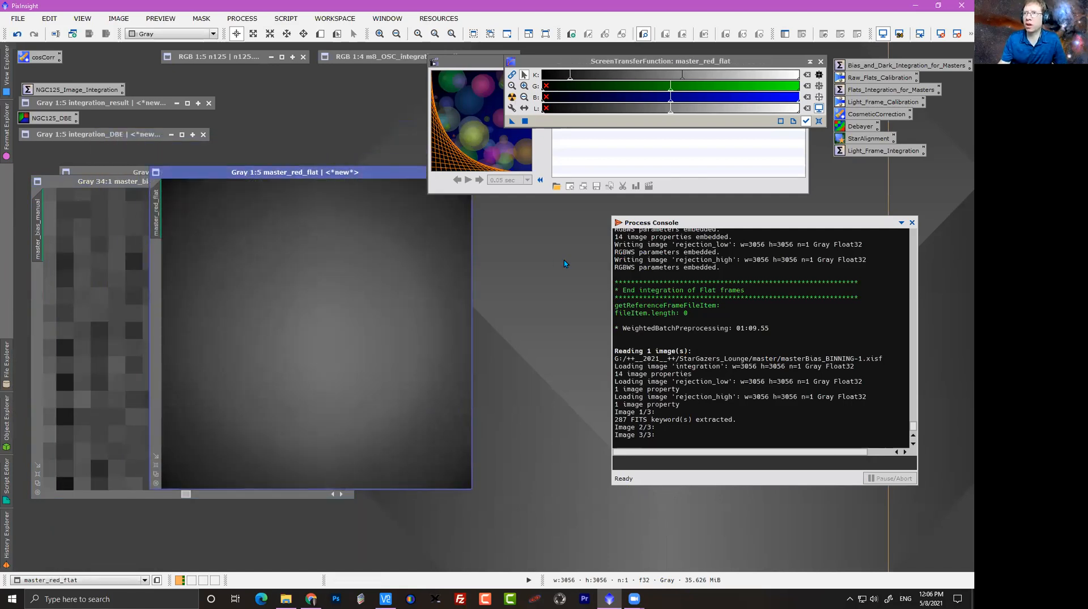
Open masterFlat_BINNING-1_FILTER-Red.xisf from the master folder inside StarGazers_Lounge.
key("ctrl+o")
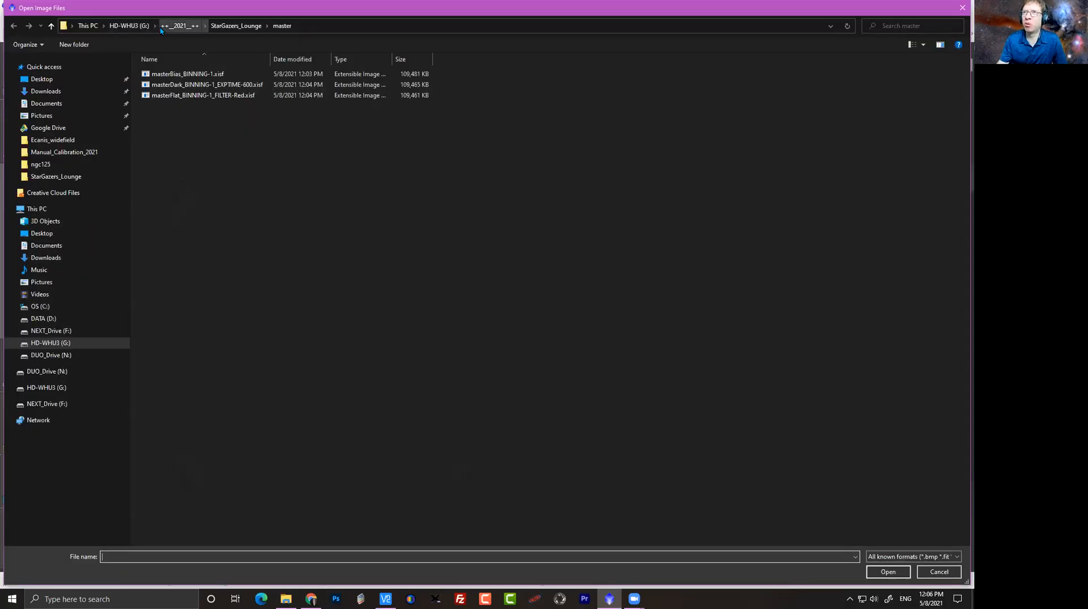
left_click(179, 25)
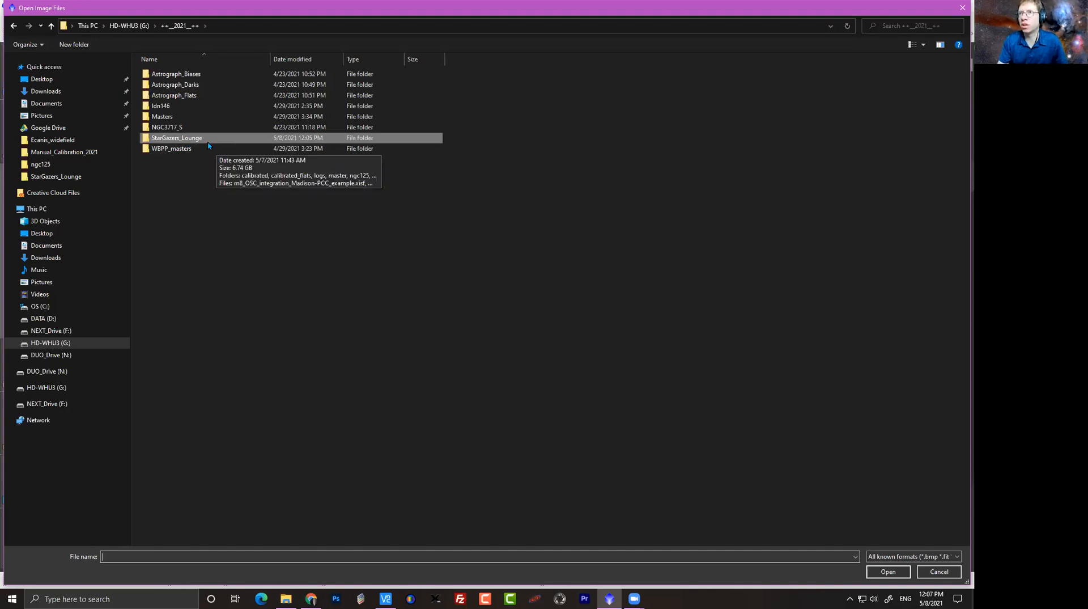
double_click(198, 139)
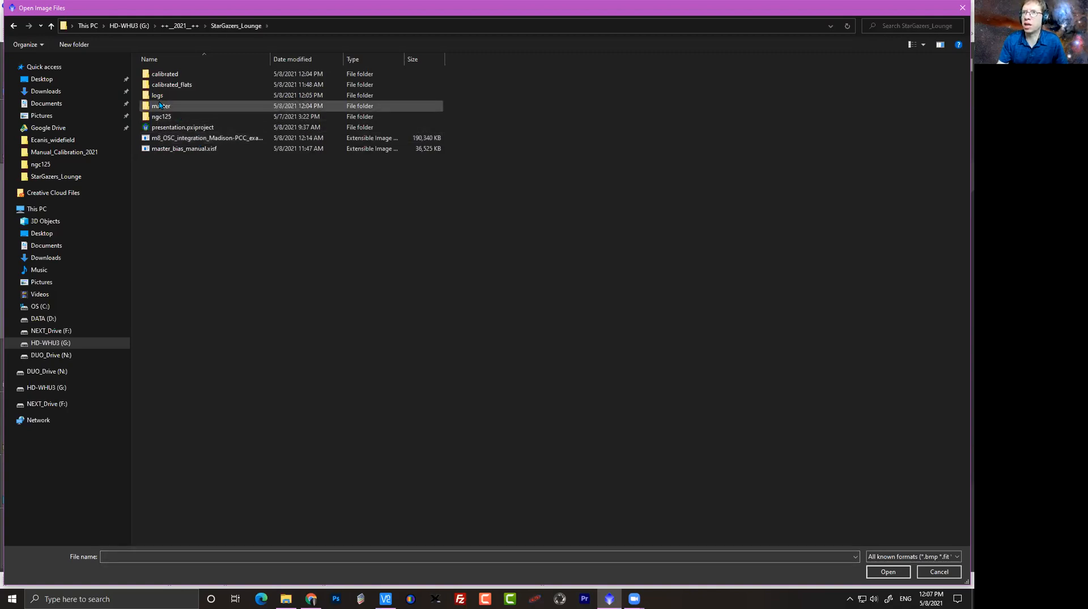
double_click(160, 105)
double_click(193, 95)
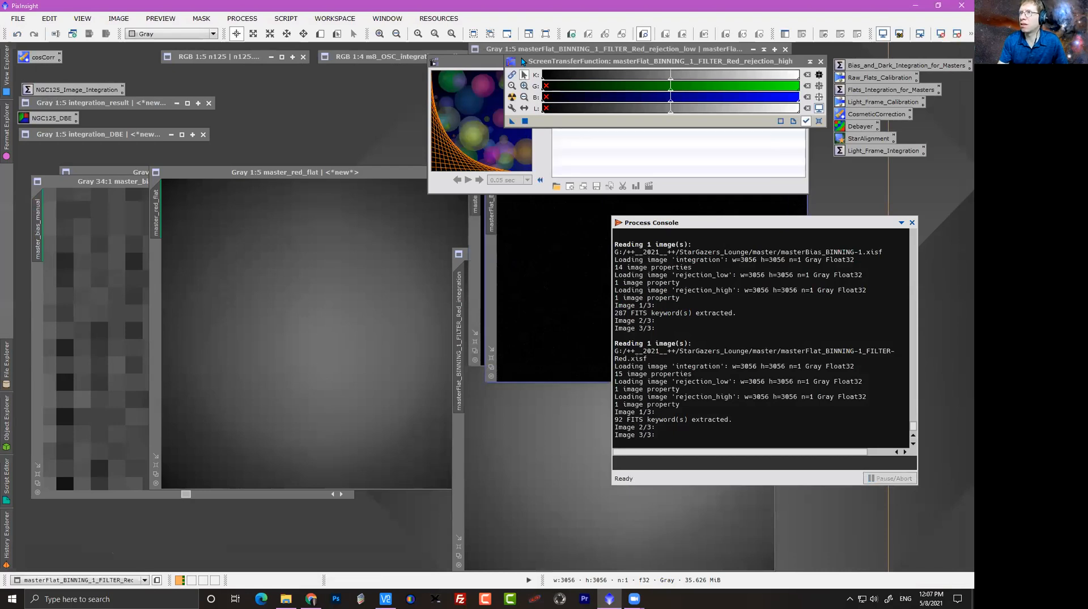
Move the Blink and ScreenTransferFunction windows aside and close the rejection_high and rejection_low images of the red master flat.
left_click_drag(475, 68, 717, 104)
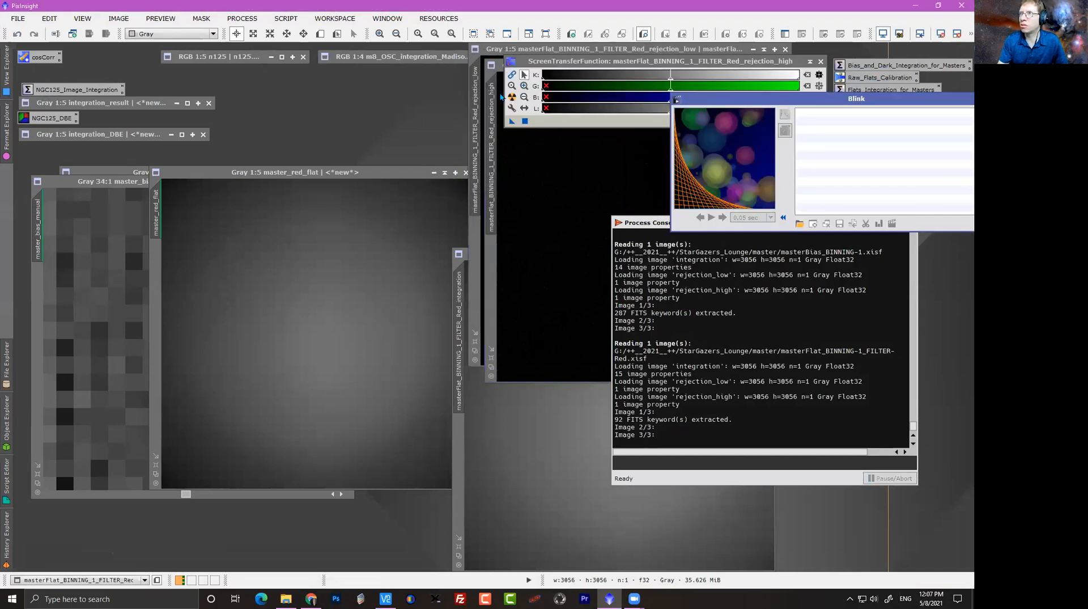
left_click_drag(533, 60, 699, 80)
left_click_drag(627, 65, 332, 93)
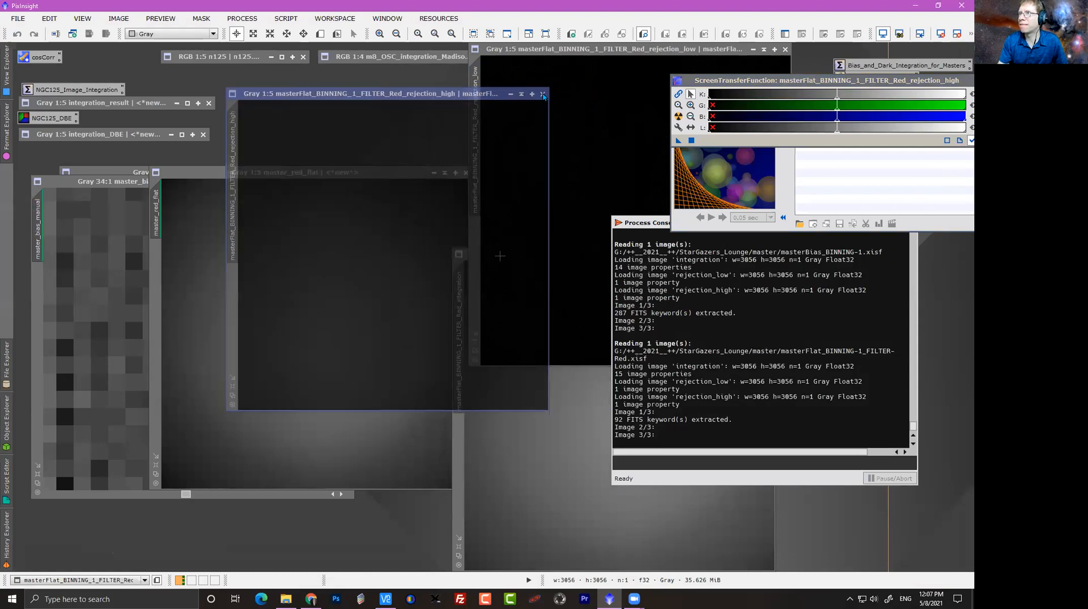
left_click(542, 93)
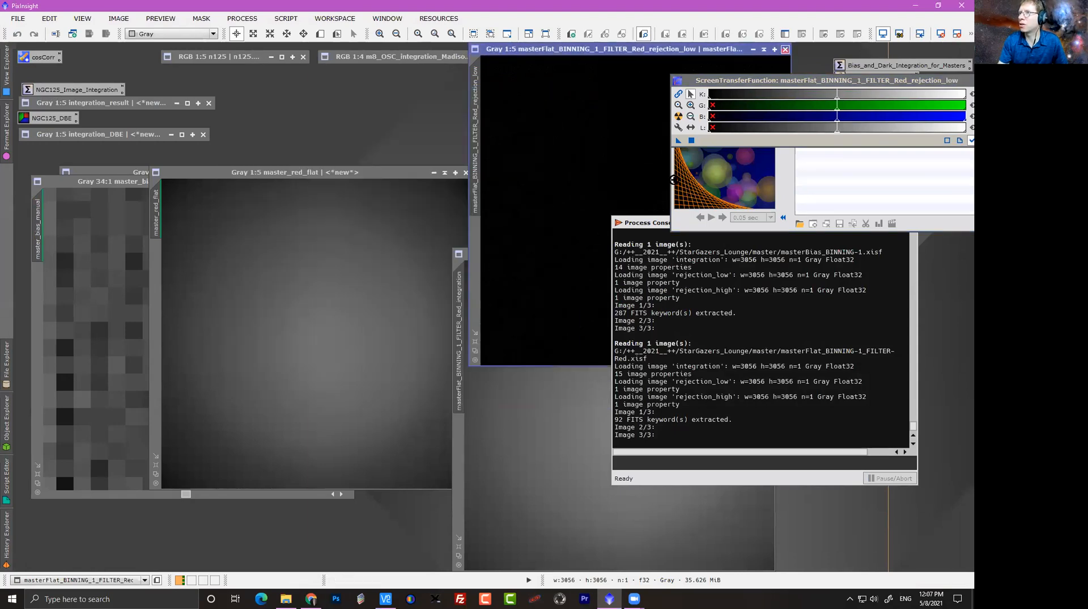
left_click(785, 49)
Arrange the masterFlat_BINNING_1_FILTER_Red_integration and master_red_flat windows so both flats and their identifiers are in view.
left_click_drag(565, 250, 467, 113)
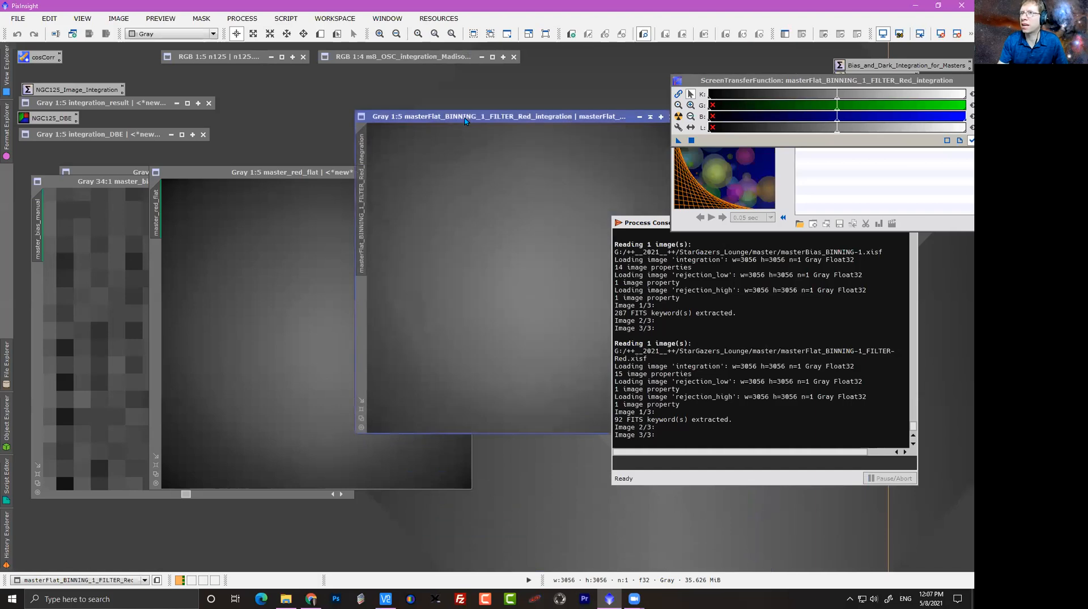
left_click_drag(289, 172, 184, 102)
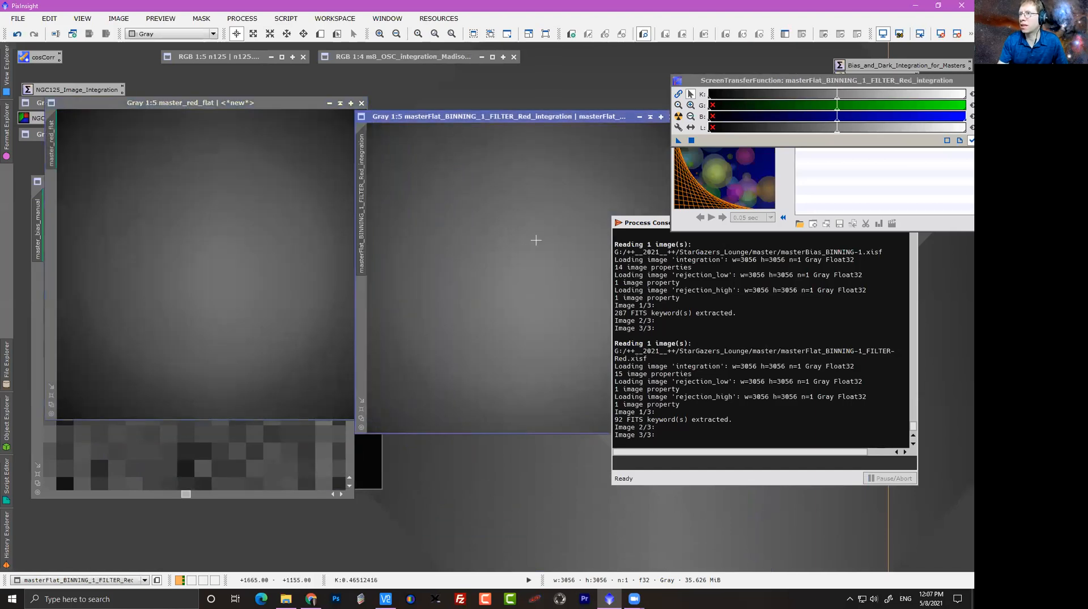
left_click_drag(506, 116, 348, 129)
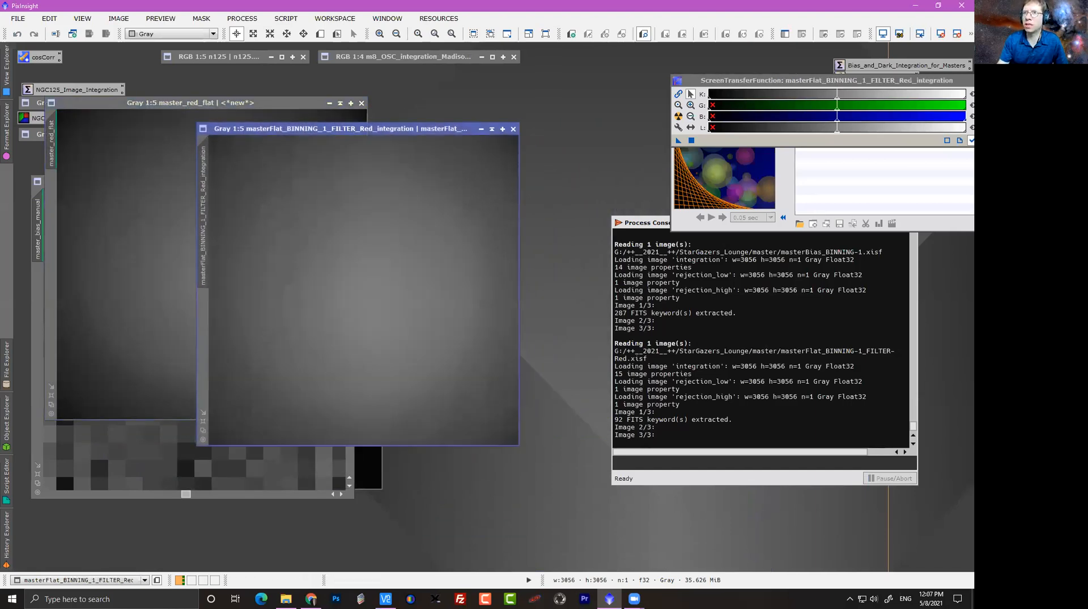
Change the identifier of the masterFlat_BINNING_1_FILTER_Red_integration image to wbbp_red.
double_click(203, 210)
type("wbb")
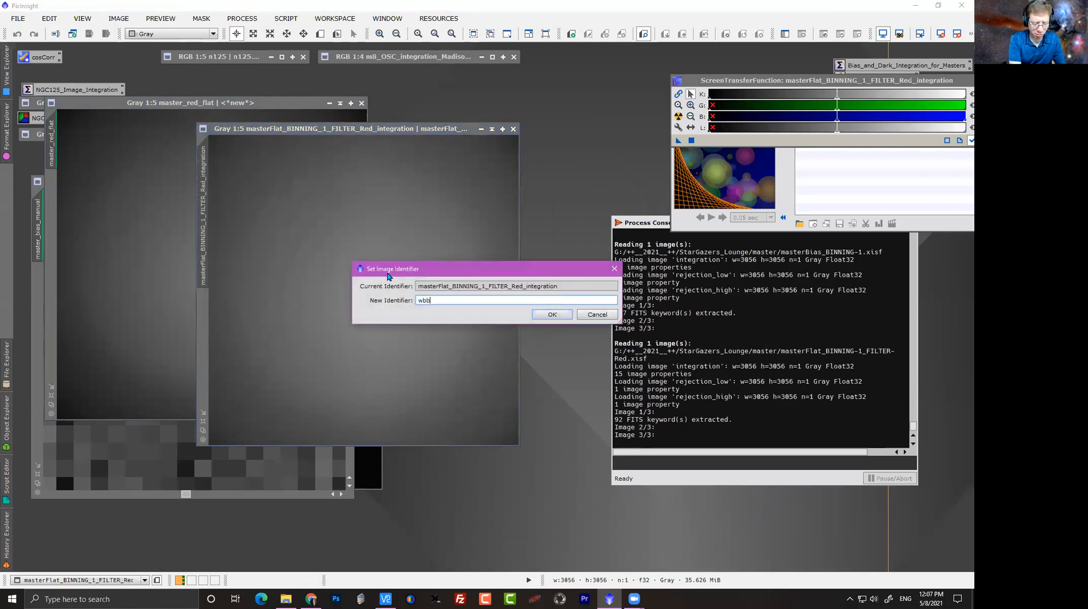
type("bp_red")
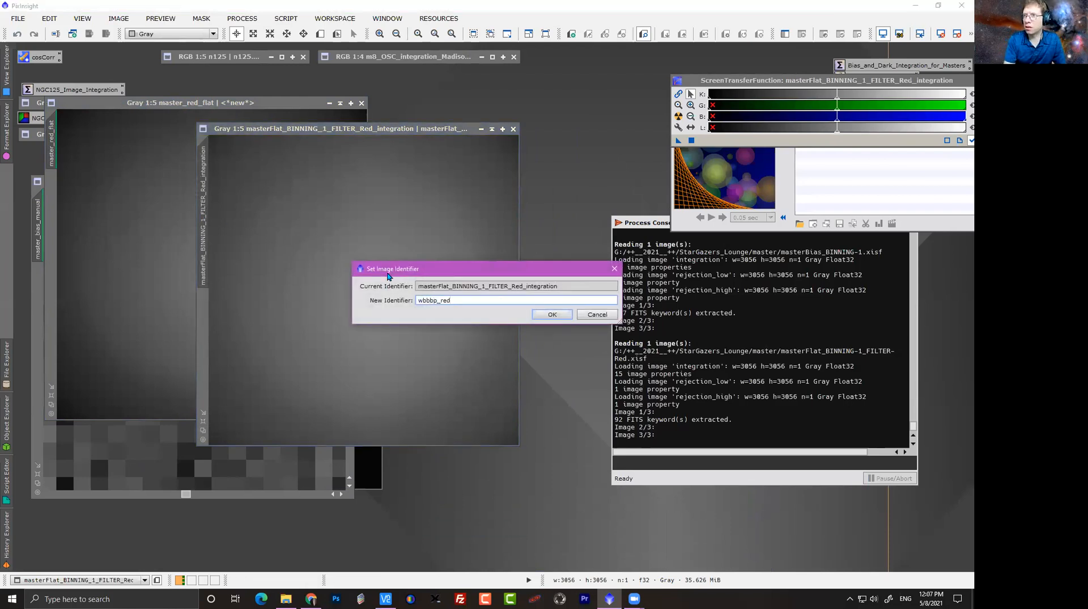
key("BackSpace")
key("BackSpace")
key("BackSpace")
key("BackSpace")
key("BackSpace")
key("BackSpace")
key("BackSpace")
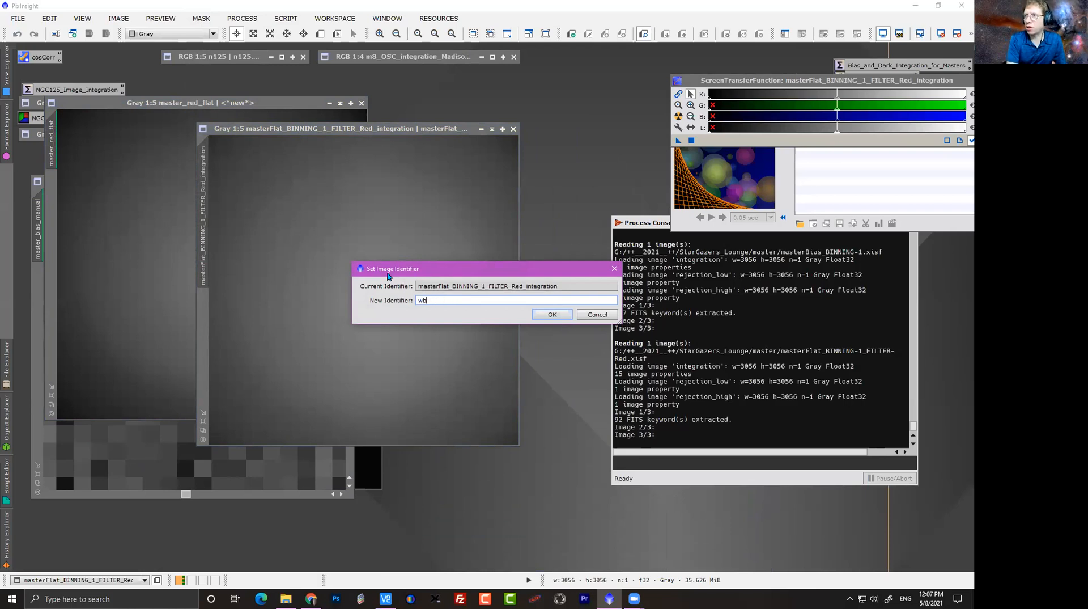
type("bp_red")
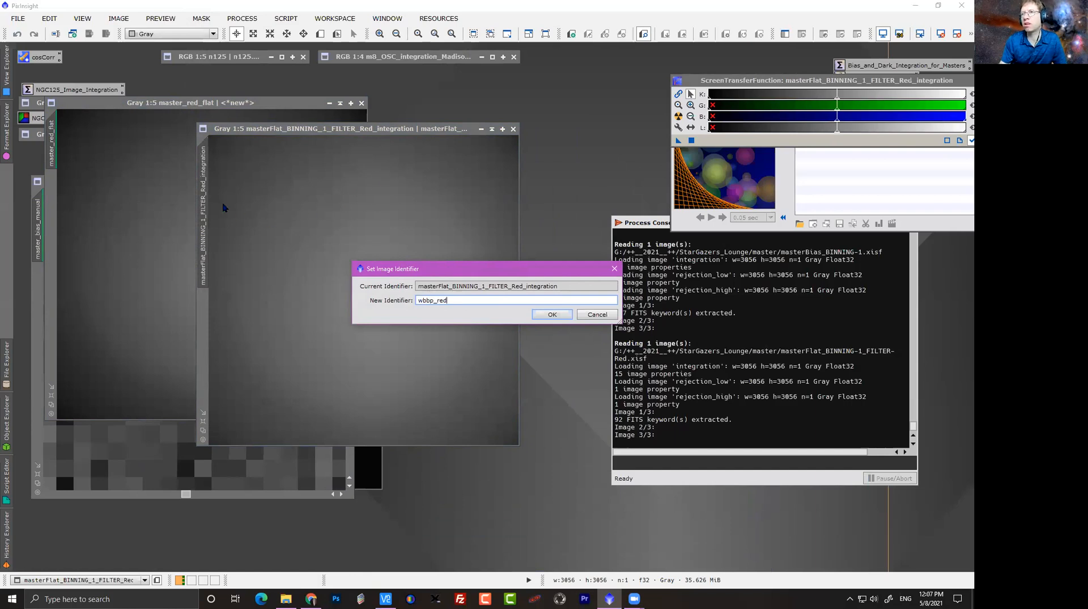
left_click(552, 314)
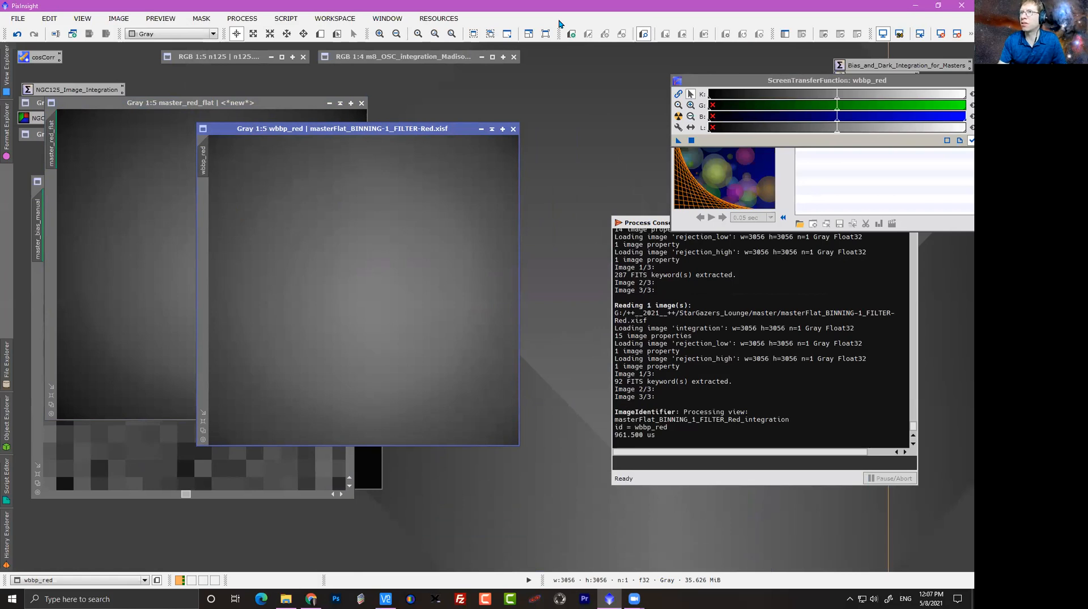
Open PixelMath and enter the RGB/K expression master_red_flat-wbpp_red +0.5.
left_click(242, 18)
mouse_move(270, 34)
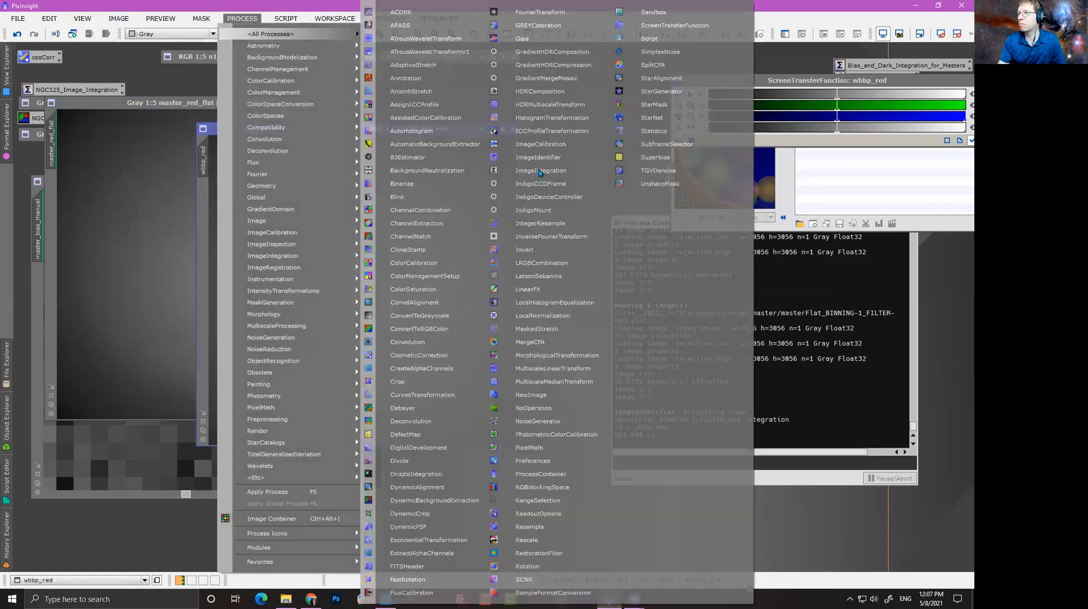
left_click(529, 447)
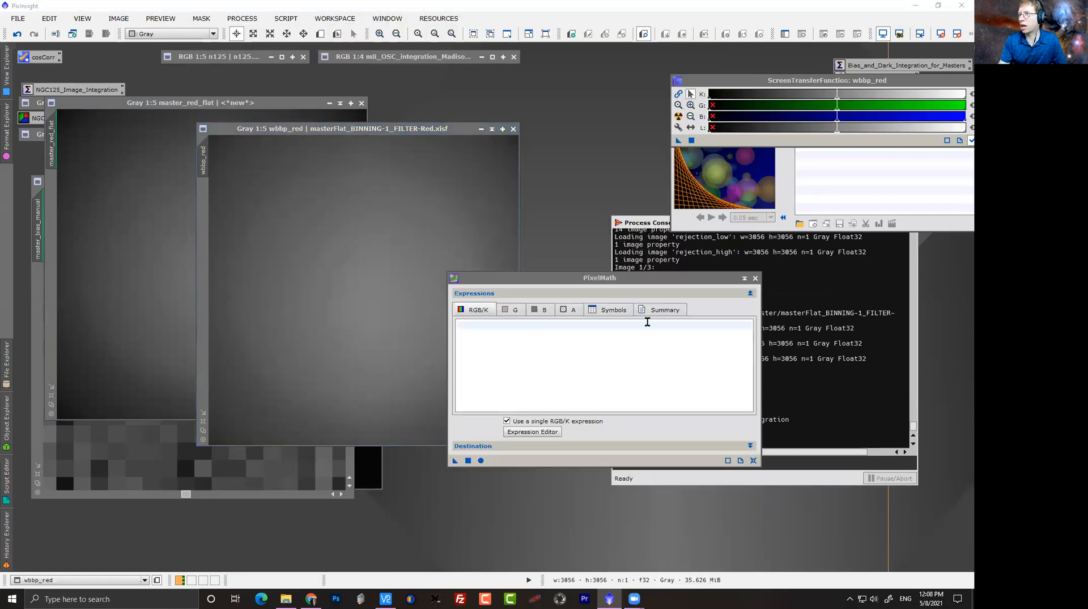
left_click(518, 330)
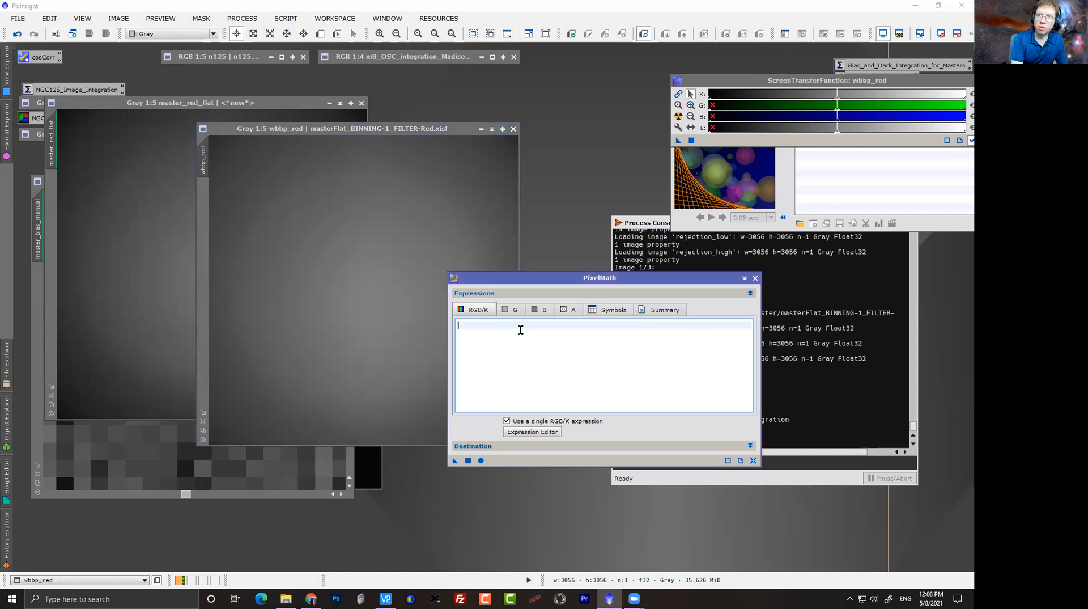
type("master_red_flat")
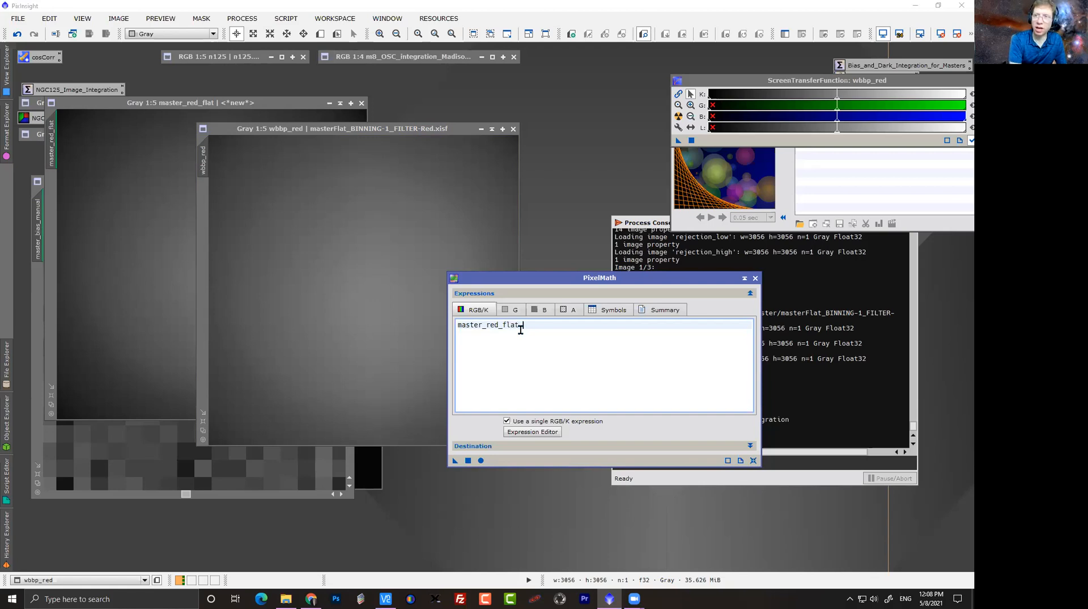
type("-wbp")
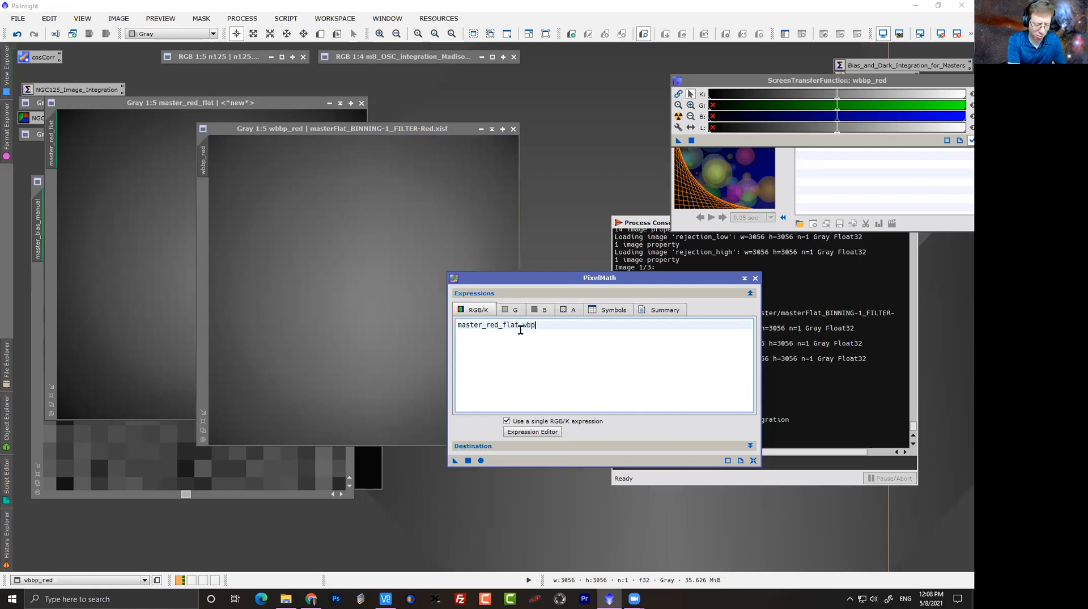
type("p_red +")
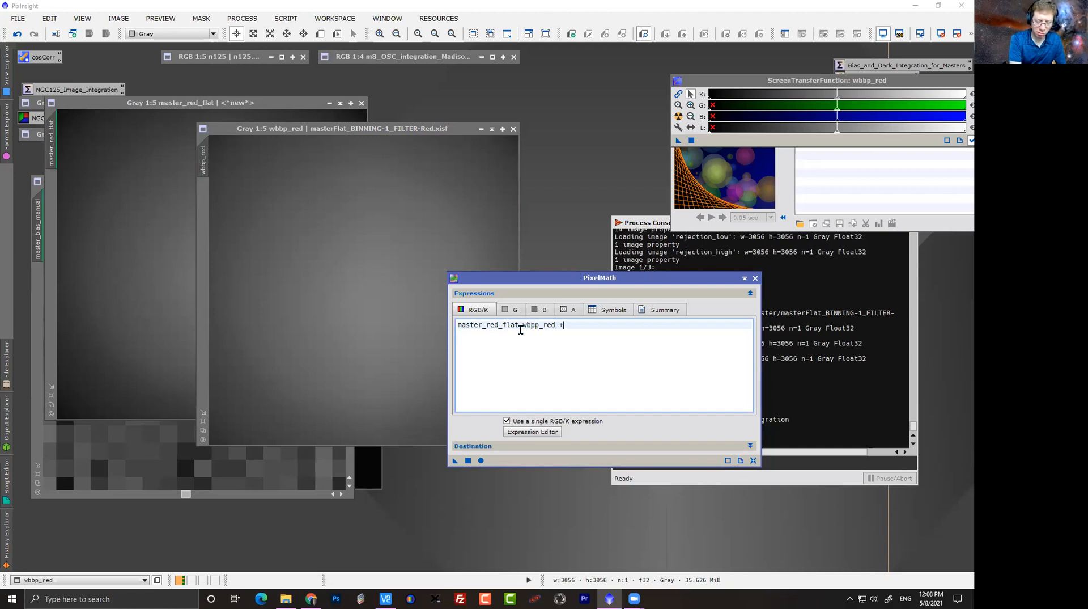
type("0.")
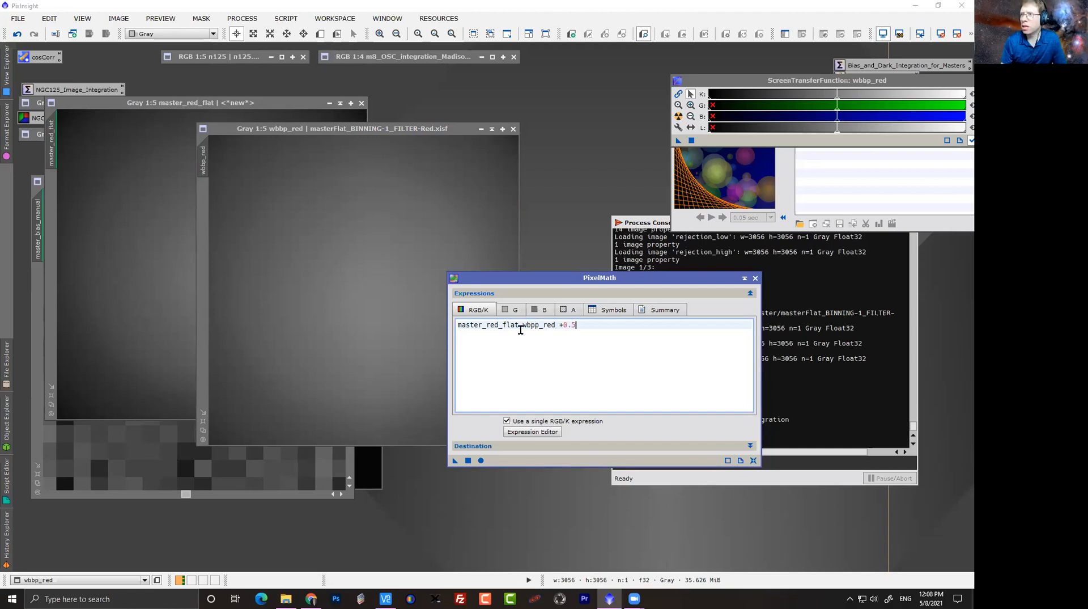
type("5")
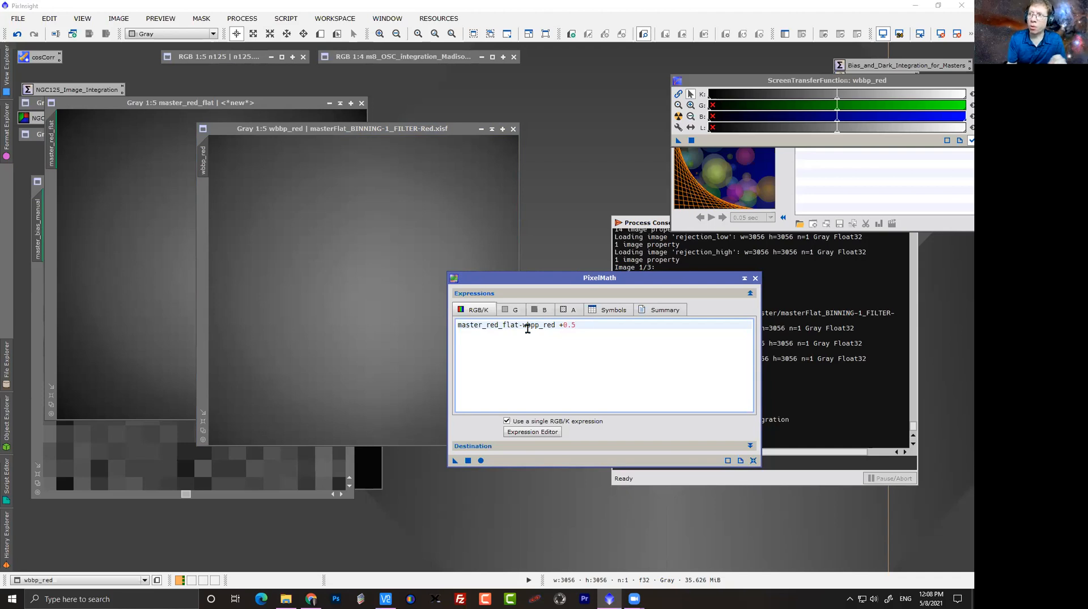
Set the PixelMath destination to create a new image and try to apply the expression to the wbbp_red image.
left_click_drag(555, 323, 479, 318)
left_click_drag(576, 326, 559, 326)
left_click(488, 447)
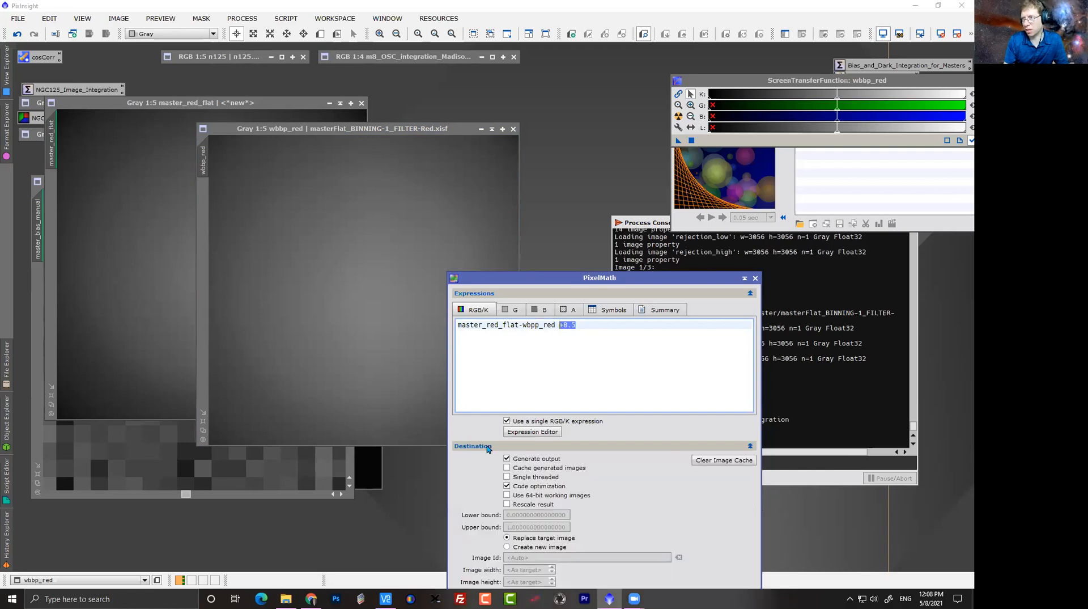
left_click_drag(526, 285, 535, 178)
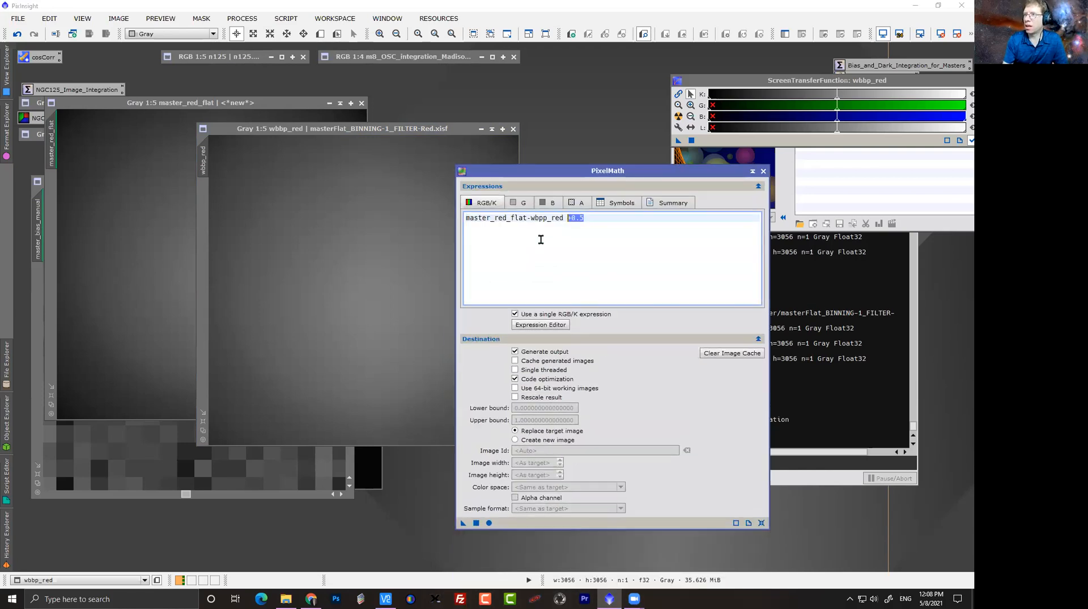
left_click(516, 439)
left_click_drag(536, 178, 579, 106)
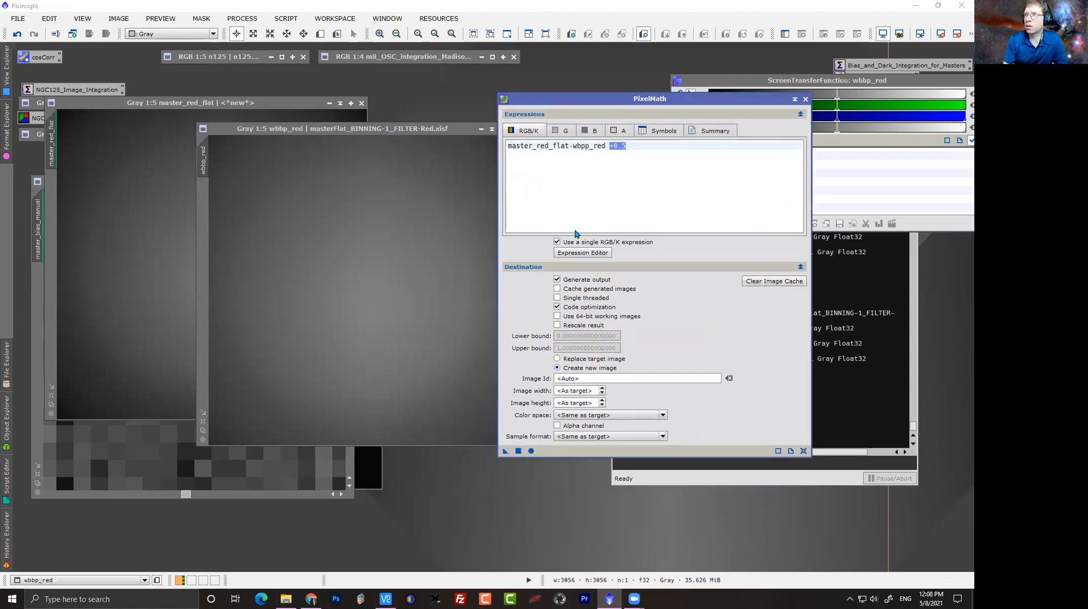
left_click_drag(505, 450, 427, 381)
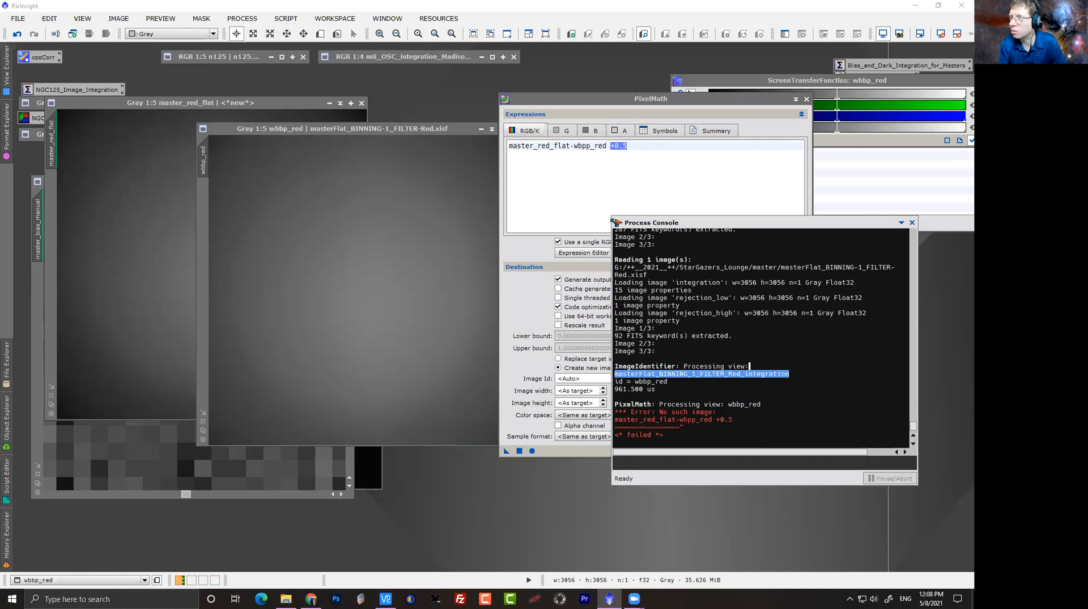
Correct the second identifier so the expression reads master_red_flat- wbbp_red +0.5, and execute PixelMath.
left_click(581, 186)
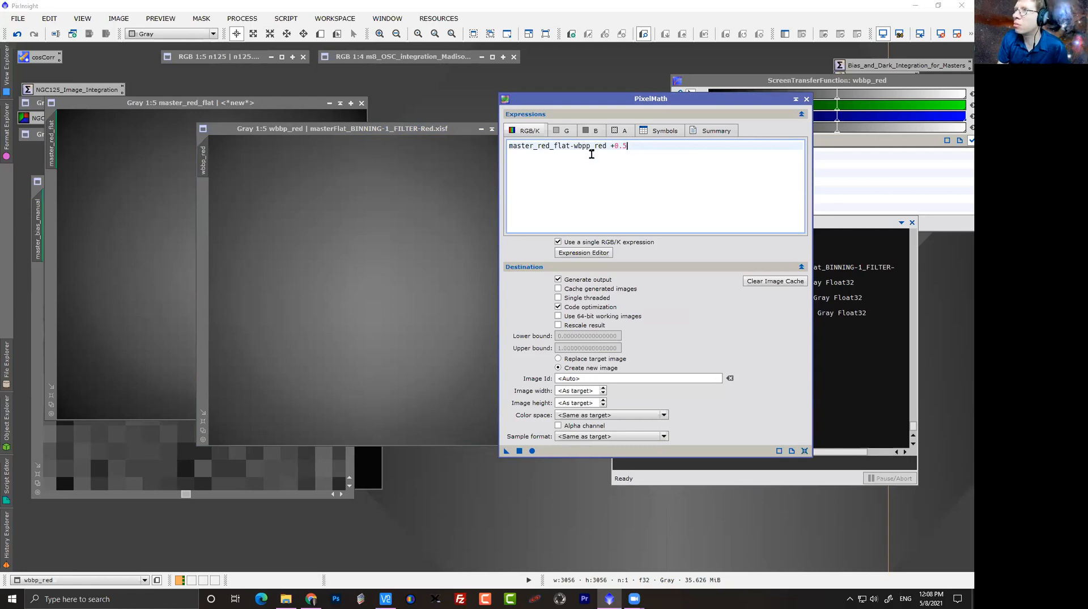
left_click(571, 146)
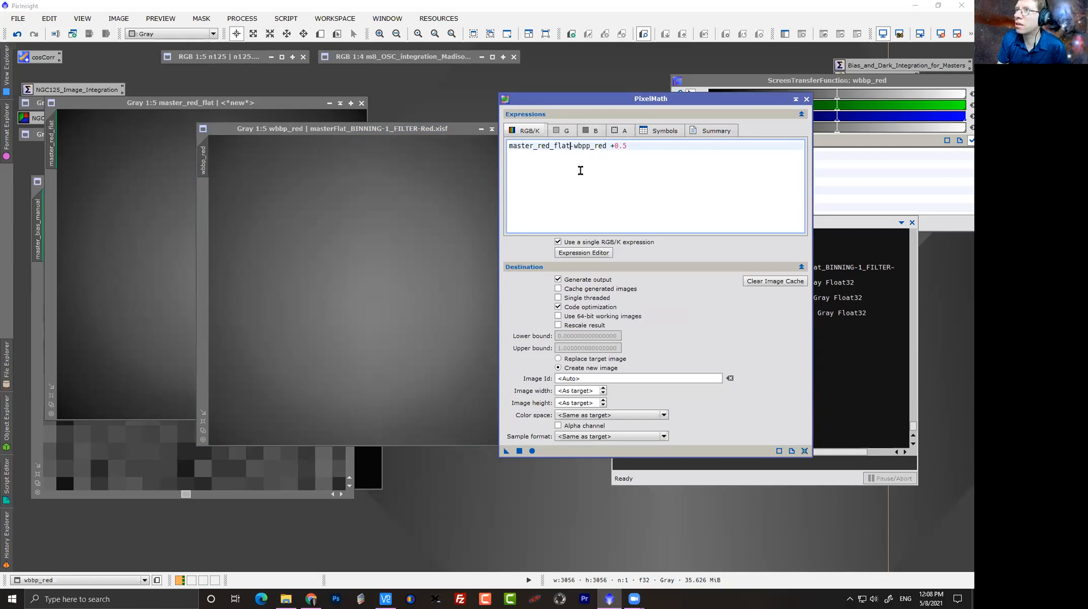
key("Right")
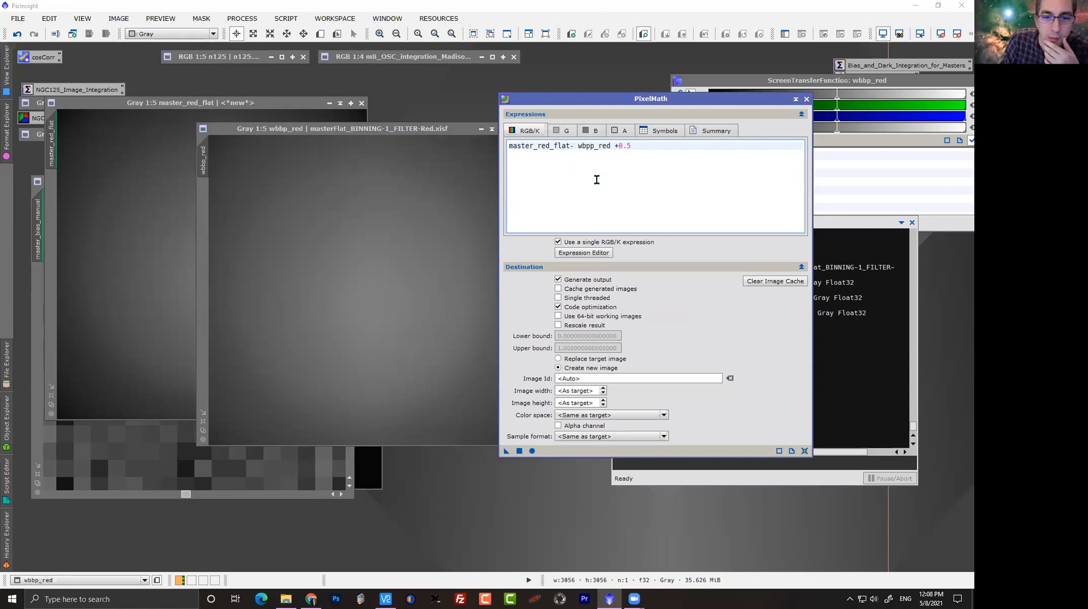
key("BackSpace")
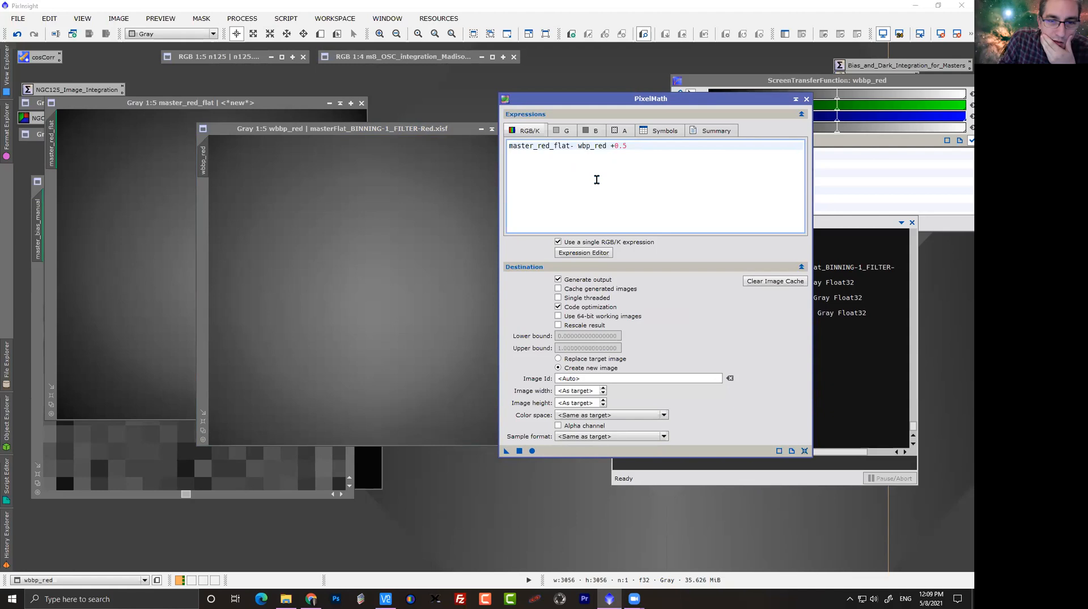
type("b")
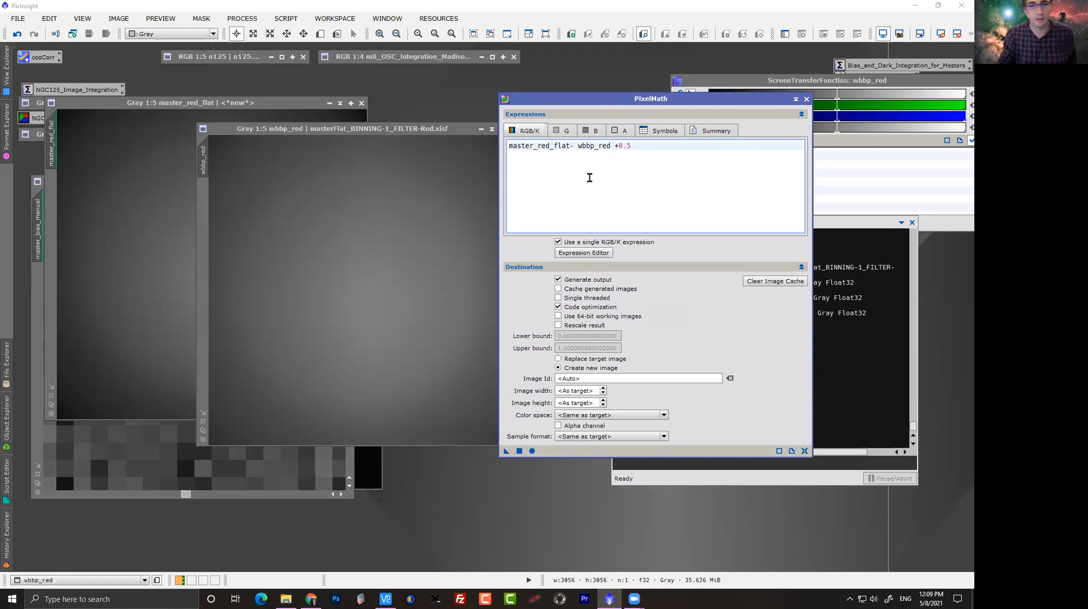
left_click(519, 451)
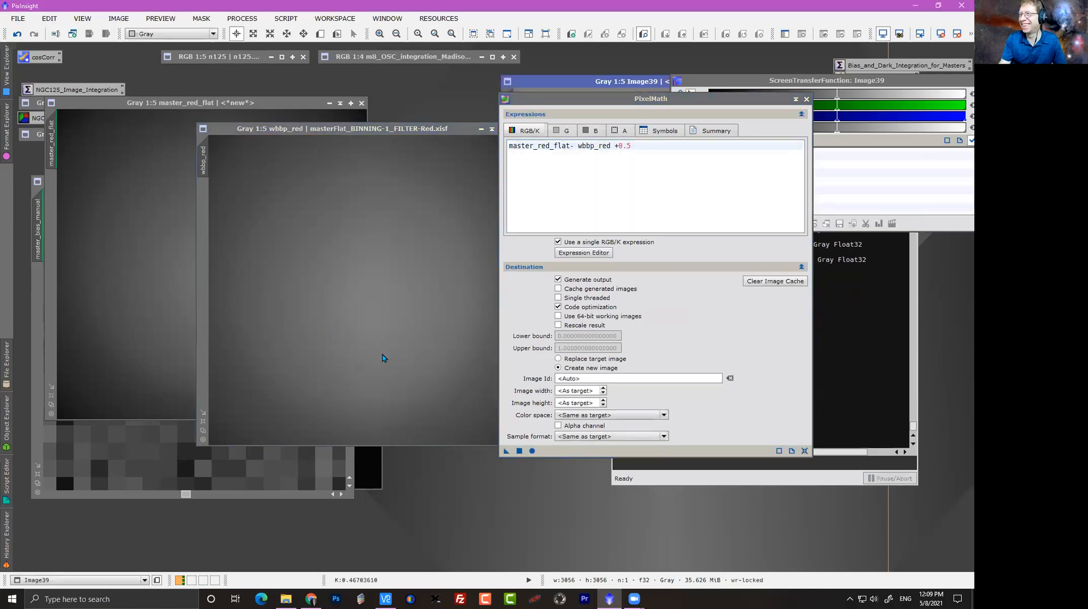
left_click(863, 302)
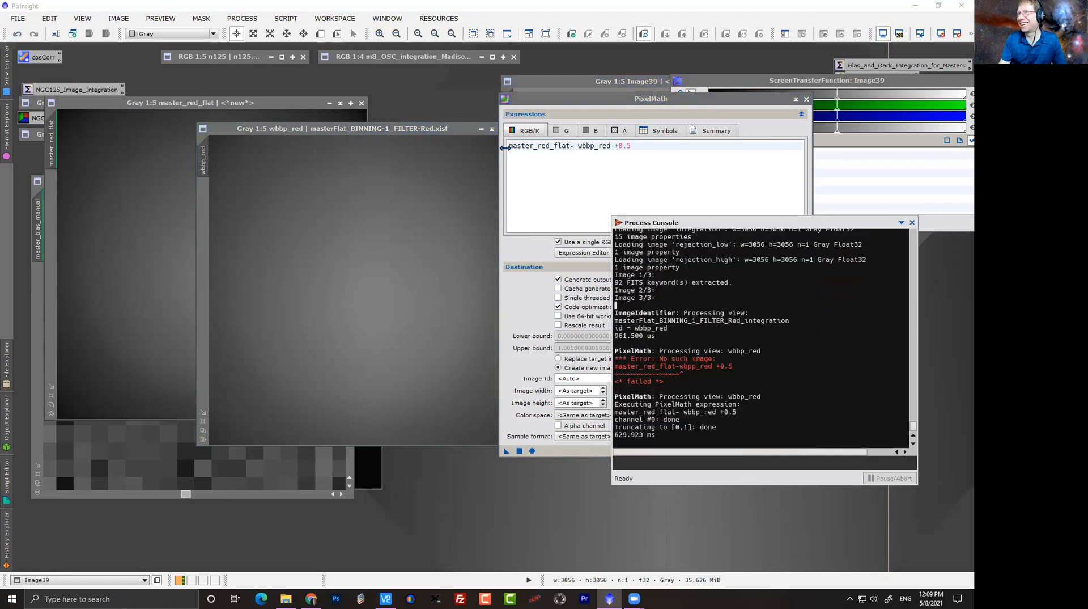
Move PixelMath aside, place the new difference image over the red flats and examine its pixels up close.
left_click_drag(564, 103, 650, 132)
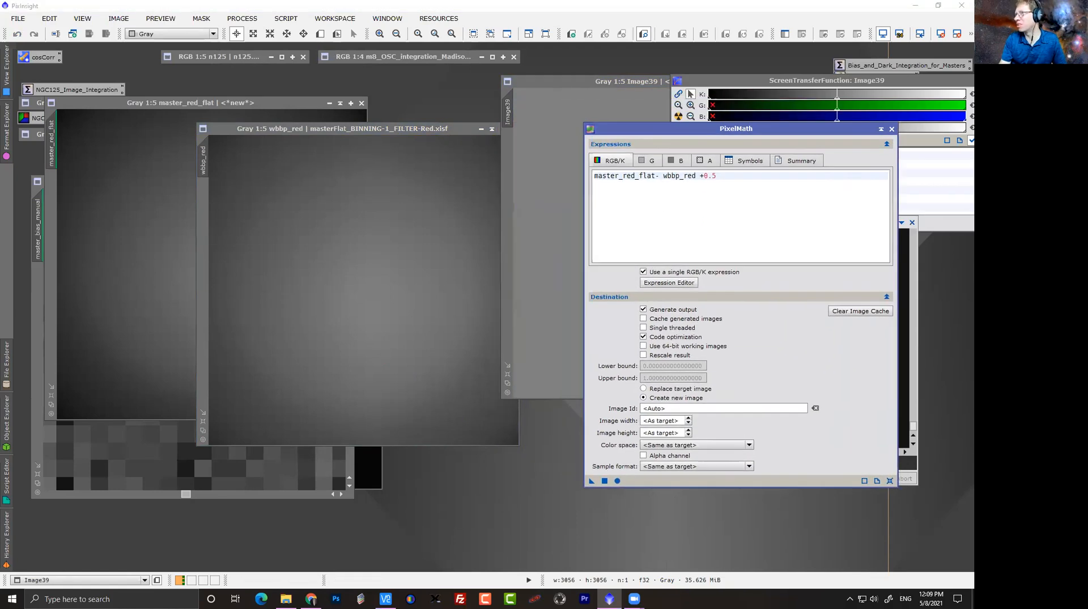
left_click_drag(595, 81, 195, 143)
left_click_drag(275, 261, 227, 297)
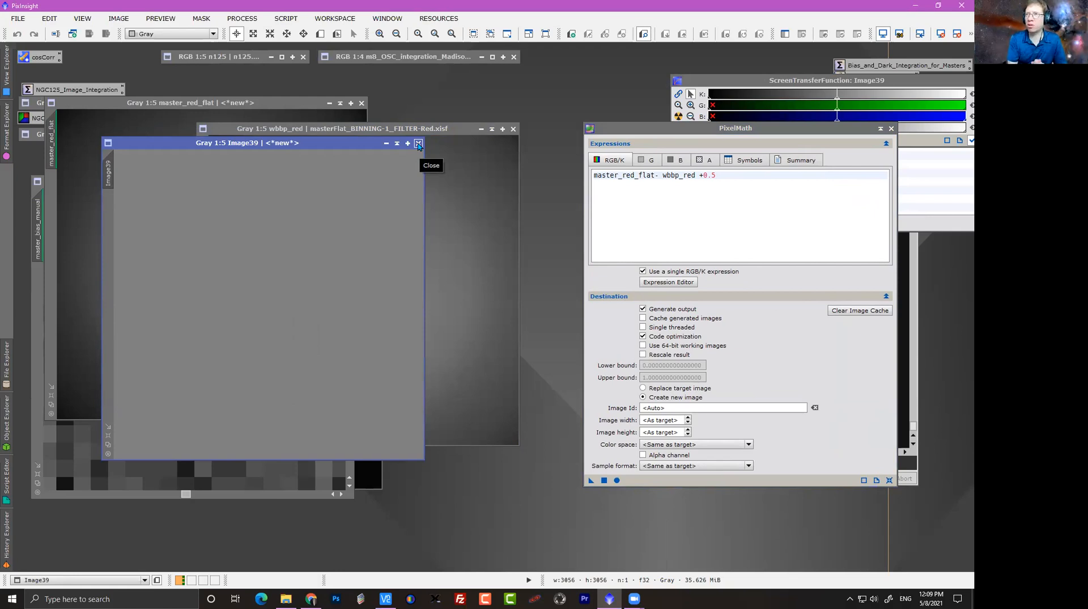
scroll(307, 260, "up", 5)
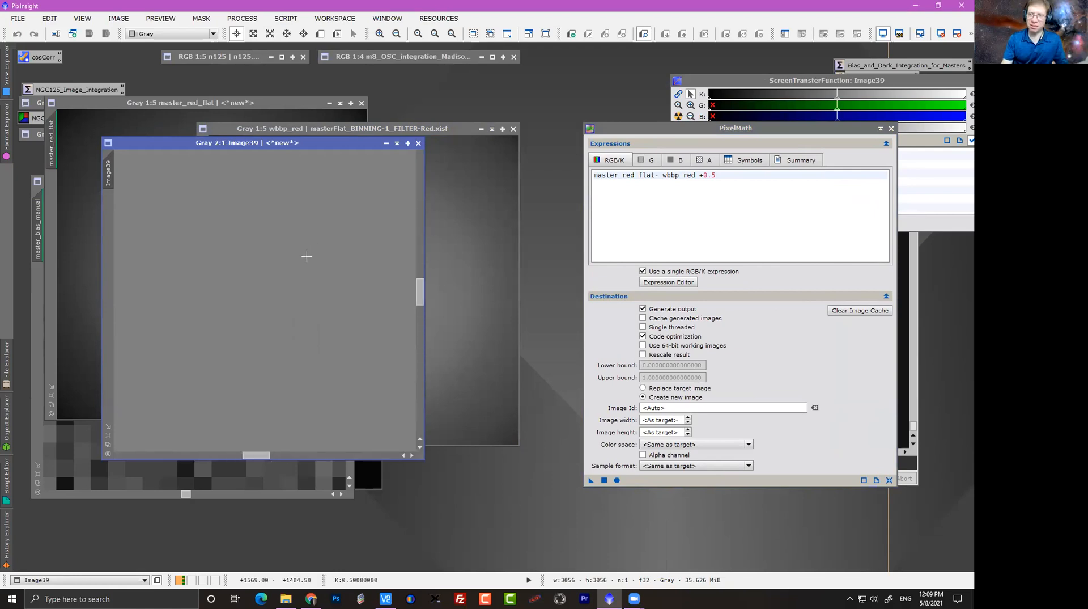
Close the wbbp_red, difference, master_red_flat, master_bias_manual and master_dark_manual images, close PixelMath and reposition ScreenTransferFunction.
left_click(347, 129)
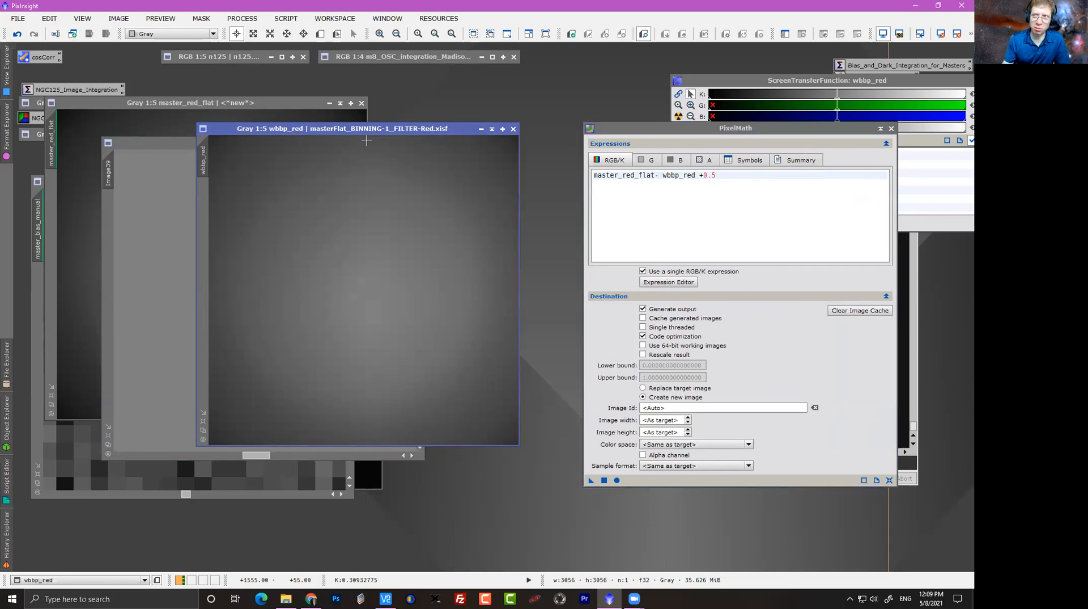
left_click(514, 129)
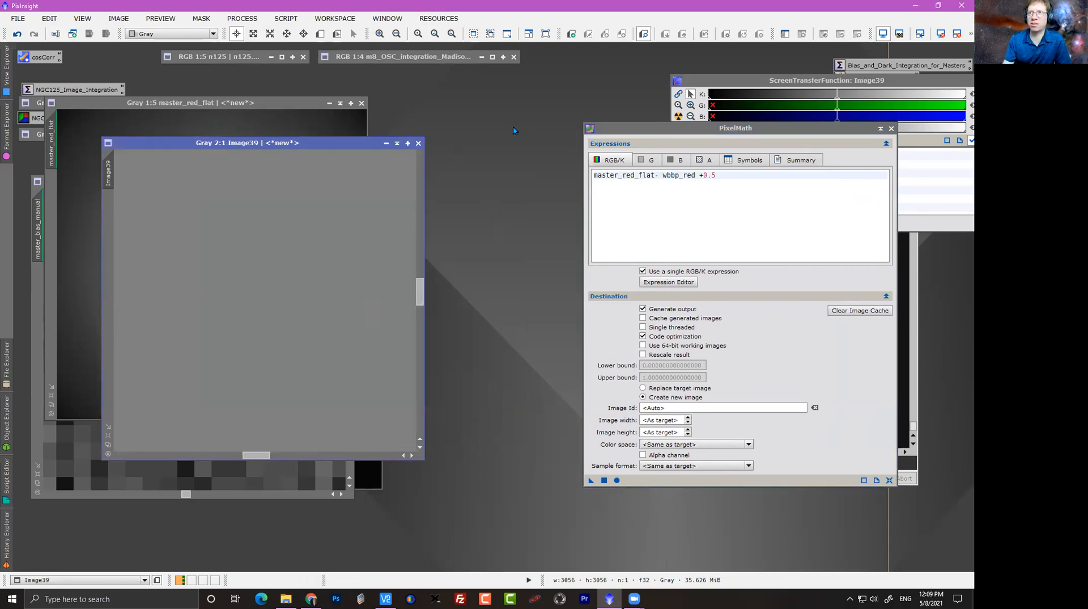
left_click(418, 143)
left_click(361, 103)
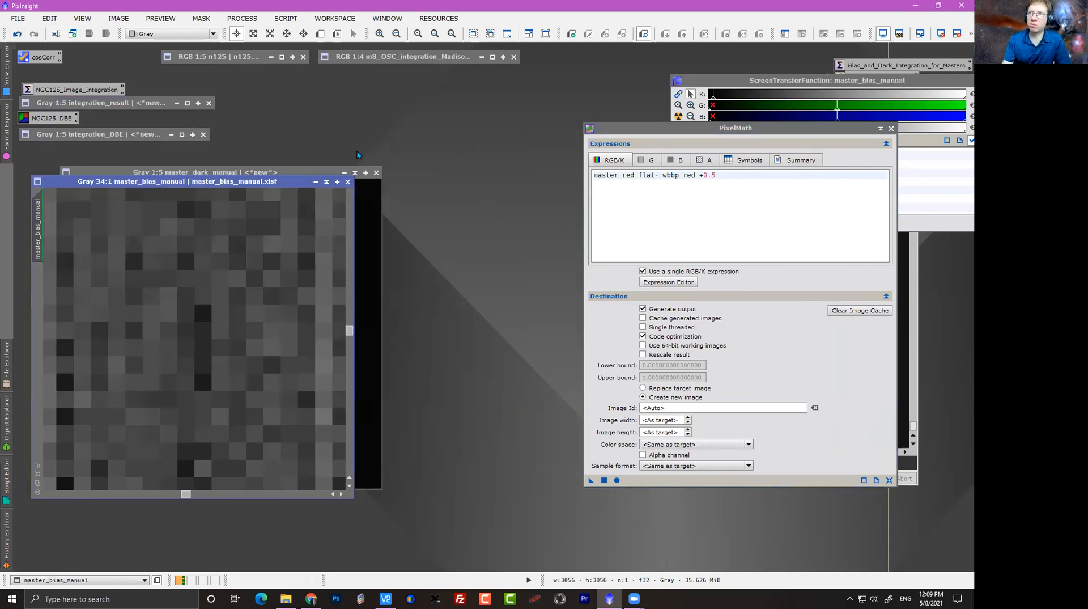
left_click(349, 179)
left_click(376, 172)
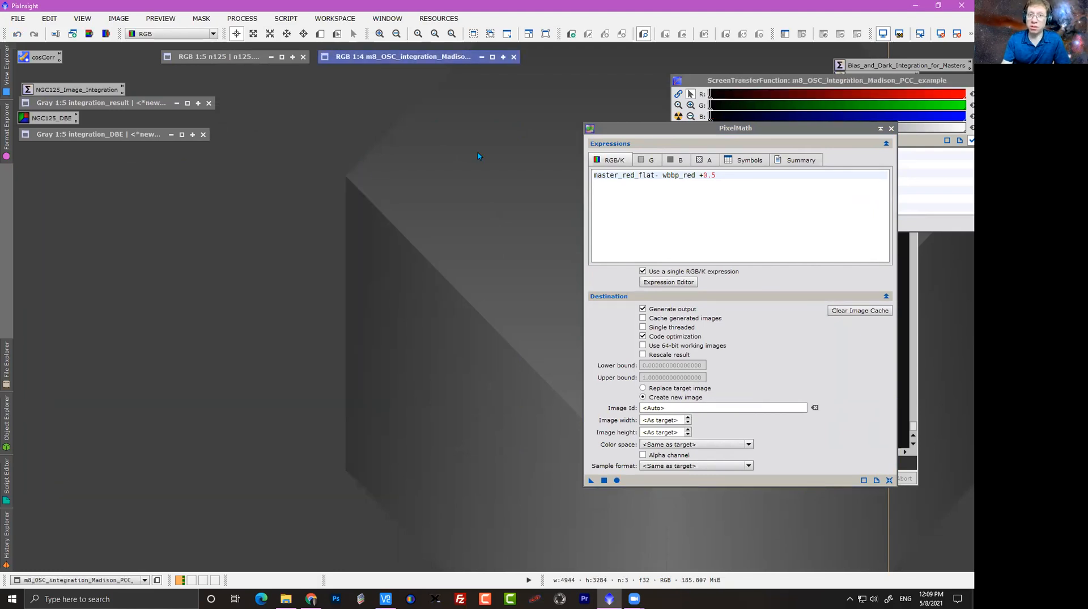
left_click(891, 129)
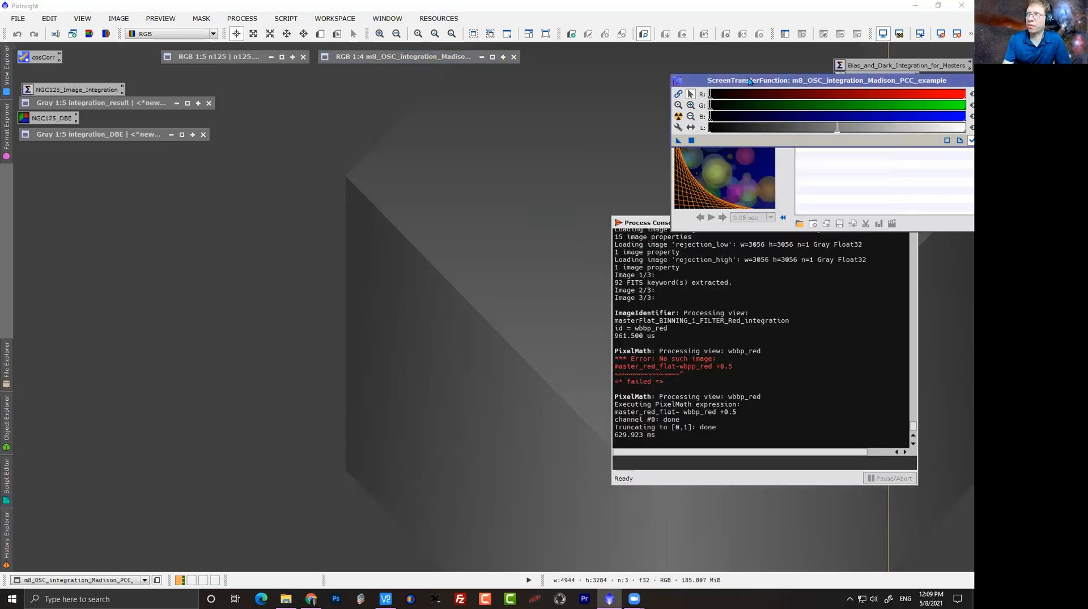
left_click_drag(727, 145, 688, 120)
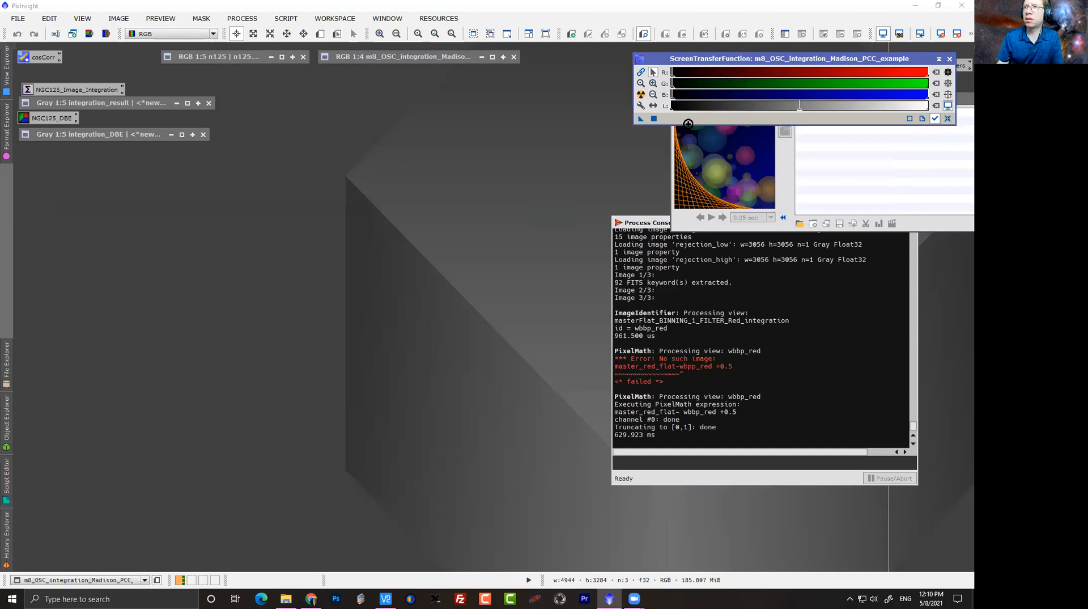
Launch the WeightedBatchPreprocessing script and move its window clear of the ScreenTransferFunction controls.
left_click(241, 18)
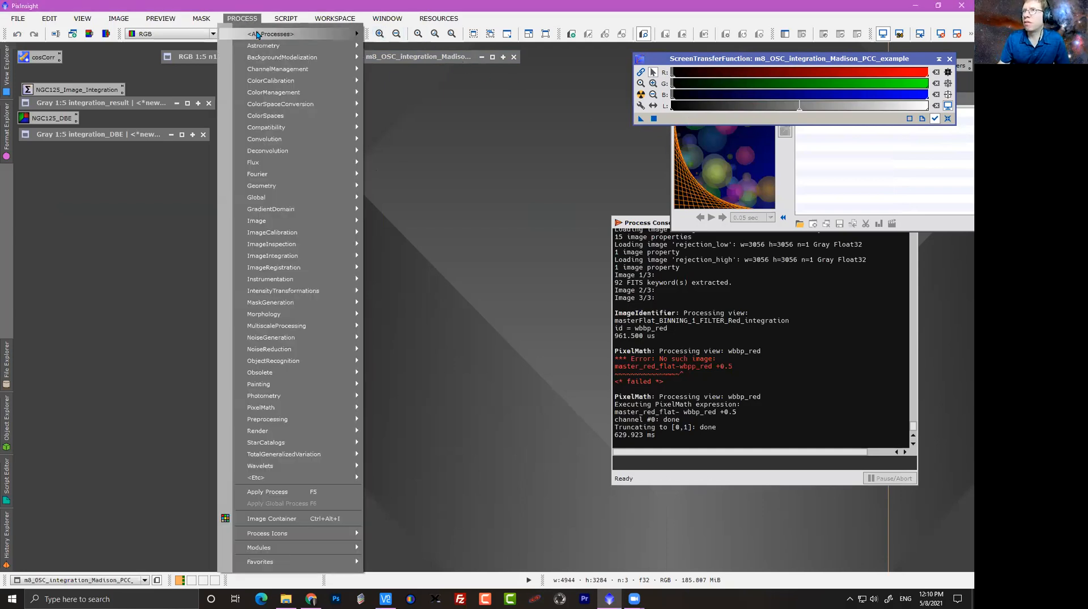
mouse_move(257, 34)
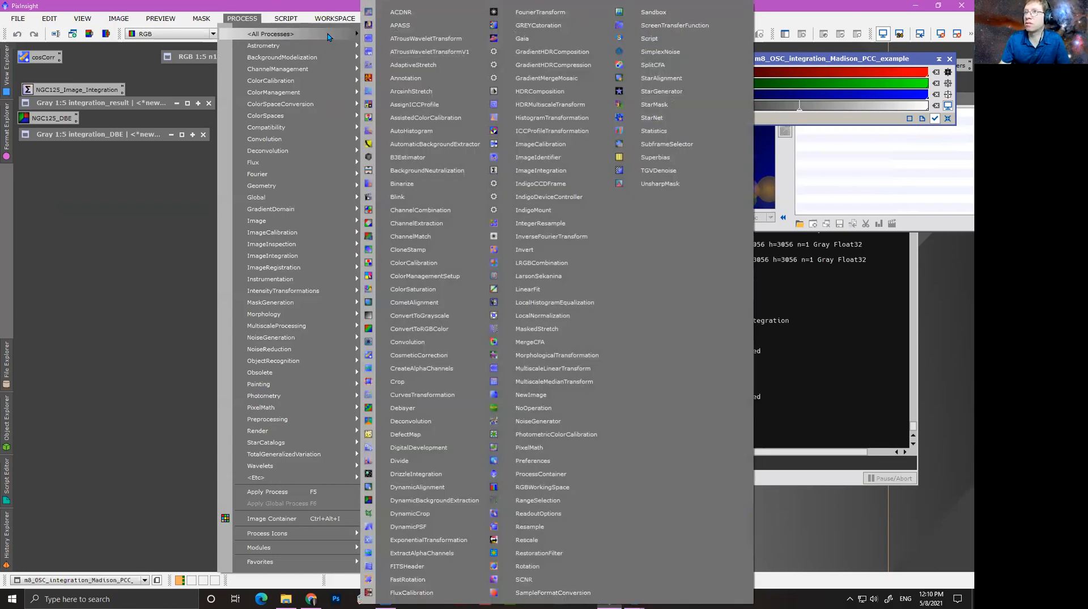
mouse_move(286, 18)
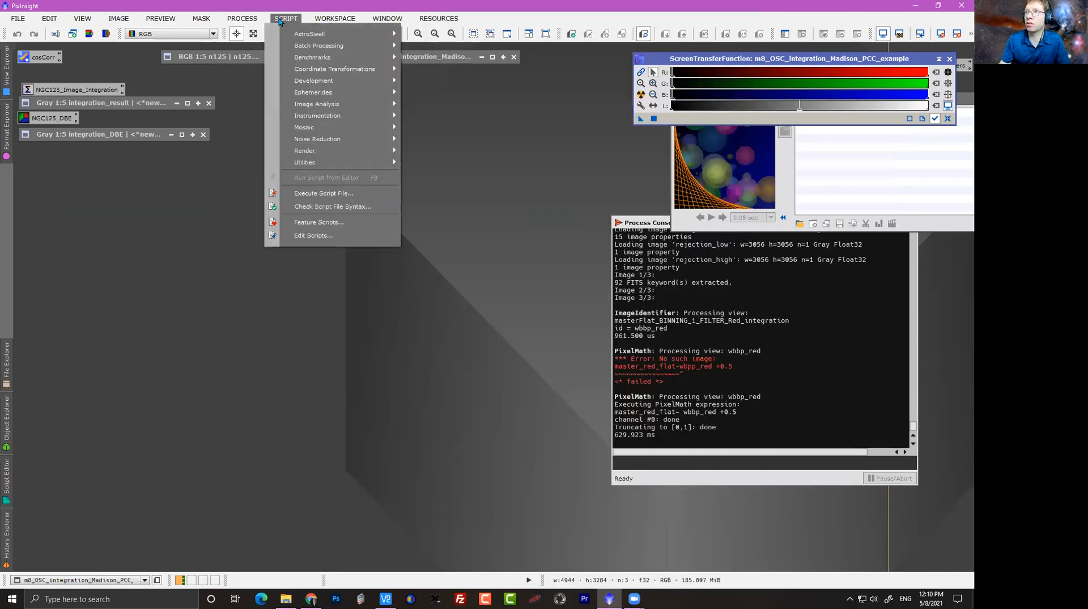
mouse_move(366, 45)
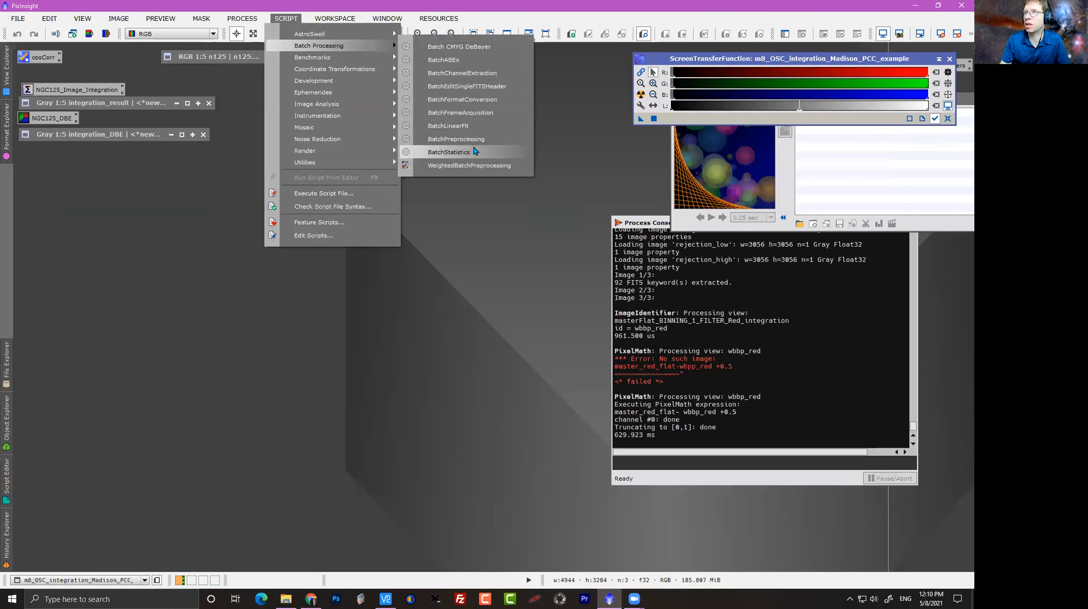
left_click(469, 165)
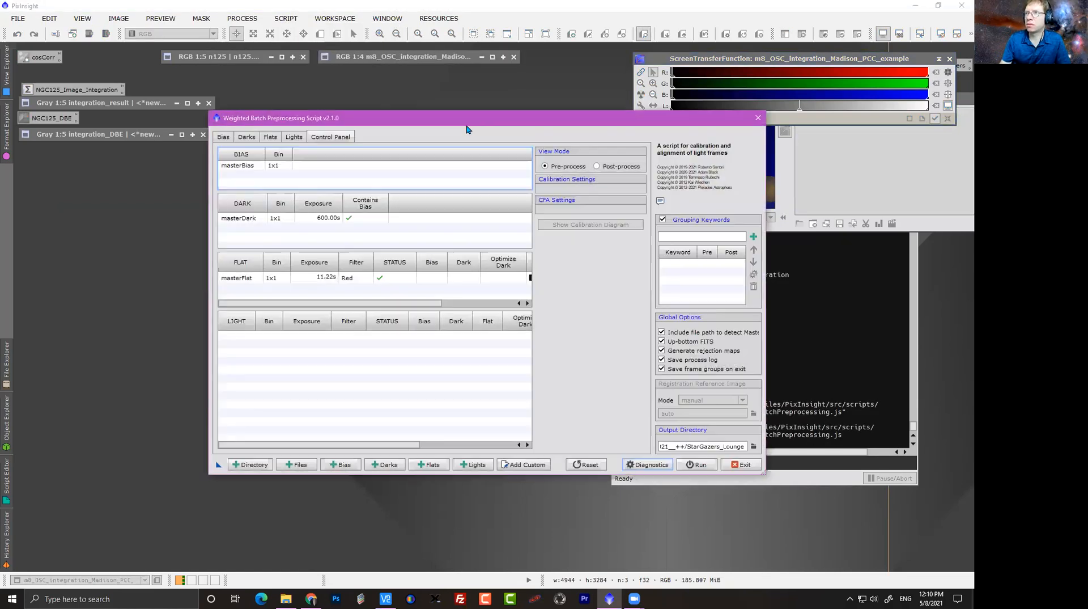
left_click_drag(280, 118, 224, 82)
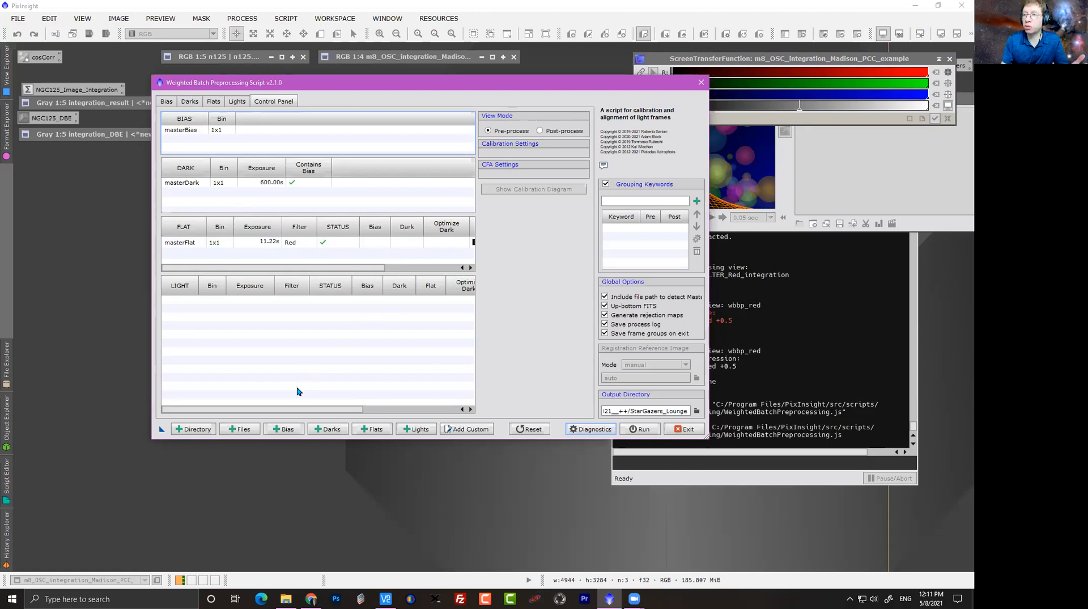
Start adding image files to the script and browse to the ldn146 folder inside ++__2021__++.
left_click(249, 431)
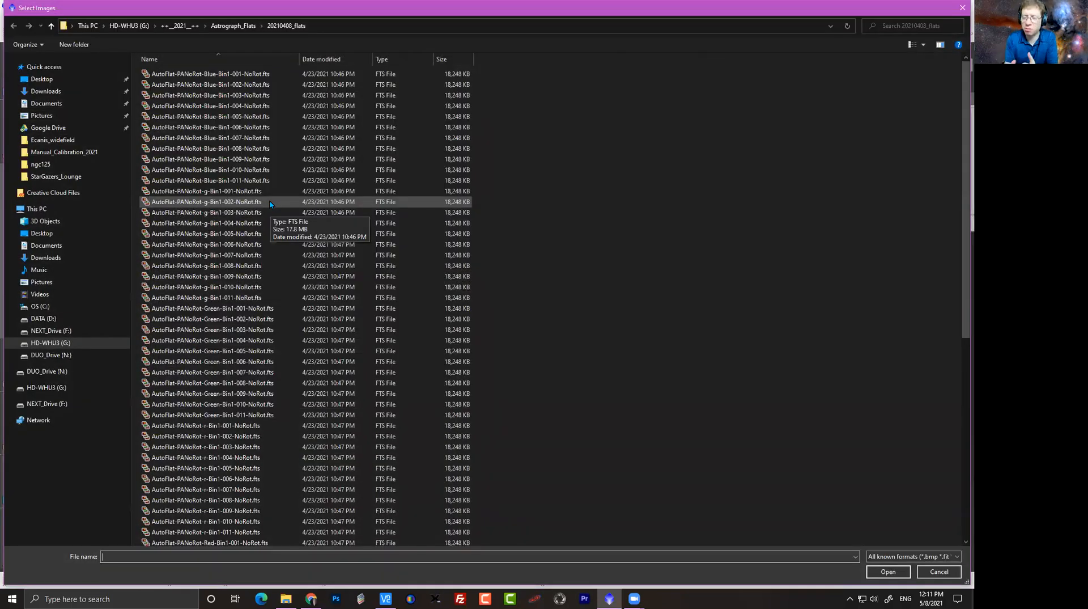
scroll(250, 168, "down", 2)
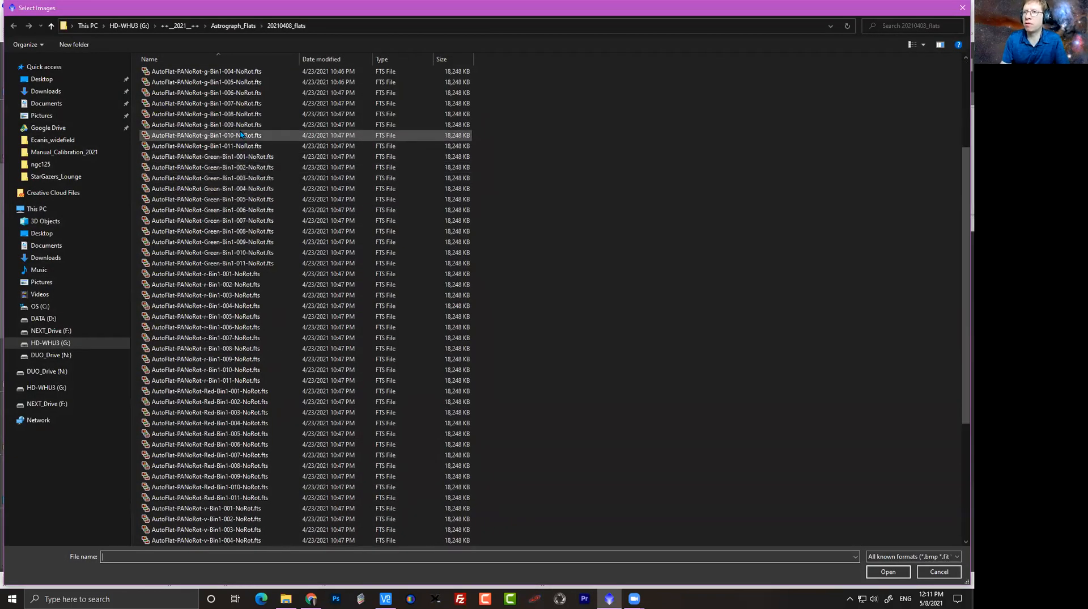
left_click(183, 28)
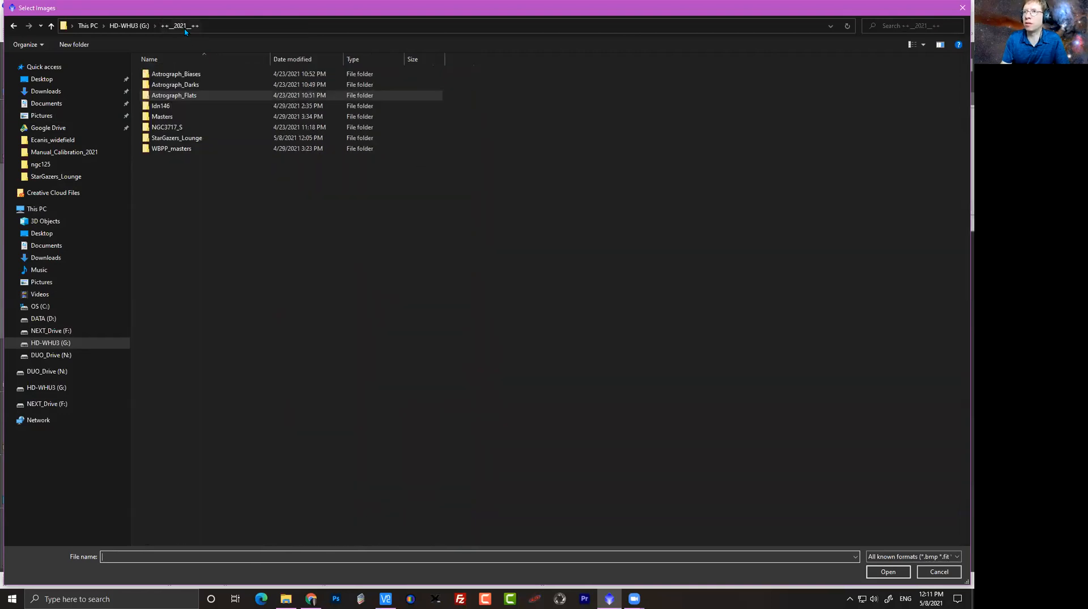
double_click(183, 107)
scroll(219, 158, "down", 5)
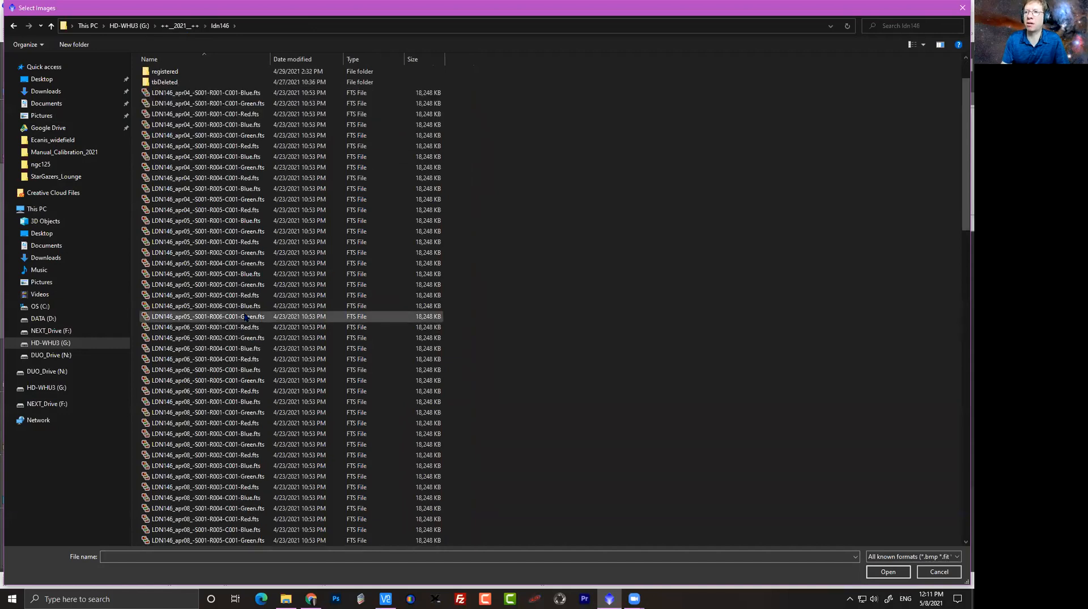
left_click(220, 157)
scroll(284, 391, "down", 6)
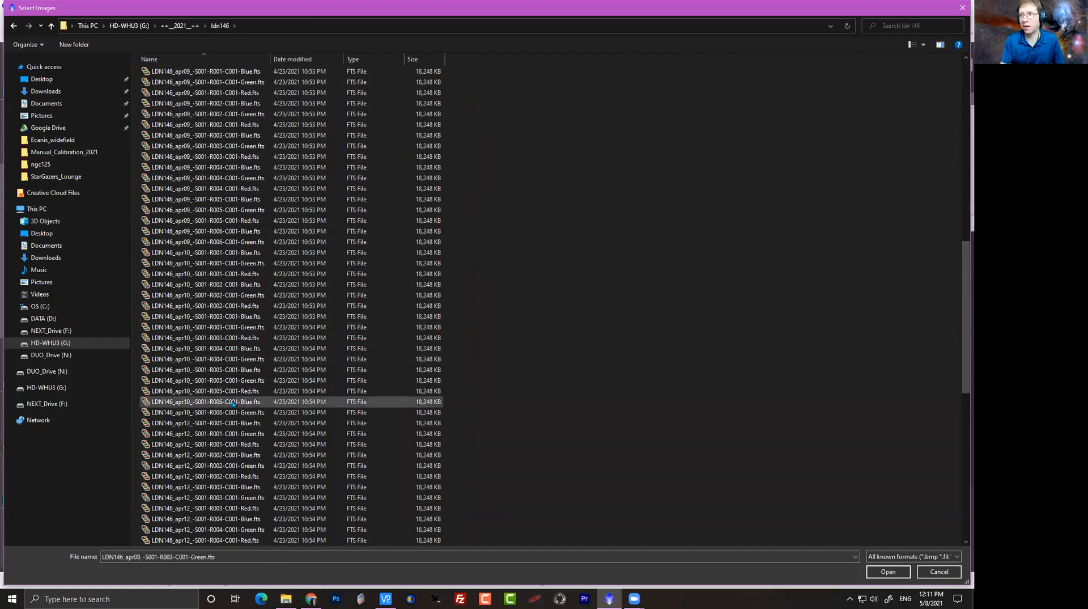
left_click(284, 391, "shift")
left_click(283, 316)
scroll(200, 157, "up", 15)
scroll(200, 157, "up", 3)
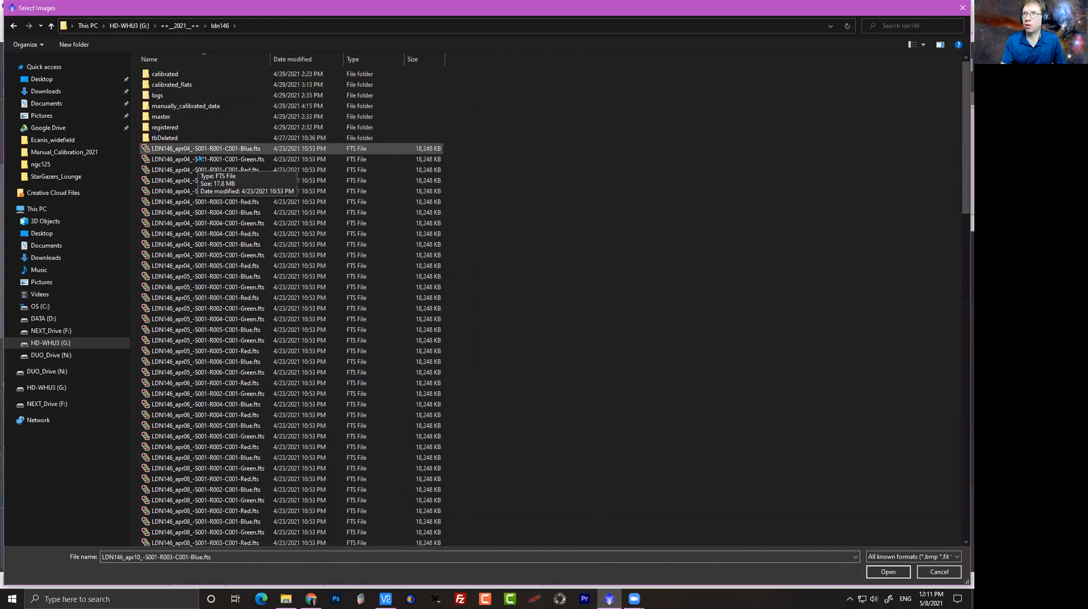
Add the light frames from LDN146_apr04_-S001-R001-C001-Blue.fts through LDN146_apr19_-S001-R004-C001-Blue.fts.
left_click(201, 151)
scroll(229, 338, "down", 6)
scroll(229, 338, "down", 20)
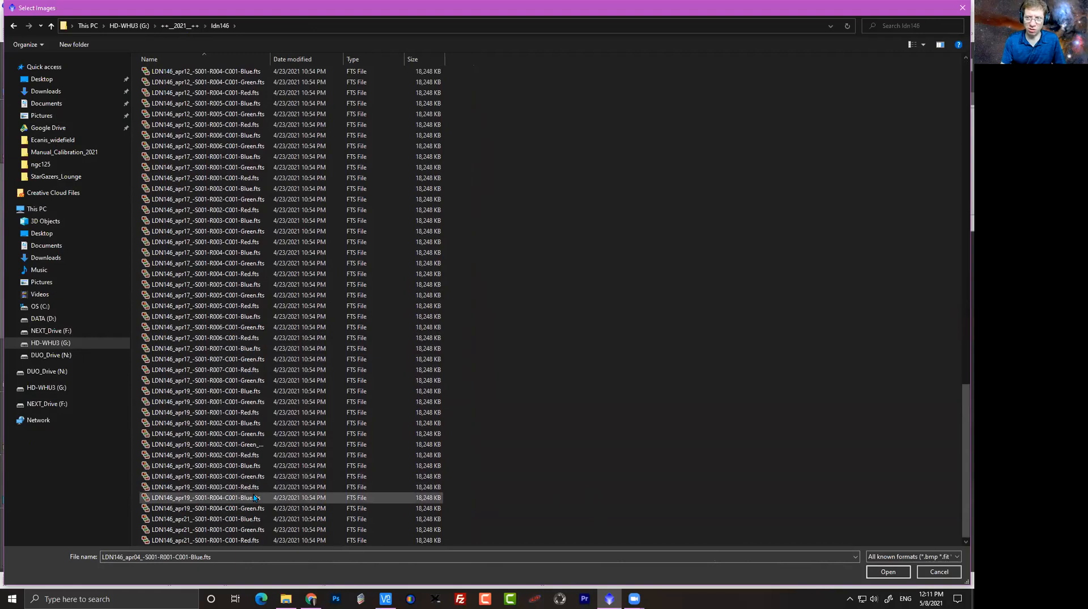
left_click(255, 498, "shift")
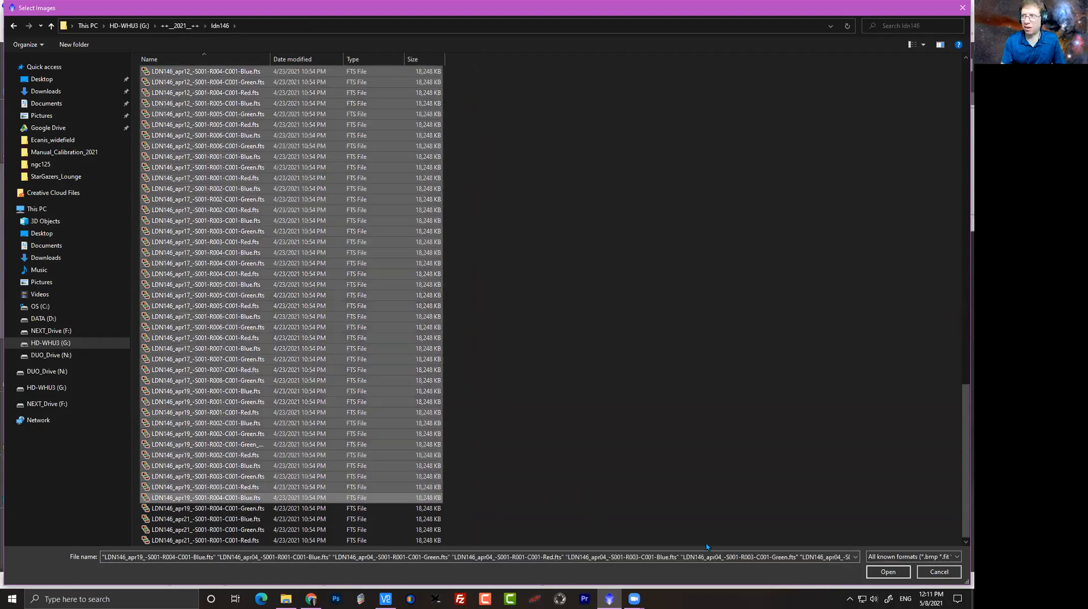
left_click(888, 571)
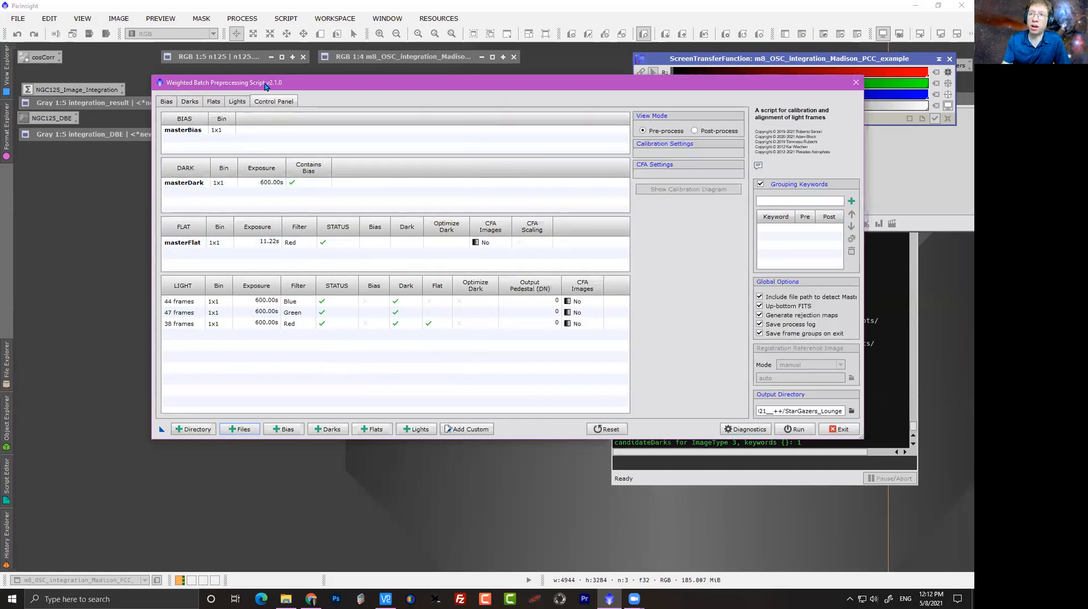
Move the script window clear of ScreenTransferFunction, and remove the master bias and the 600 s master dark from their frame lists.
left_click_drag(264, 86, 224, 131)
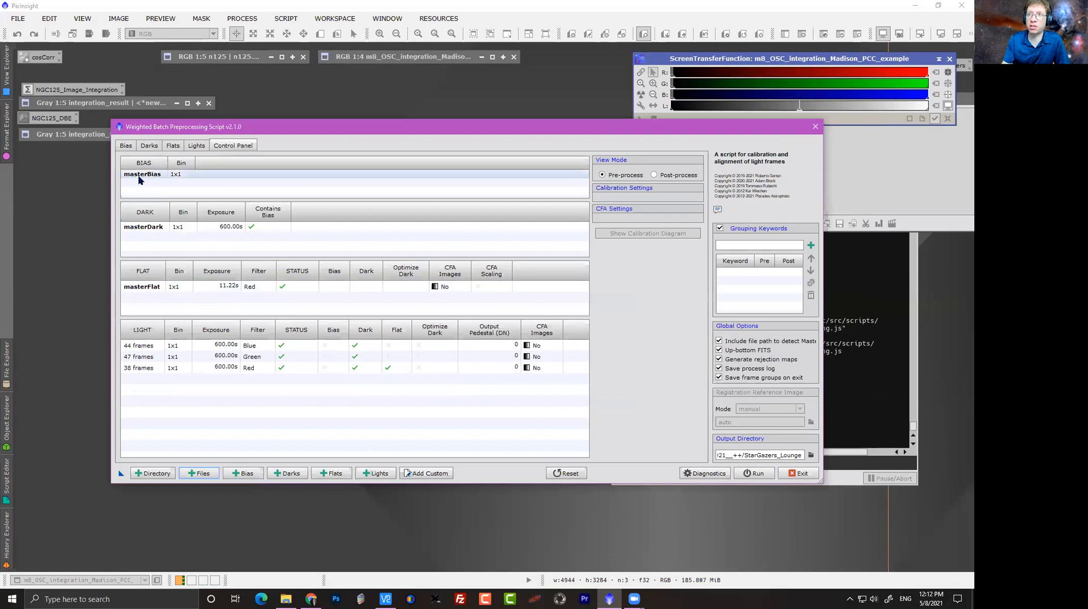
left_click(128, 145)
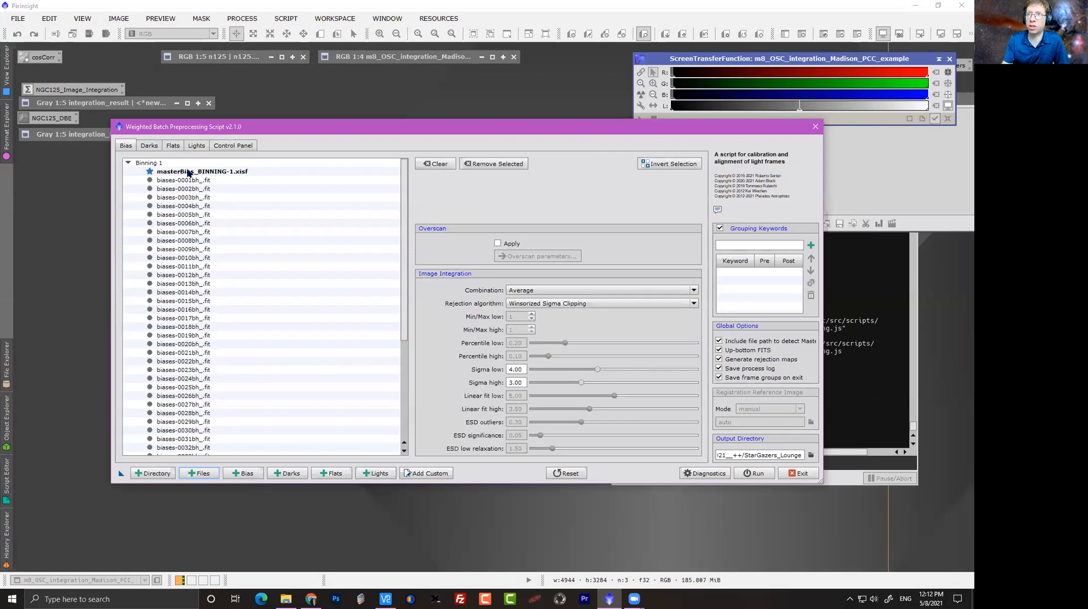
left_click(224, 171)
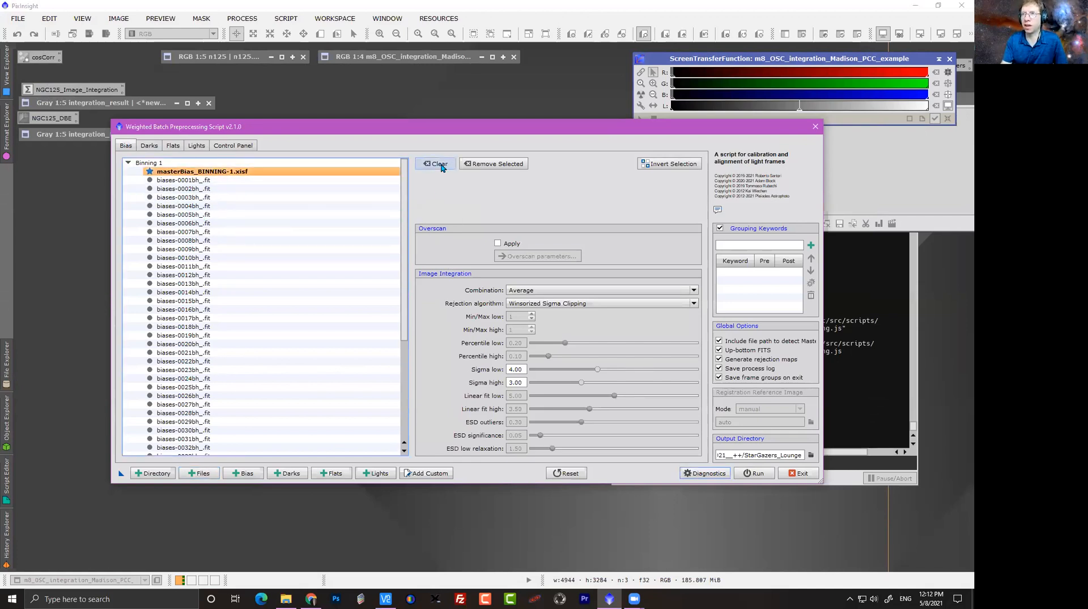
left_click(479, 164)
left_click(150, 146)
left_click(255, 180)
left_click(479, 164)
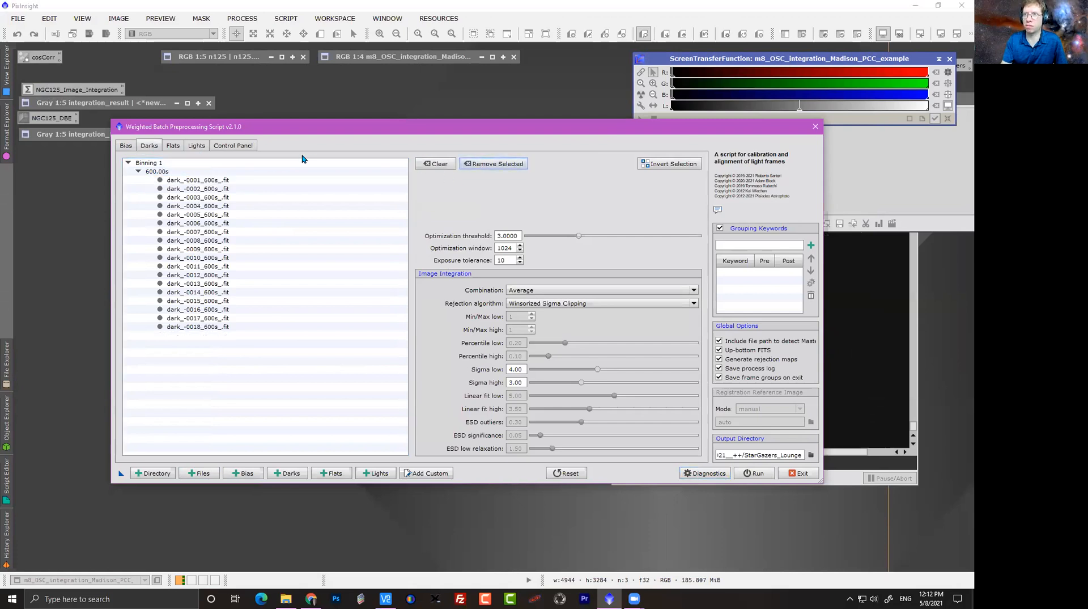
Remove masterFlat_BINNING-1_FILTER-Red.xisf from the flat frames and return to the overview of all frame groups.
left_click(172, 145)
left_click(284, 188)
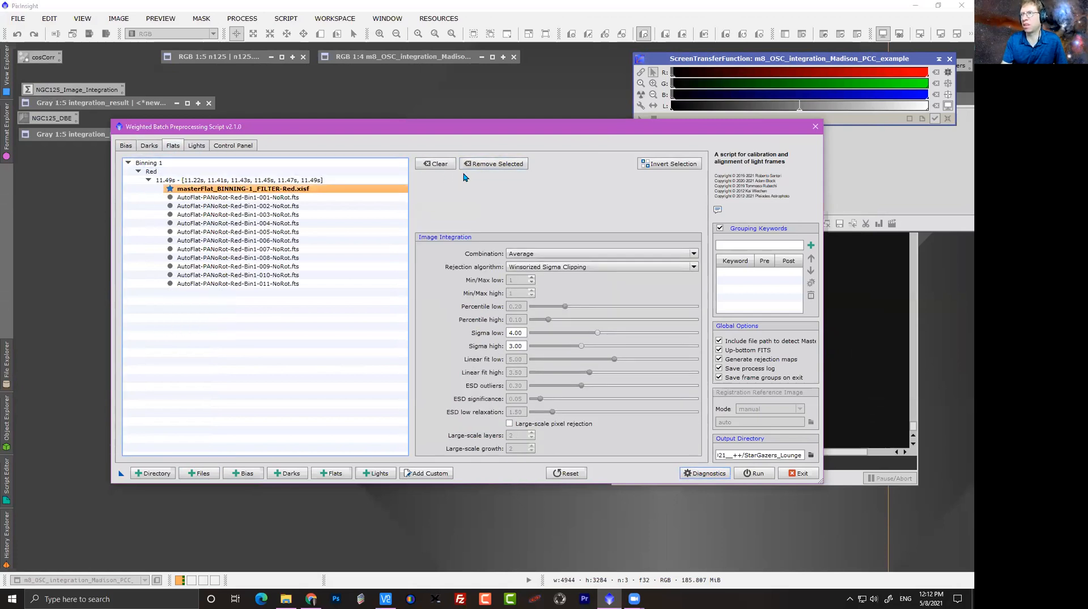
left_click(478, 164)
left_click(233, 146)
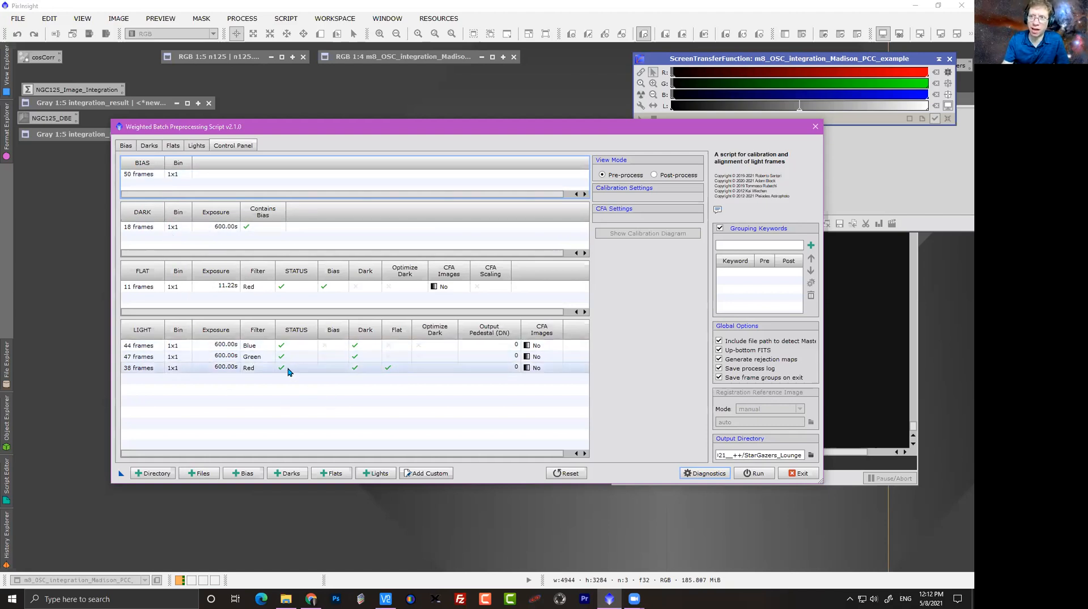
Check which calibration frames are matched to the Blue lights, the Red lights and the Red flats.
left_click(281, 345)
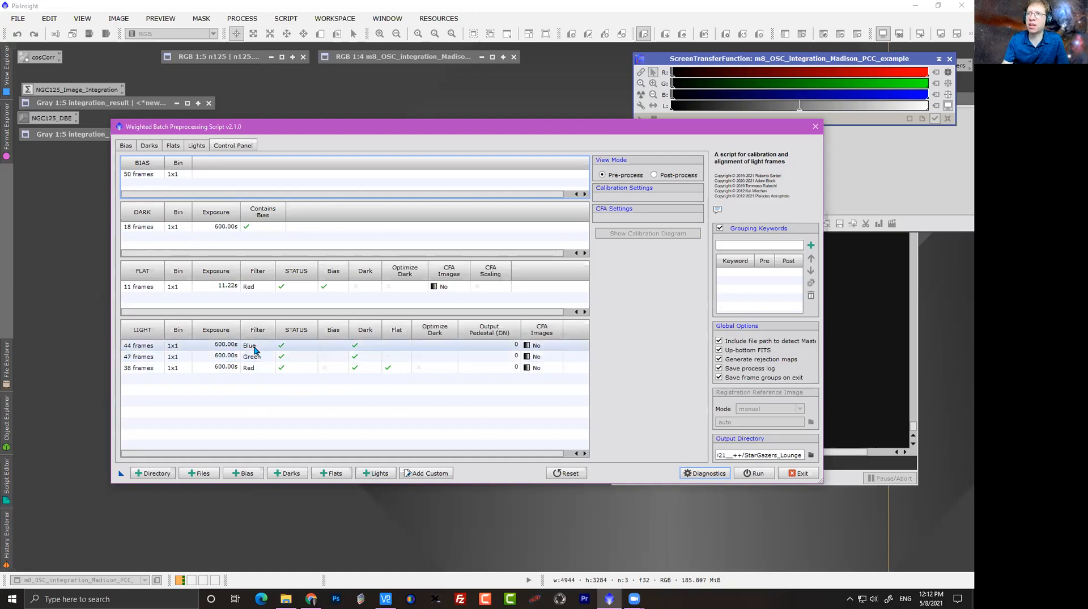
left_click_drag(301, 127, 249, 76)
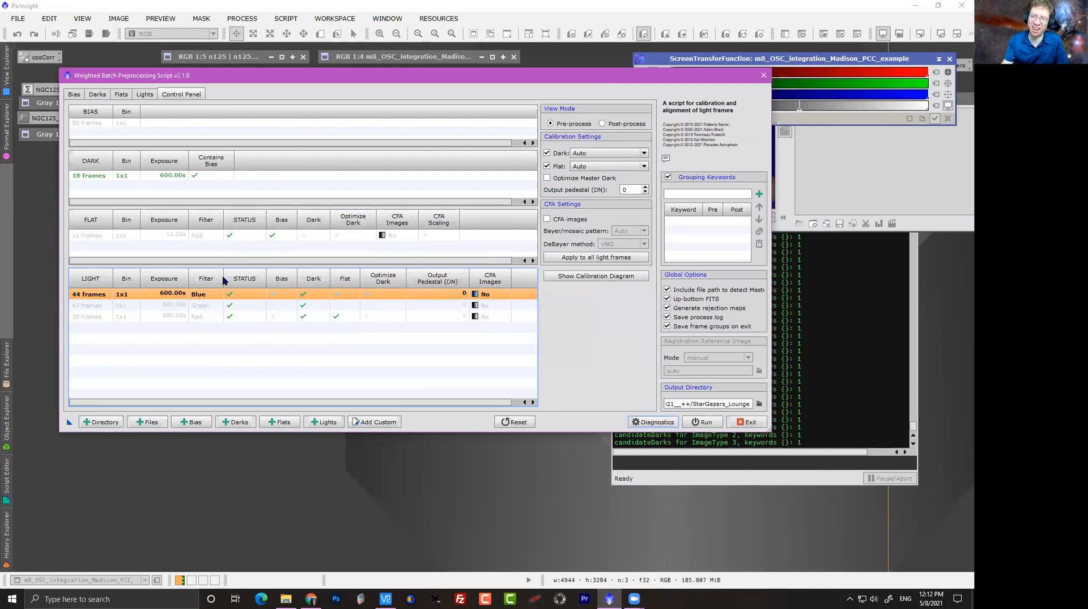
left_click(211, 316)
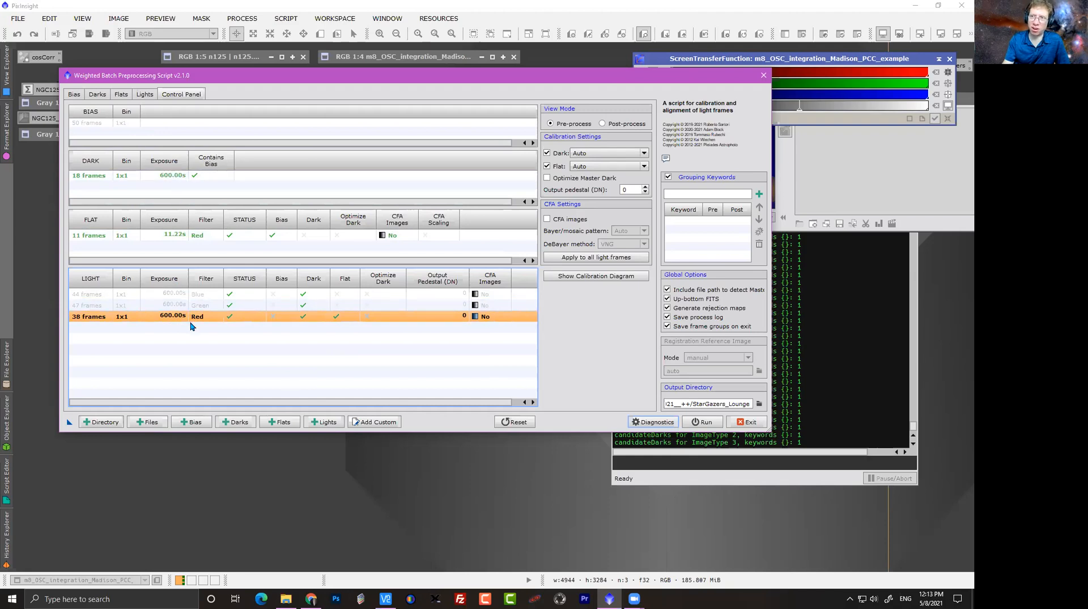
left_click(168, 234)
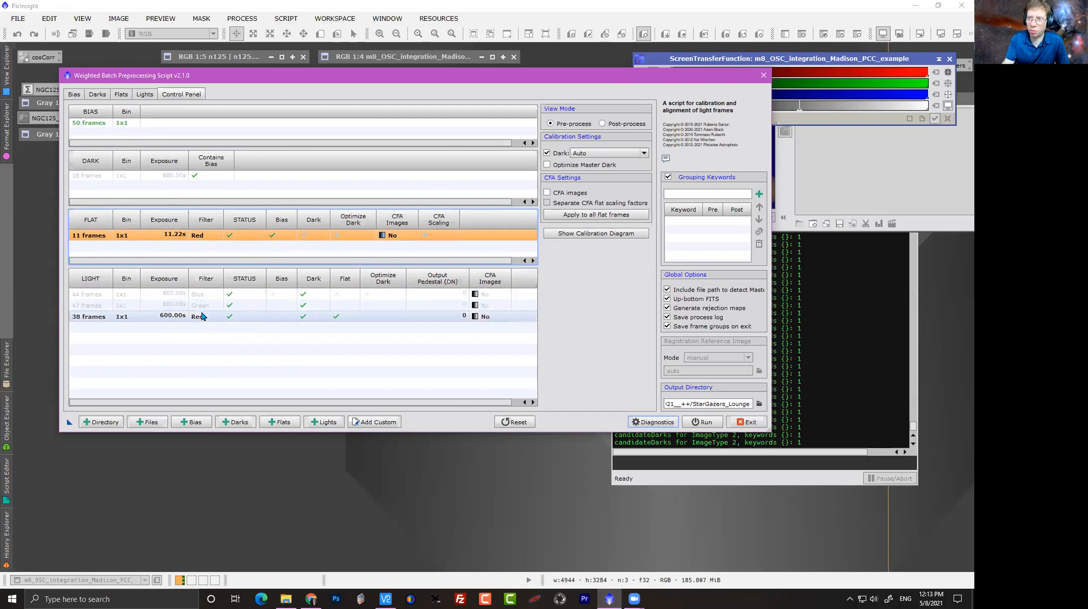
Examine the calibration flow diagram for the Red light frames and close it.
left_click(255, 316)
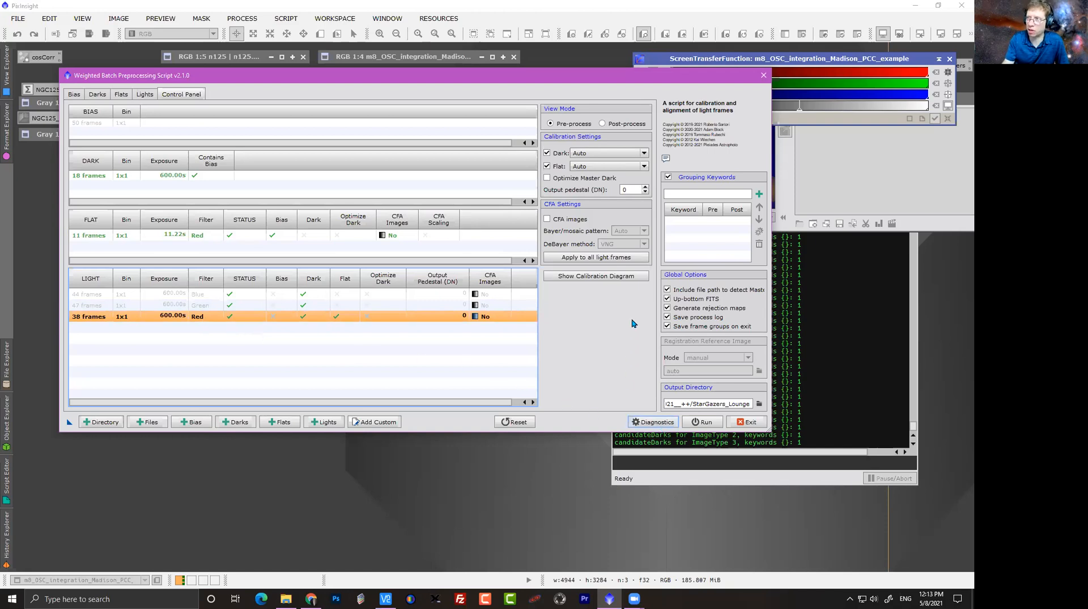
left_click(600, 278)
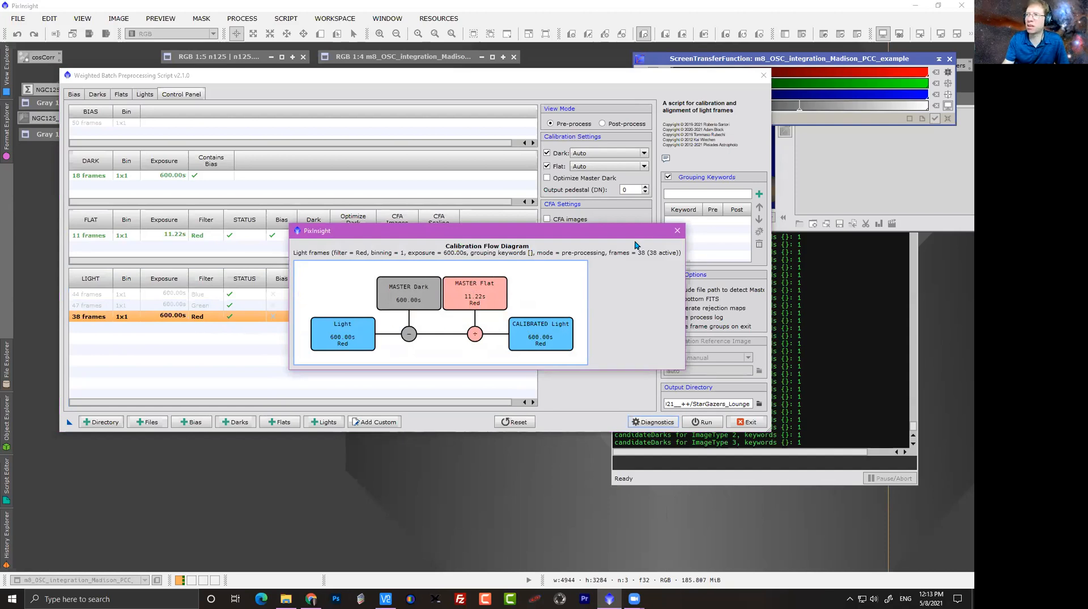
left_click(677, 231)
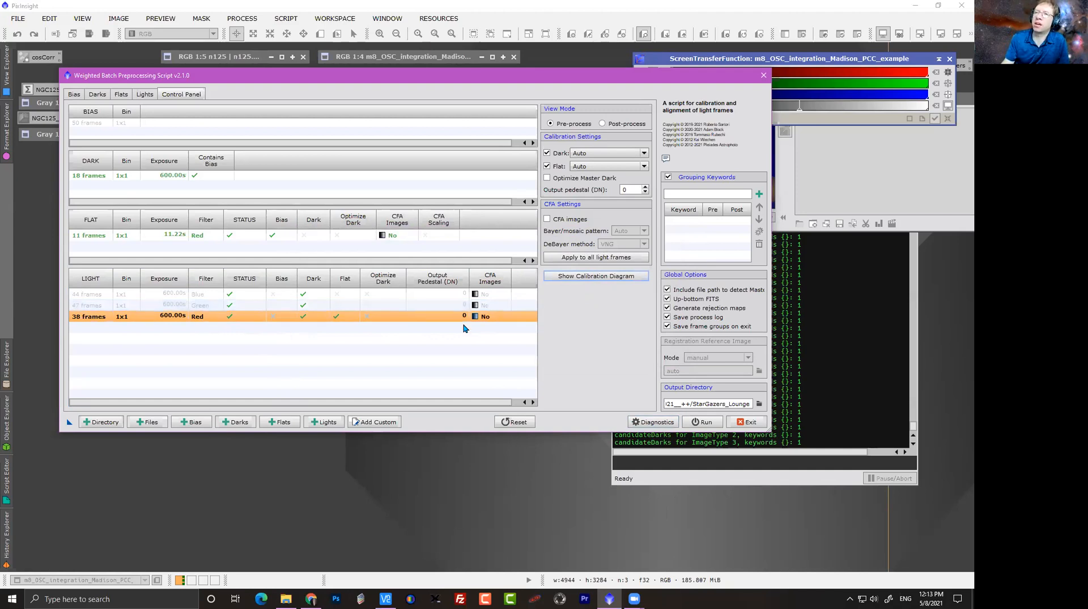
Compare the post-process and pre-process views of the frame groups, and look over the light frame processing settings.
left_click(604, 125)
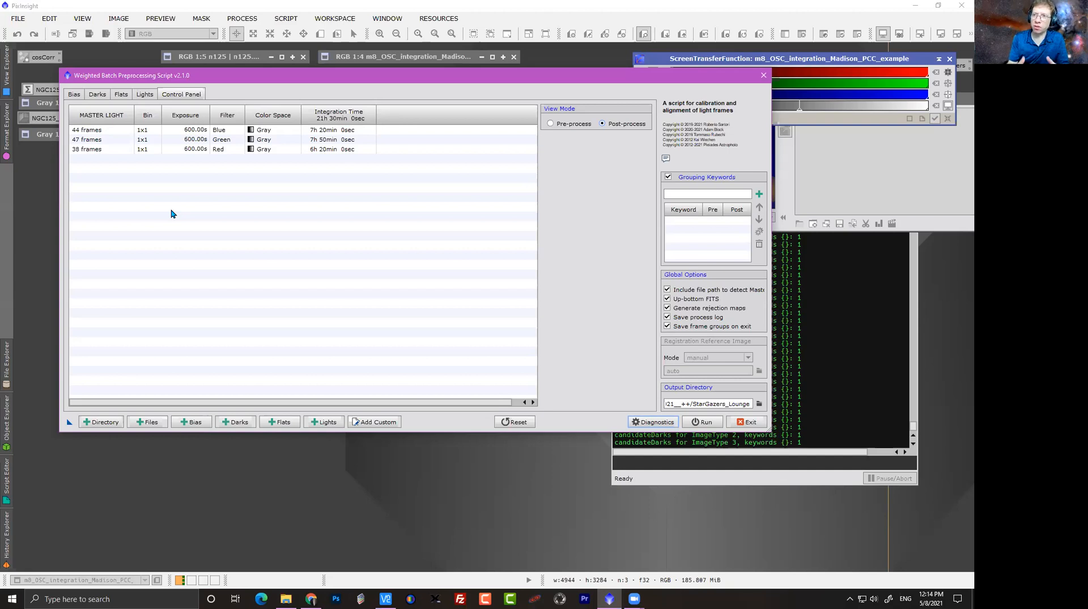
left_click(550, 124)
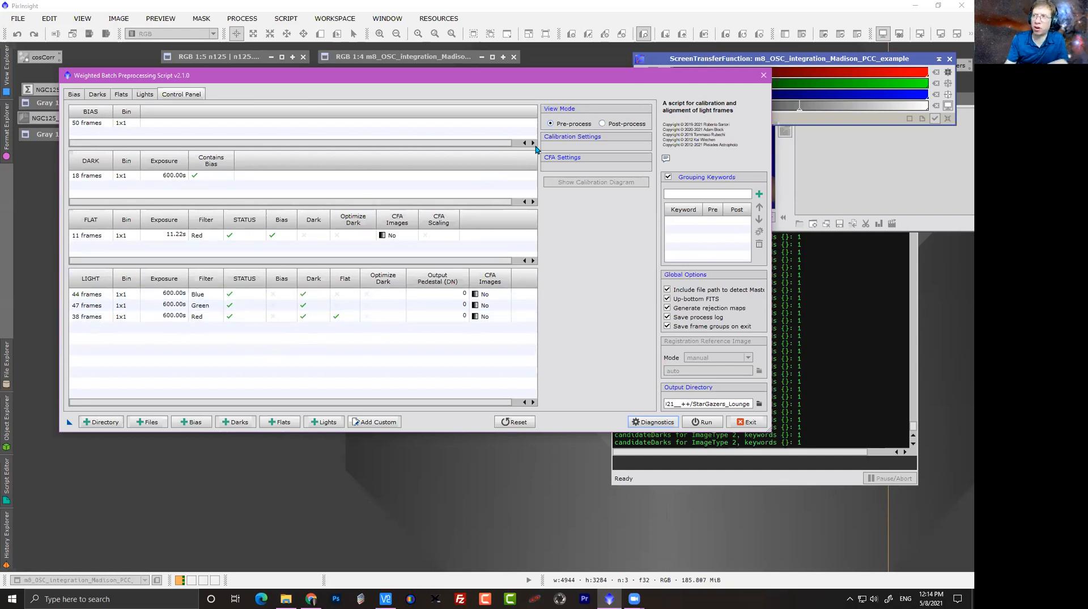
left_click(602, 123)
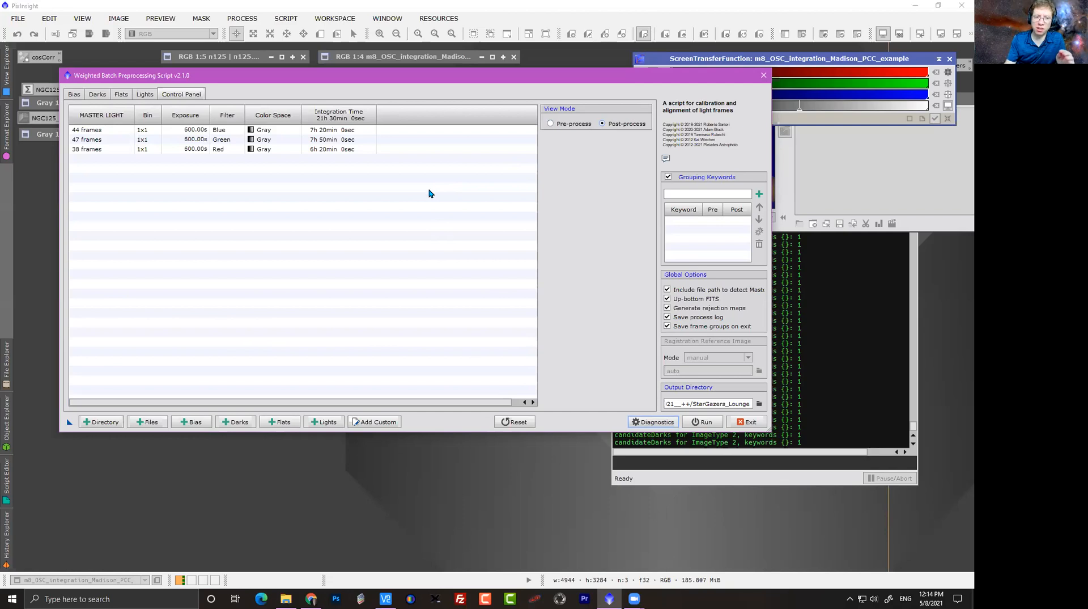
left_click(146, 95)
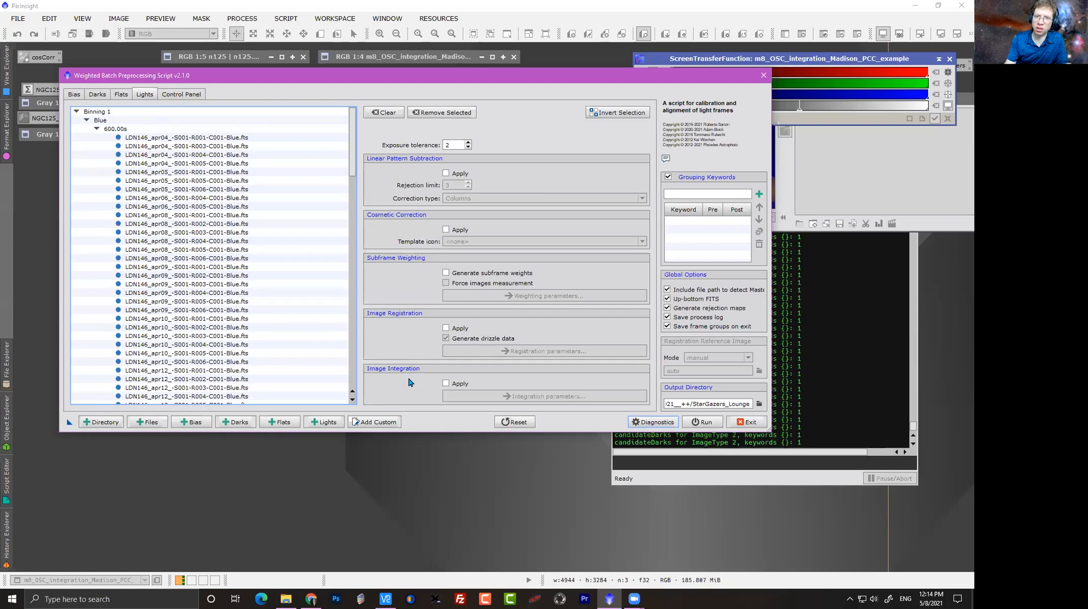
left_click(170, 95)
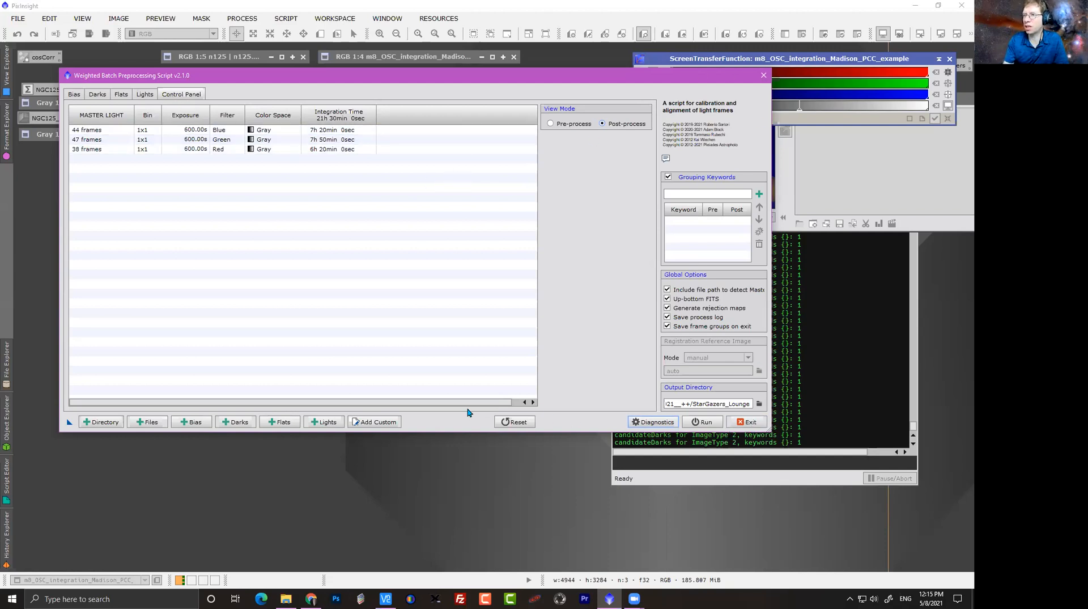
Dismiss the Custom Frames dialog, and reset all script parameters to factory-default values with all file lists cleared.
left_click(353, 423)
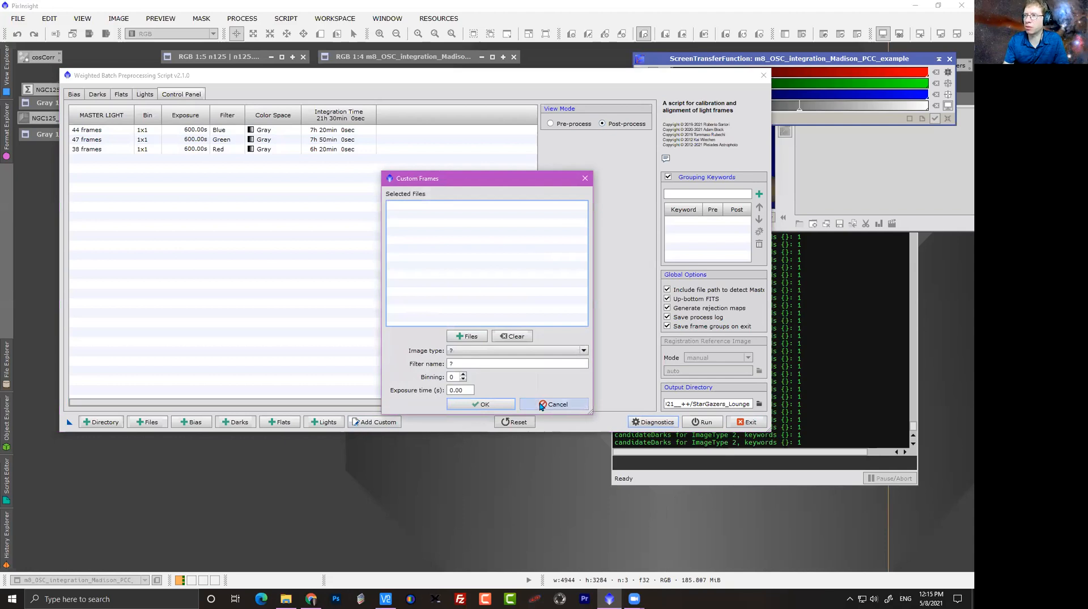
left_click(555, 403)
left_click(528, 422)
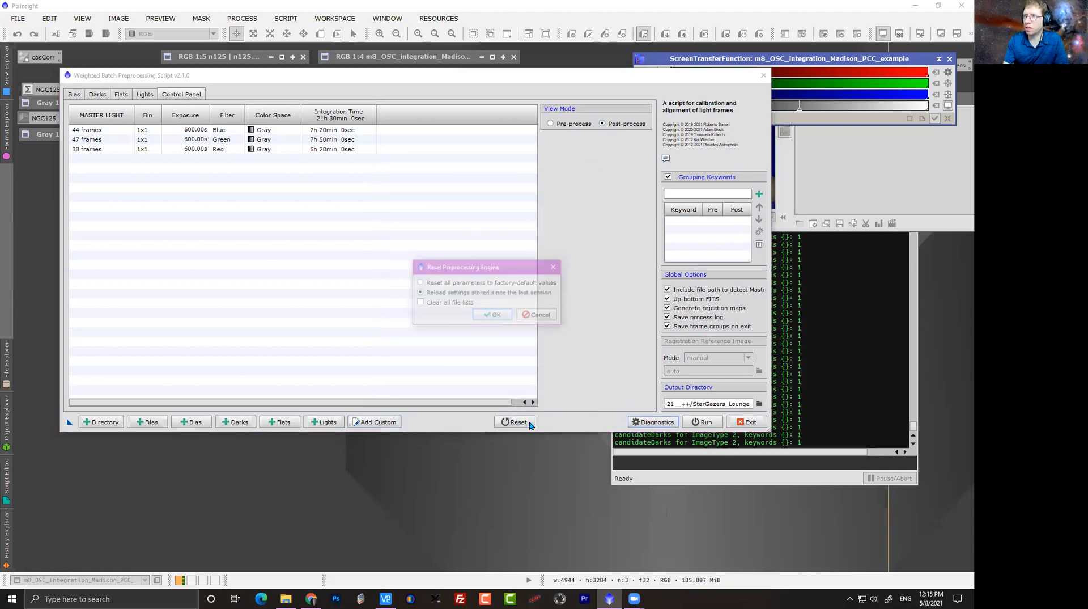
left_click(419, 302)
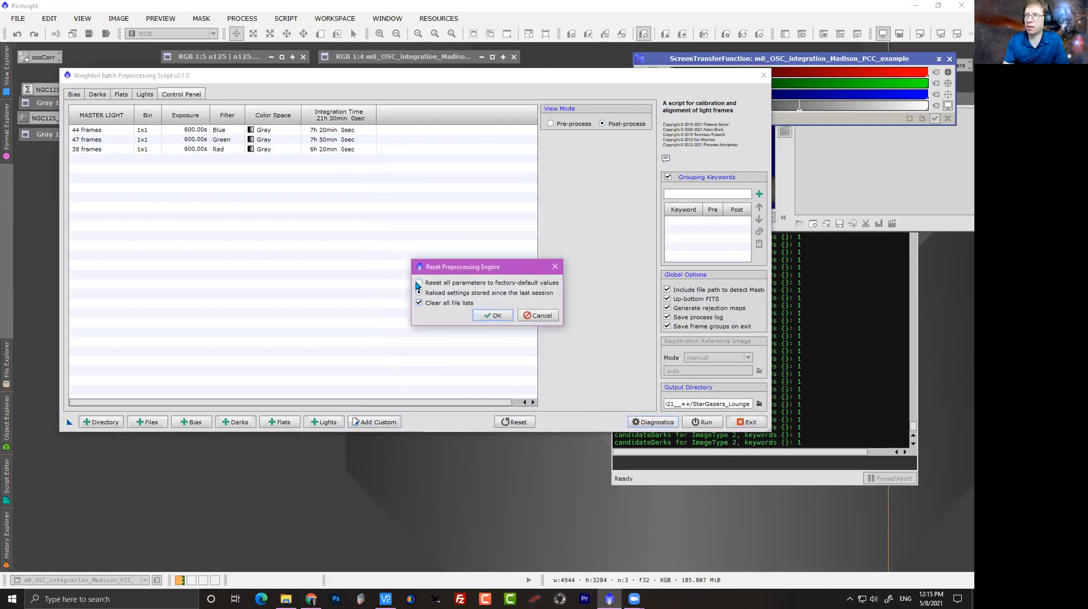
left_click(419, 282)
left_click(485, 315)
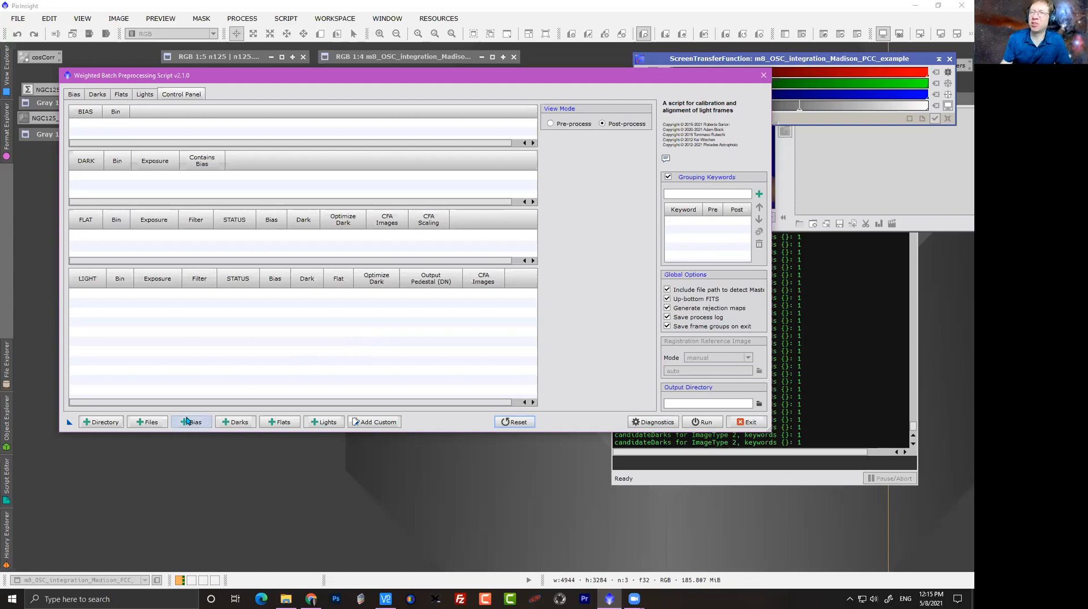
Cancel the file selection and exit the WeightedBatchPreprocessing script.
left_click(152, 426)
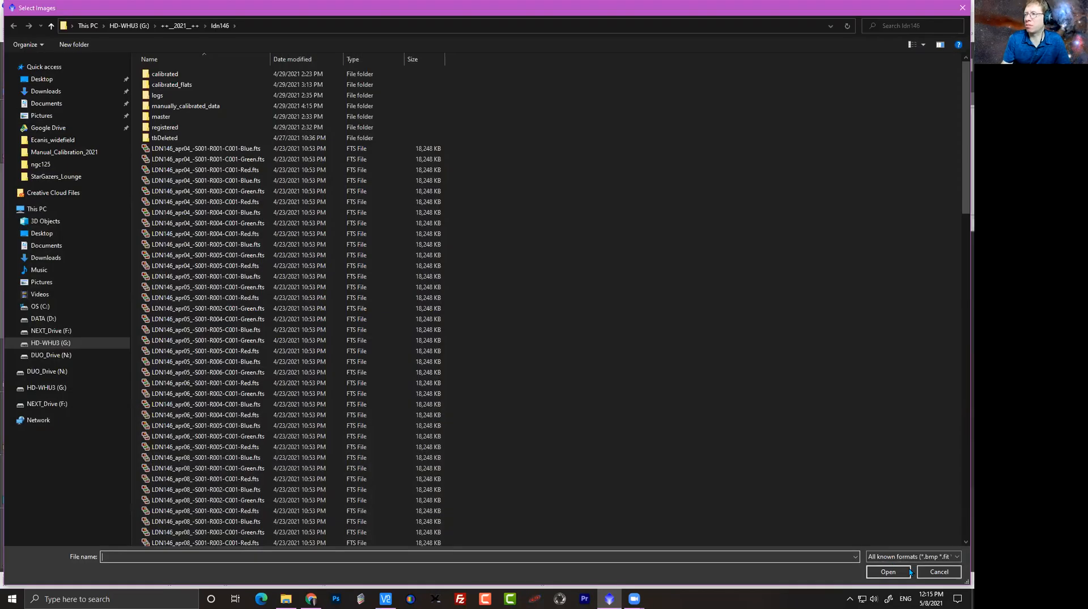
left_click(938, 572)
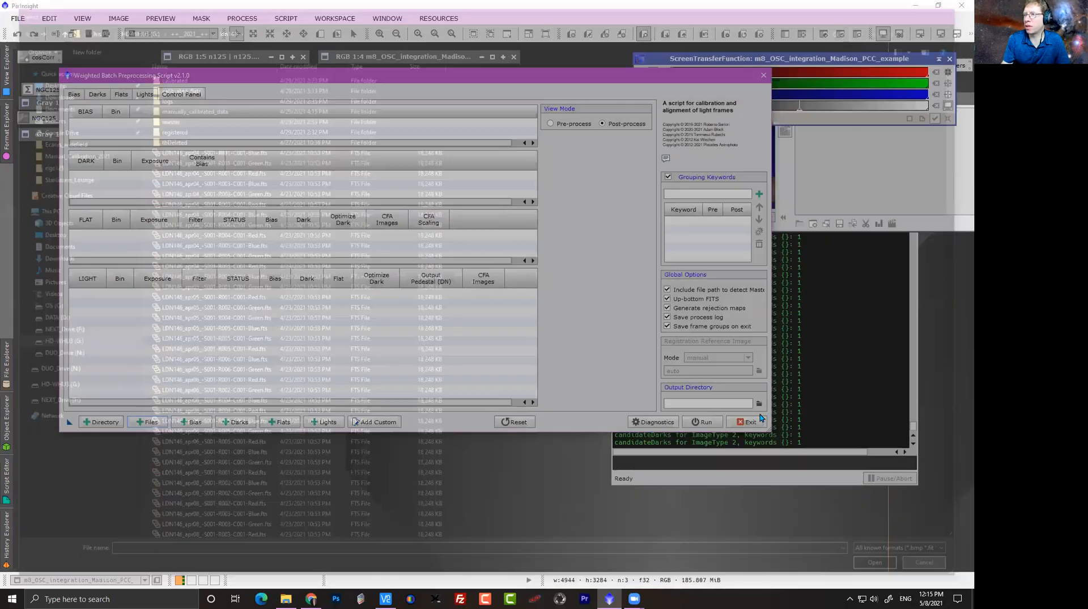
left_click(753, 421)
left_click(458, 315)
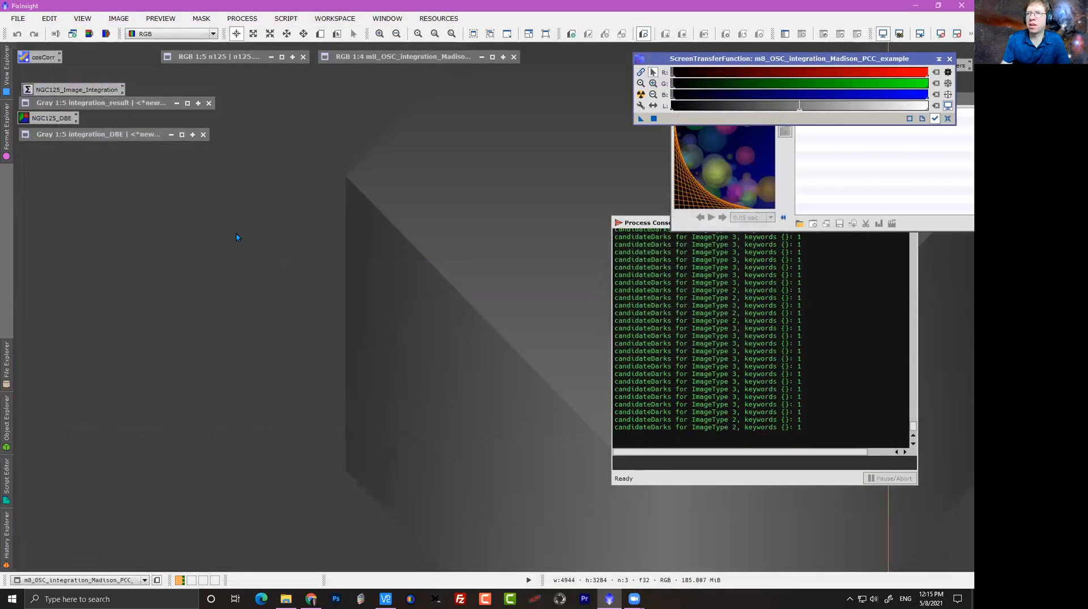
Start opening an image and browse drive G: to the videorecordings/PixInsight/_Fundamentals/WBPP_2021 folder.
double_click(261, 242)
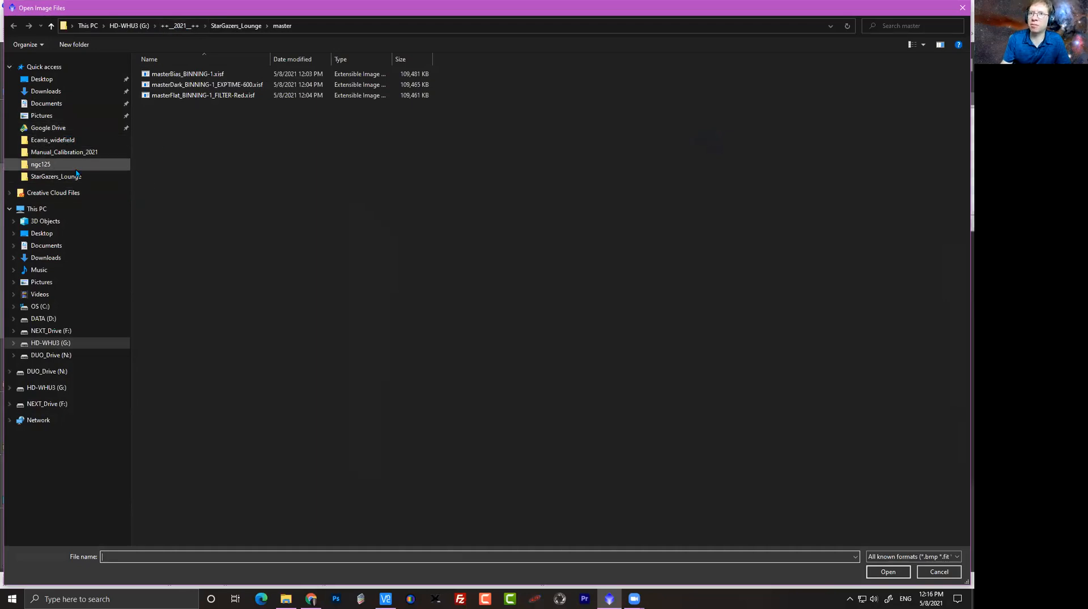
left_click(181, 27)
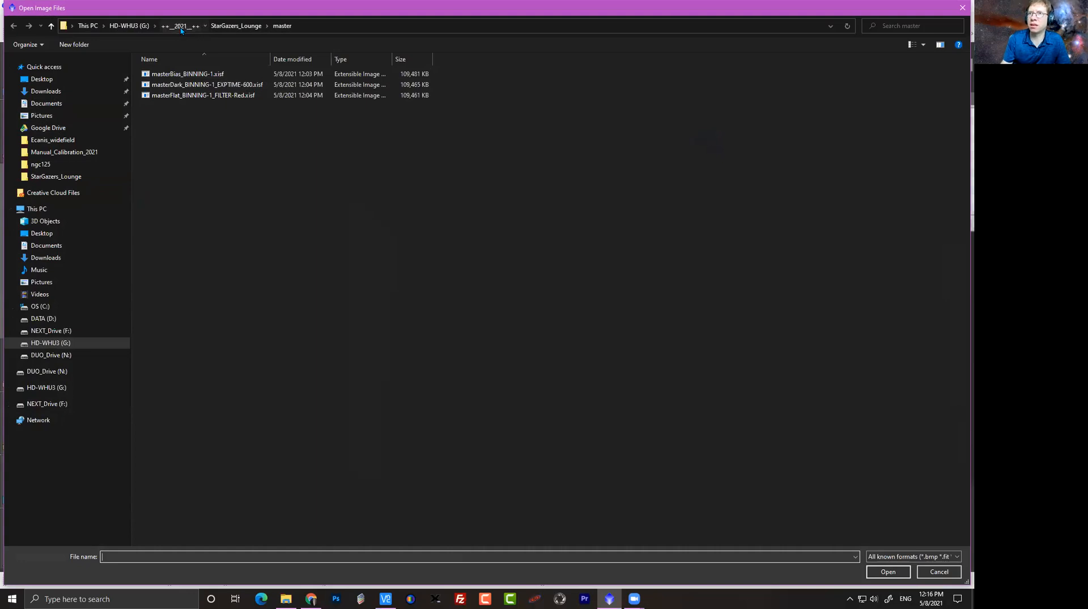
left_click(133, 25)
double_click(187, 159)
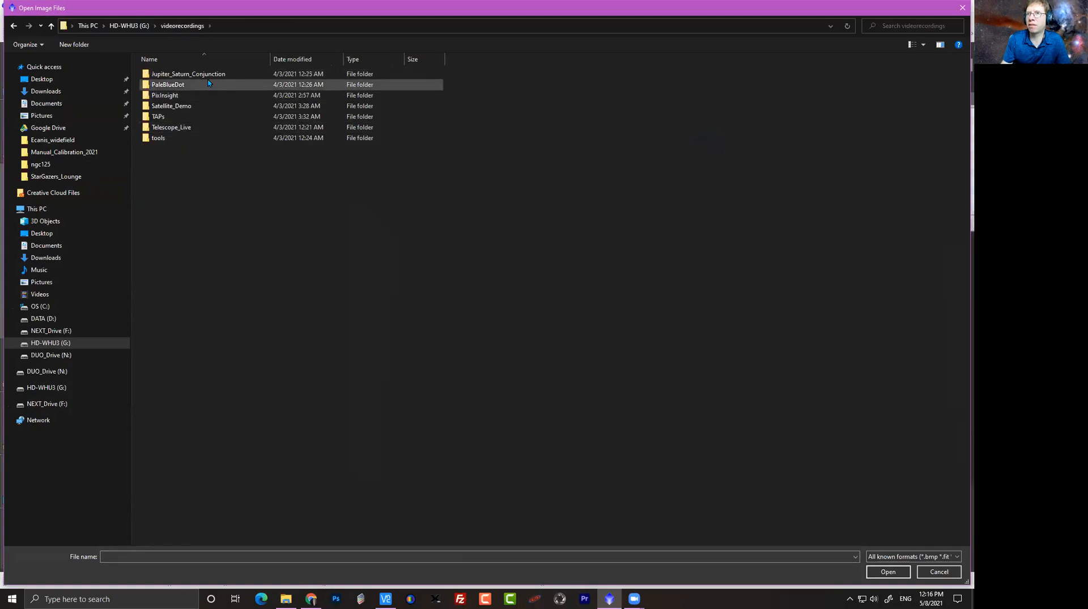
left_click(178, 95)
double_click(178, 95)
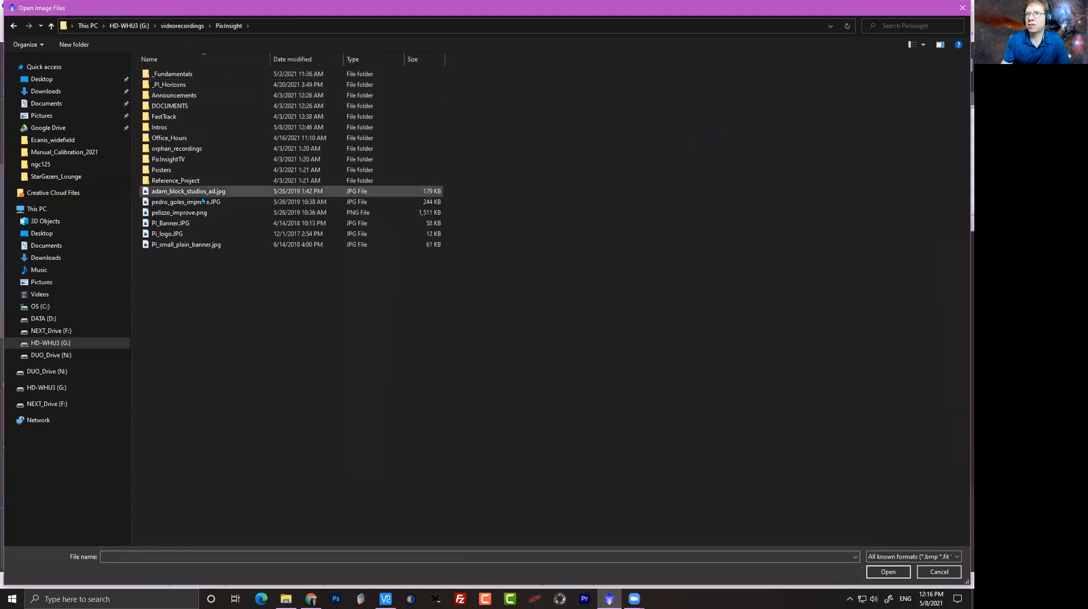
double_click(177, 78)
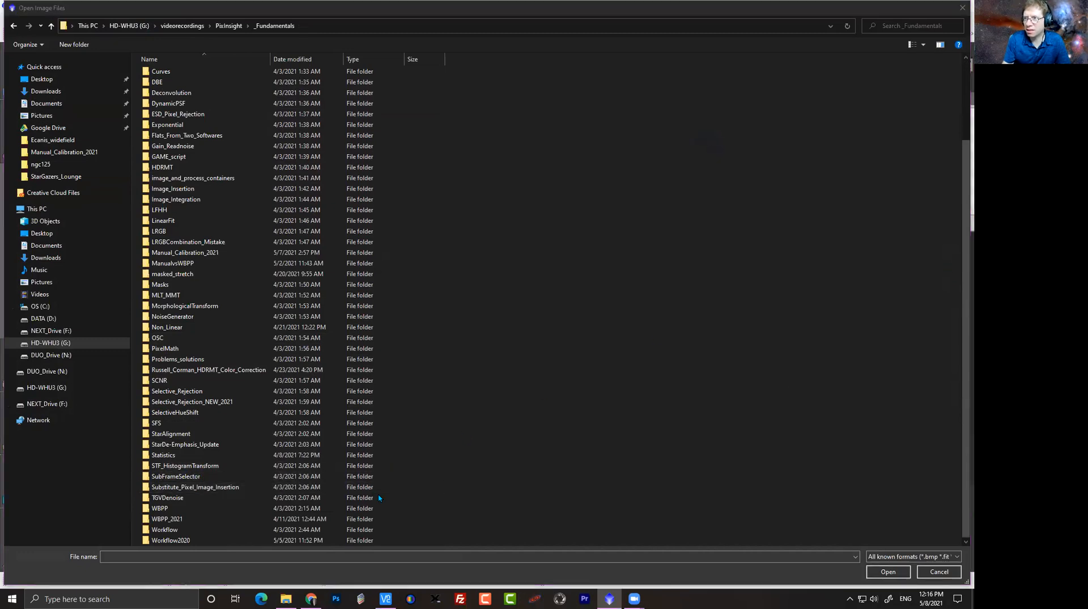
left_click(185, 518)
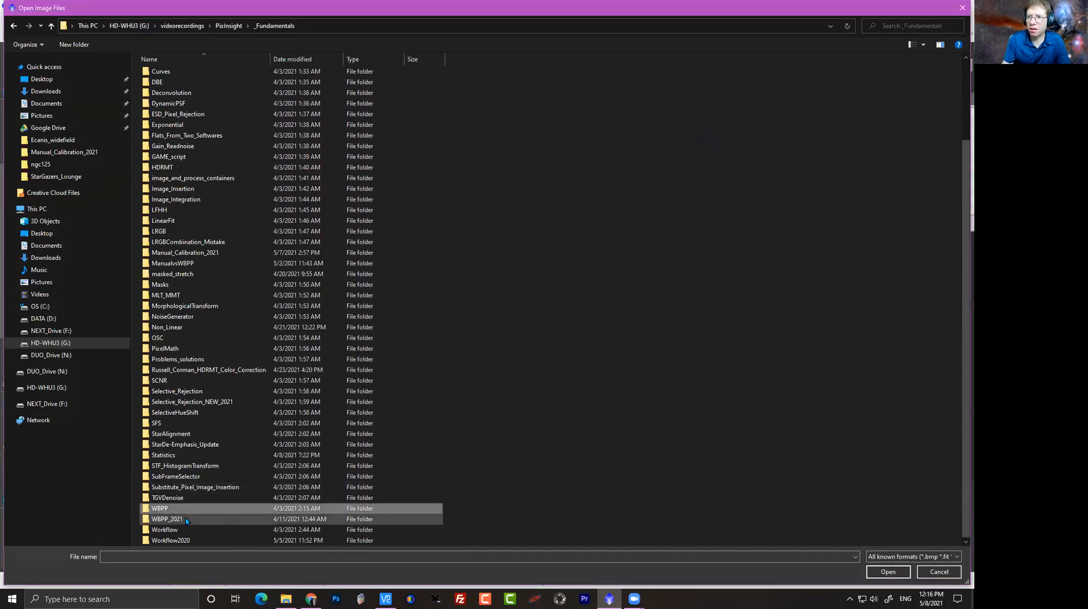
double_click(185, 518)
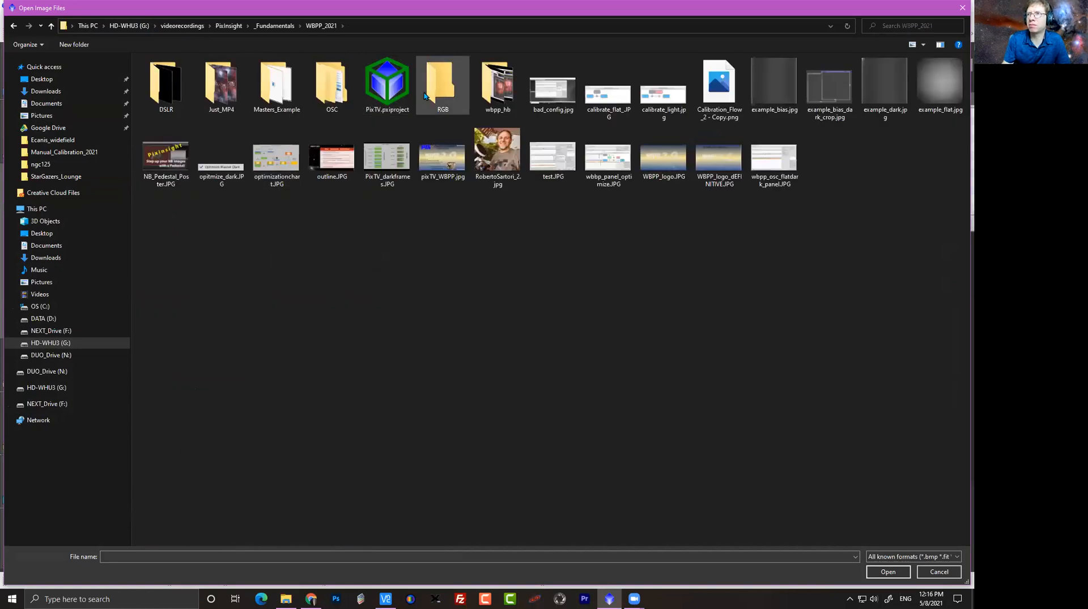
Open DarkFlat_0.44sec_1x1__0021.fit from the Flat Darks -10 .44sec folder of the OSC M8 data set.
double_click(336, 97)
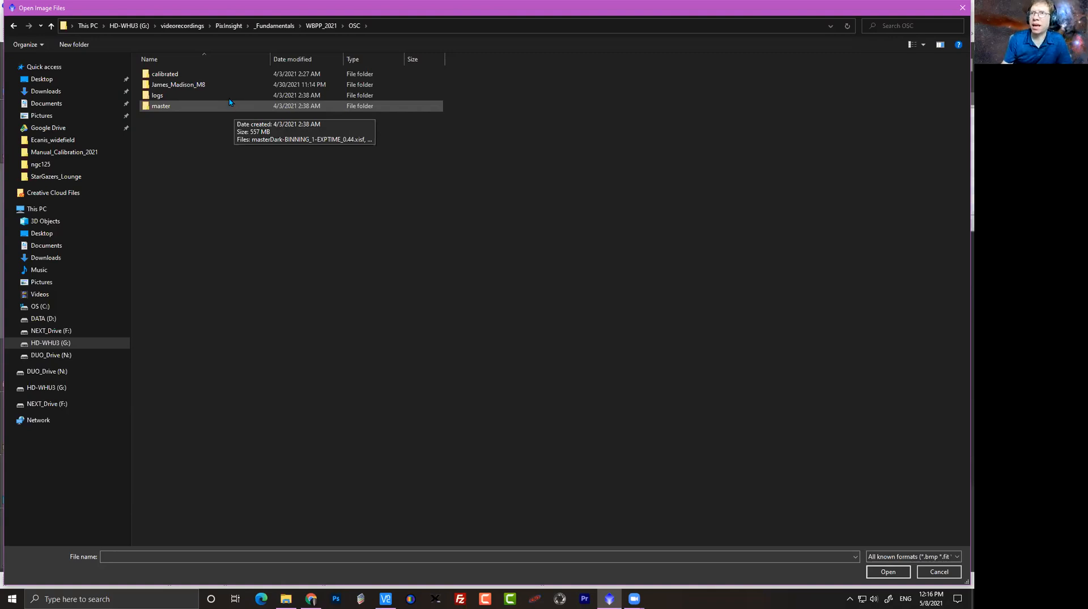
double_click(186, 88)
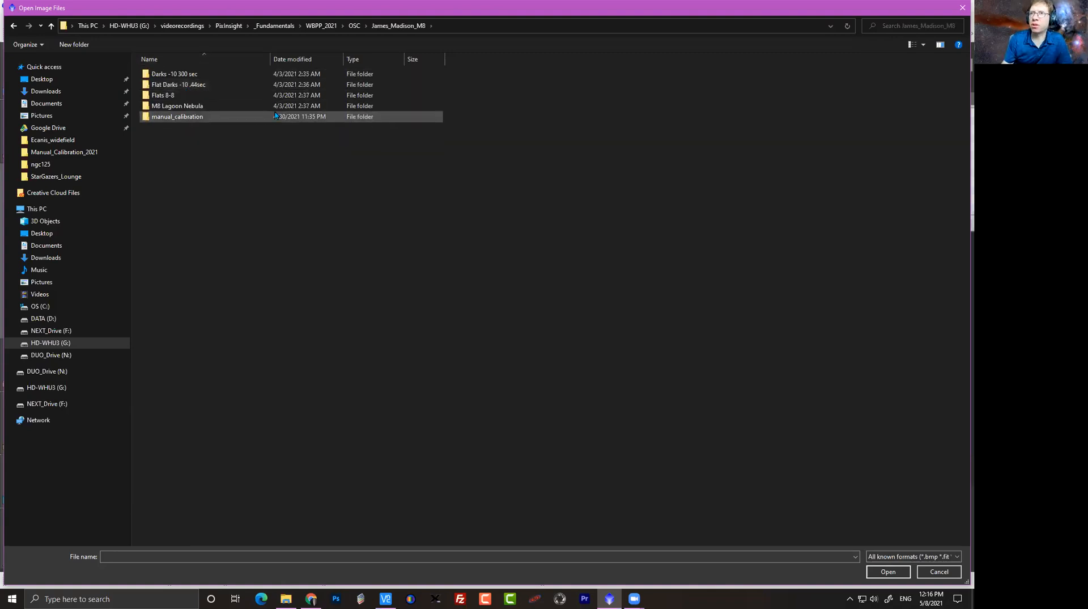
double_click(192, 86)
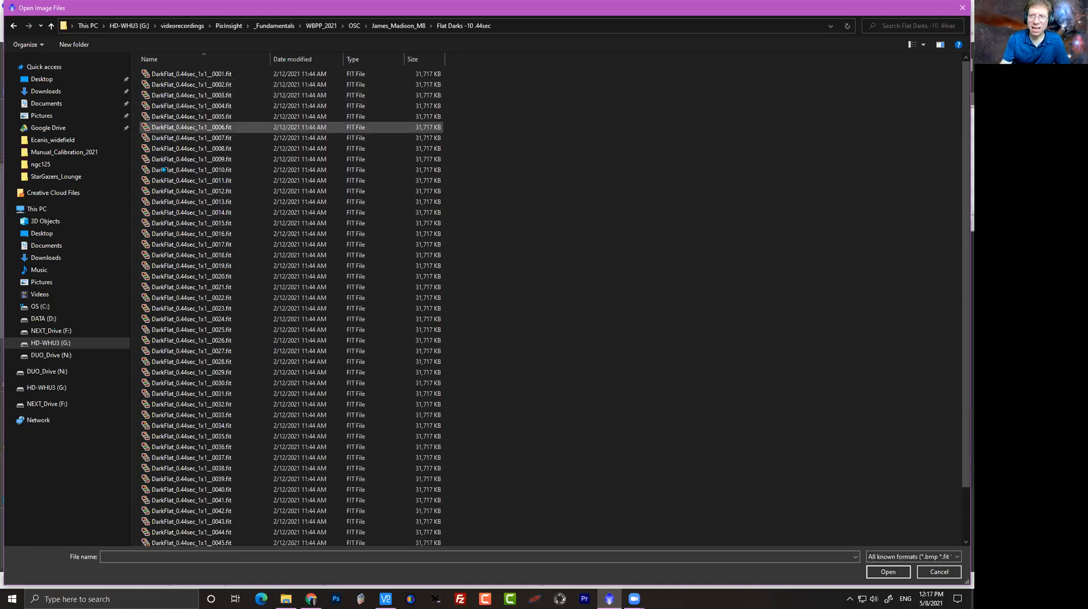
left_click(170, 288)
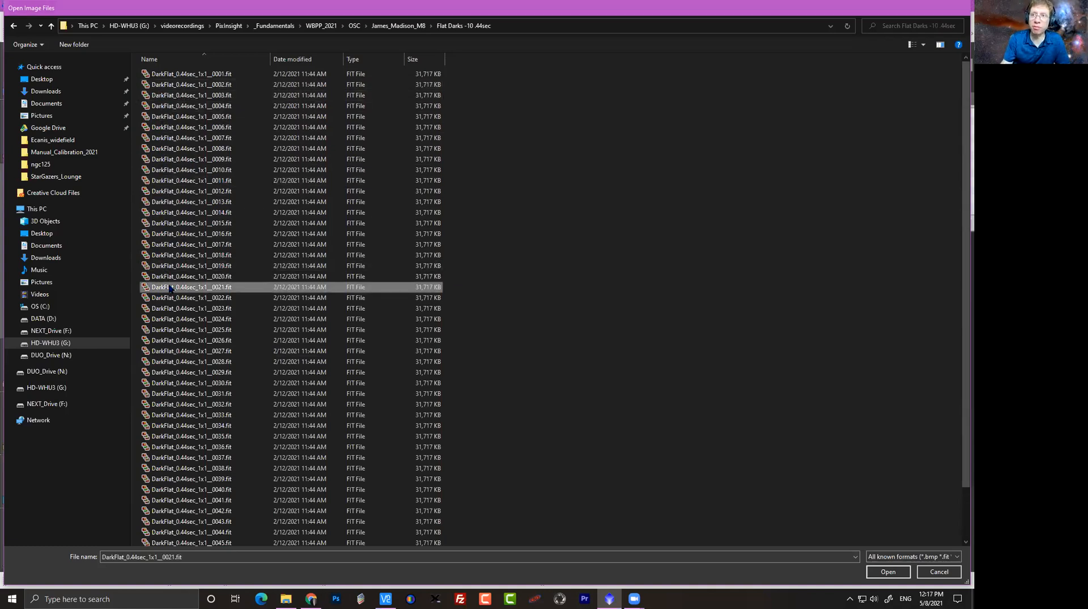
double_click(170, 287)
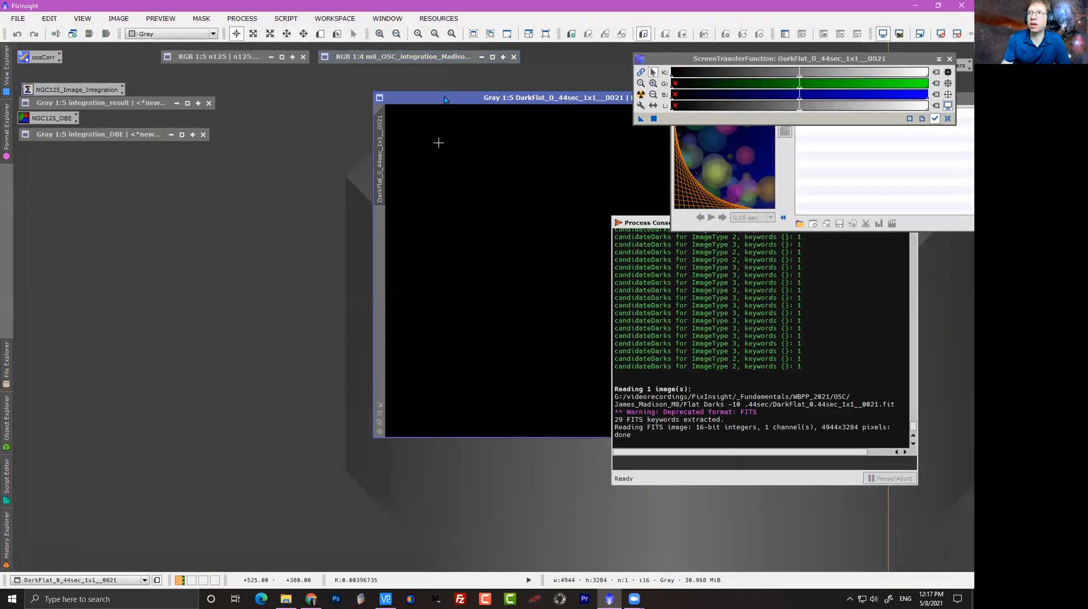
Examine the IMAGETYP keyword in the dark flat's FITS header, and close the header and the image.
left_click(18, 18)
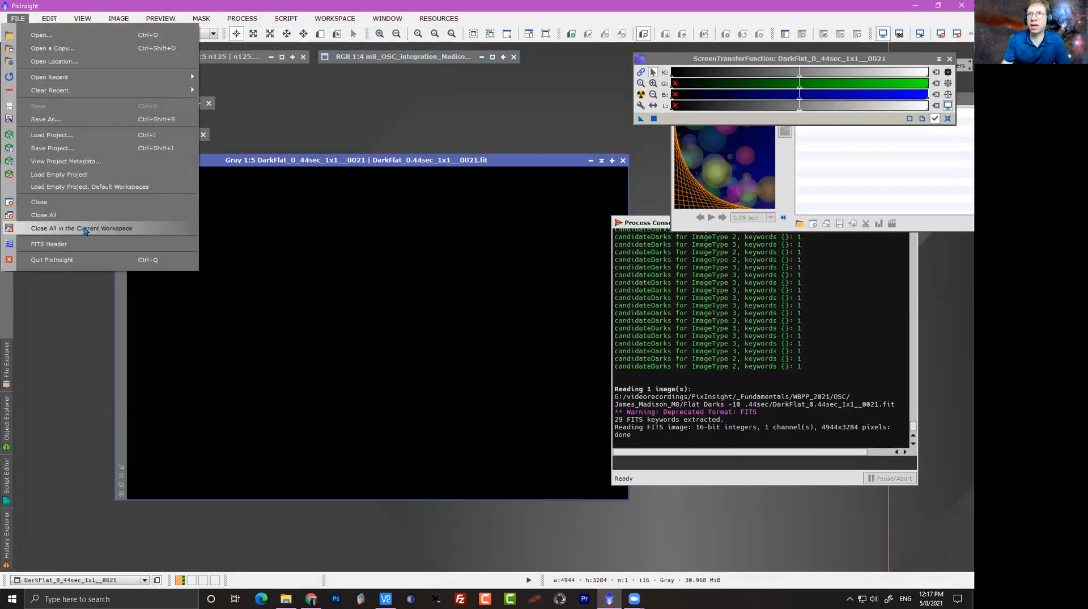
left_click(85, 243)
left_click_drag(470, 25, 267, 43)
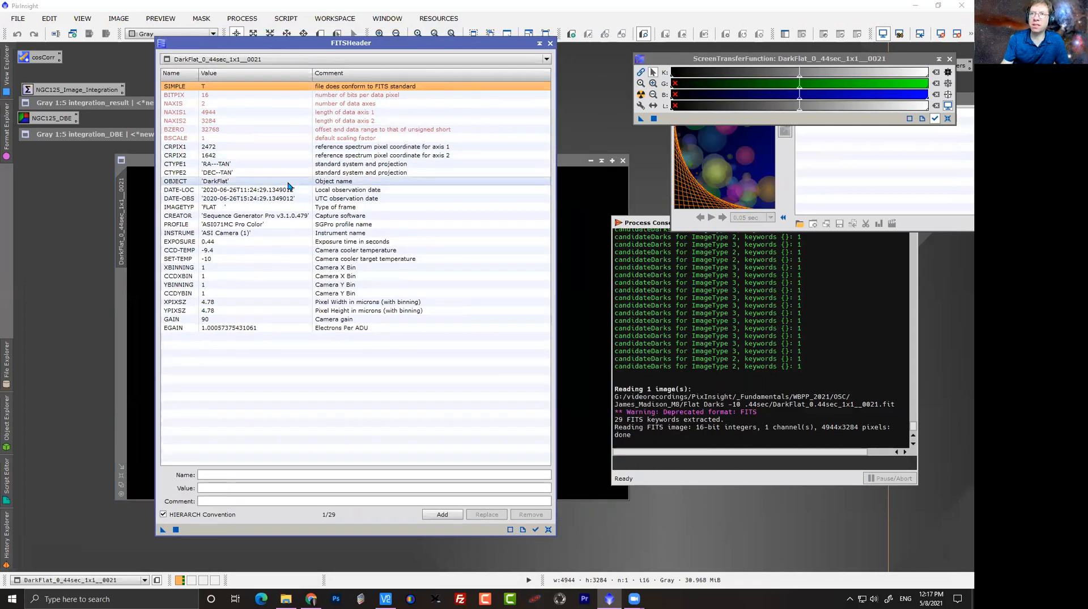
left_click(253, 208)
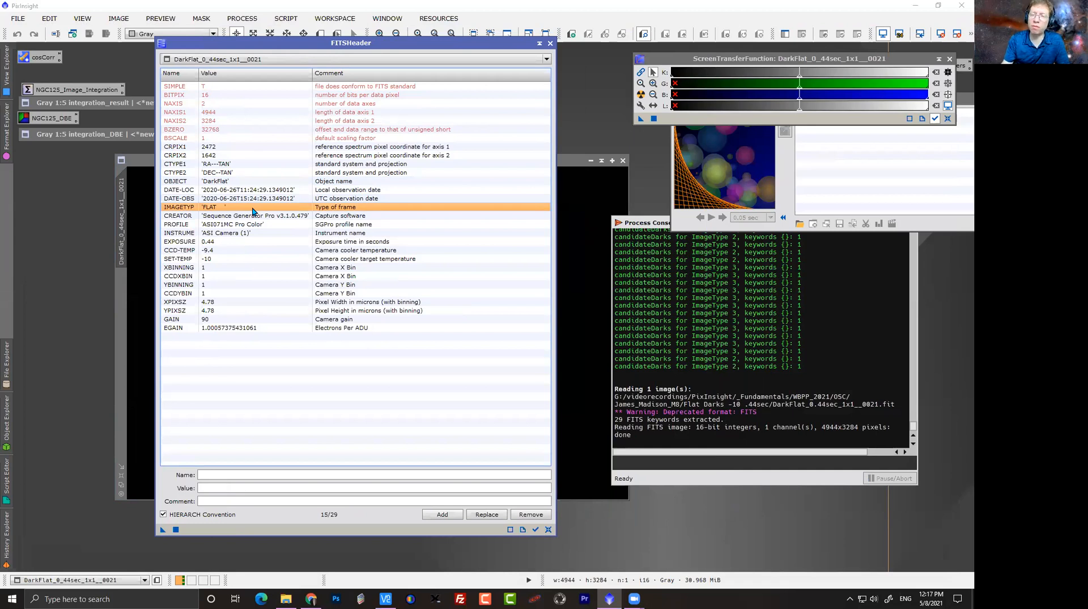
left_click(550, 43)
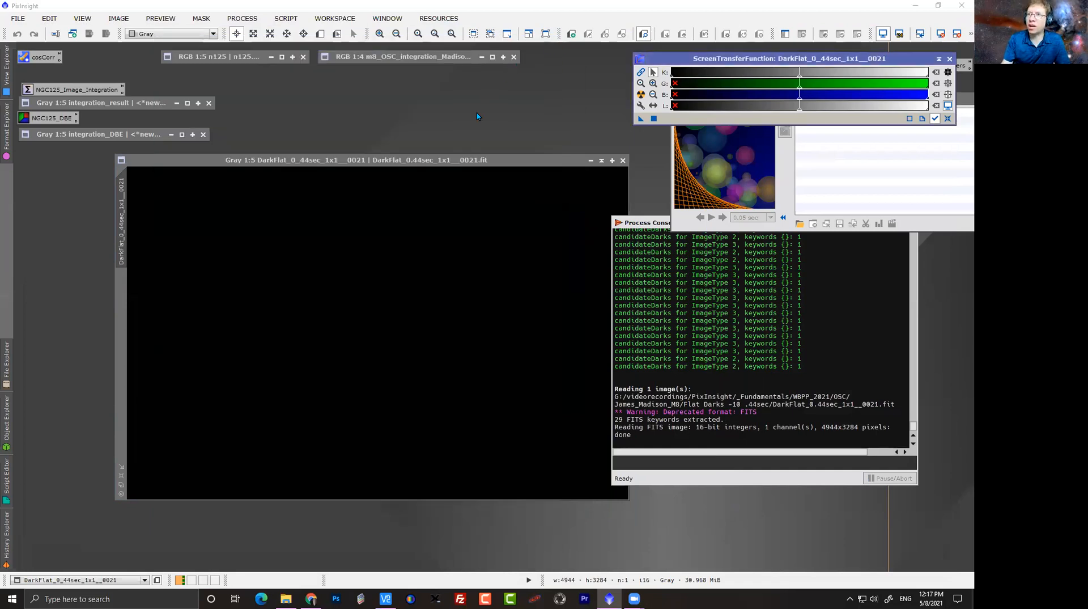
left_click(623, 160)
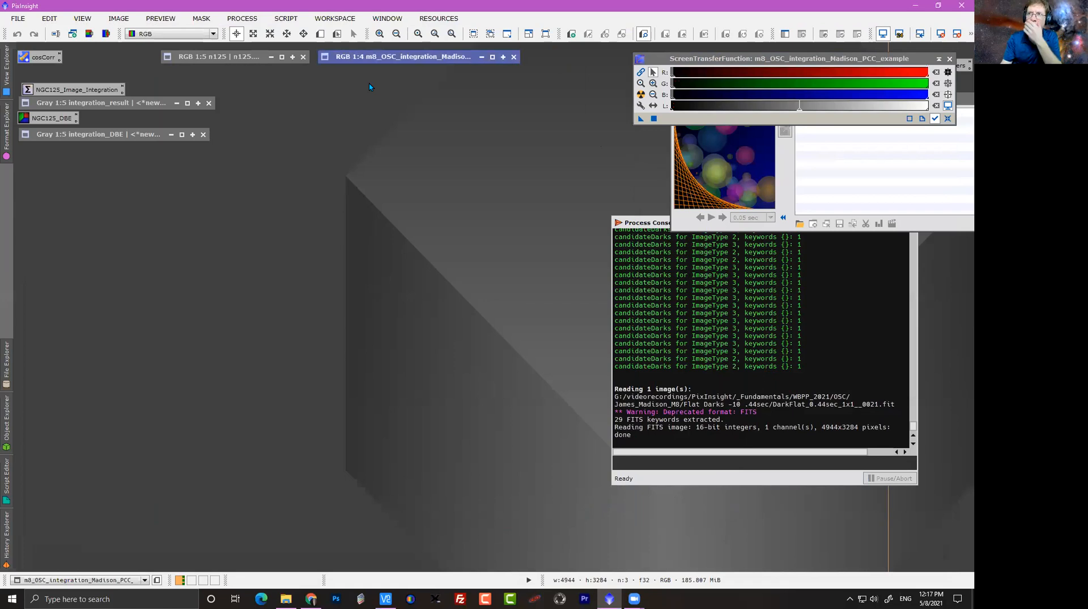
Launch the WeightedBatchPreprocessing script.
left_click(286, 18)
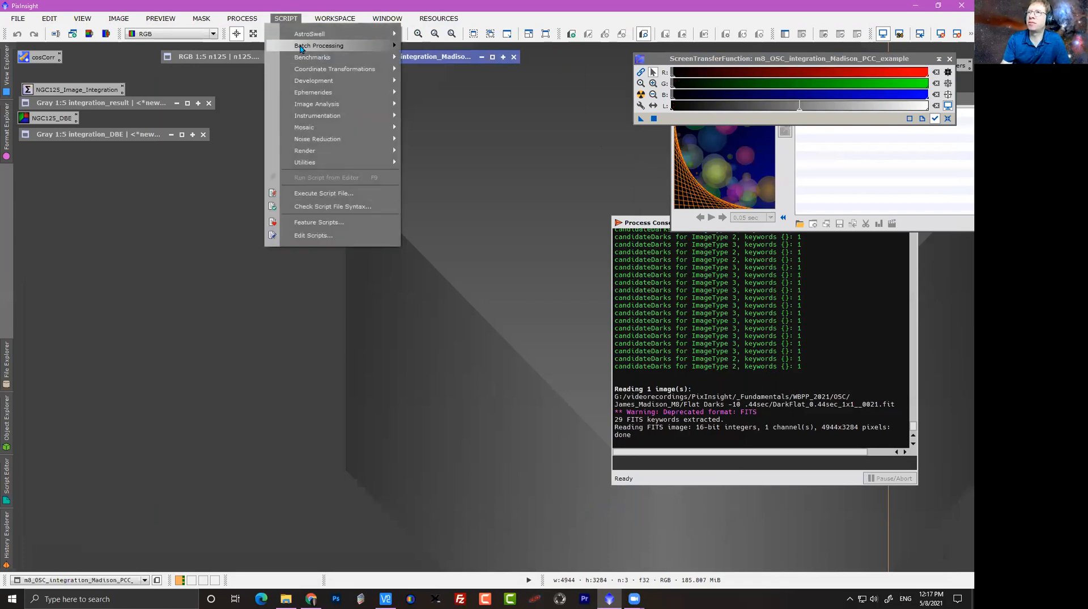
mouse_move(317, 46)
left_click(486, 165)
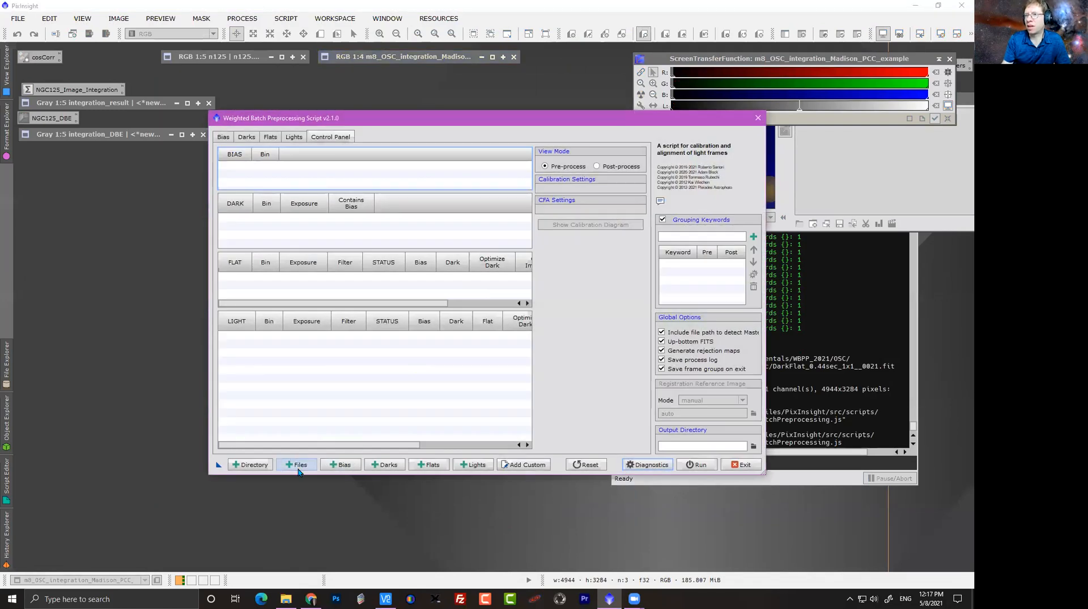
left_click(299, 466)
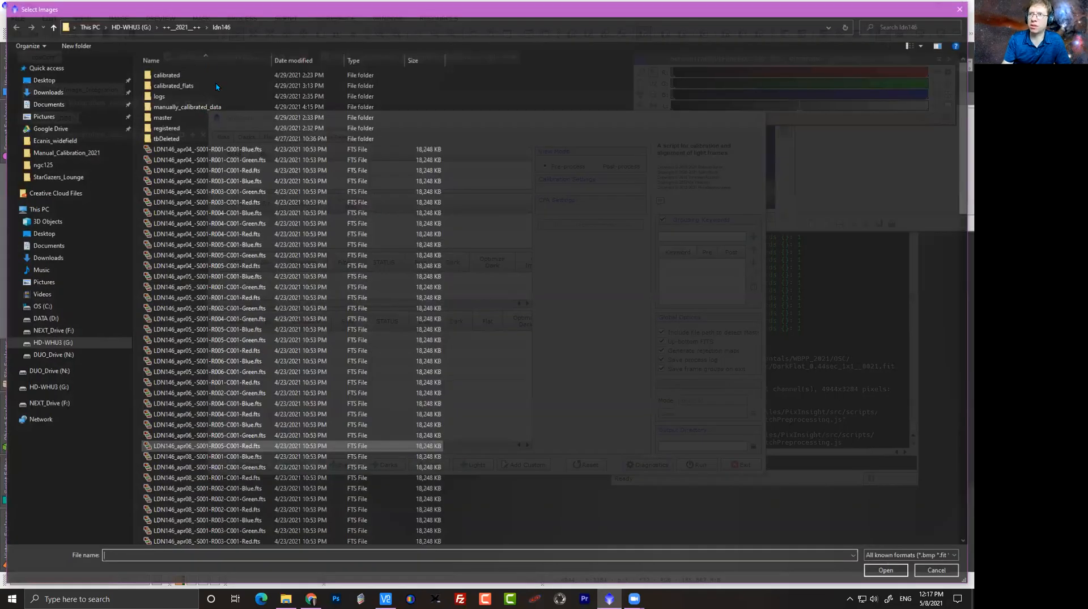
left_click(180, 25)
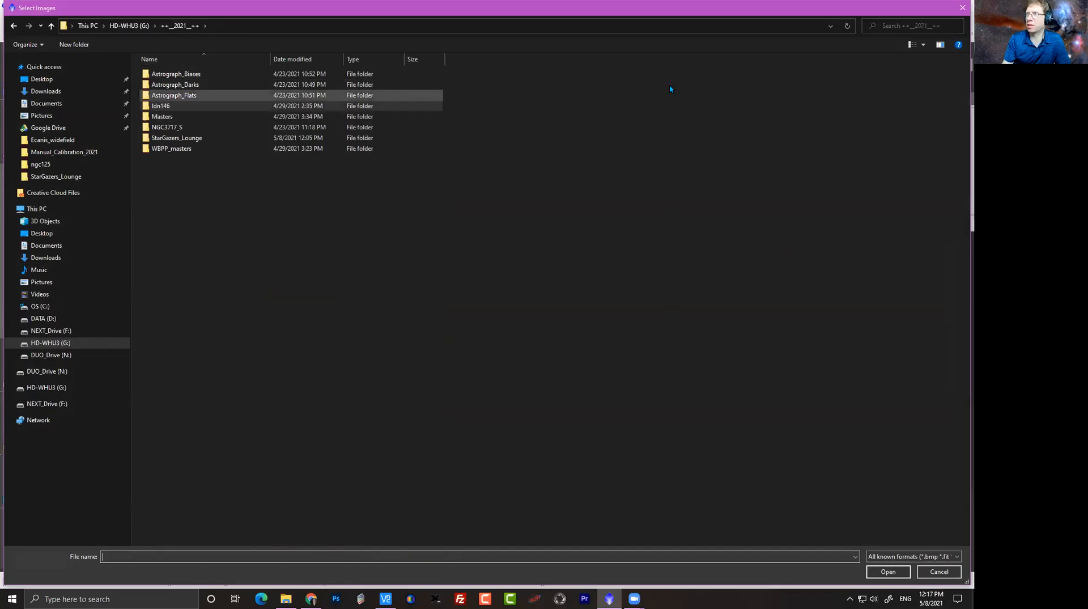
left_click(136, 26)
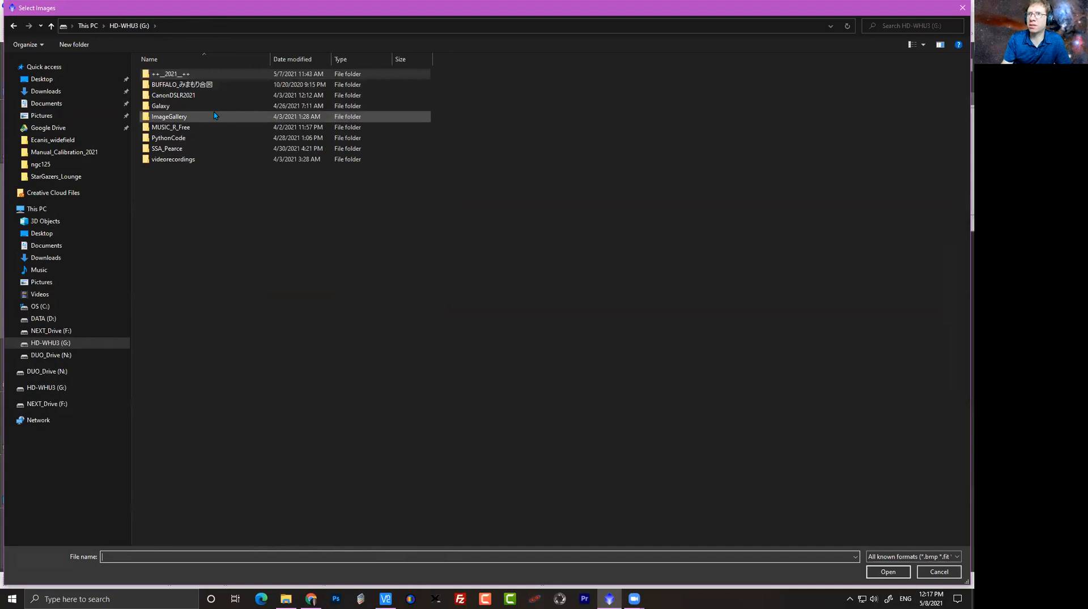
left_click(88, 26)
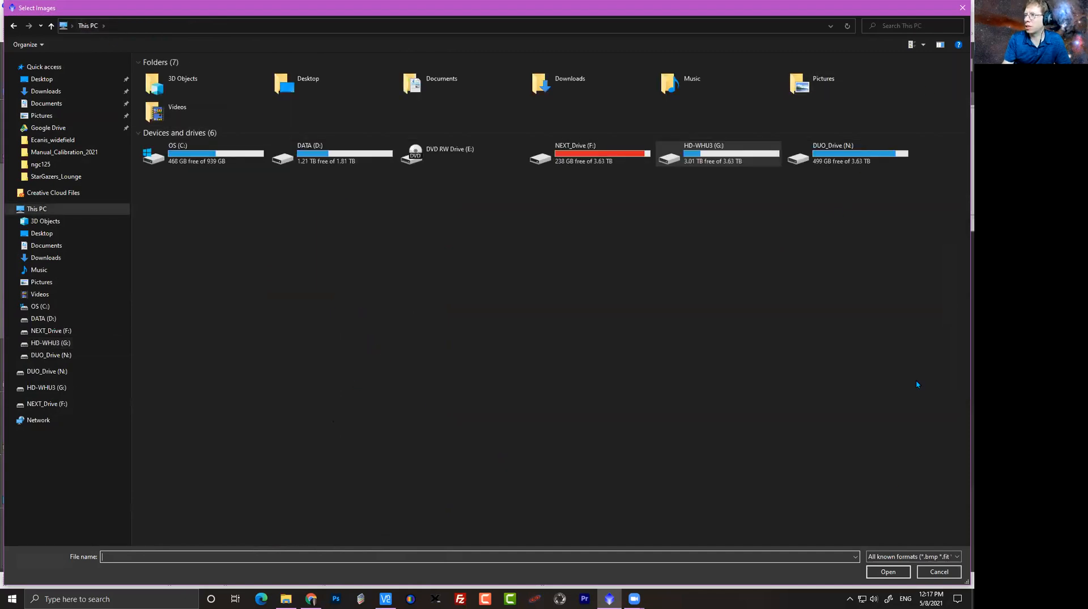
left_click(939, 572)
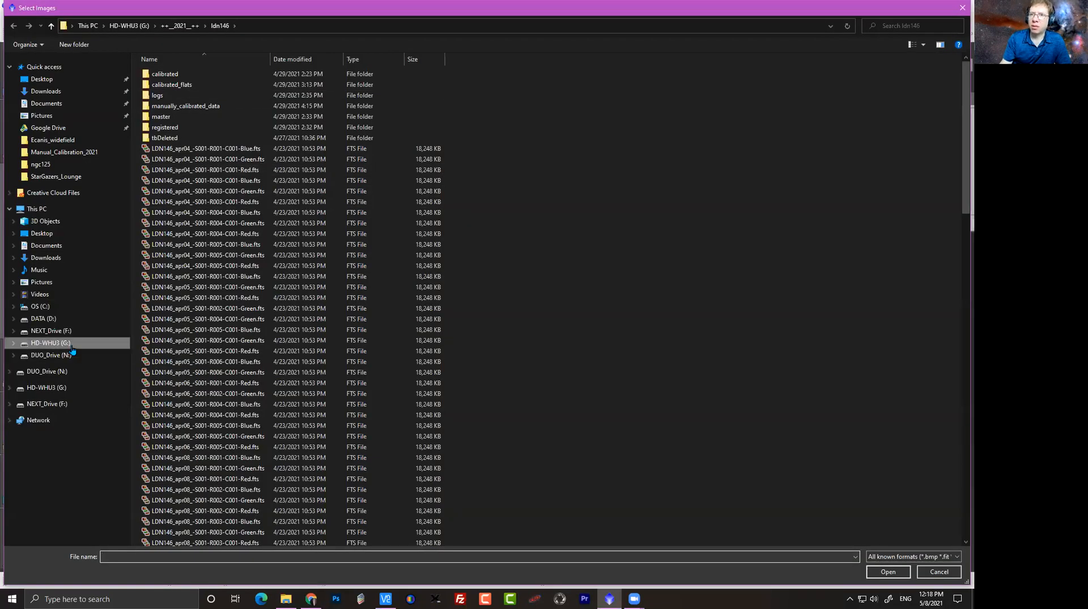
Add DarkFlat_0.44sec_1x1__0009.fit from the OSC M8 data set's Flat Darks -10 .44sec folder using automatic frame-type detection.
left_click(66, 343)
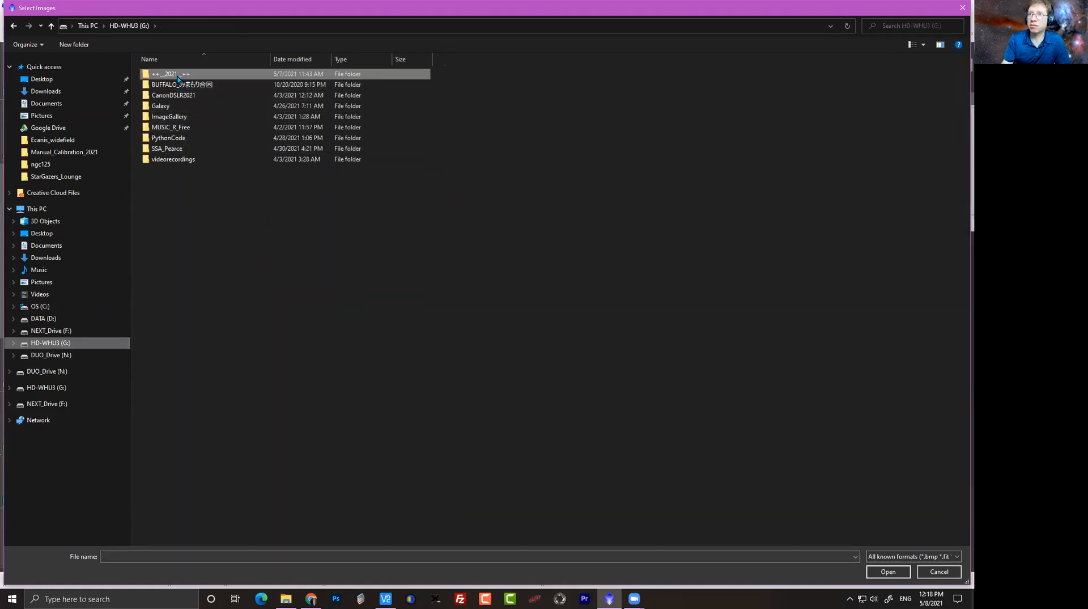
double_click(176, 159)
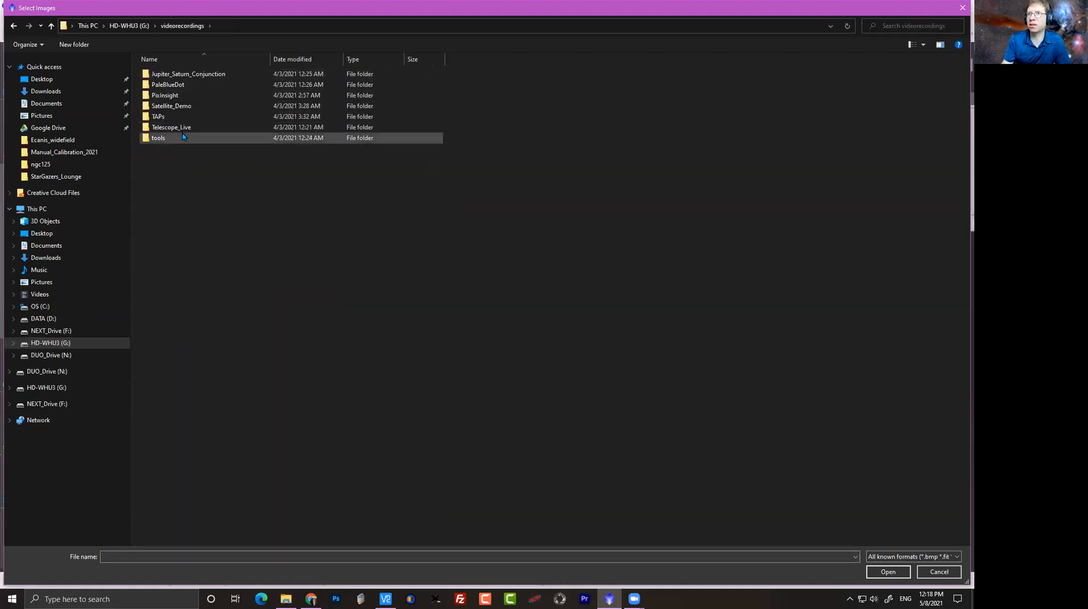
double_click(183, 95)
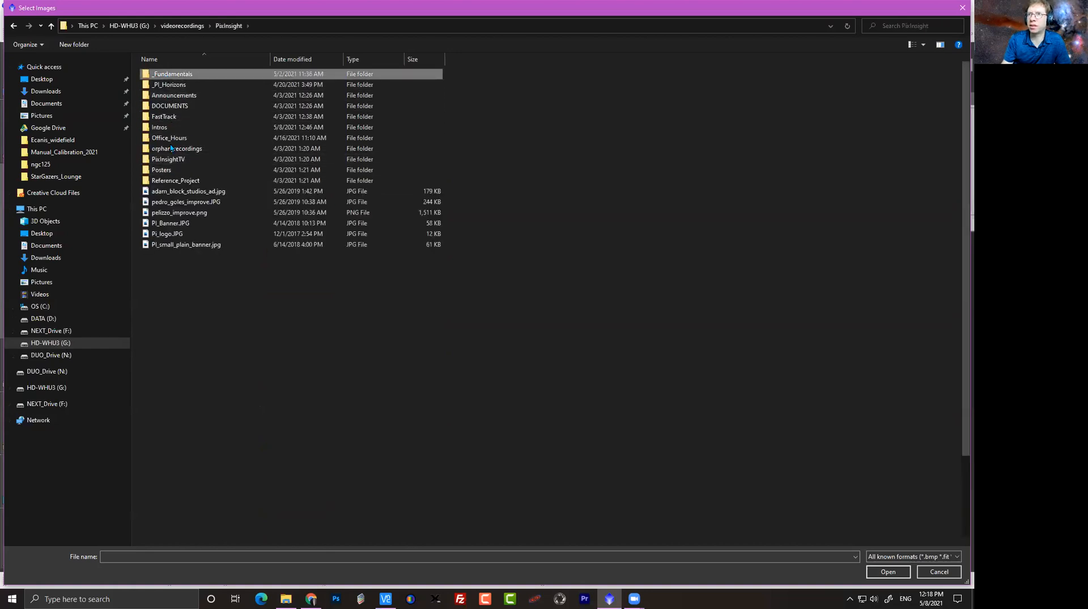
double_click(170, 73)
double_click(204, 519)
double_click(332, 85)
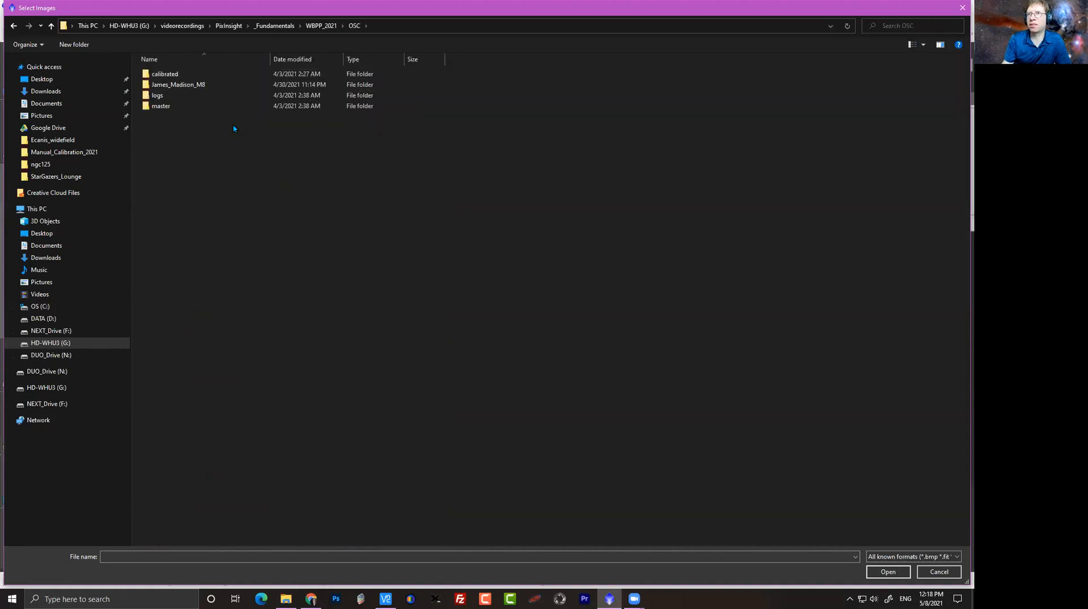
double_click(167, 86)
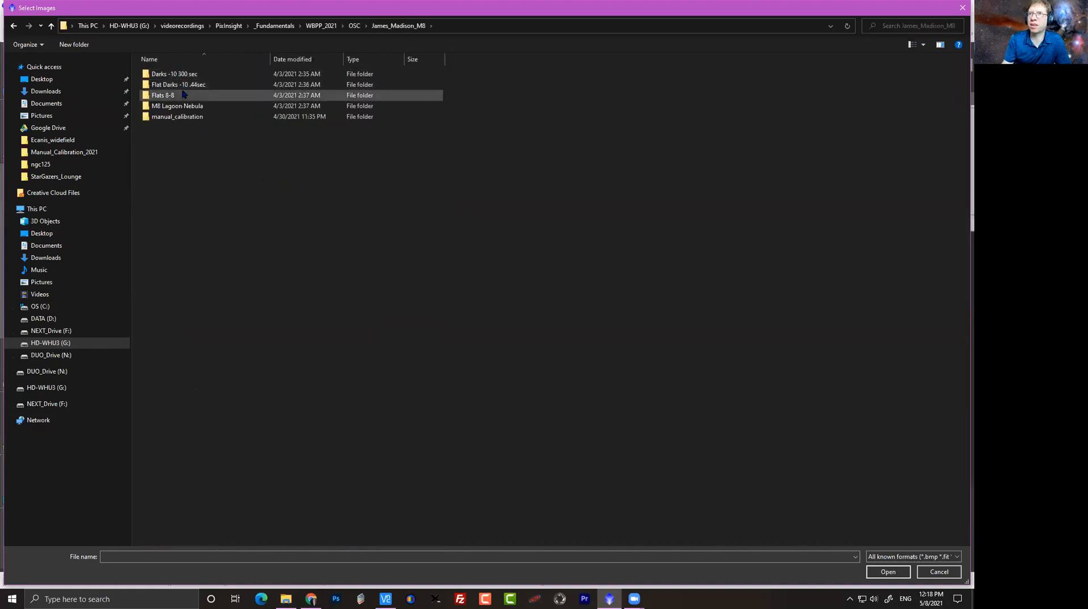
double_click(173, 86)
left_click(181, 159)
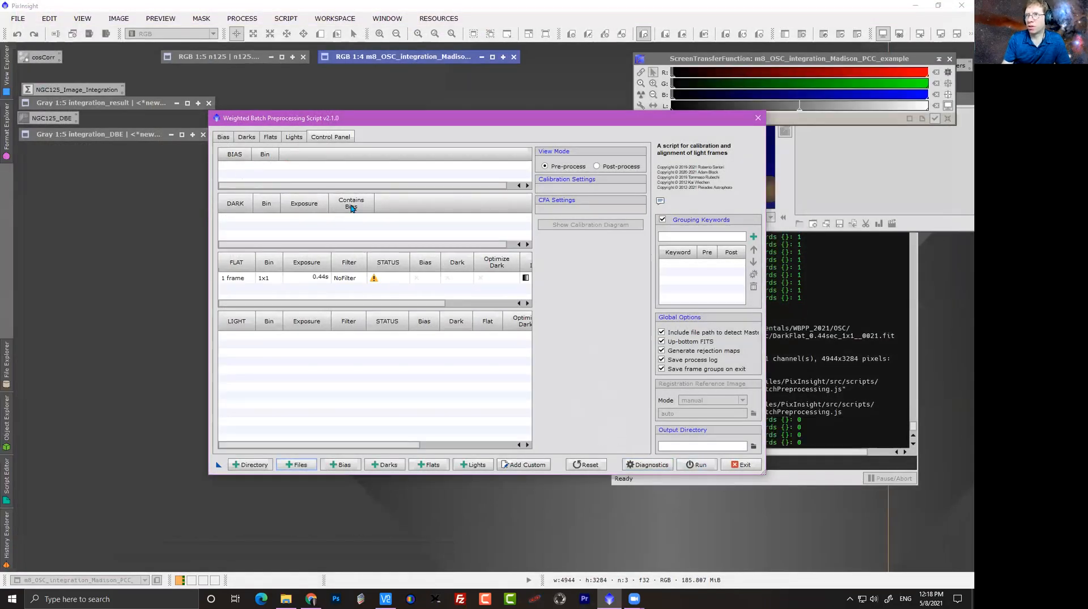
Check the Bias, Darks and Flats lists for the added dark flat, and remove it from the Flats list.
left_click(225, 138)
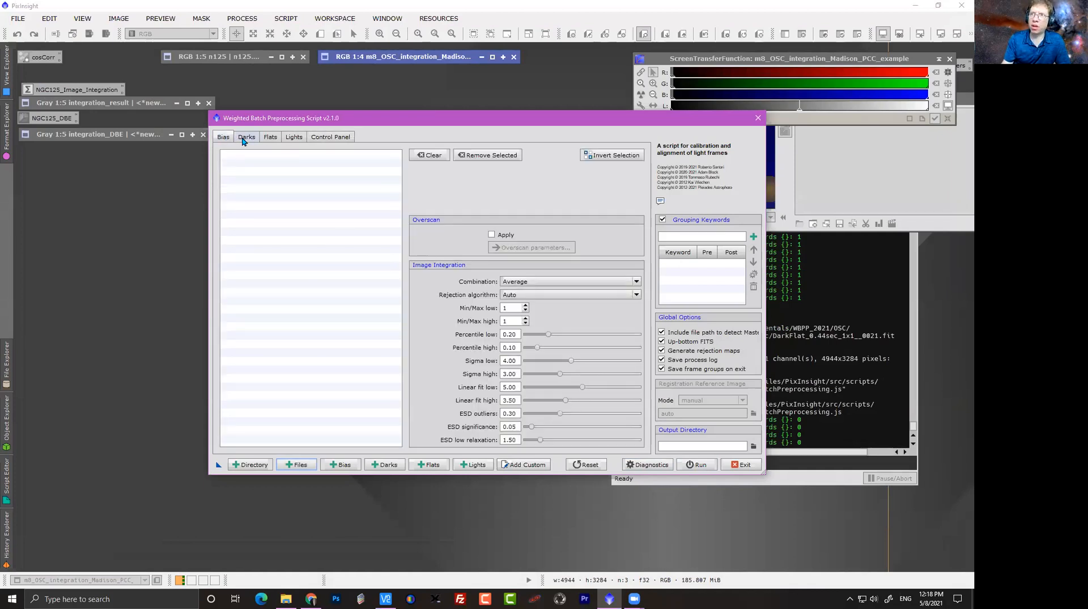
left_click(245, 137)
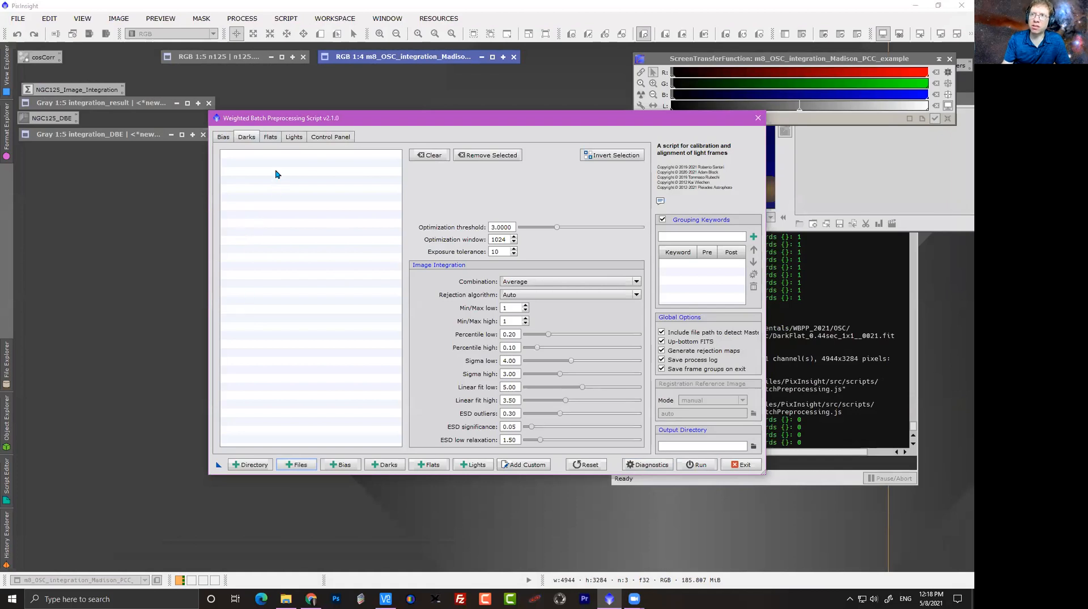
left_click(276, 138)
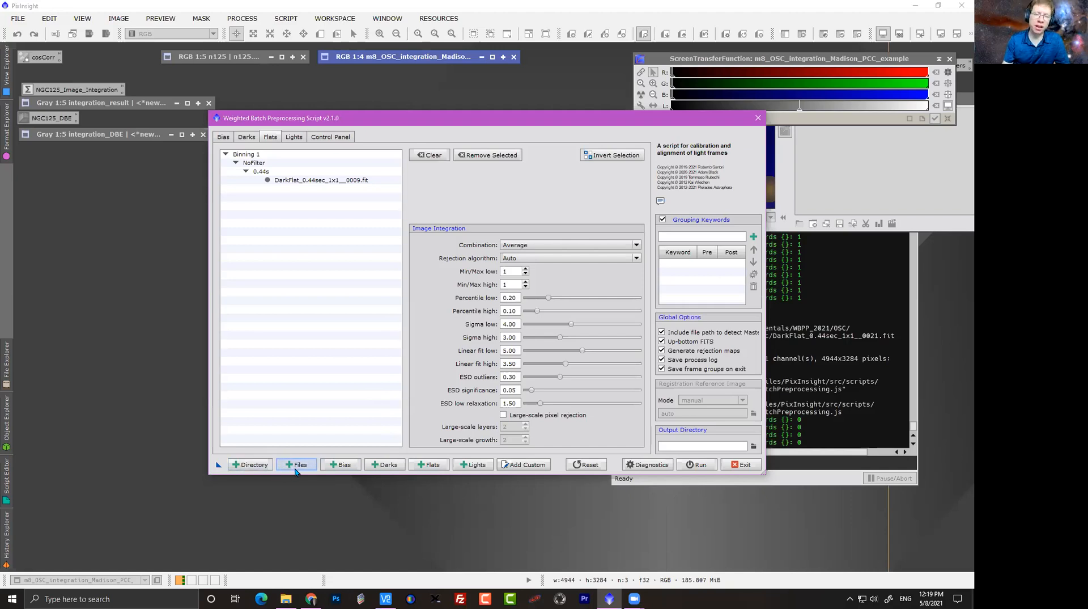
left_click(315, 181)
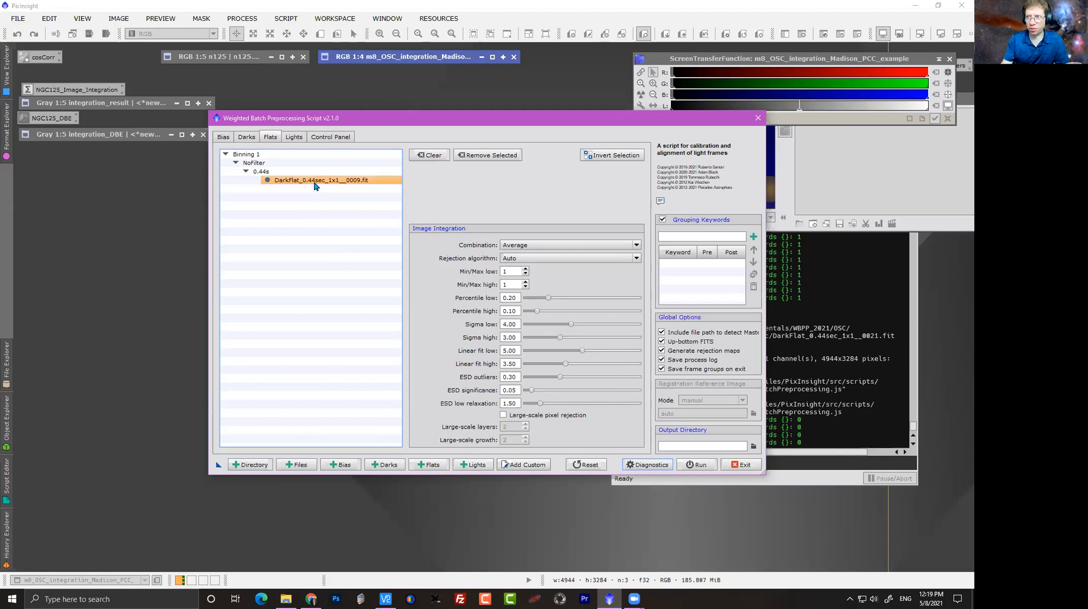
left_click(487, 154)
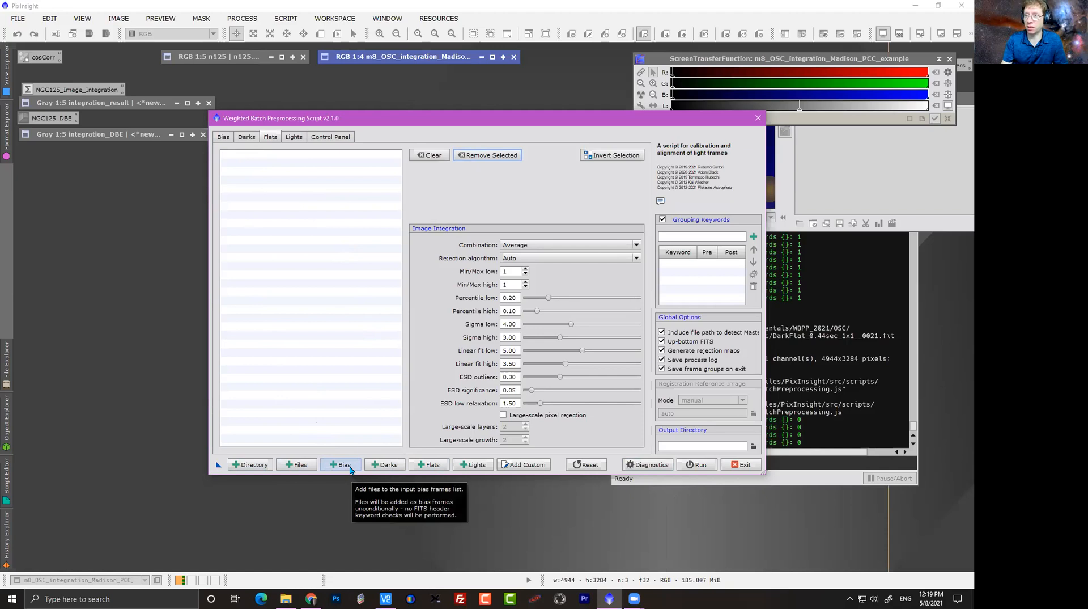
Add all the DarkFlat_0.44sec files from the Flat Darks -10 .44sec folder explicitly as dark frames.
left_click(385, 465)
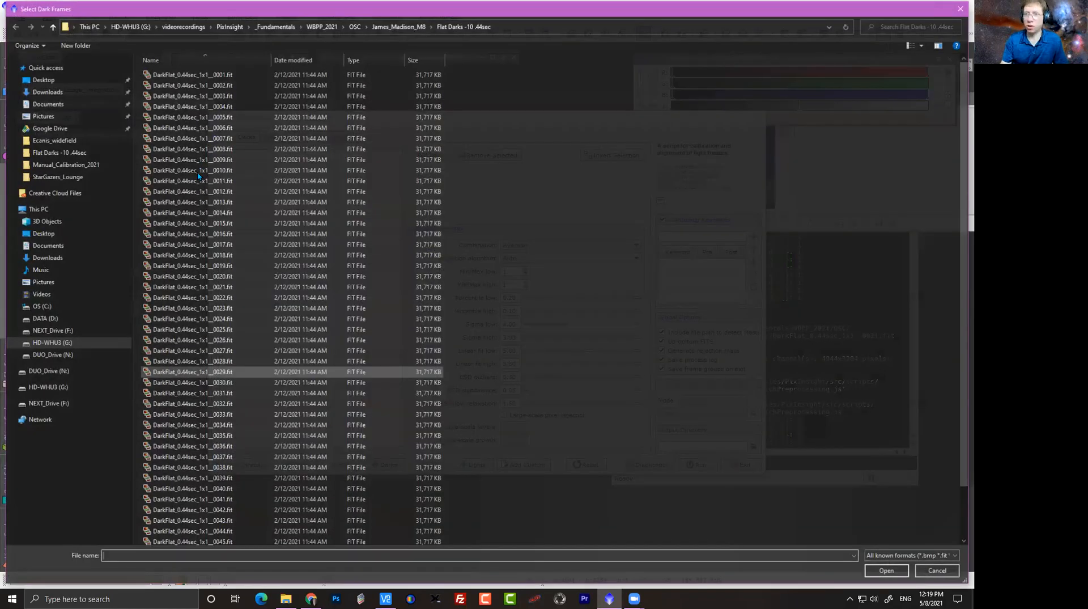
left_click(198, 173)
key("ctrl+a")
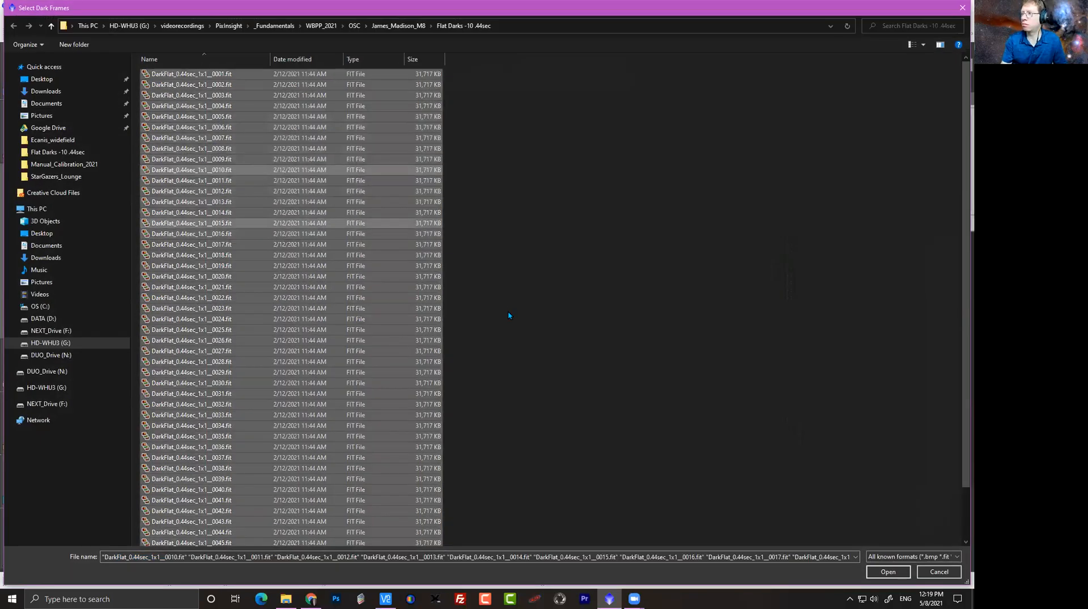
key("Tab")
key("Return")
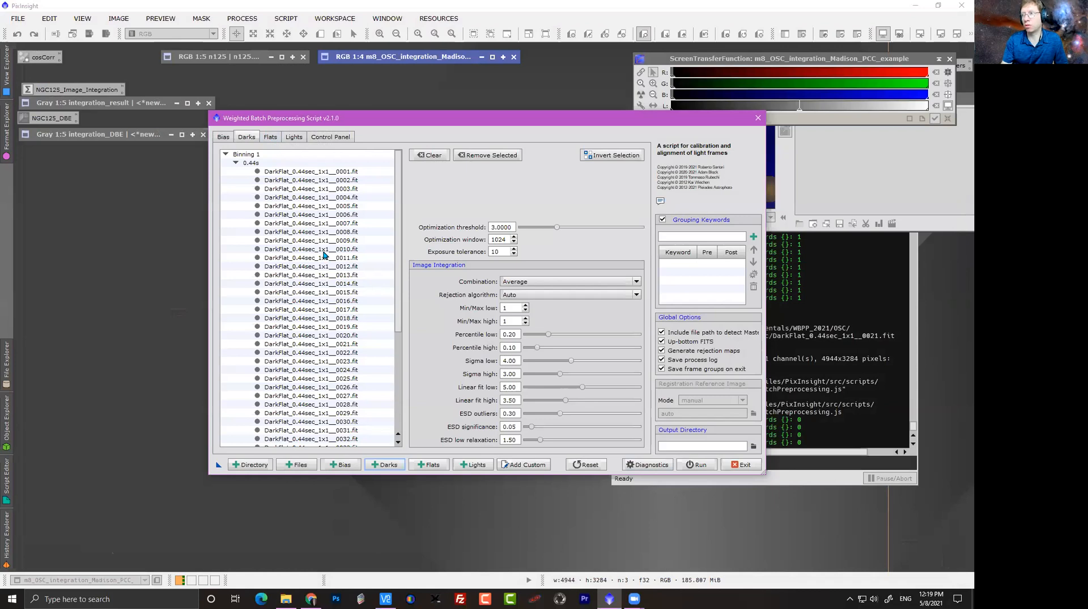
scroll(310, 362, "down", 5)
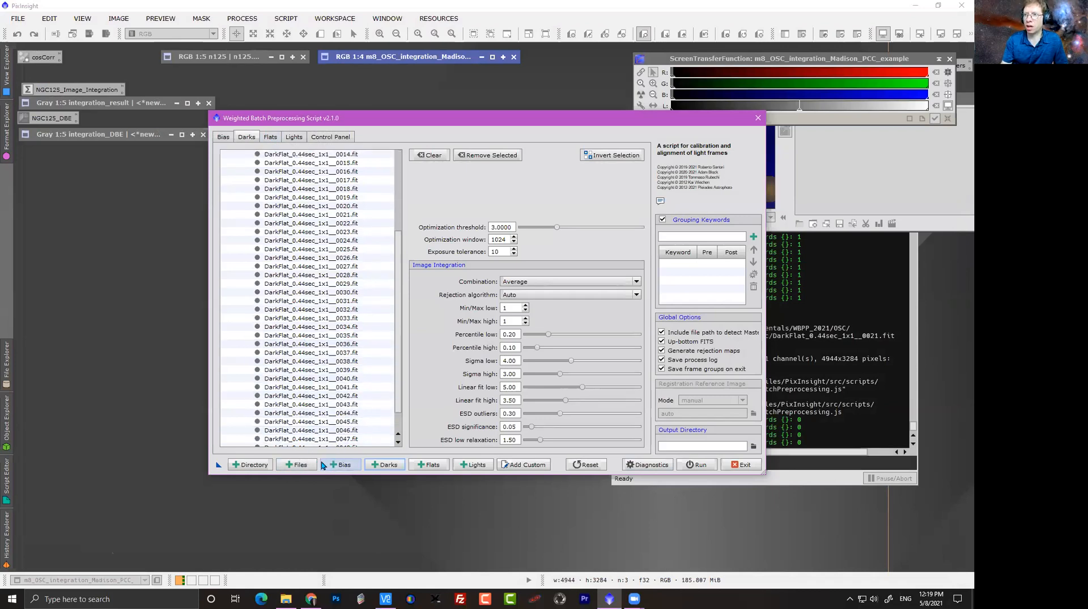
Add all the 300-second darks from the M8 data set's Darks -10 300 sec folder using automatic frame-type detection.
left_click(295, 464)
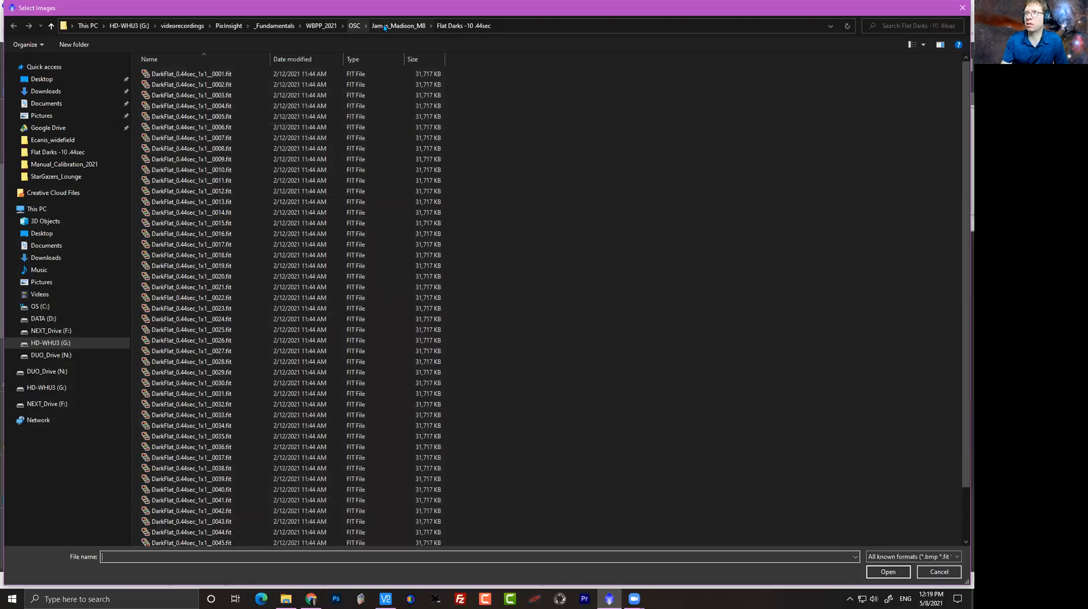
left_click(399, 25)
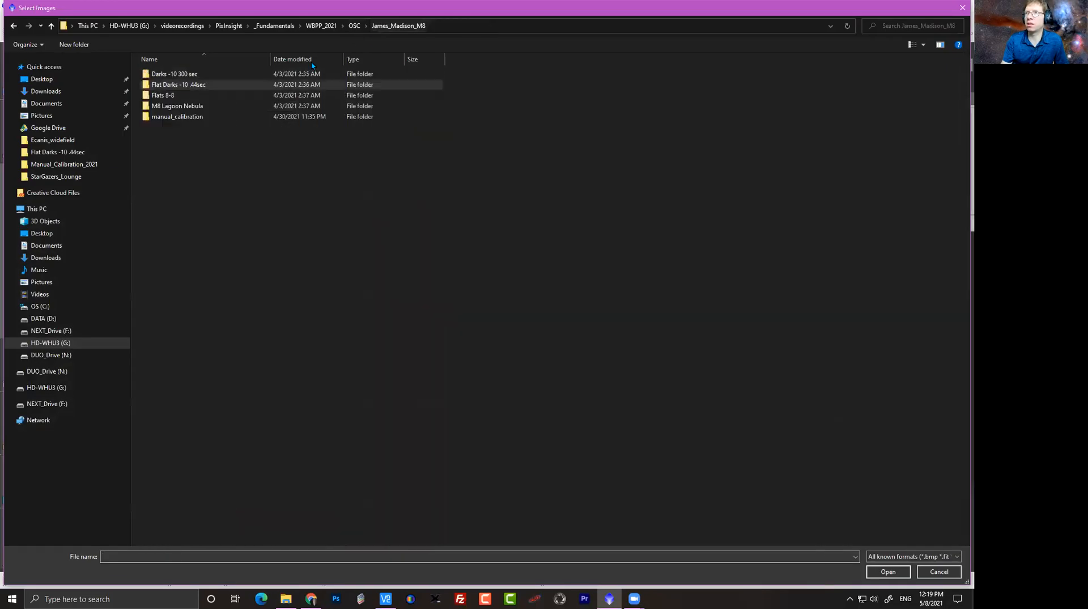
left_click(170, 75)
double_click(170, 75)
left_click(203, 138)
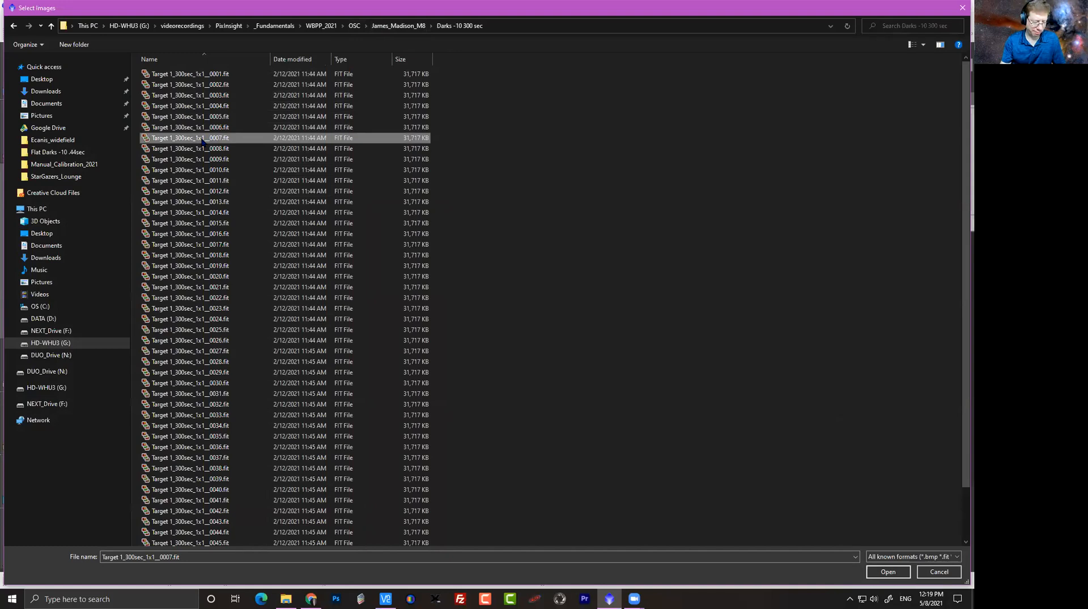
key("ctrl+a")
left_click(875, 572)
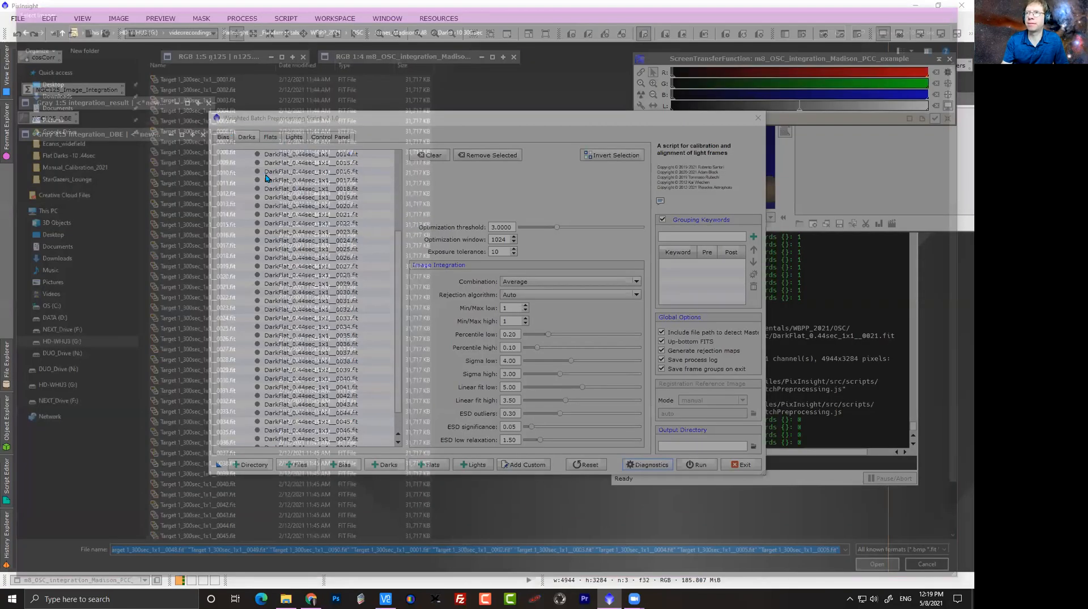
scroll(300, 221, "up", 5)
scroll(300, 221, "down", 20)
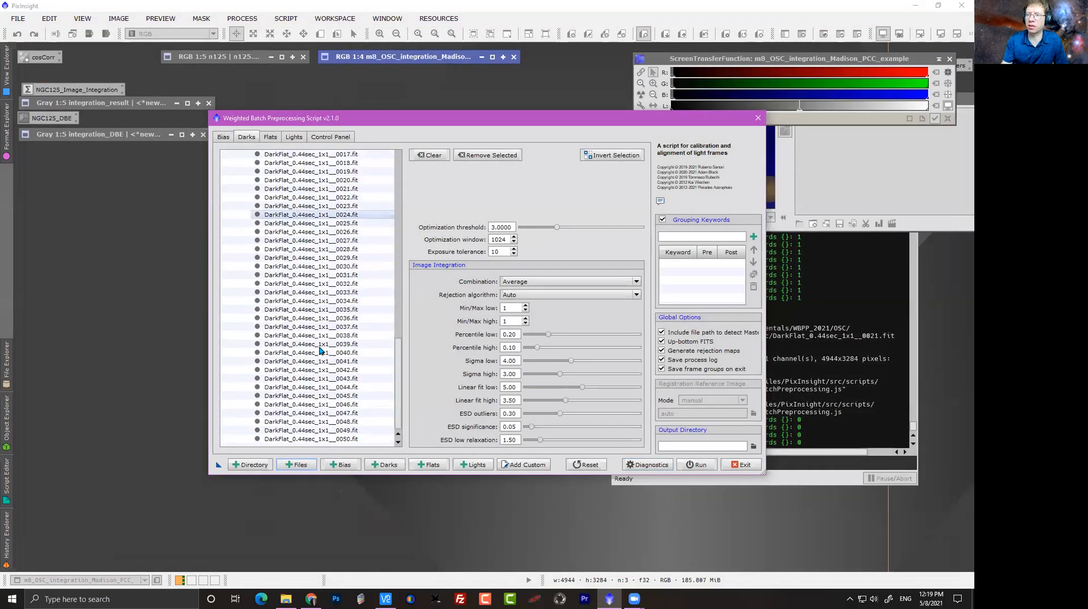
Add all the flat_0.44sec files from the Flats 8-8 folder using automatic frame-type detection.
left_click(296, 464)
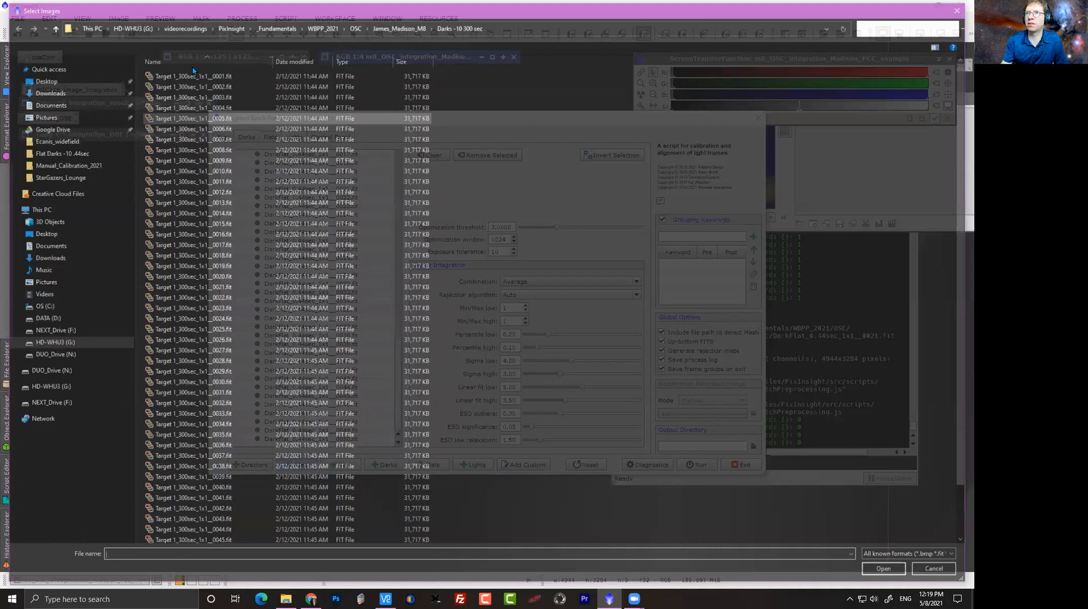
left_click(391, 25)
double_click(187, 96)
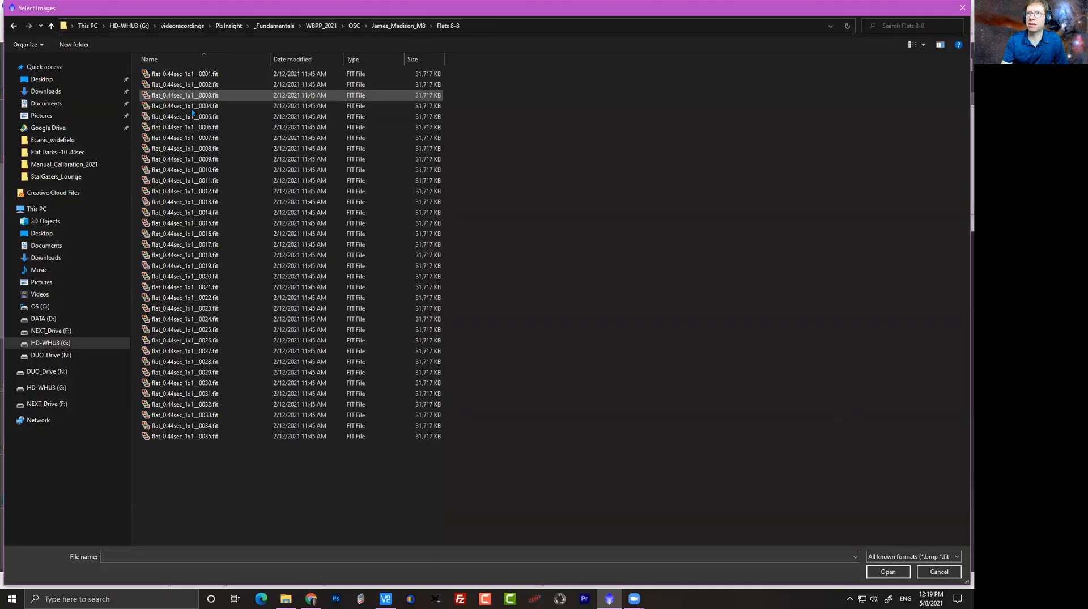
left_click(192, 108)
key("ctrl+a")
left_click(867, 575)
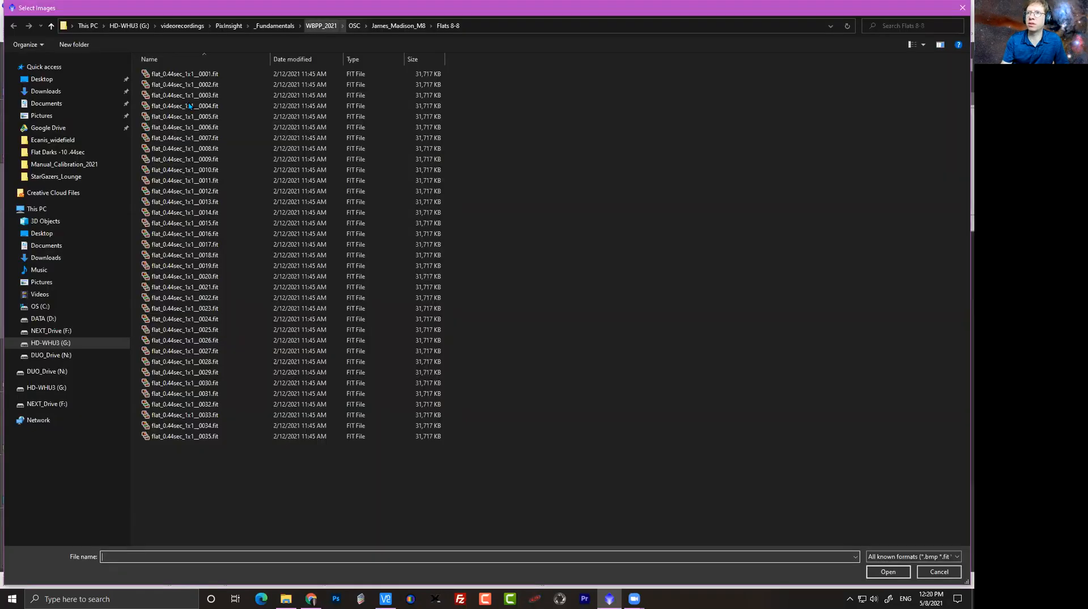
Add all the 300-second light frames from the M8 Lagoon Nebula folder's 8-17-2020 subfolder using automatic frame-type detection.
left_click(398, 26)
double_click(189, 106)
double_click(170, 85)
left_click(201, 106)
key("ctrl+a")
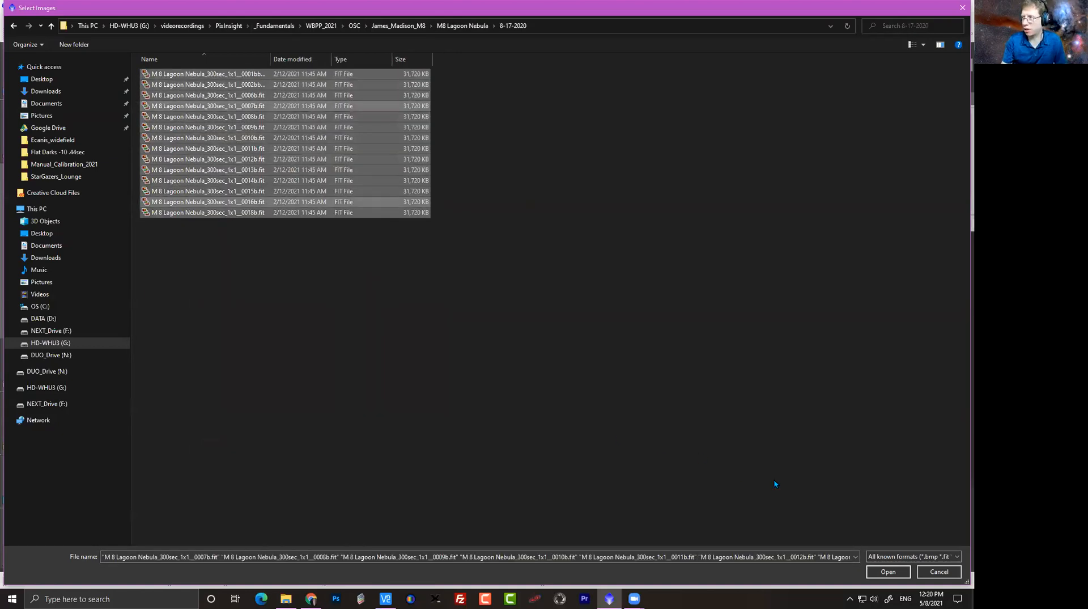
left_click(883, 572)
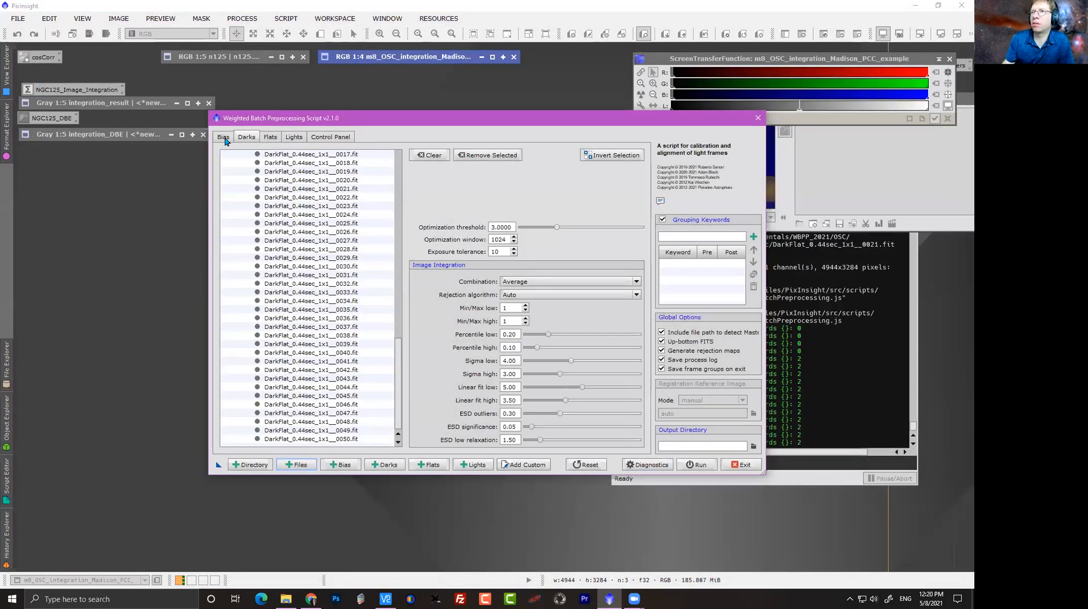
Review the Bias, Darks, Flats and Lights lists, and check which darks and flats are matched to the light and flat groups.
left_click(225, 137)
left_click(244, 140)
left_click(267, 137)
left_click(293, 138)
left_click(331, 139)
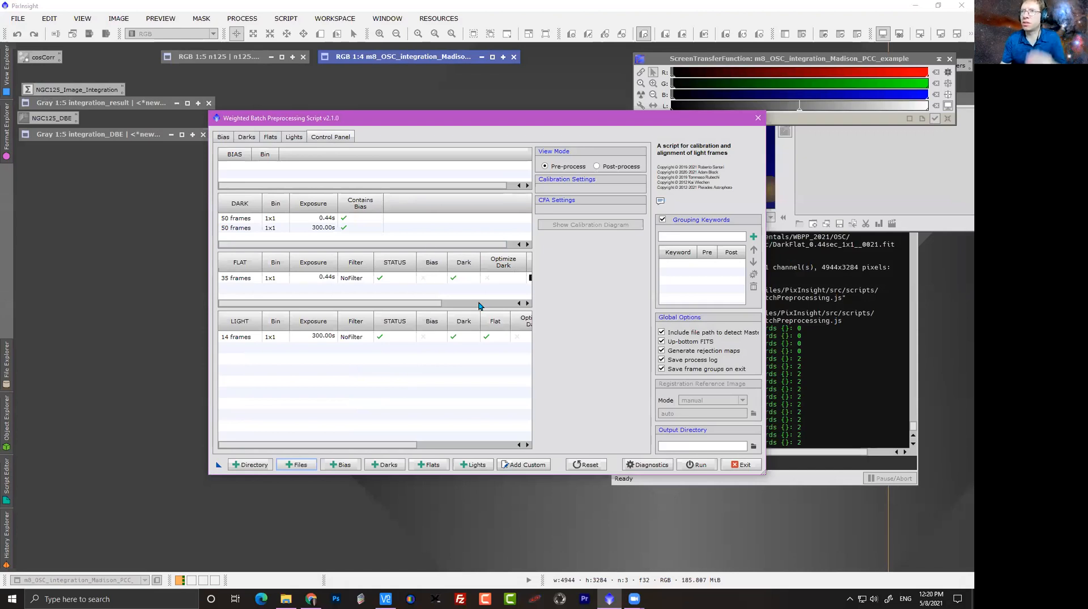
left_click(271, 339)
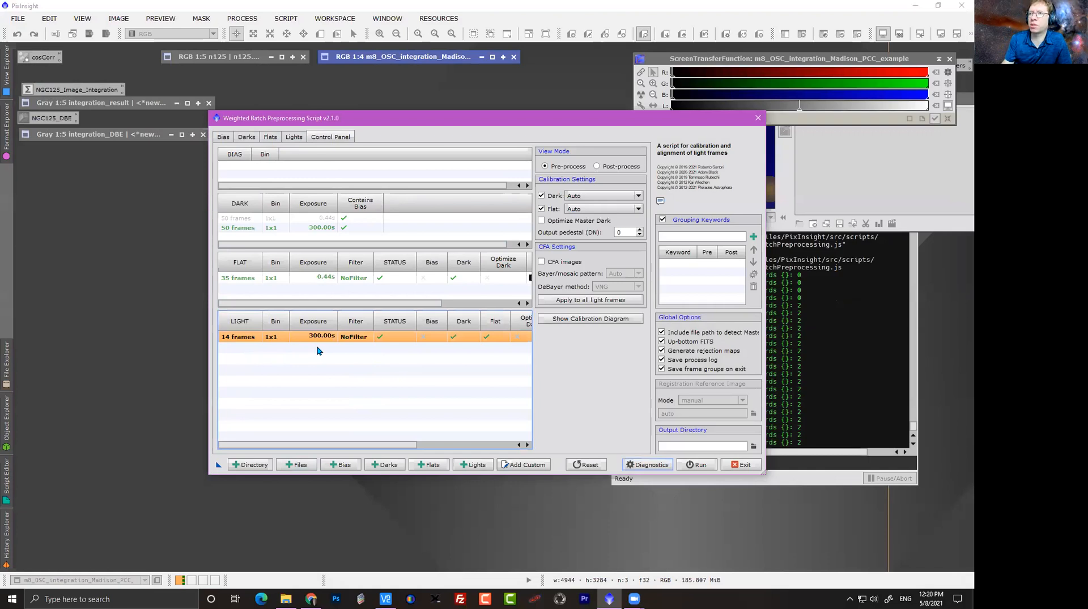
left_click(232, 278)
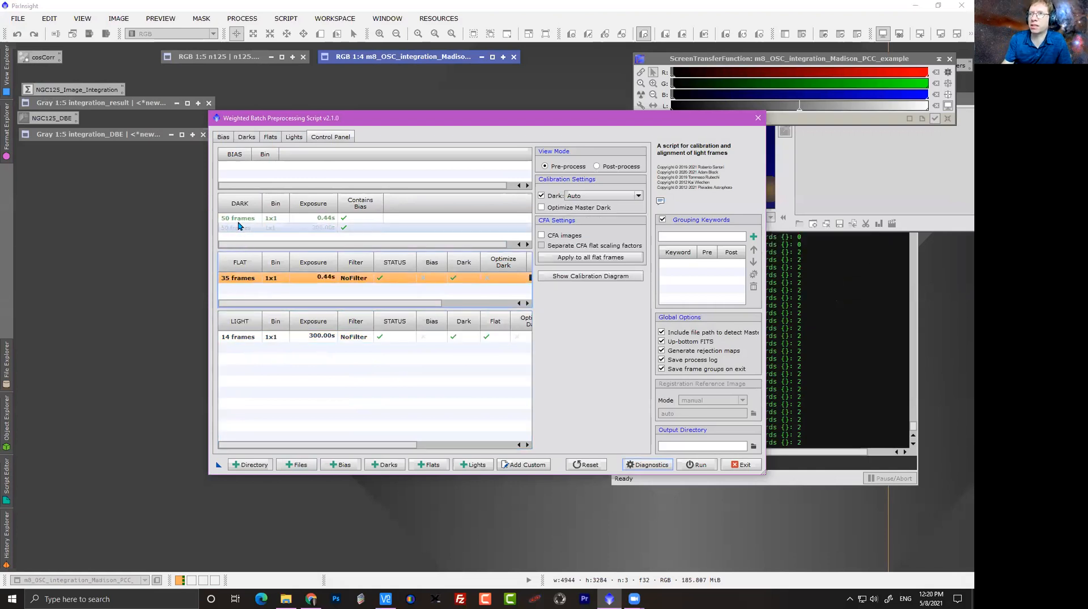
Enable CFA images for the 300-second light group and for the 0.44-second flat group.
left_click(266, 339)
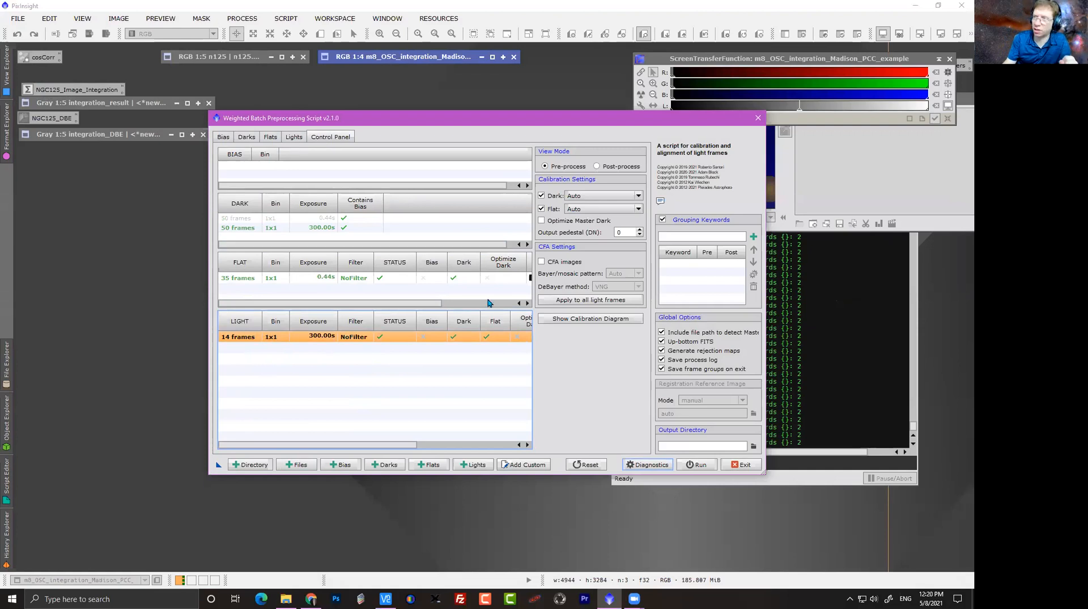
left_click(541, 262)
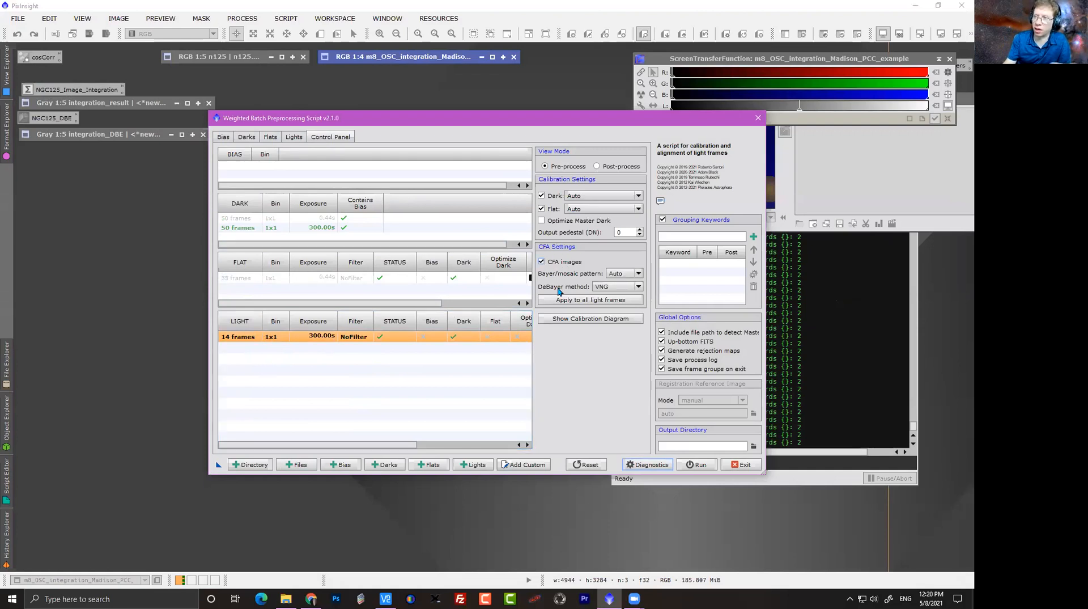
left_click(439, 283)
left_click(541, 235)
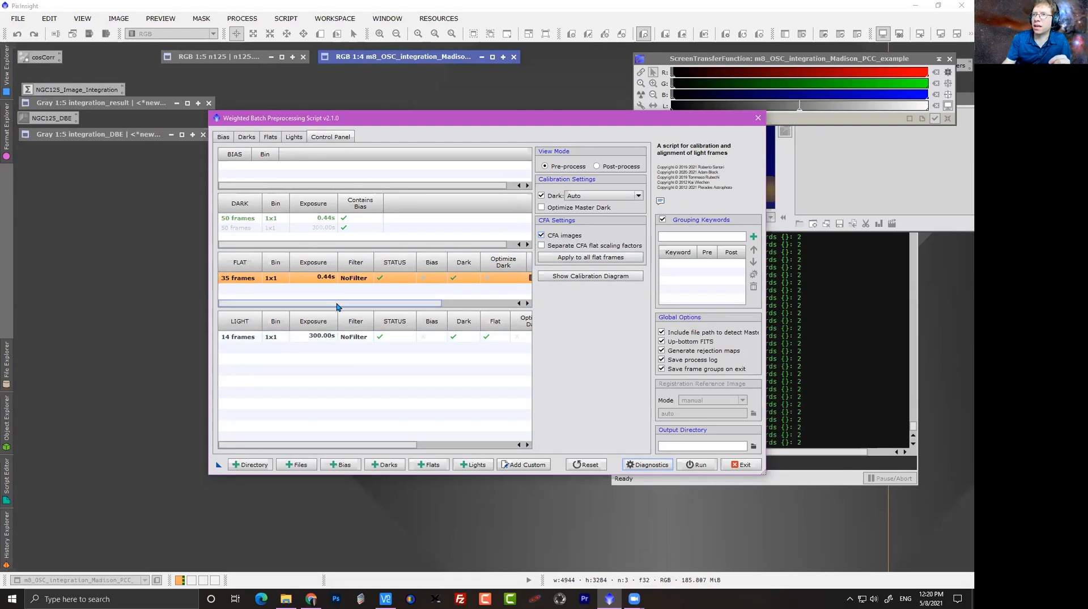
Widen the script window to show the CFA columns, and switch CFA images off and back on for the flat group.
left_click_drag(333, 120, 245, 112)
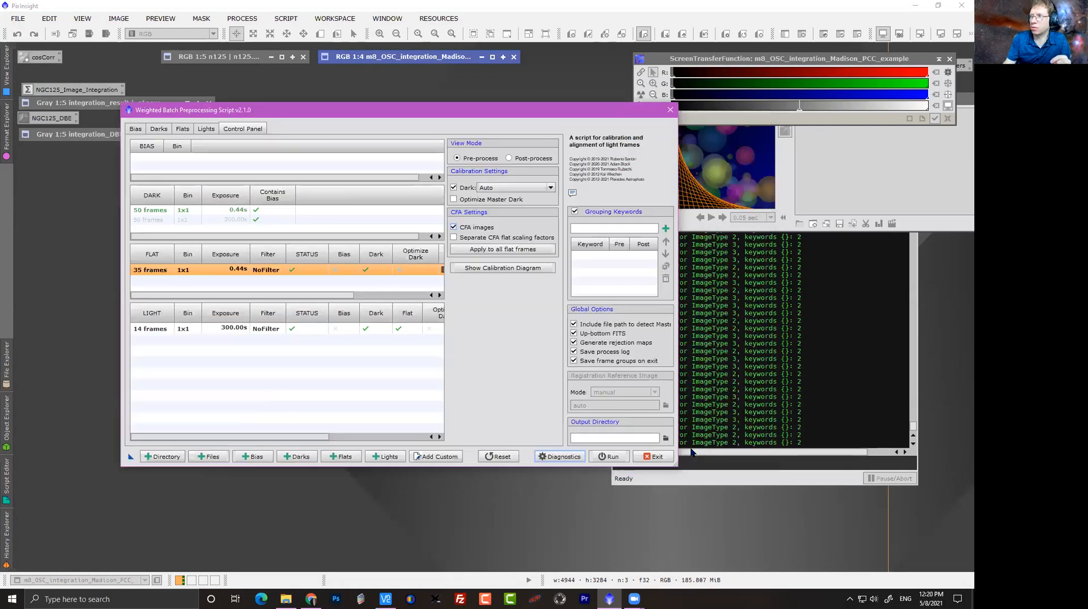
left_click_drag(677, 465, 861, 464)
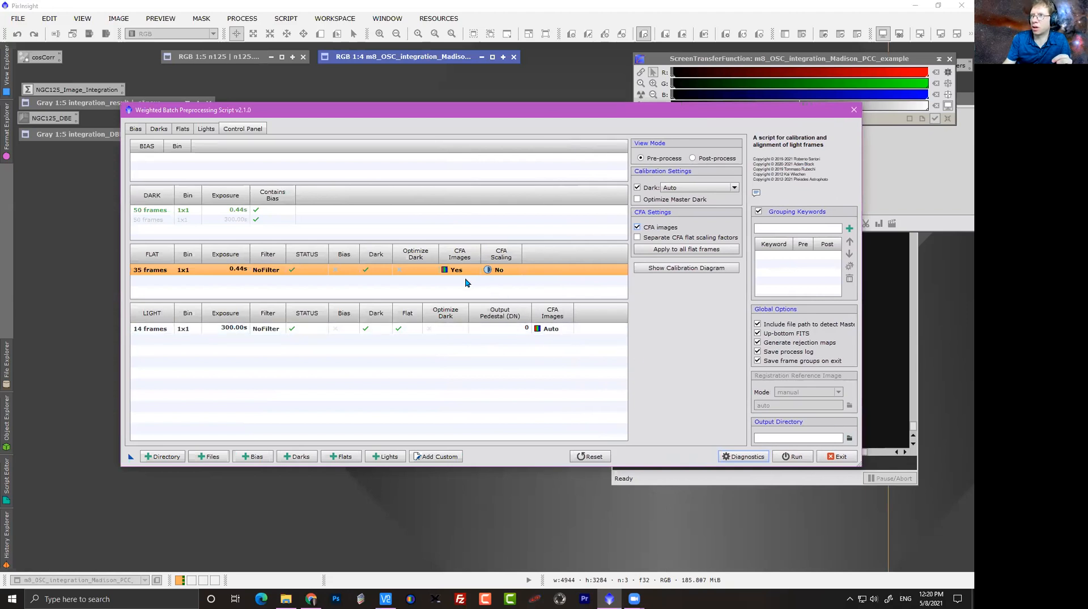
left_click(638, 227)
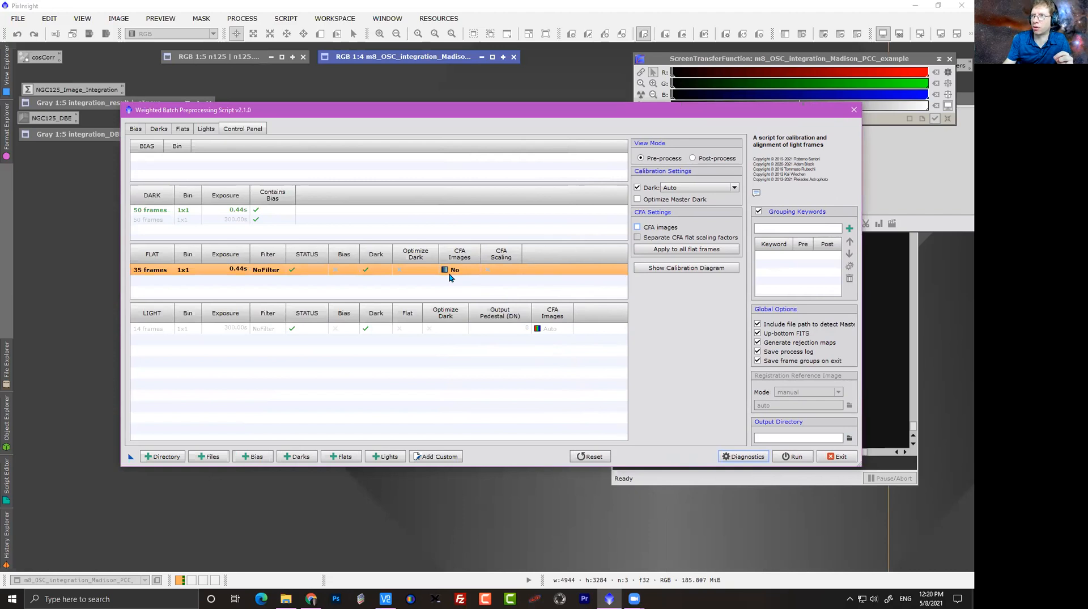
left_click(638, 227)
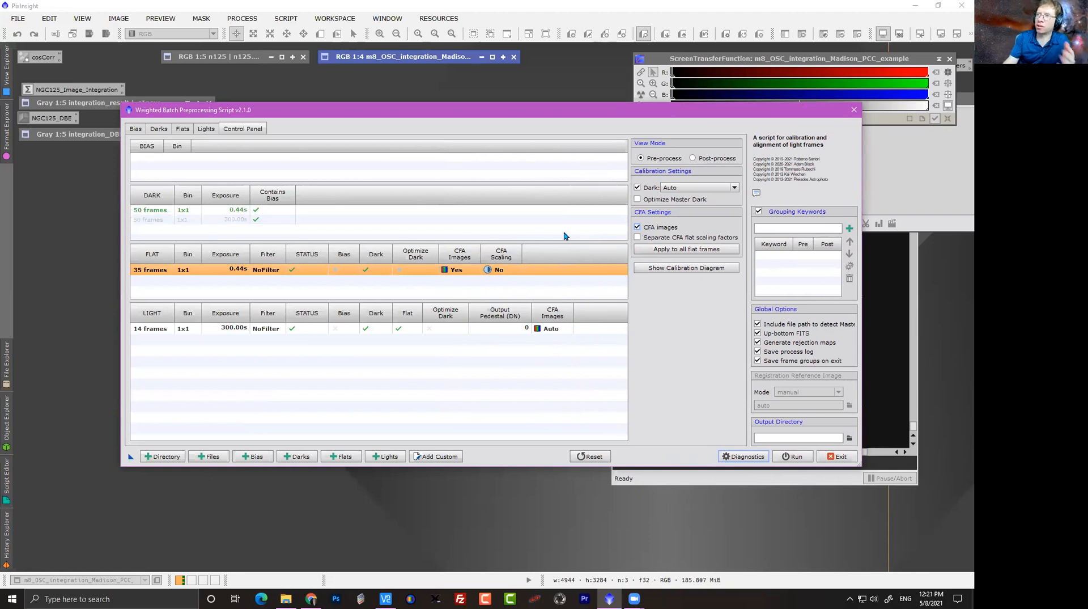
Set the light group's Bayer/mosaic pattern to Auto after viewing the available patterns.
left_click(546, 329)
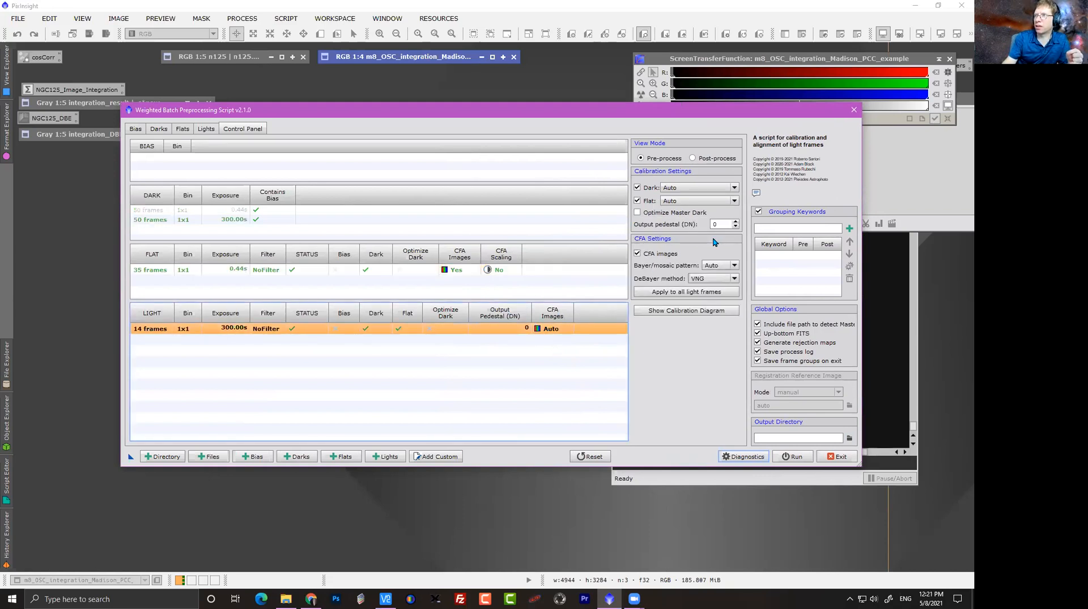
left_click(733, 266)
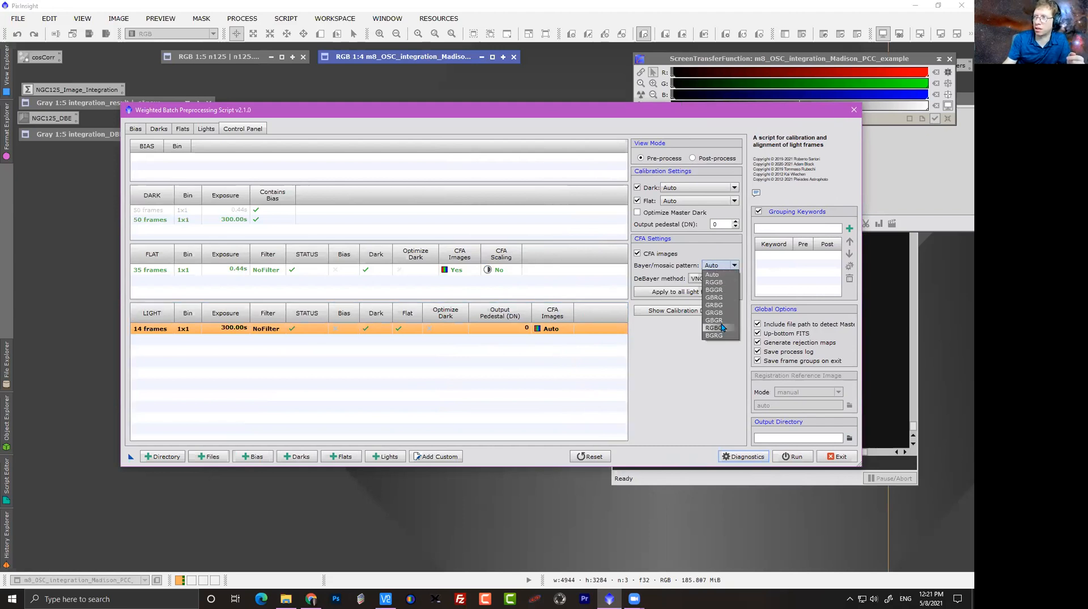
left_click(715, 275)
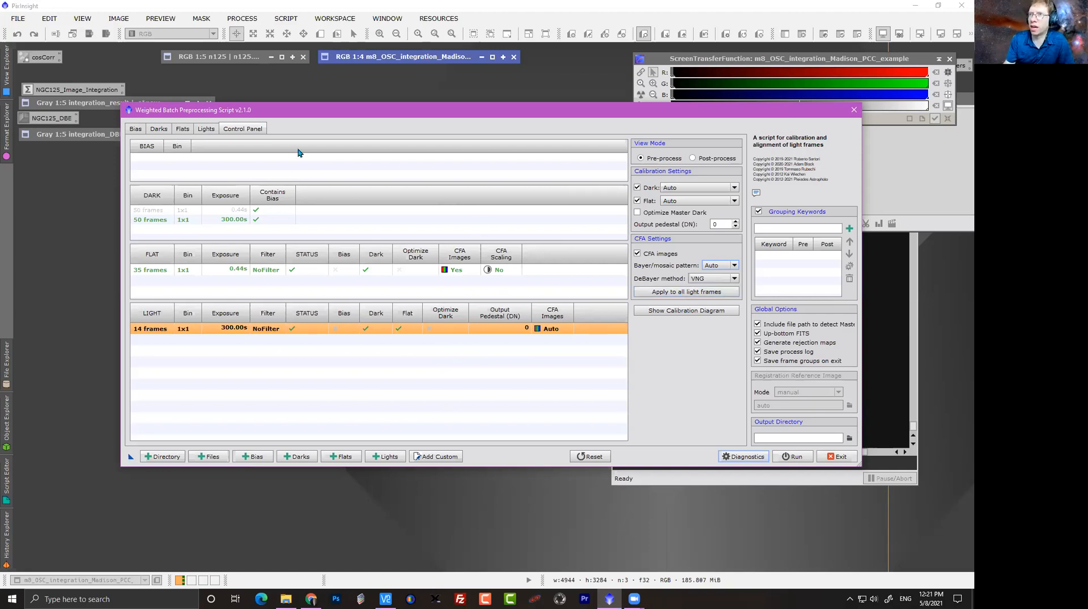
Examine the light-frame processing options, the light group's calibration flow diagram, and the flat group's matched darks.
left_click(206, 128)
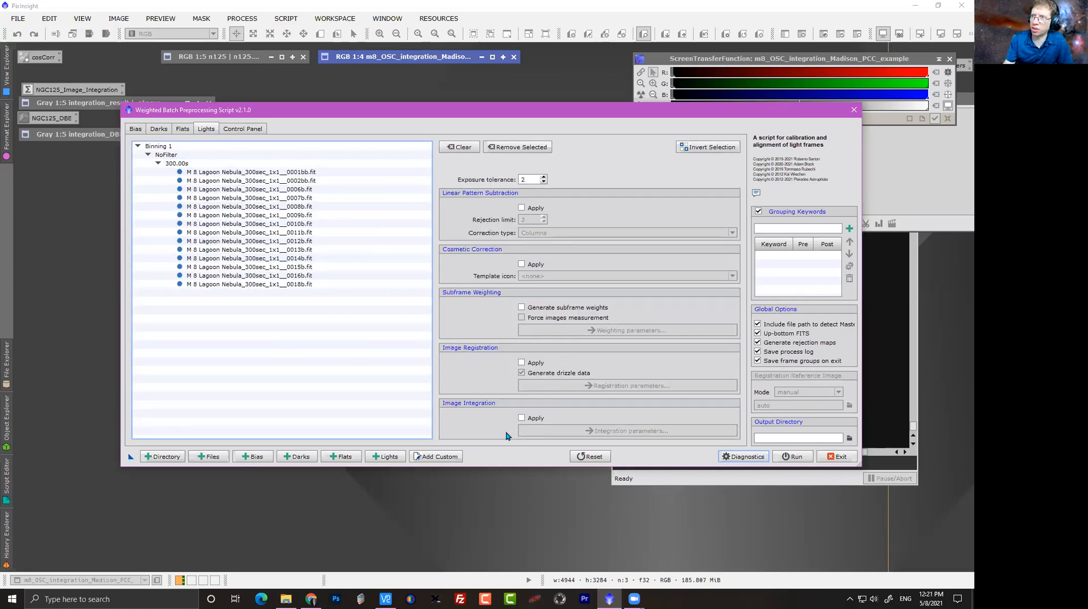
left_click(247, 129)
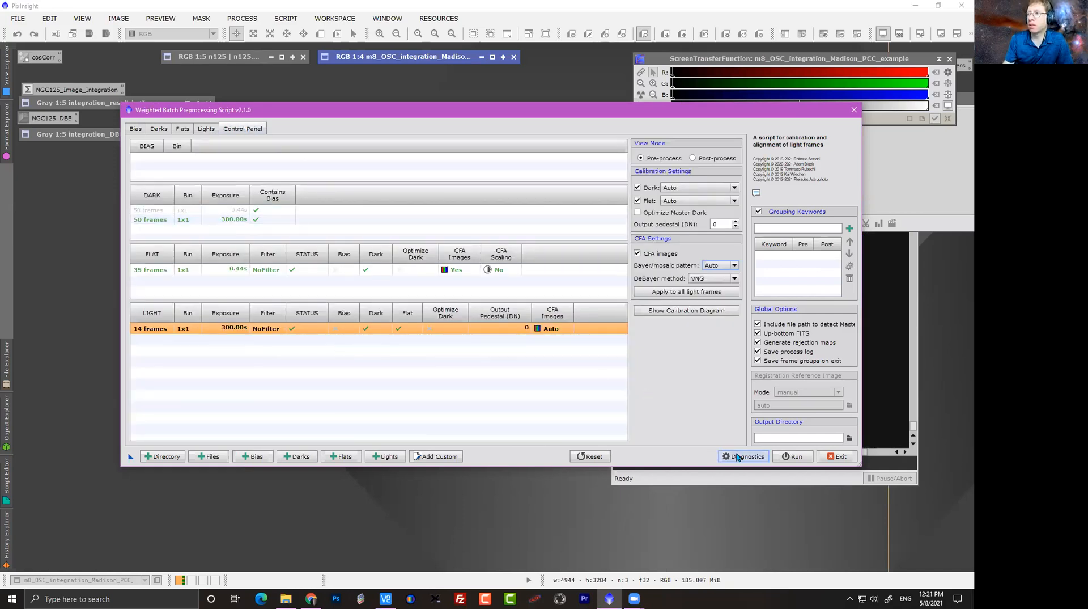
left_click(670, 310)
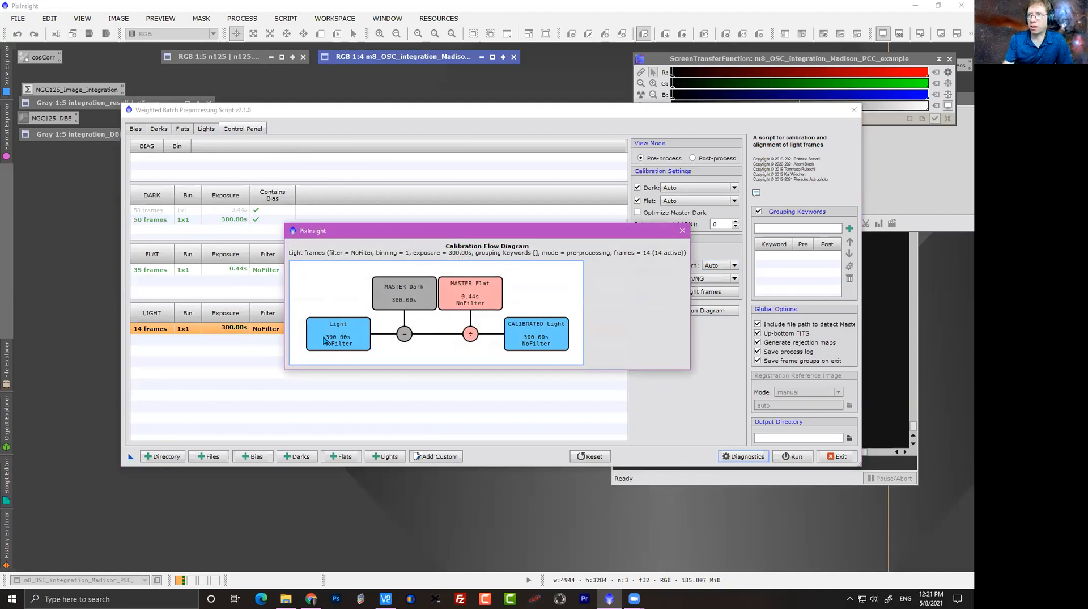
left_click(682, 230)
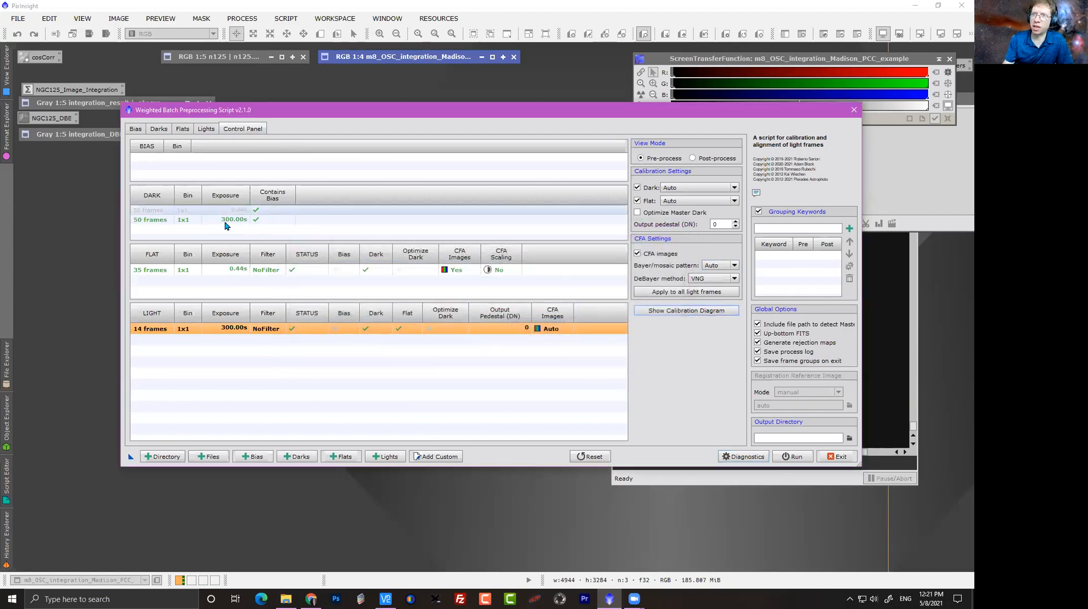
left_click(175, 269)
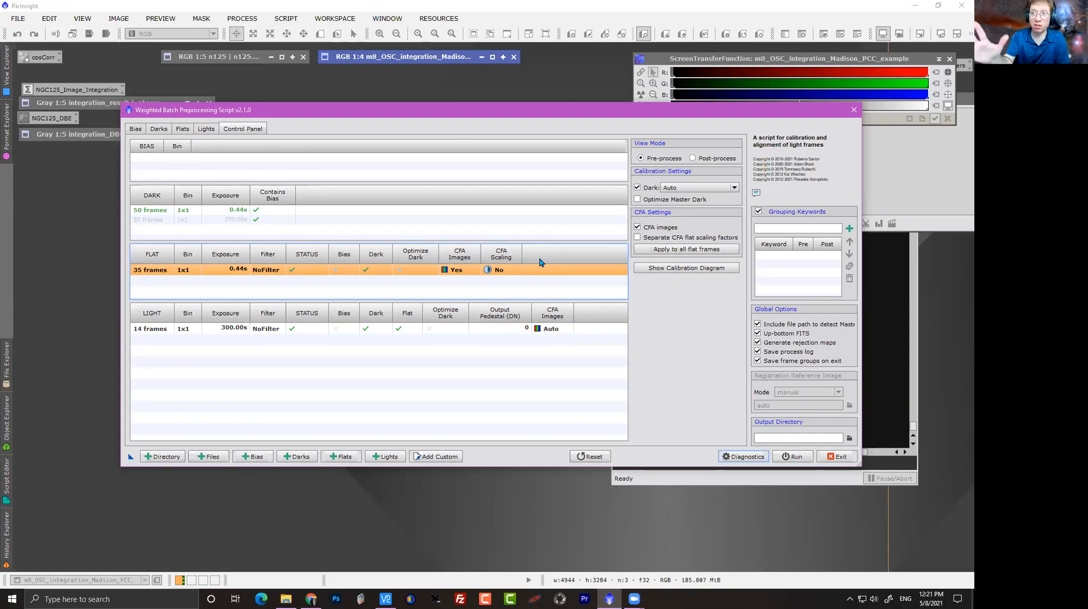
Exit the Weighted Batch Preprocessing script and confirm leaving it.
left_click(854, 111)
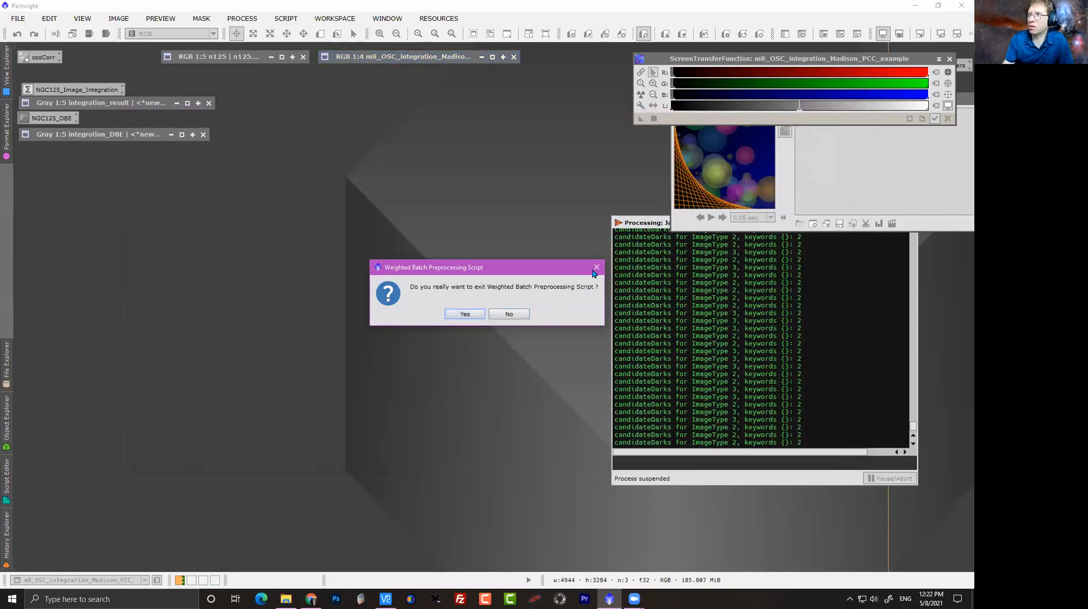
left_click(517, 316)
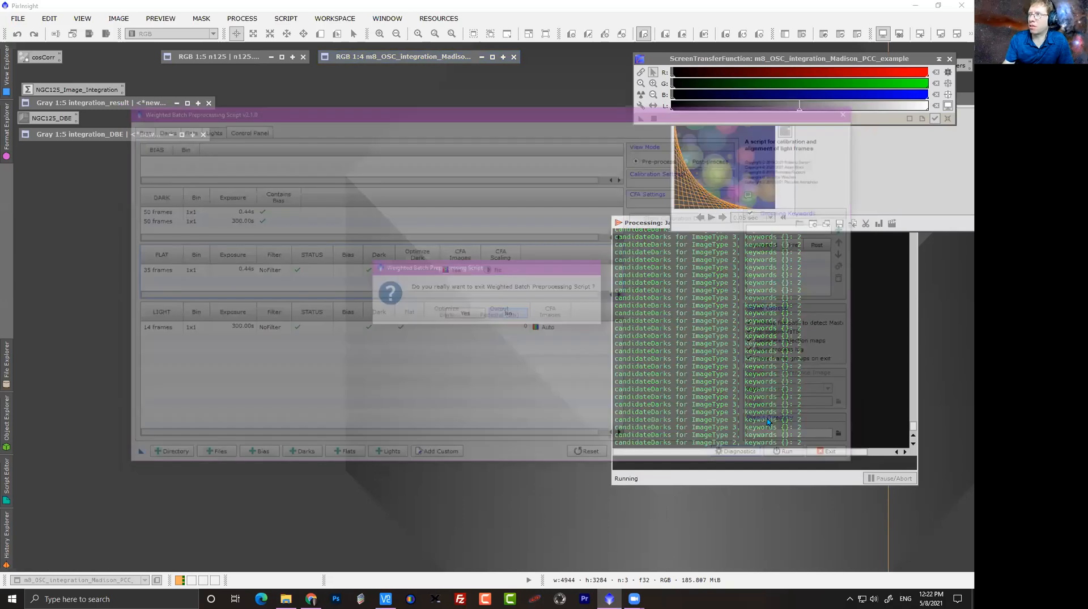
key("Escape")
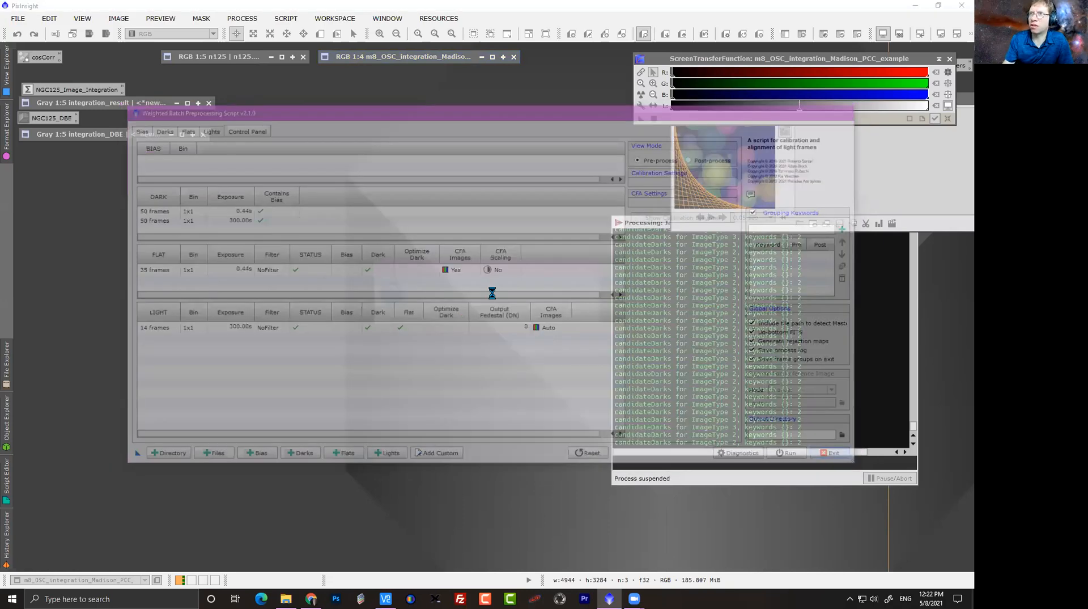
left_click(465, 314)
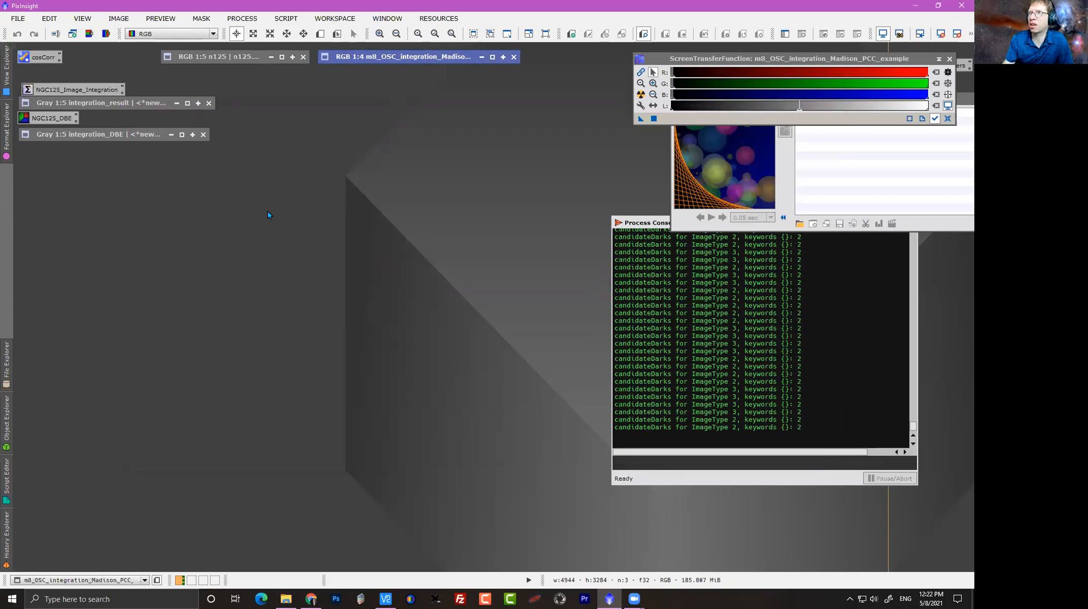
Restore the m8_OSC_integration_Madison_PCC_example image and open the PhotometricColorCalibration process beside it.
double_click(379, 57)
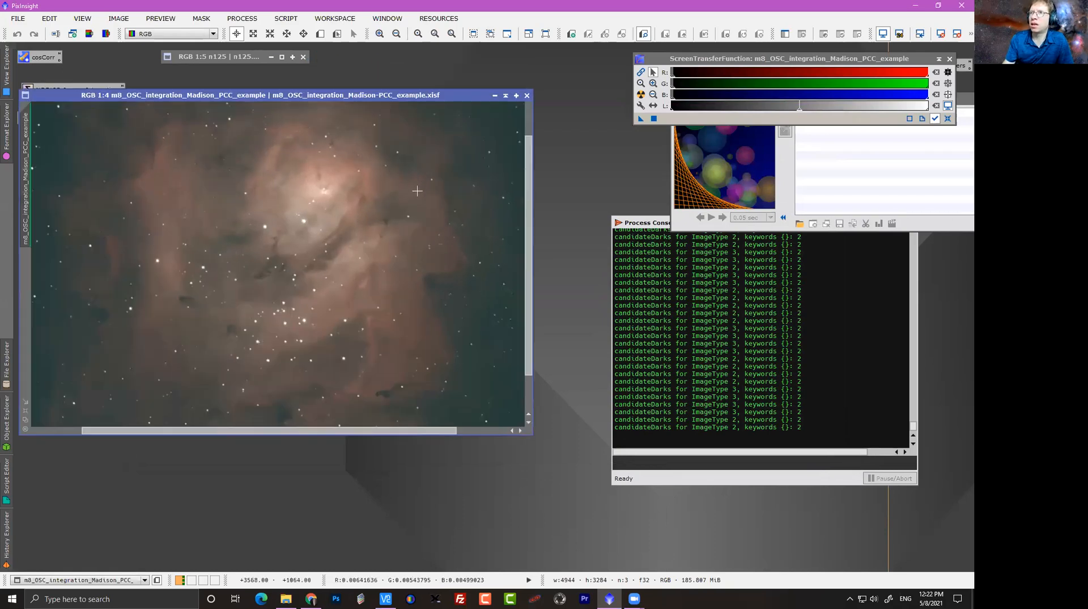
left_click_drag(325, 97, 372, 114)
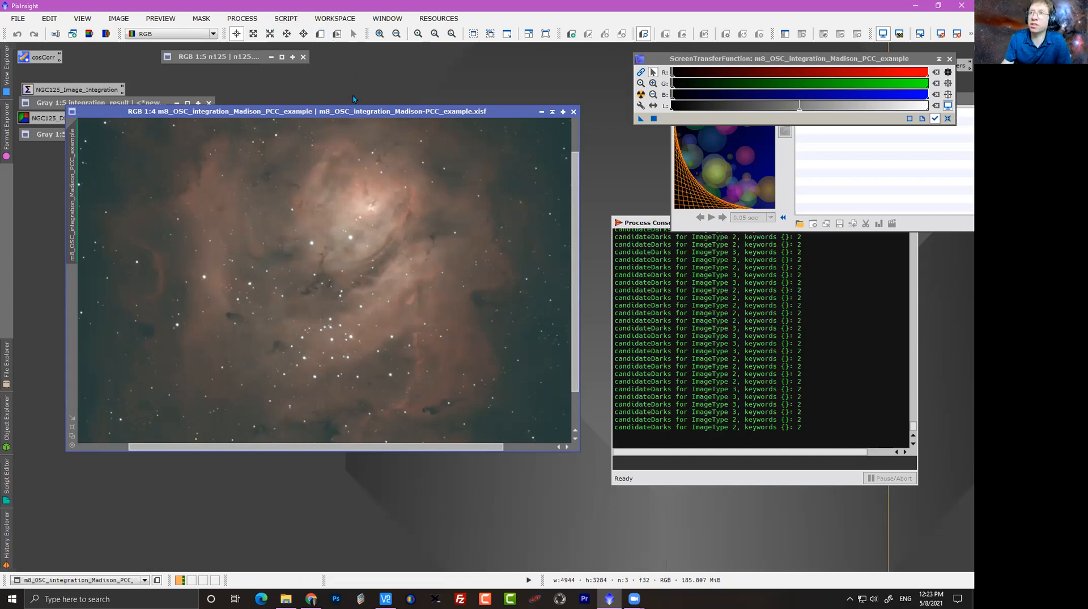
left_click(242, 18)
mouse_move(259, 35)
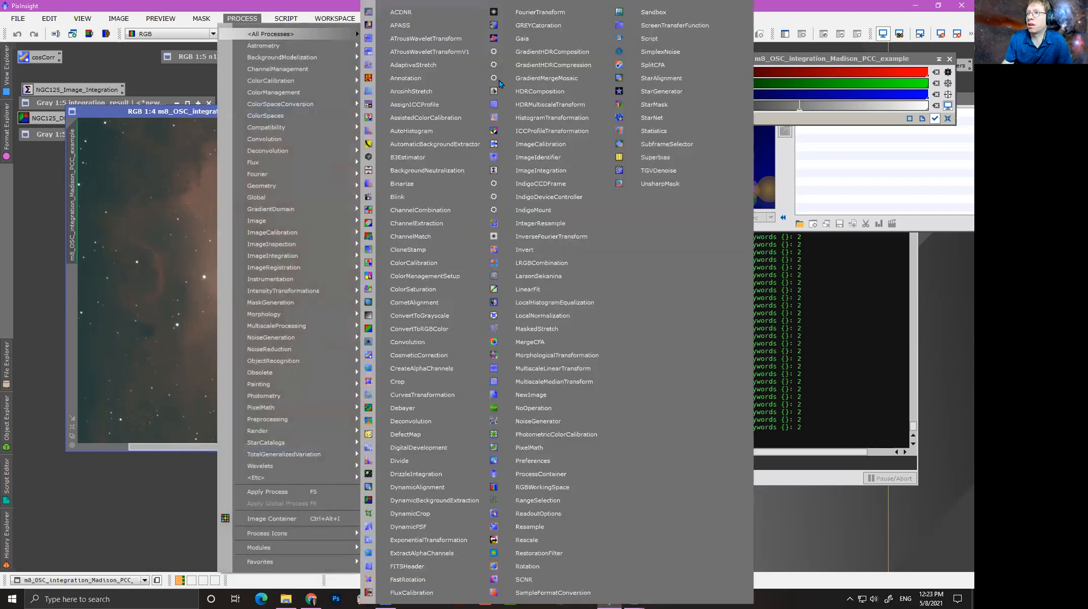
left_click(573, 438)
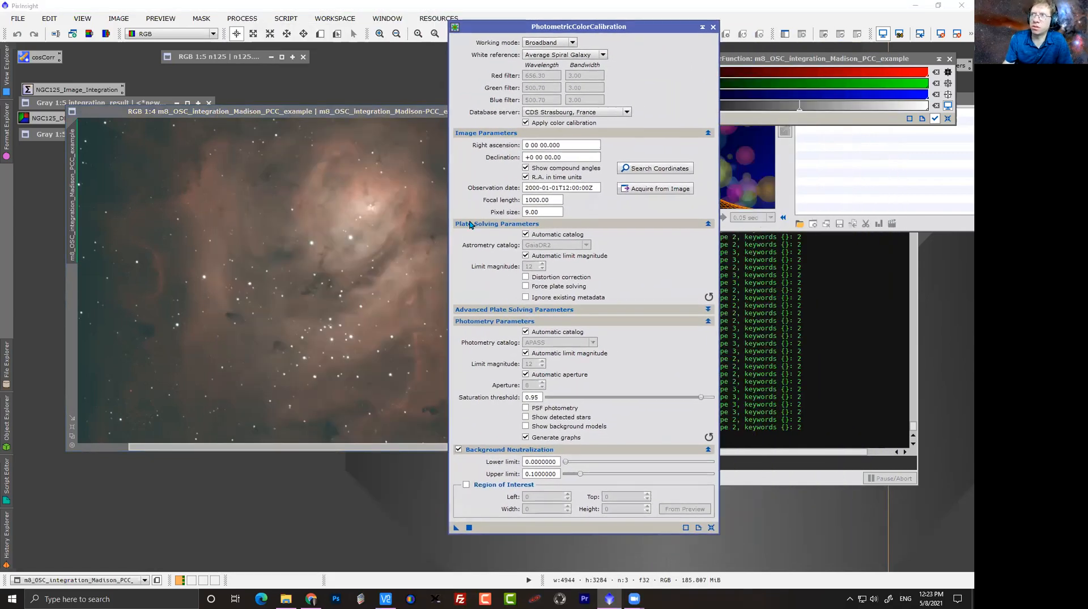
left_click_drag(589, 25, 406, 6)
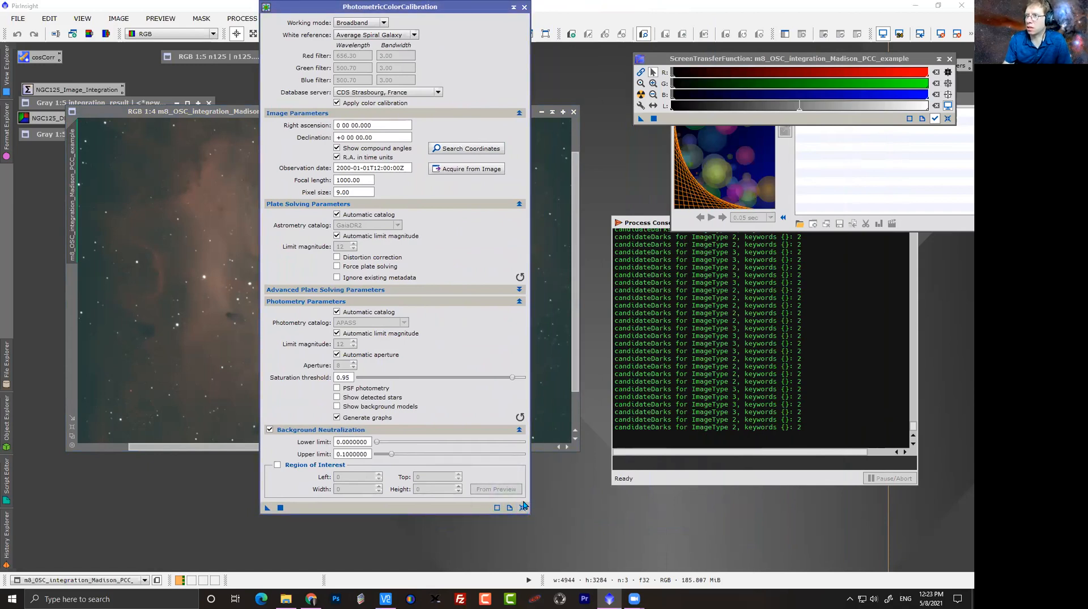
left_click_drag(387, 10, 548, 45)
left_click_drag(281, 111, 230, 90)
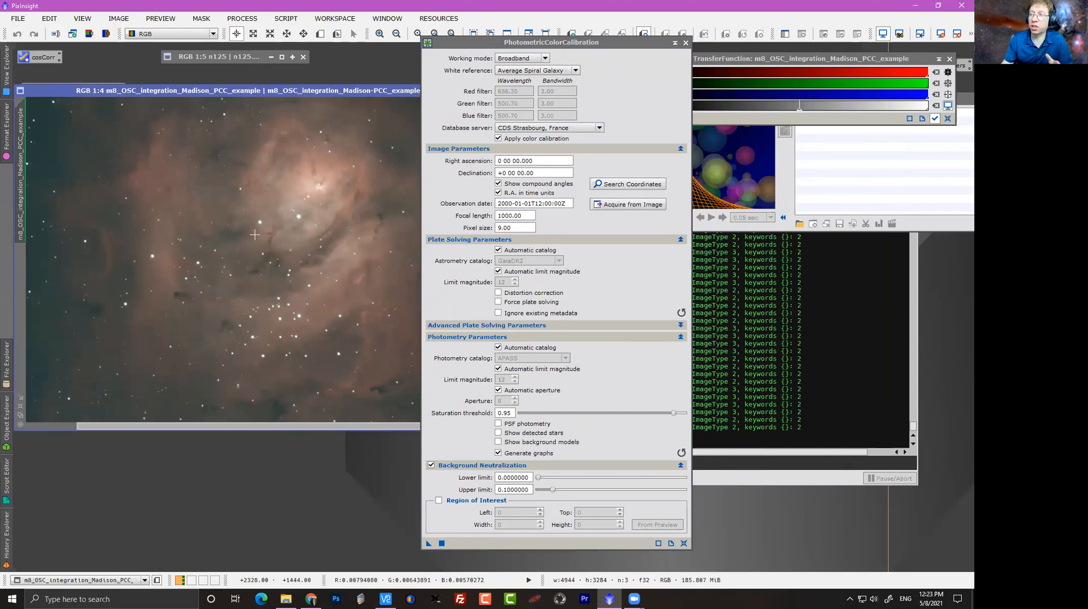
Acquire the coordinates, observation date, focal length and pixel size from the M8 image's metadata and review them.
left_click_drag(525, 219, 481, 219)
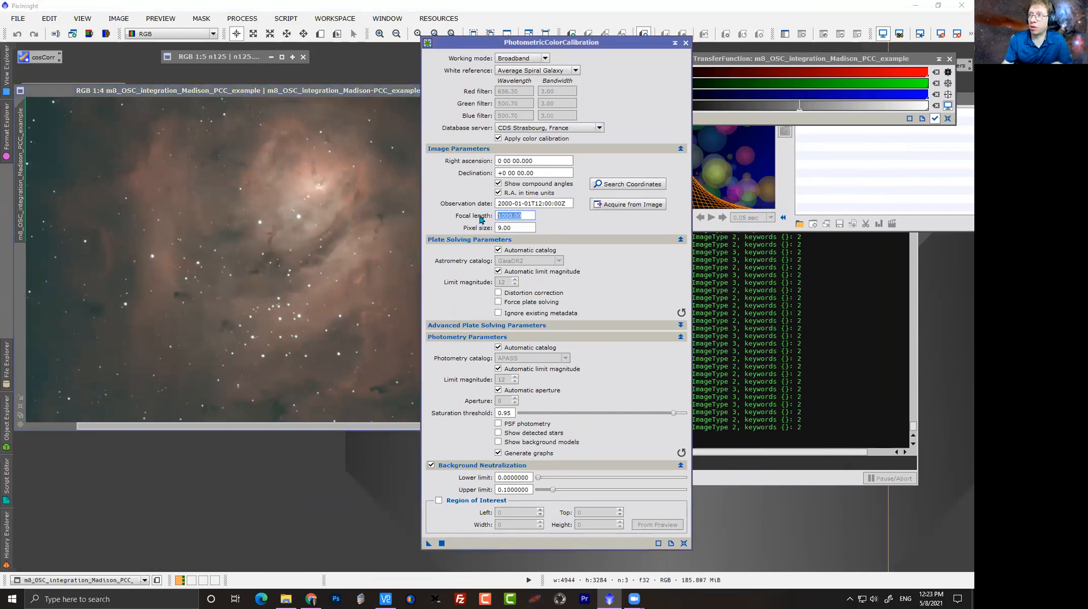
left_click(629, 205)
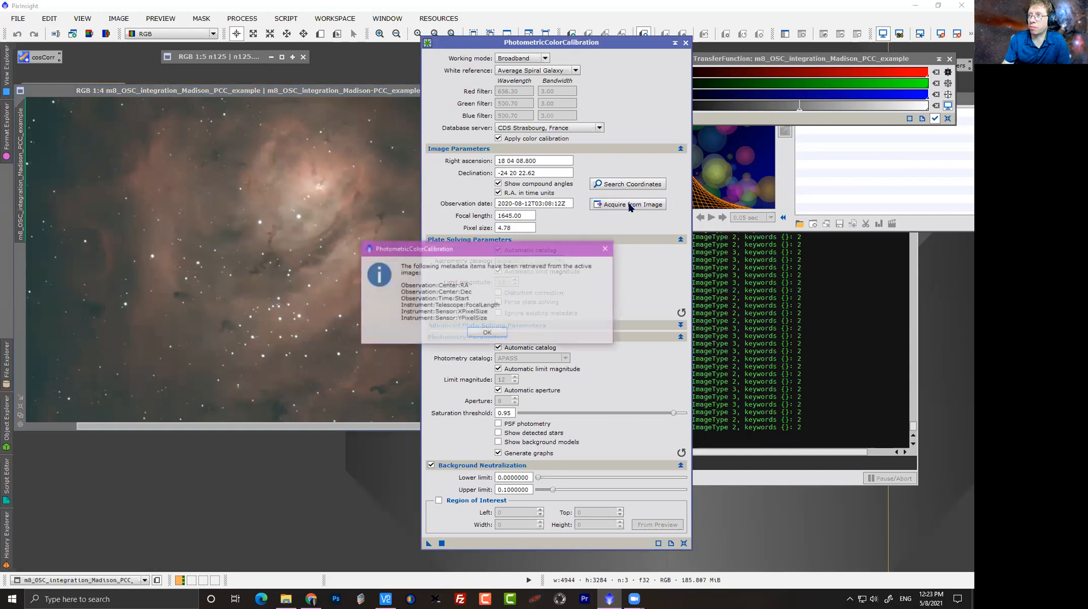
left_click(487, 332)
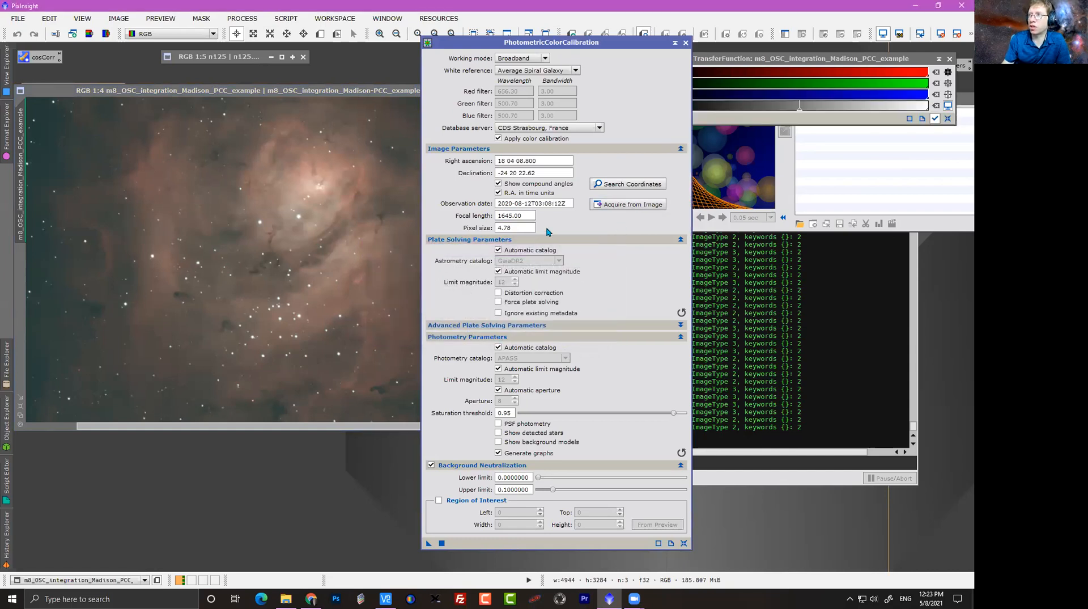
left_click_drag(550, 162, 464, 176)
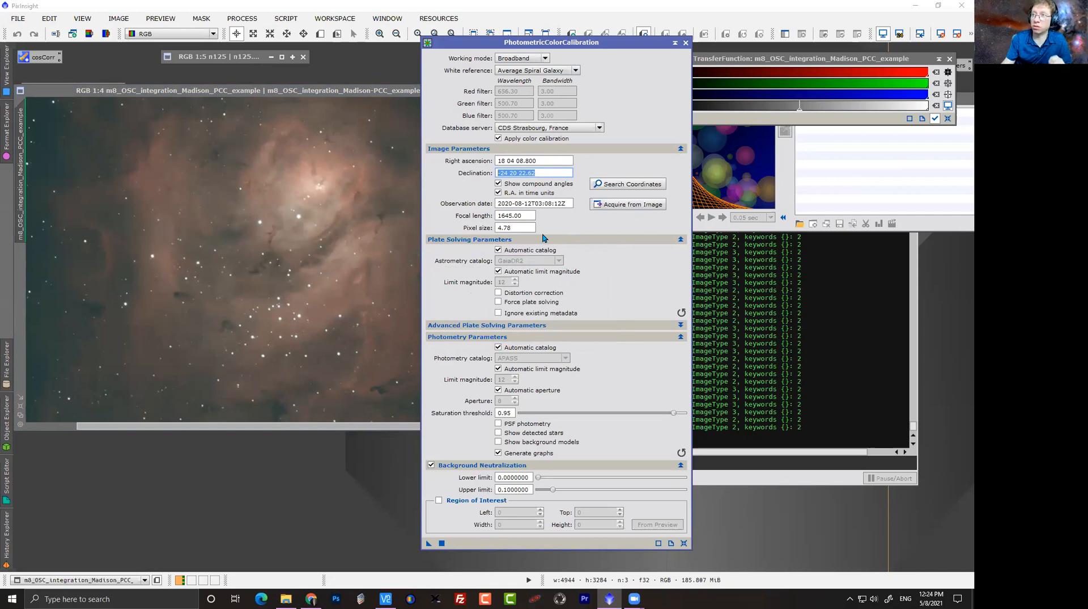
left_click_drag(524, 216, 476, 229)
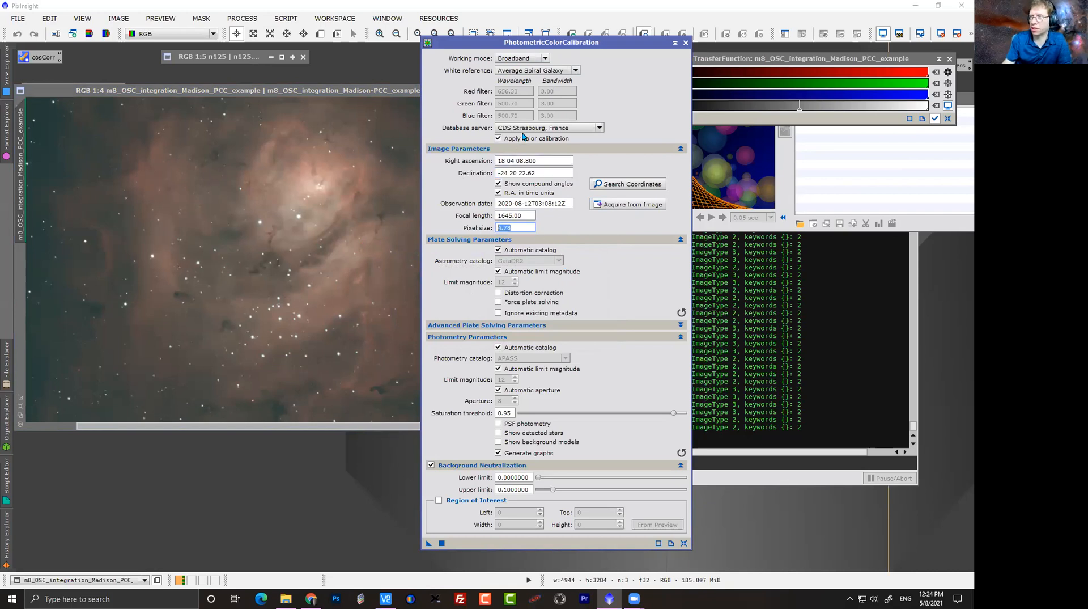
Apply PhotometricColorCalibration to the M8 image with the Average Spiral Galaxy white reference, then review and close the white balance graphs.
left_click_drag(532, 46, 594, 26)
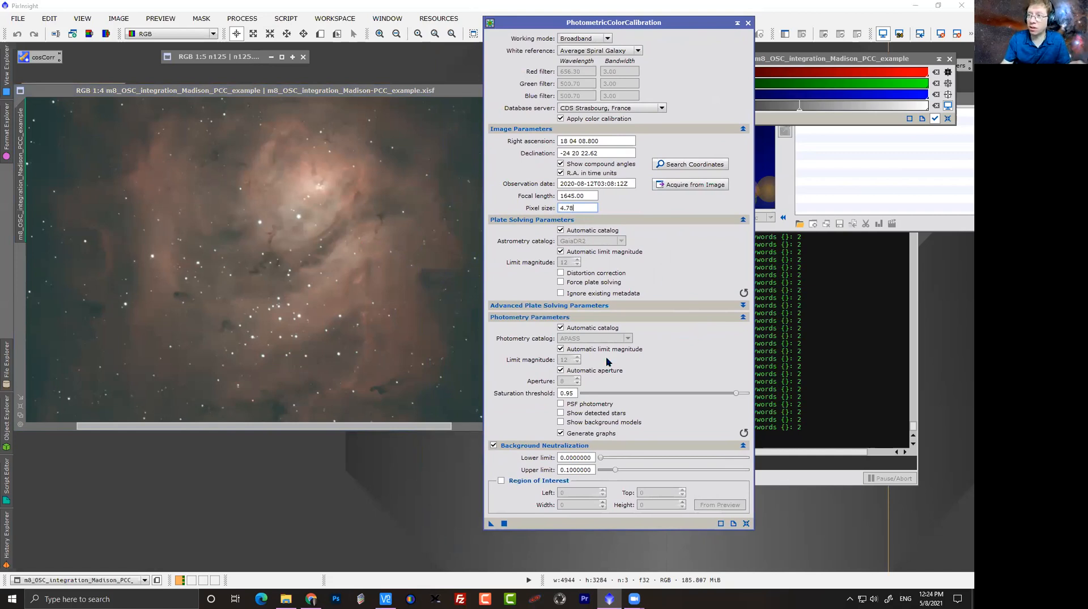
left_click(503, 523)
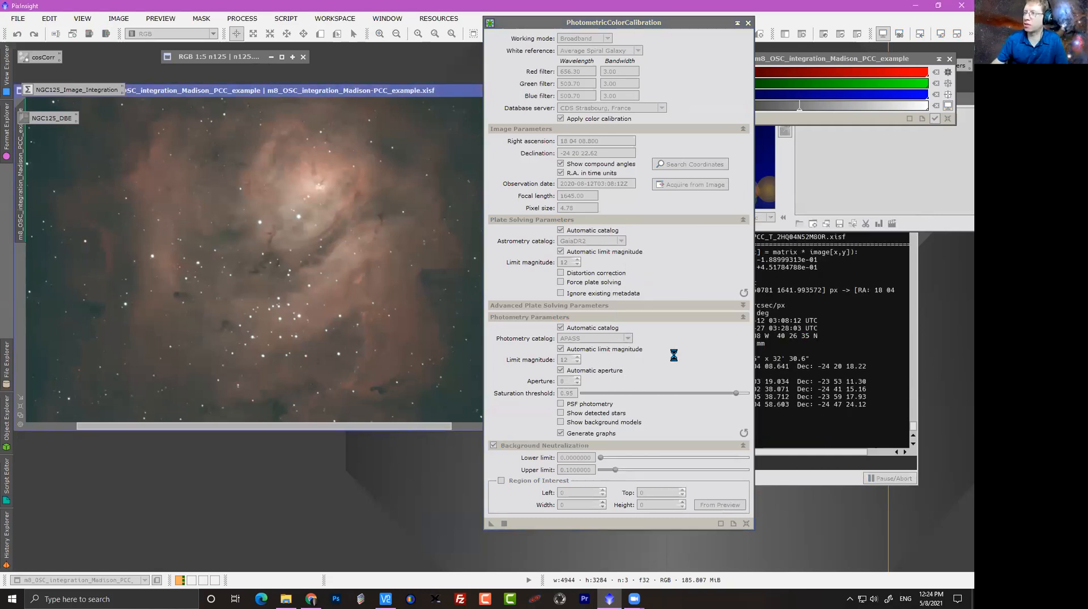
left_click(804, 356)
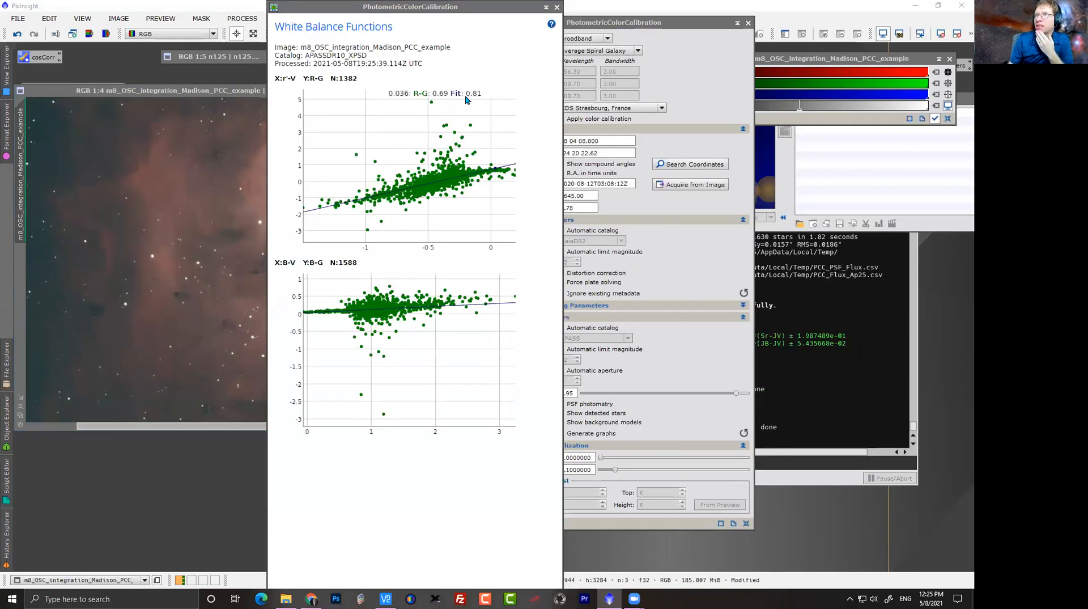
left_click_drag(395, 9, 523, 35)
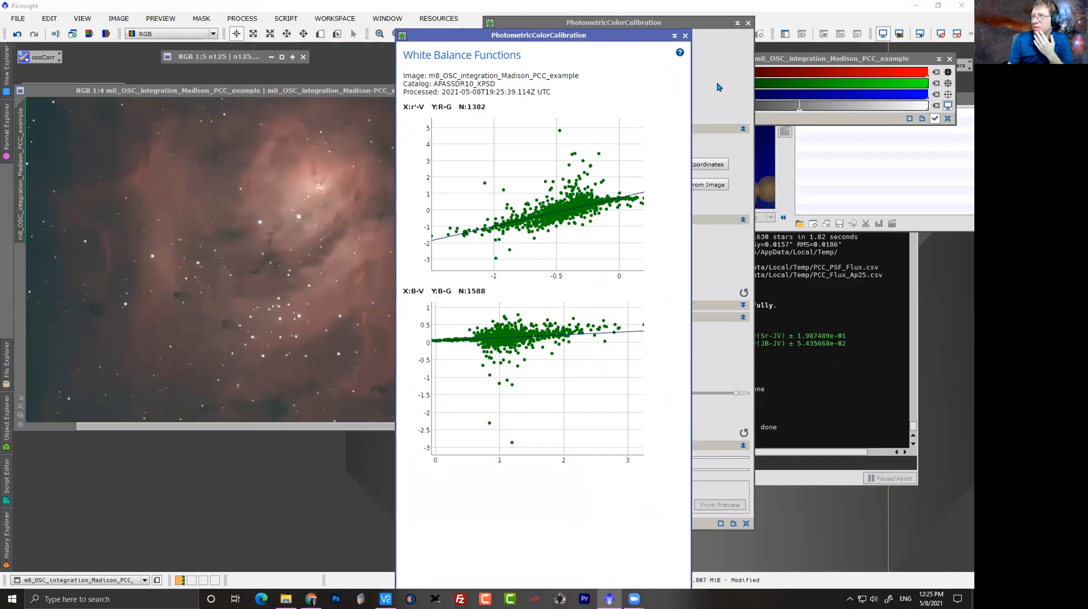
left_click(685, 36)
Arrange the process windows beside the calibrated M8 image and apply an auto stretch to it with the RGB channels linked.
left_click_drag(604, 22, 754, 146)
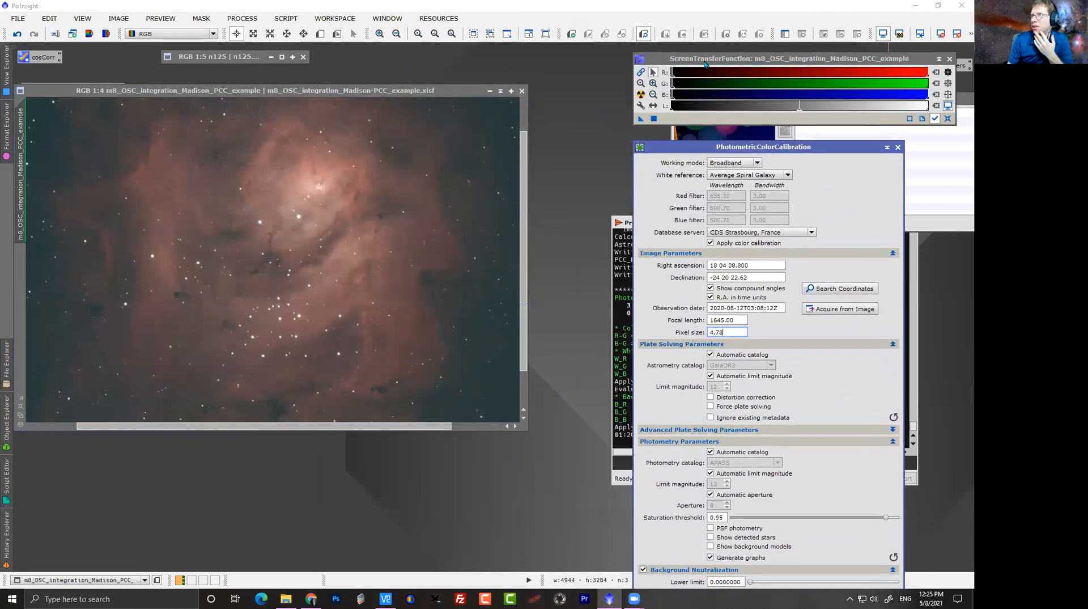
left_click_drag(704, 64, 636, 70)
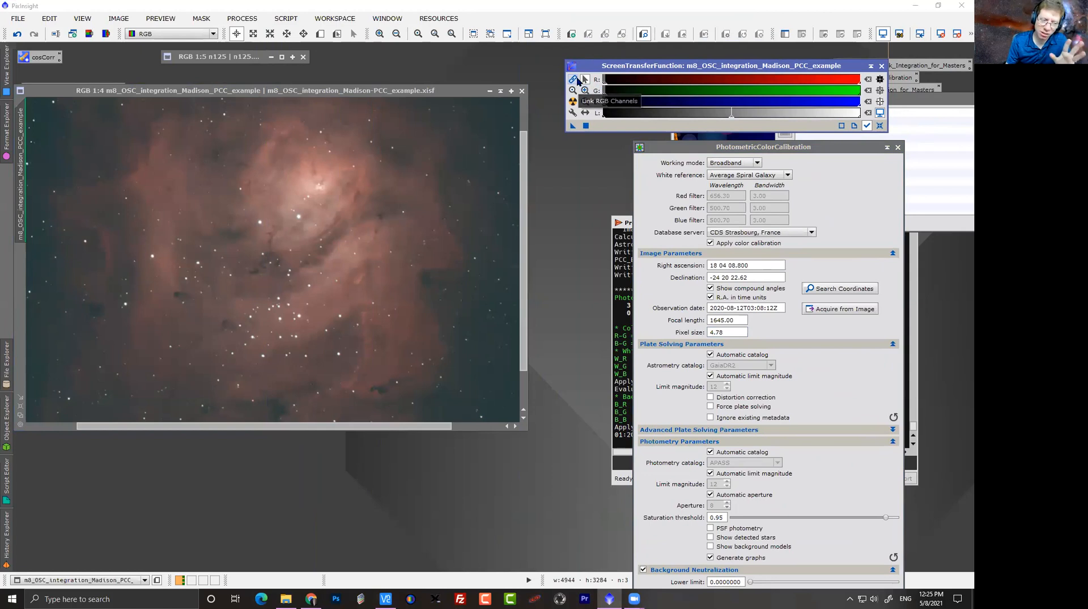
left_click_drag(628, 64, 601, 70)
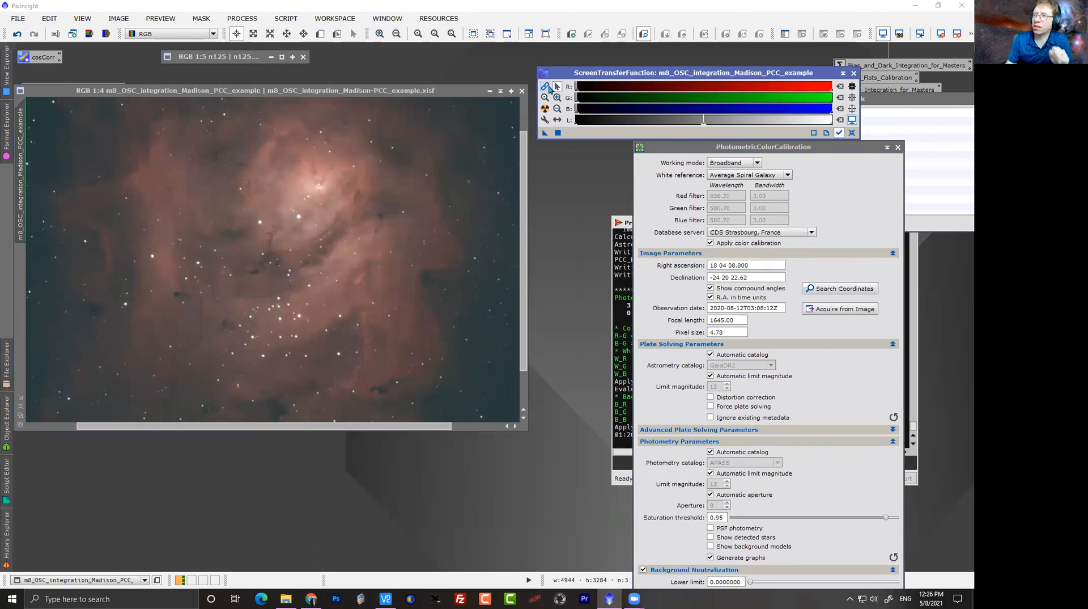
left_click(428, 181)
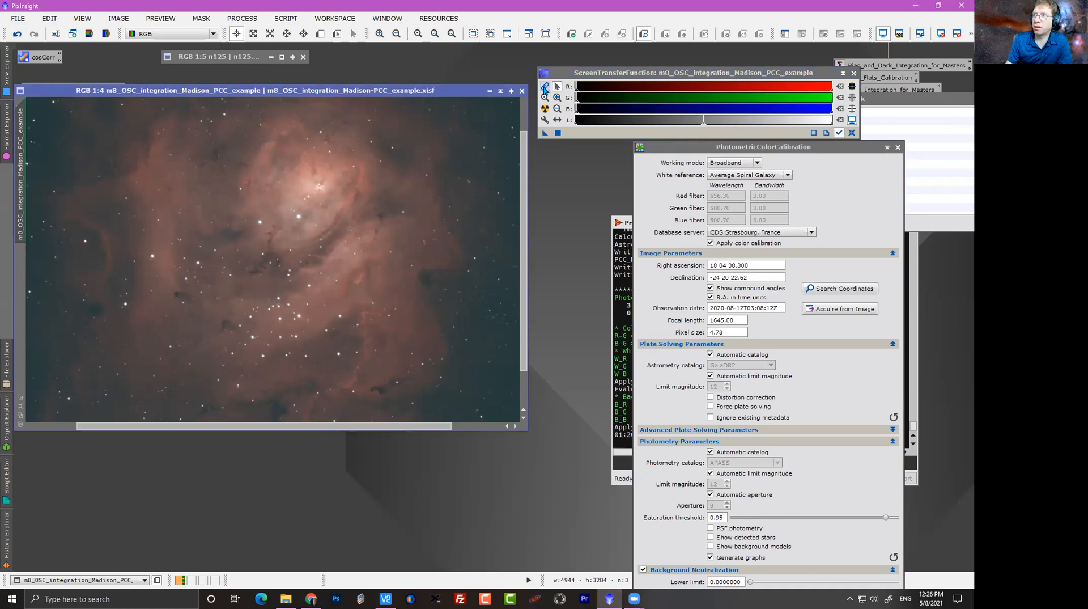
left_click(544, 87)
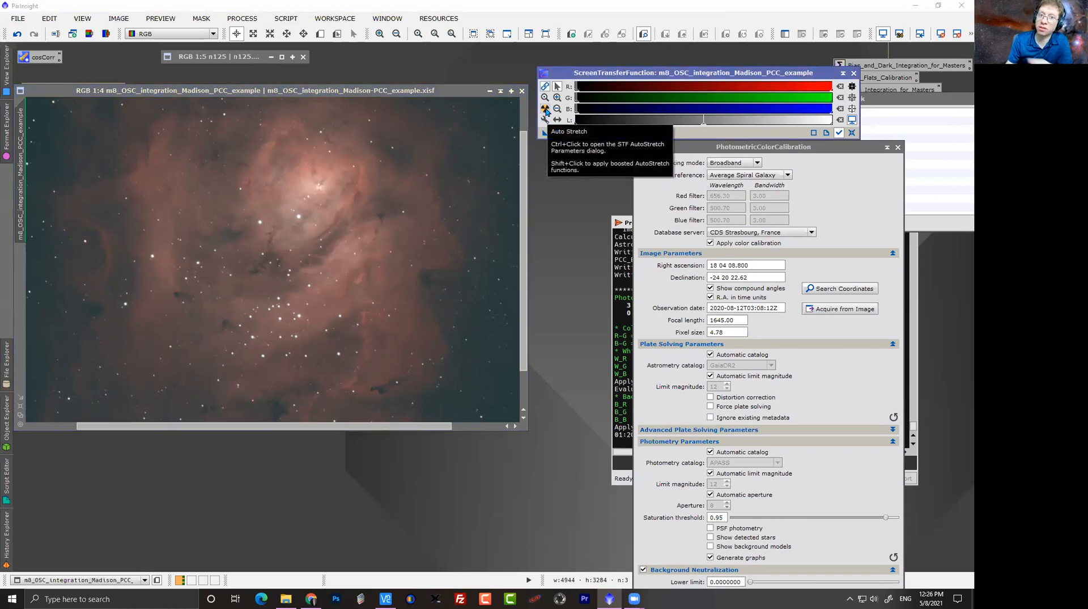
left_click(546, 111)
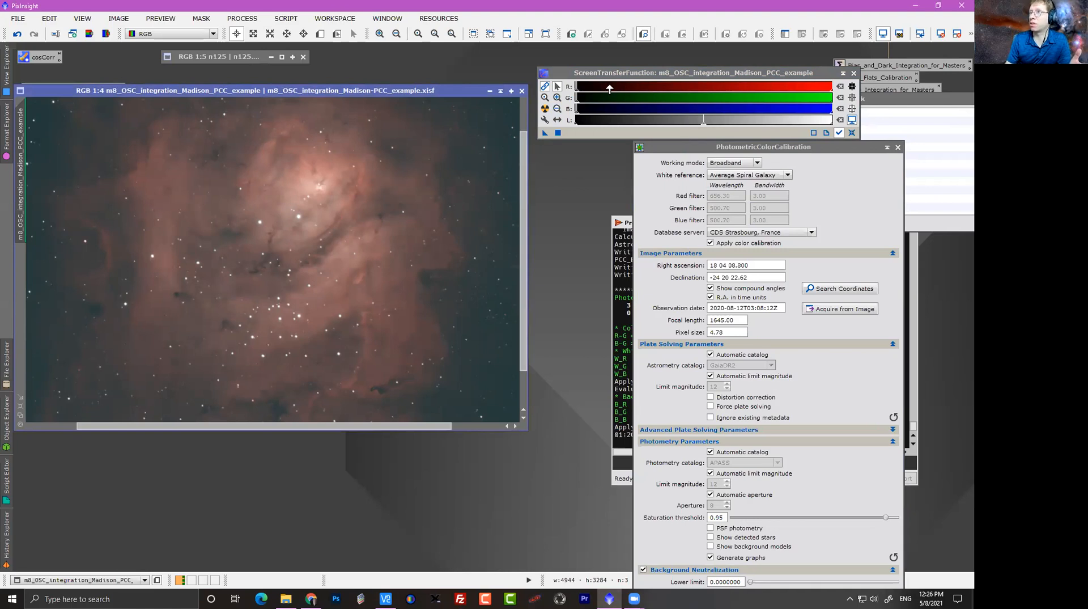
Strengthen the M8 image's screen stretch by moving the linked RGB midtones closer to the shadows, and collapse the image window.
scroll(582, 91, "down", 6)
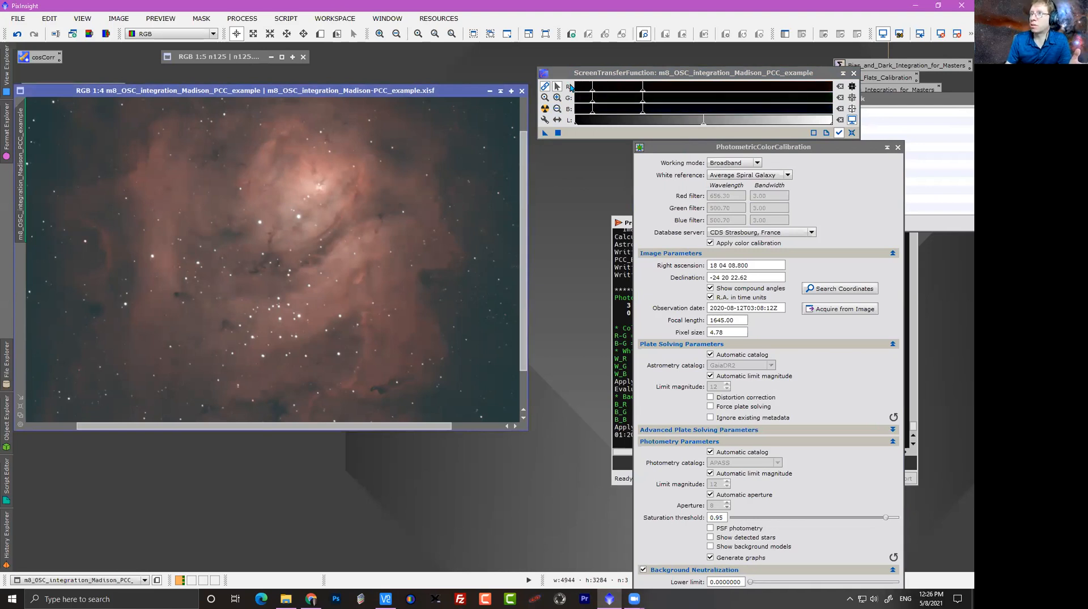
left_click_drag(642, 87, 609, 96)
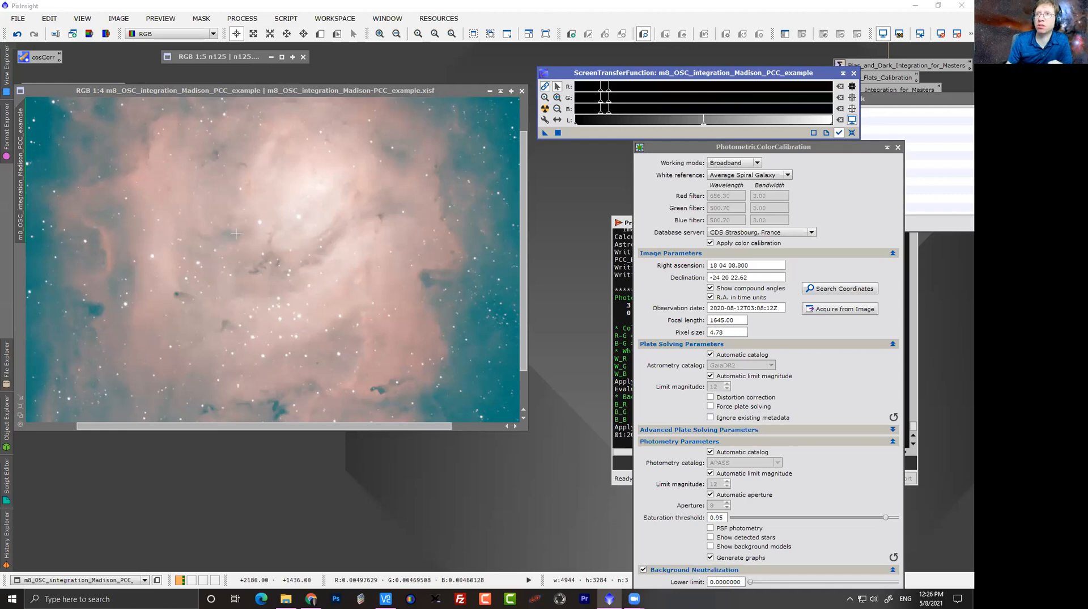
left_click(62, 91)
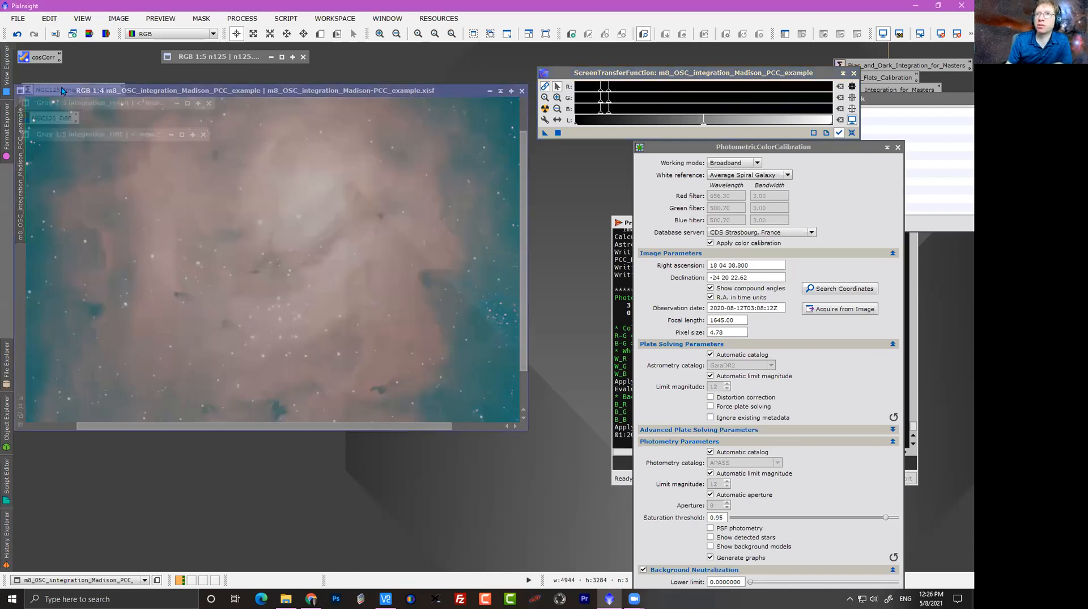
Move the clone's window clear of m8_OSC_integration_Madison_PCC_example and undo the last color calibration on that image.
left_click_drag(22, 145, 165, 518)
left_click(150, 91)
key("ctrl+z")
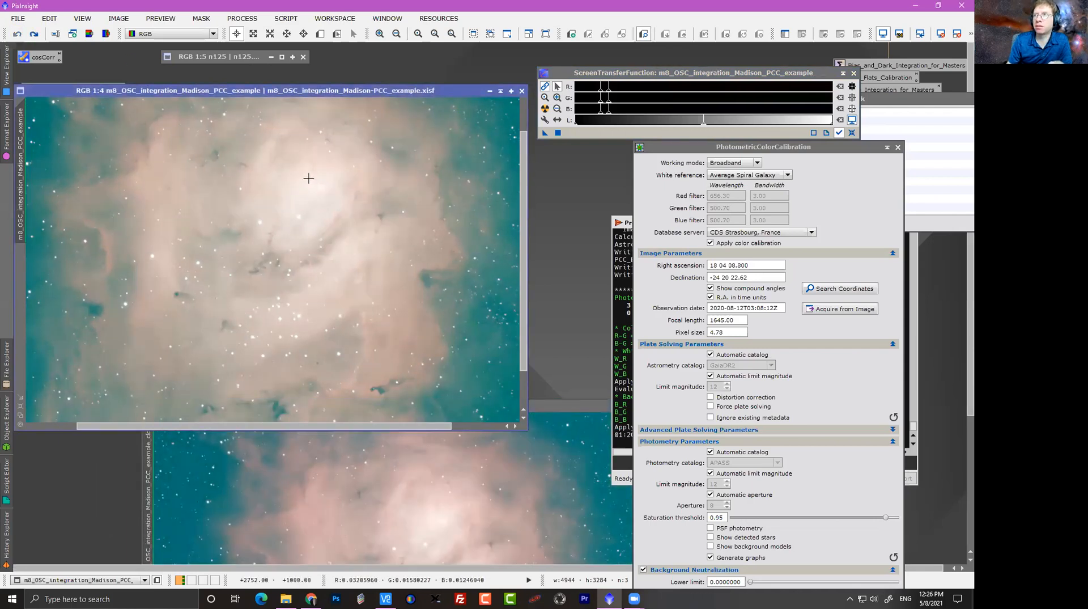
Auto-stretch the uncalibrated image's screen display with the RGB channels linked.
left_click(545, 109)
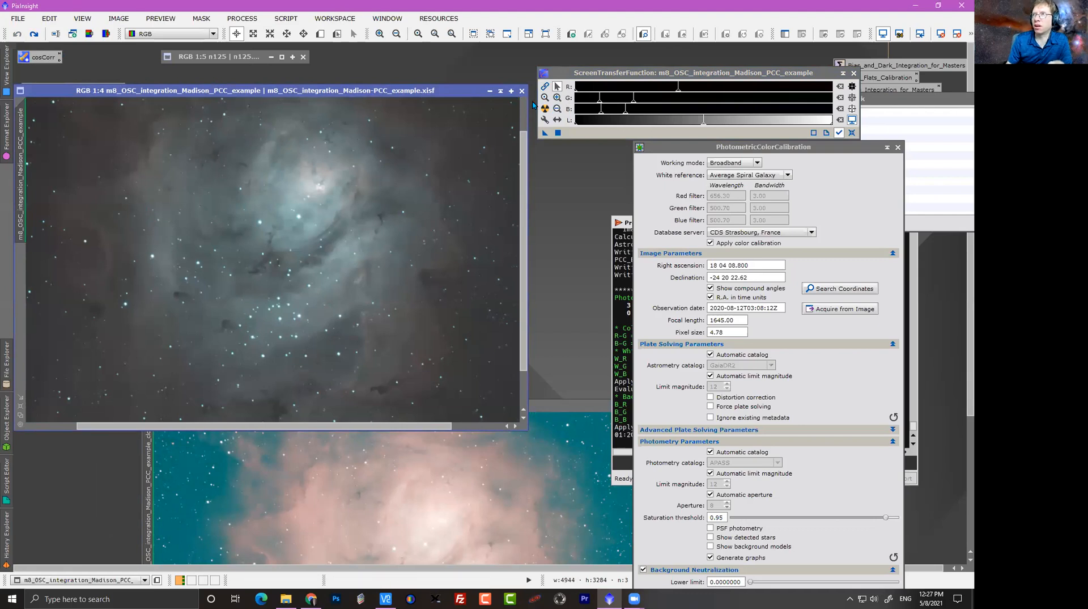
left_click(545, 86)
left_click(544, 109)
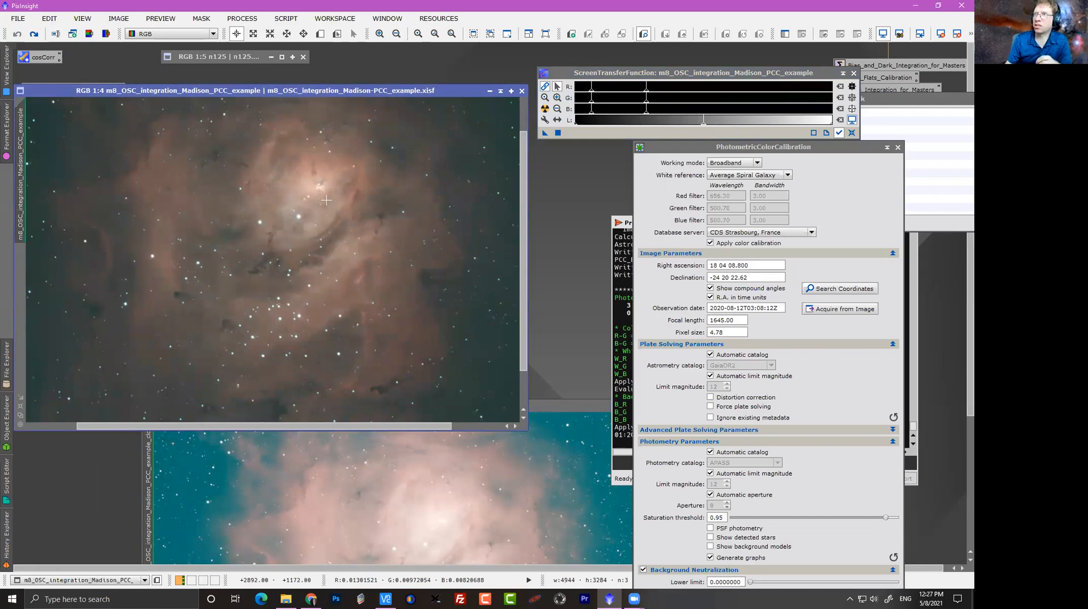
Compare an unlinked auto-stretch of the image with a linked one, ending on the linked stretch.
left_click_drag(560, 75, 553, 59)
left_click(540, 73)
left_click(539, 95)
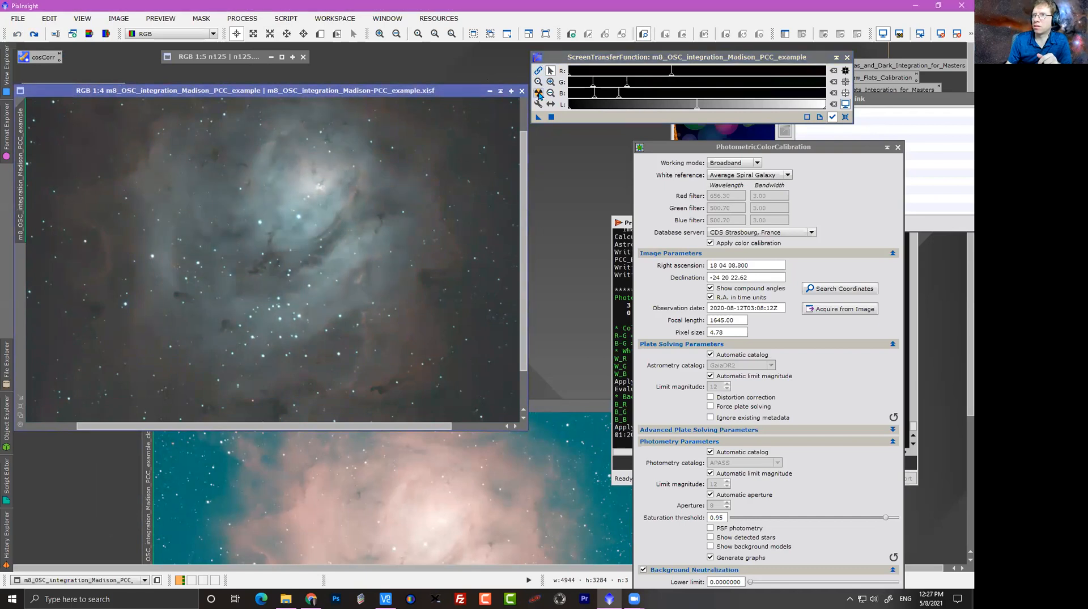
left_click(538, 71)
left_click(538, 93)
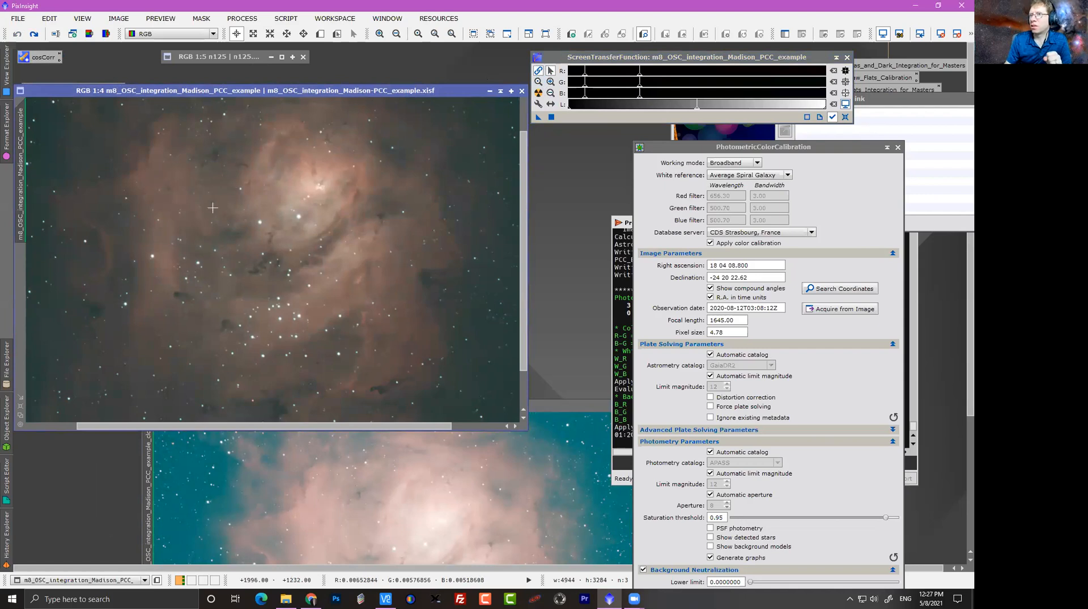
Arrange the image and the PhotometricColorCalibration window side by side so the image and all calibration settings can be seen.
left_click_drag(325, 96, 360, 76)
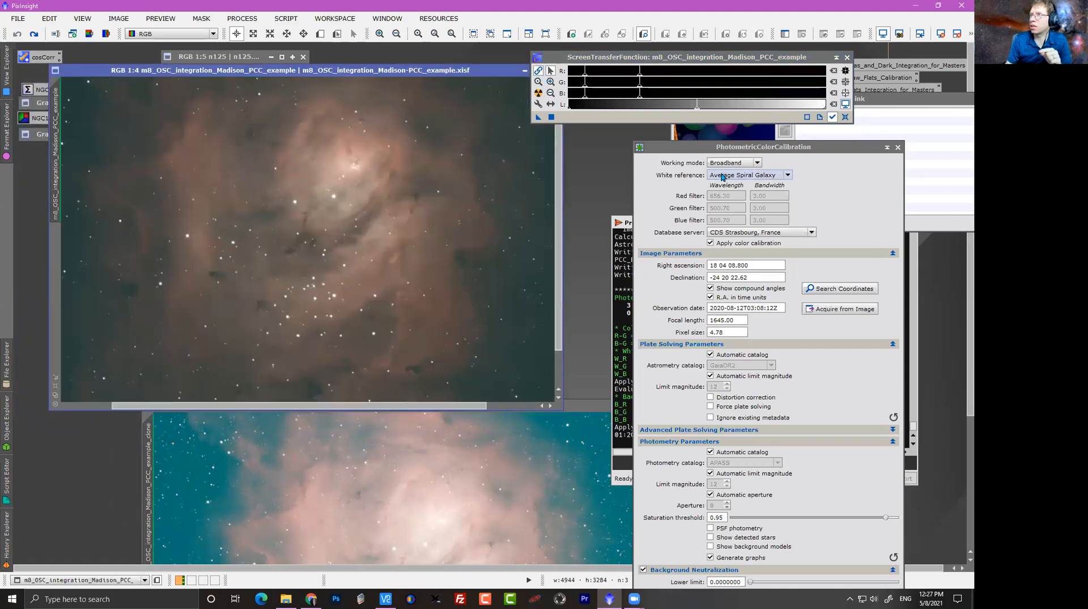
left_click_drag(714, 147, 639, 43)
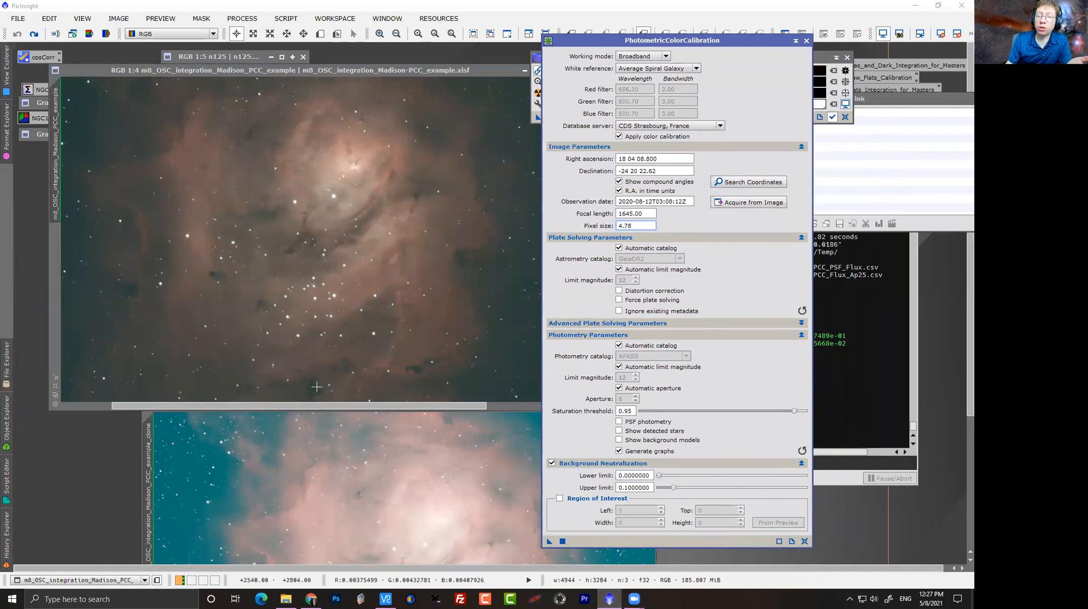
left_click_drag(613, 45, 665, 50)
left_click_drag(478, 70, 463, 70)
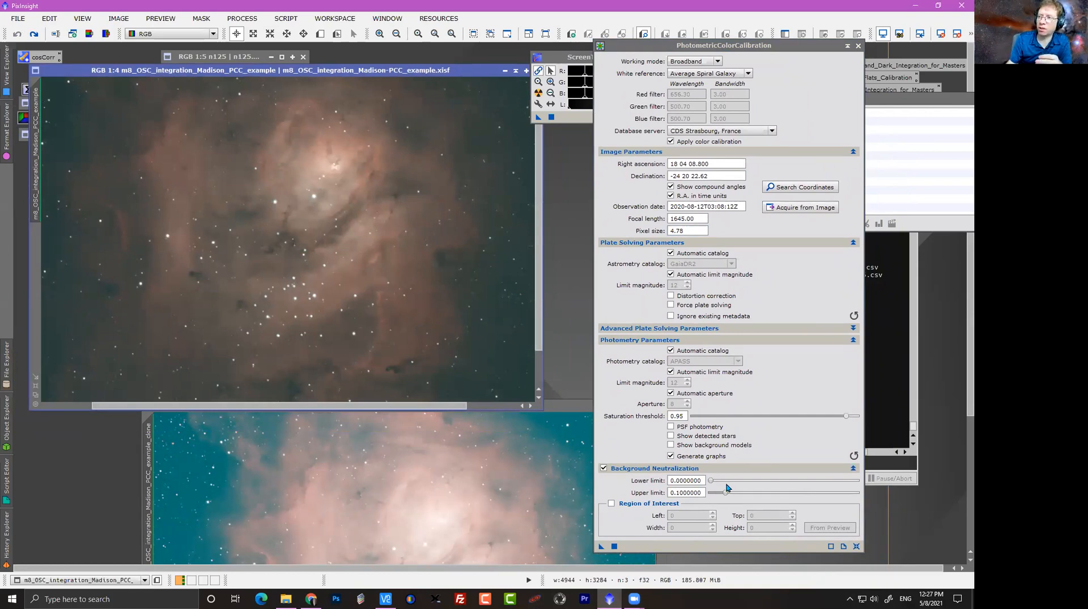
Set the background neutralization upper limit to 0.05 in PhotometricColorCalibration.
mouse_move(707, 510)
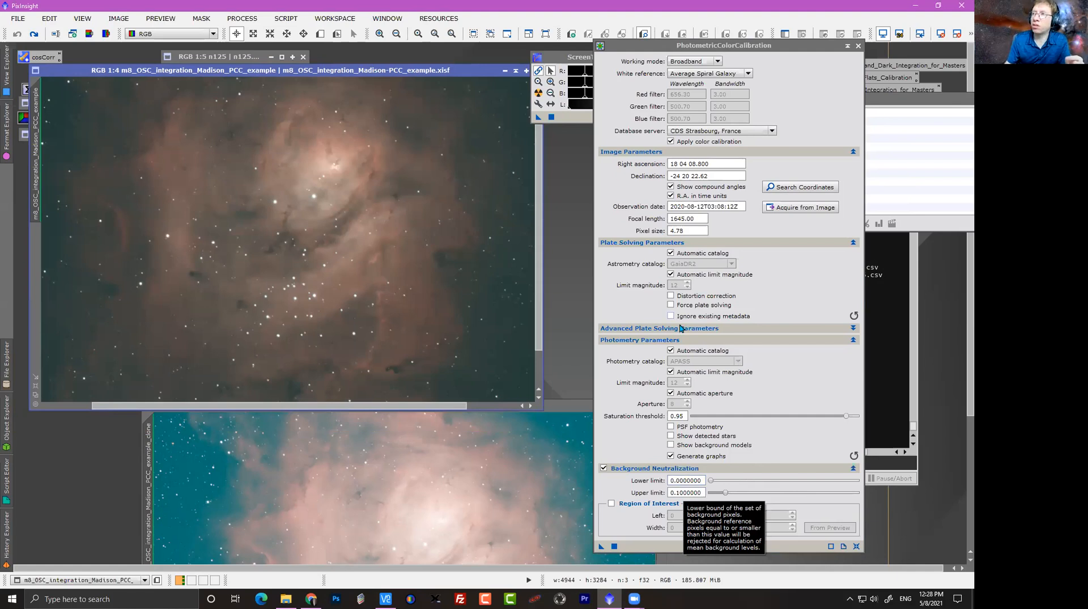
left_click_drag(670, 47, 650, 21)
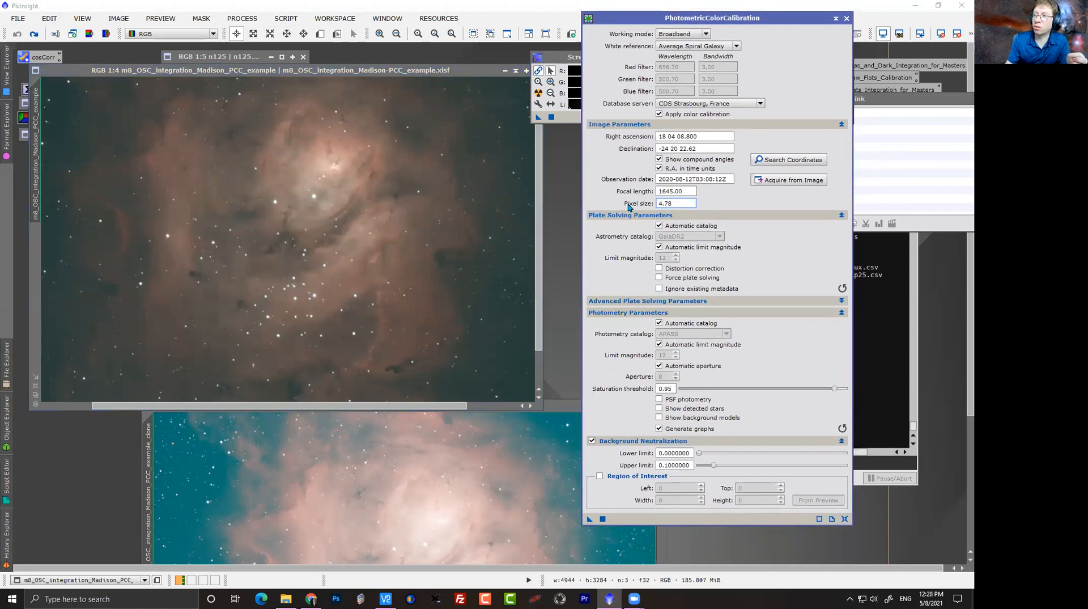
left_click_drag(713, 466, 706, 465)
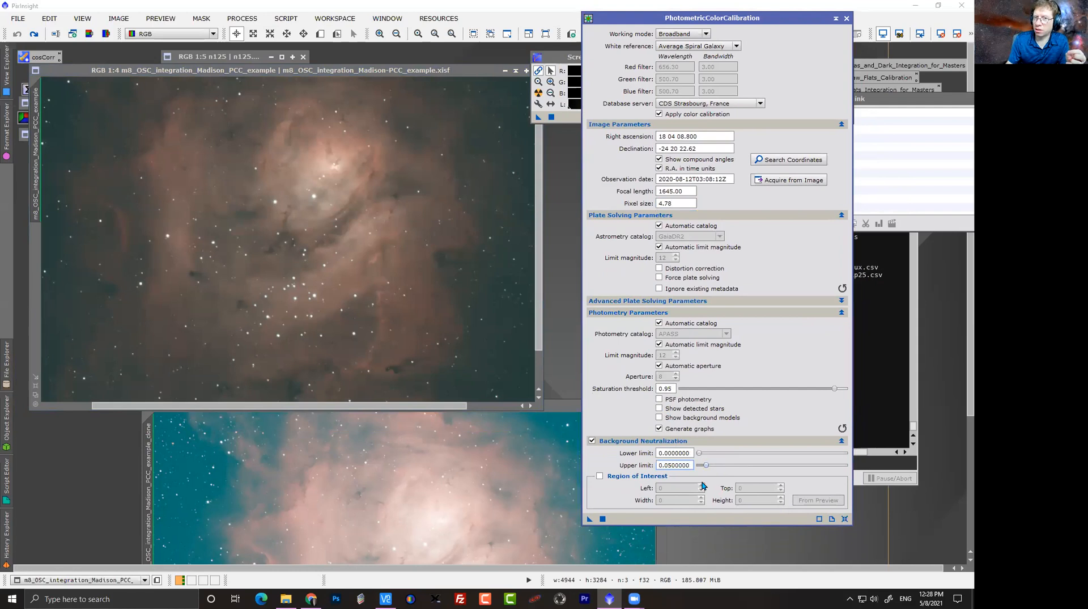
Create a preview about 272 × 316 px, enlarge the image window, and place the preview over dark sky near the image's lower-right corner.
mouse_move(597, 481)
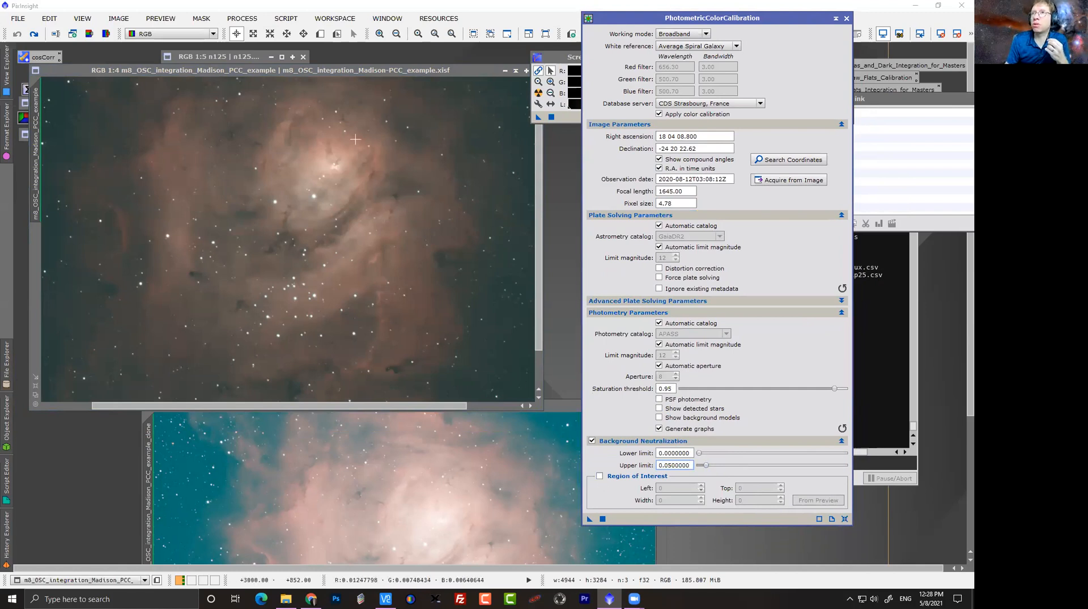
left_click(321, 36)
left_click_drag(476, 339, 511, 377)
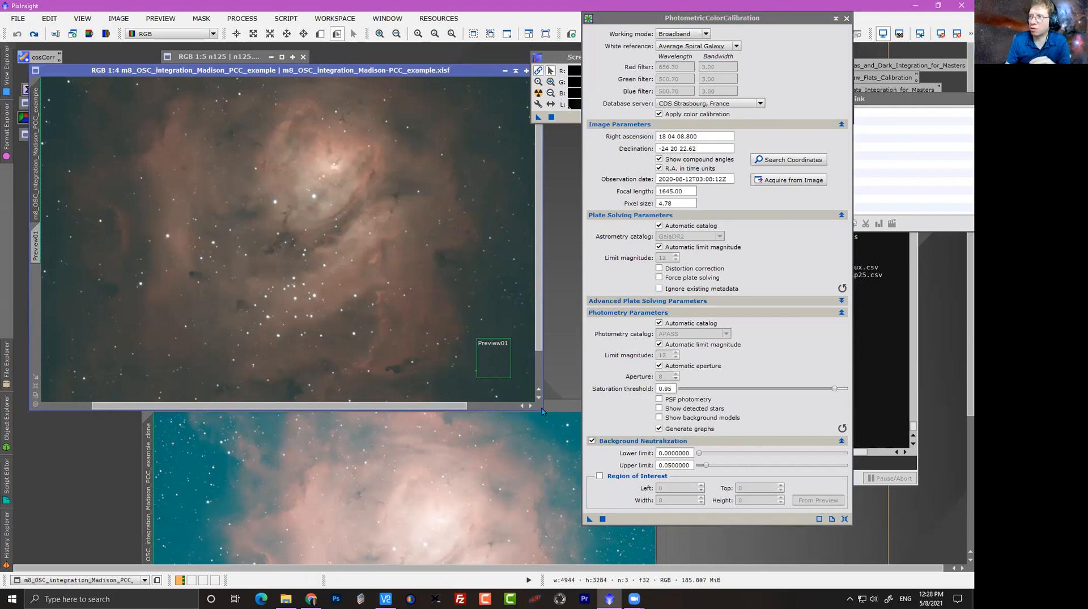
left_click_drag(542, 411, 580, 483)
left_click_drag(496, 389, 554, 426)
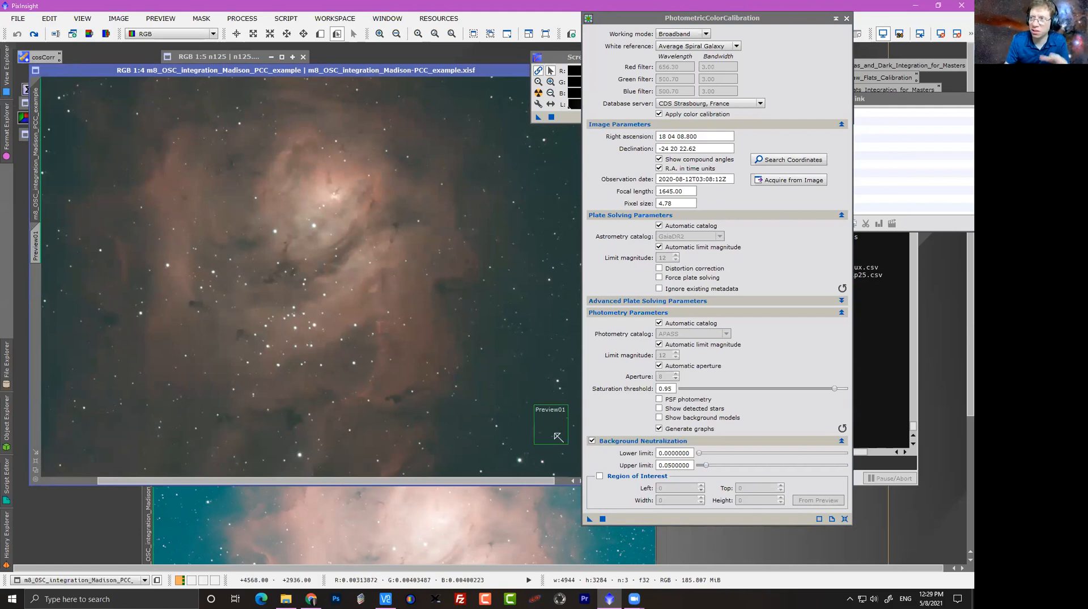
Enable the background neutralization region of interest and take its coordinates from Preview01.
mouse_move(611, 450)
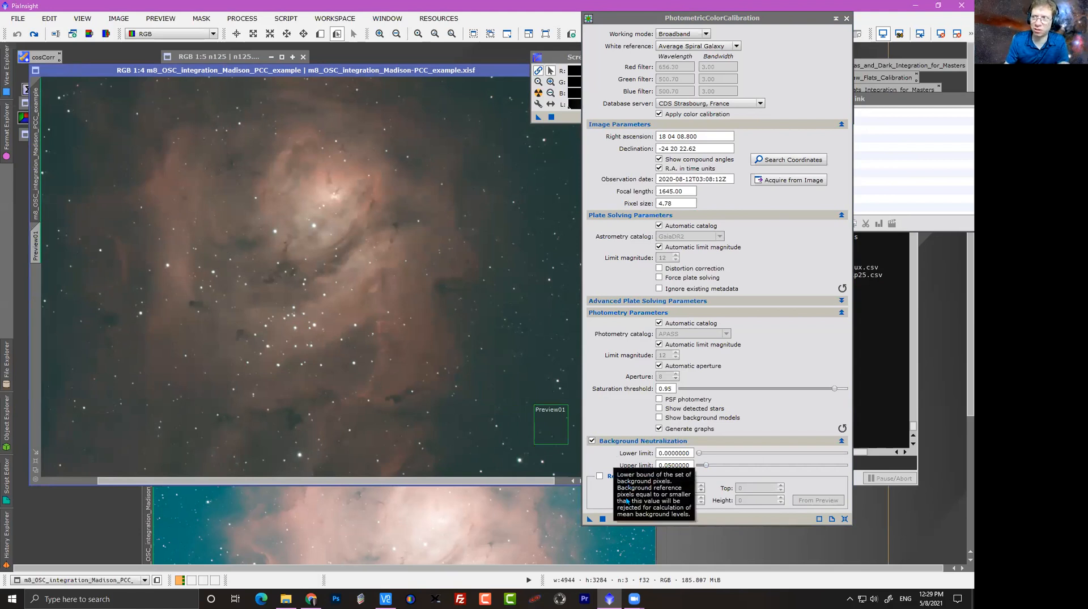
left_click(600, 475)
left_click(808, 503)
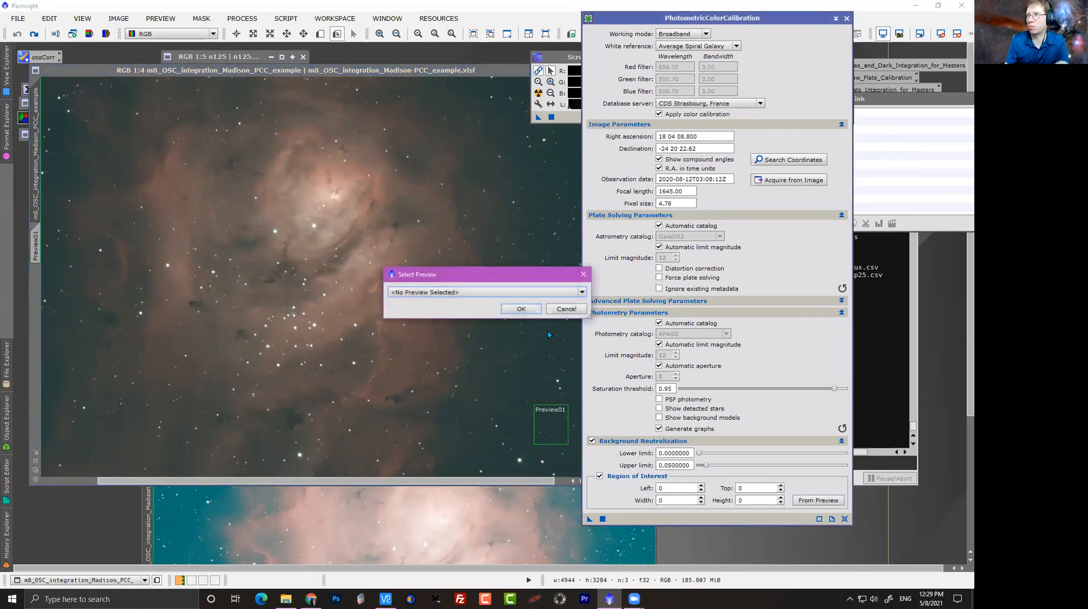
left_click(530, 292)
left_click(527, 307)
left_click(521, 308)
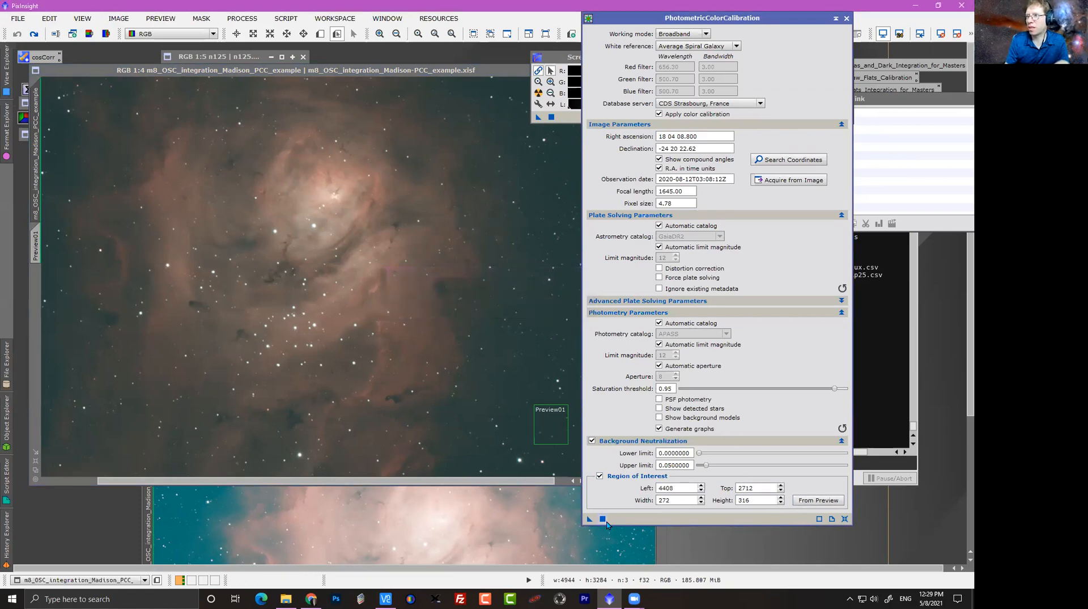
Apply PhotometricColorCalibration to the m8_OSC_integration_Madison_PCC_example image and close the white balance graphs.
left_click_drag(589, 519, 410, 401)
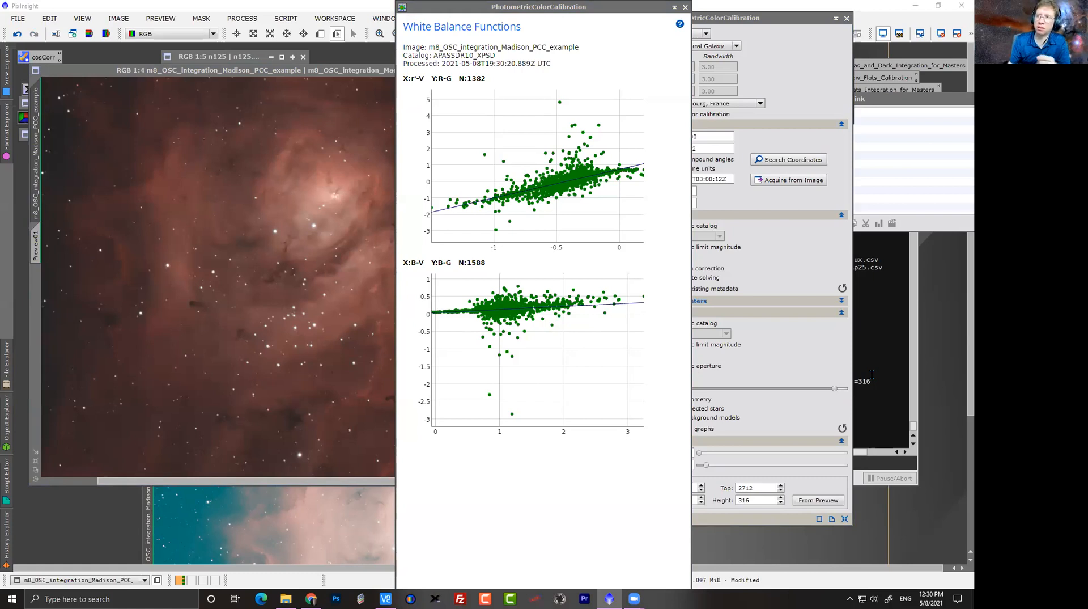
left_click(685, 7)
left_click_drag(679, 17, 739, 15)
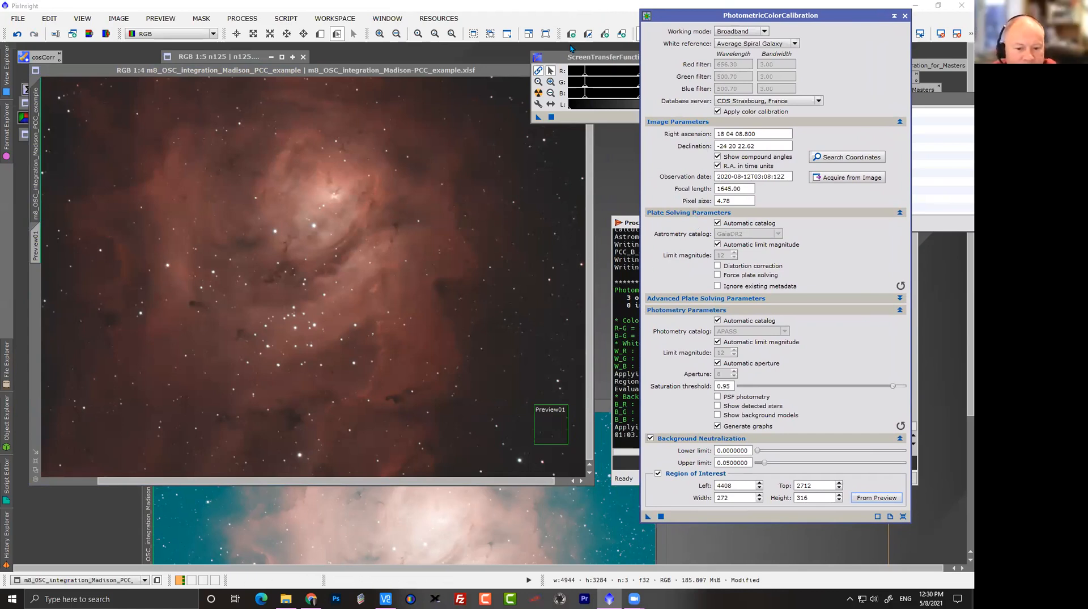
Auto-stretch the calibrated image's display again with linked channels, keeping the ScreenTransferFunction window clear of the image.
left_click_drag(578, 57, 540, 61)
left_click(500, 99)
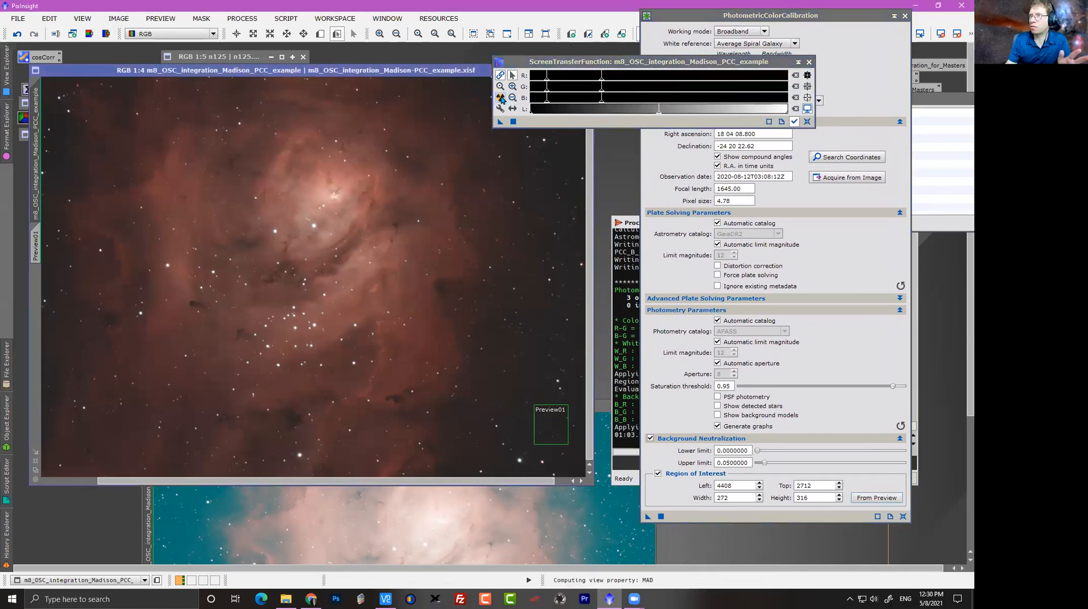
left_click_drag(566, 65, 712, 68)
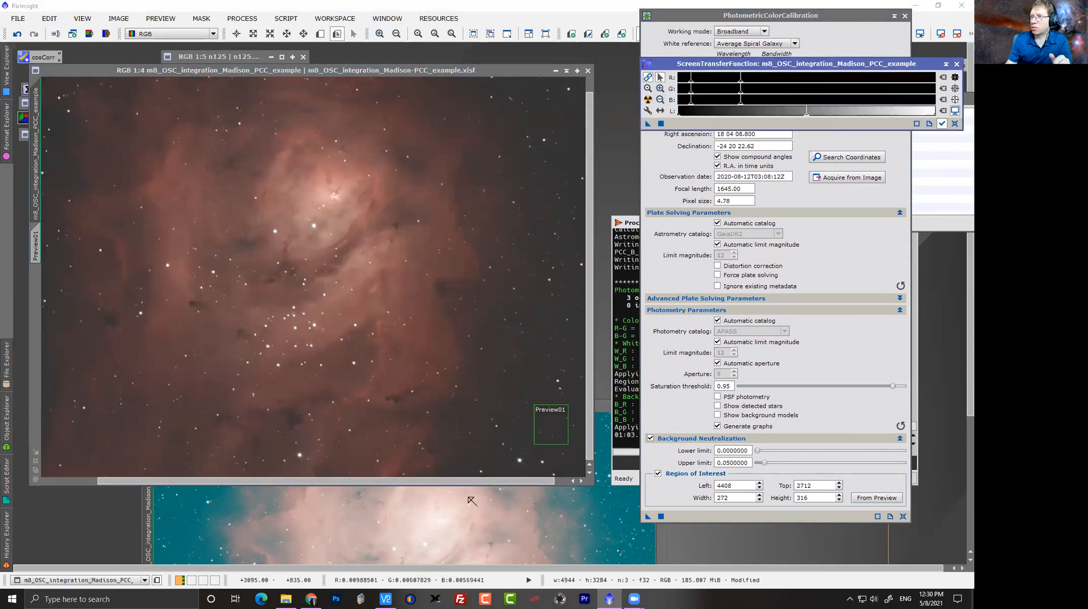
Give the calibrated image the clone's screen stretch and lower its shadows clipping point slightly.
left_click(513, 513)
left_click_drag(482, 406, 410, 218)
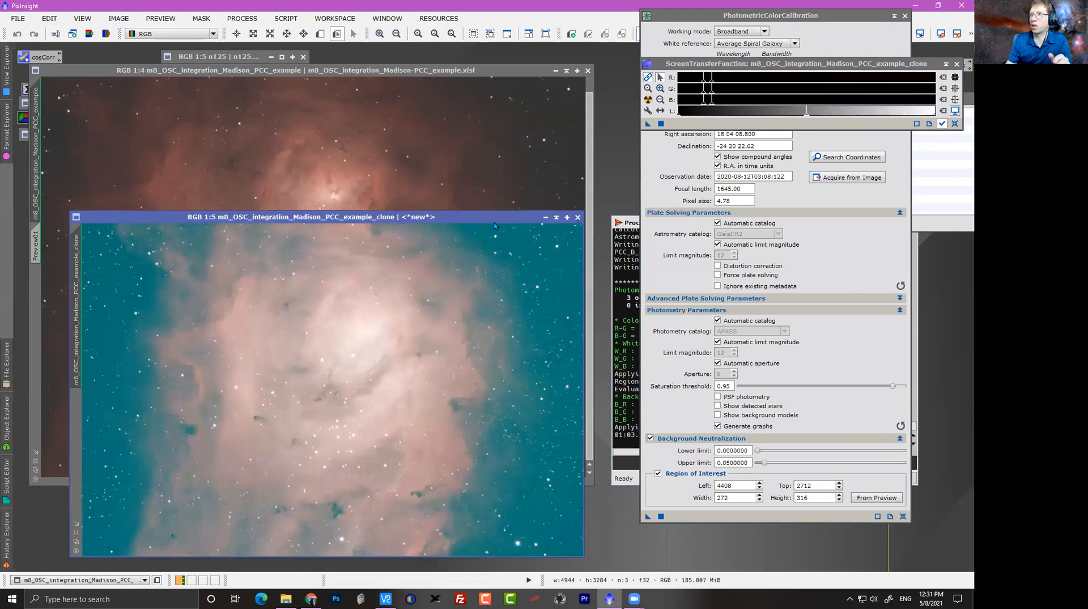
mouse_move(492, 220)
left_mouse_down()
mouse_move(471, 138)
mouse_move(484, 148)
left_mouse_up()
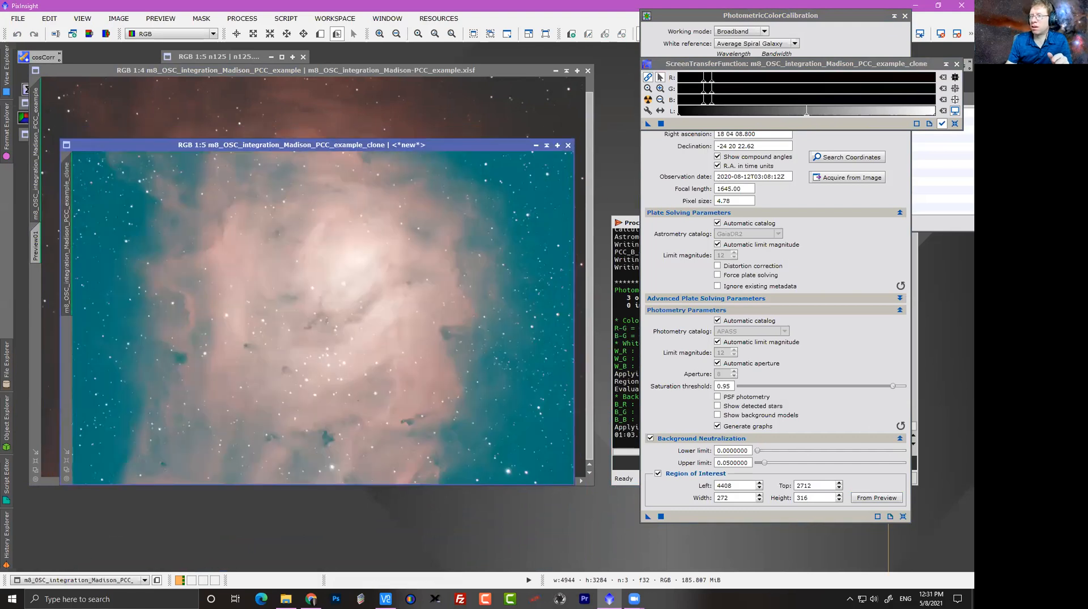
left_click(559, 119)
key("ctrl+a")
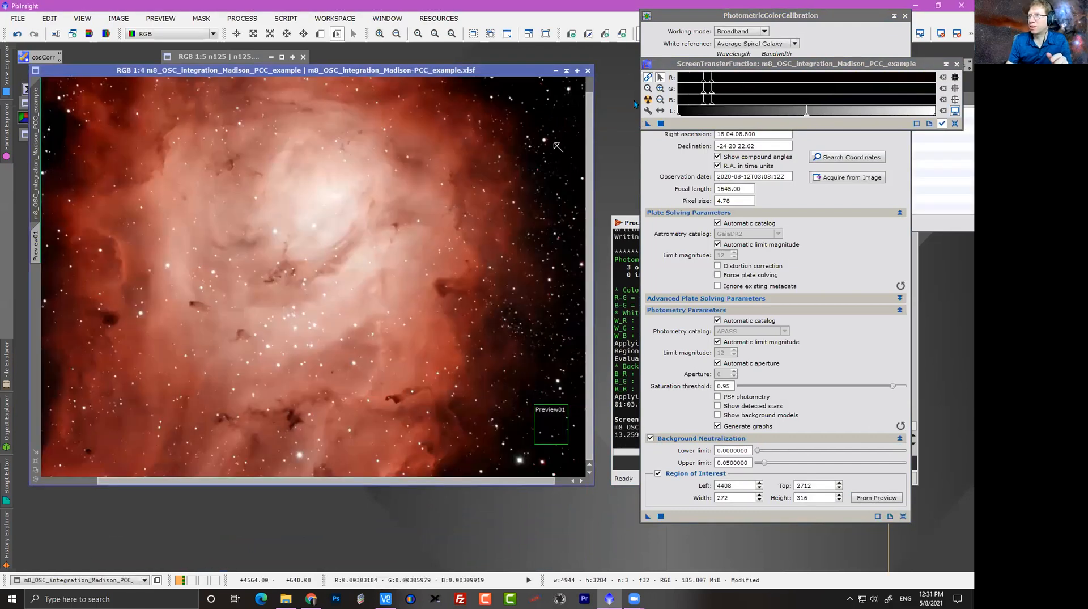
left_click_drag(705, 78, 700, 83)
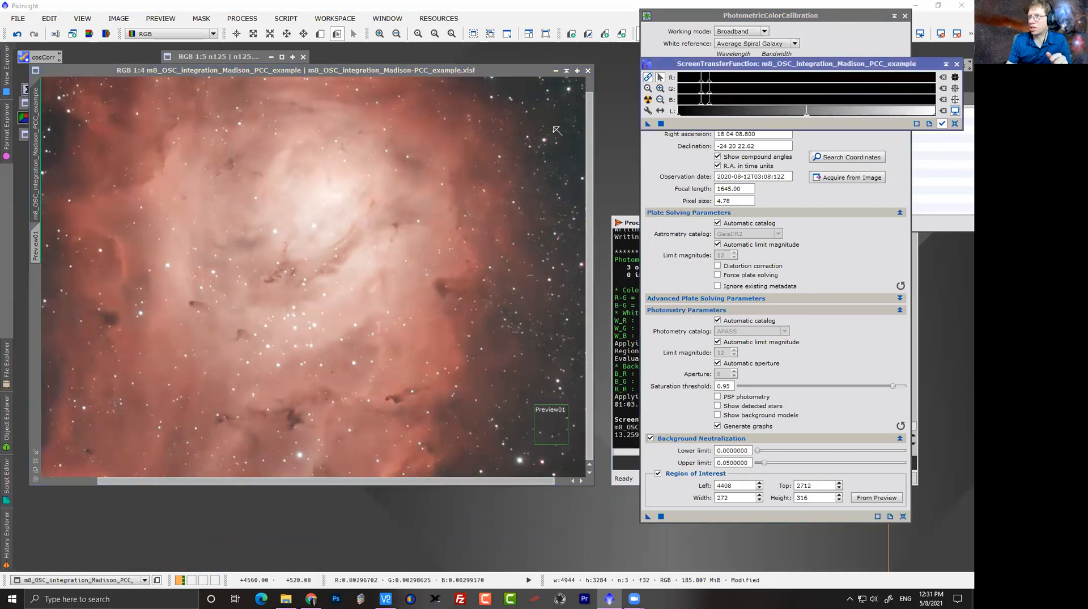
Match the clone to the calibrated image's 1:4 zoom and window size, and stack it exactly over that image.
left_click_drag(466, 123, 465, 120)
left_click(109, 506)
left_click(80, 362)
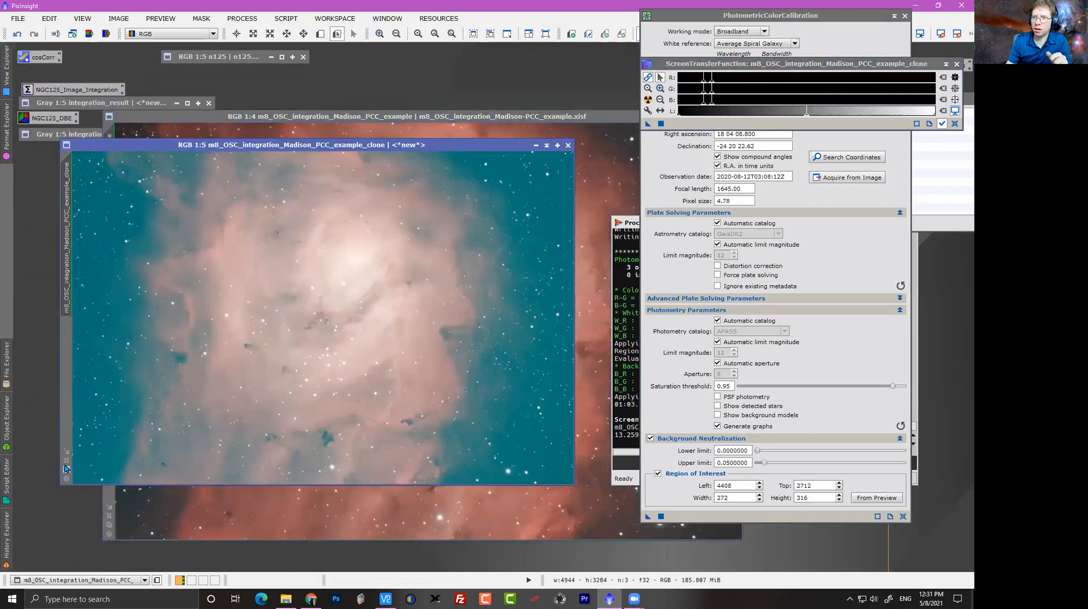
left_click(66, 452)
mouse_move(256, 147)
left_mouse_down()
mouse_move(284, 129)
mouse_move(481, 111)
left_mouse_up()
left_click(421, 118)
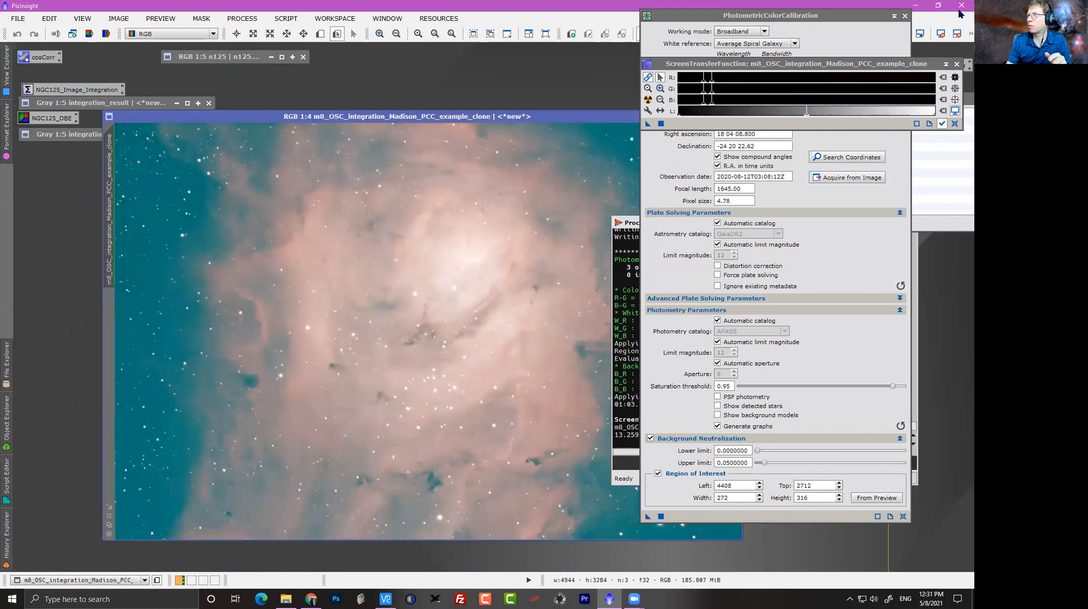
Close PhotometricColorCalibration and move the process console, ScreenTransferFunction and Blink windows clear of the stacked images.
left_click(905, 15)
left_click_drag(658, 223, 781, 249)
left_click_drag(719, 61, 813, 43)
left_click_drag(729, 101, 828, 121)
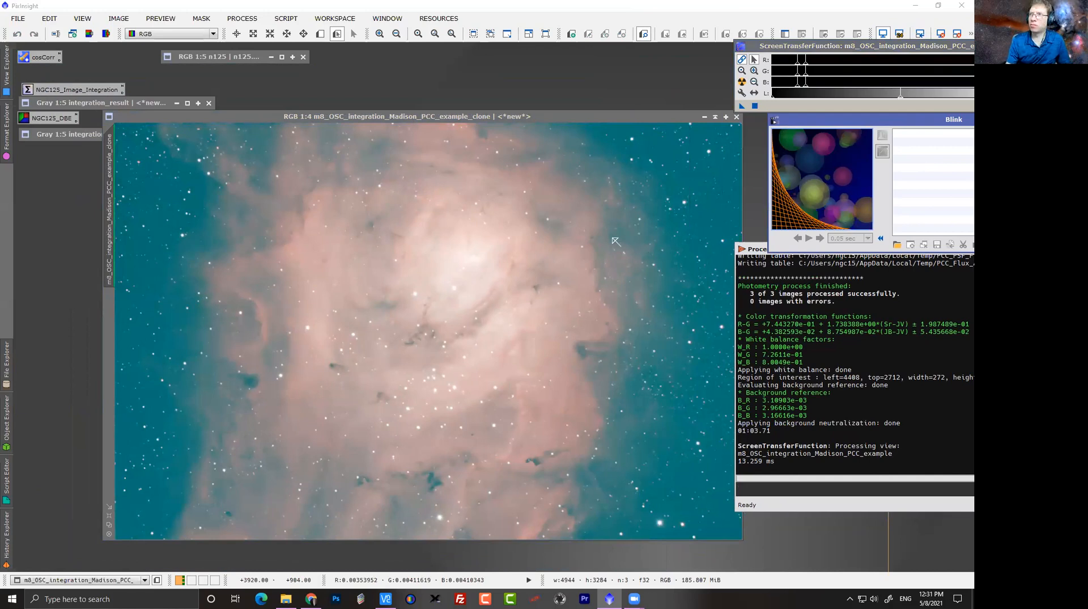
Alternate repeatedly between the uncalibrated clone and the calibrated image to compare their colors.
left_click(497, 113)
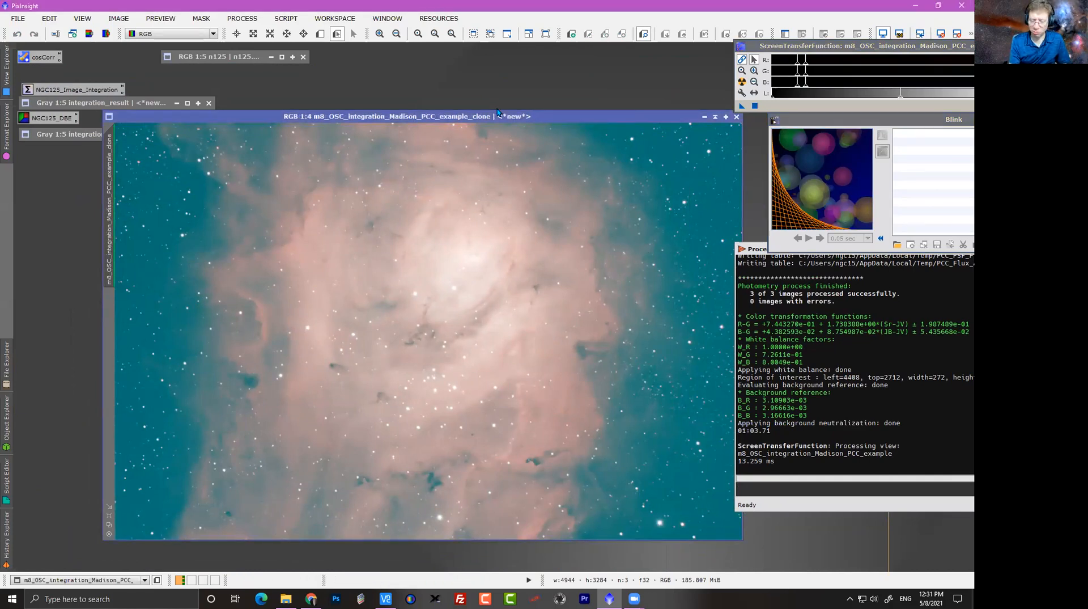
key("ctrl+Page_Up")
key("ctrl+Page_Down")
key("ctrl+Page_Up")
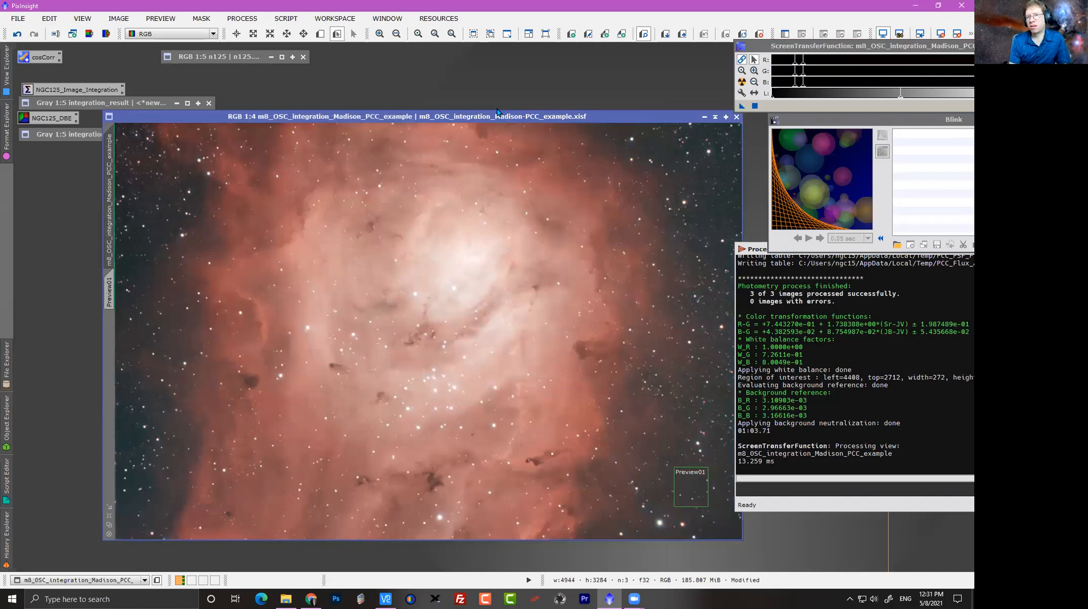
key("ctrl+Page_Down")
key("ctrl+Page_Up")
key("ctrl+Page_Down")
key("ctrl+Page_Up")
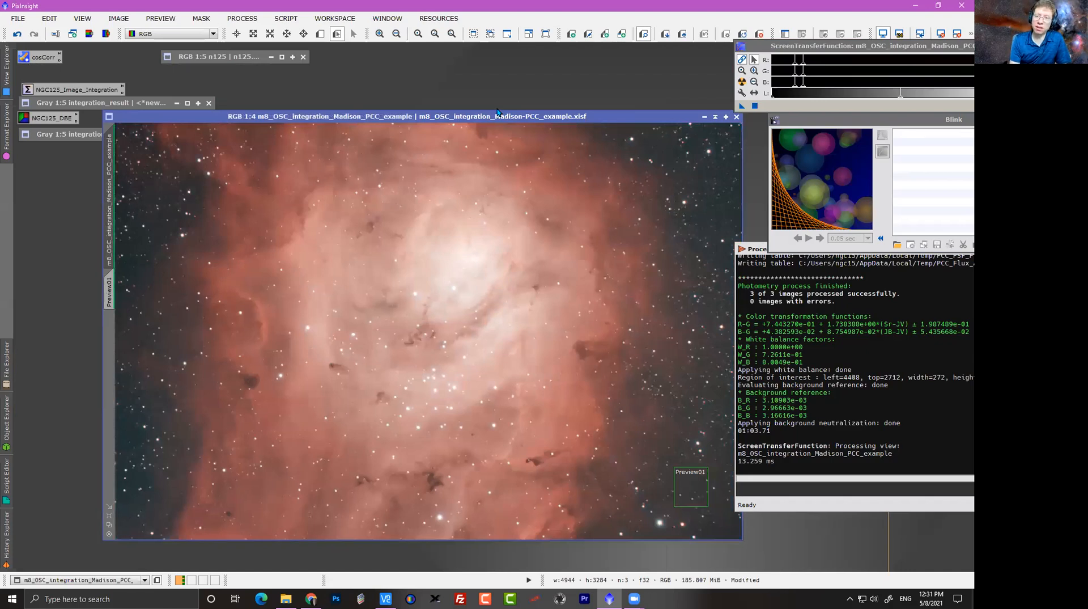
key("ctrl+Page_Down")
key("ctrl+Page_Up")
key("ctrl+Page_Down")
key("ctrl+Page_Up")
key("ctrl+Page_Down")
key("ctrl+Page_Up")
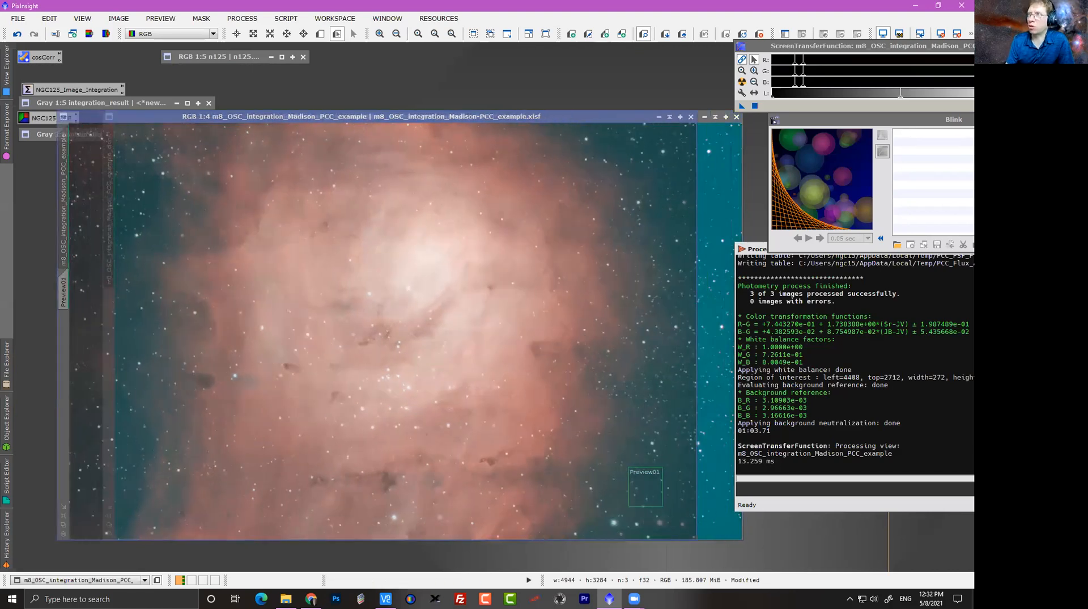
Move the calibrated image off the clone and close it without saving its changes.
left_click_drag(482, 116, 400, 134)
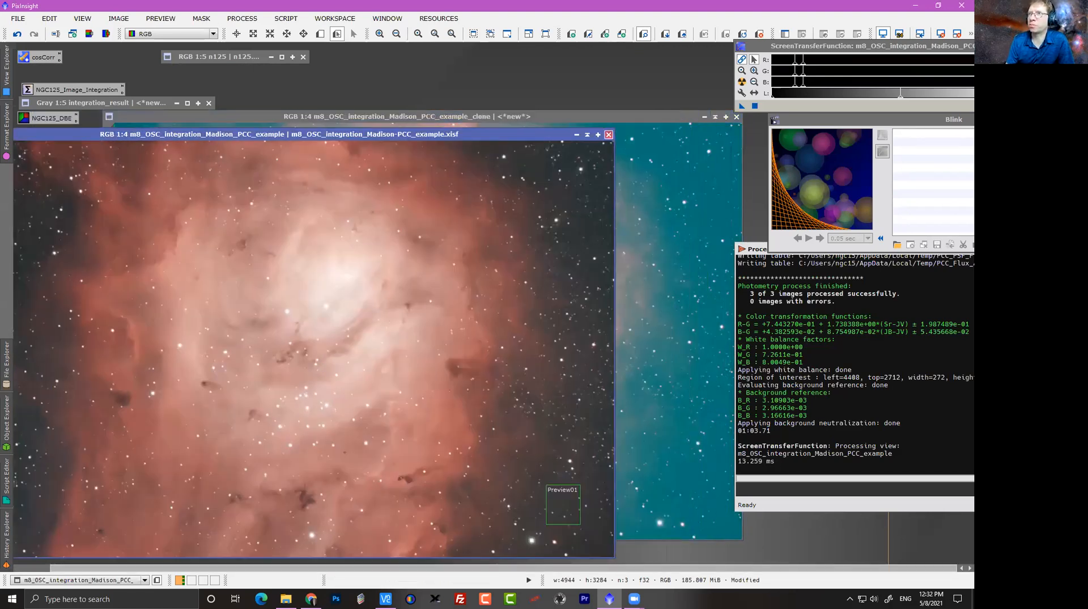
left_click(609, 135)
left_click(474, 320)
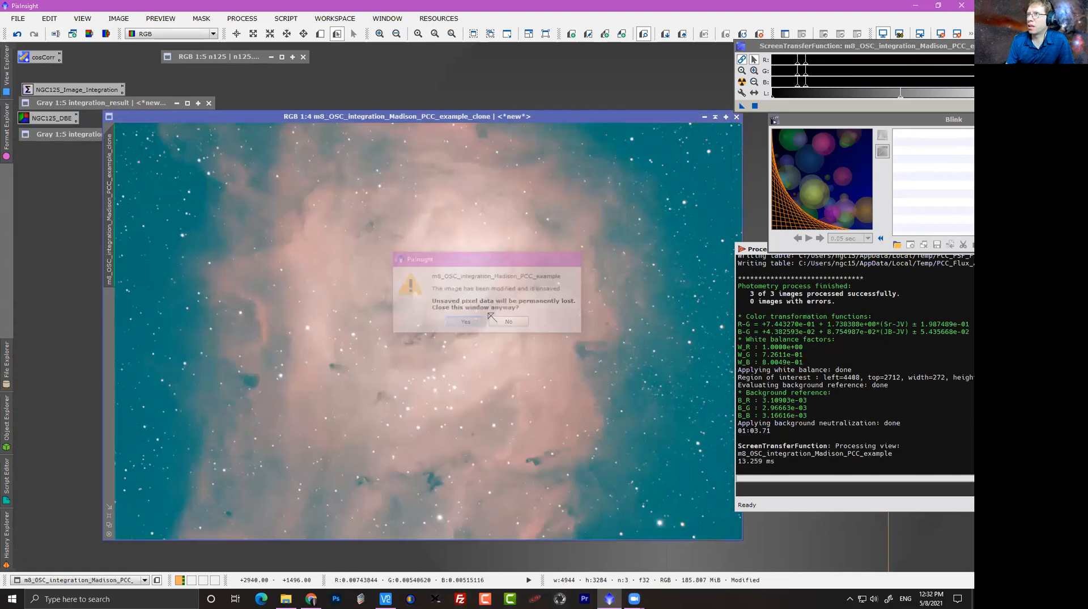
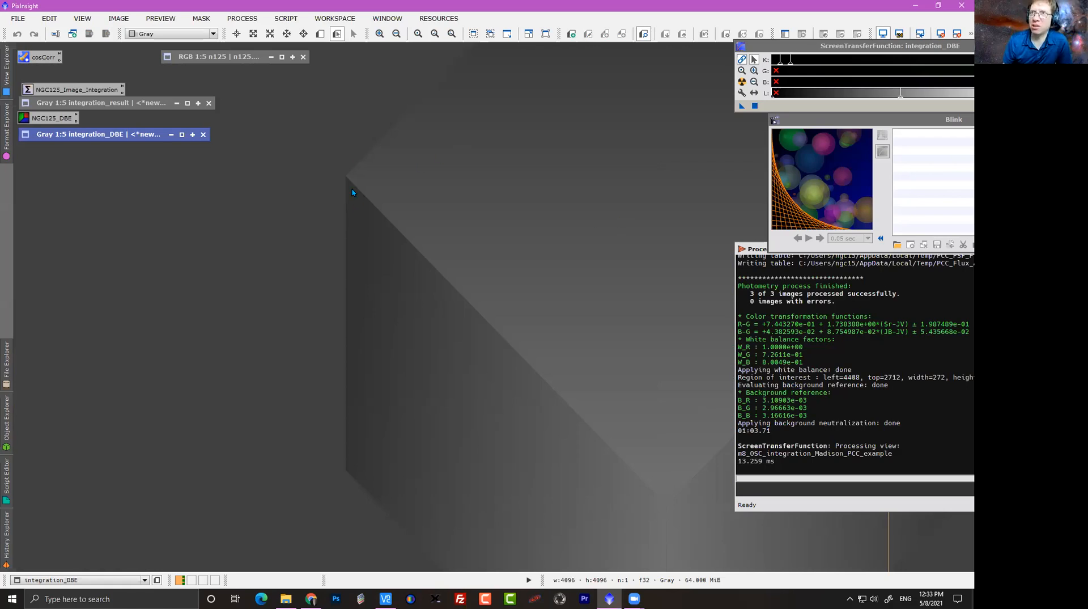
Bring Blink into view and browse to the StarGazers_Lounge/ngc125 folder to choose its input images.
double_click(341, 155)
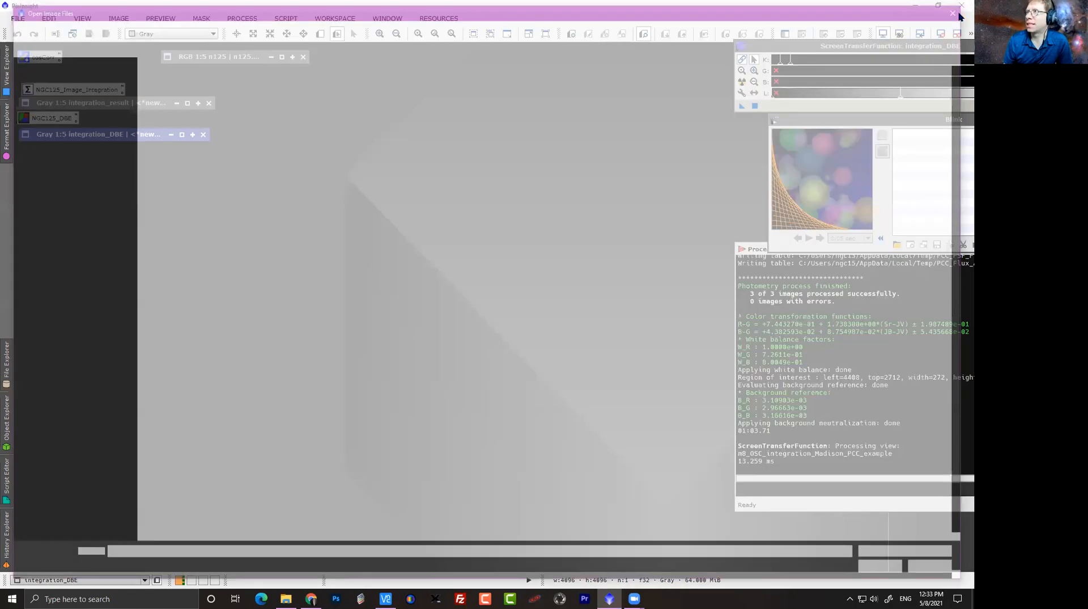
key("Escape")
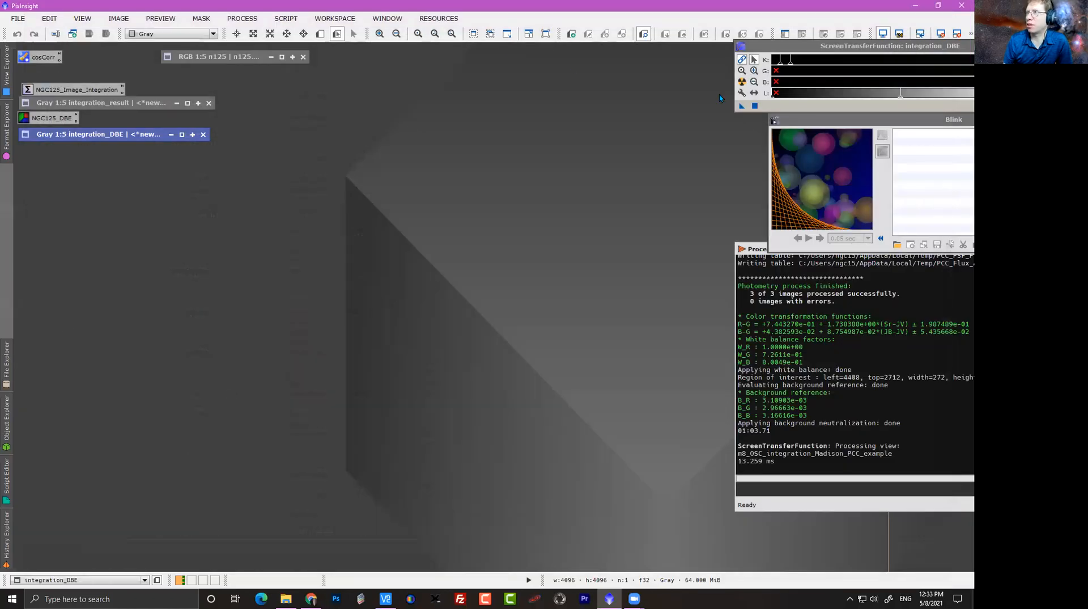
left_click_drag(864, 120, 607, 129)
left_click(639, 252)
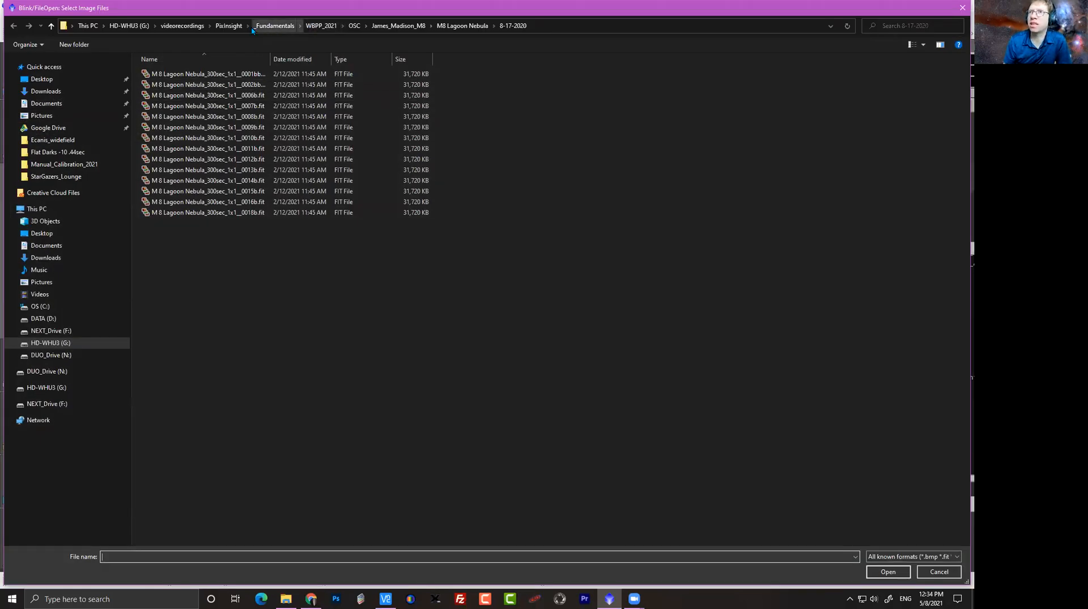
left_click(92, 178)
double_click(160, 117)
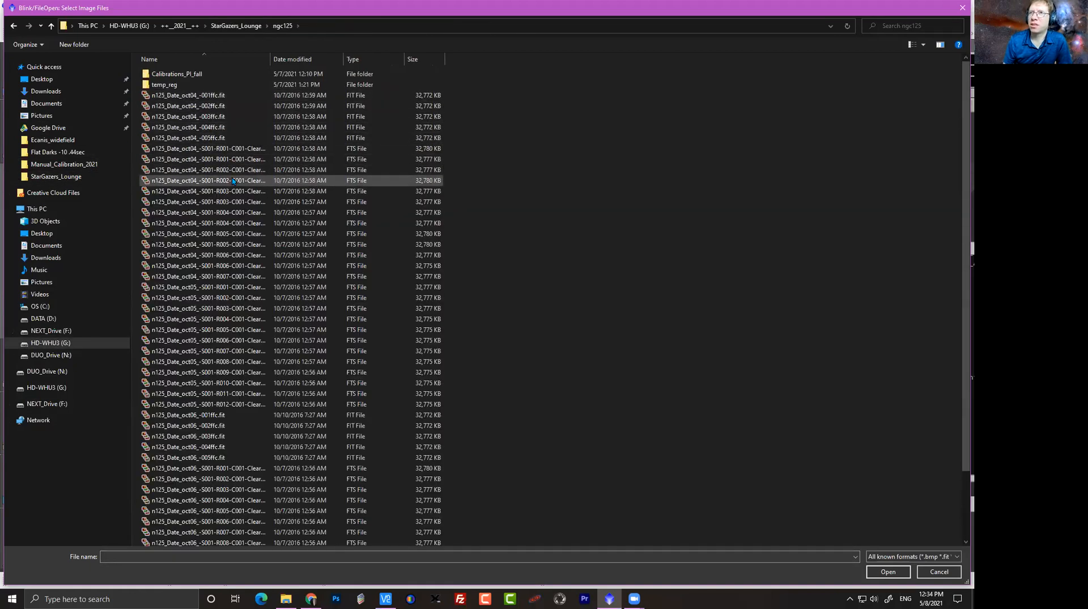
Filter the ngc125 folder's file list with *clear* and load all the matching Clear frames into Blink.
scroll(253, 202, "down", 1)
scroll(254, 202, "up", 1)
left_click(251, 151)
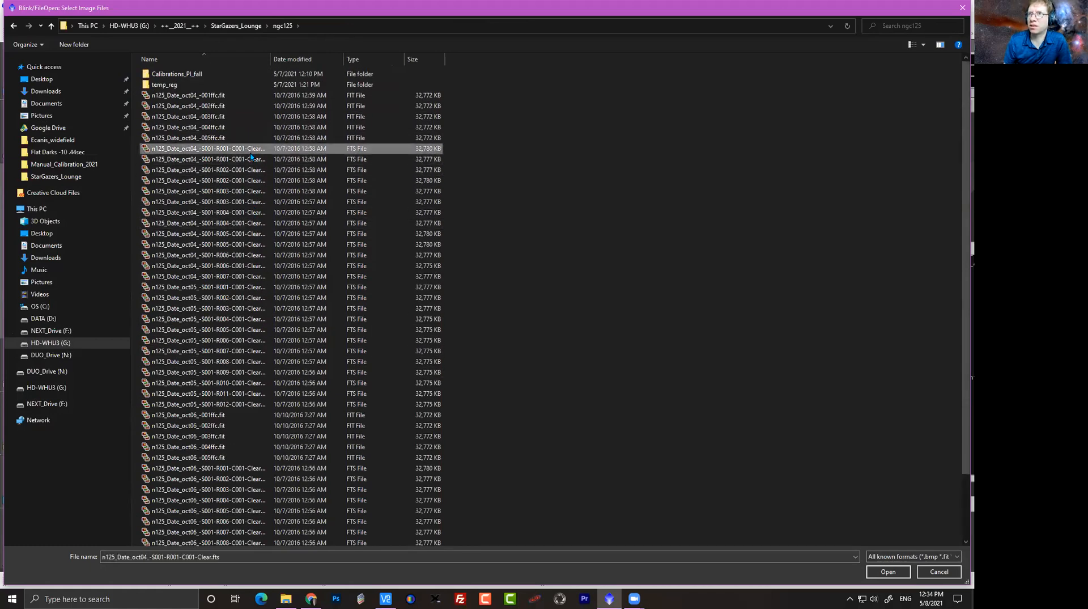
scroll(267, 486, "down", 3)
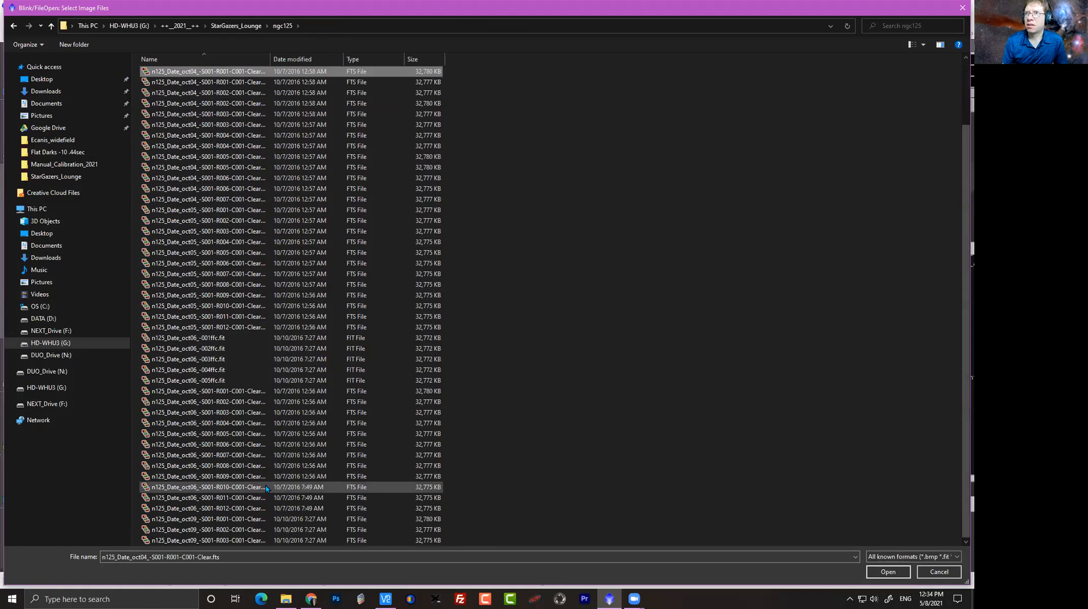
left_click(273, 555)
type("*")
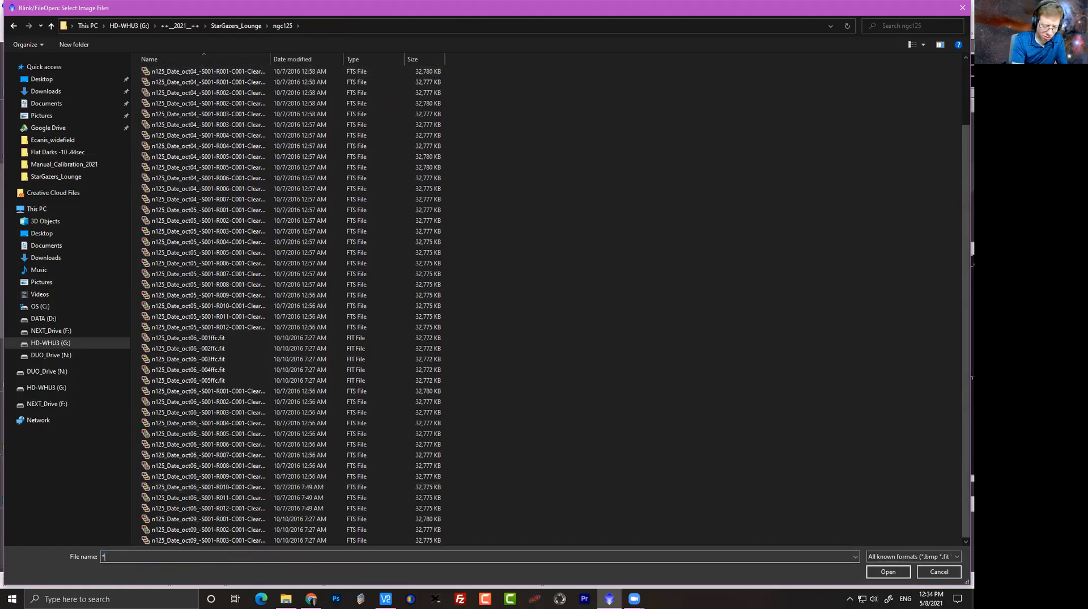
type("clear*")
key("Return")
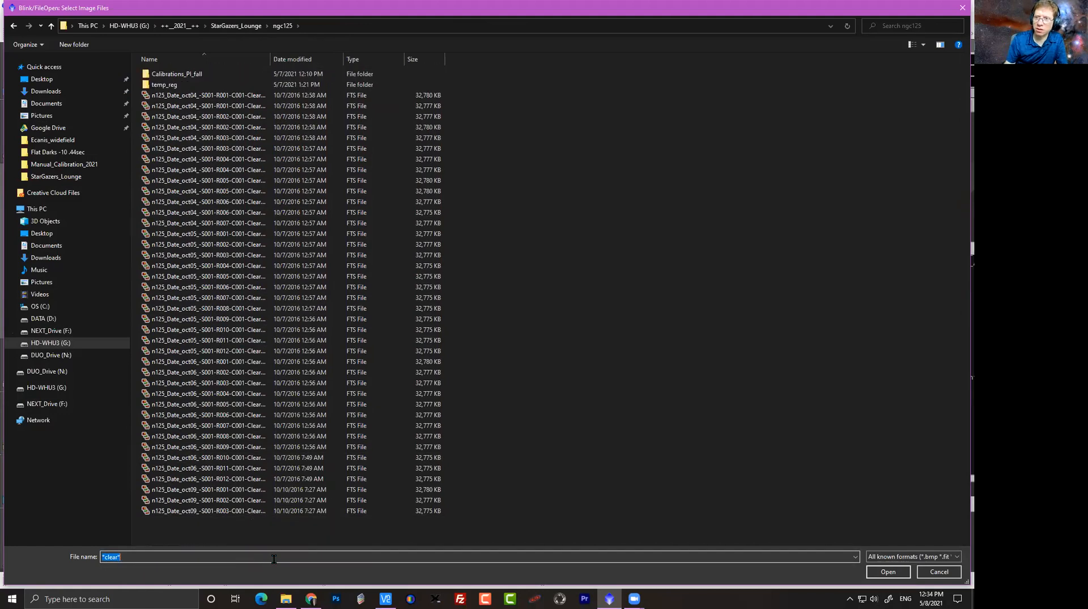
left_click(266, 95)
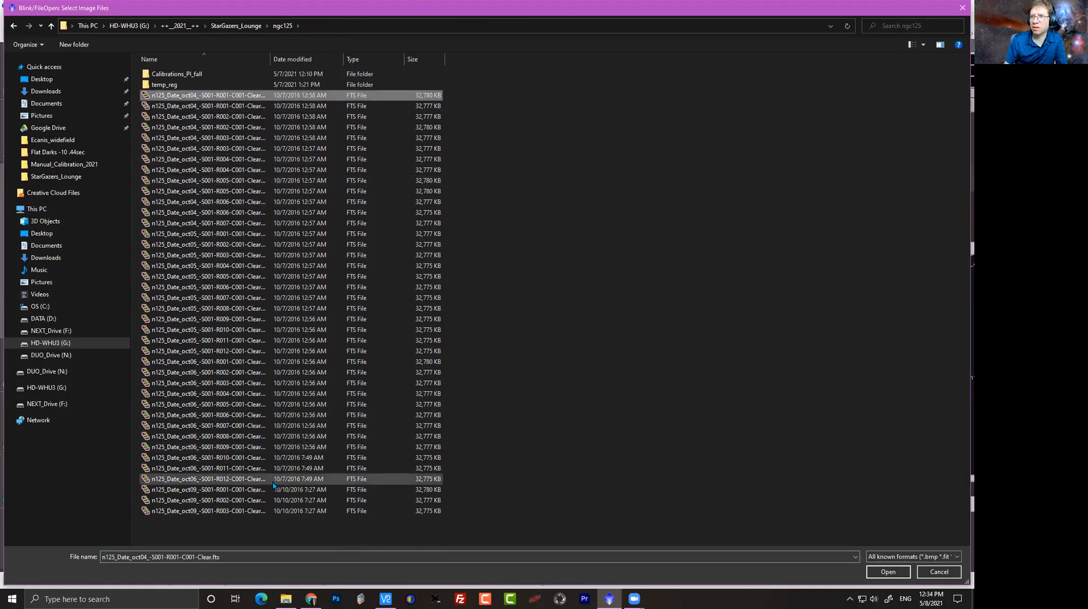
left_click(399, 510, "shift")
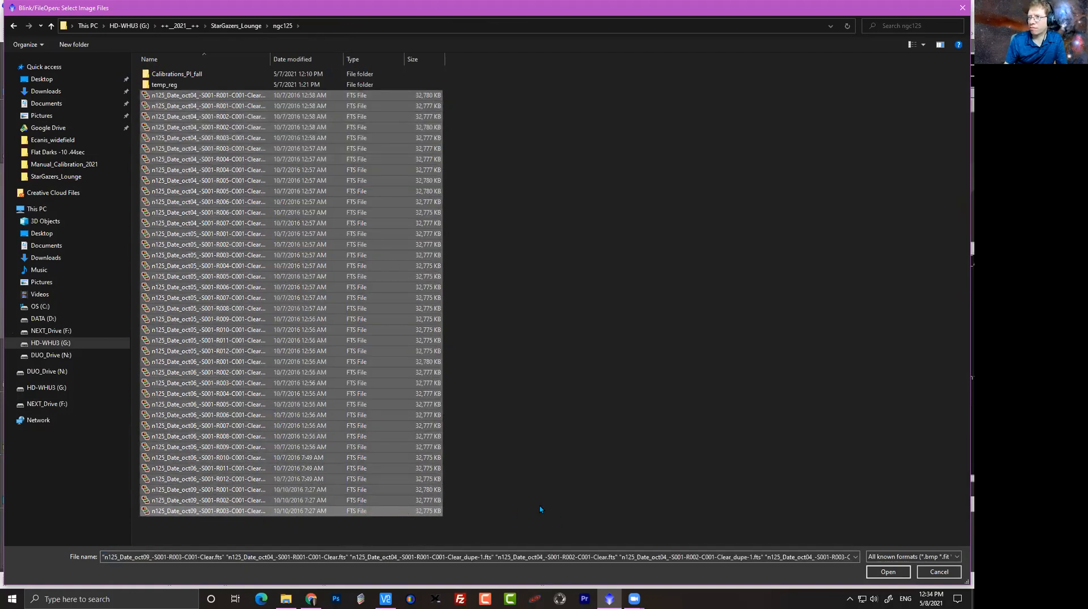
key("Return")
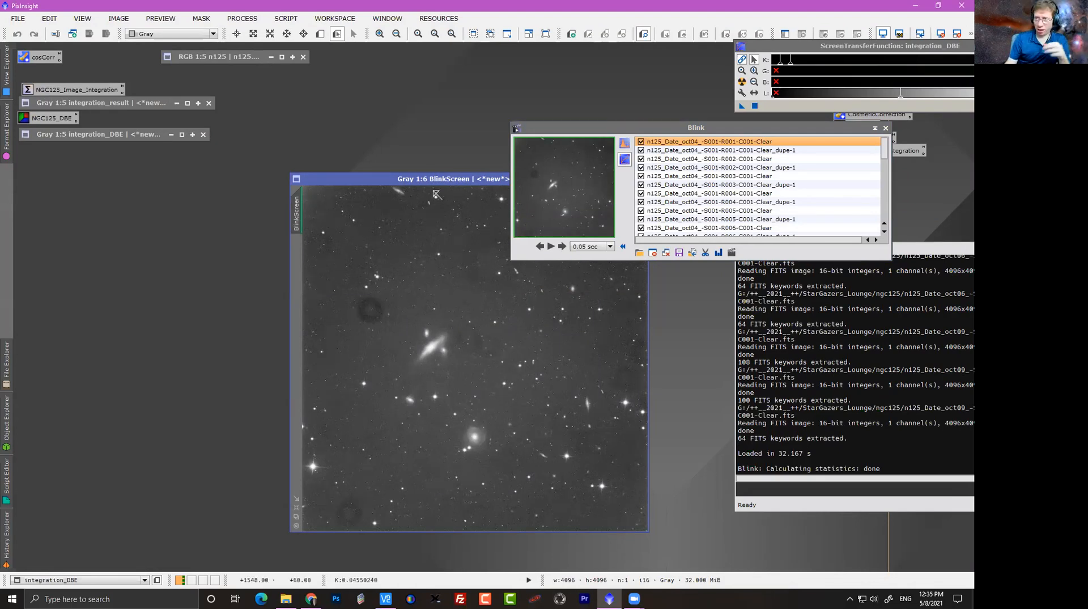
Place the BlinkScreen image and the Blink window clear of each other and apply Blink's automatic histogram stretch.
left_click_drag(306, 178, 151, 152)
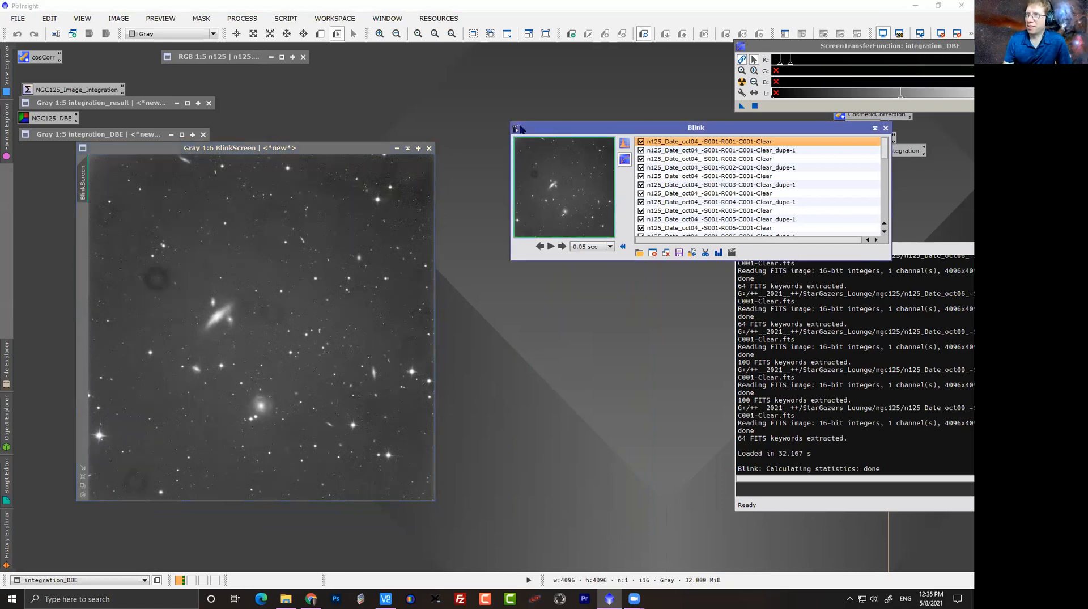
left_click_drag(565, 133, 482, 119)
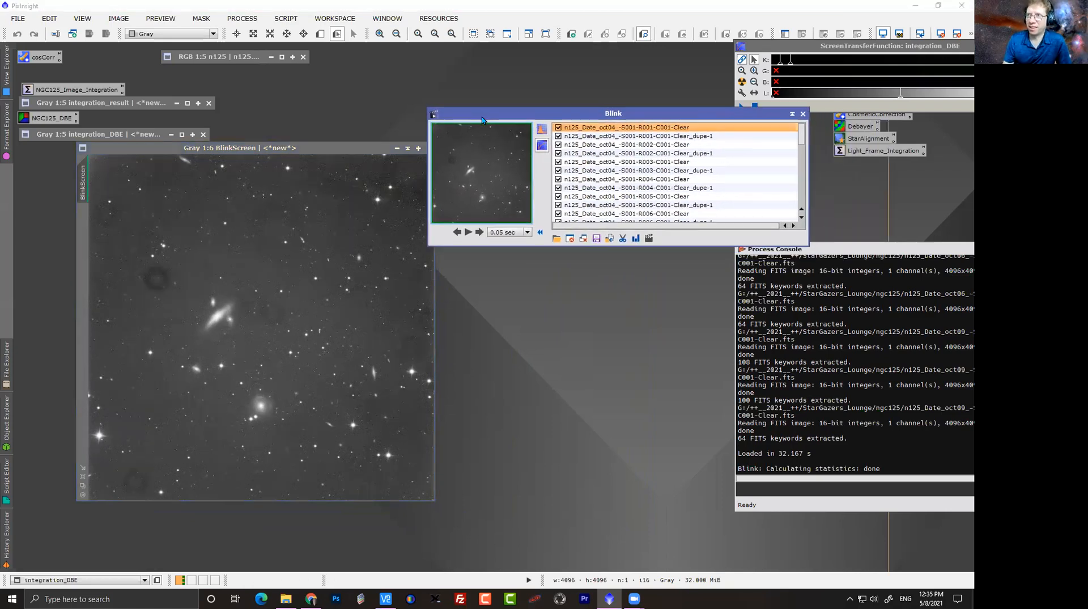
left_click(542, 130)
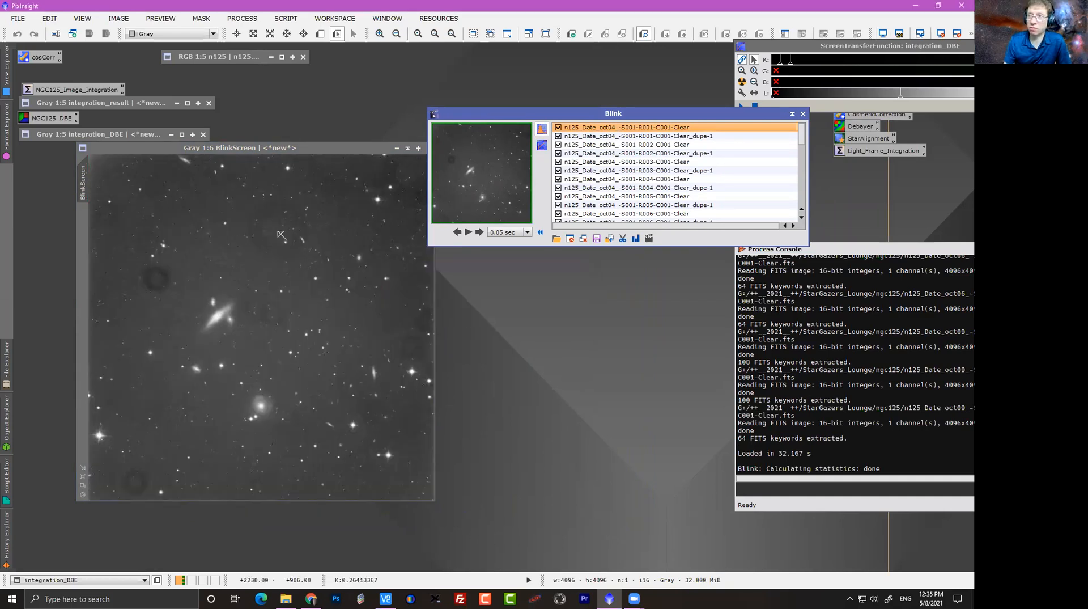
Step through the loaded Clear frames one by one to n125_Date_oct09_-S001-R003-C001-Clear, checking the stars in each.
left_click(479, 232)
left_click(479, 232)
left_click(479, 232)
left_click(479, 232)
left_click(479, 232)
left_click(479, 232)
left_click(479, 232)
left_click(479, 232)
left_click(478, 232)
left_click(479, 231)
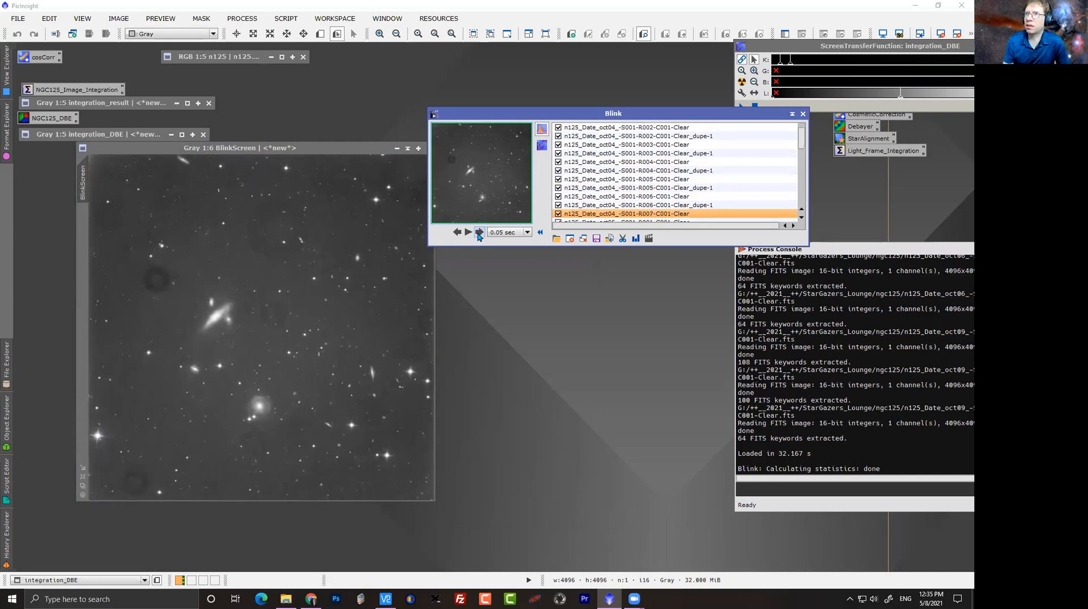
left_click(479, 232)
left_click(479, 231)
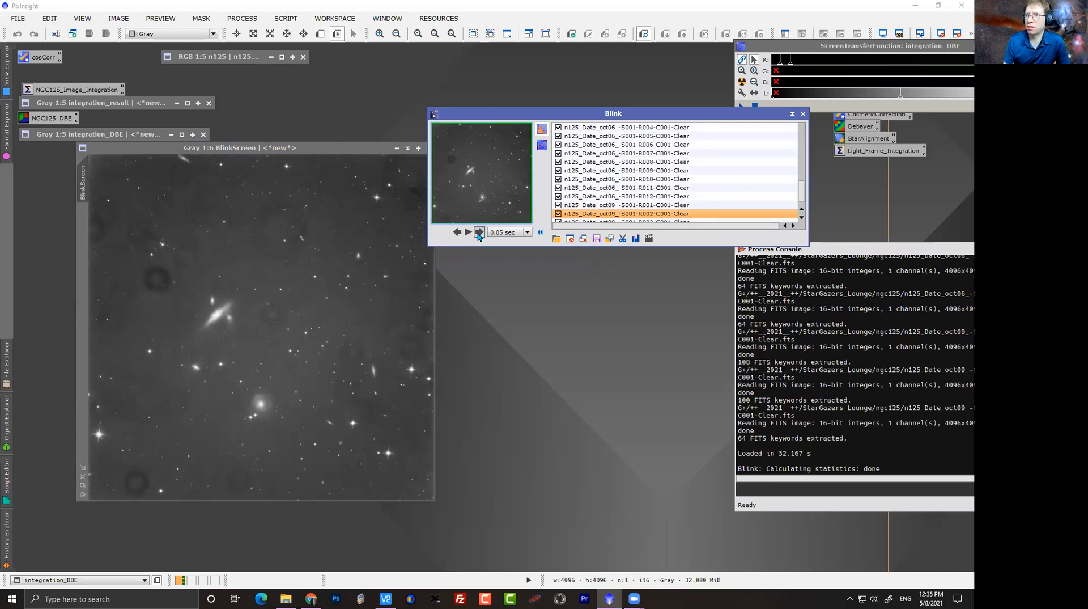
left_click(457, 231)
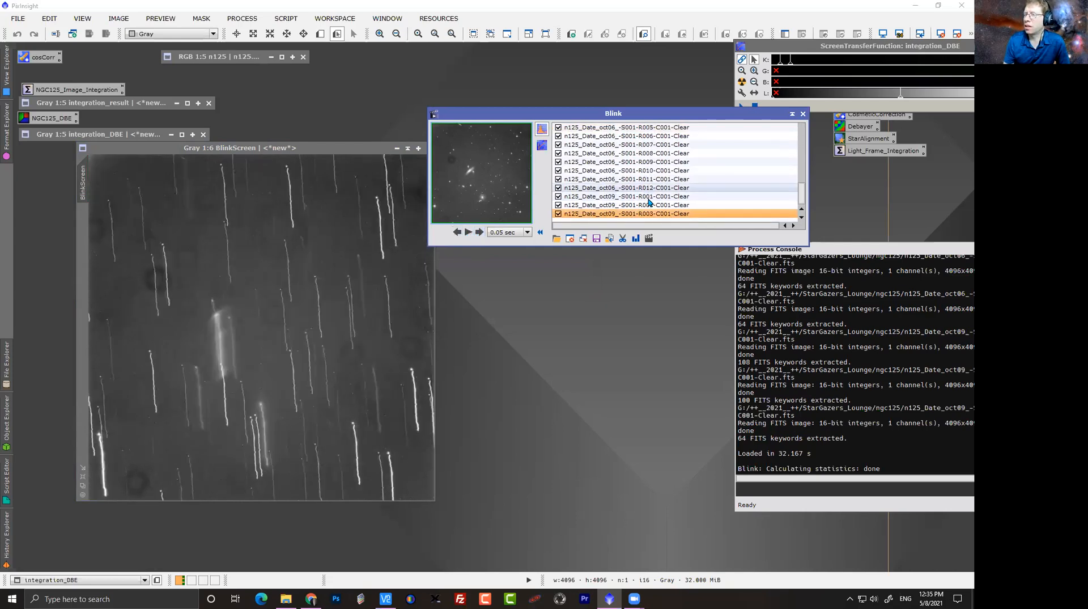
Enlarge Blink's file list, move n125_Date_oct09_-S001-R003-C001-Clear to the StarGazers_Lounge/logs folder and close that frame in Blink.
left_click_drag(619, 119, 542, 92)
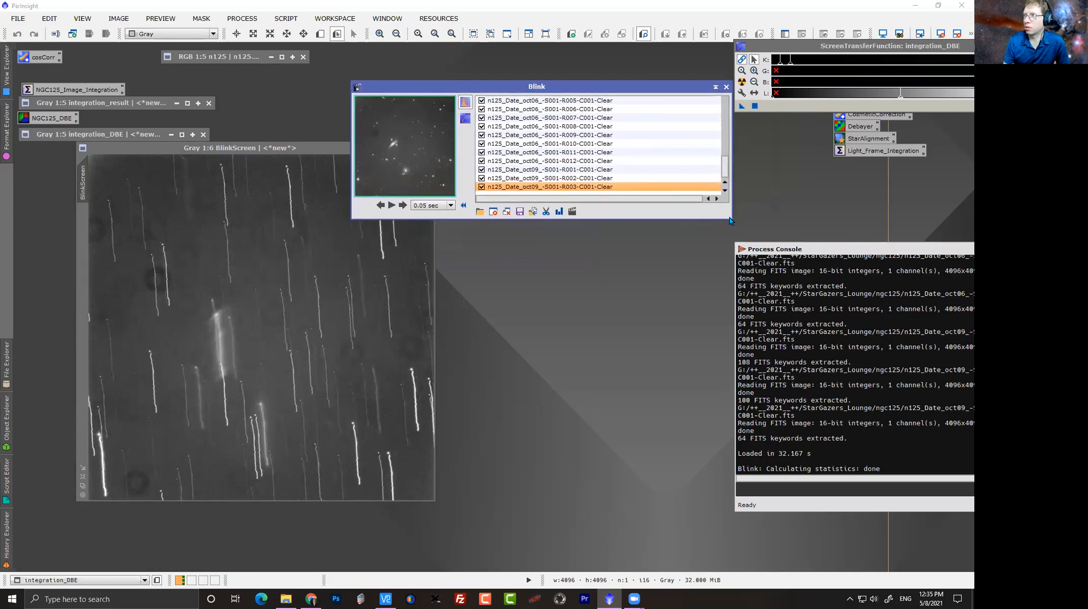
left_click_drag(731, 219, 780, 481)
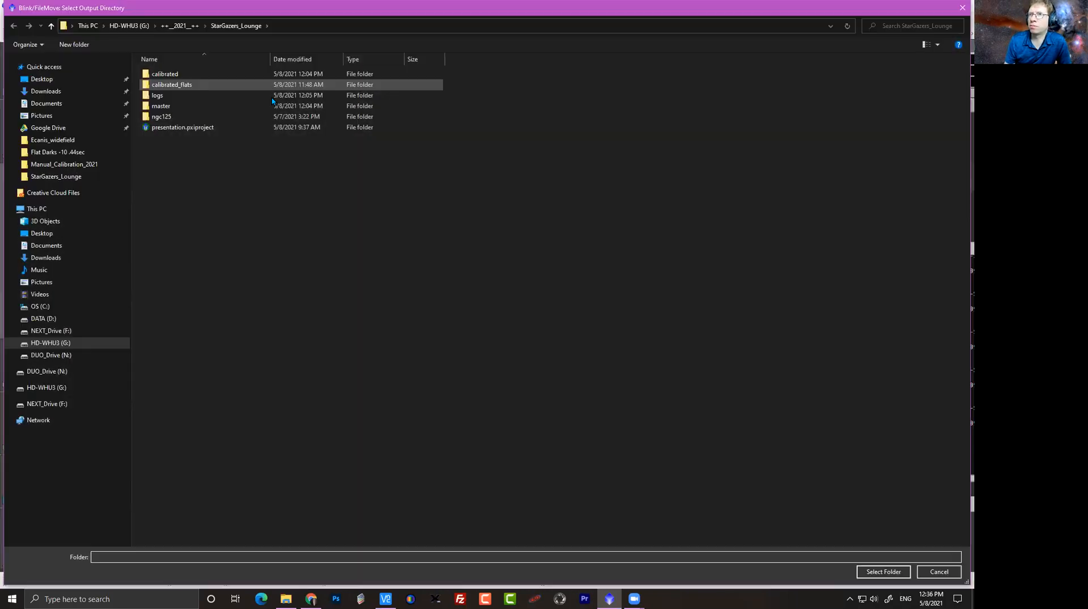
double_click(158, 98)
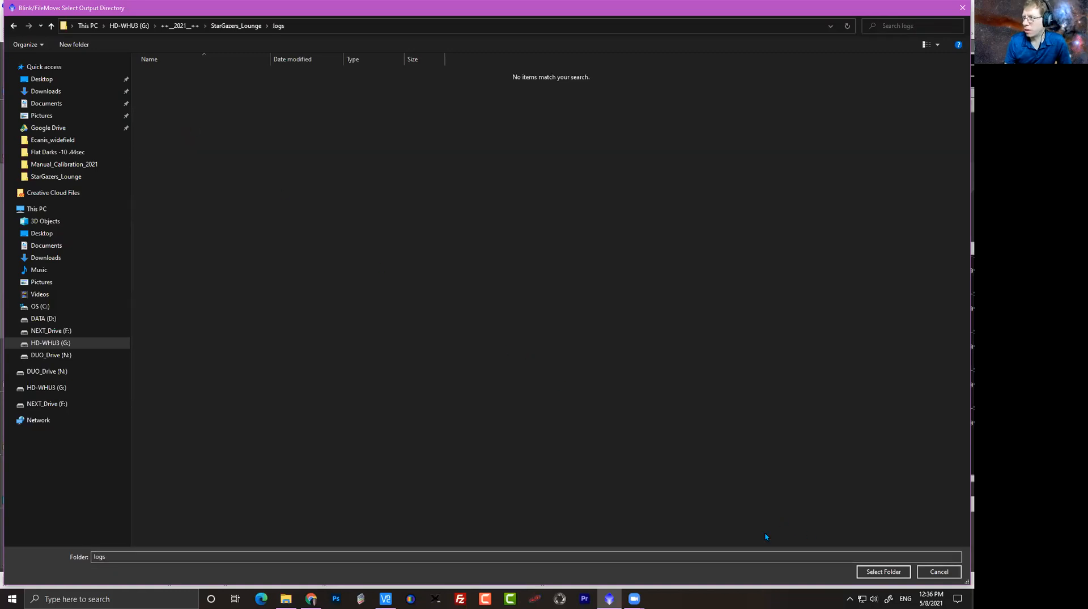
left_click(887, 572)
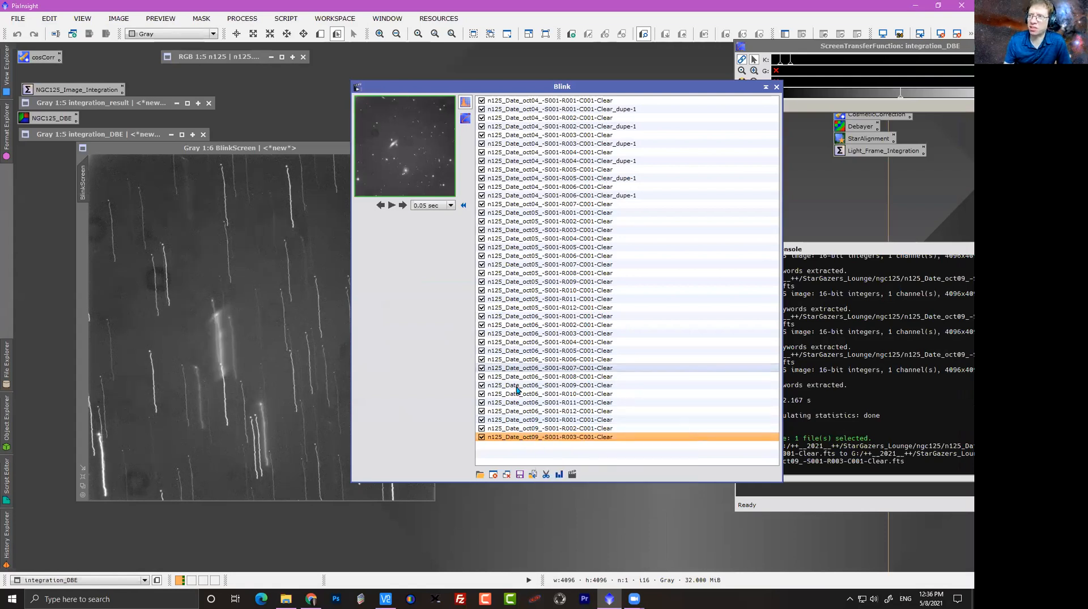
left_click(492, 475)
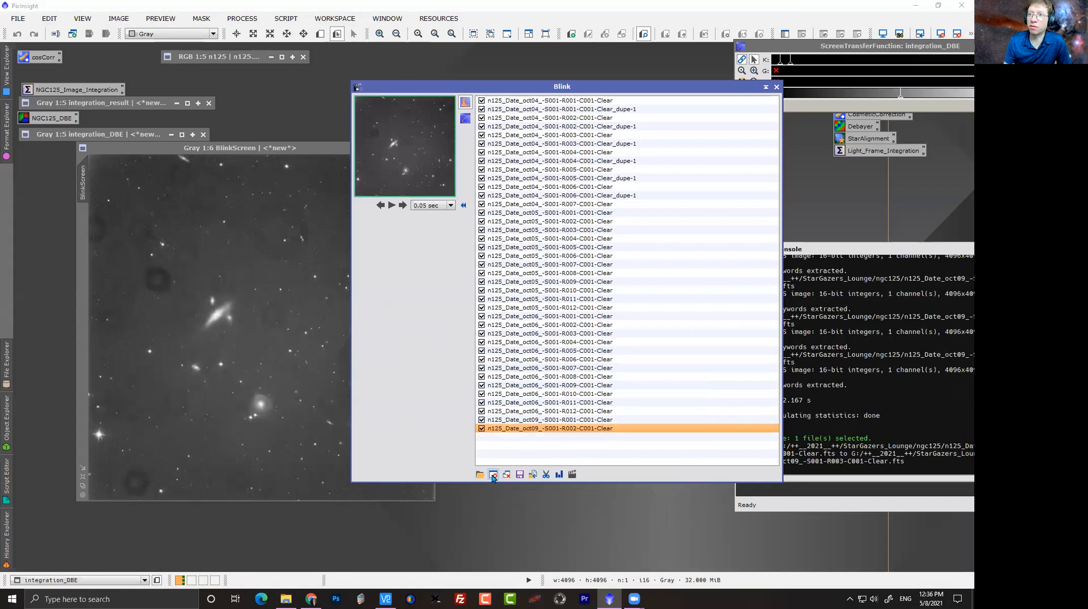
Inspect the frames from the first one on and move the trailed n125_Date_oct04_-S001-R006-C001-Clear_dupe-1 to the logs folder.
left_click(513, 101)
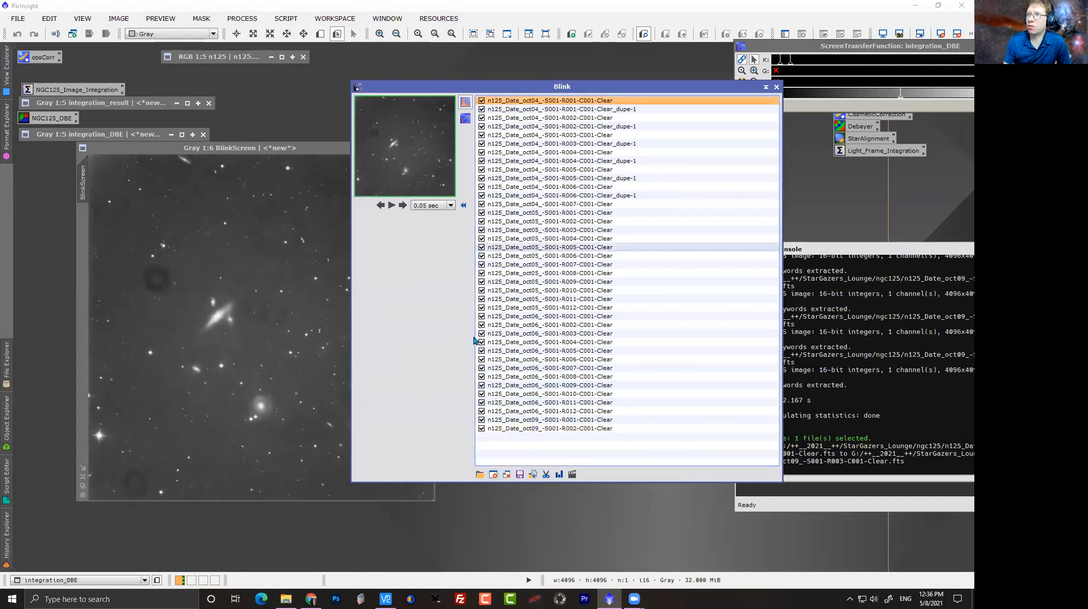
left_click(402, 205)
left_click(402, 205)
left_click(402, 205)
left_click(402, 206)
left_click(402, 205)
left_click(402, 206)
left_click(402, 205)
left_click(402, 205)
left_click(402, 205)
left_click(402, 205)
left_click(403, 205)
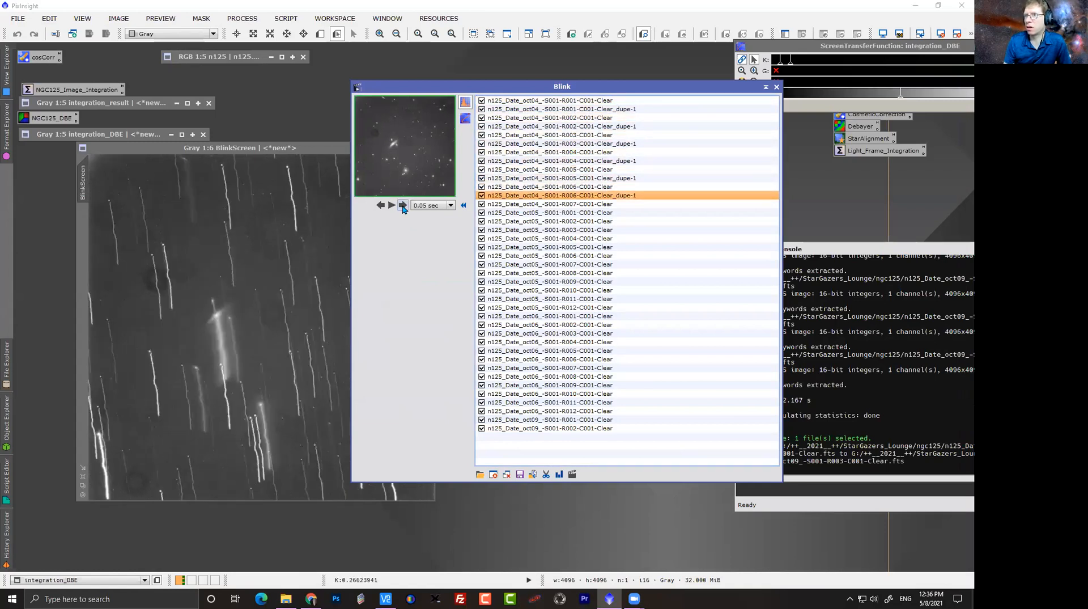
left_click(546, 474)
left_click(874, 566)
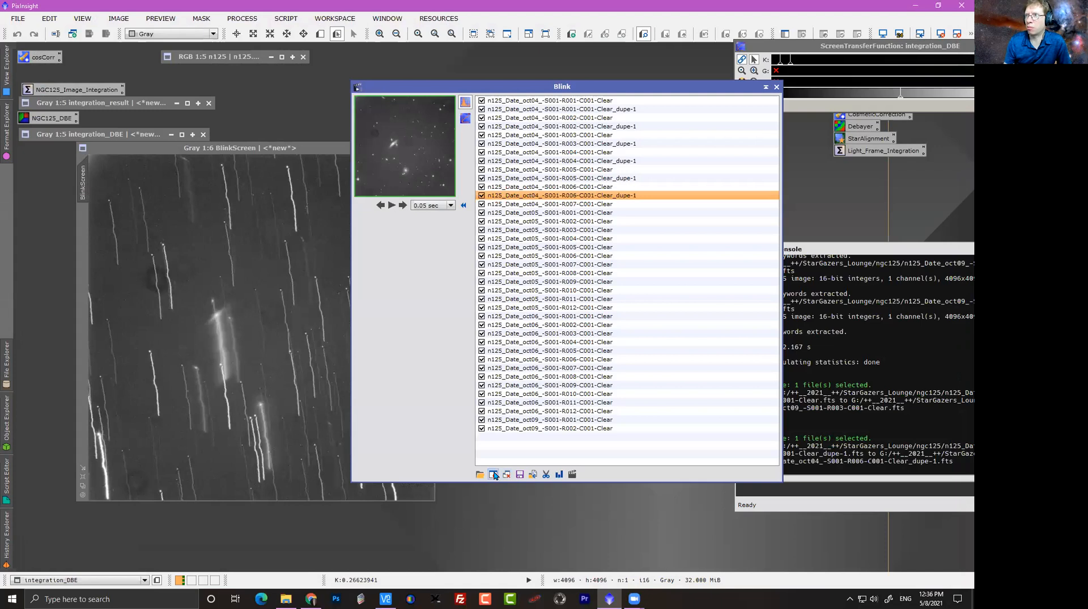
Inspect the following frames and move n125_Date_oct05_-S001-R011-C001-Clear to the logs folder, removing it from Blink.
left_click(404, 205)
left_click(404, 205)
left_click(404, 205)
left_click(404, 205)
left_click(404, 205)
left_click(404, 205)
left_click(404, 205)
left_click(404, 205)
left_click(404, 205)
left_click(404, 205)
left_click(404, 205)
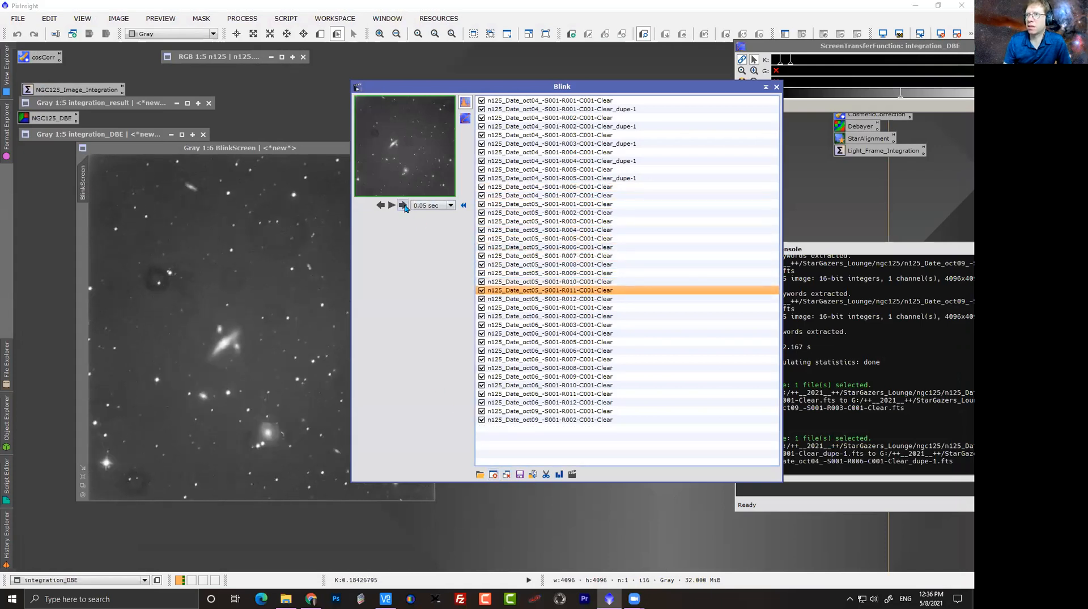
scroll(306, 317, "up", 5)
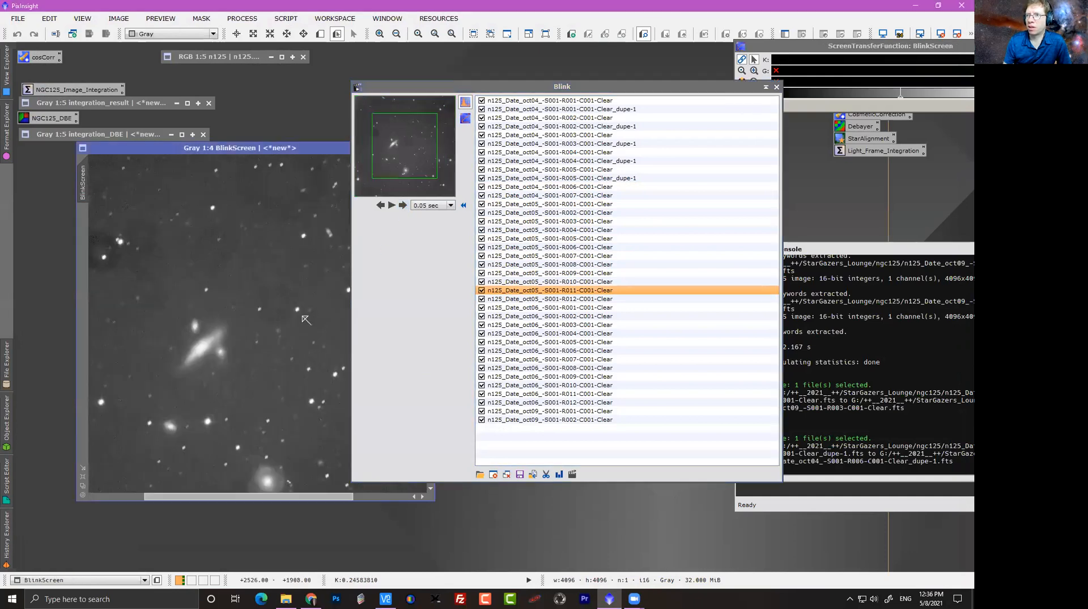
left_click(533, 473)
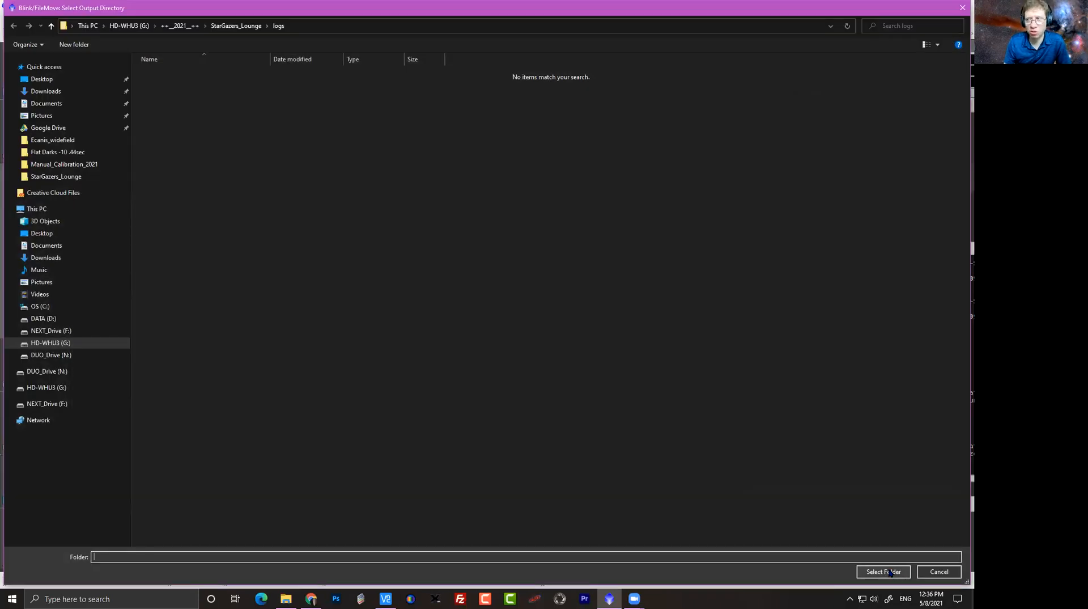
left_click(890, 573)
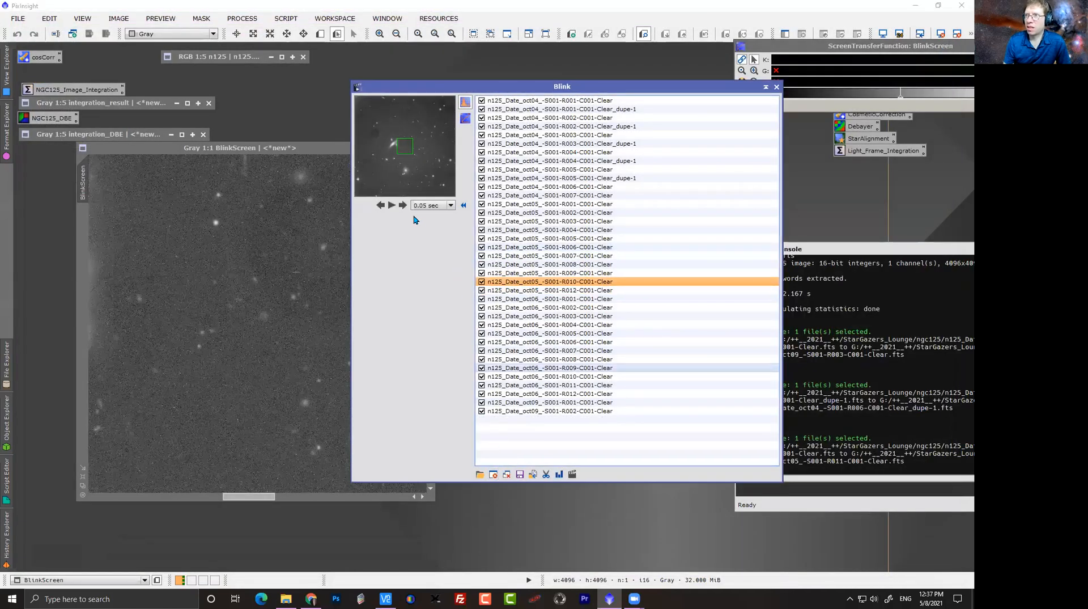
Step forward through the remaining frames from the oct05 R010 frame at 1:1 zoom to examine their star shapes.
left_click(405, 208)
left_click(405, 208)
left_click(405, 208)
left_click(405, 208)
left_click(405, 208)
left_click(405, 208)
left_click(406, 208)
left_click(405, 208)
left_click(406, 208)
left_click(405, 208)
left_click(405, 208)
left_click(405, 208)
left_click(405, 208)
left_click(405, 208)
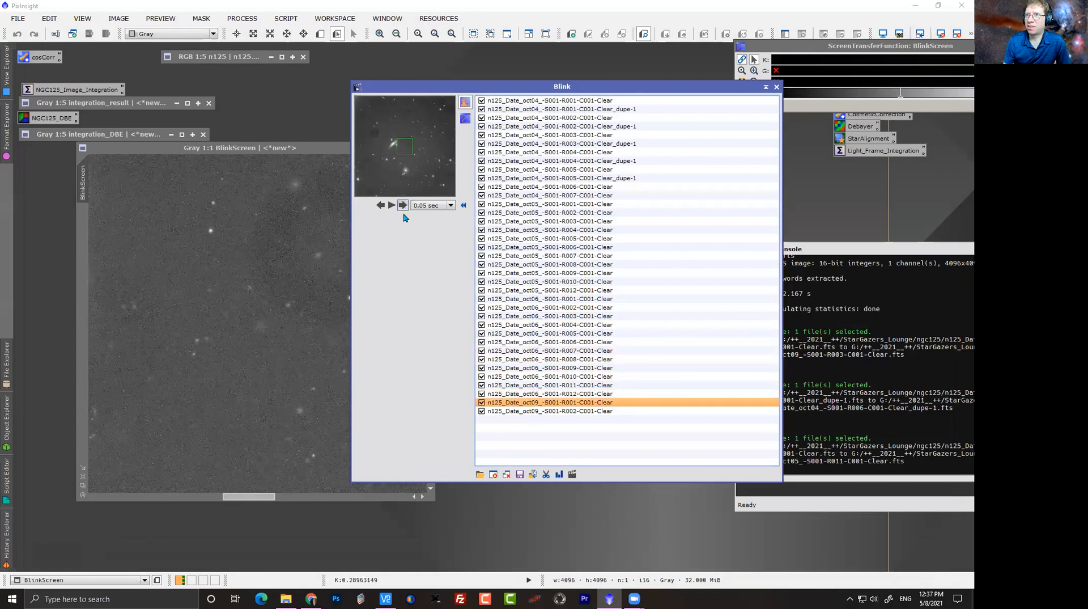
left_click(403, 208)
left_click(403, 208)
left_click(403, 208)
left_click(404, 208)
left_click(403, 208)
View the frames at 1:4 zoom and step through them to the oct05 R012 frame, checking for trailing.
scroll(318, 250, "down", 3)
left_click(401, 208)
left_click(400, 208)
left_click(401, 208)
left_click(400, 207)
left_click(400, 208)
left_click(401, 208)
left_click(400, 208)
left_click(401, 208)
left_click(401, 208)
left_click(401, 208)
left_click(401, 206)
left_click(401, 206)
left_click(401, 206)
left_click(402, 206)
left_click(401, 206)
left_click(401, 207)
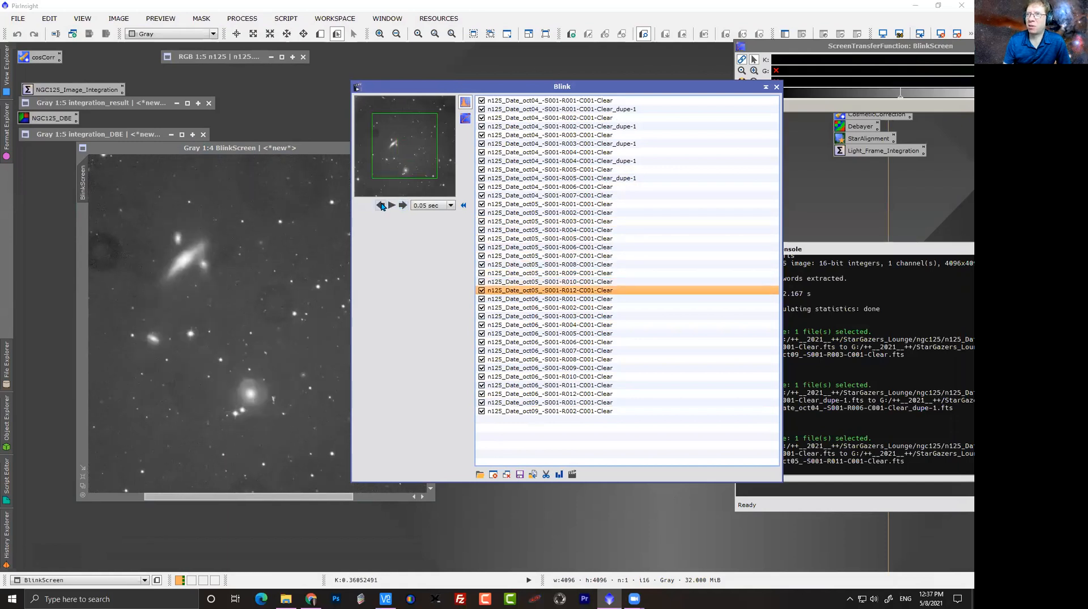
Return to the oct05 R009 frame and compare its stars with the R010 and R012 frames at 1:2 zoom.
left_click(381, 205)
left_click(381, 205)
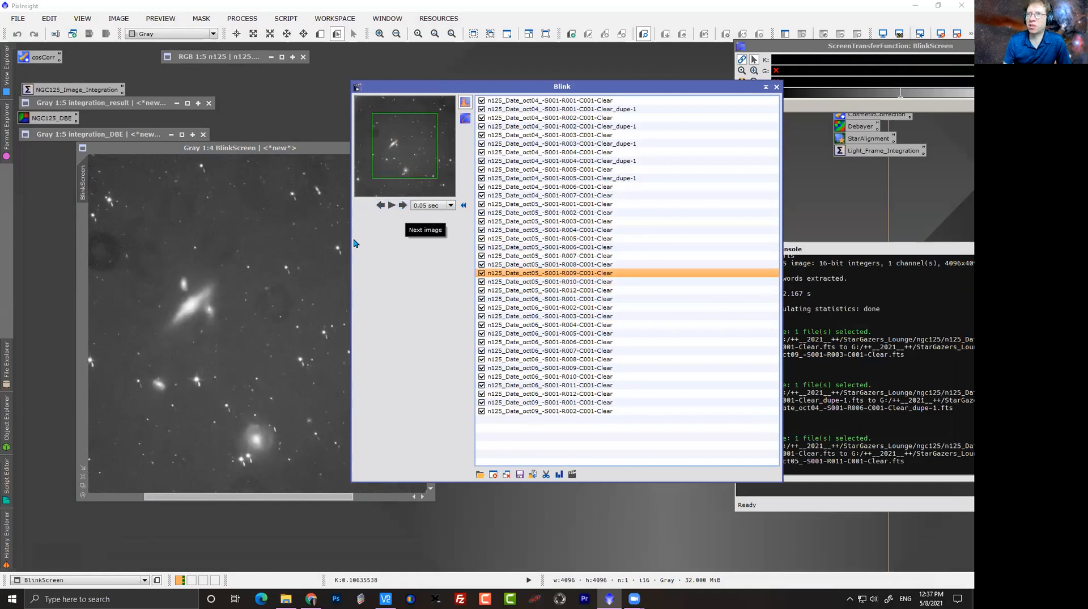
scroll(313, 263, "up", 2)
scroll(313, 264, "down", 4)
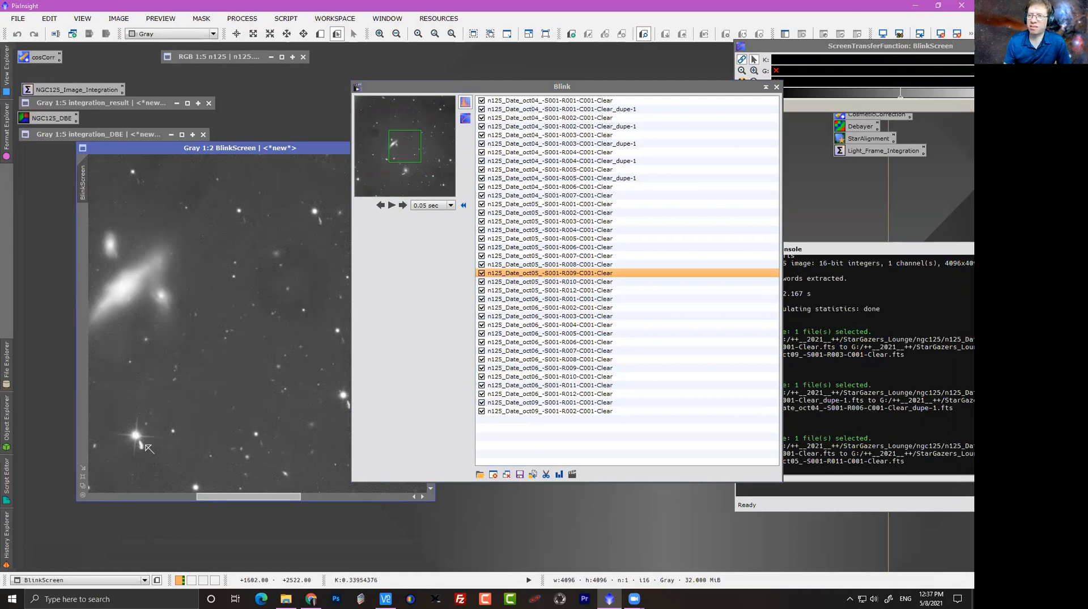
left_click(402, 205)
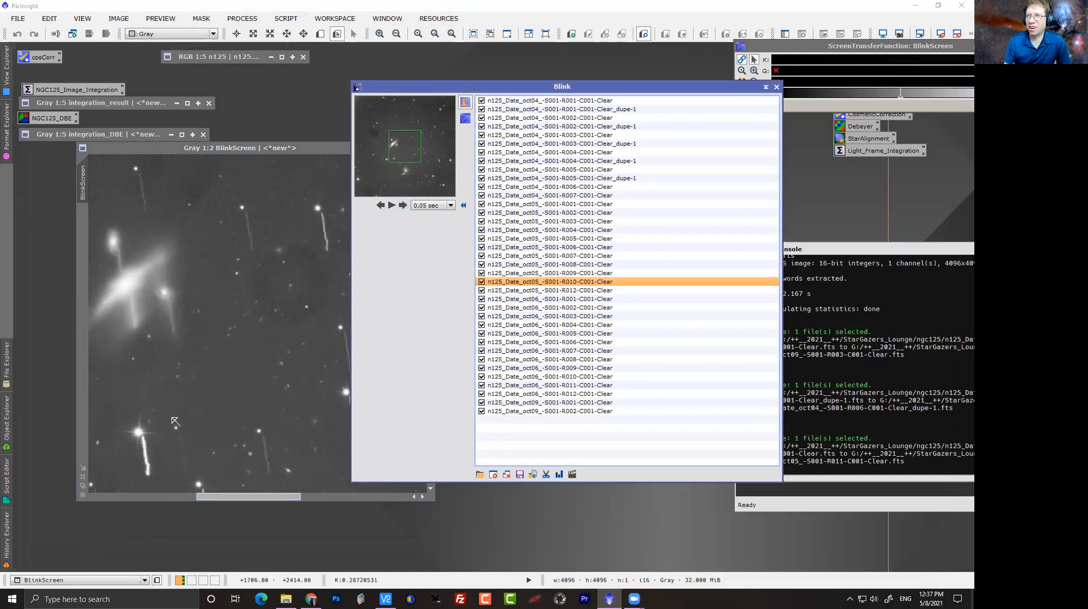
left_click(403, 205)
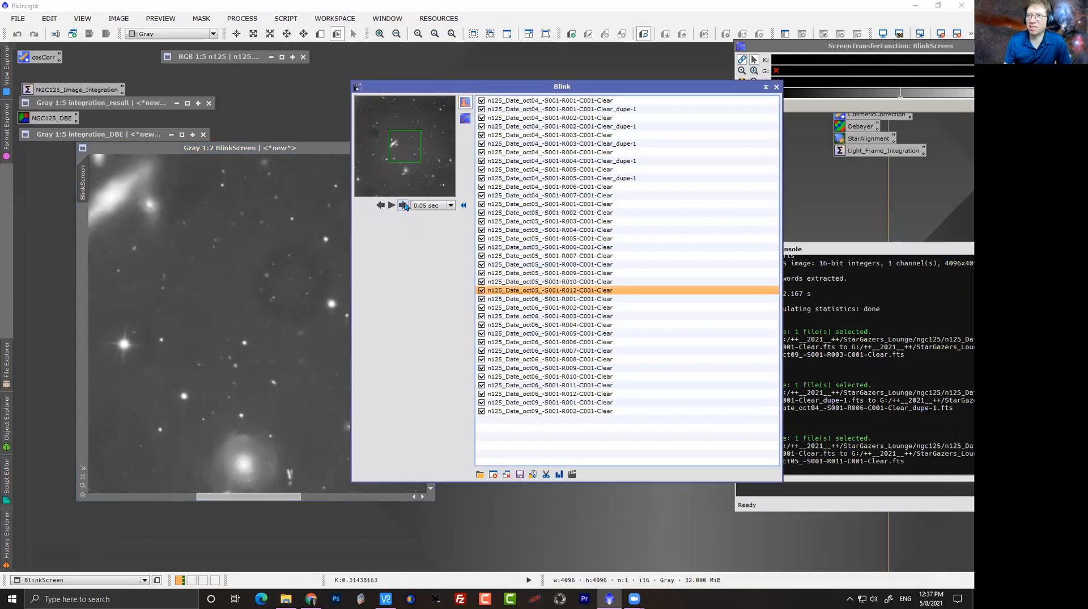
Step through the remaining frames from the oct05 R012 frame past the oct09 frames at 1:2 zoom, checking the star shapes.
left_click(403, 205)
left_click(403, 206)
left_click(402, 205)
left_click(403, 205)
left_click(403, 205)
left_click(404, 206)
left_click(404, 206)
left_click(404, 206)
left_click(404, 206)
left_click(404, 206)
left_click(404, 206)
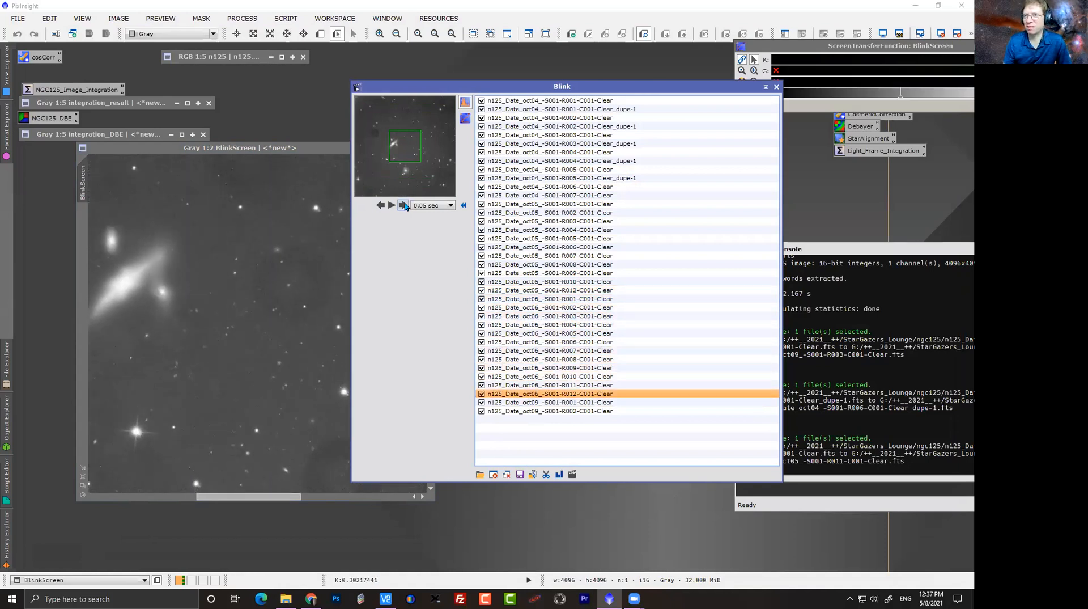
left_click(404, 206)
left_click(404, 206)
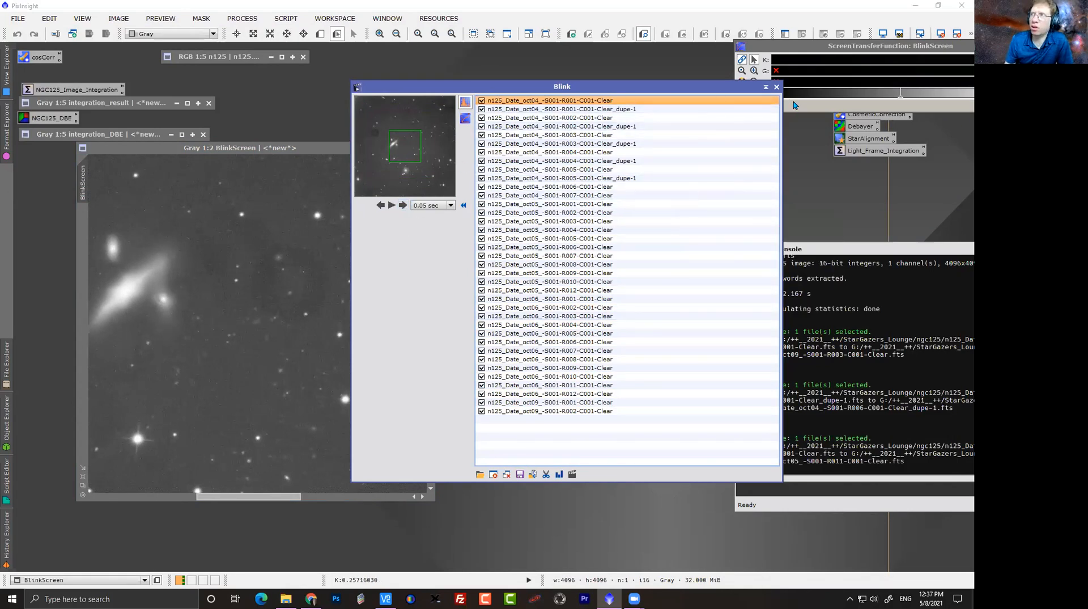
Close Blink and its BlinkScreen image, reopen Blink to close all loaded frames, and move its window aside.
left_click(775, 87)
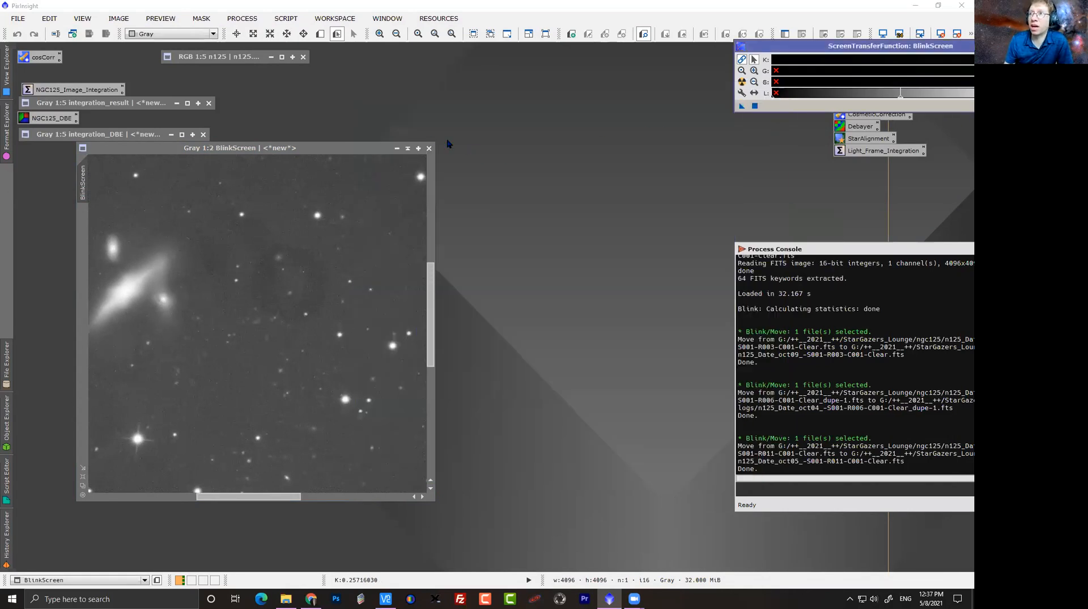
left_click(428, 147)
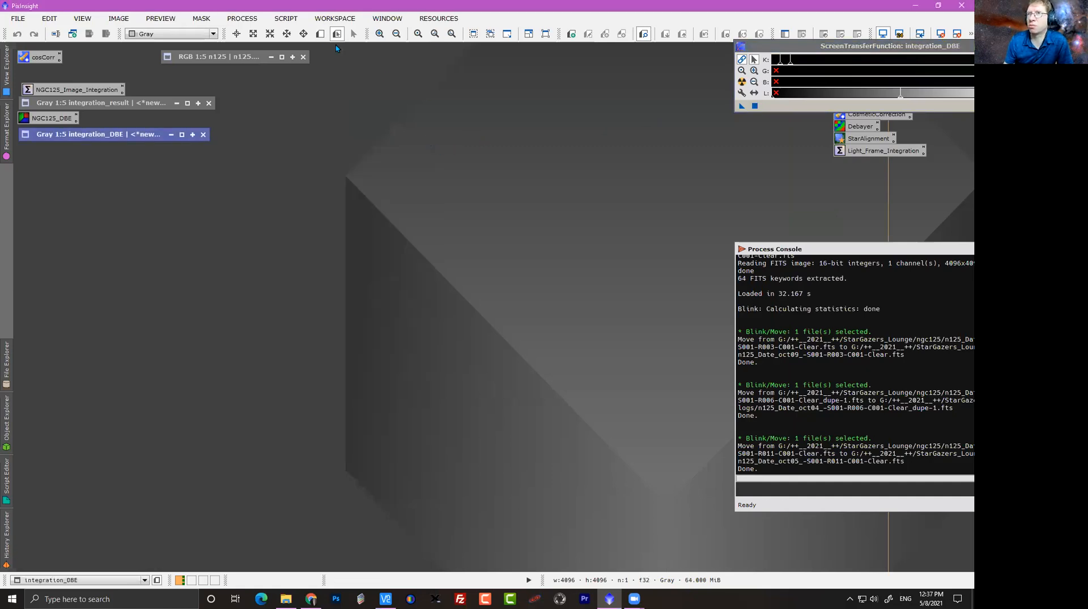
left_click(248, 19)
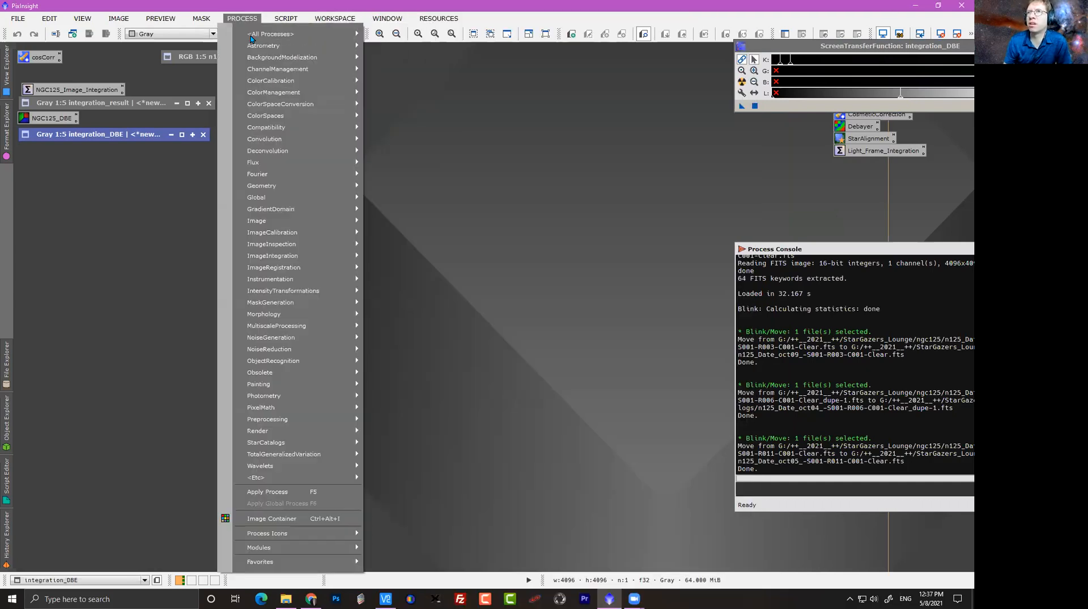
mouse_move(253, 36)
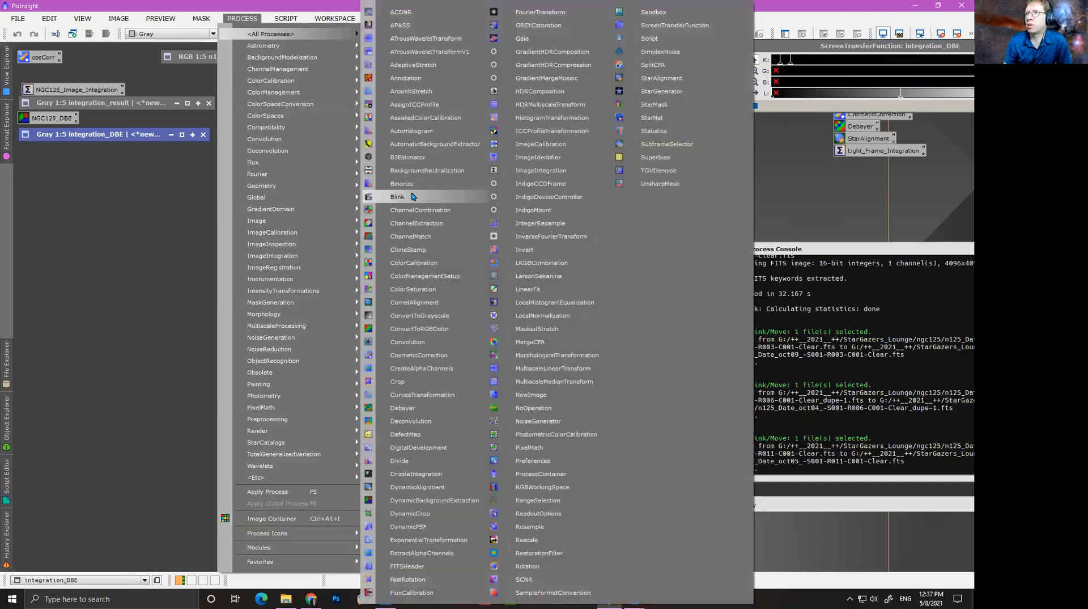
left_click(413, 196)
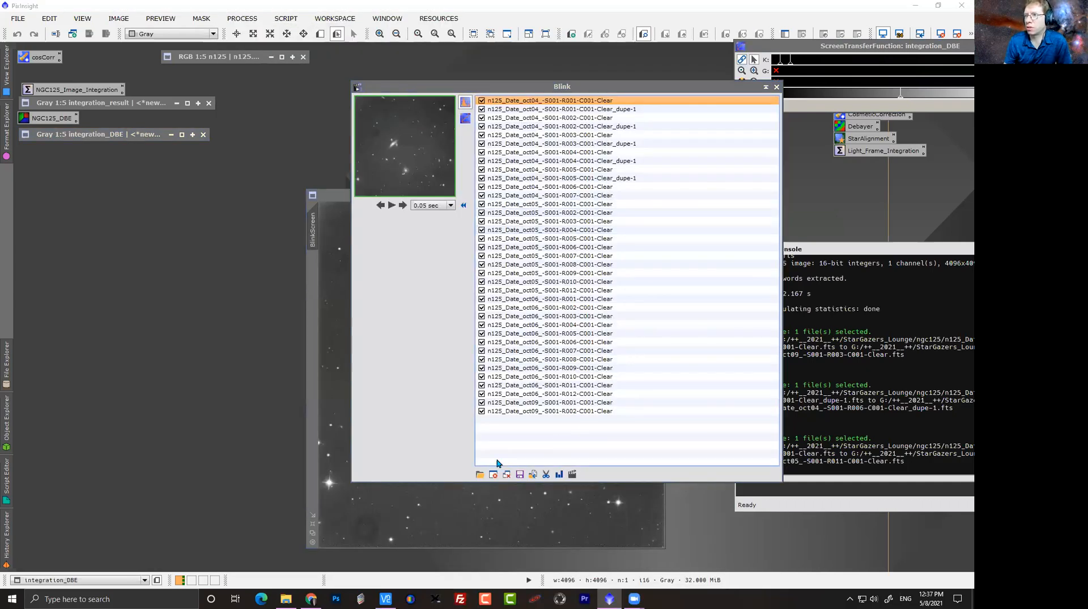
left_click(507, 473)
left_click_drag(463, 87, 716, 104)
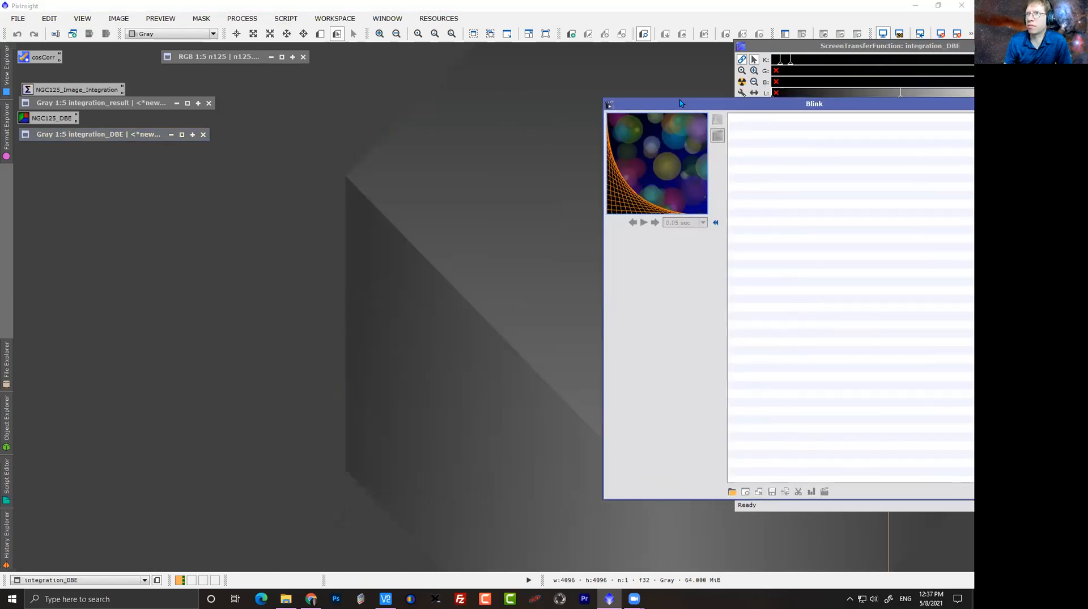
Open the WeightedBatchPreprocessing script.
left_click(252, 18)
mouse_move(285, 18)
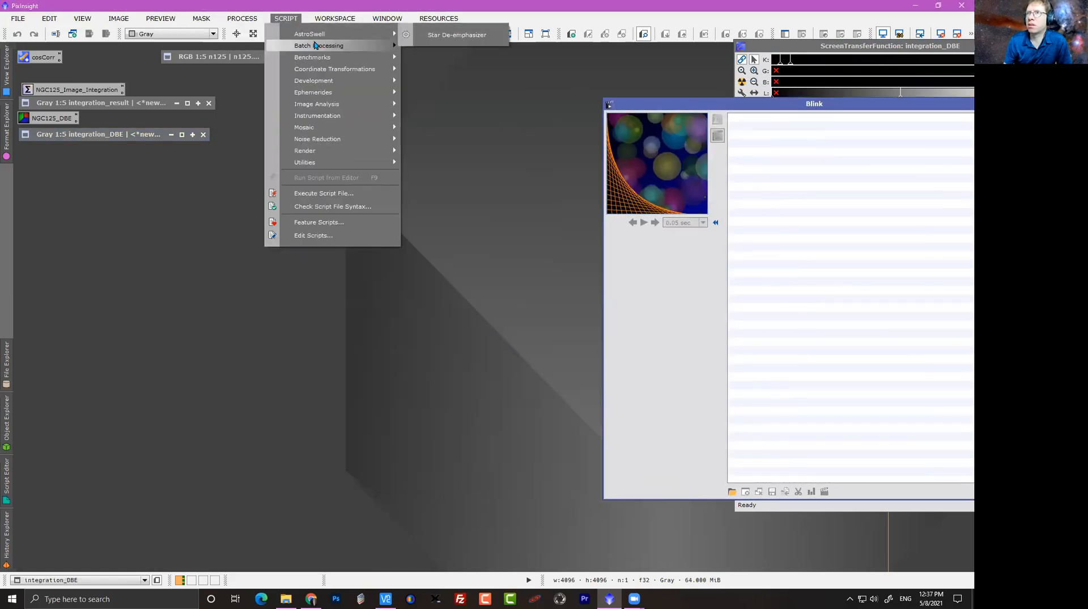
mouse_move(356, 49)
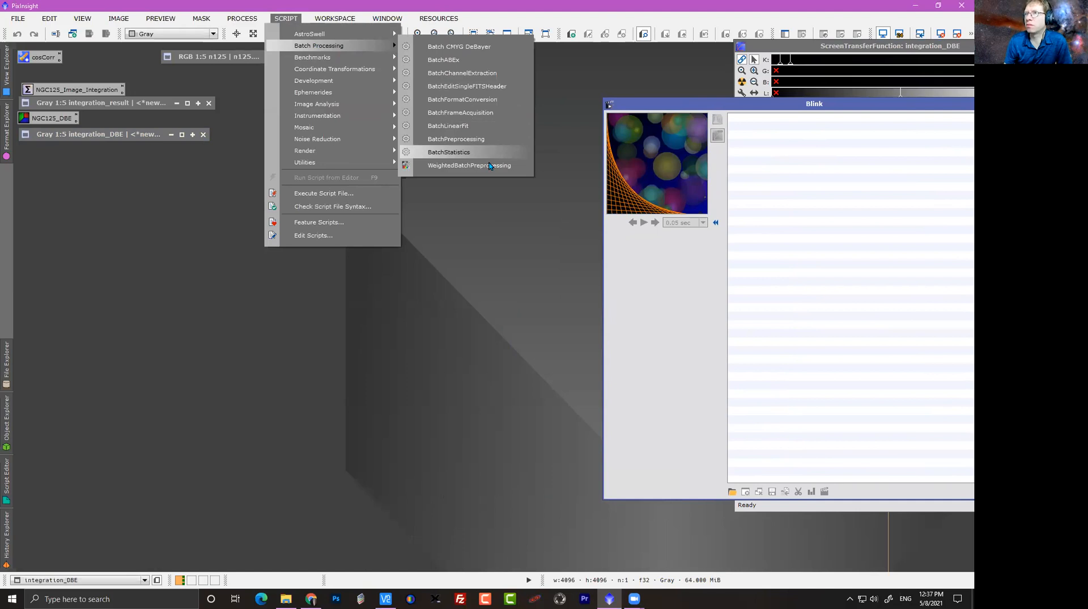
left_click(462, 165)
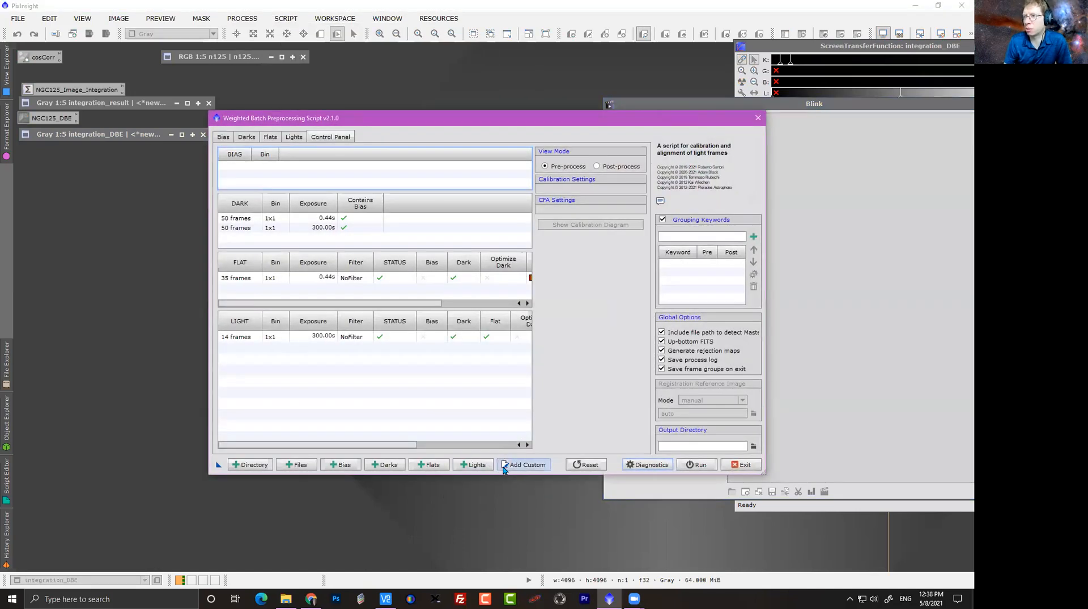
Reset all preprocessing parameters to factory-default values and clear all file lists.
left_click(585, 464)
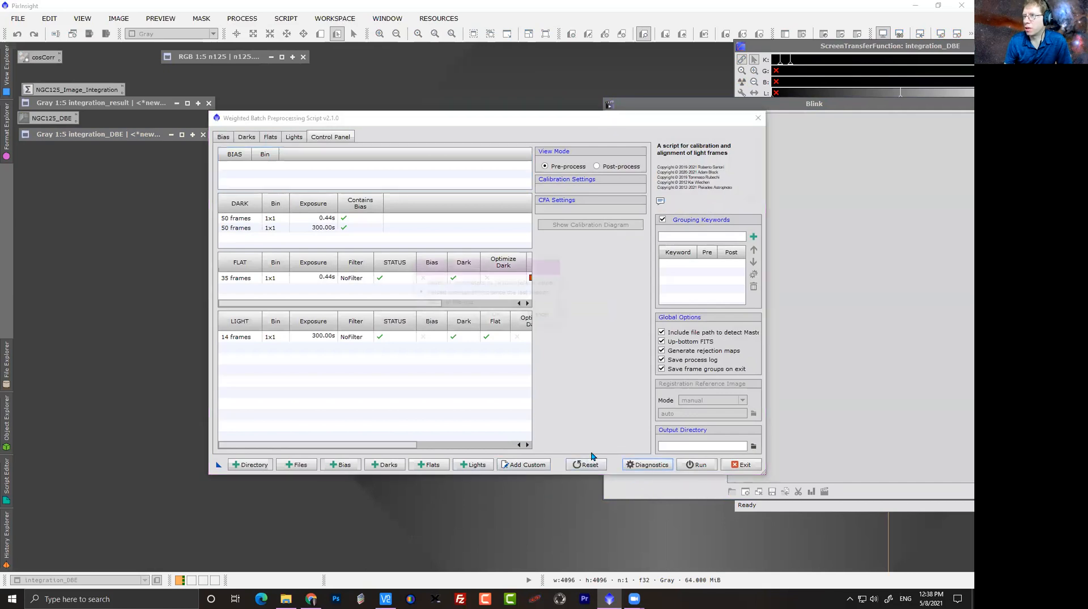
left_click(419, 283)
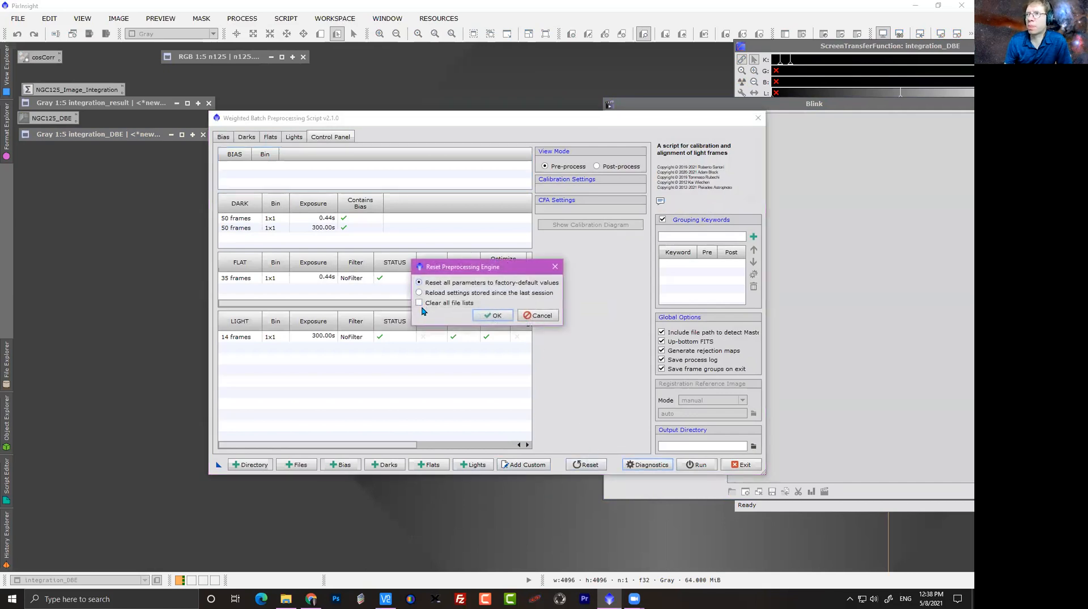
left_click(419, 302)
left_click(492, 315)
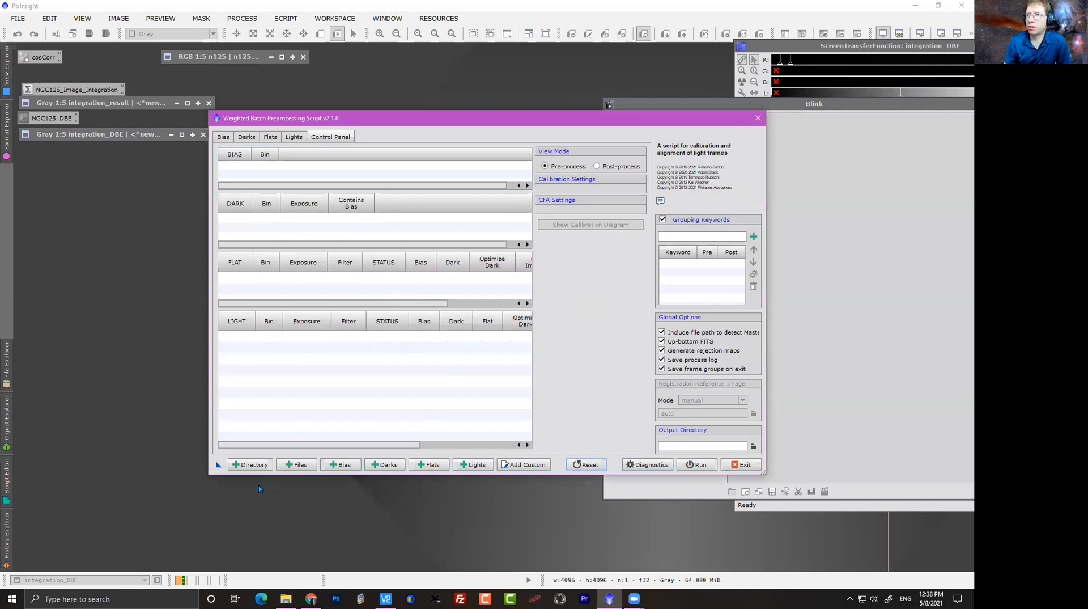
Add all n125 files in the ngc125 folder, from n125_Date_oct04_-001ffc.fit through the oct09 R002 Clear frame, to the script.
left_click(289, 465)
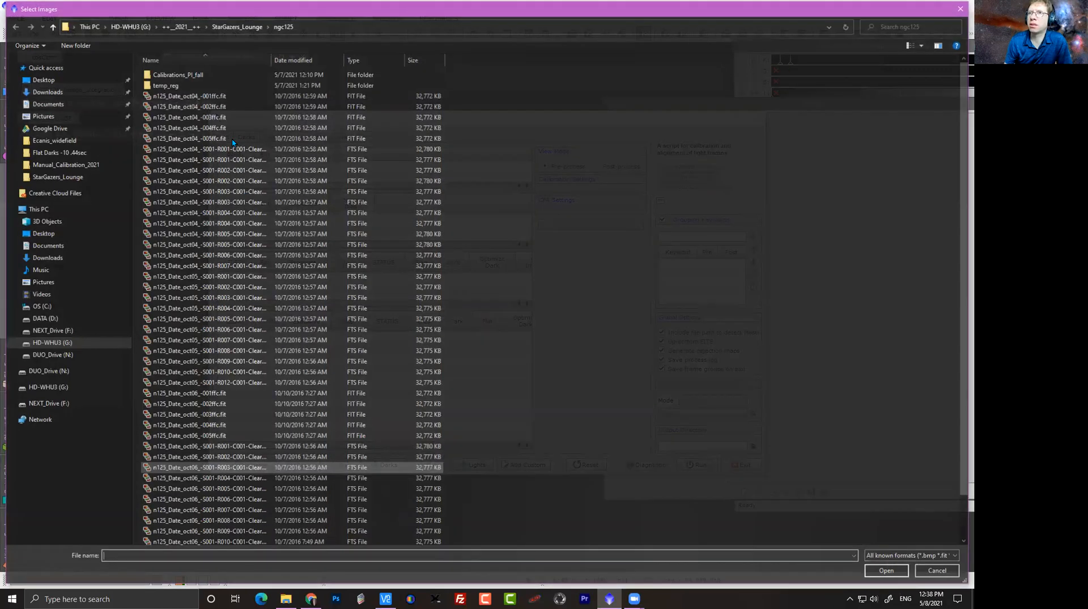
left_click(213, 96)
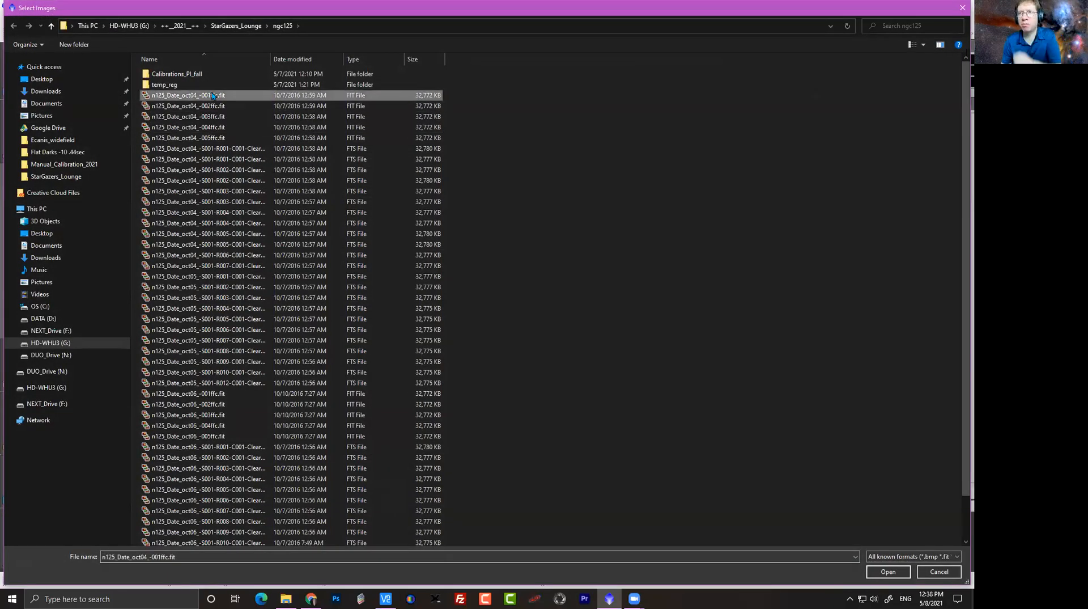
scroll(236, 391, "down", 2)
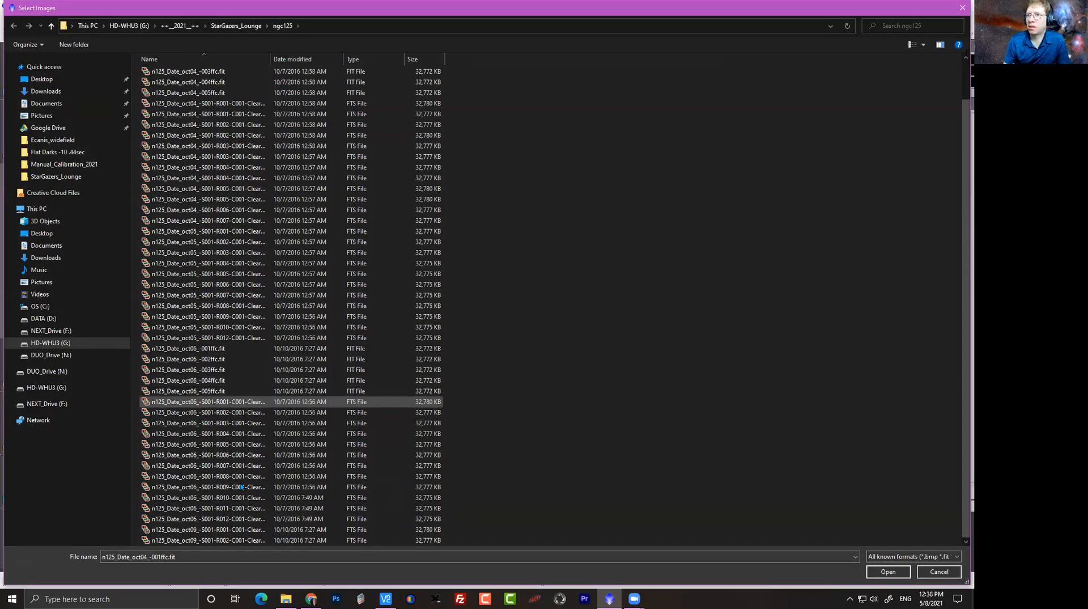
left_click(228, 539, "shift")
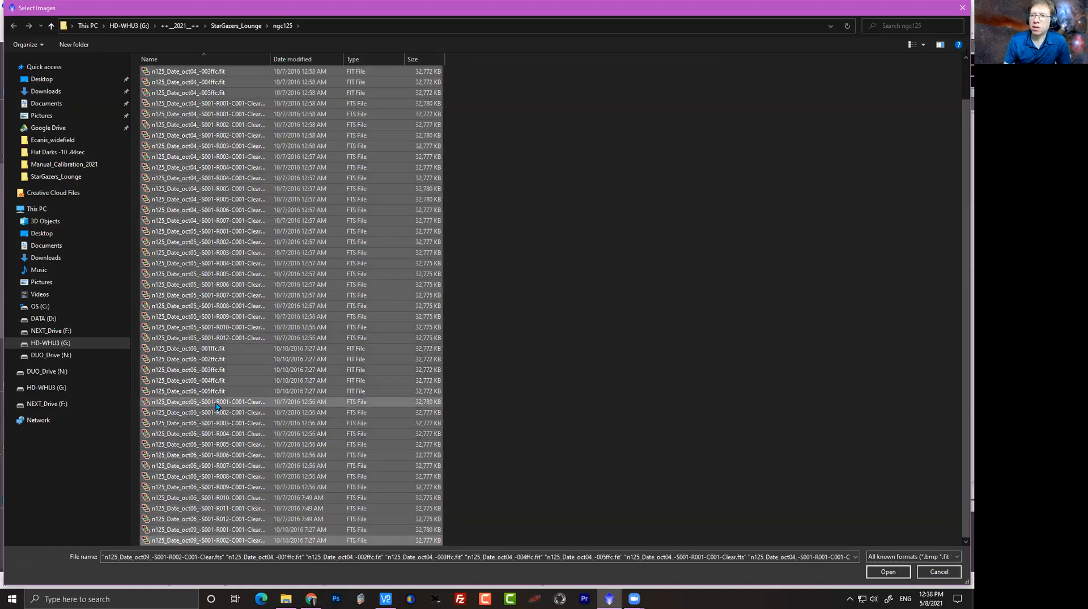
scroll(215, 405, "up", 2)
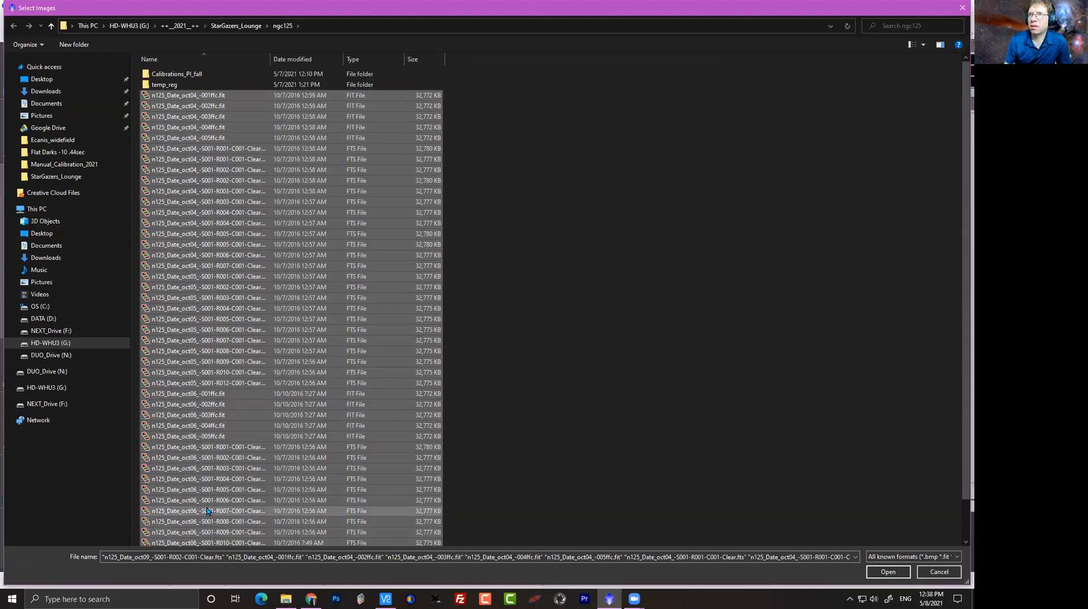
left_click(874, 572)
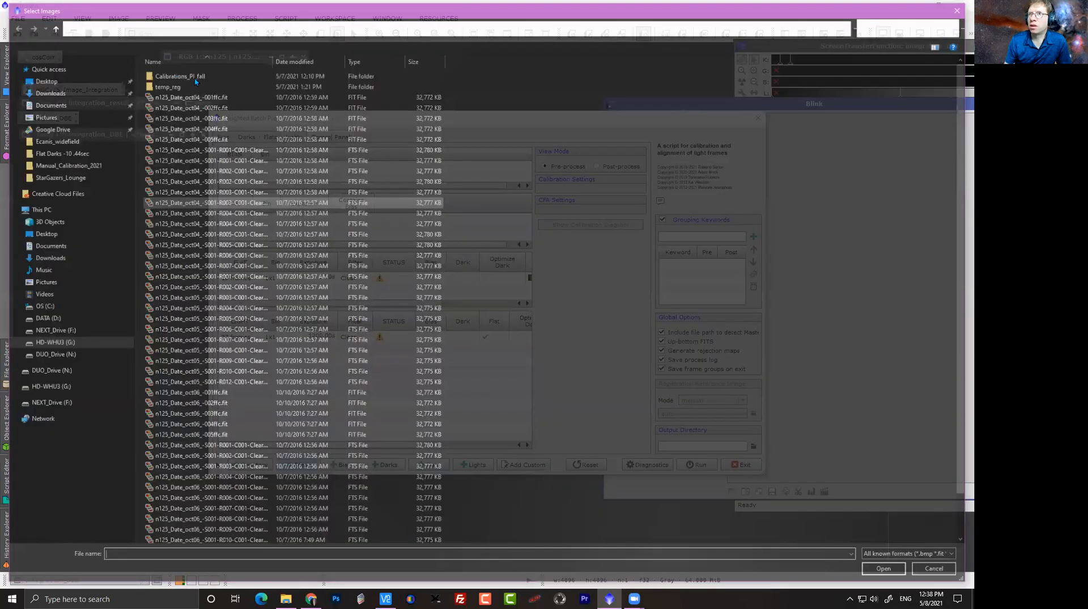
Add the masters bias-BINNING_1.xisf and dark-BINNING_1-EXPTIME_1800_35.xisf from the Calibrations_PI_fall folder.
double_click(194, 76)
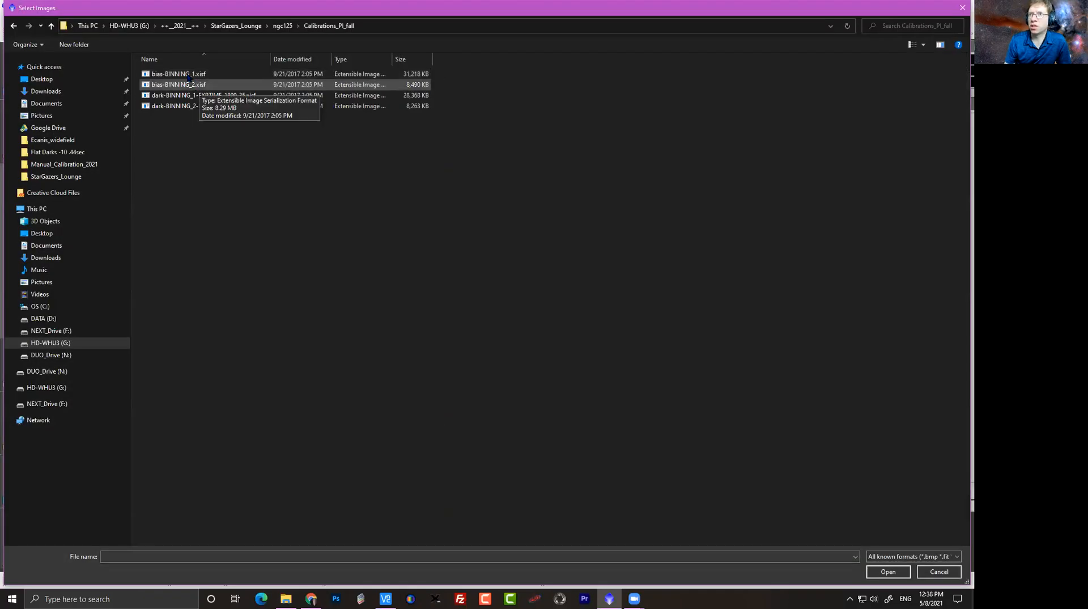
left_click(189, 74)
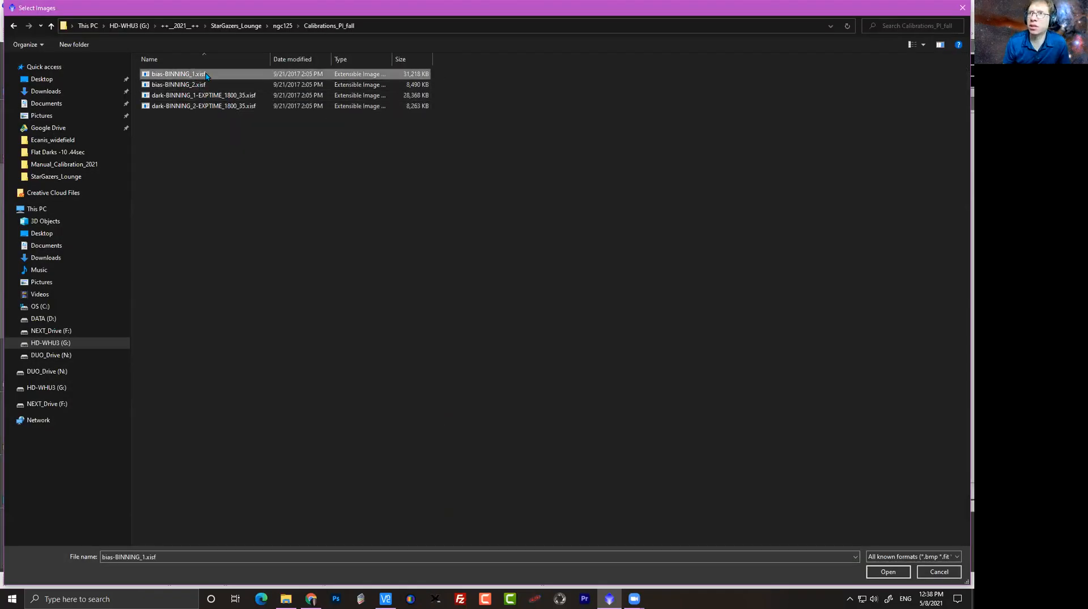
left_click(227, 95, "ctrl")
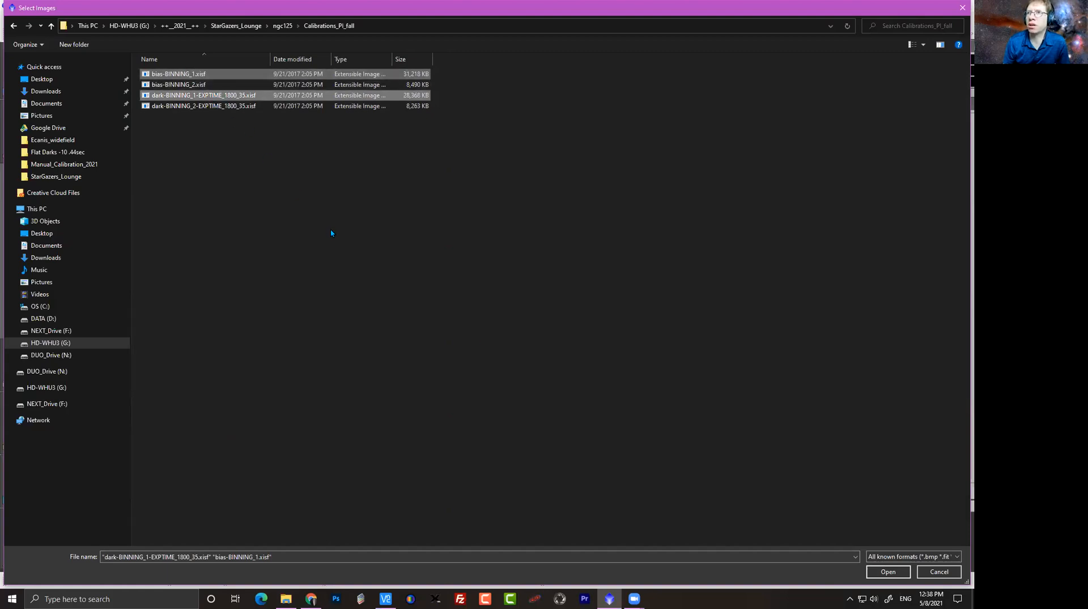
left_click(888, 571)
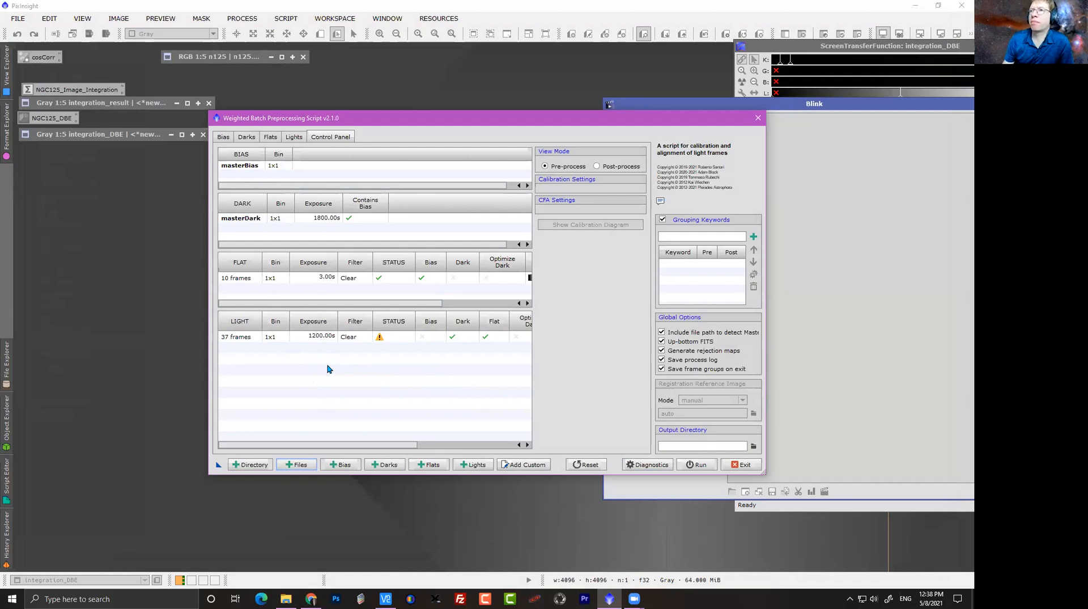
Reposition and widen the script window, and examine the calibration settings and warnings of the light and flat groups.
left_click_drag(386, 118, 287, 117)
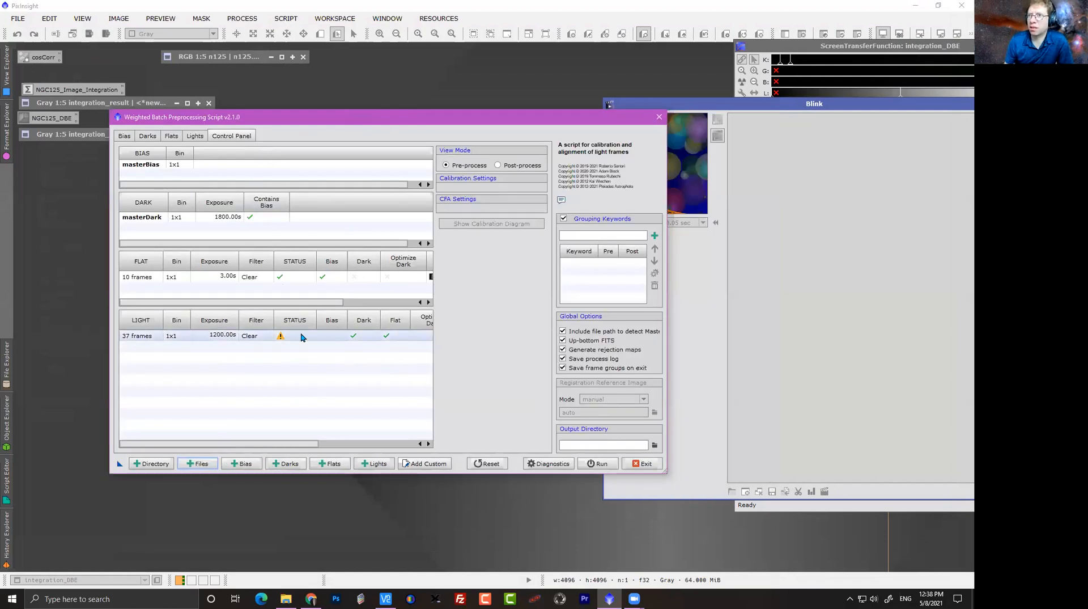
left_click(224, 339)
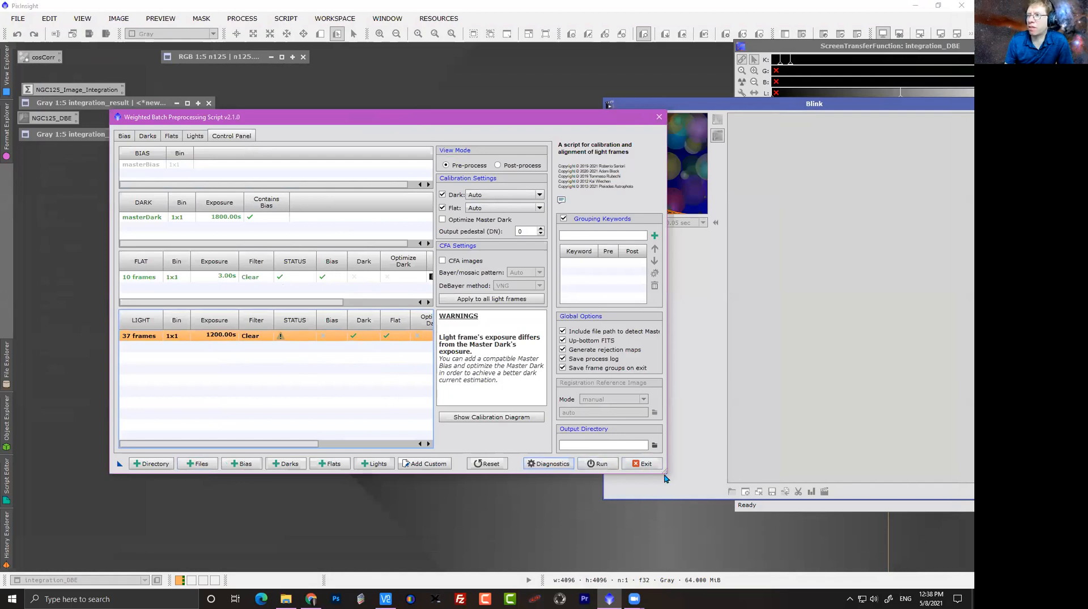
left_click_drag(667, 473, 845, 472)
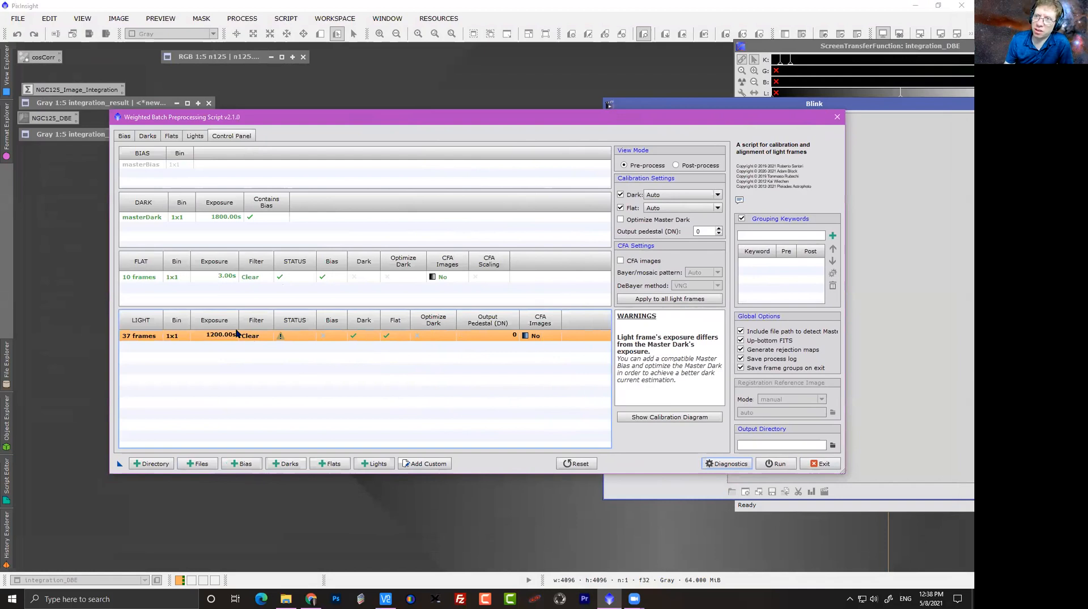
left_click(217, 281)
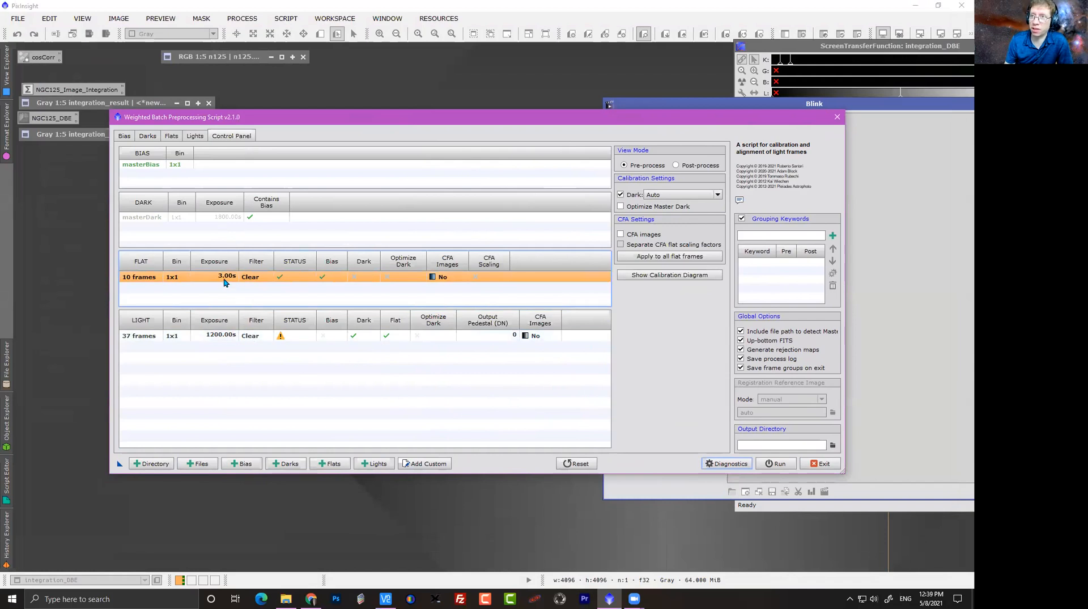
left_click(233, 335)
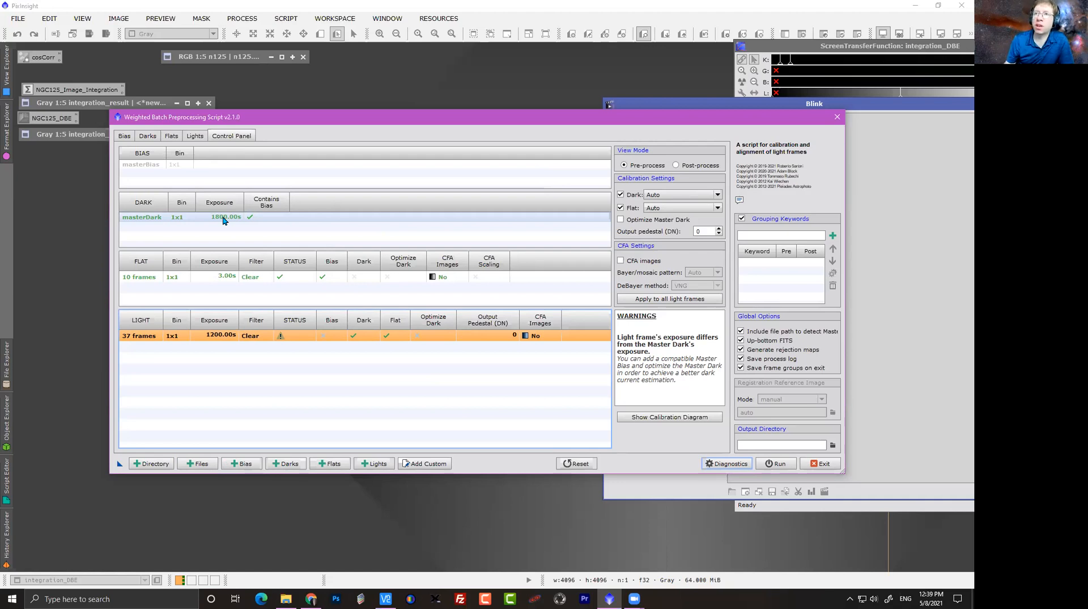
Review the loaded flat frames, comparing the oct04 set with the oct06 set.
left_click(171, 136)
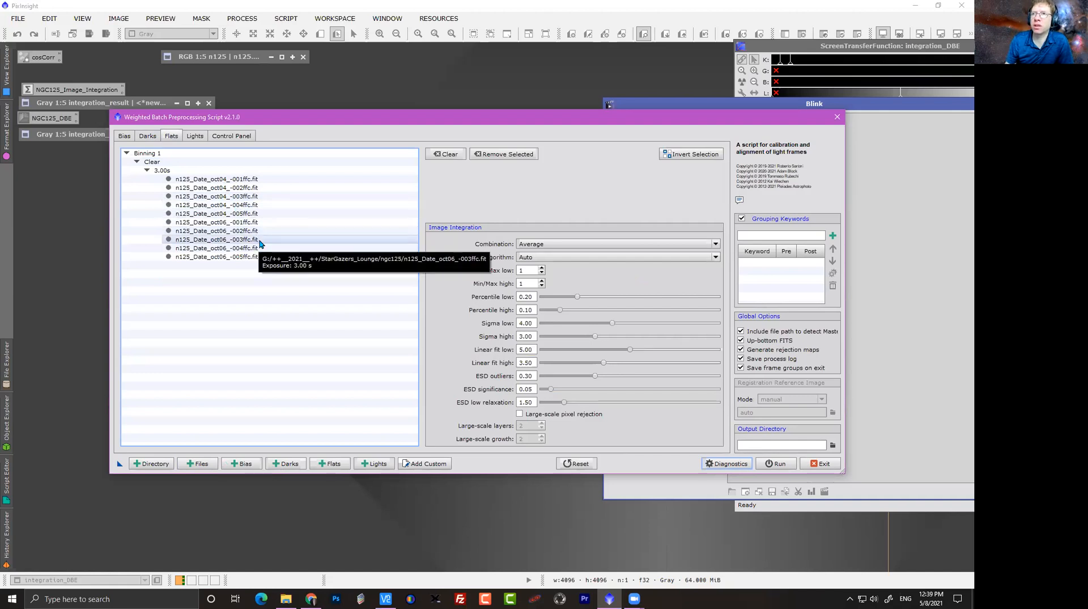
left_click(225, 180)
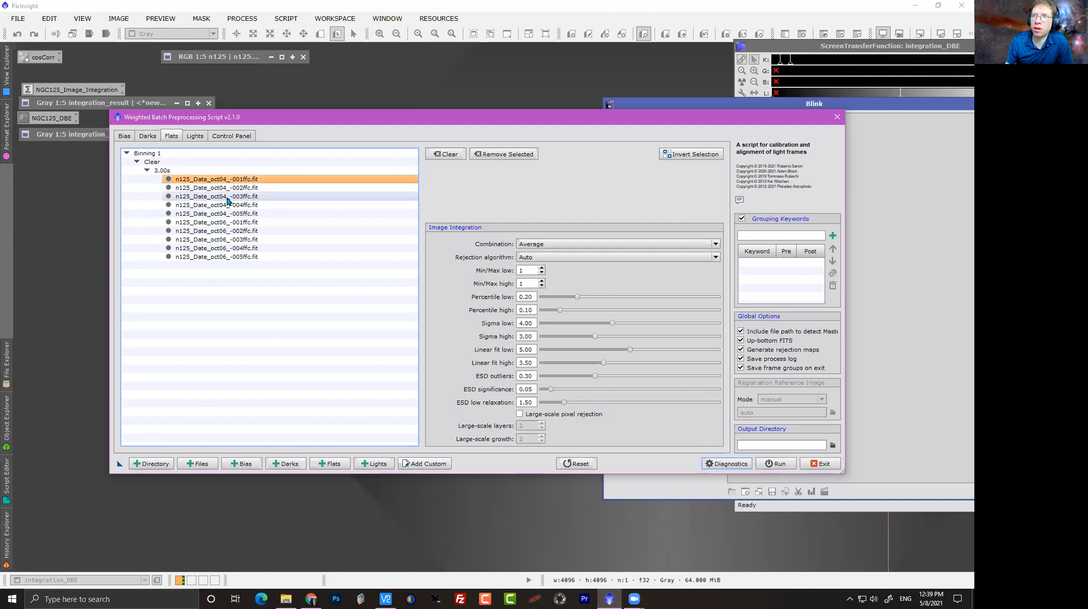
left_click(231, 222)
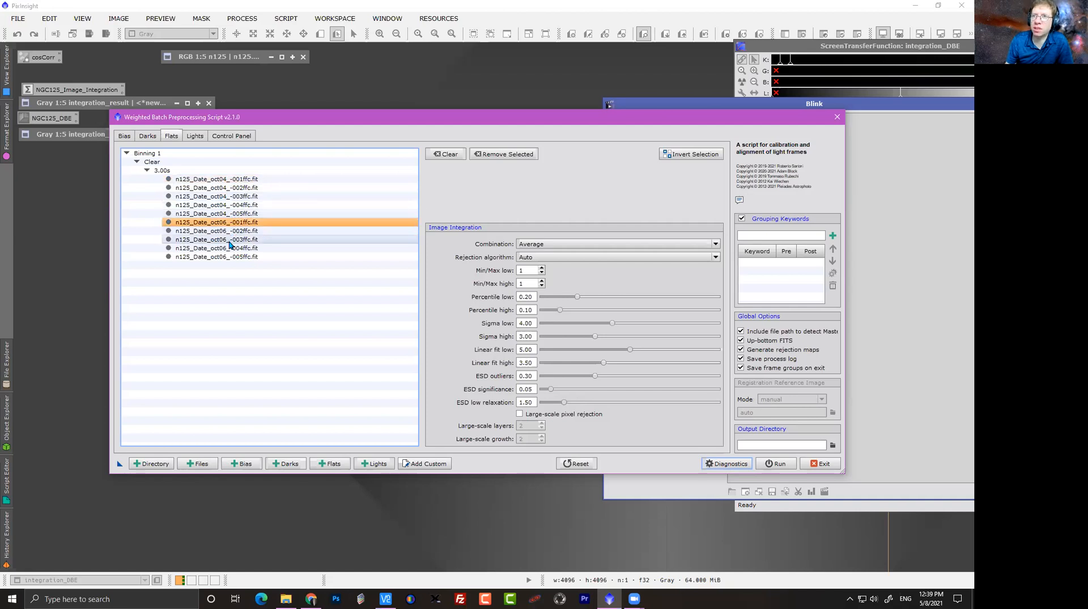
left_click(235, 258)
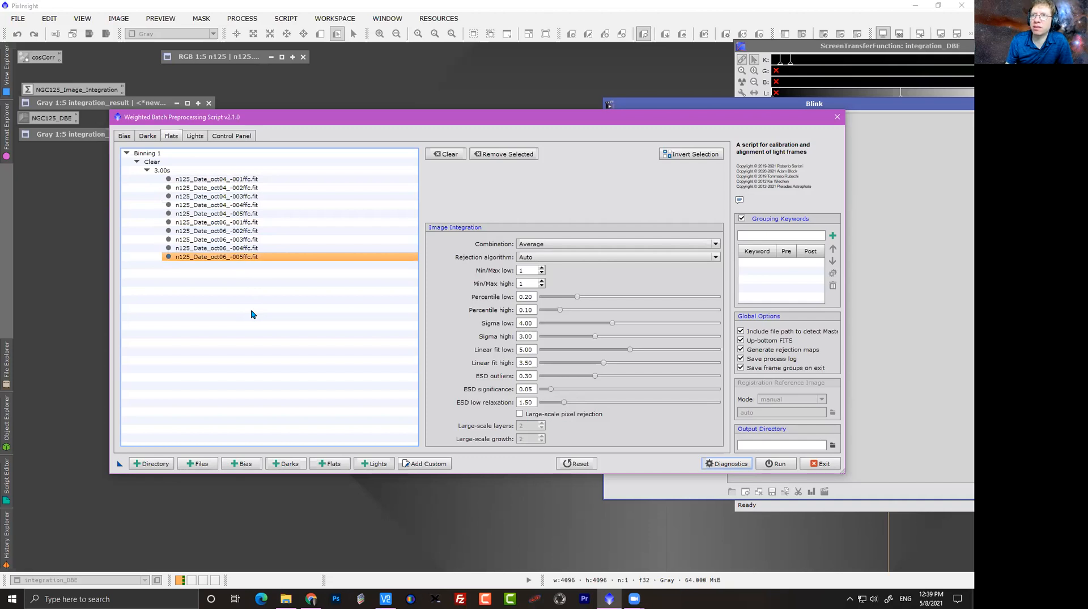
Review the loaded light frames by date, from the first oct04 frame to the oct05 frames.
left_click(193, 136)
left_click(225, 179)
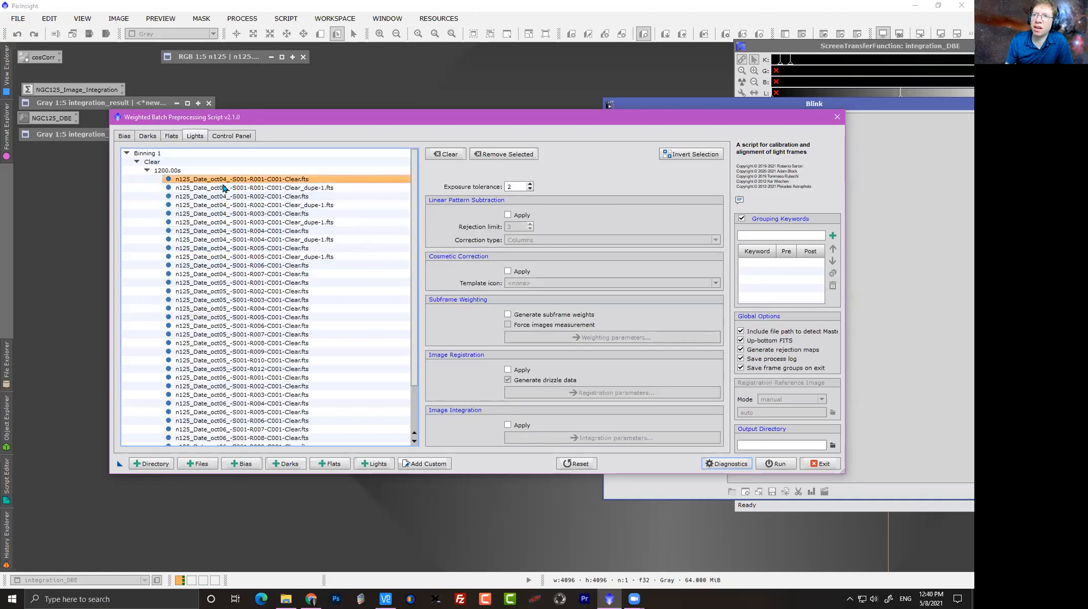
scroll(224, 234, "down", 2)
left_click(228, 257)
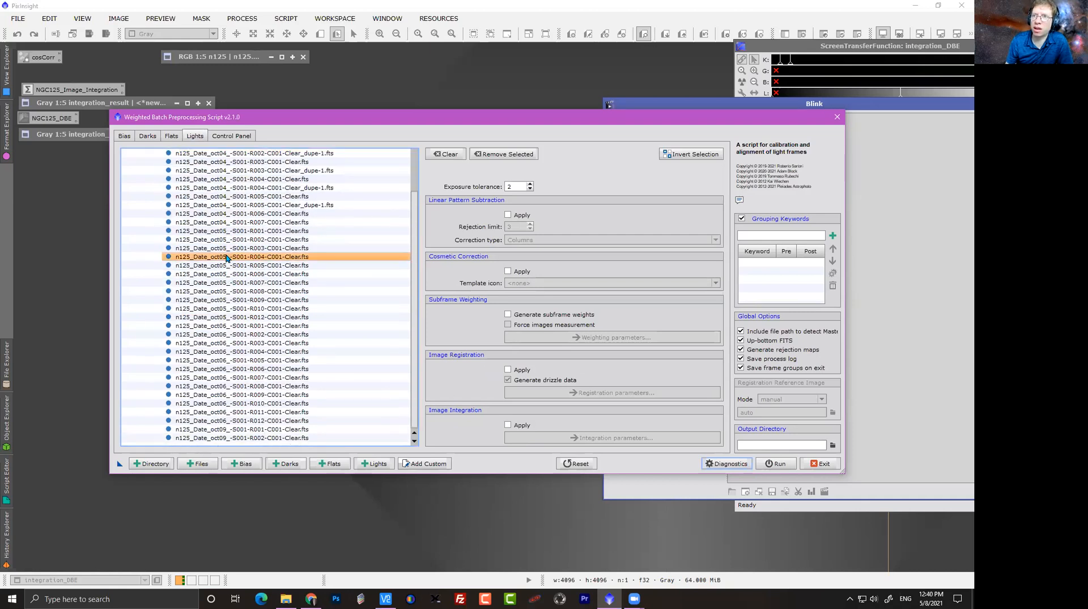
Review the oct06 and oct09 light frames and compare their dates with the loaded flat frames.
left_click(236, 343)
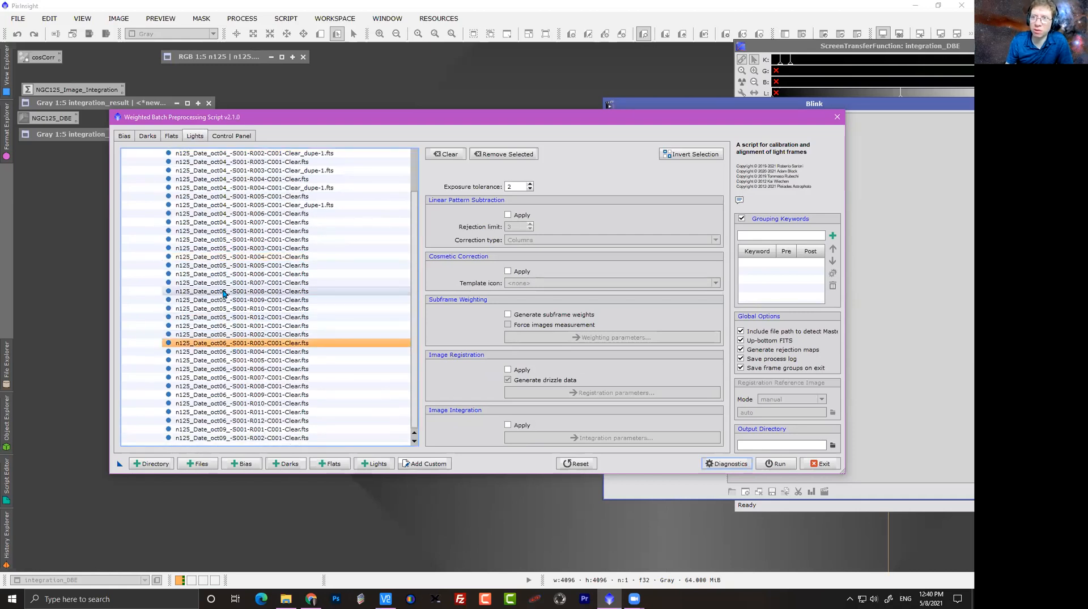
left_click(226, 430)
left_click(171, 136)
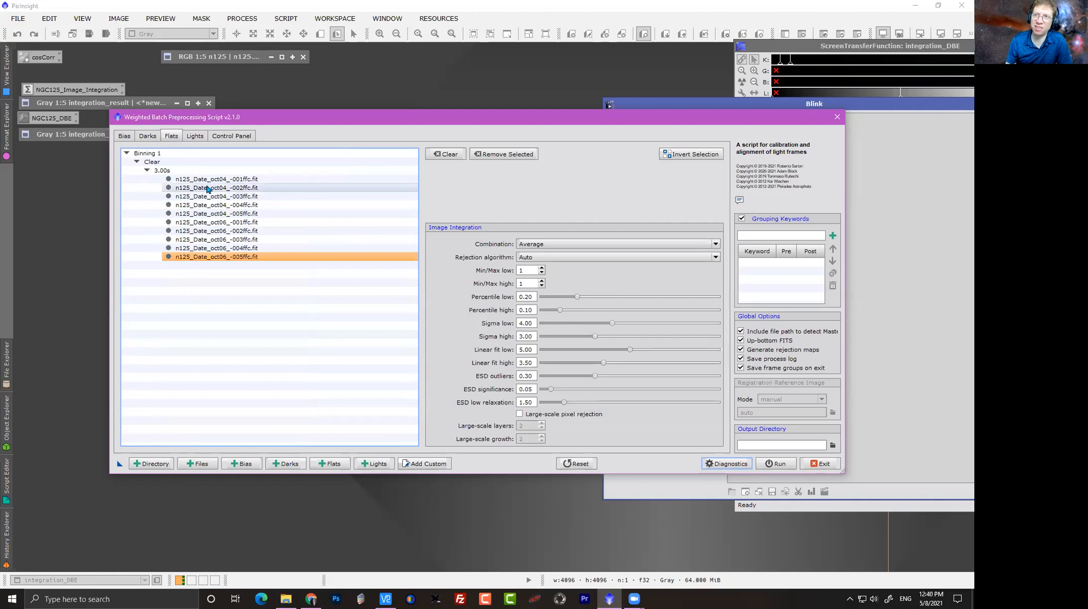
left_click(194, 137)
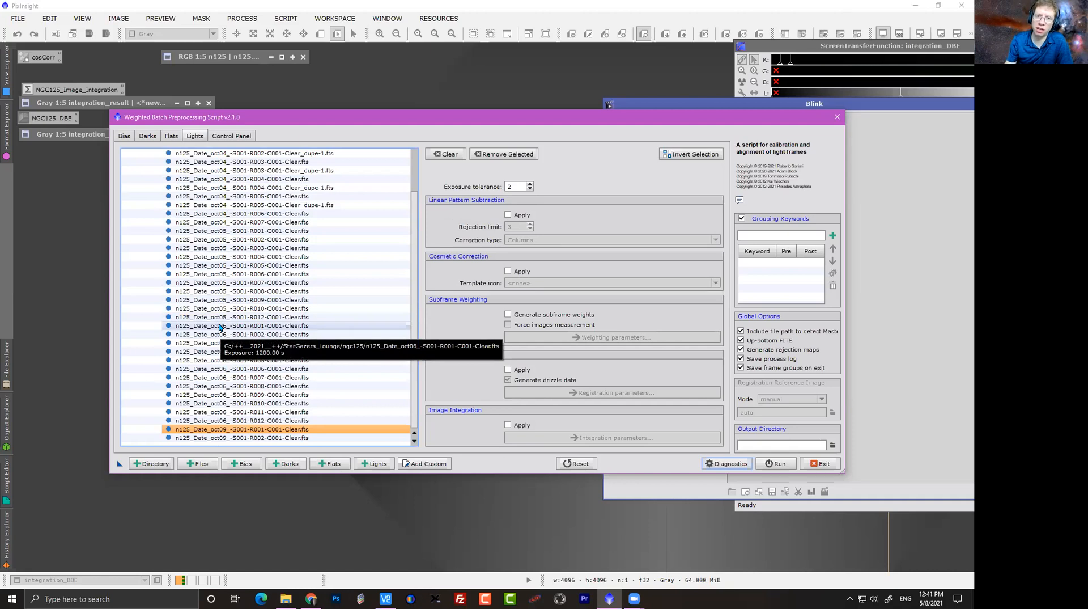
Add DATE as a grouping keyword for the loaded frames.
left_click(753, 236)
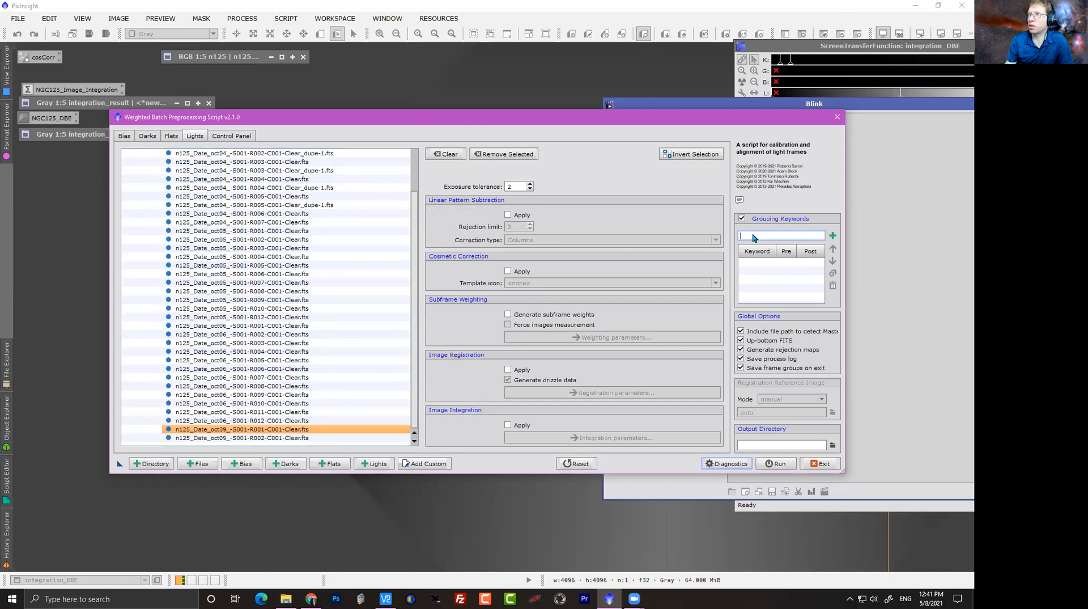
type("DATE")
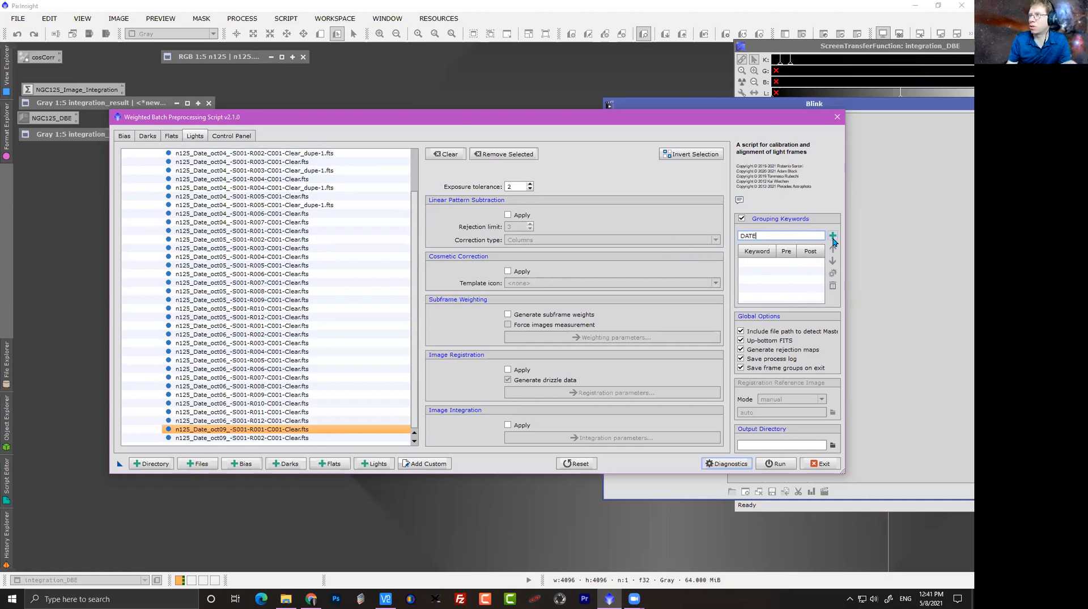
left_click(832, 236)
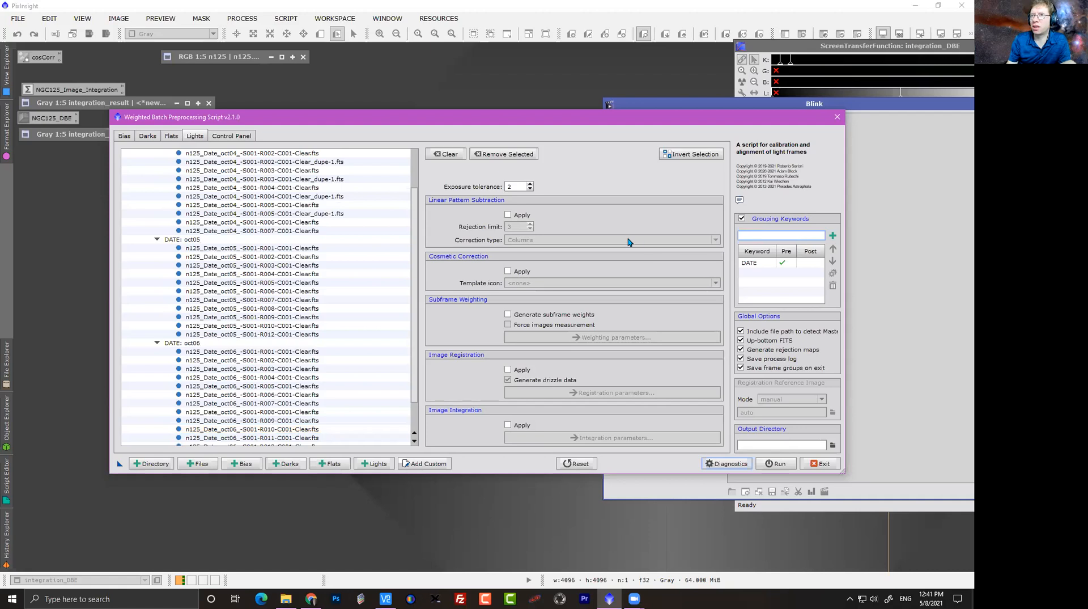
Inspect the light frames grouped by date and their calibration overview, widening the script window and moving it up.
scroll(332, 286, "up", 1)
scroll(332, 286, "up", 1)
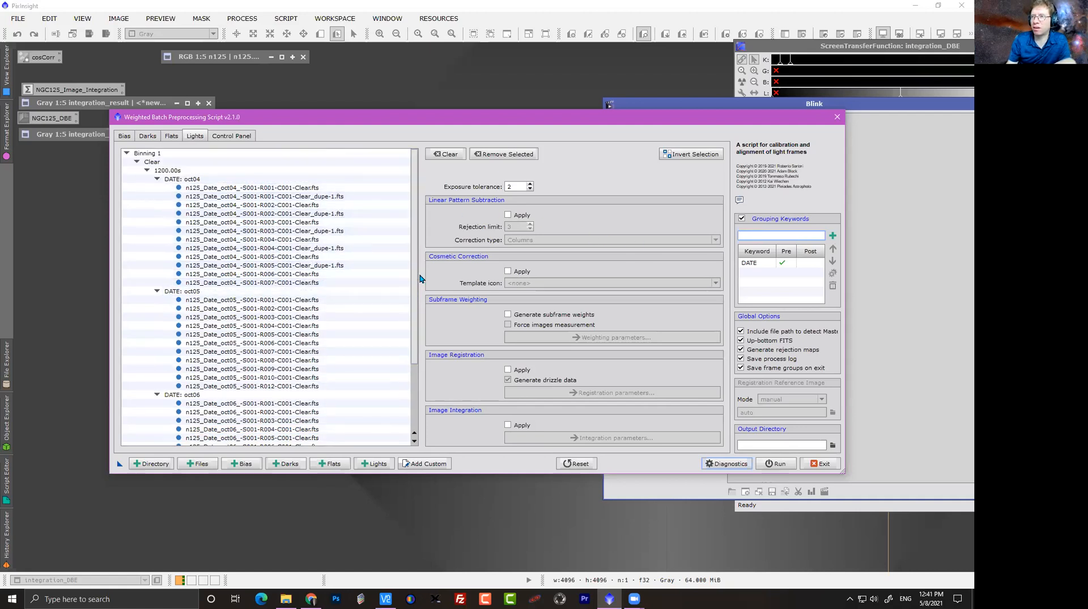
scroll(419, 285, "down", 1)
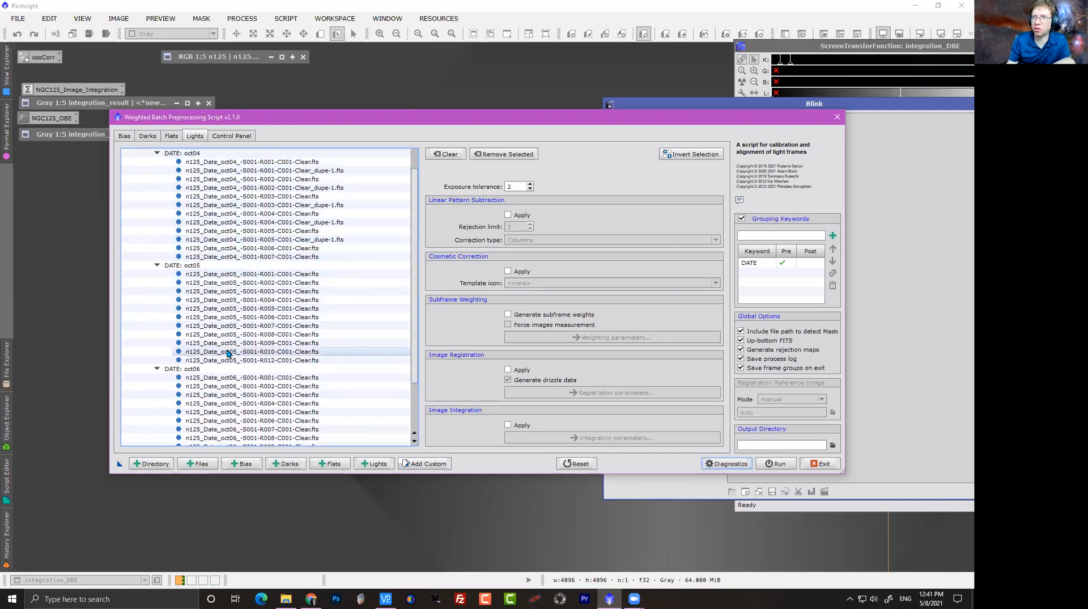
scroll(420, 323, "down", 1)
scroll(420, 323, "down", 1)
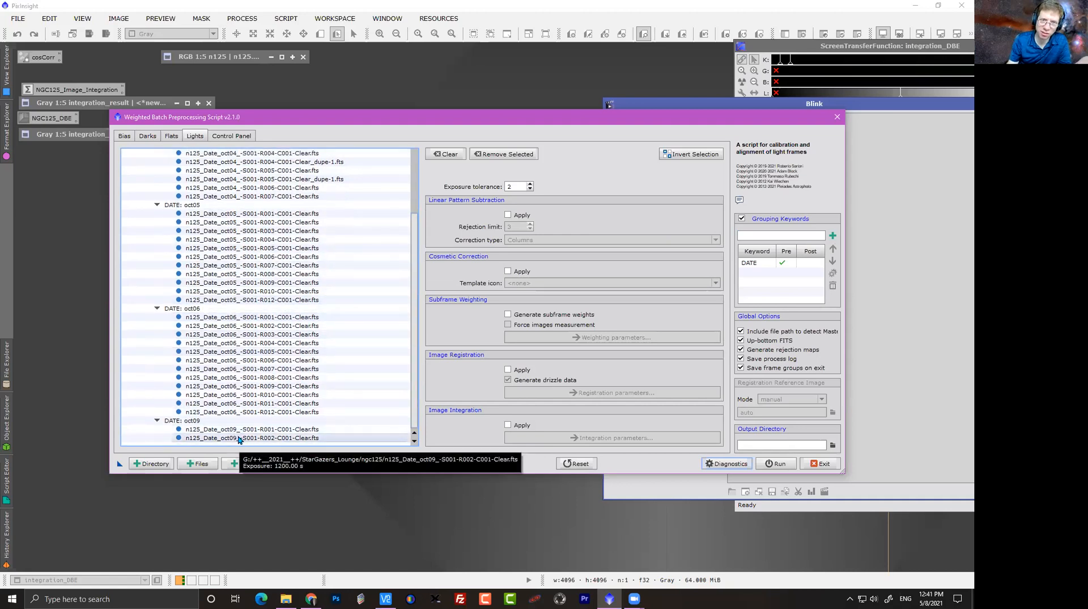
left_click(220, 138)
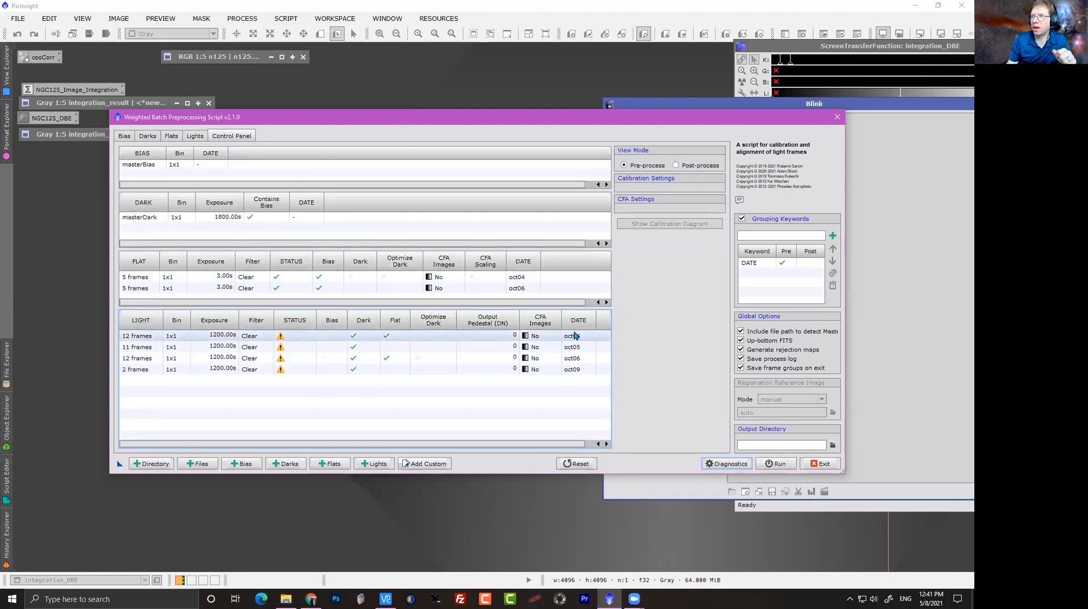
left_click_drag(842, 471, 922, 471)
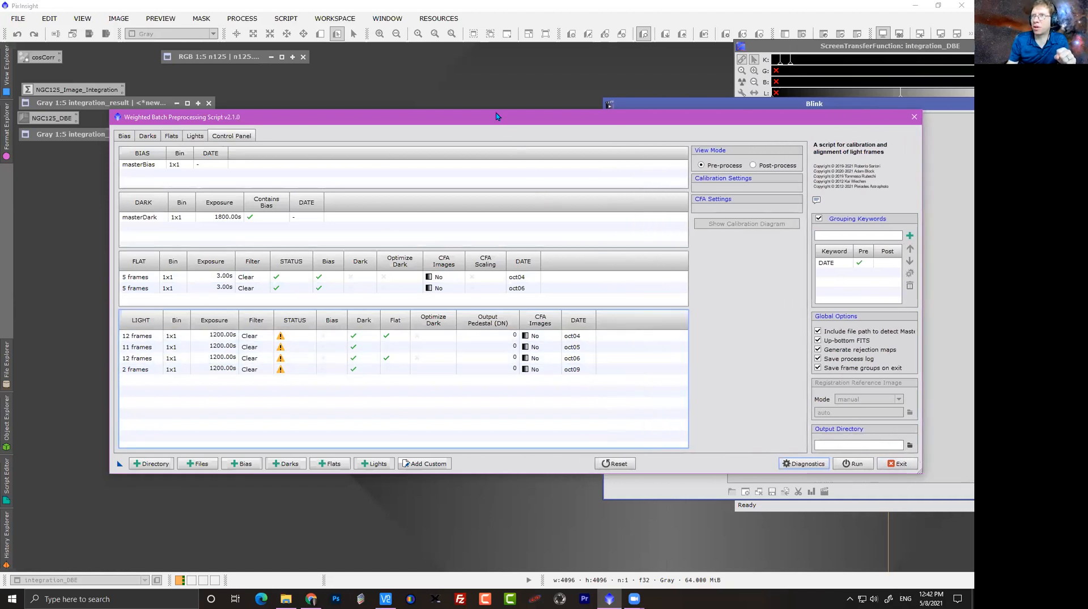
left_click_drag(496, 113, 496, 83)
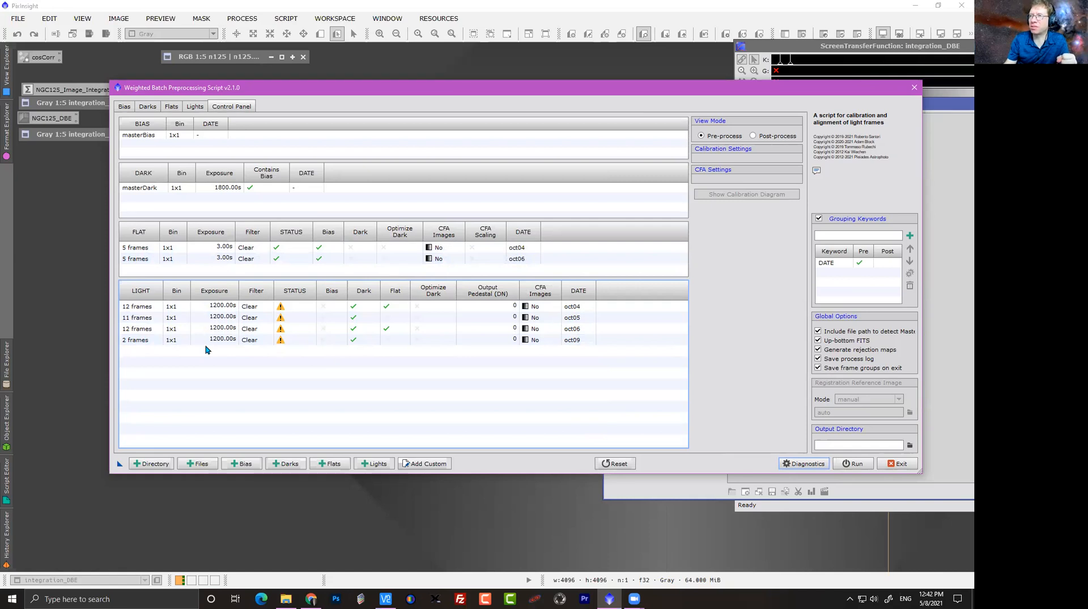
Enable Optimize Master Dark for the oct09, oct06, oct05 and oct04 light groups.
left_click(549, 340)
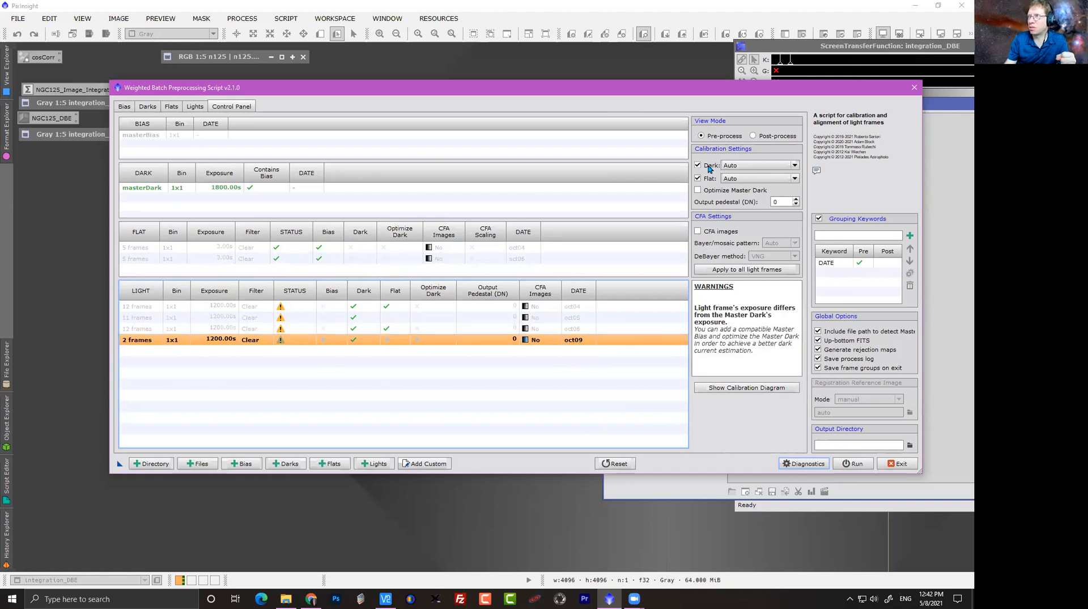
left_click(700, 191)
left_click(281, 328)
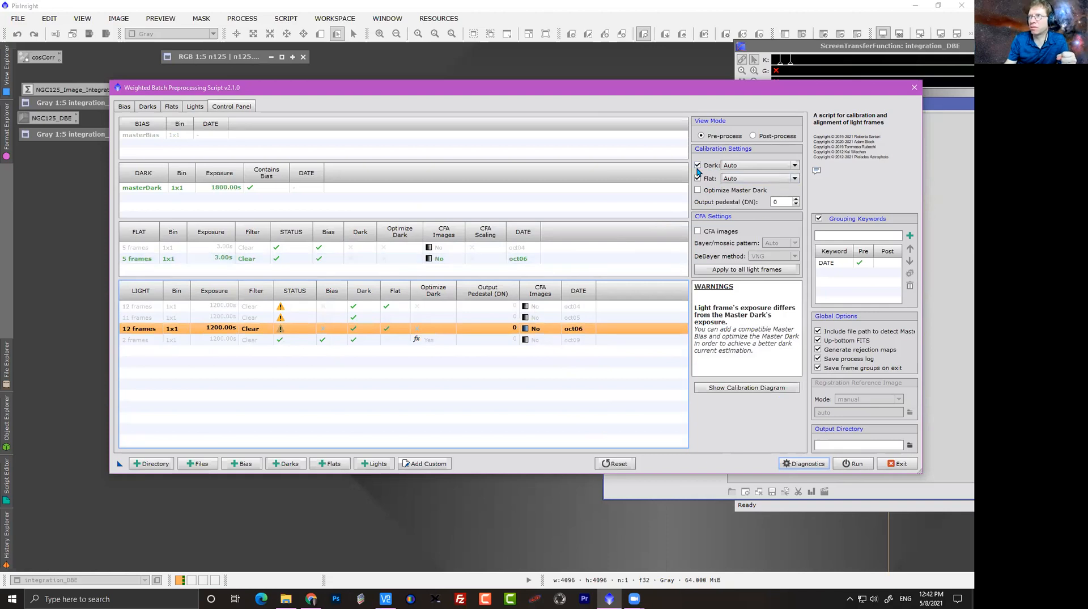
left_click(698, 190)
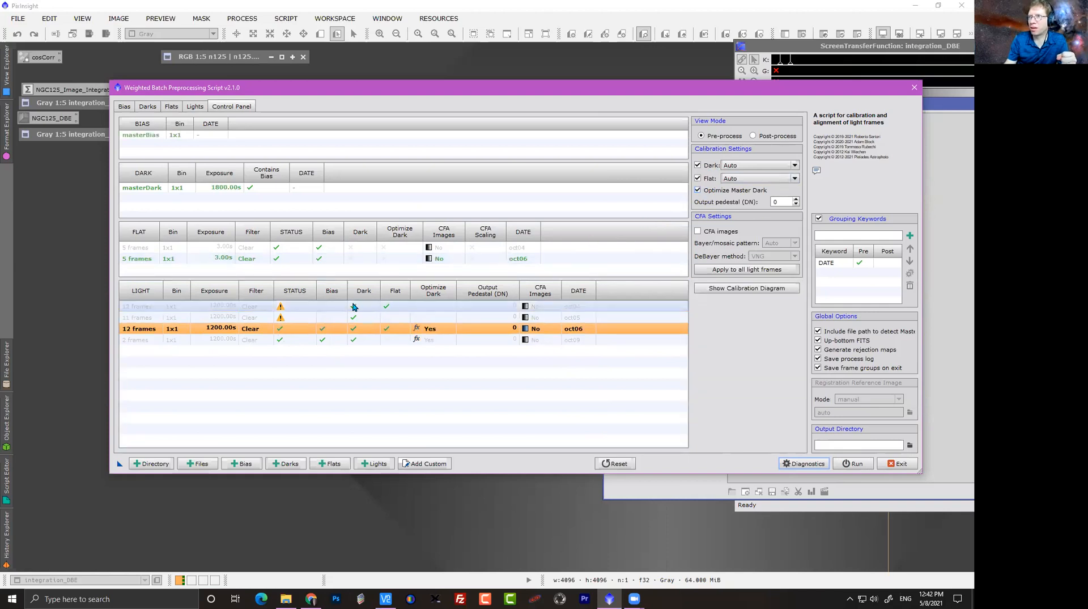
left_click(284, 320)
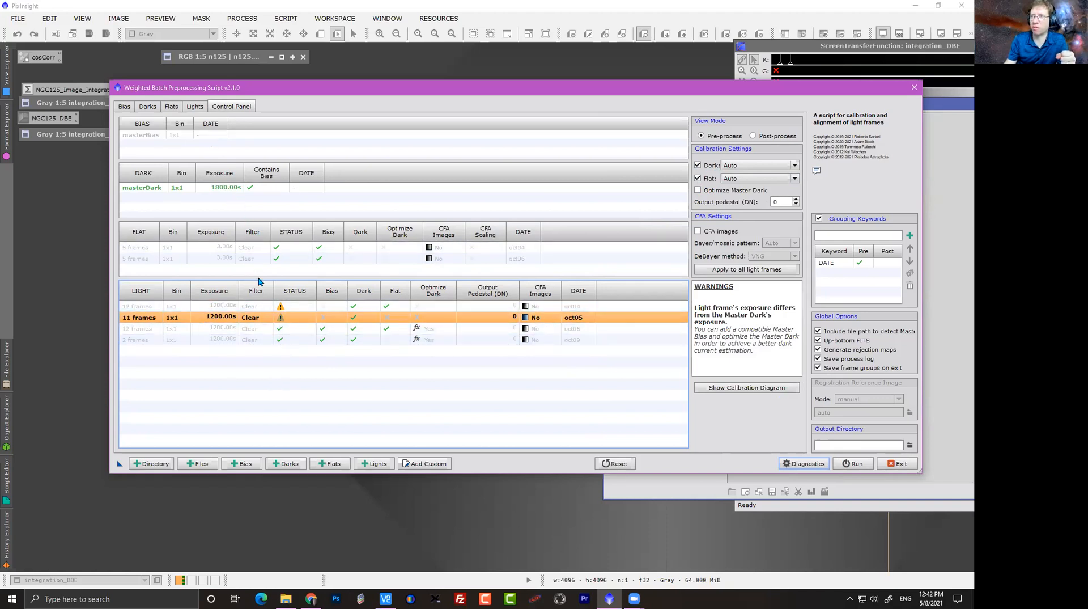
left_click(698, 191)
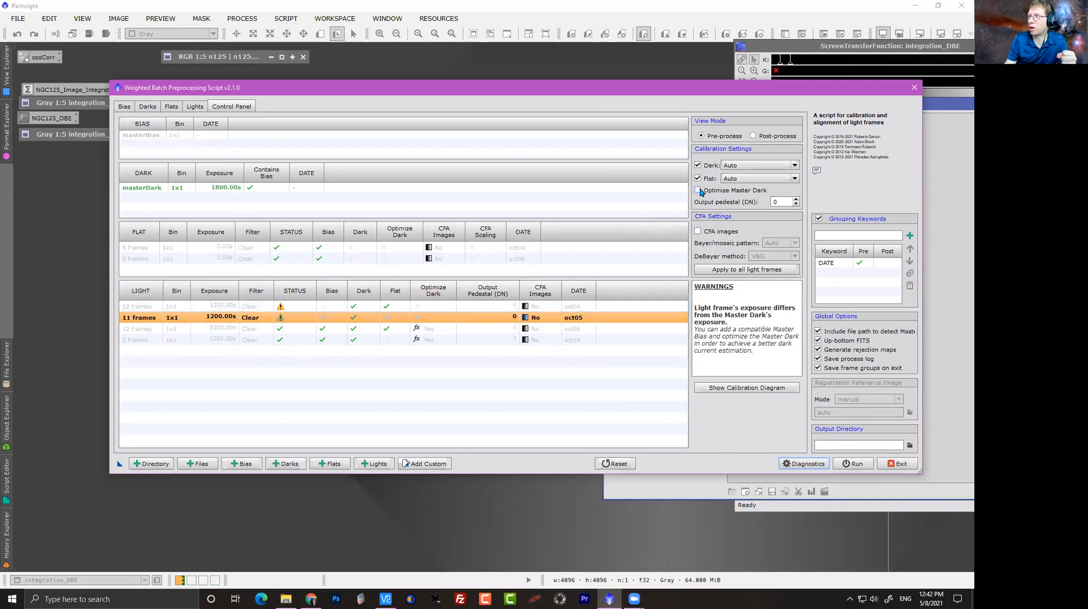
left_click(289, 307)
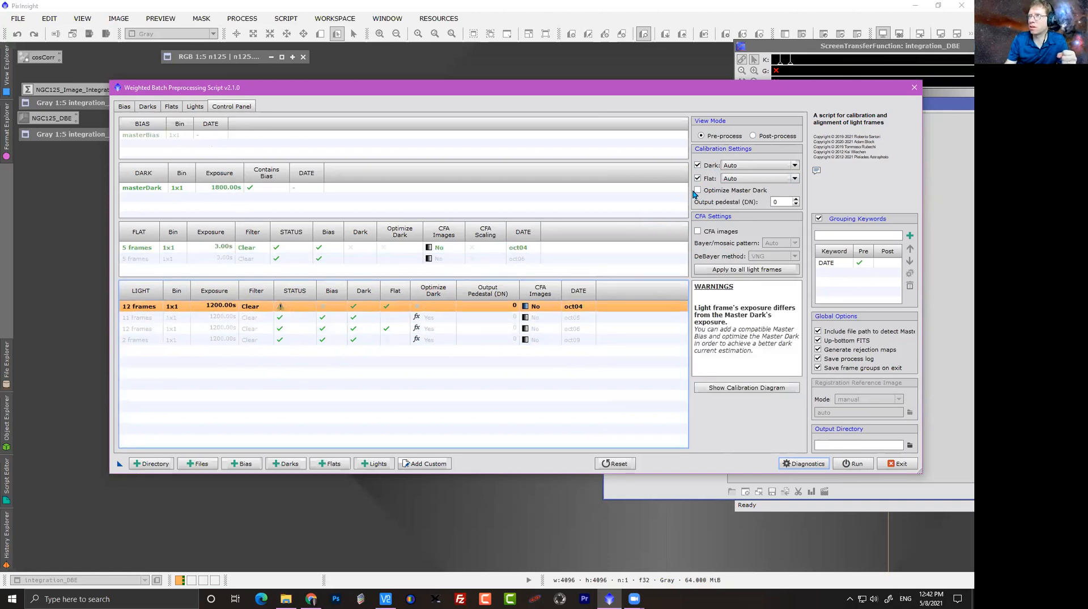
left_click(699, 190)
Turn Optimize Master Dark off for the oct04 light group, check the available master dark choices, and turn it back on.
left_click(280, 310)
left_click(698, 190)
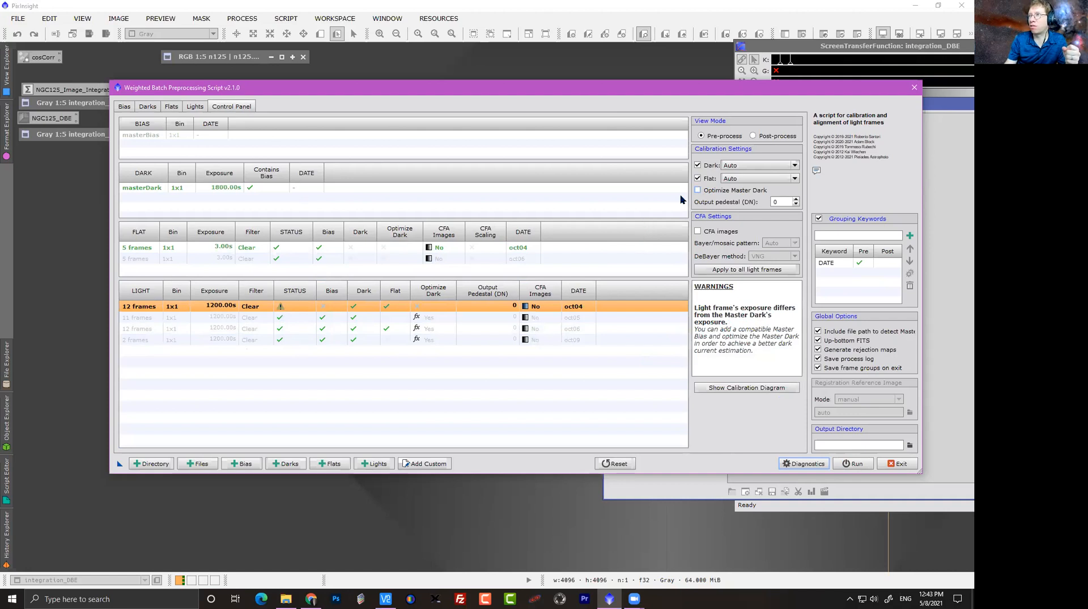
left_click(753, 166)
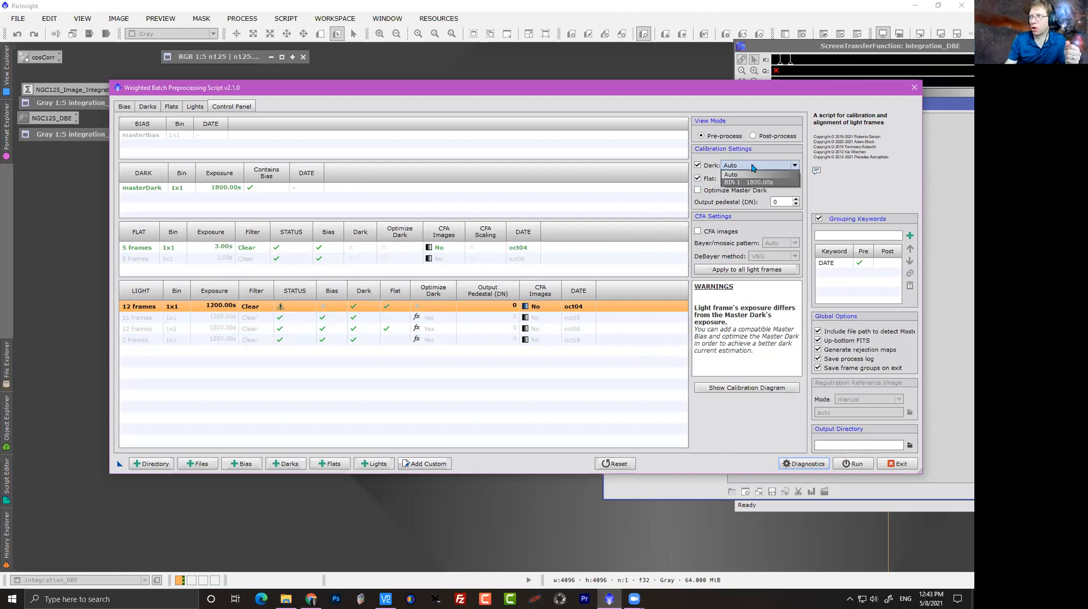
left_click(753, 166)
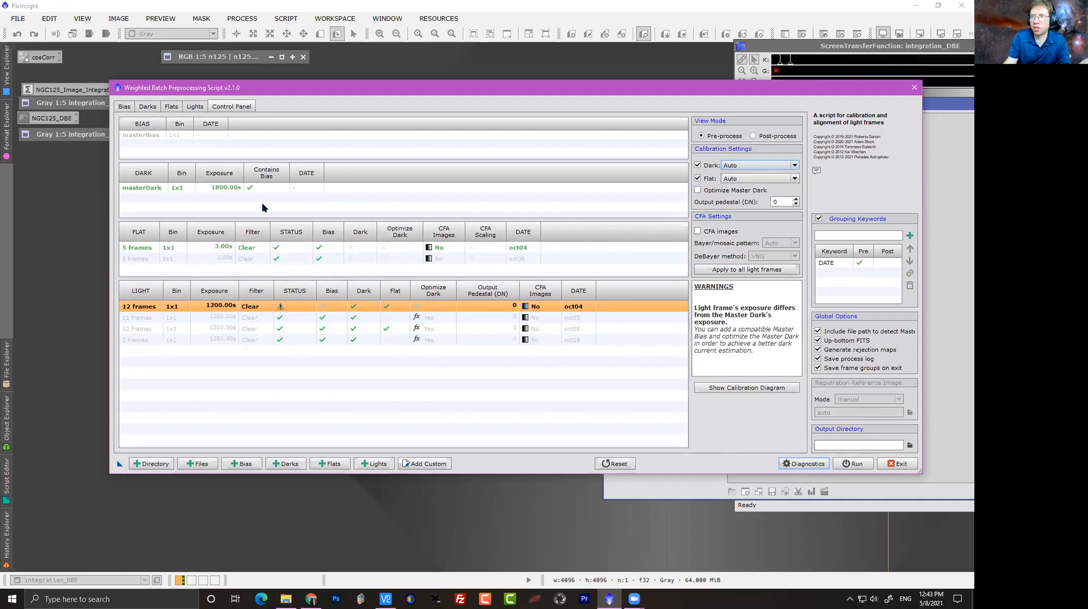
left_click(698, 191)
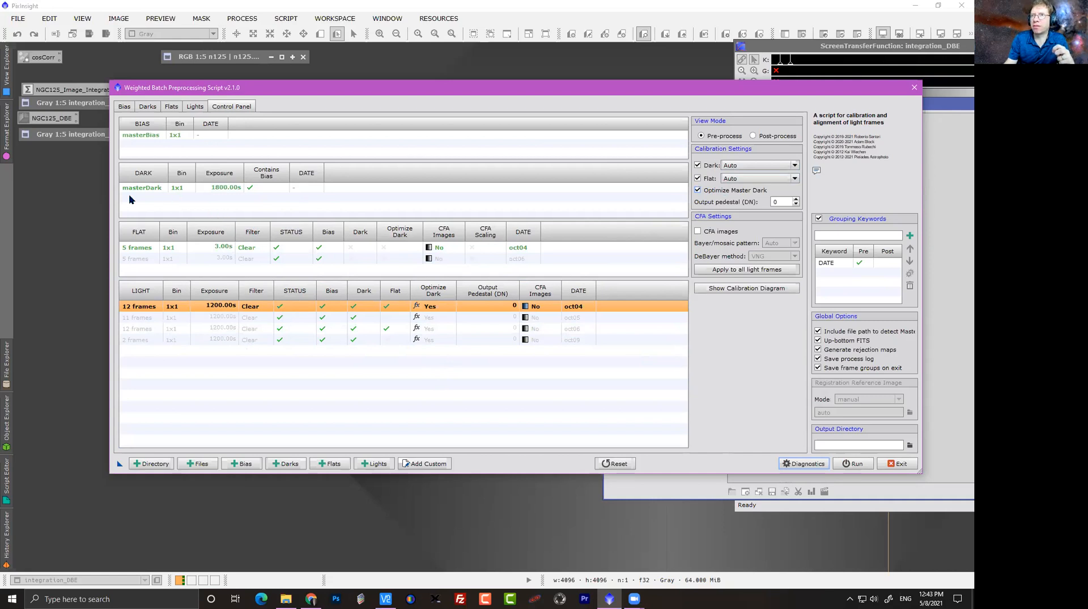
Examine the calibration flow diagram of the oct04 light group and close it.
left_click(759, 289)
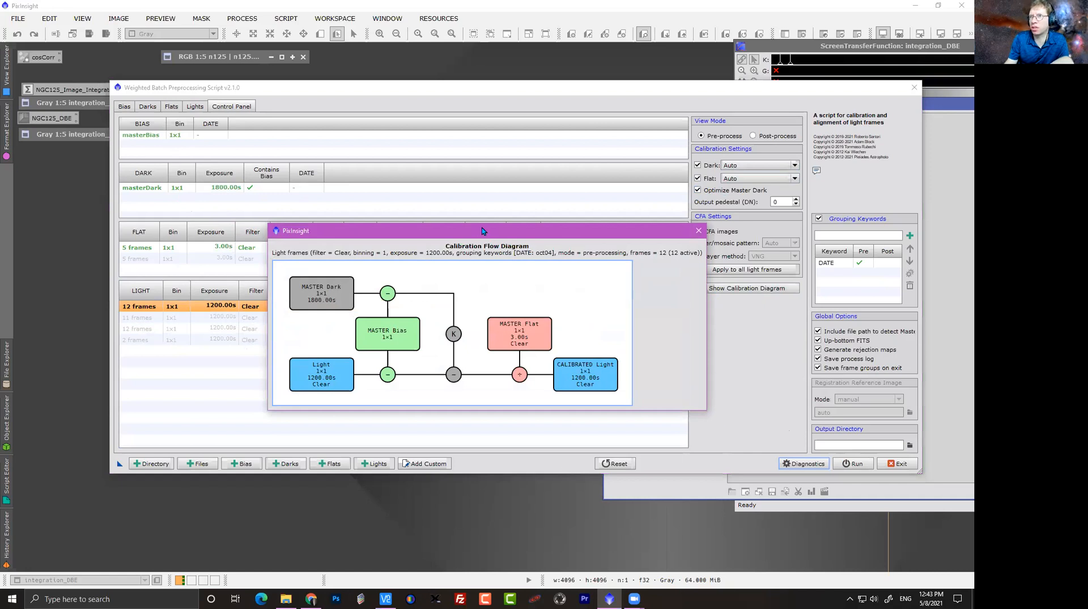
left_click_drag(482, 230, 581, 141)
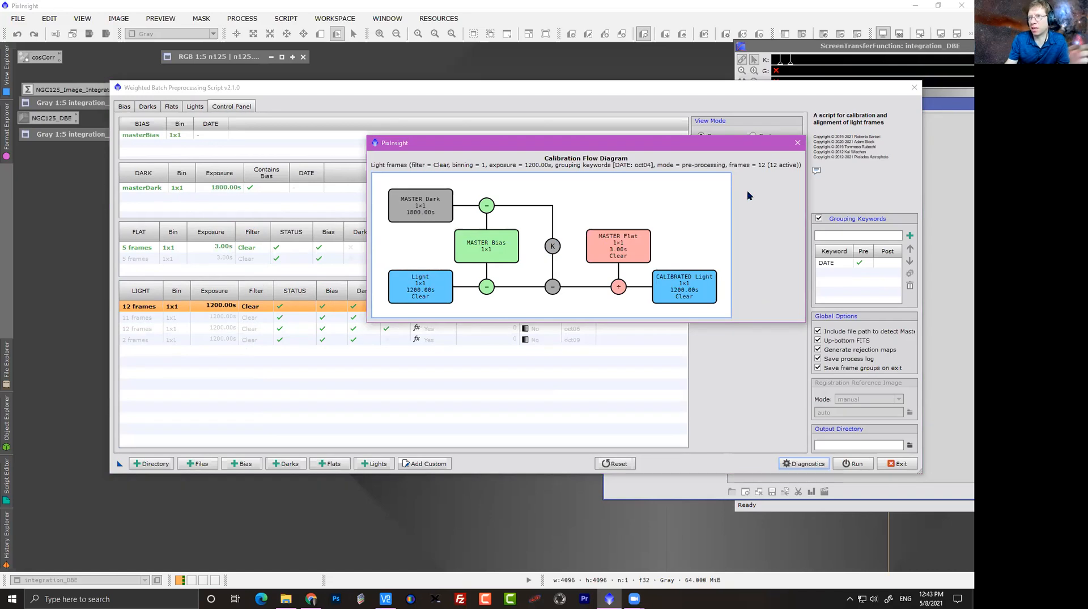
left_click(797, 142)
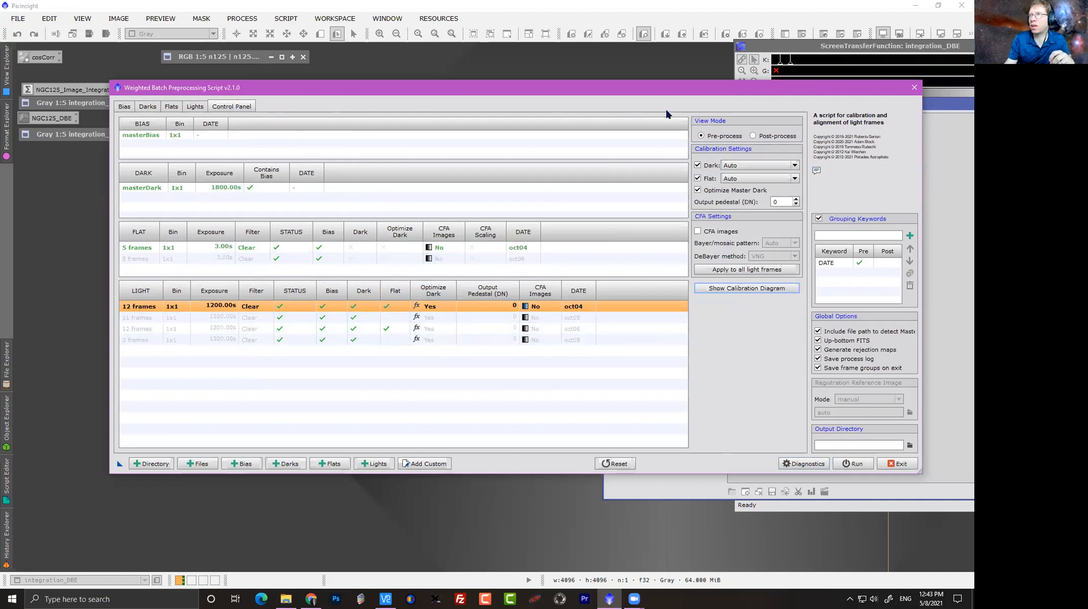
Check how the lights are grouped for post-processing, compare with the light frame list, and return to the pre-process view.
left_click(753, 138)
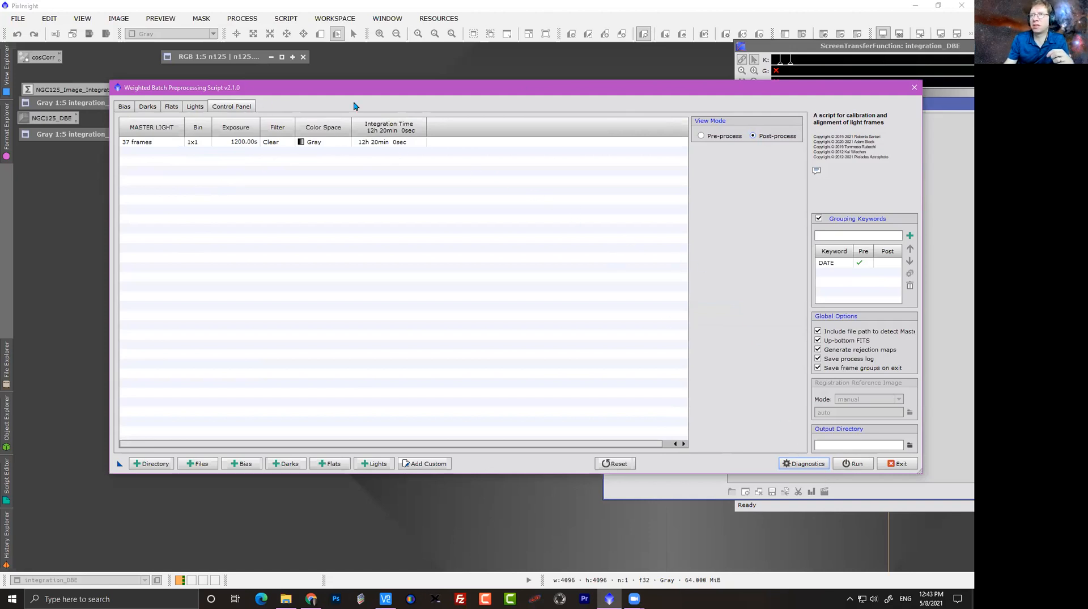
left_click(198, 105)
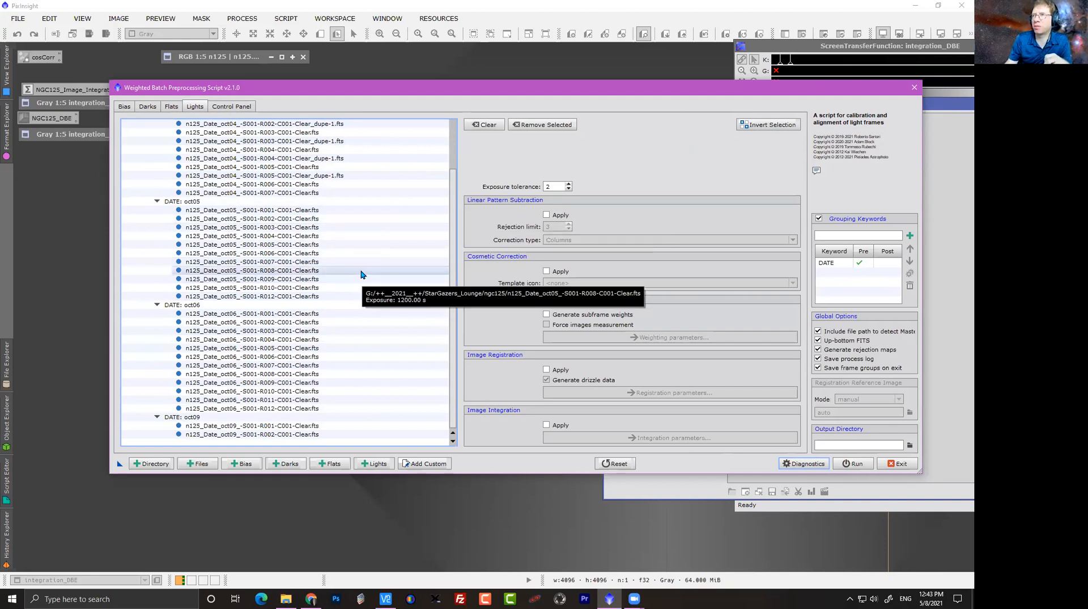
left_click(243, 105)
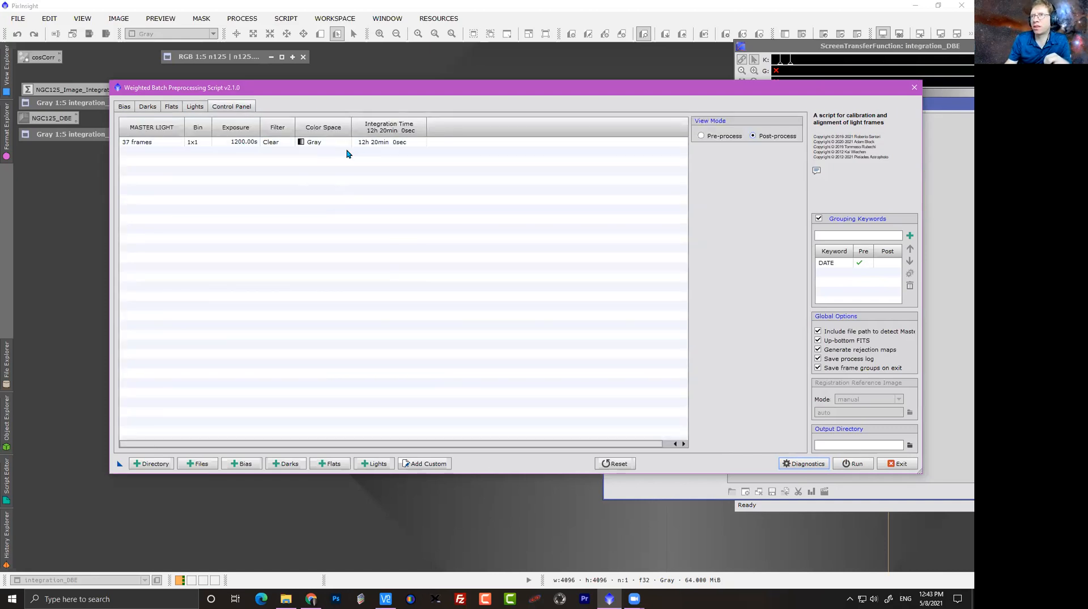
left_click(701, 136)
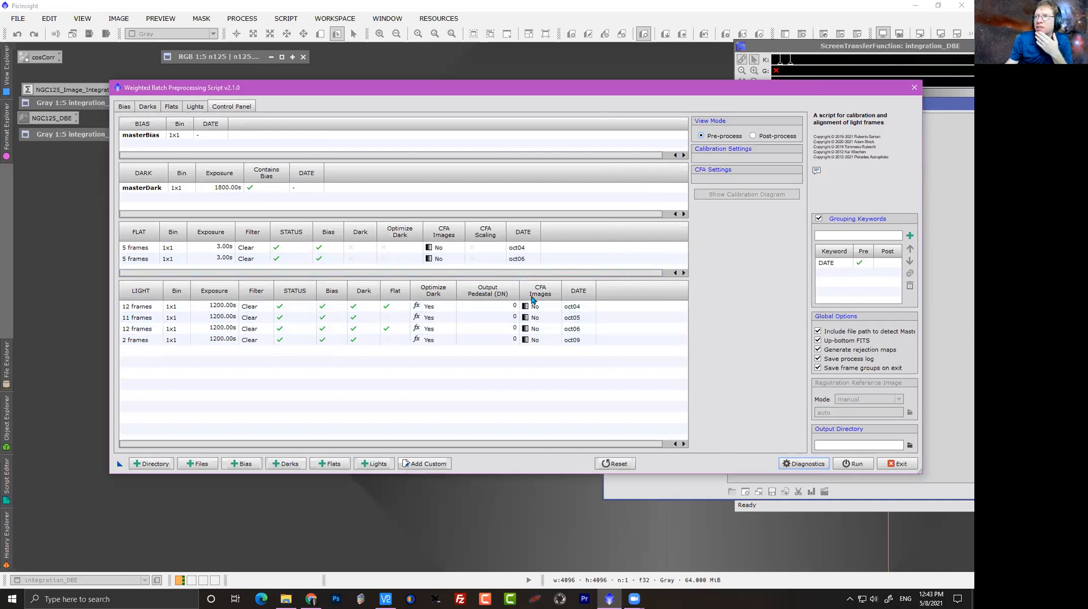
Assign the oct06 Clear BIN 1 3.00s flats to the oct09 light group.
left_click(579, 343)
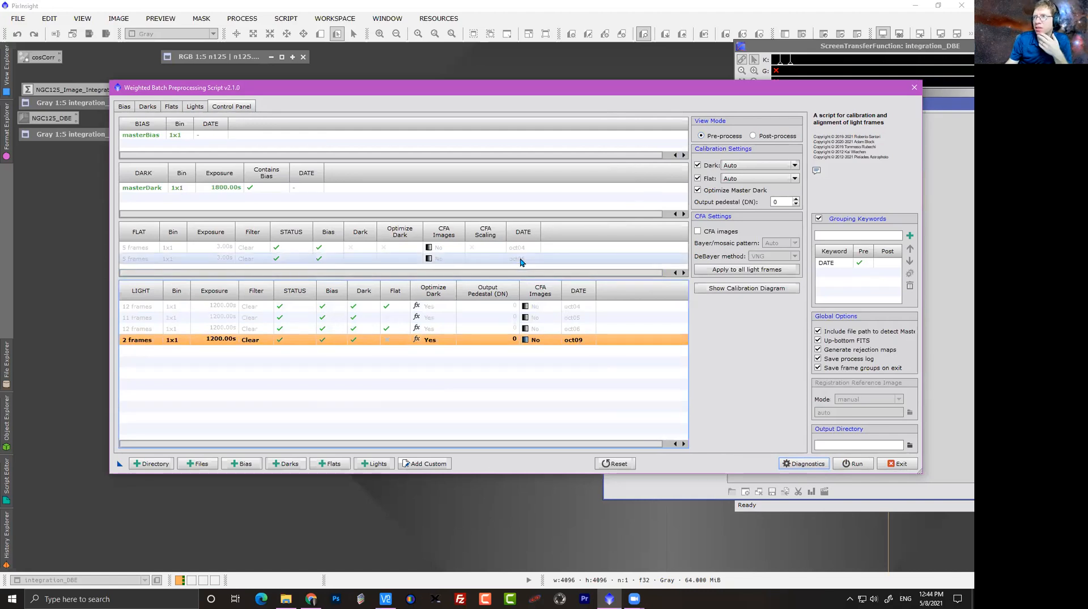
left_click(794, 179)
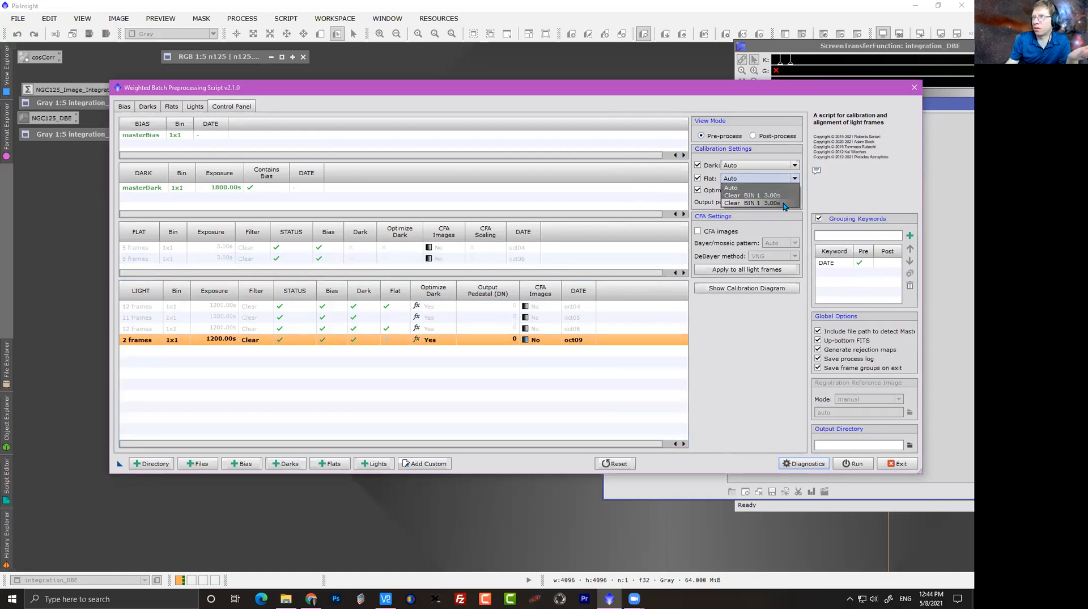
left_click(784, 203)
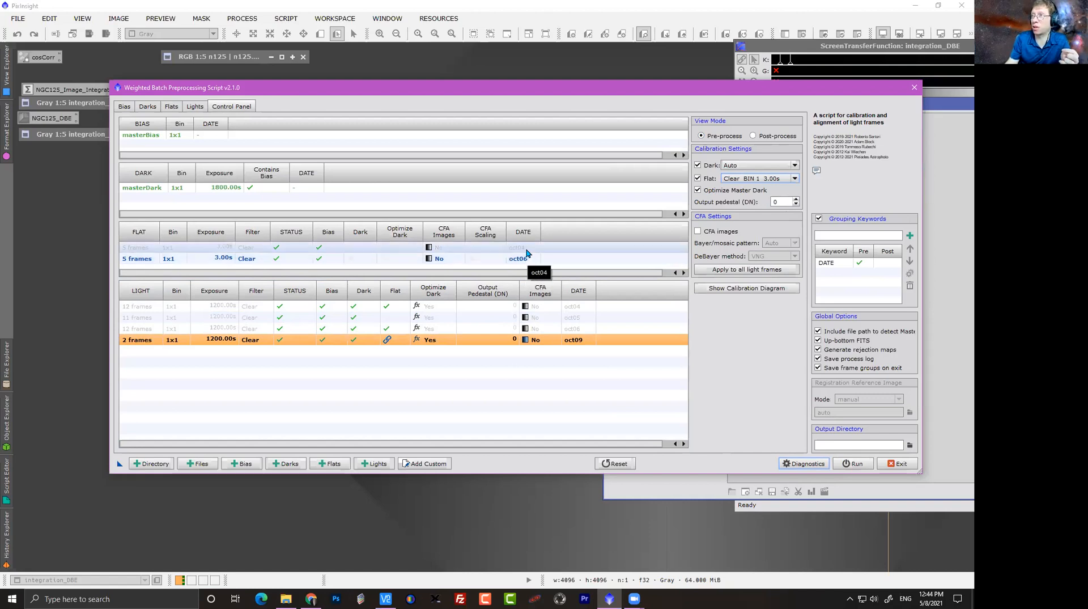
Assign the oct04 Clear BIN 1 3.00s flats to the oct05 light group.
left_click(538, 319)
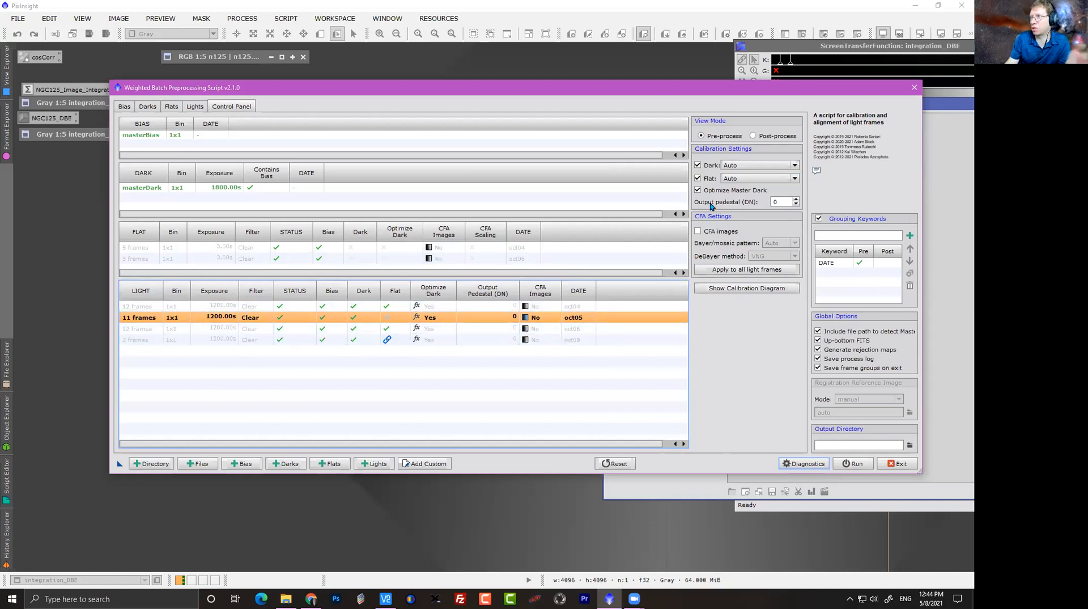
left_click(749, 179)
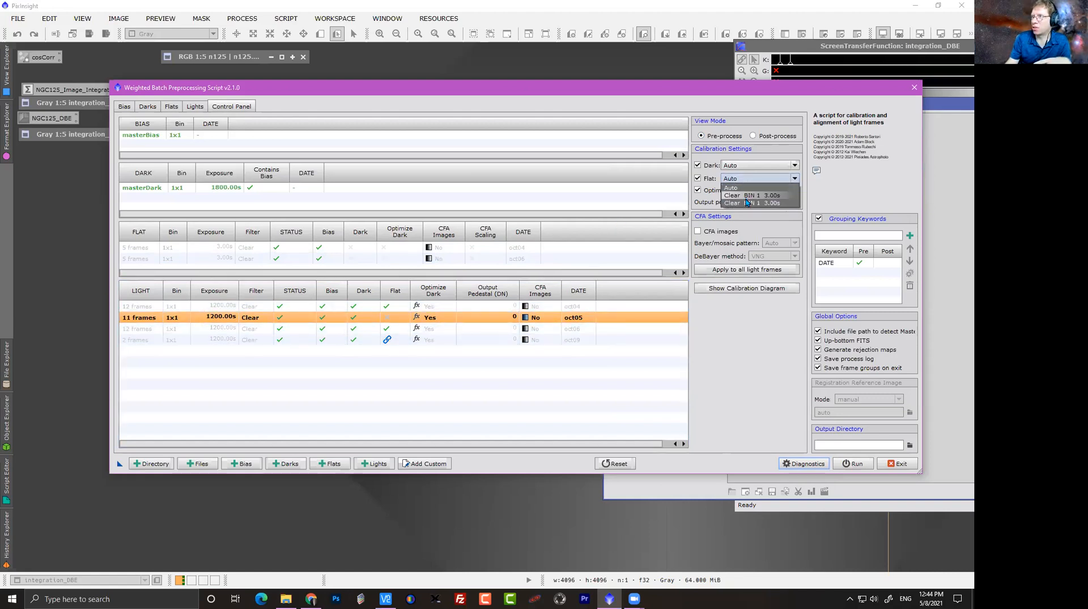
left_click(747, 203)
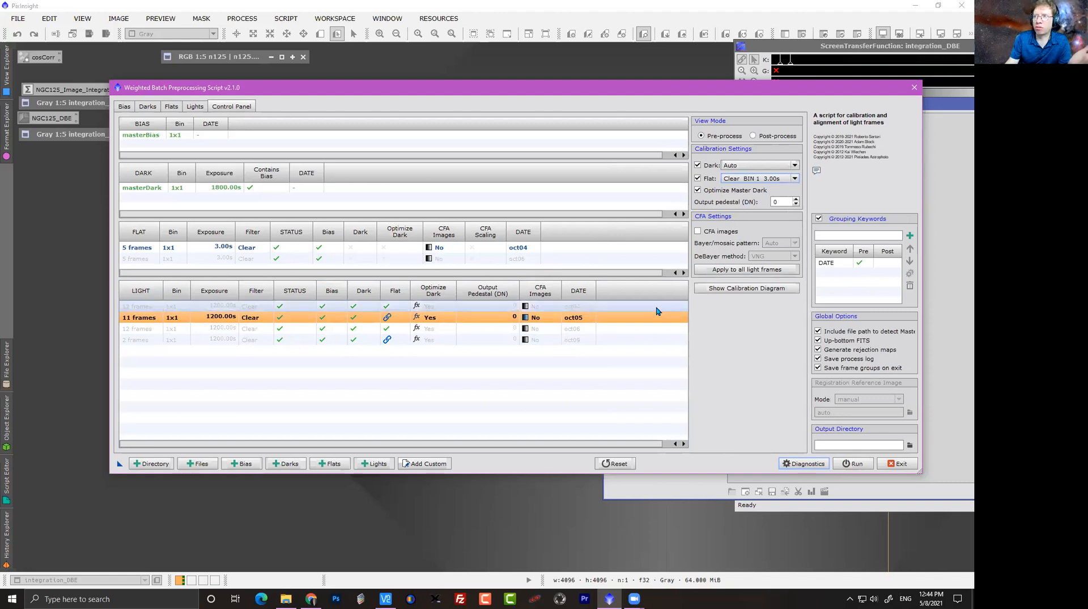
Check which flats are matched to the oct09, oct05 and oct04 light groups.
left_click(570, 338)
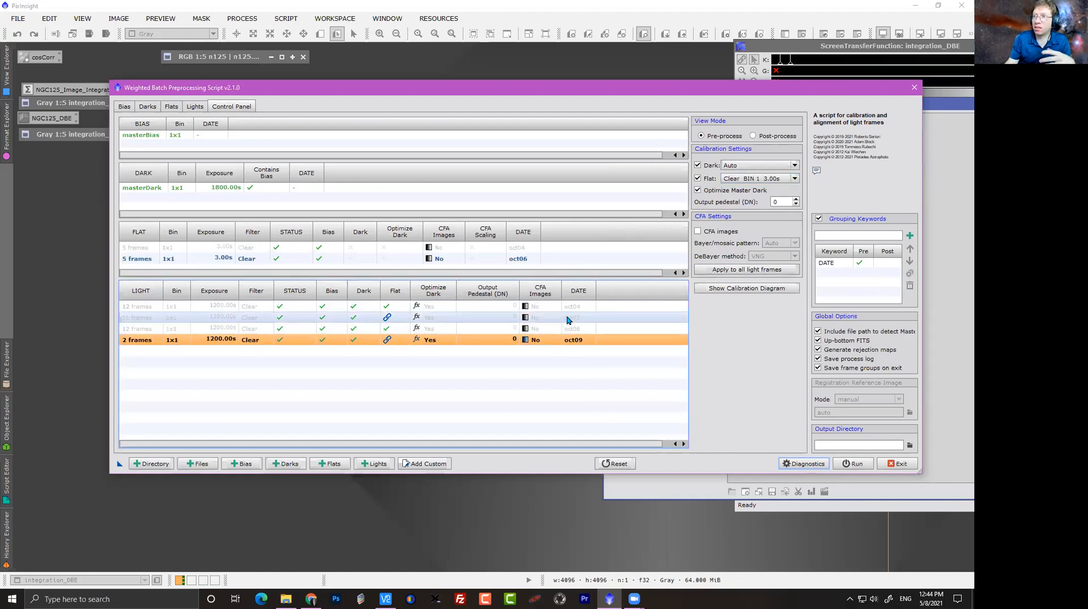
left_click(566, 316)
left_click(566, 311)
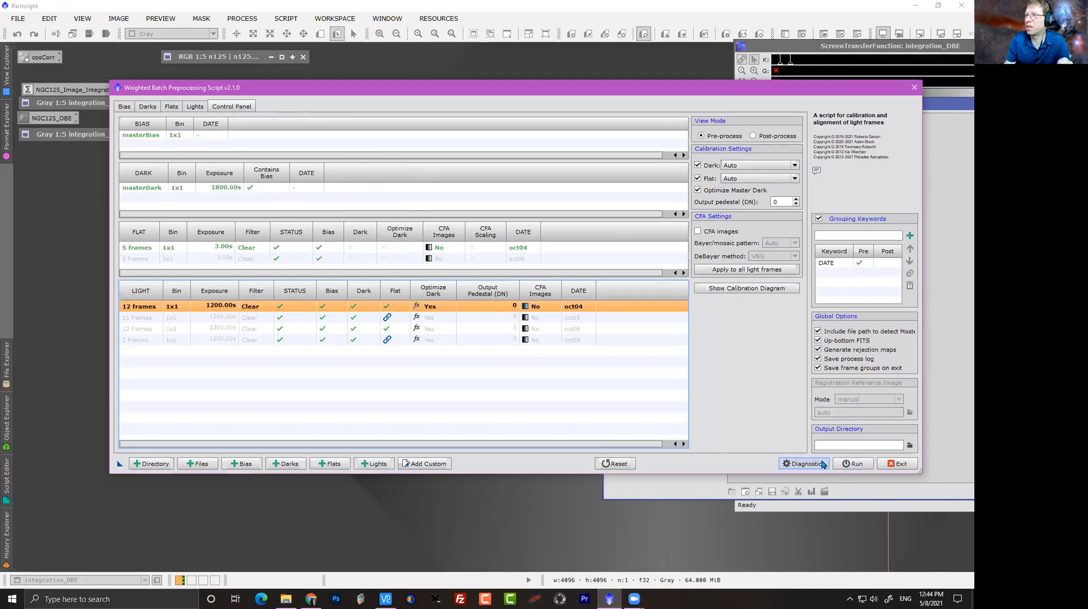
Exit the Weighted Batch Preprocessing script without choosing an output directory.
left_click(910, 445)
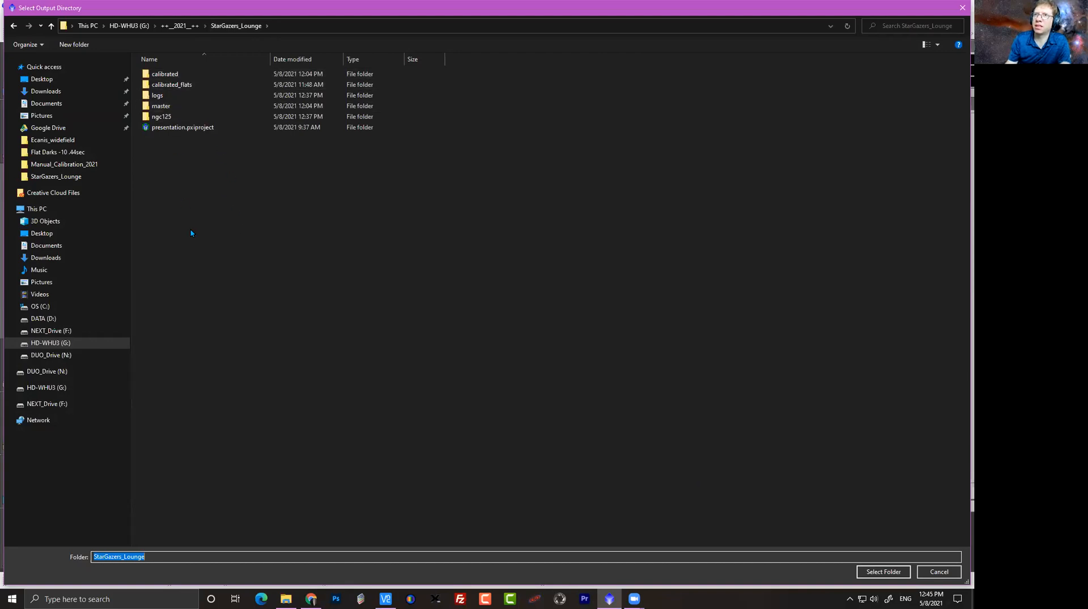
left_click(940, 571)
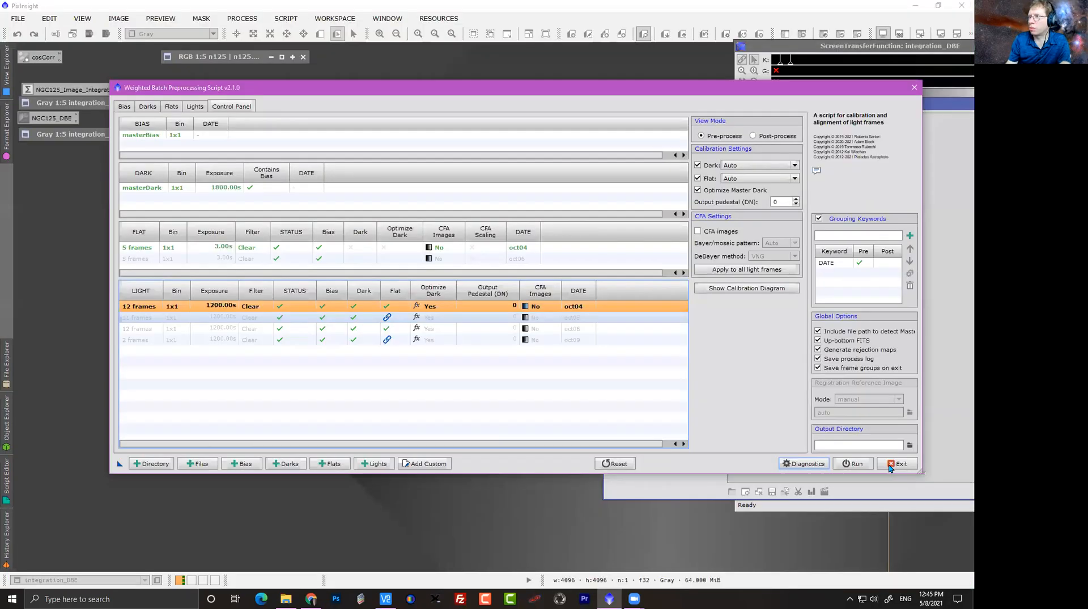
left_click(890, 463)
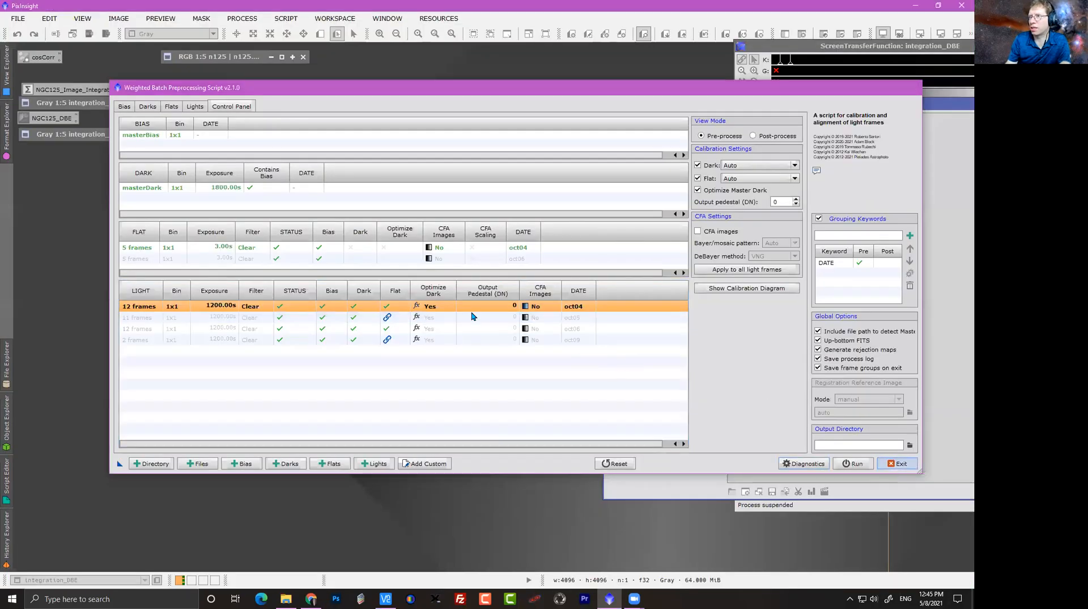
left_click(442, 311)
Browse the image files in the StarGazers_Lounge calibrated flat folder and the ++__2021__++ folder, opening nothing.
double_click(229, 271)
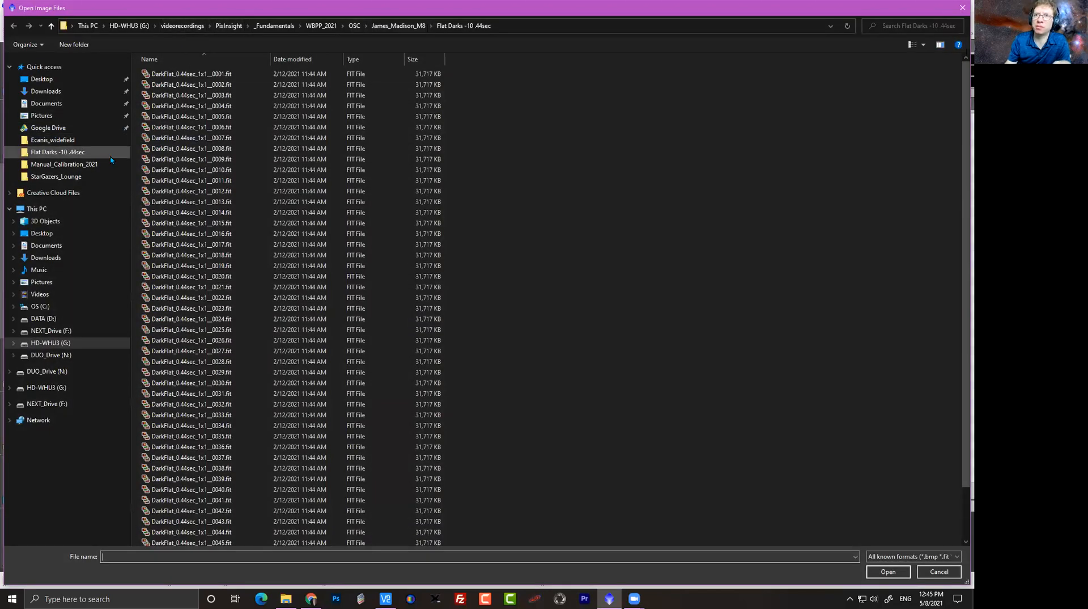
left_click(62, 164)
left_click(82, 179)
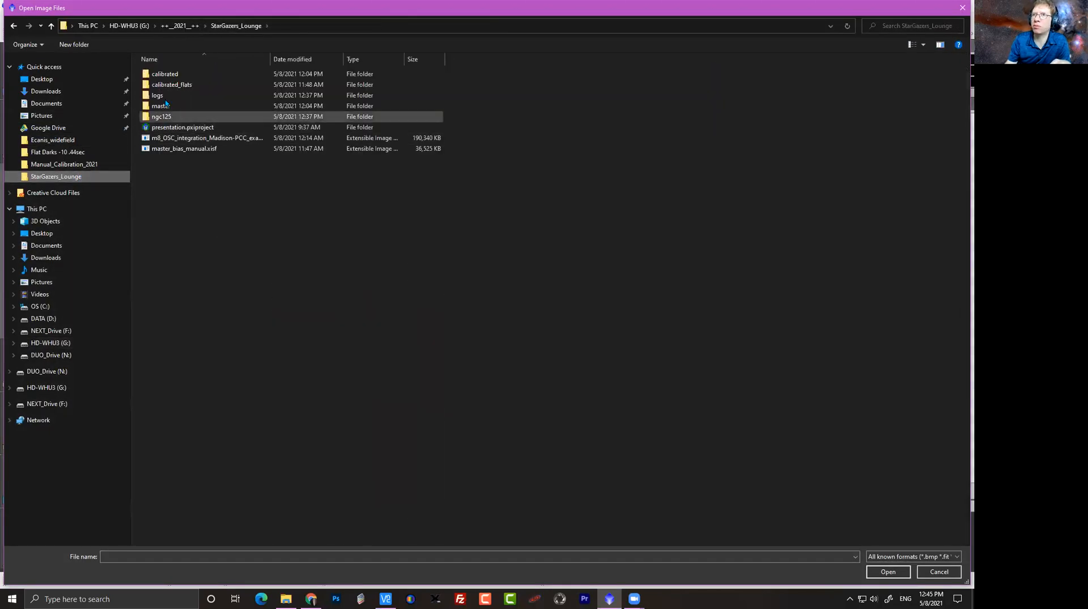
double_click(168, 79)
double_click(168, 79)
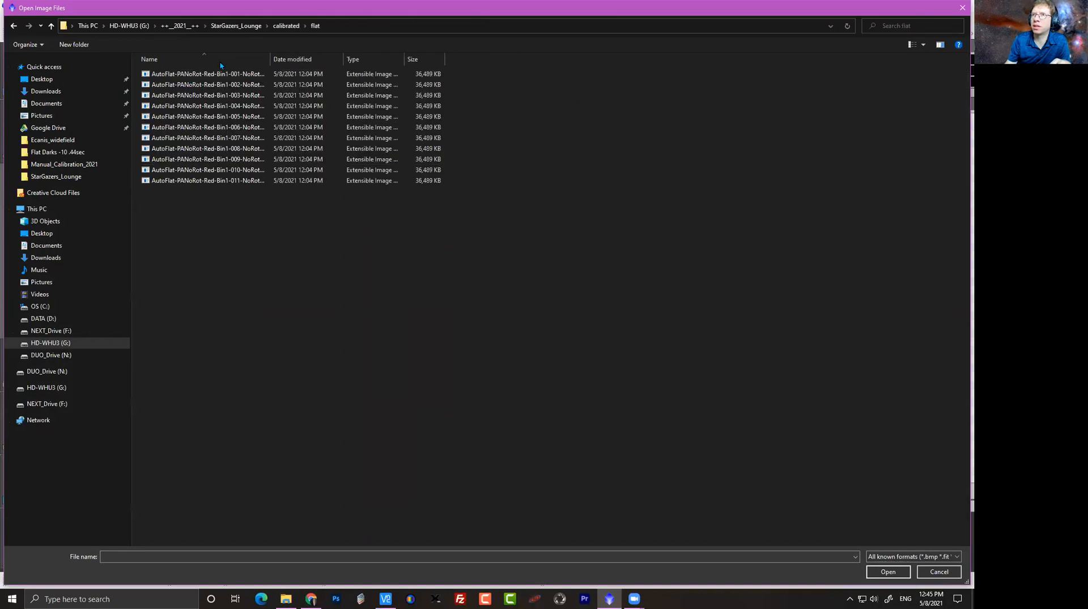
left_click(235, 25)
left_click(181, 25)
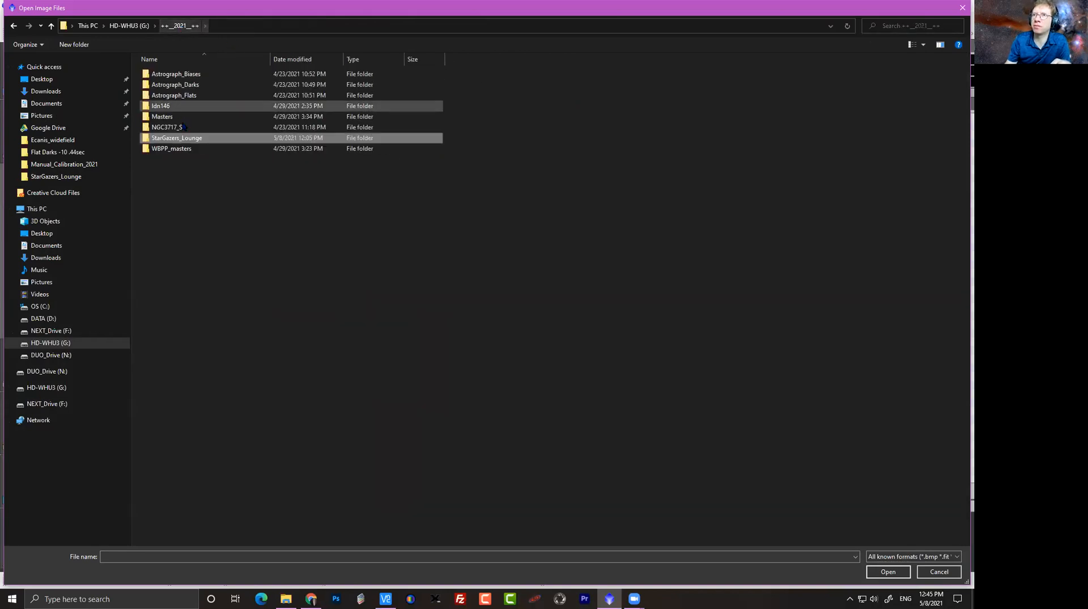
left_click(963, 8)
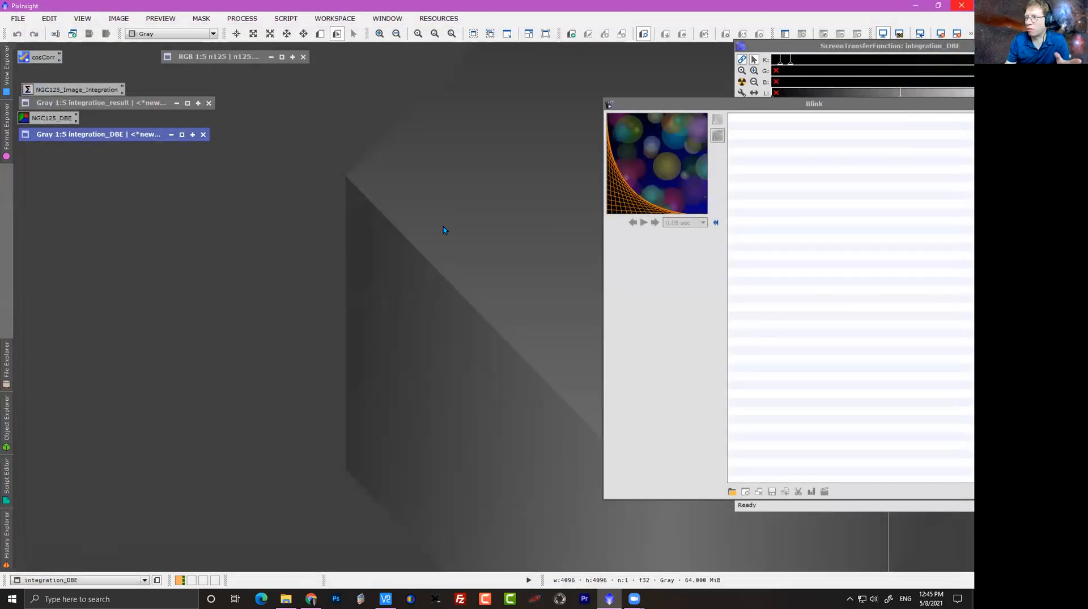
Reopen the Weighted Batch Preprocessing script with the saved frame groups.
left_click(242, 18)
mouse_move(293, 18)
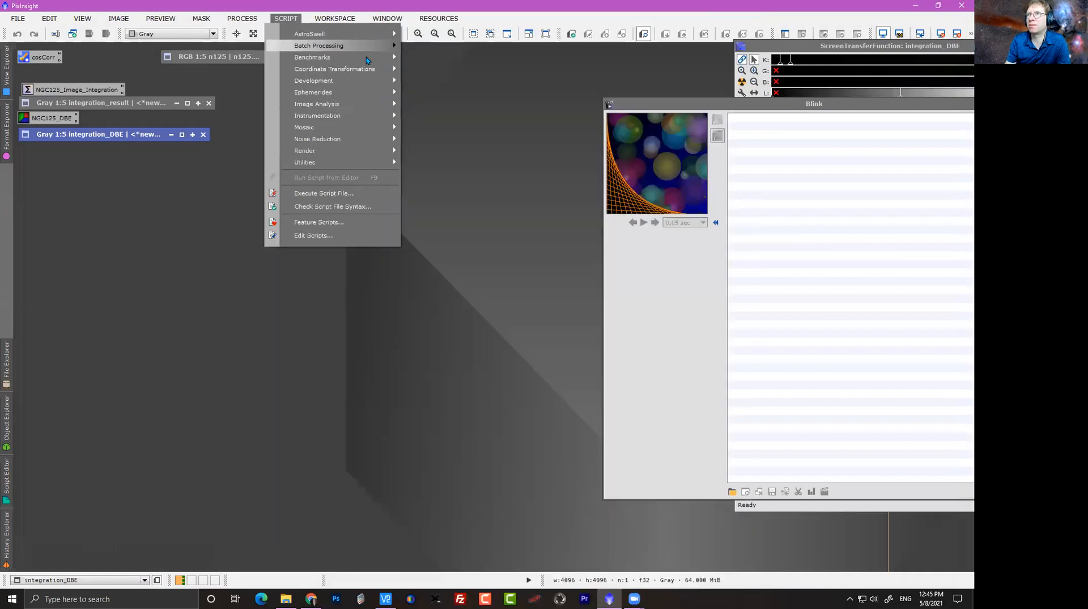
mouse_move(329, 45)
left_click(469, 166)
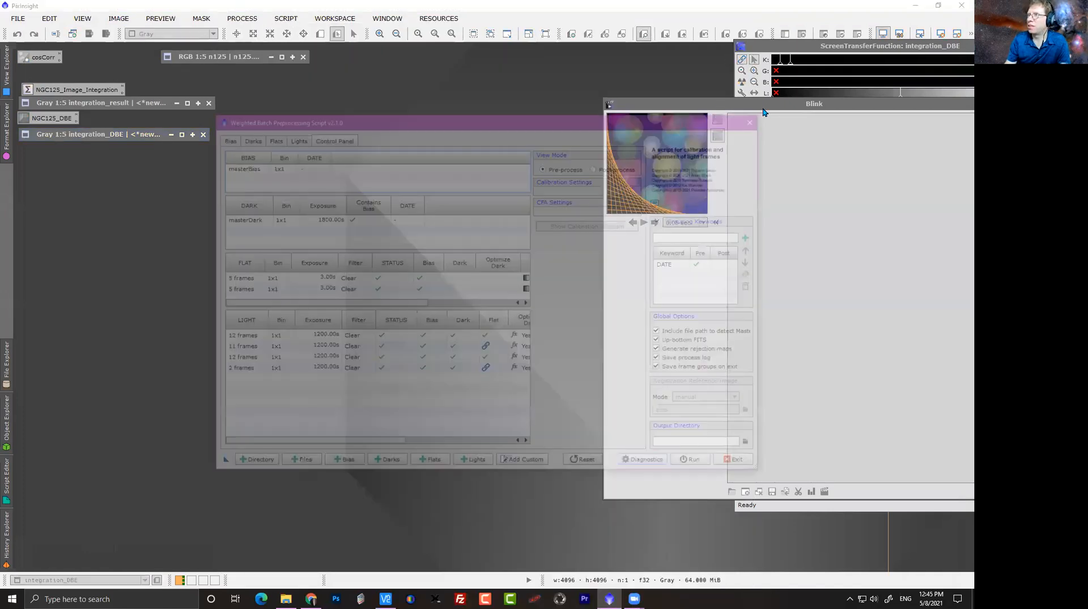
Create a folder named starglounging inside StarGazers_Lounge and set it as the preprocessing output directory.
left_click(754, 446)
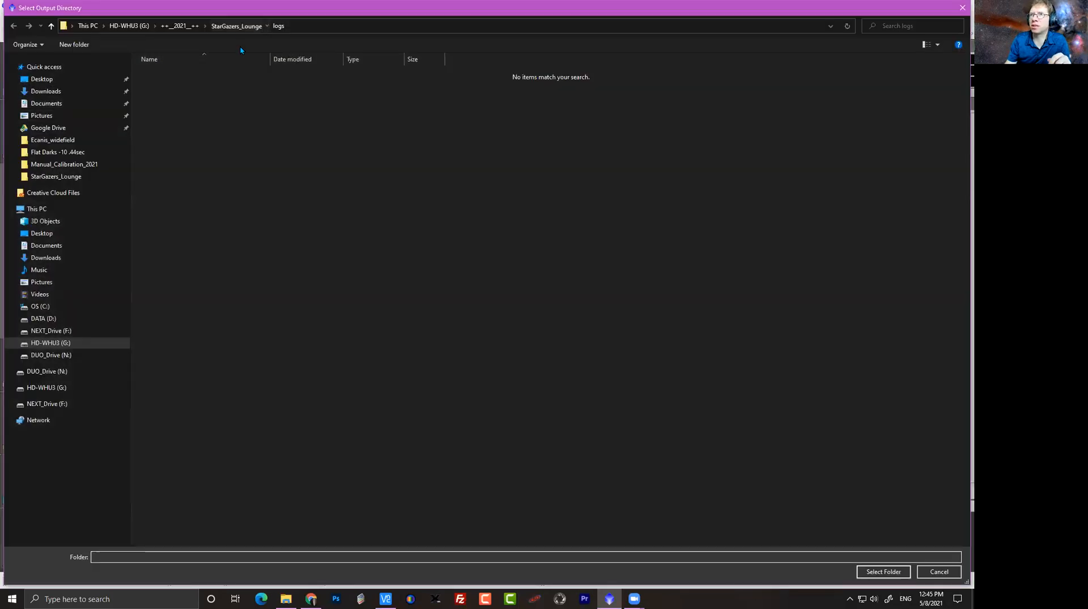
left_click(235, 25)
right_click(250, 255)
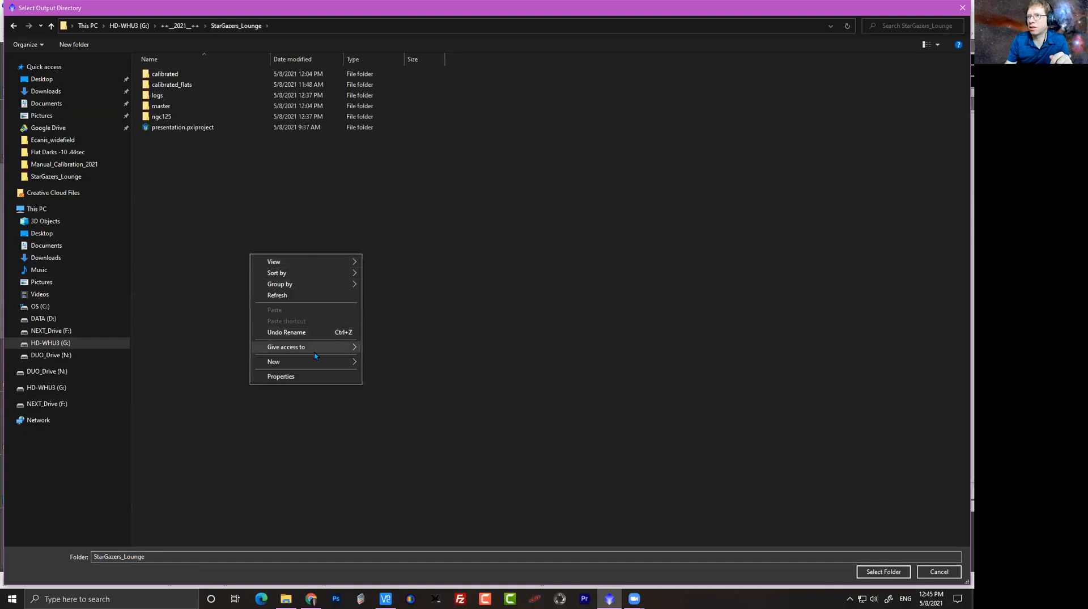
mouse_move(340, 361)
left_click(379, 365)
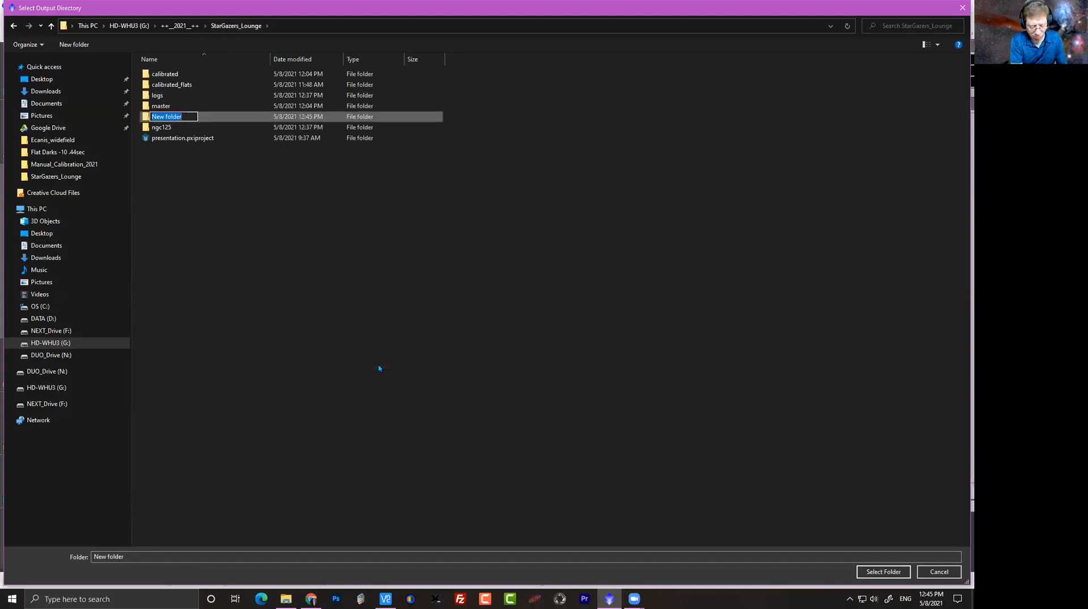
type("starg")
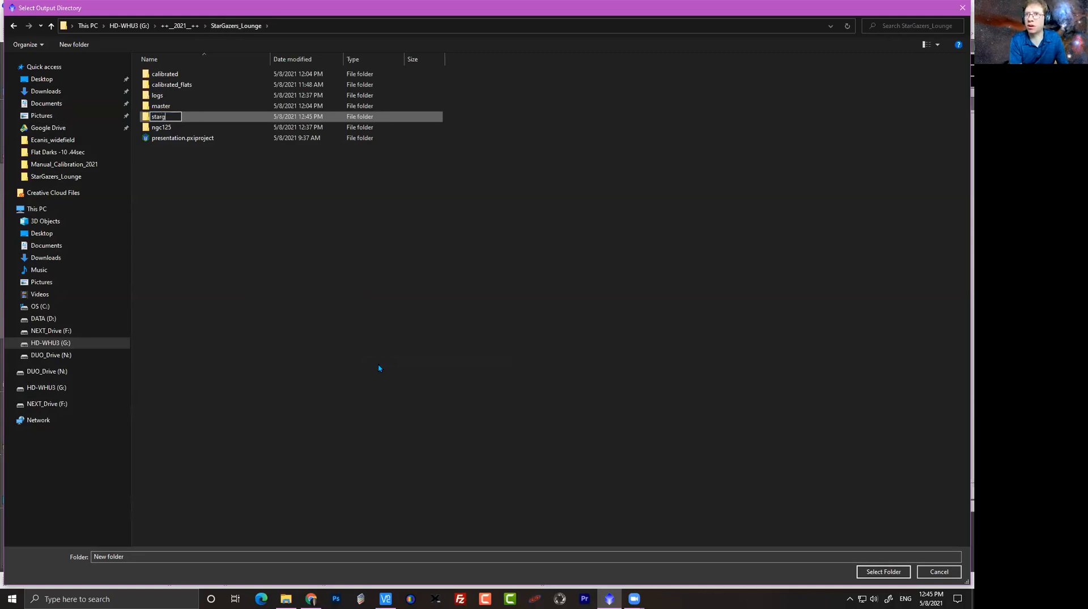
type("lounging")
key("Return")
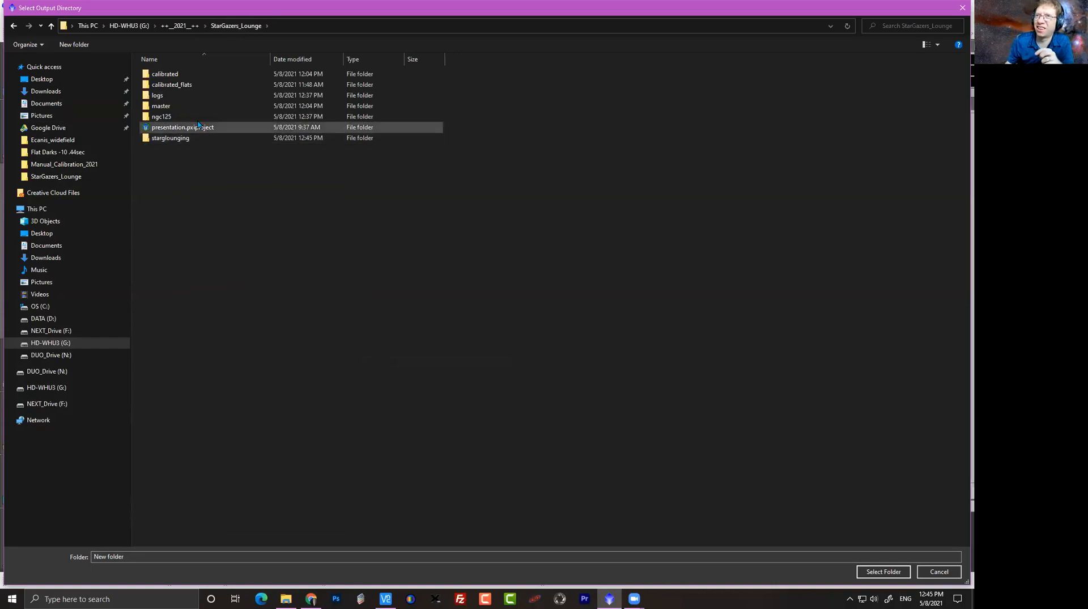
double_click(180, 138)
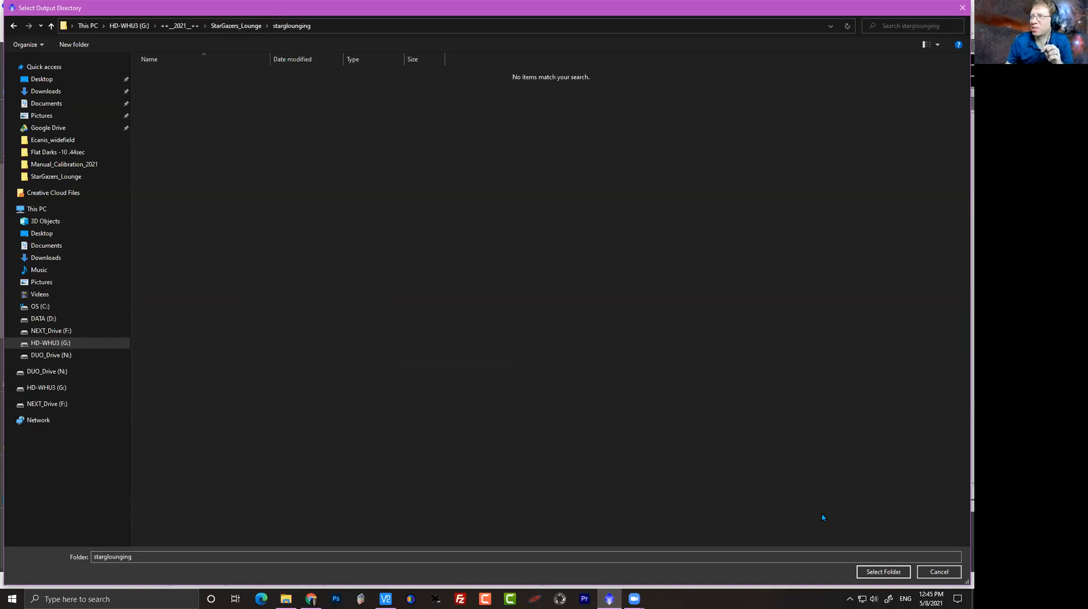
left_click(887, 571)
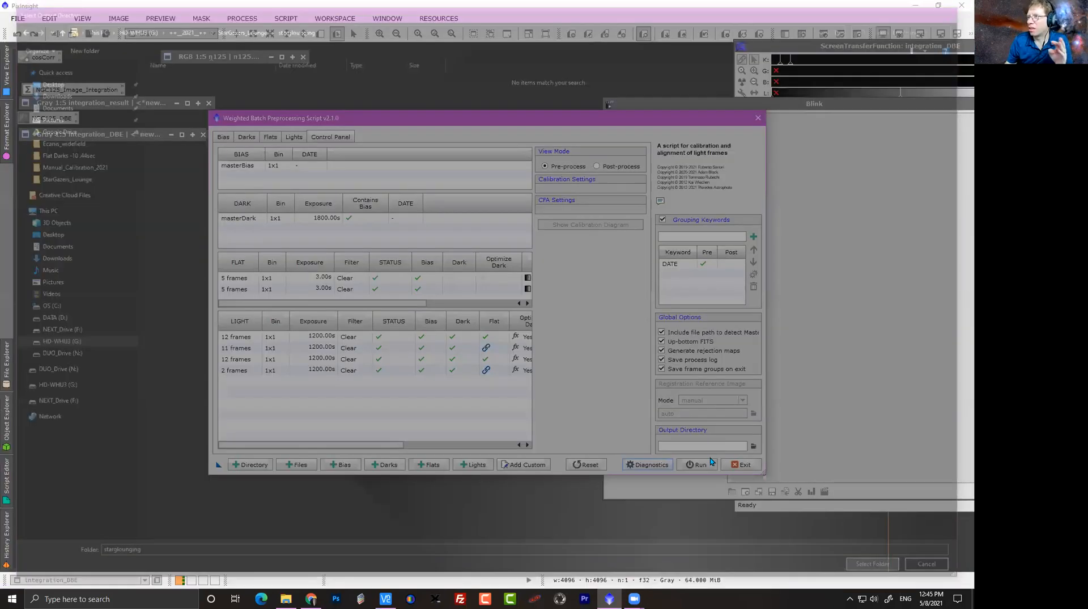
Run the batch preprocessing, reviewing the diagnostic warnings for the light groups before continuing with calibration.
left_click(696, 463)
scroll(491, 289, "up", 4)
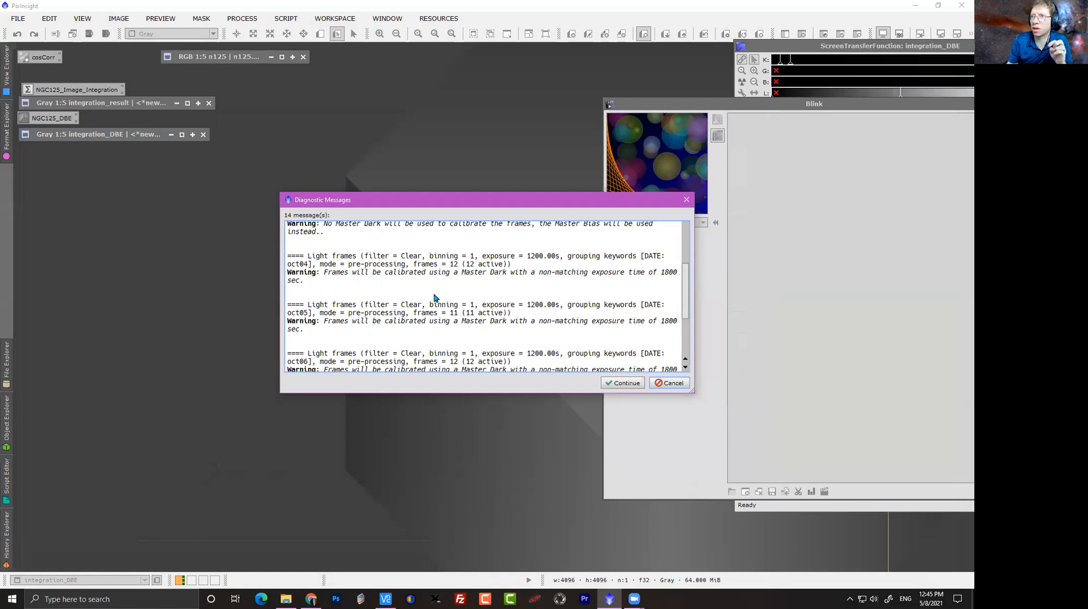
left_click_drag(324, 322, 448, 321)
scroll(446, 323, "down", 2)
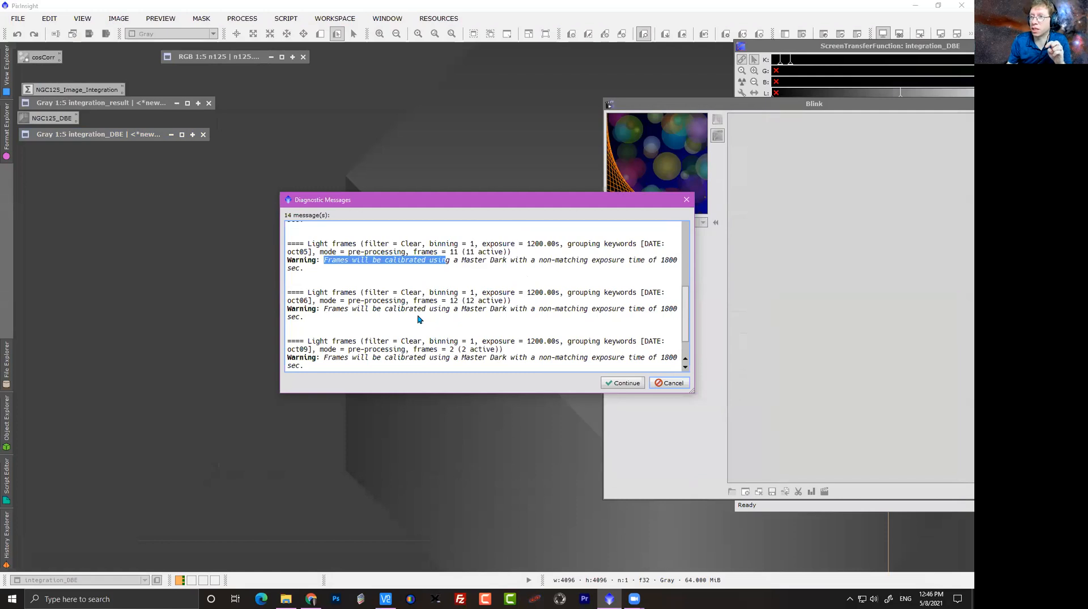
left_click_drag(325, 310, 595, 310)
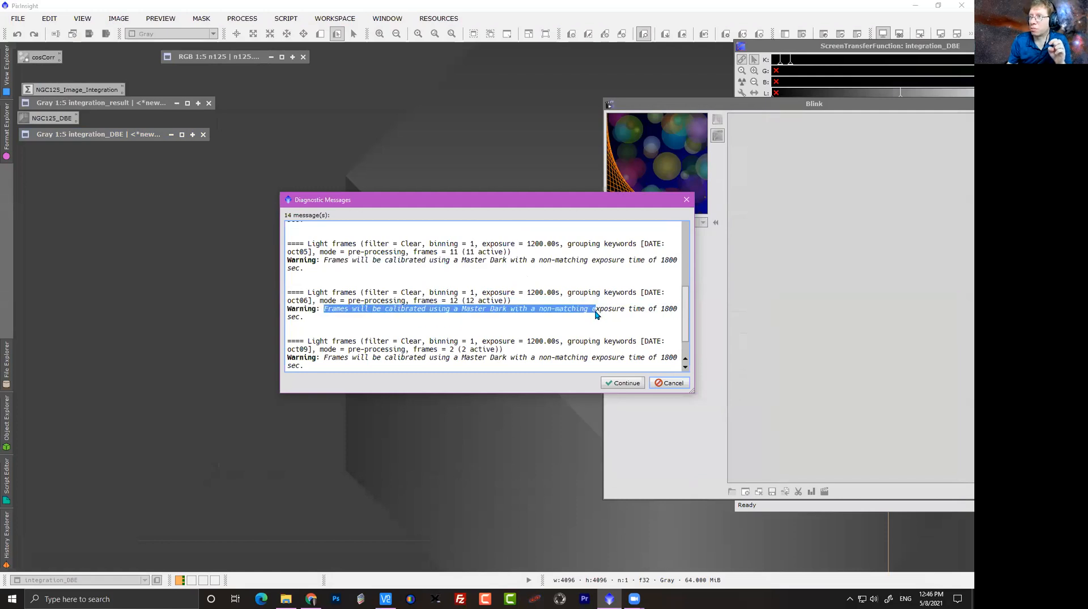
scroll(439, 344, "down", 1)
left_click_drag(319, 326, 503, 327)
left_click(638, 383)
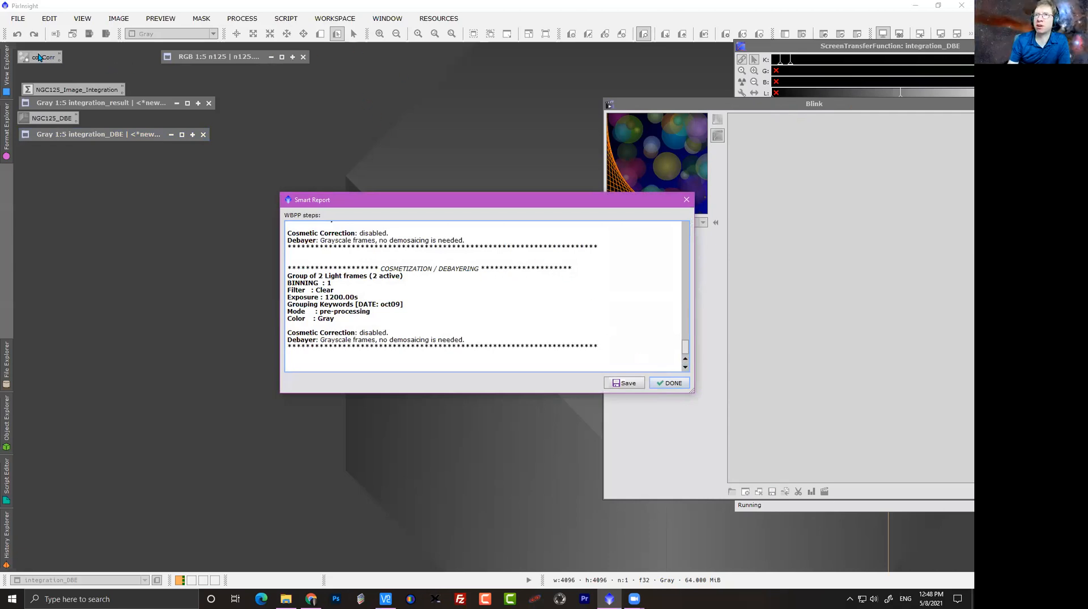
Dismiss the Smart Report and exit the Weighted Batch Preprocessing script.
left_click(672, 383)
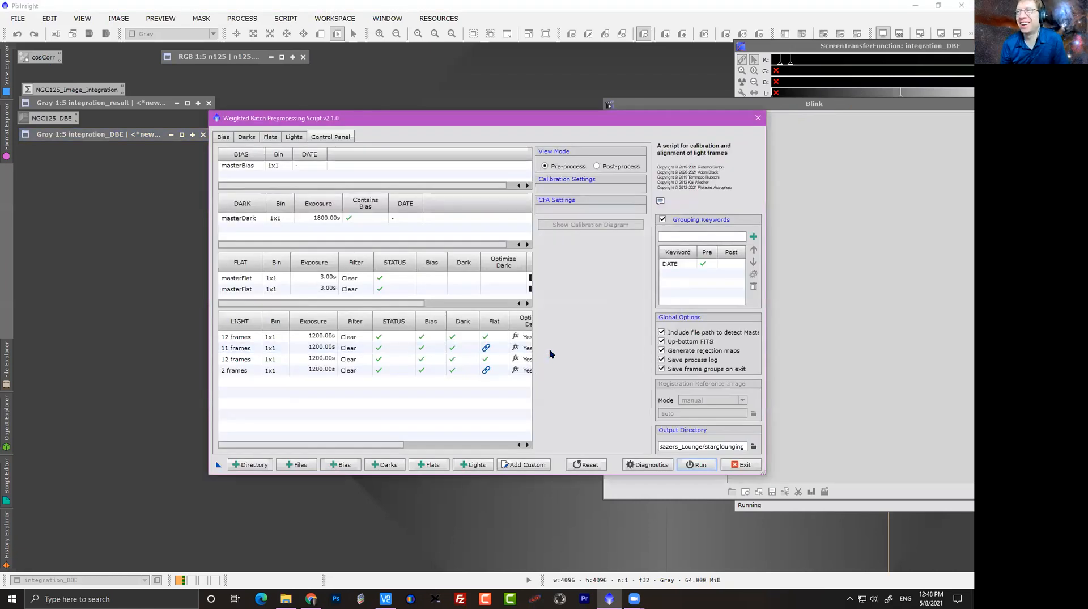
left_click_drag(422, 119, 317, 85)
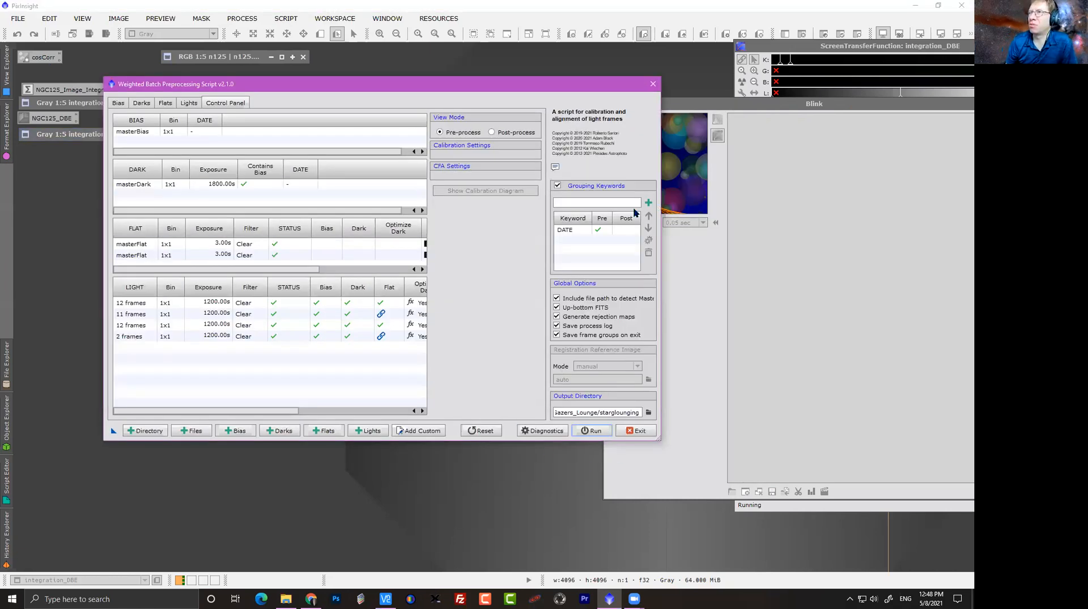
left_click(653, 84)
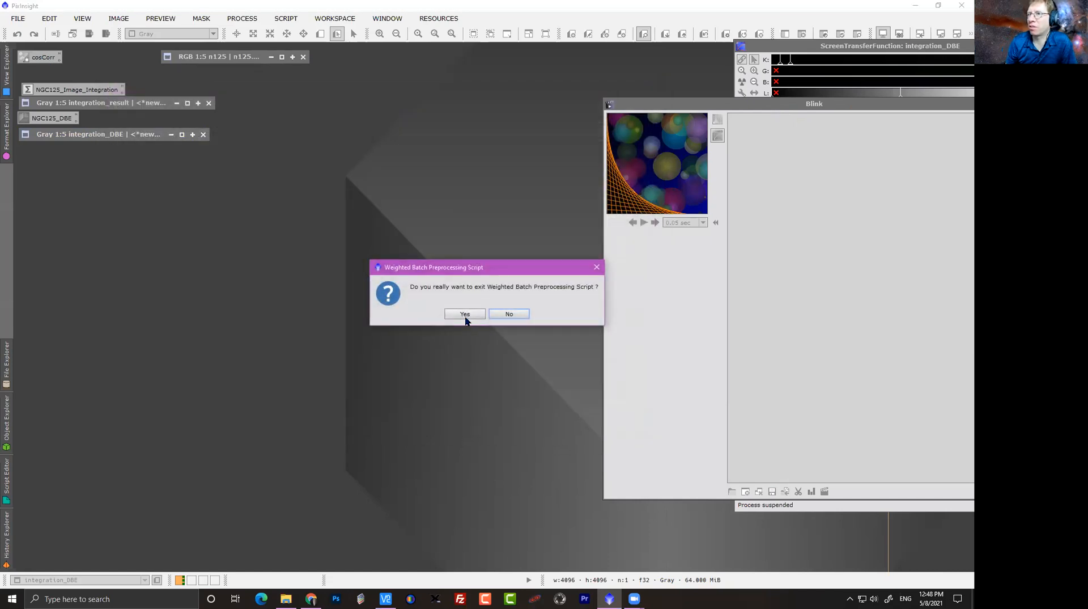
left_click(465, 313)
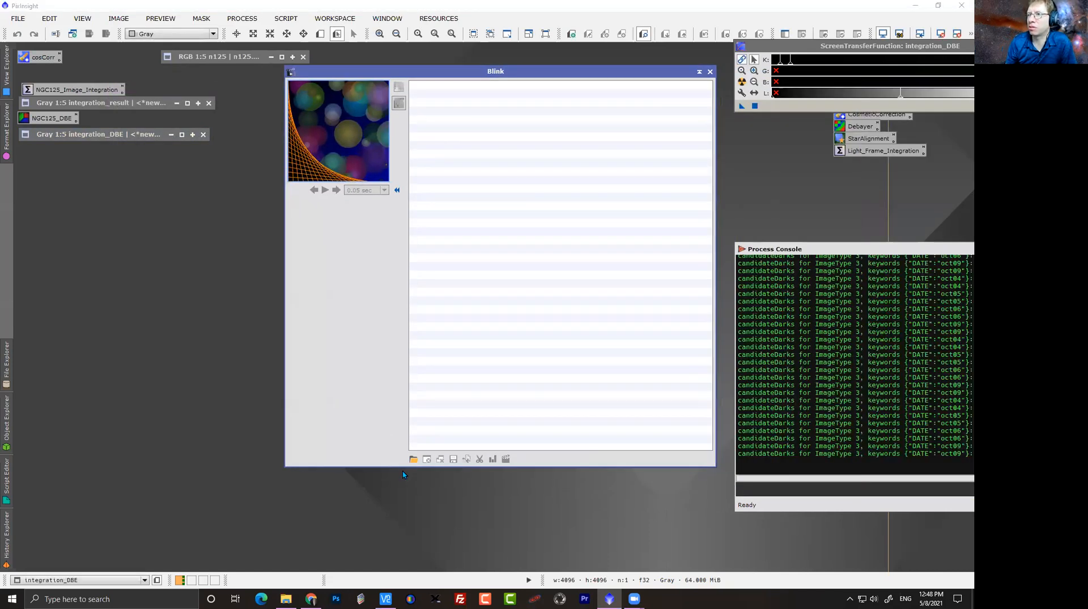
Load all calibrated n125 light frames from starglounging/calibrated/light into Blink.
left_click(413, 458)
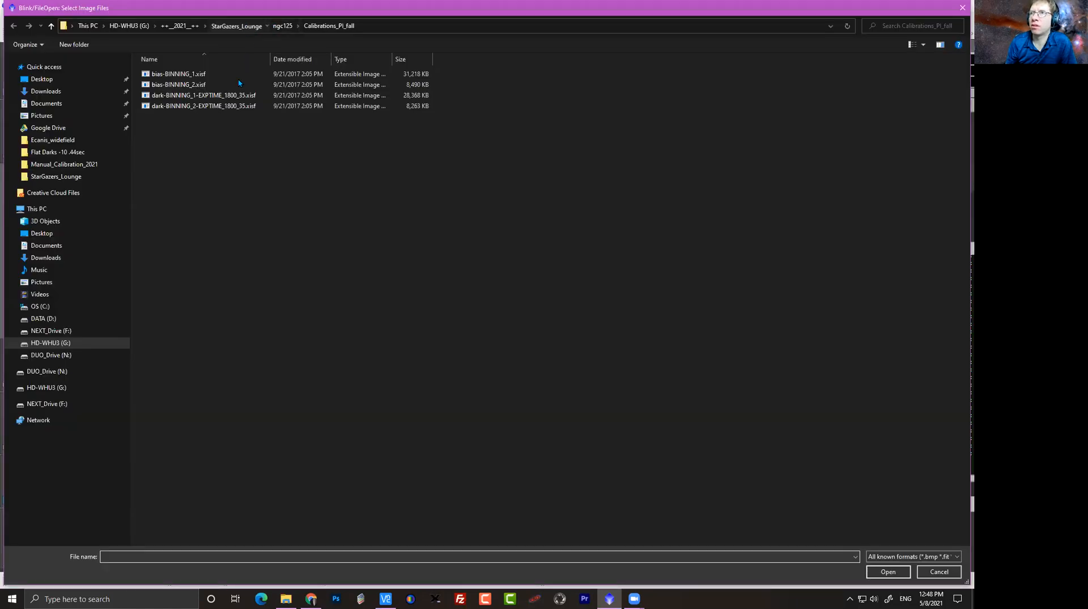
left_click(235, 25)
double_click(169, 138)
double_click(170, 74)
double_click(202, 85)
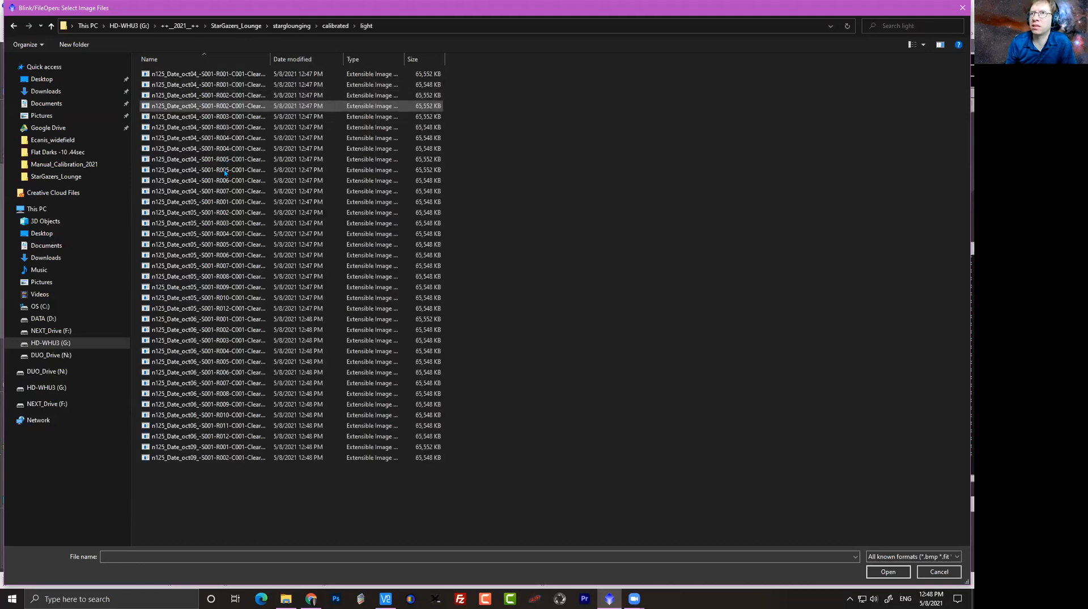
left_click(224, 171)
key("ctrl+a")
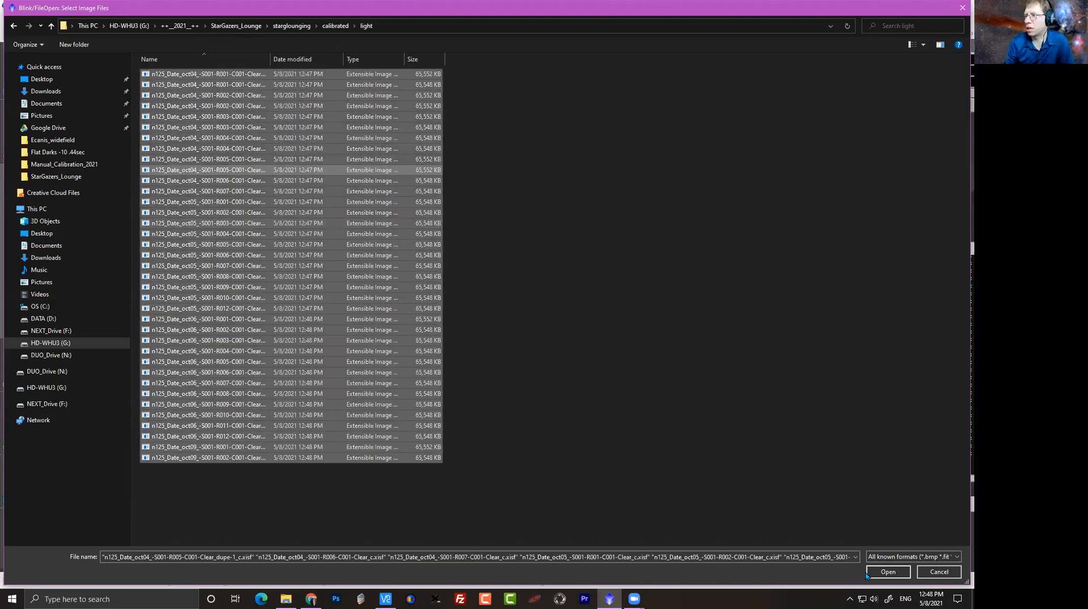
left_click(879, 570)
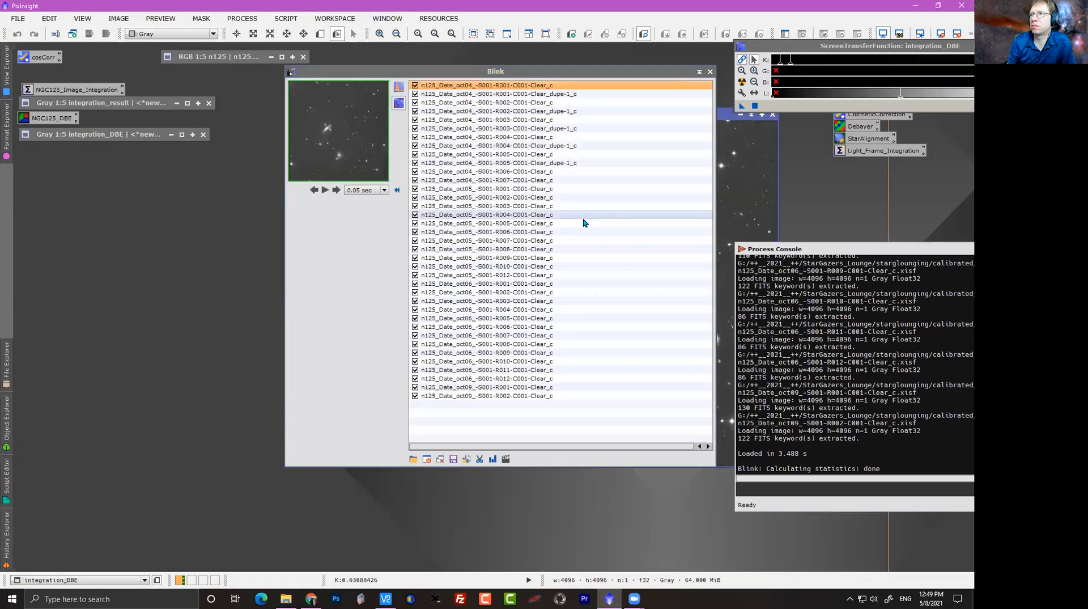
Enlarge the BlinkScreen image window and arrange it beside the Blink dialog so the whole frame can be inspected.
left_click_drag(428, 68, 164, 97)
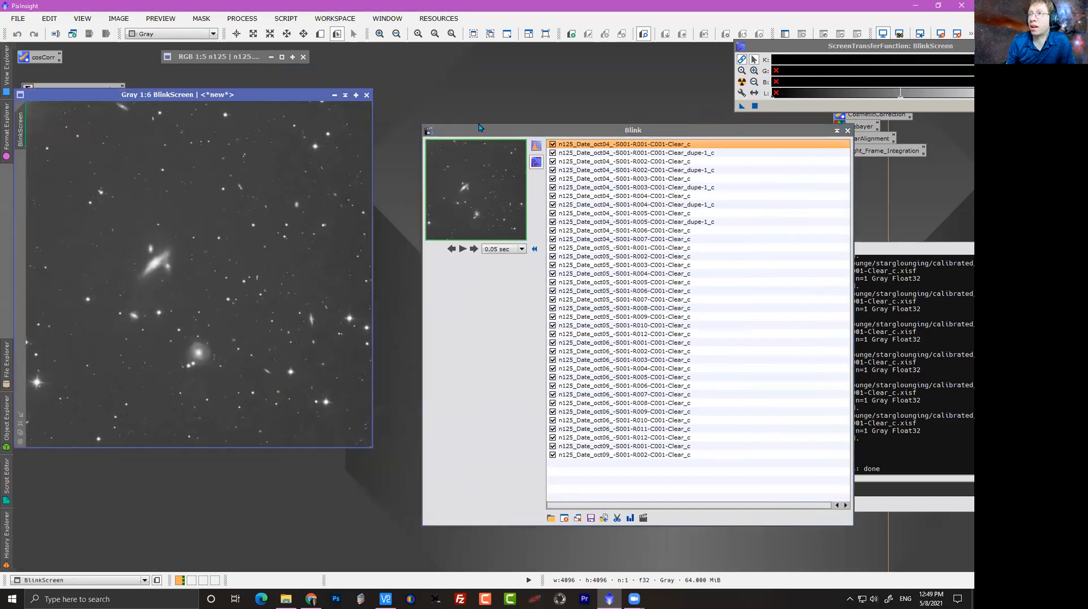
left_click_drag(487, 135, 469, 85)
scroll(280, 301, "up", 1)
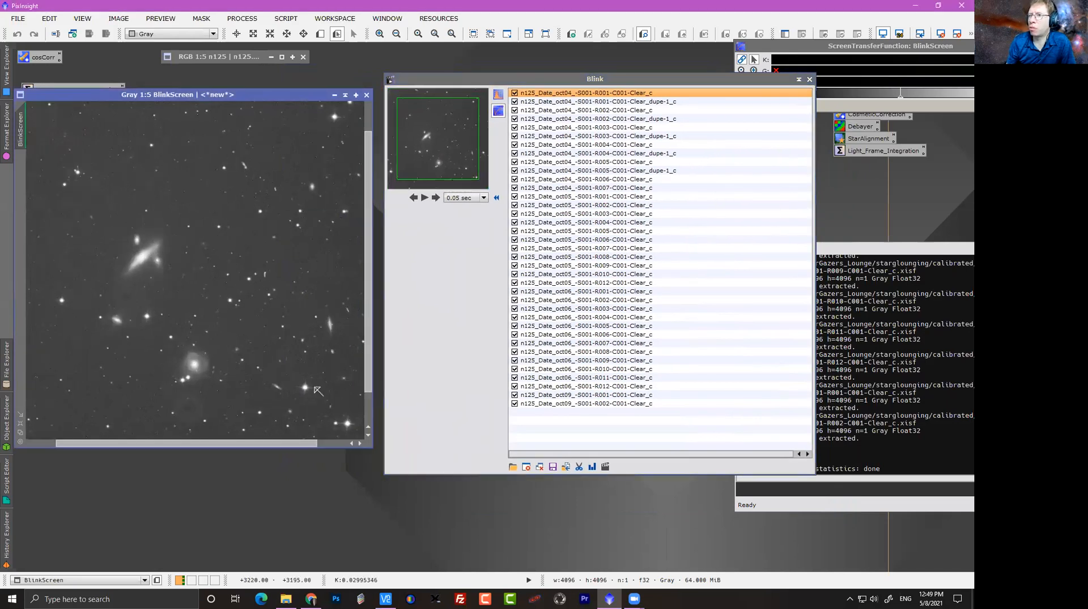
left_click_drag(377, 452, 494, 549)
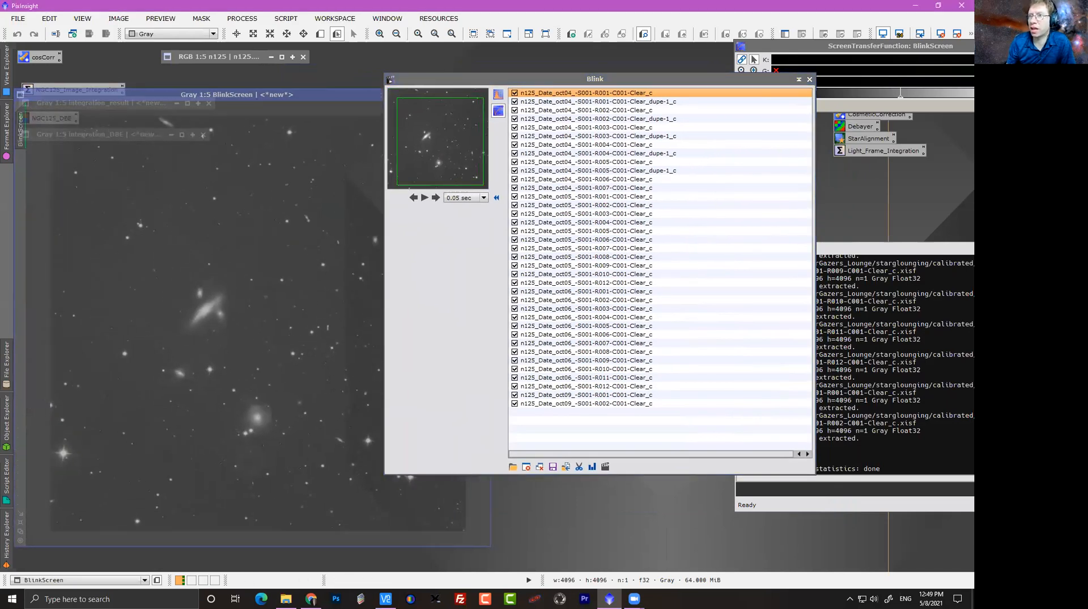
left_click_drag(520, 76, 584, 66)
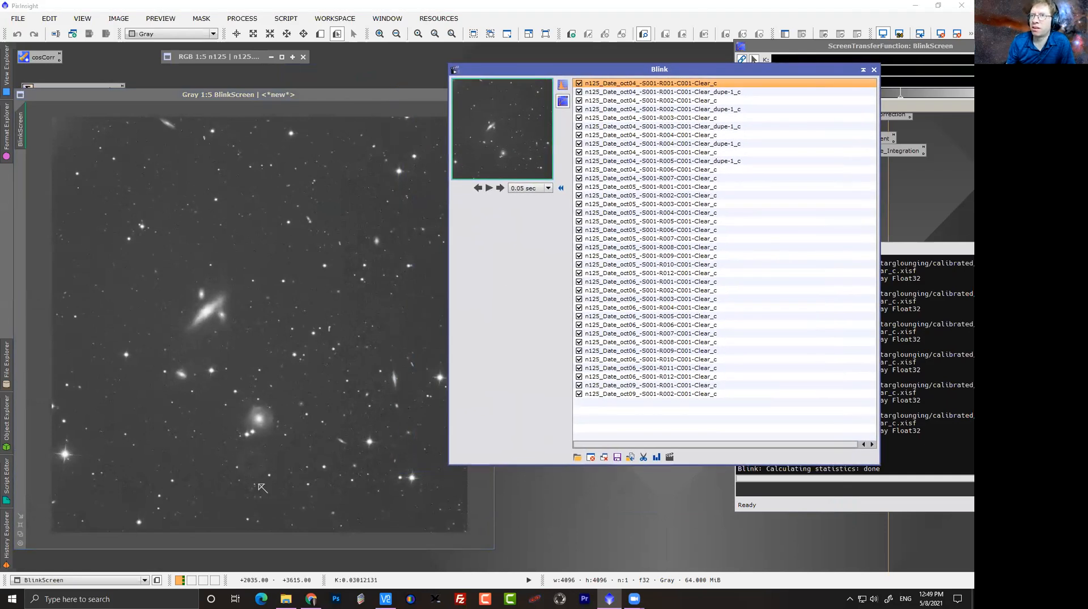
Apply an automatic histogram stretch to all Blink frames and compare the first two oct04 frames.
left_click(500, 188)
left_click(480, 188)
left_click(562, 85)
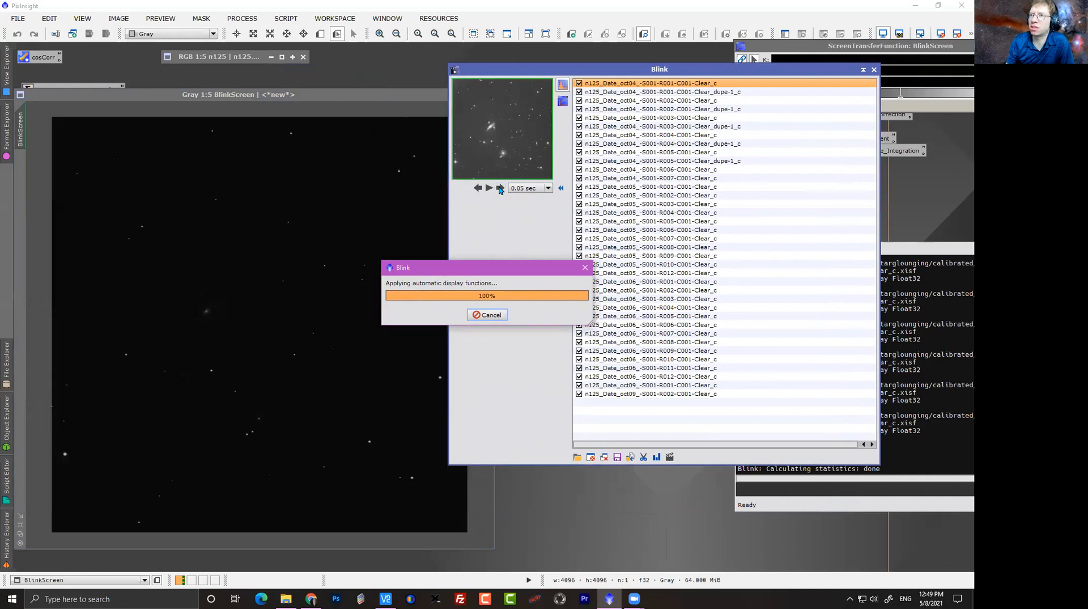
left_click(500, 188)
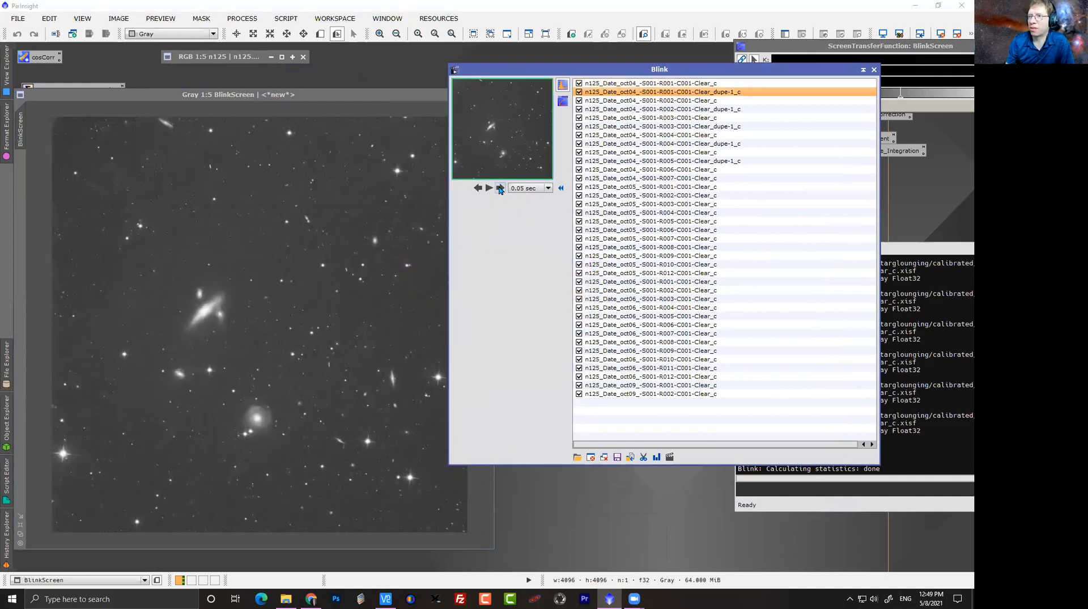
left_click(477, 188)
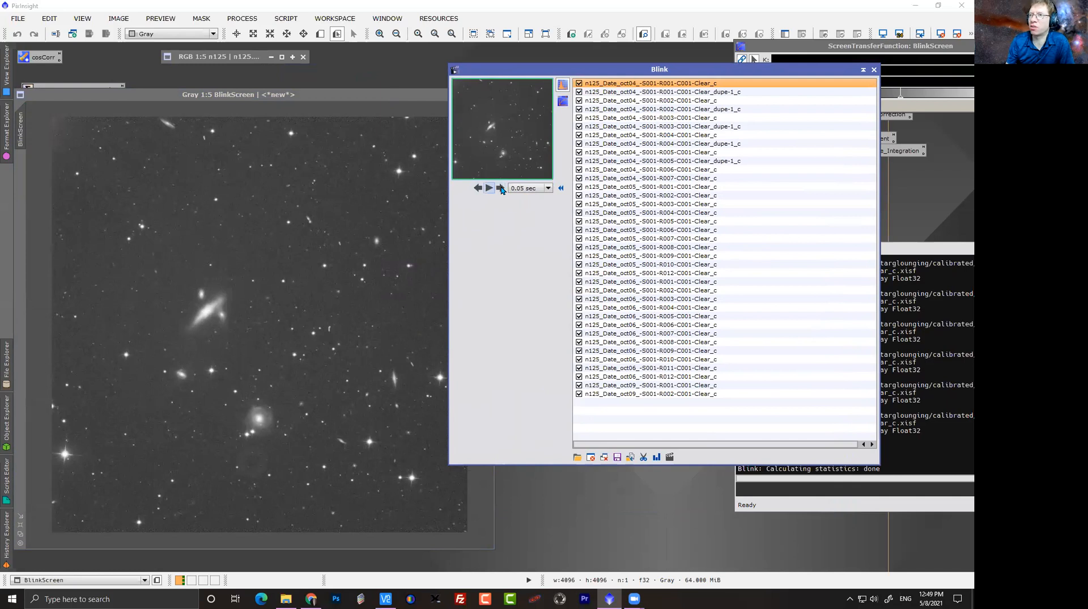
Examine the calibrated oct04 Clear frames one by one in Blink, checking background uniformity and star positions.
left_click(499, 187)
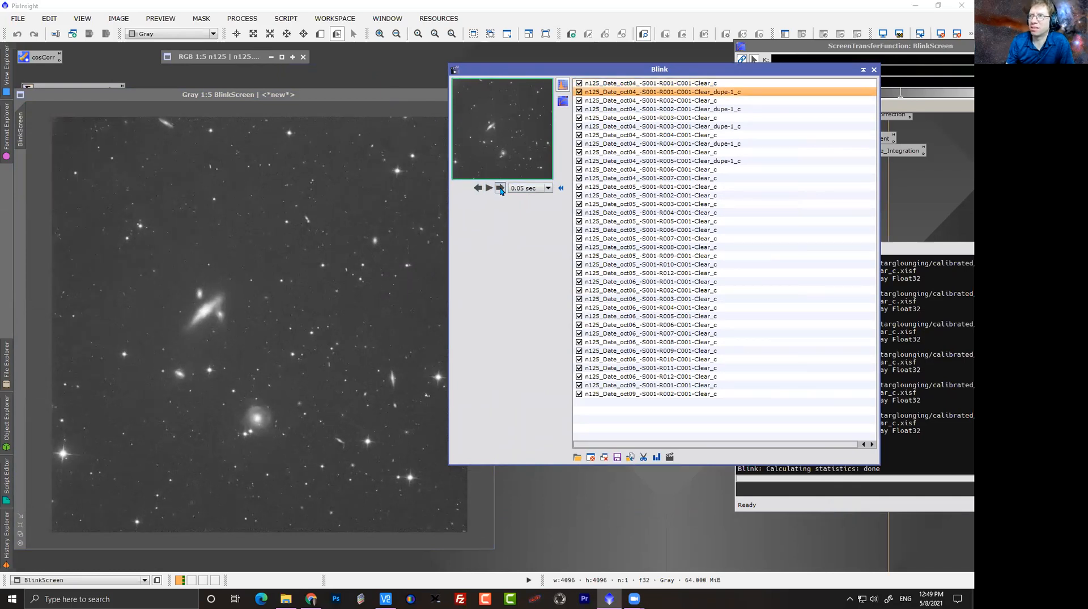
left_click(499, 188)
left_click(500, 187)
left_click(500, 187)
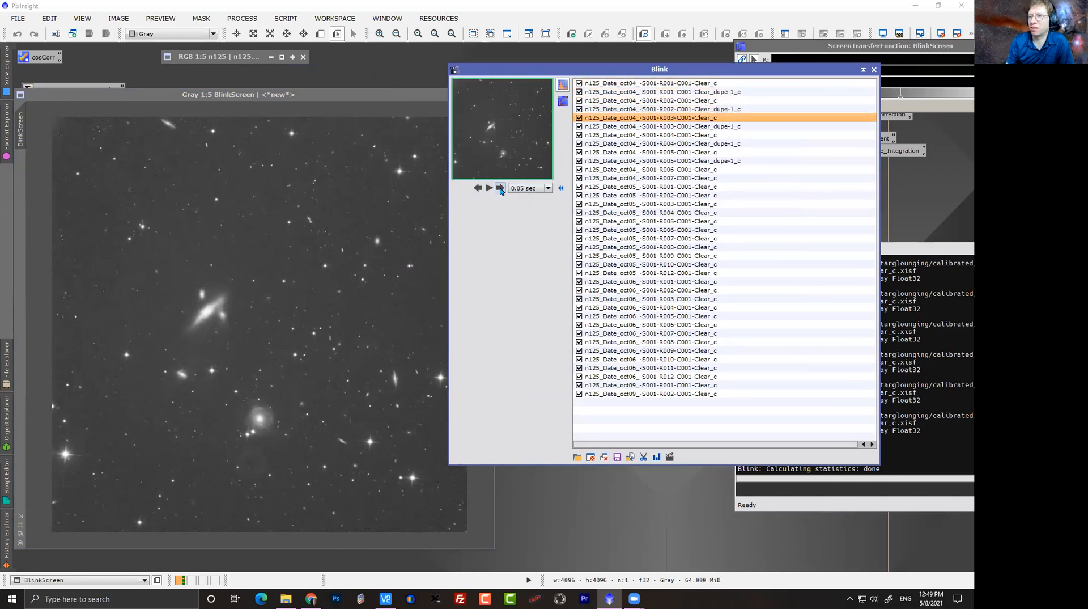
left_click(500, 187)
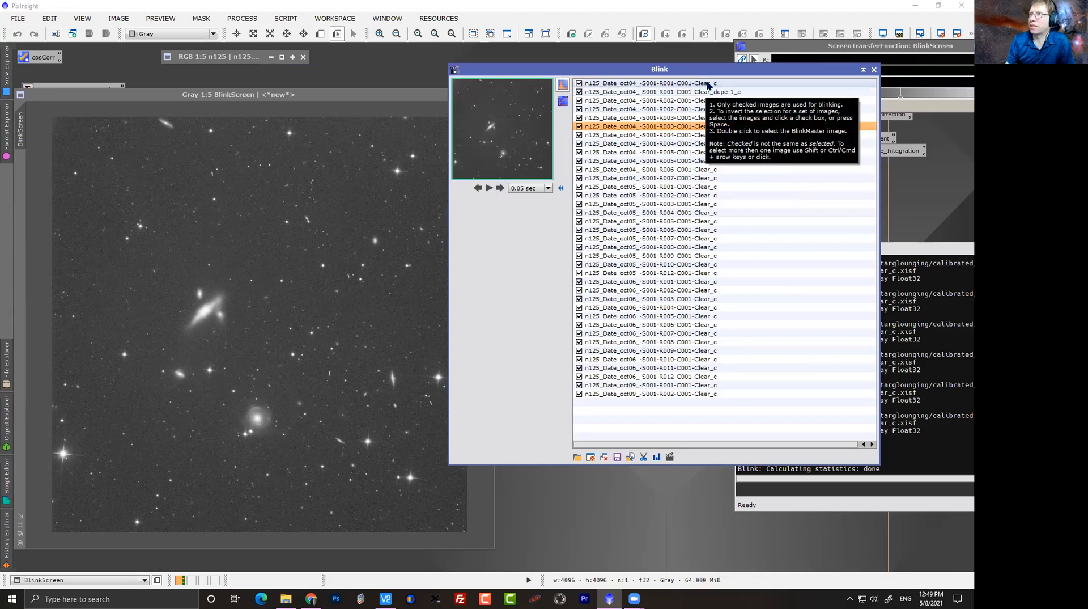
left_click(499, 187)
left_click(499, 188)
left_click(500, 188)
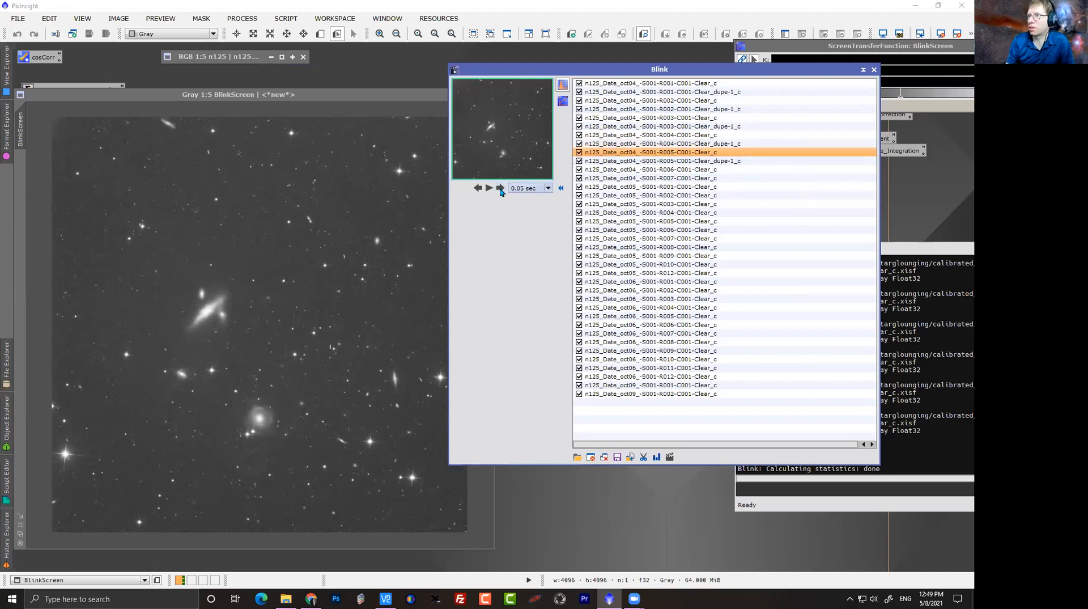
left_click(501, 190)
left_click(501, 190)
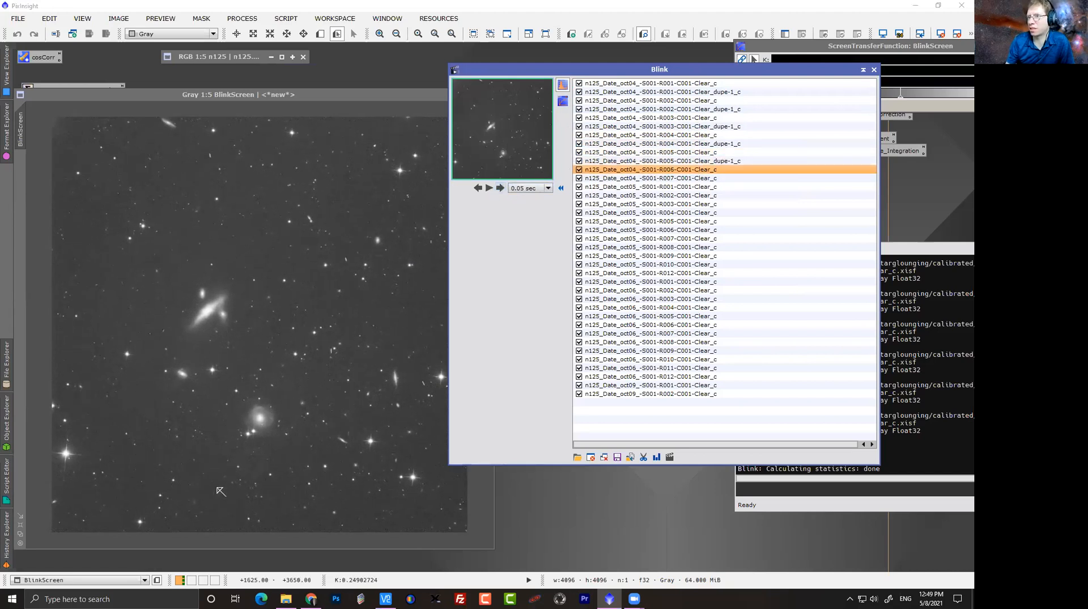
left_click(501, 190)
Examine the calibrated oct05 Clear frames from R001 through R012 in Blink, checking image quality and framing shifts.
left_click(501, 188)
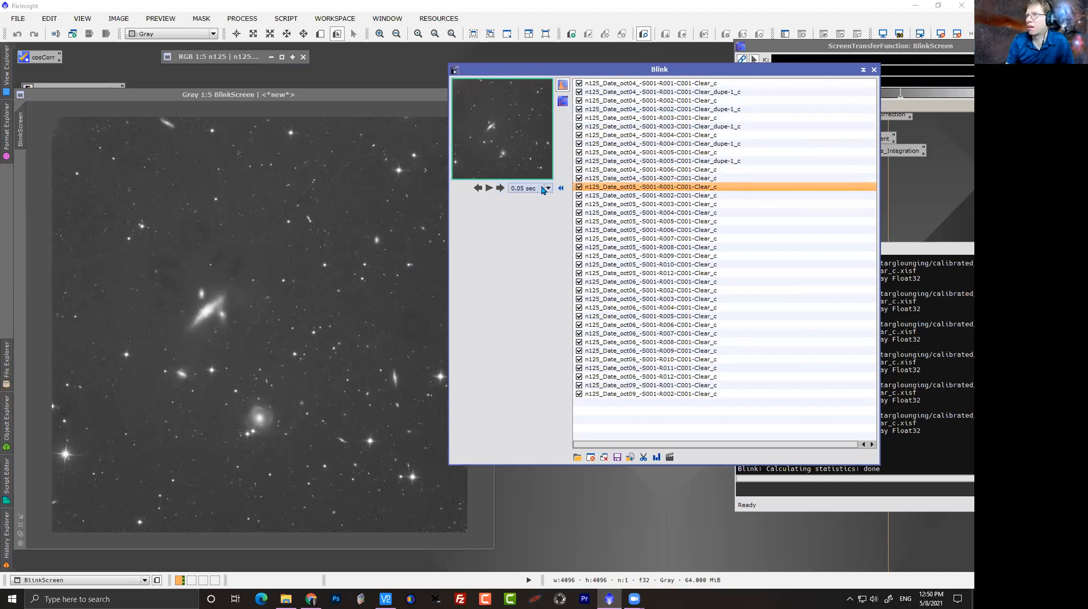
left_click(501, 188)
left_click(500, 188)
left_click(500, 188)
left_click(500, 188)
left_click(500, 189)
left_click(501, 188)
left_click(500, 188)
left_click(500, 188)
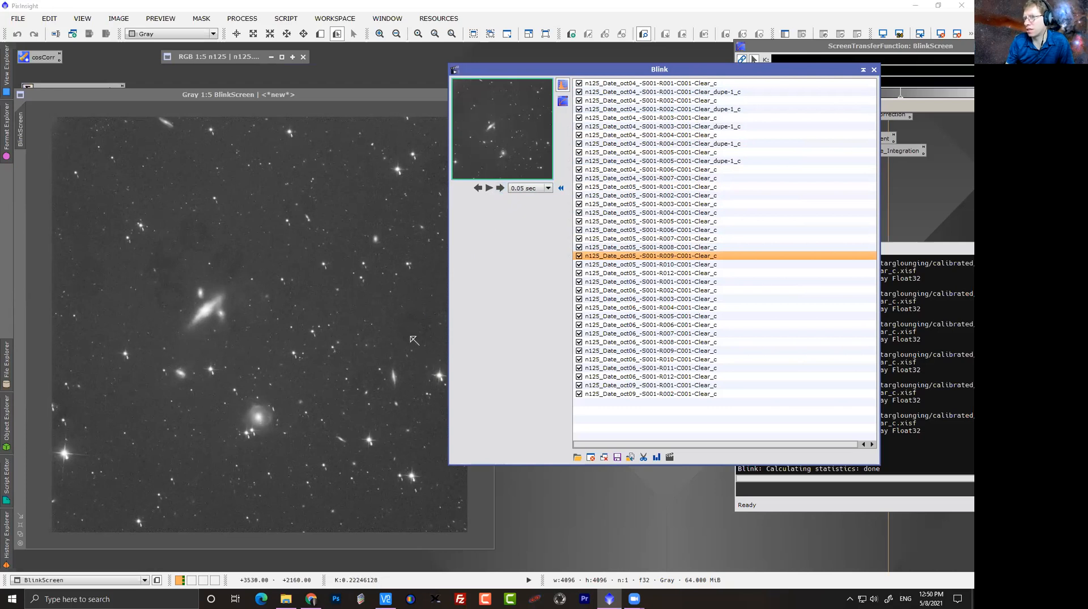
left_click(500, 188)
left_click(500, 188)
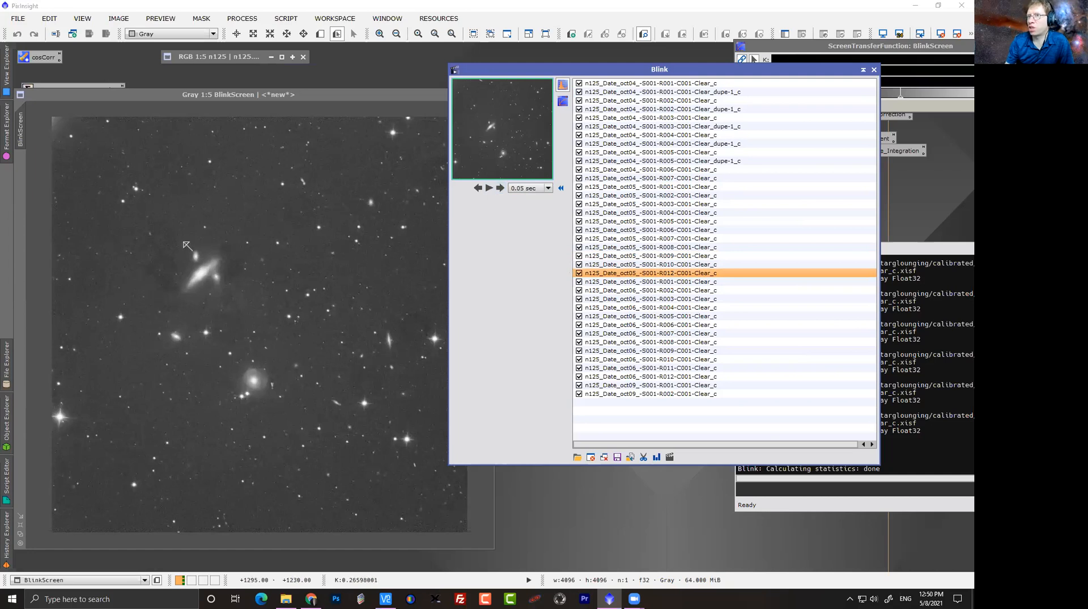
Examine the calibrated oct06 Clear frames from R001 through R012 in Blink, checking background uniformity and image quality.
left_click(499, 188)
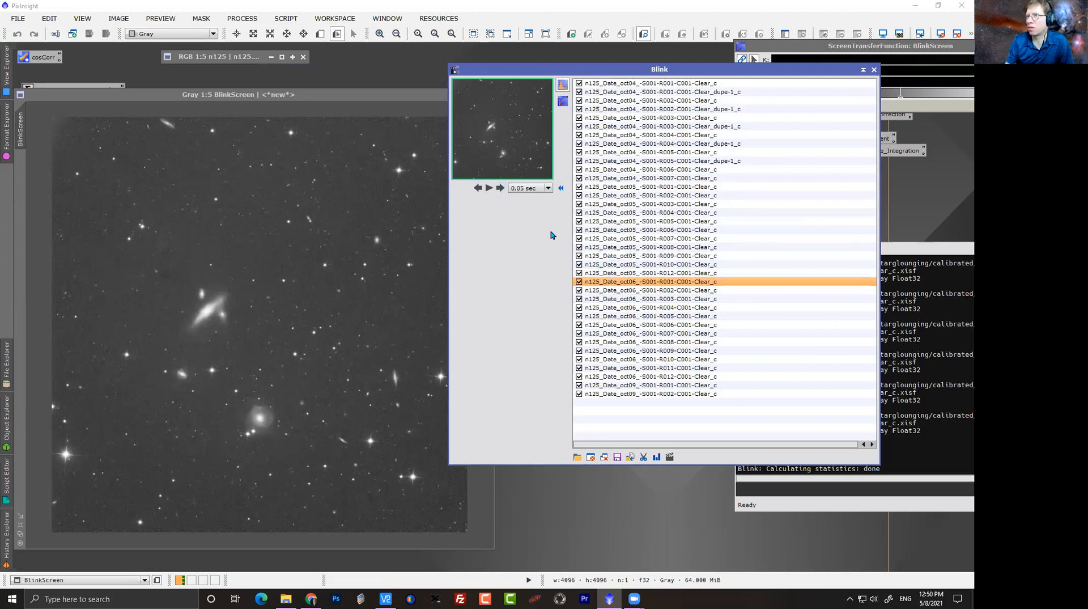
left_click(500, 188)
left_click(500, 188)
left_click(500, 188)
left_click(499, 188)
left_click(500, 188)
left_click(499, 189)
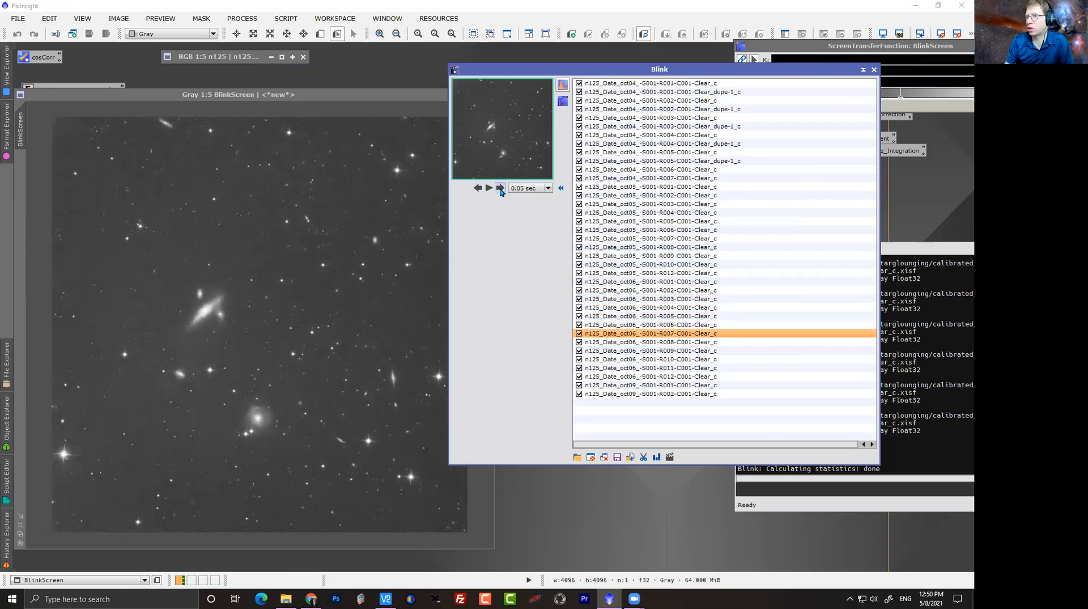
left_click(499, 188)
left_click(499, 188)
left_click(500, 188)
left_click(500, 188)
left_click(500, 188)
Compare the two oct09 frames with the first oct04 frame for flat-field artefacts, moving the Blink dialog clear of the image.
left_click(500, 188)
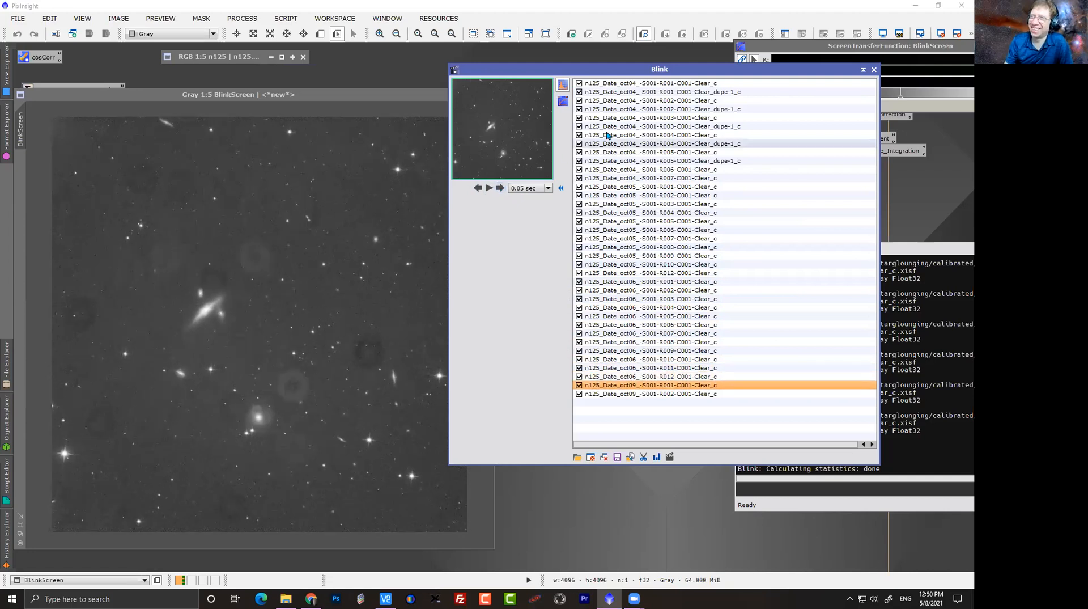
left_click_drag(641, 64, 693, 52)
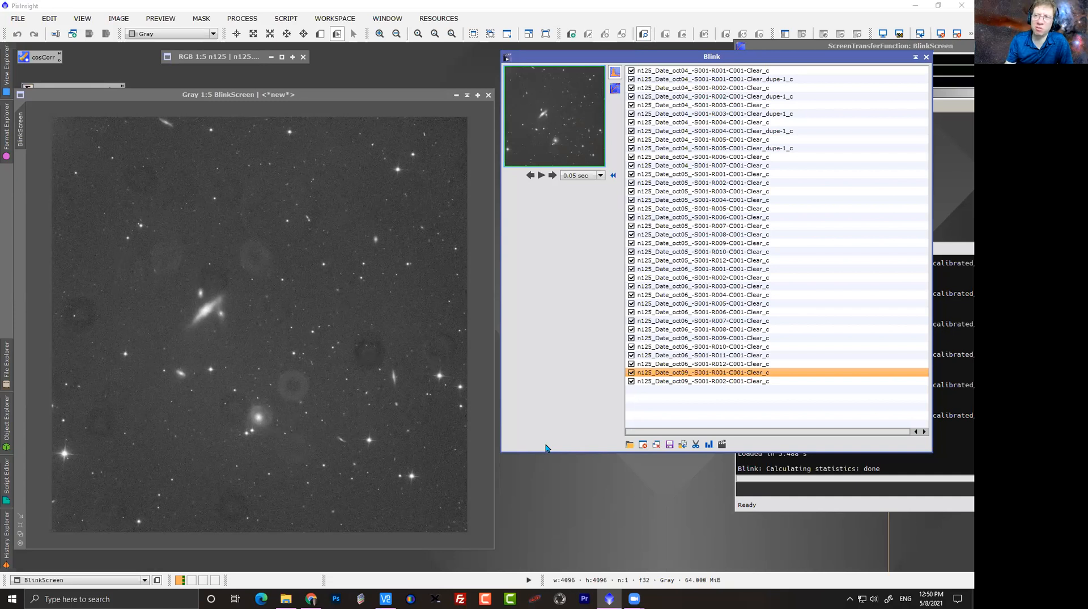
left_click(552, 176)
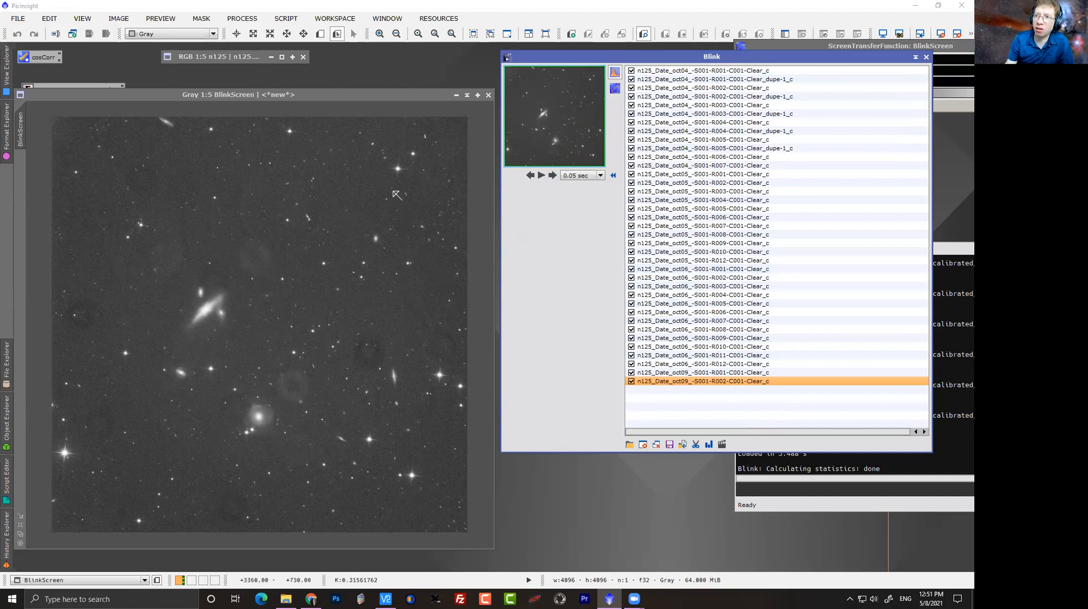
left_click(720, 372)
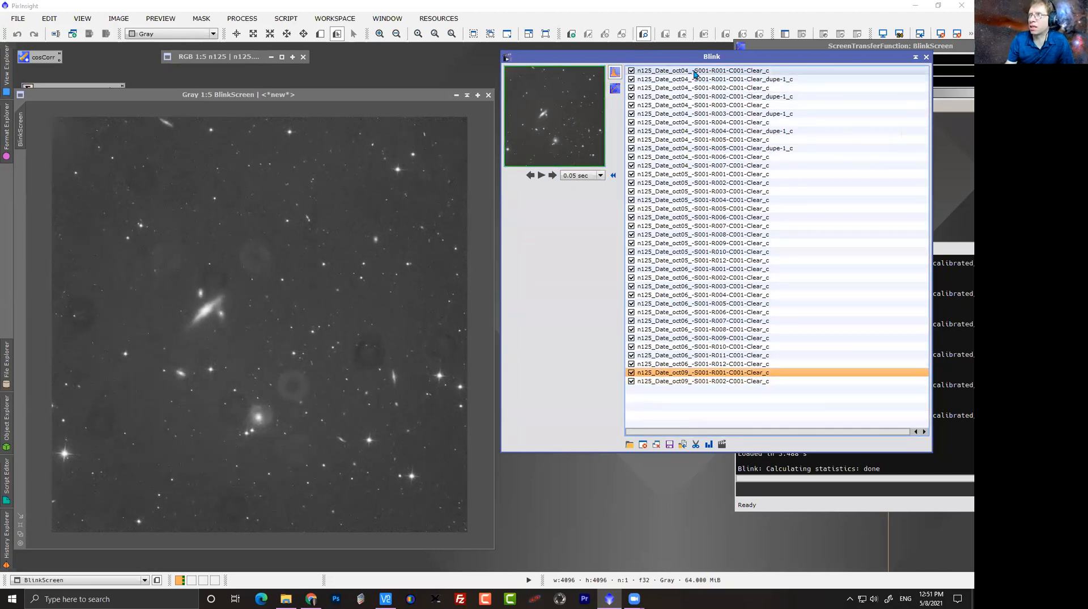
left_click(695, 73)
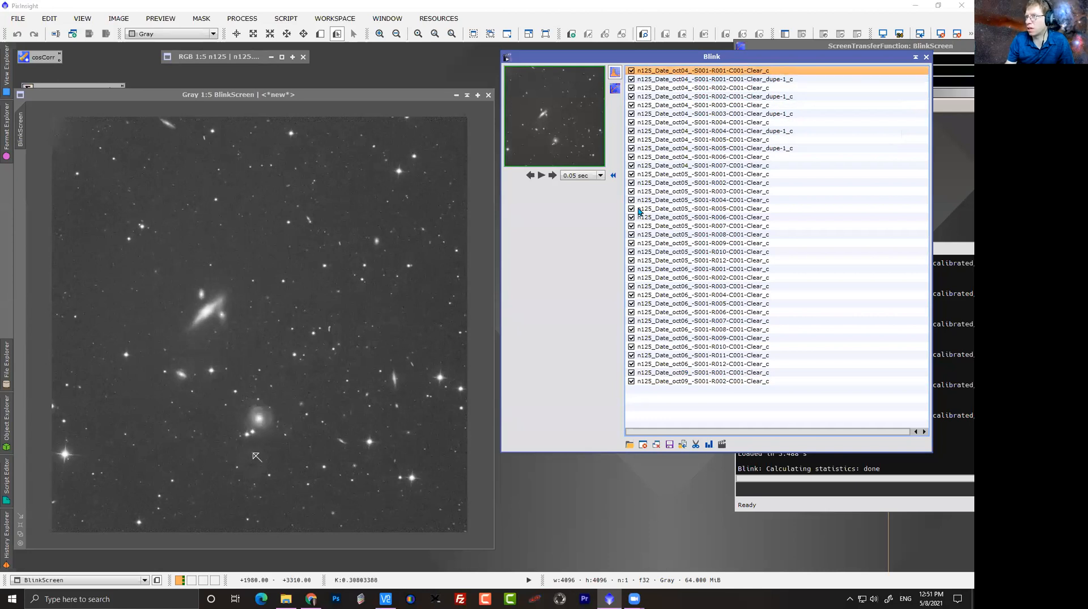
Remove the oct04 R002-C001 frame from Blink and close all the remaining Blink images.
left_click(718, 88)
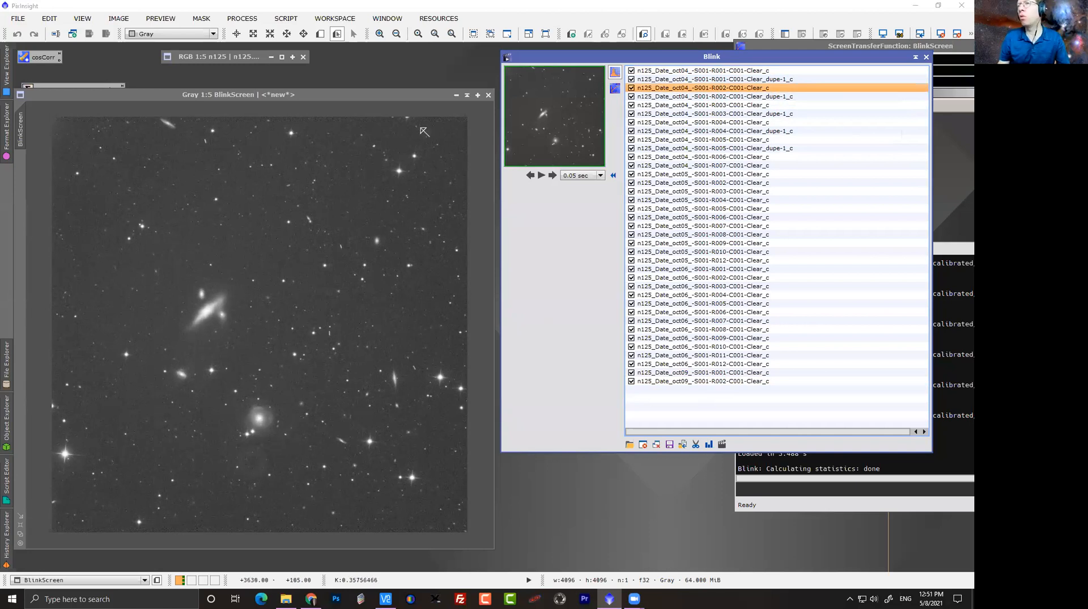
left_click(643, 444)
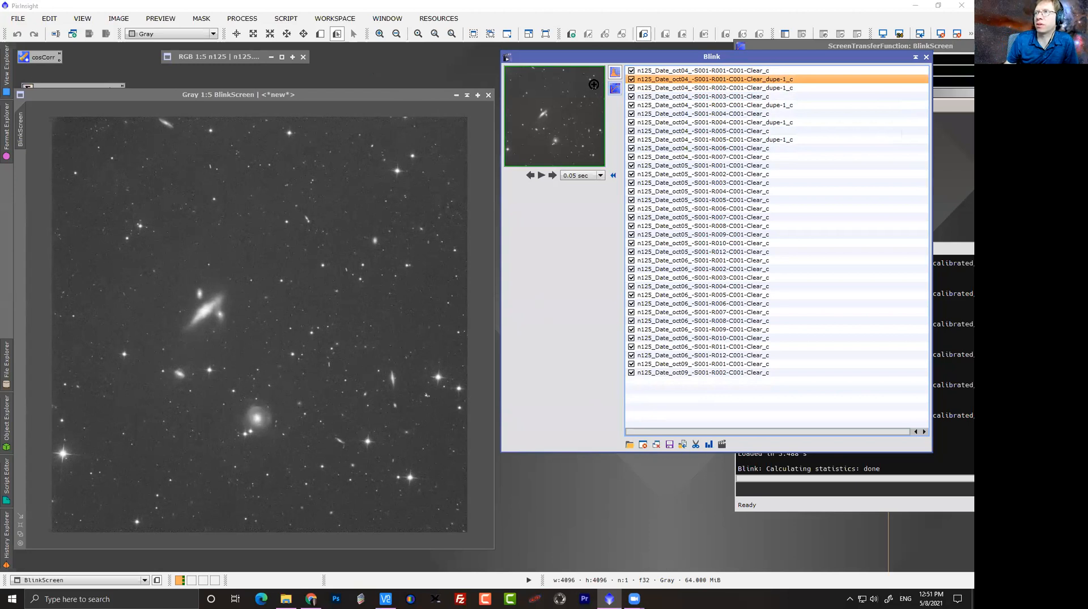
left_click(656, 445)
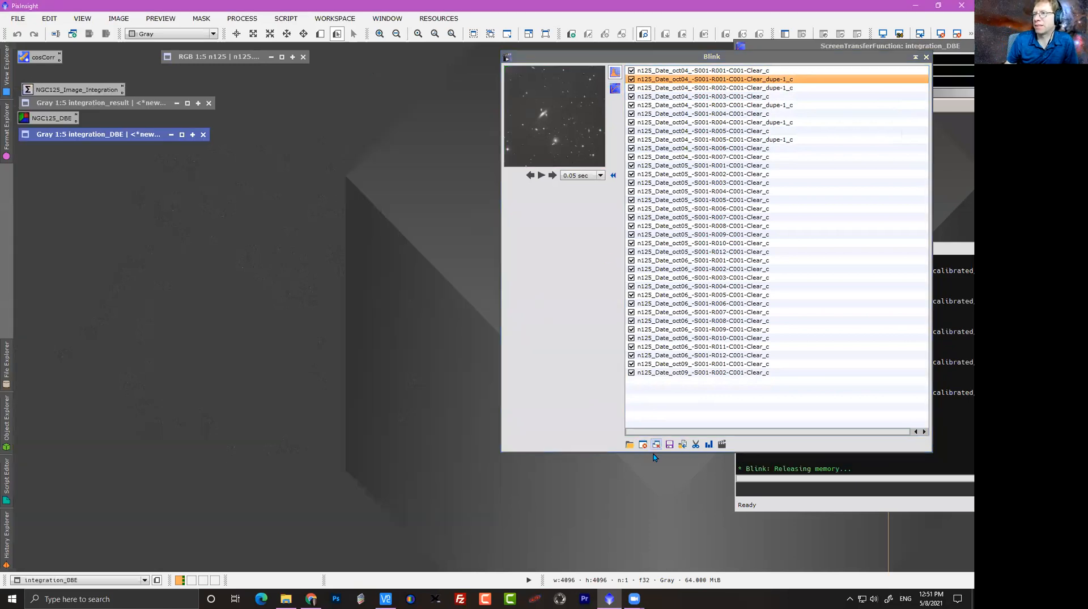
Open StarAlignment and set n125_Date_oct04_-S001-R001-C001-Clear_c.xisf as a file-based reference image.
left_click(243, 19)
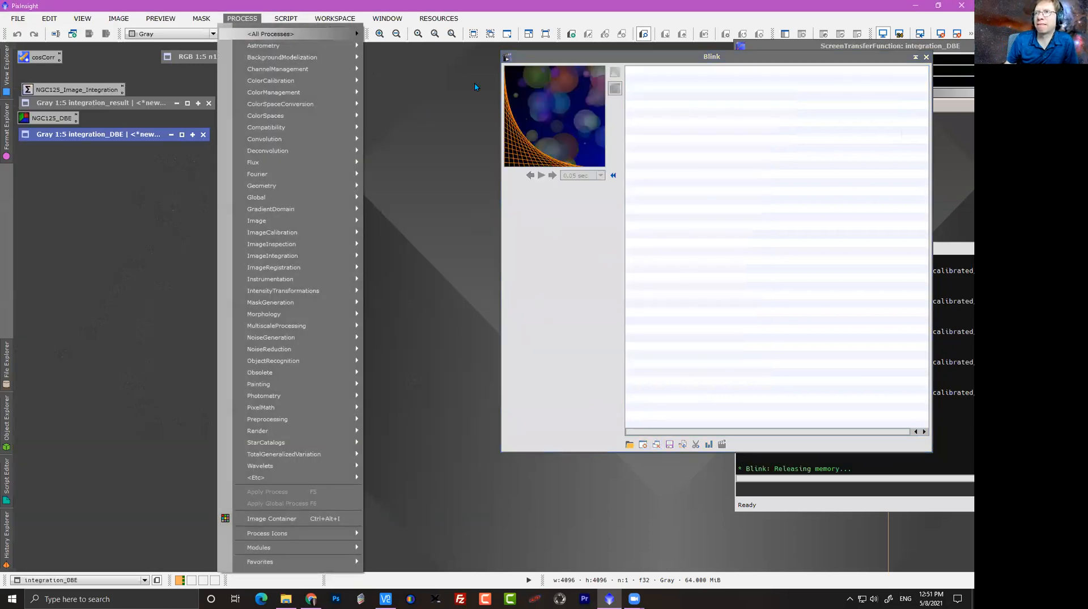
mouse_move(250, 33)
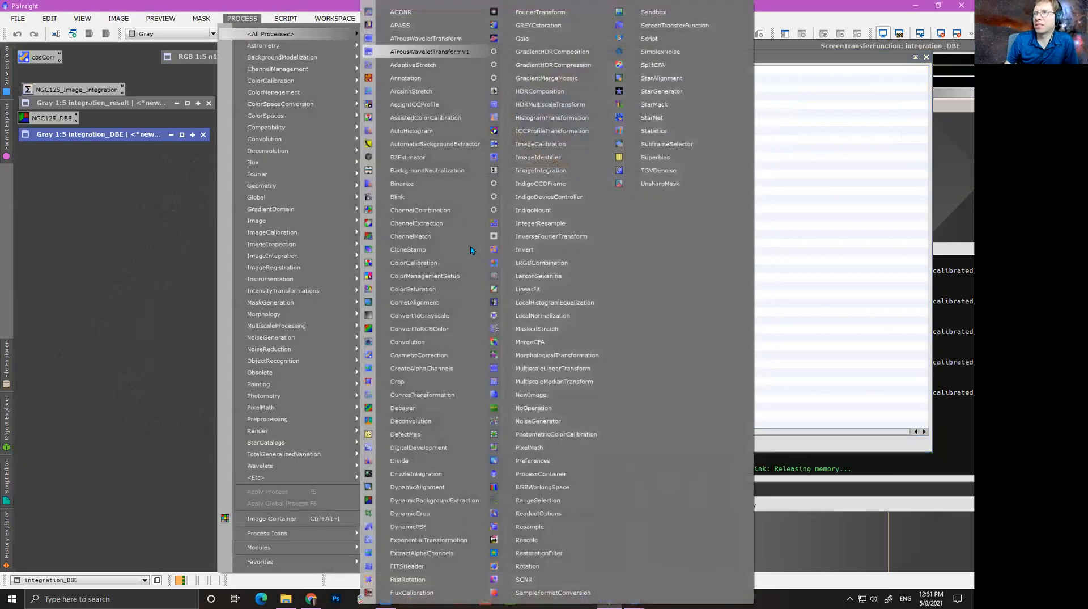
left_click(652, 79)
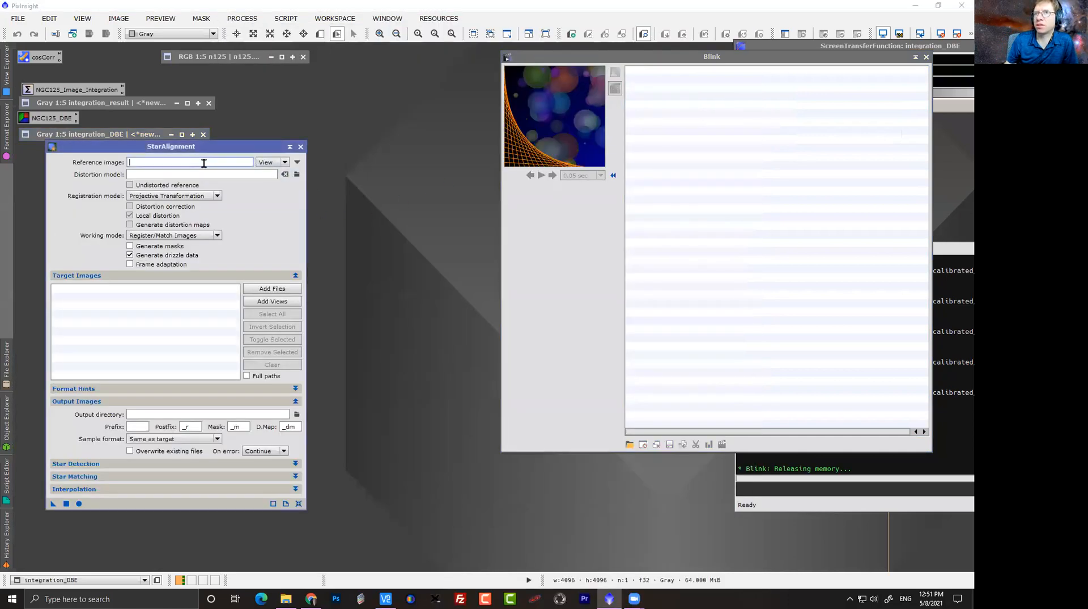
left_click(273, 162)
left_click(283, 176)
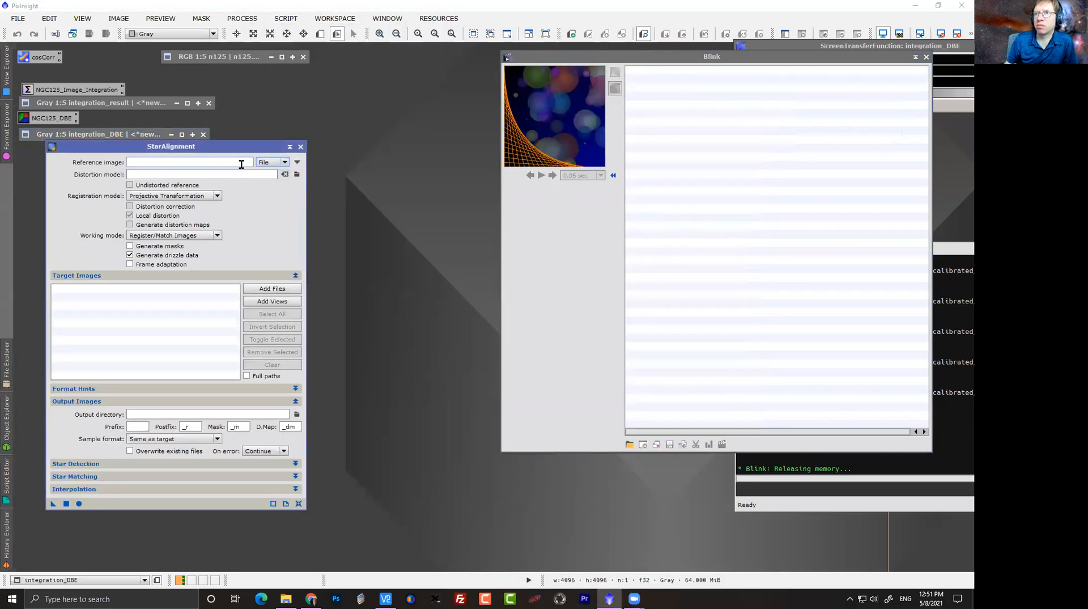
left_click(298, 163)
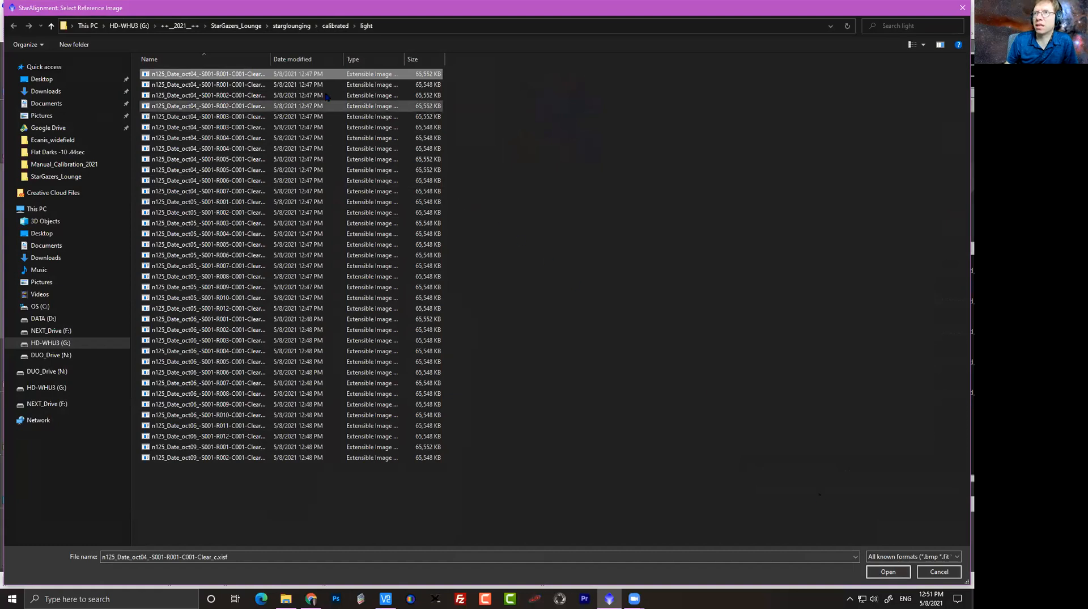
double_click(270, 59)
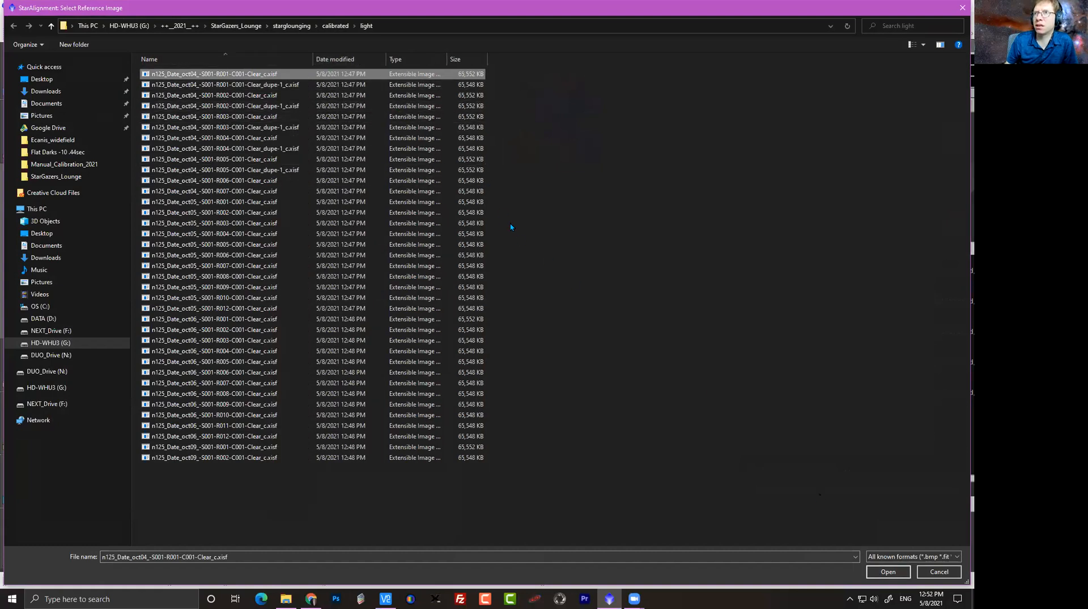
left_click(899, 575)
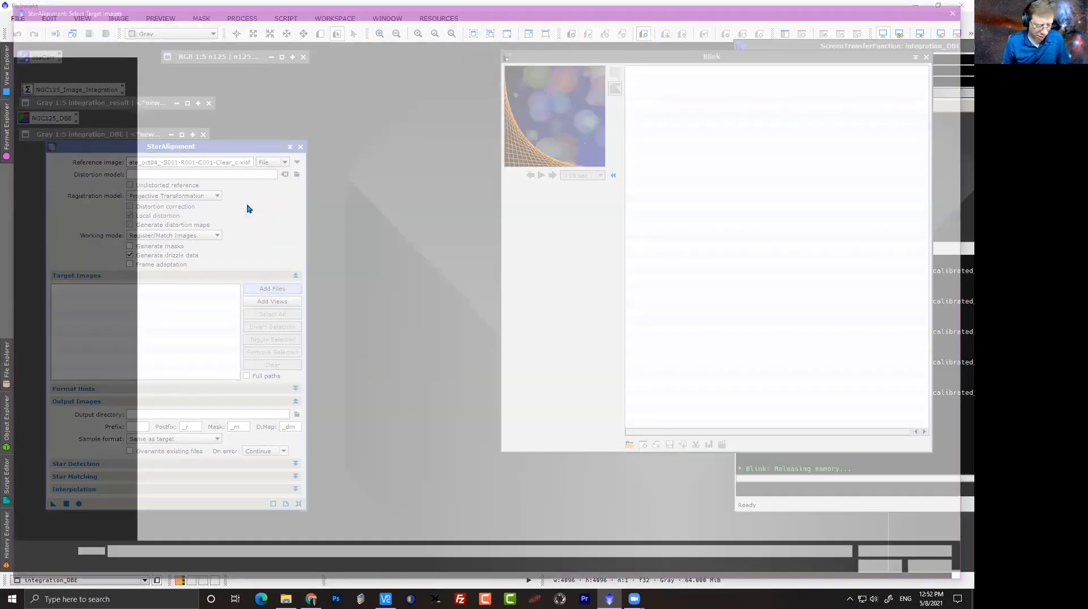
Add all calibrated n125 light frames from calibrated/light as StarAlignment target images.
left_click(247, 204)
key("ctrl+a")
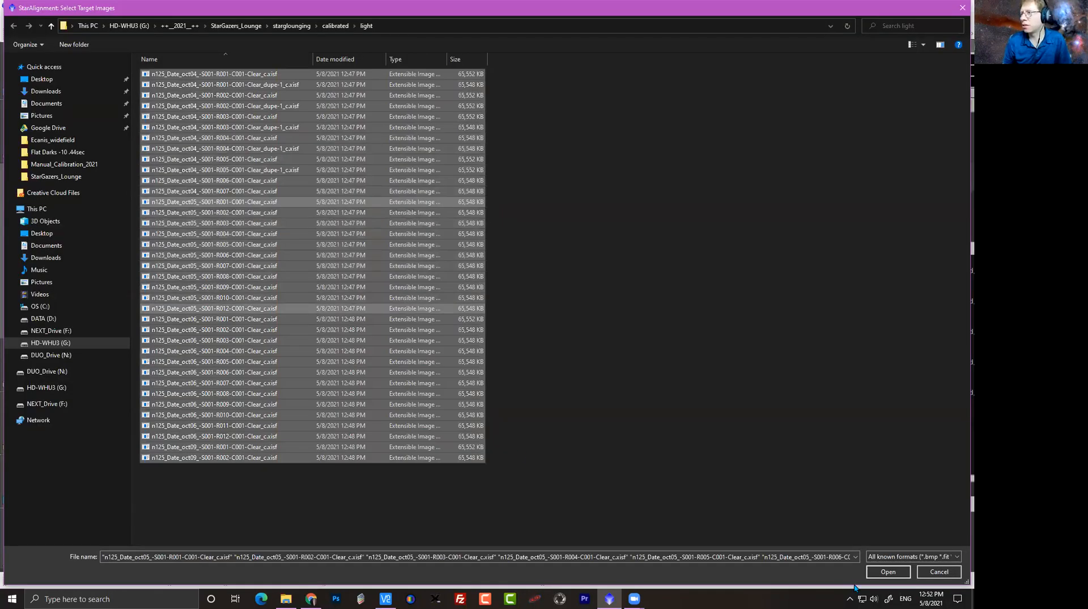
left_click(886, 571)
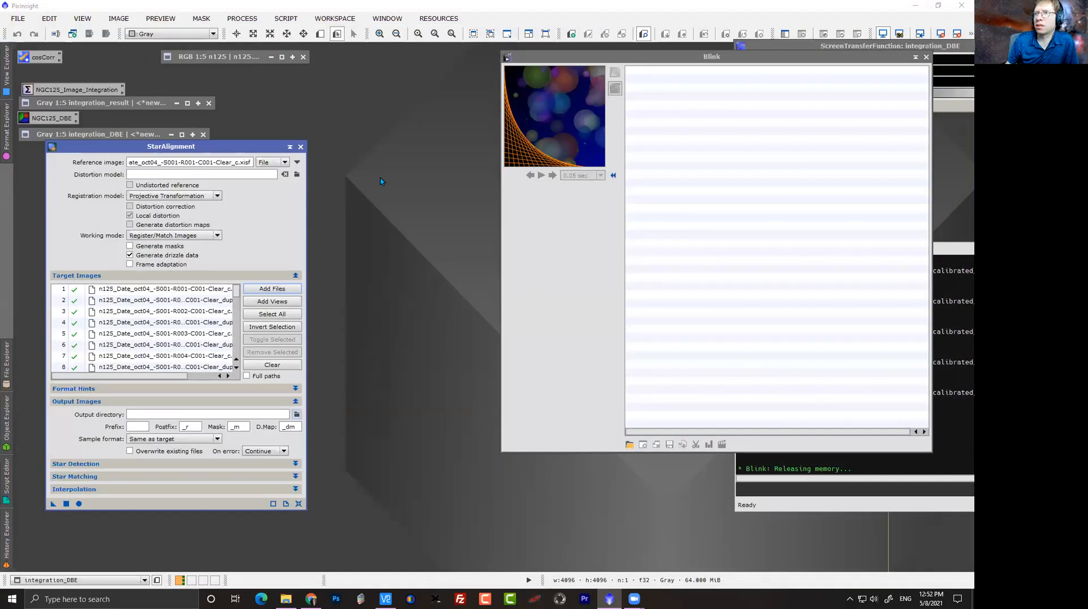
Create a folder named registered inside calibrated/light and set it as the StarAlignment output directory.
left_click(296, 415)
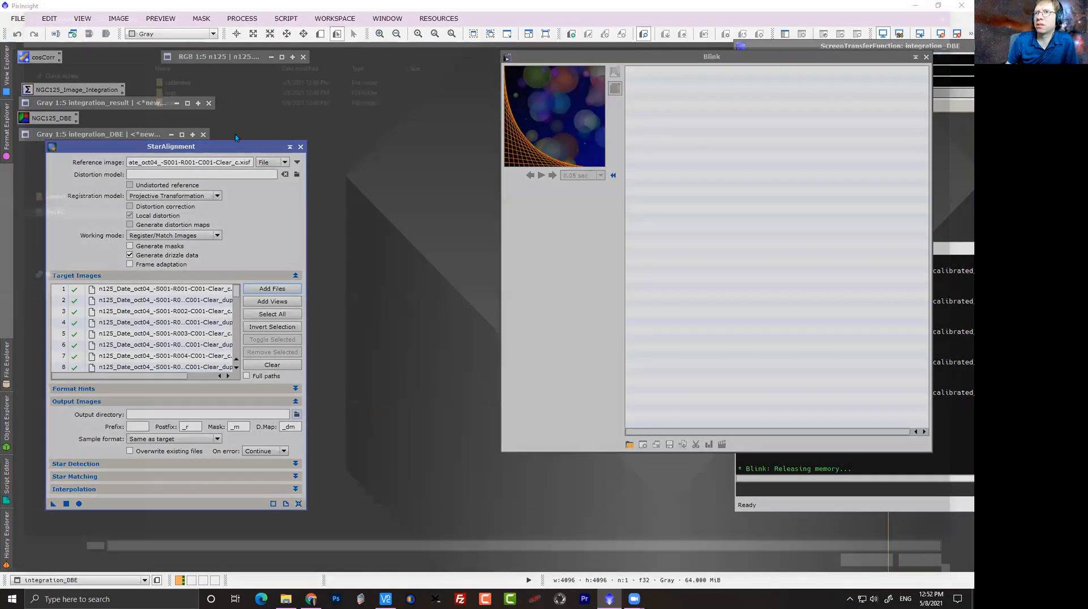
double_click(157, 74)
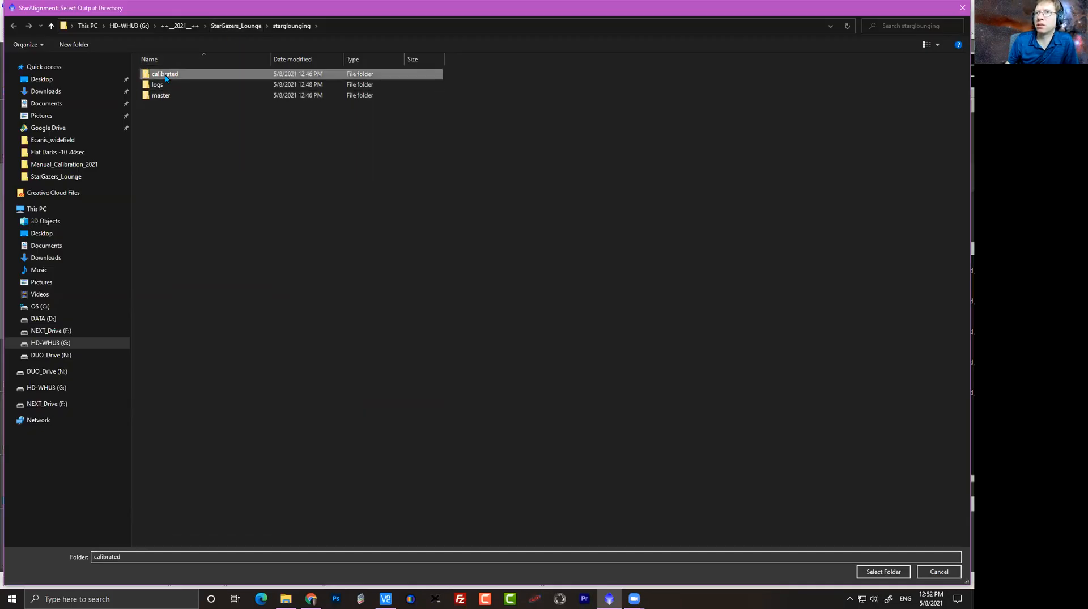
double_click(158, 84)
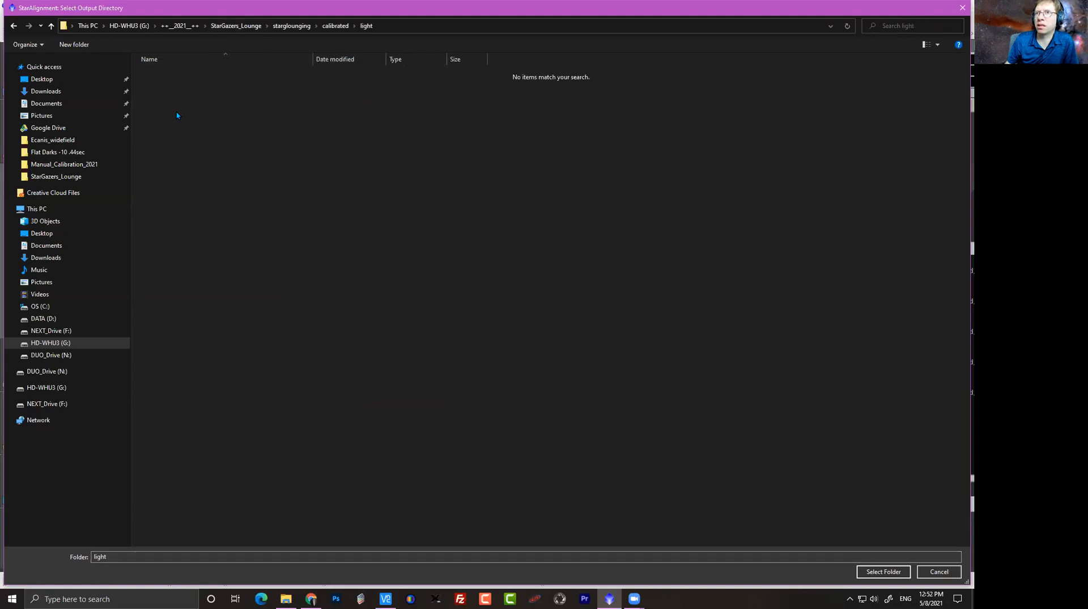
right_click(225, 194)
mouse_move(283, 302)
left_click(346, 301)
type("registered")
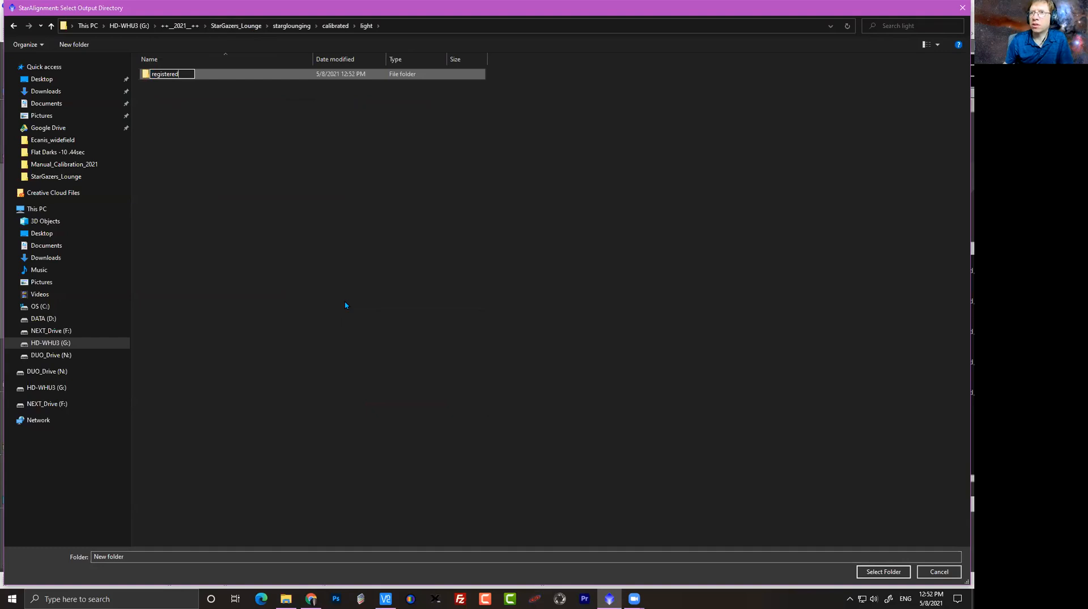
key("Return")
key("Return")
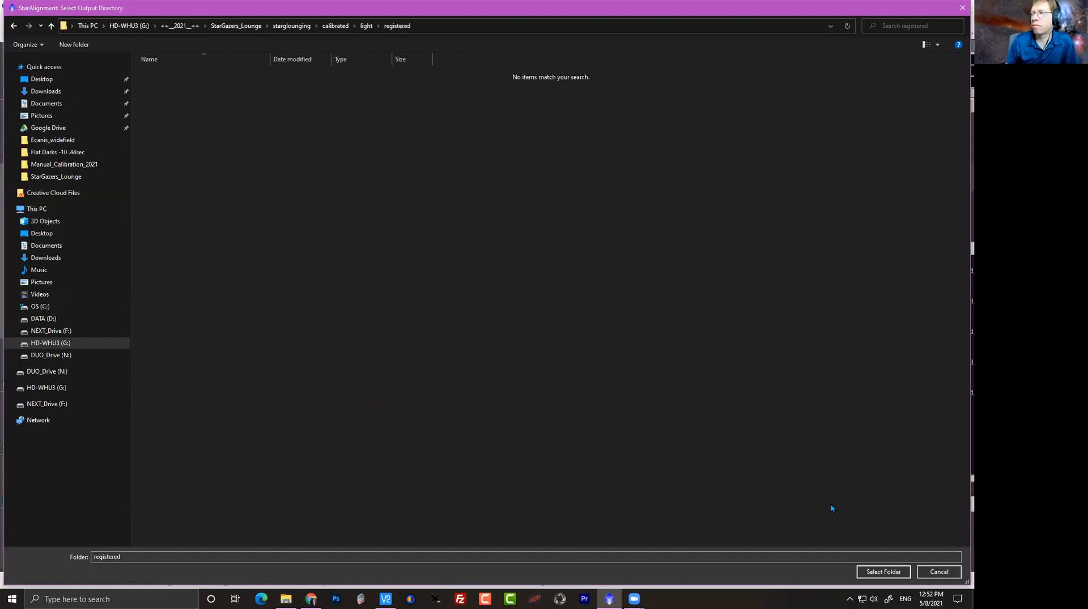
left_click(880, 570)
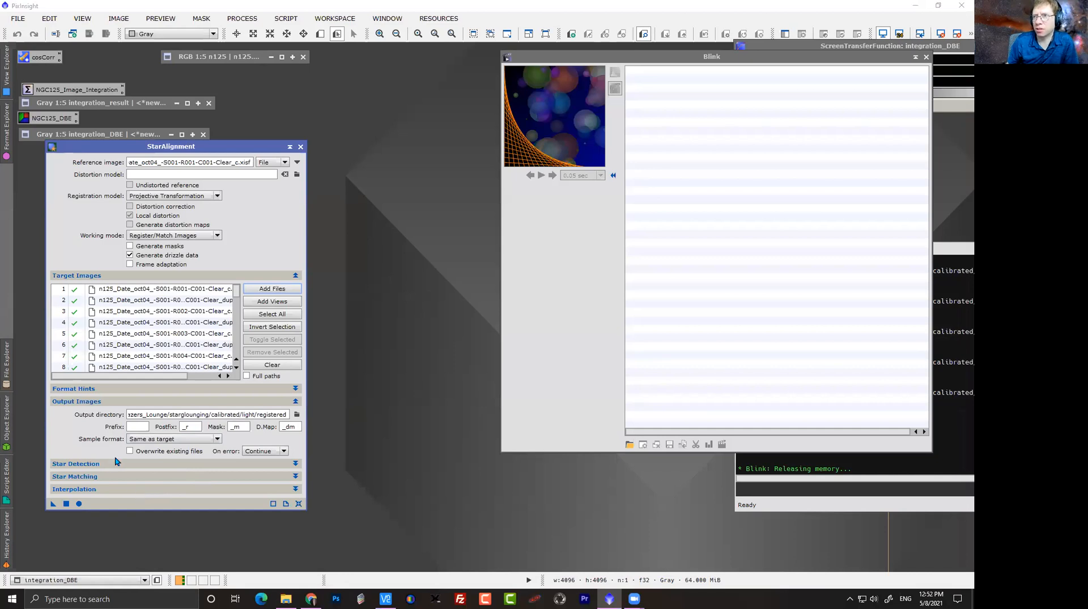
Register all target frames with StarAlignment without generating drizzle data, then close its dialog and move Blink aside.
left_click(130, 255)
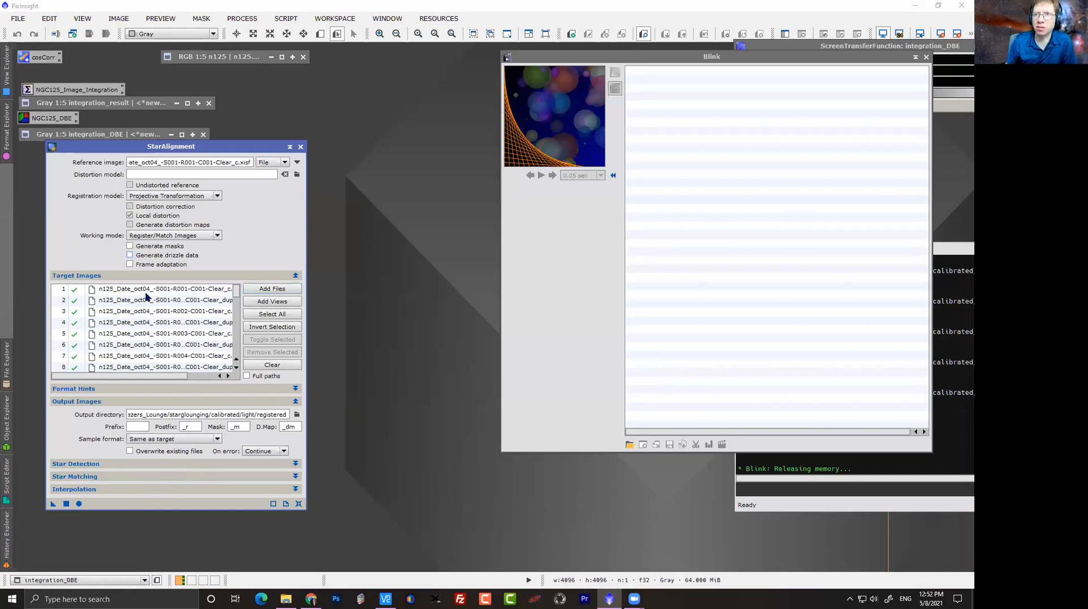
left_click(79, 504)
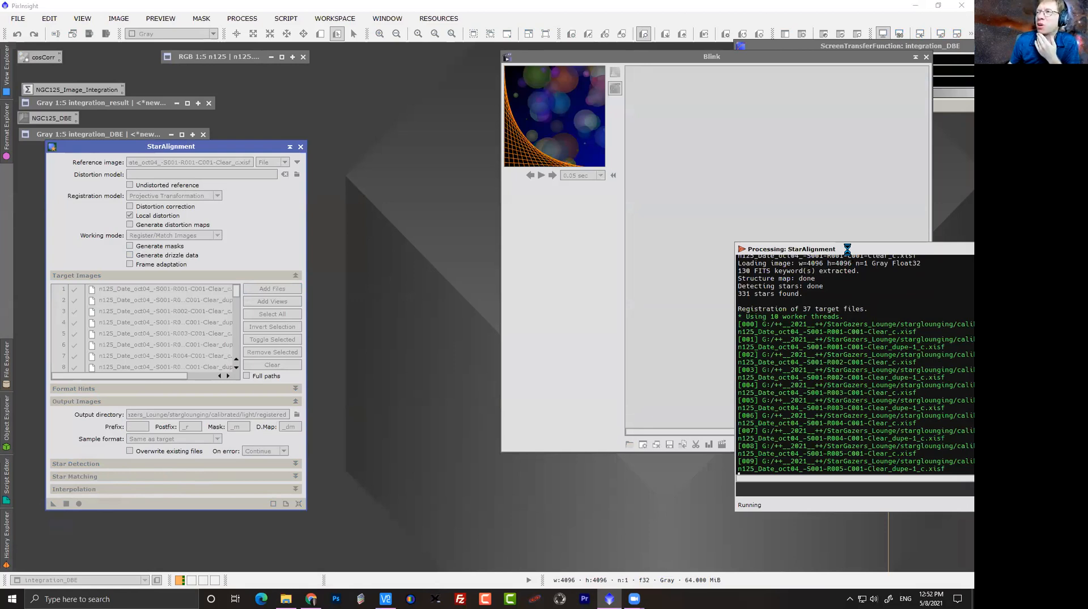
left_click_drag(846, 248, 707, 207)
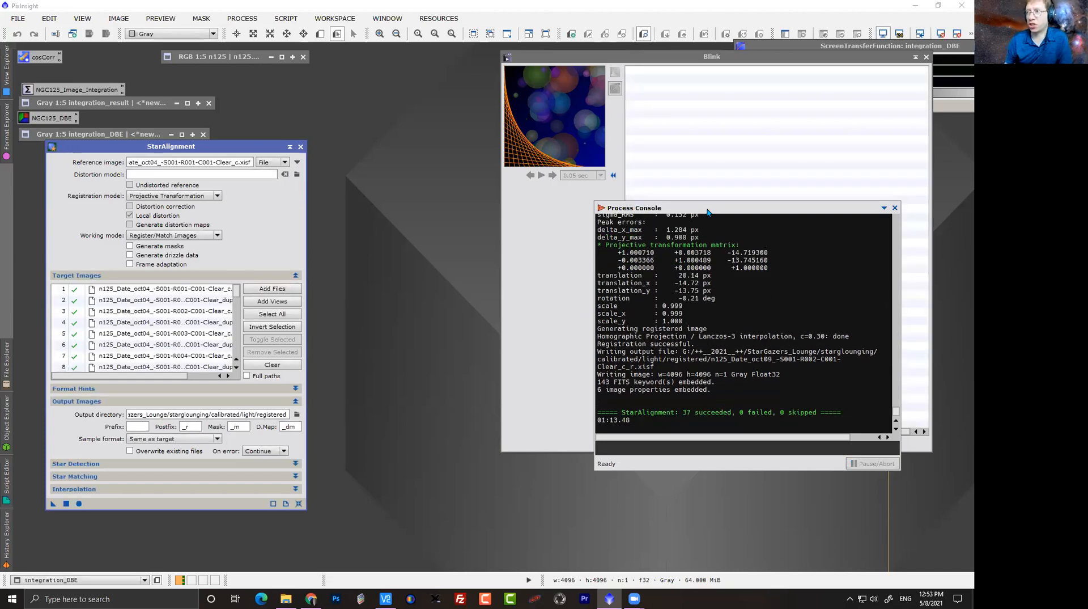
left_click(301, 147)
left_click_drag(525, 62, 571, 60)
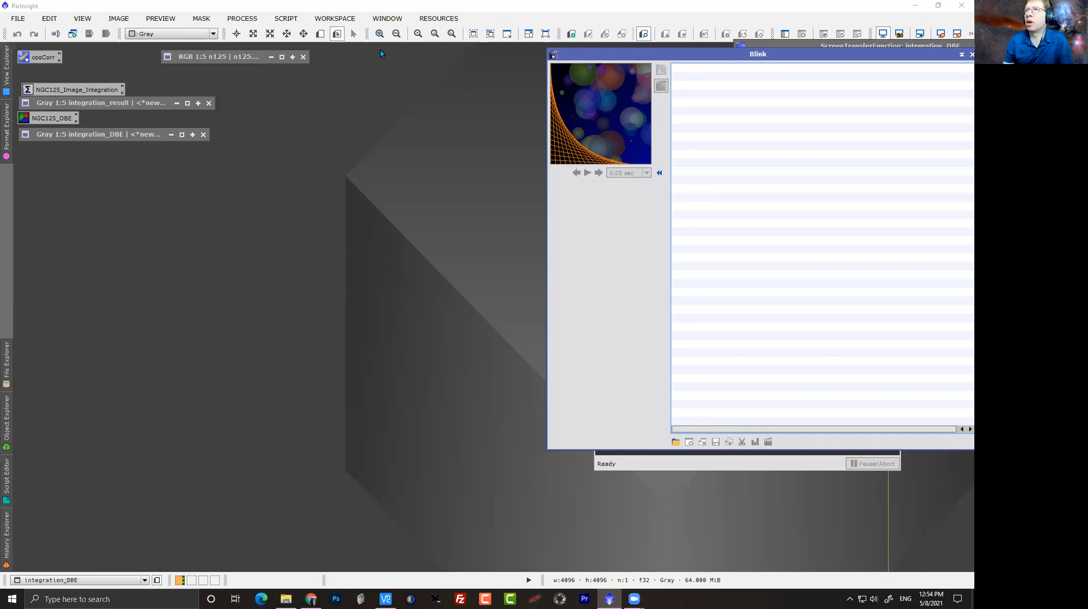
left_click(286, 18)
mouse_move(310, 36)
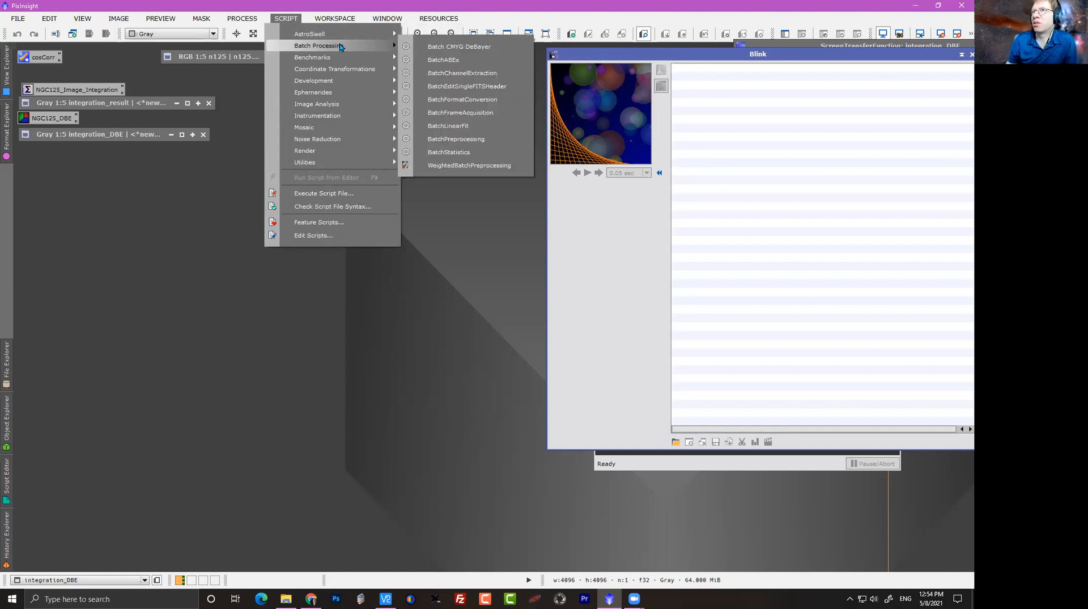
mouse_move(285, 19)
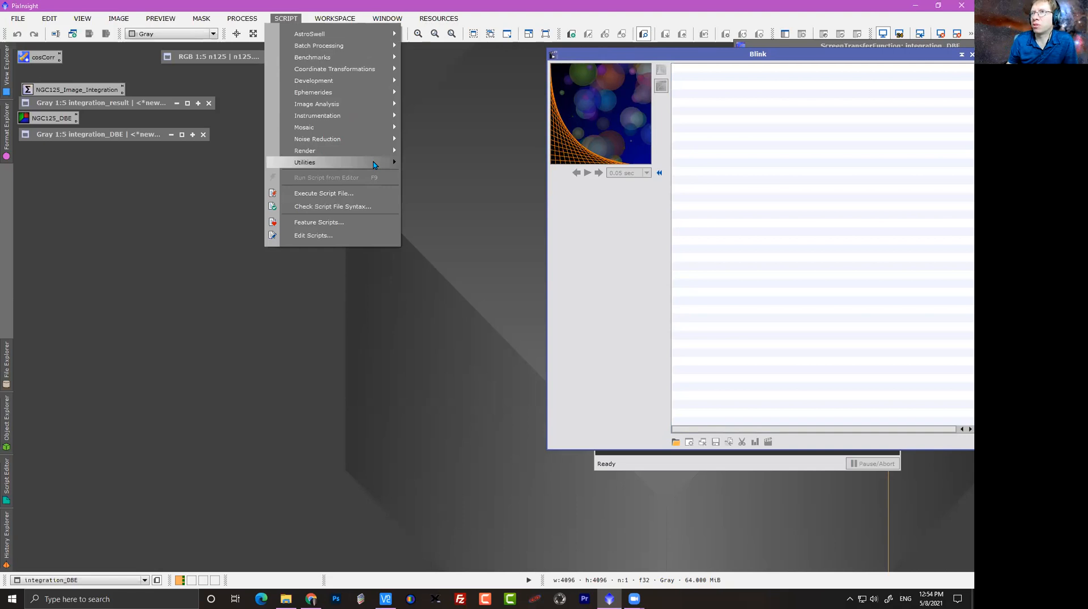
mouse_move(369, 162)
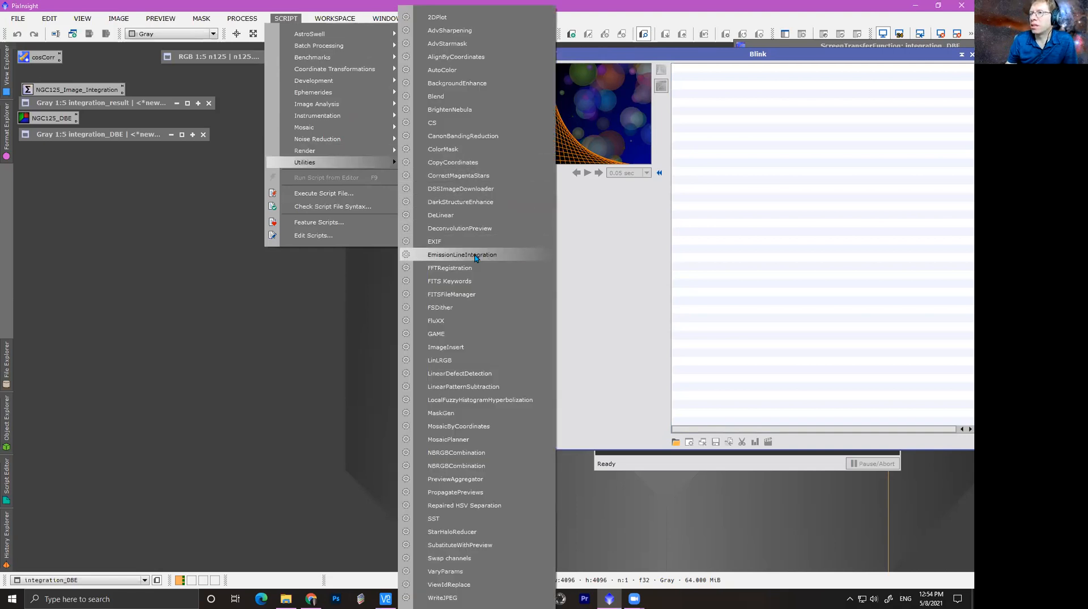
left_click(473, 334)
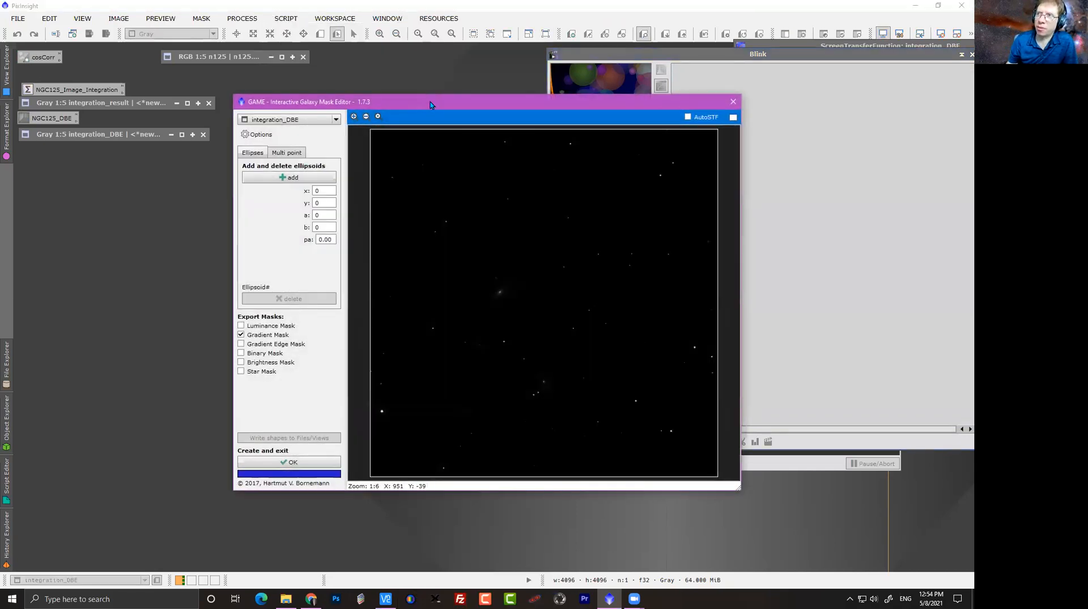
left_click_drag(427, 103, 381, 67)
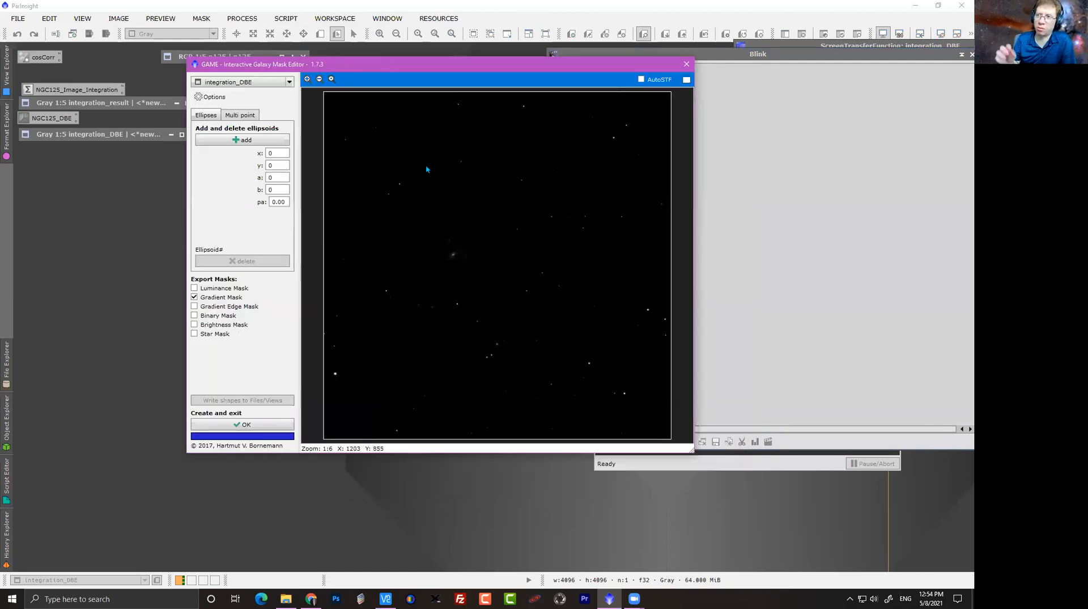
left_click(641, 79)
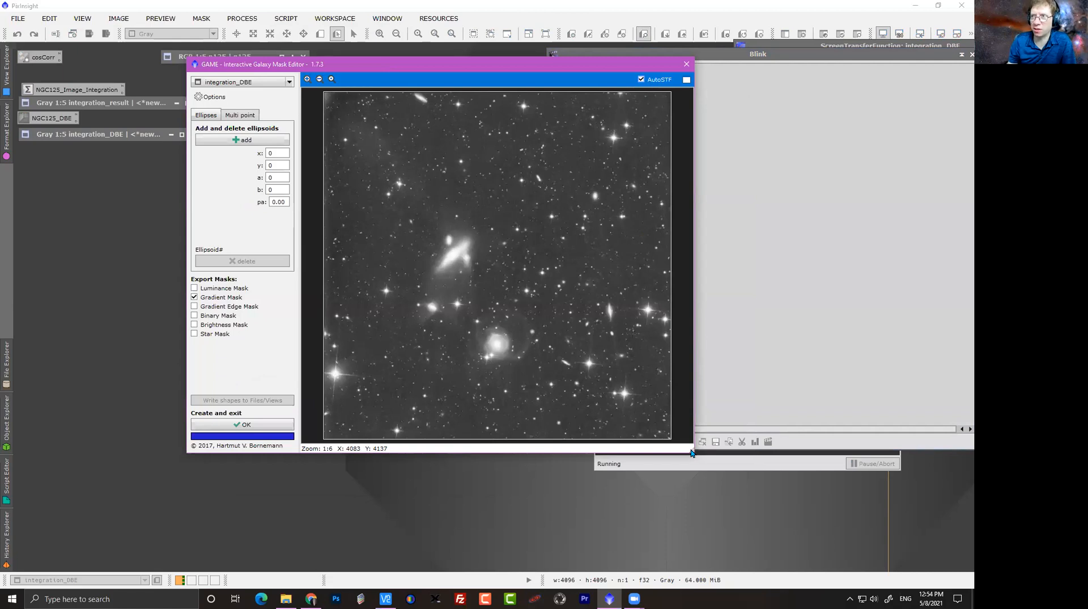
left_click_drag(691, 451, 807, 526)
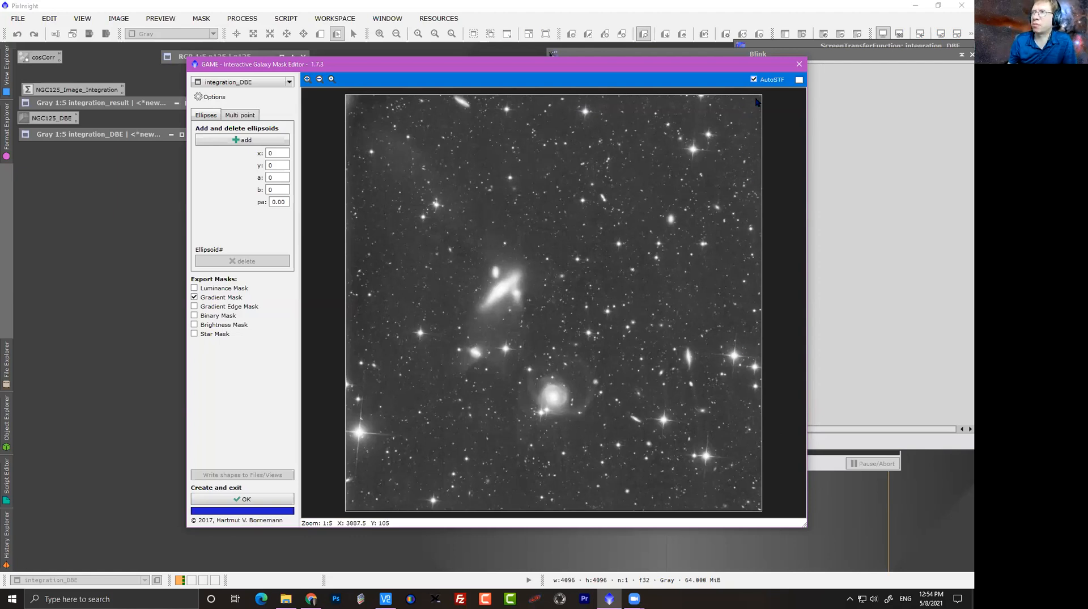
left_click(799, 63)
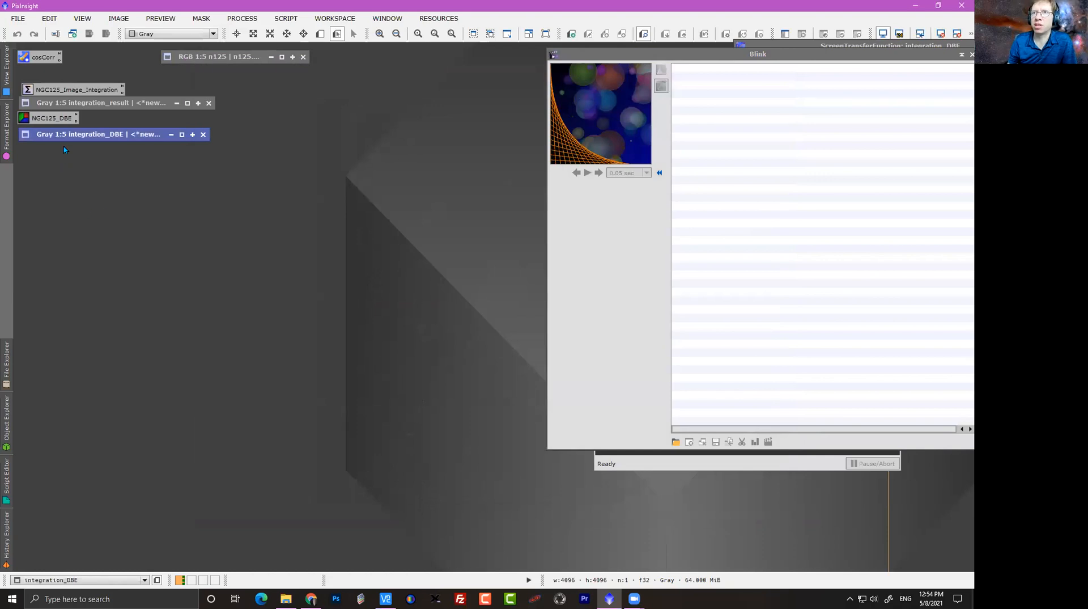
Open the registered frame n125_Date_oct04_-S001-R001-C001-Clear_c_r.xisf from starglounging/calibrated/light/registered.
double_click(142, 190)
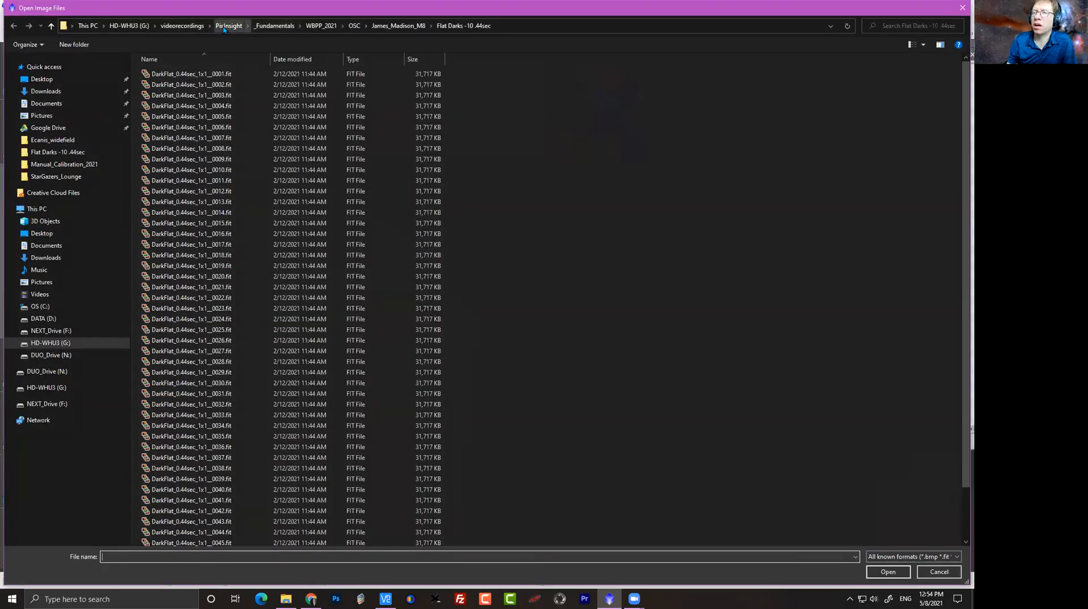
left_click(223, 27)
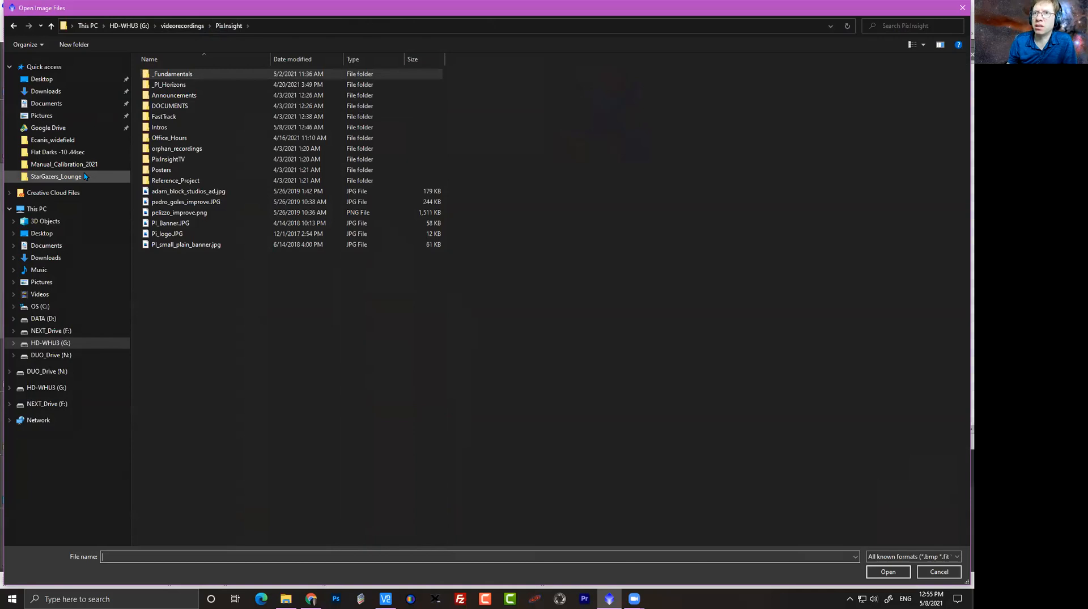
left_click(57, 176)
double_click(189, 144)
double_click(177, 76)
double_click(154, 85)
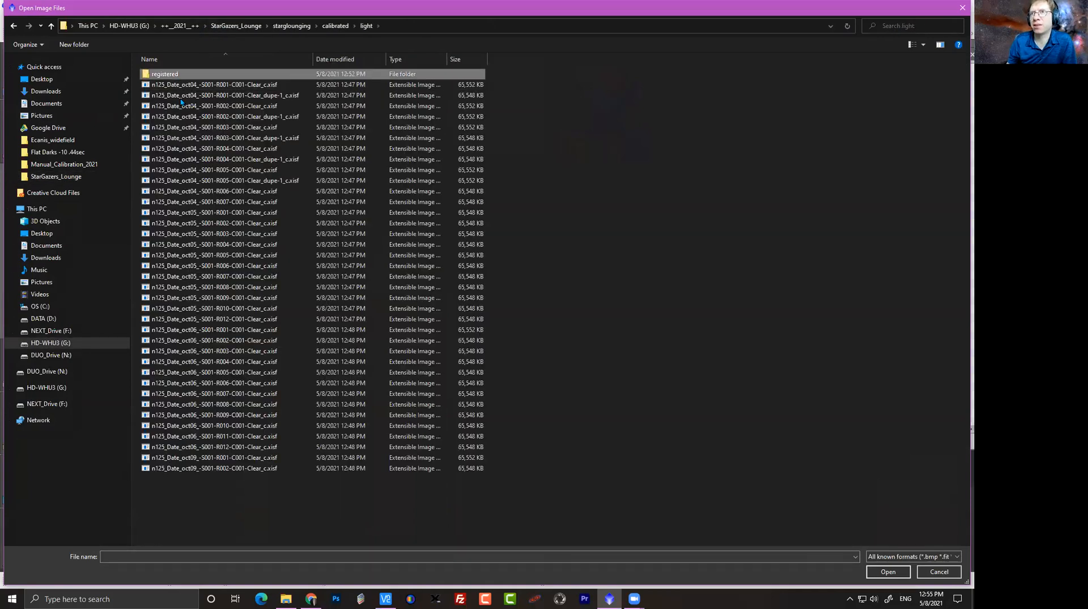
double_click(226, 75)
left_click_drag(270, 55, 331, 56)
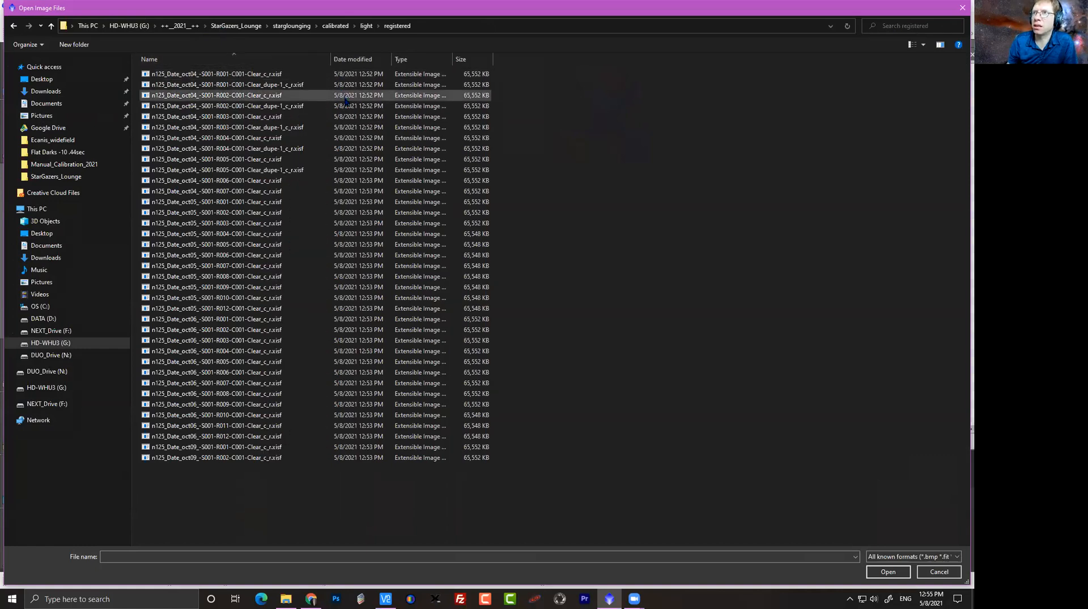
double_click(272, 73)
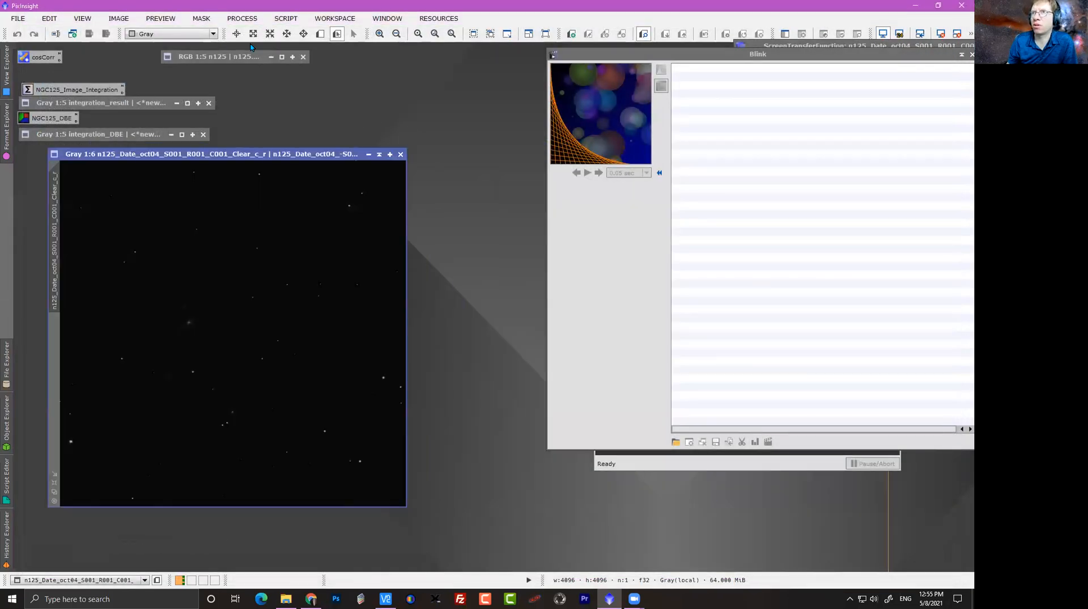
Launch the GAME script on the registered oct04 R001 frame and enable the AutoSTF preview.
left_click(286, 18)
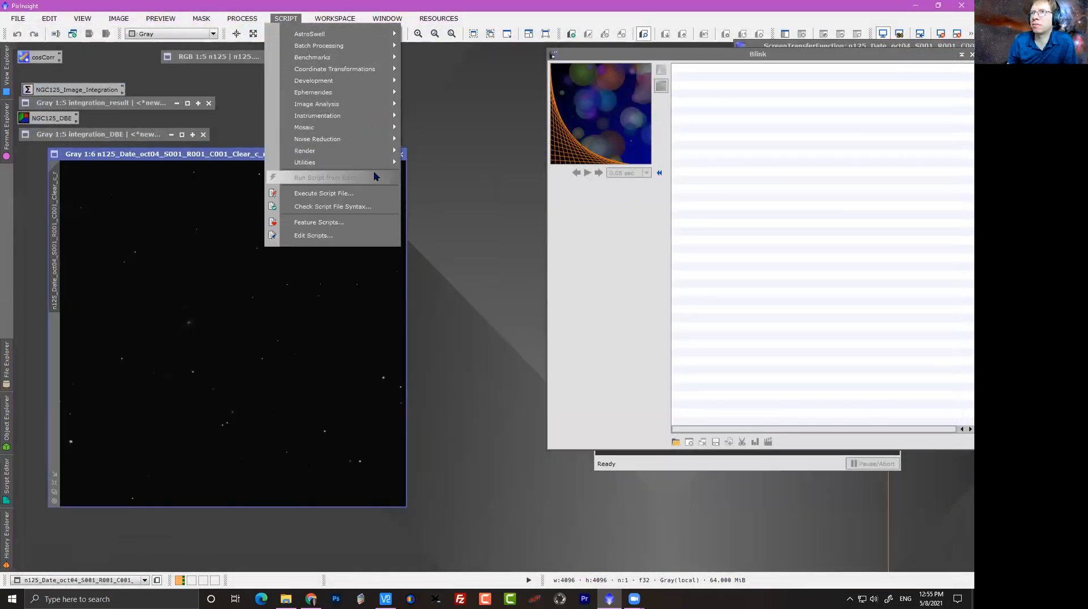
mouse_move(380, 163)
left_click(462, 333)
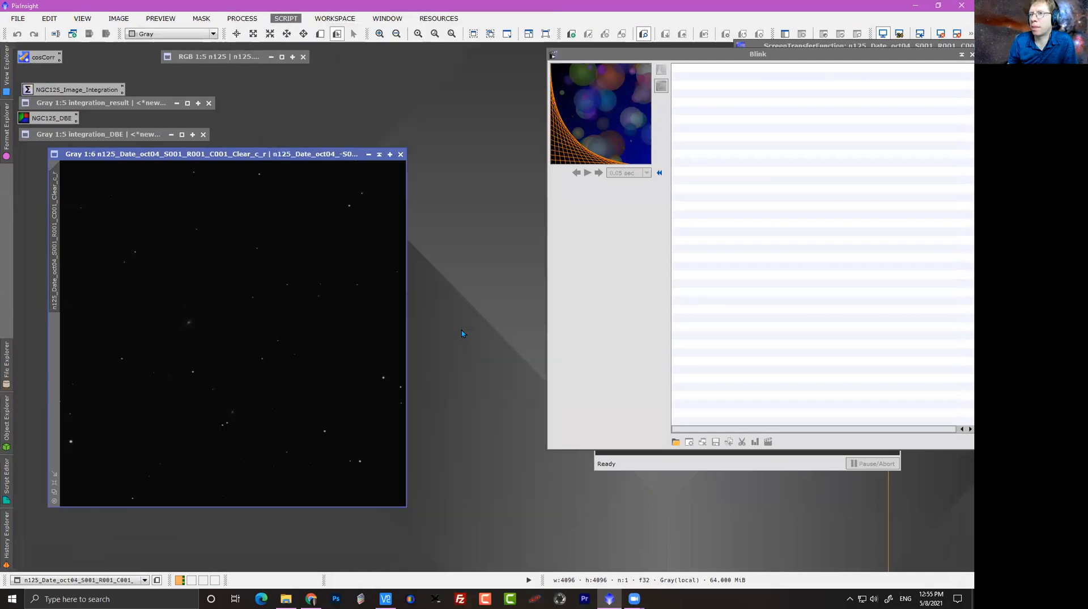
left_click(686, 117)
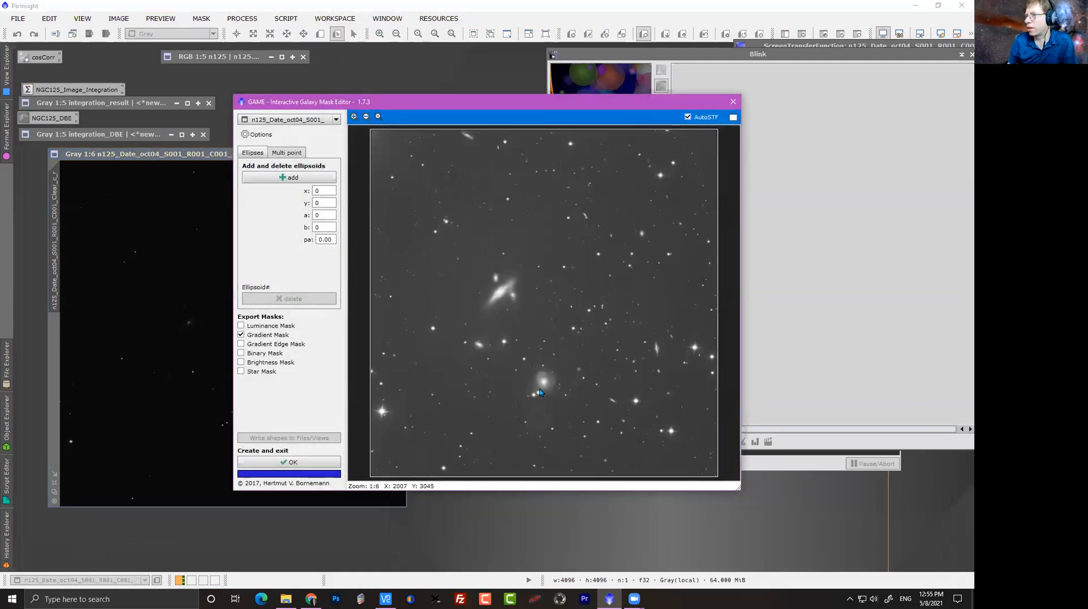
Add an ellipse below the lower spiral galaxy, centred at about x 2001, y 3435, with semi-axes about 223 and 242.
left_click(290, 177)
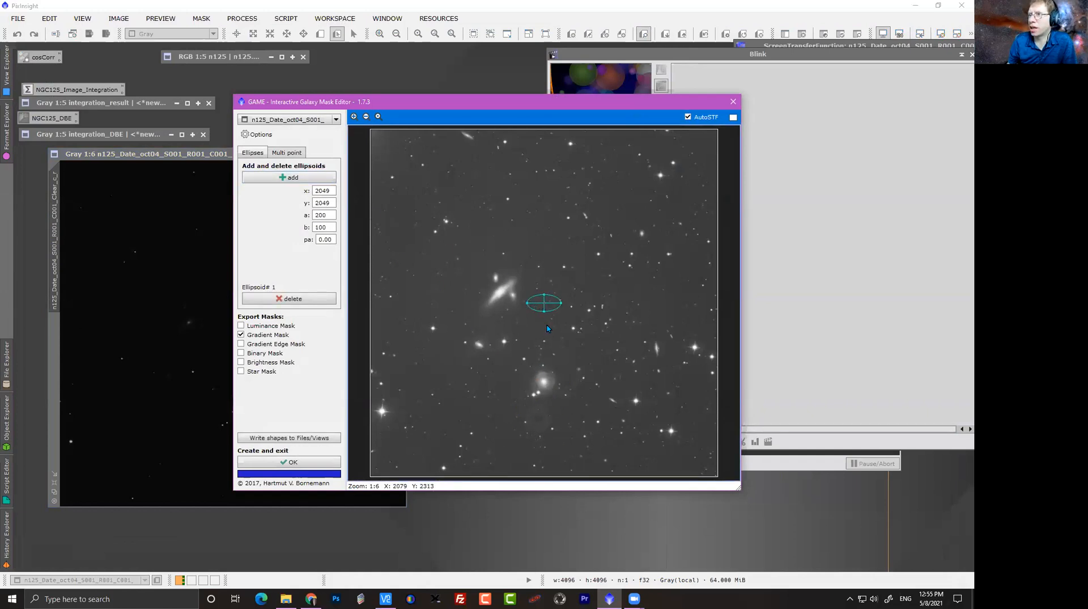
left_click_drag(544, 304, 539, 394)
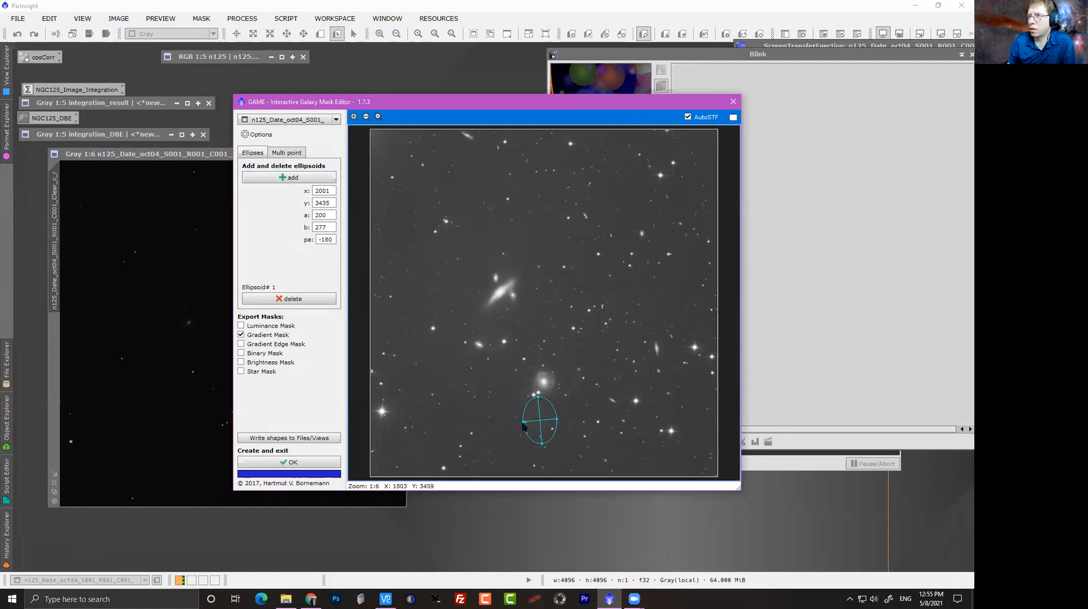
left_click_drag(523, 422, 539, 401)
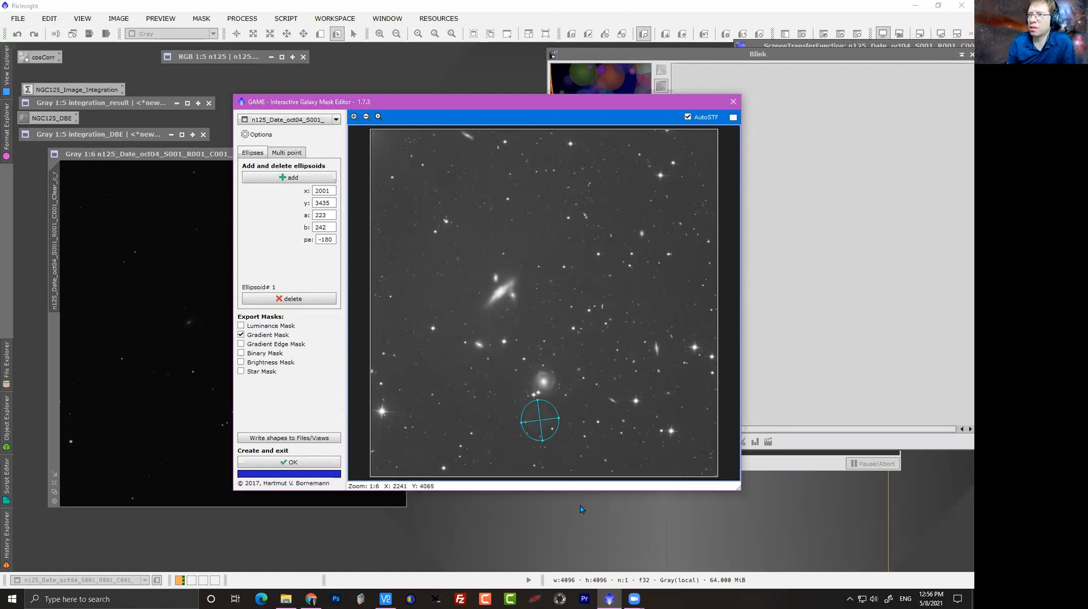
Add the six registered oct04 frames R001 to R006, without their dupe-1 copies, as target files for writing the shape.
left_click(290, 439)
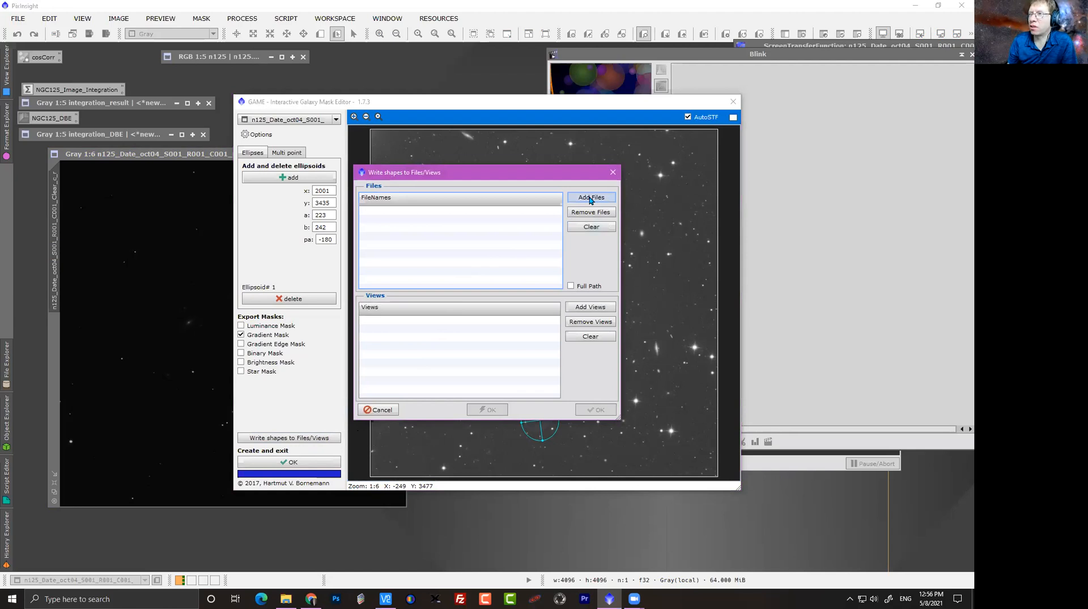
left_click(590, 199)
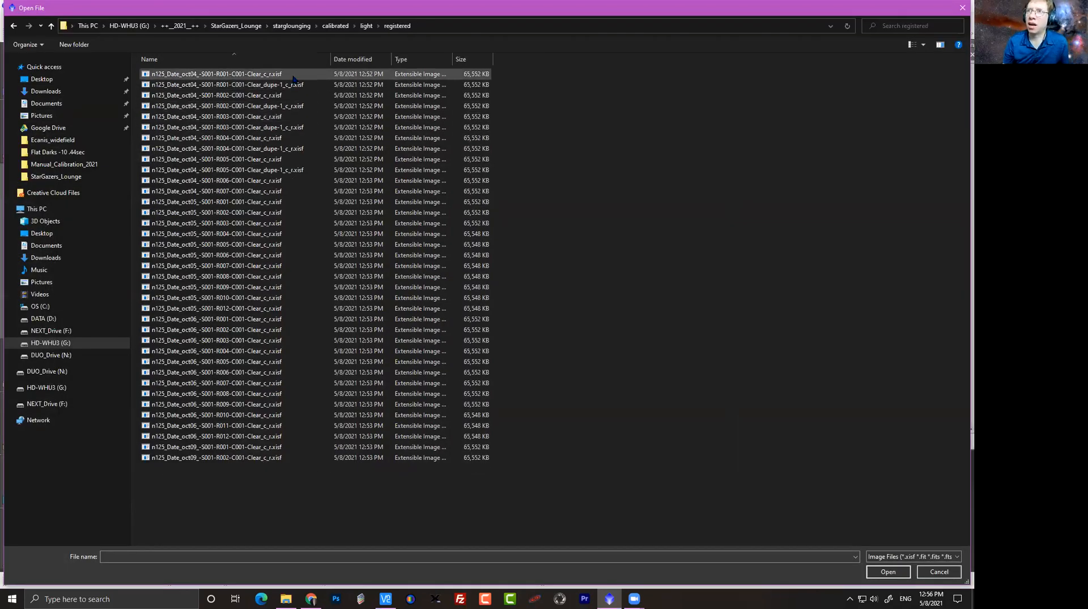
left_click(282, 74)
left_click(286, 97, "ctrl")
left_click(286, 116, "ctrl")
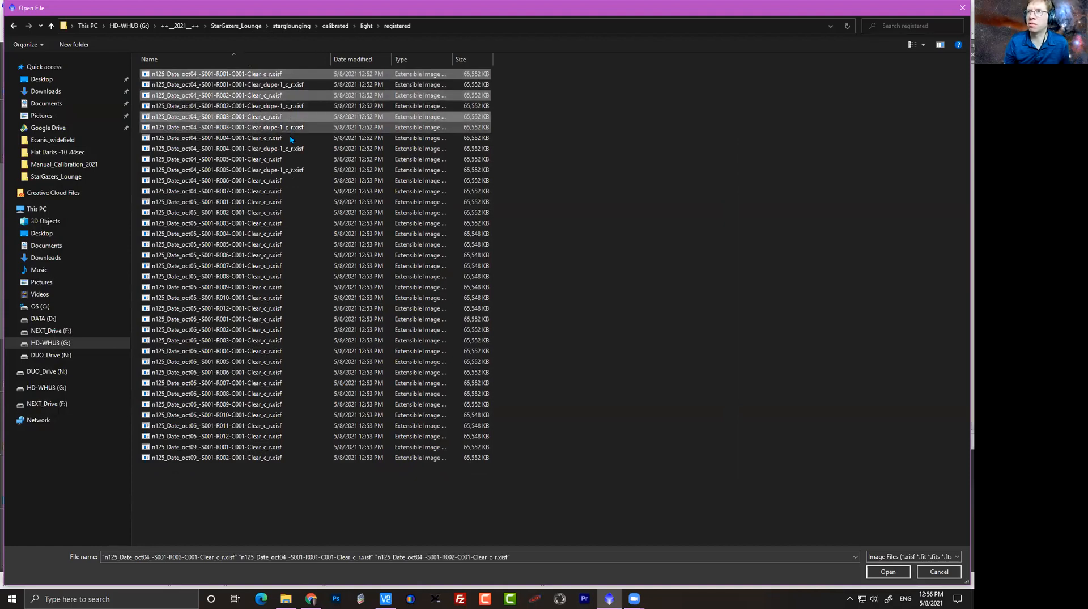
left_click(290, 137, "ctrl")
left_click(292, 159, "ctrl")
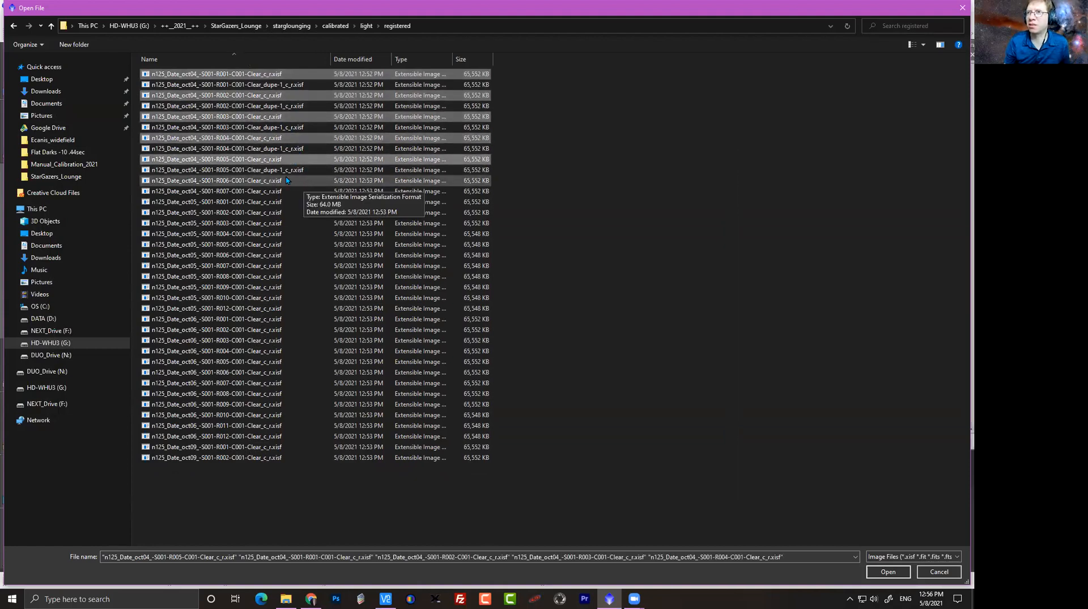
left_click(281, 181, "ctrl")
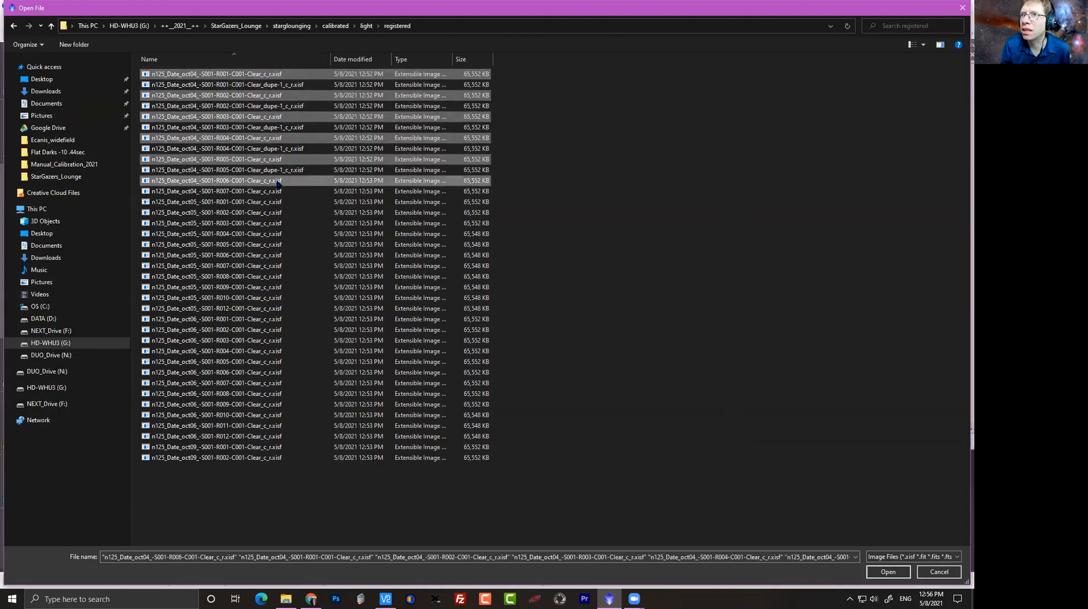
key("Tab")
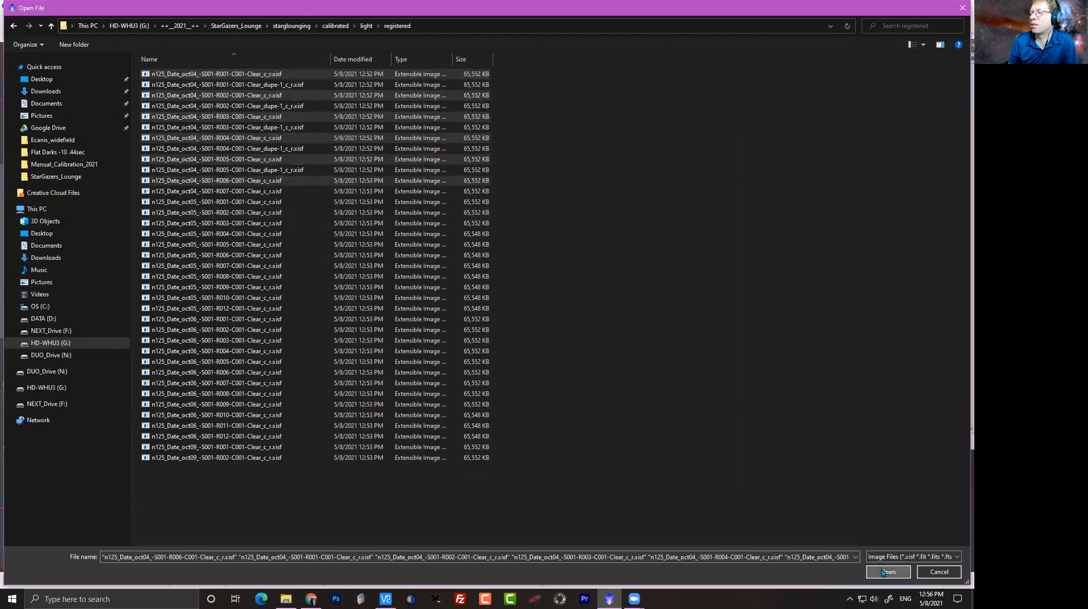
key("Return")
Write the ellipse shape to the listed oct04 files and close GAME.
left_click(502, 412)
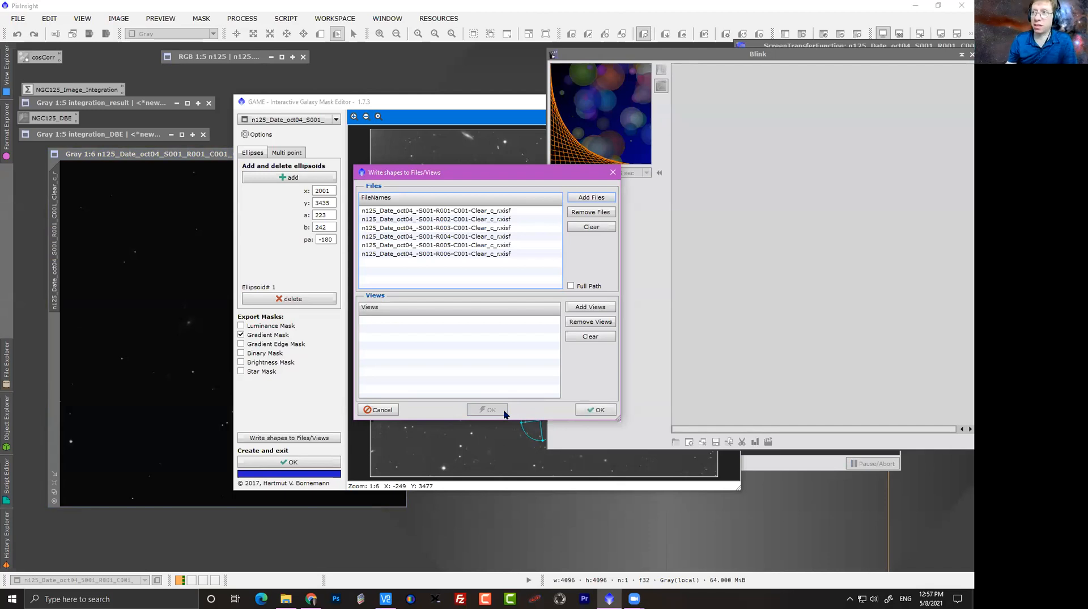
left_click(595, 409)
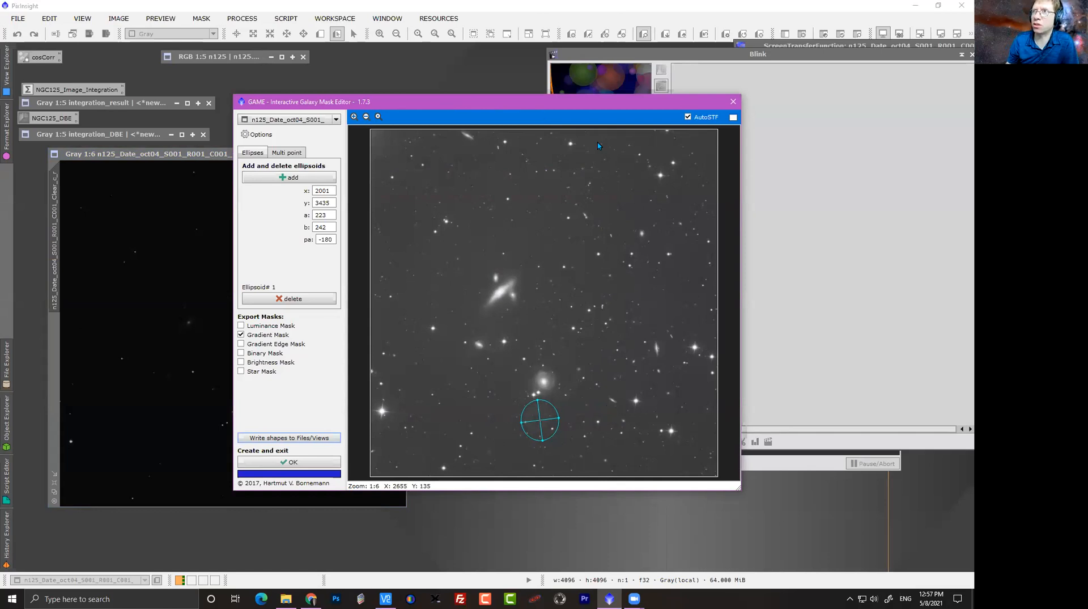
left_click(733, 103)
Open n125_Date_oct04_-S001-R001-C001-Clear_c_r_sr.xisf to check the masked area below the spiral galaxy, and close it.
double_click(414, 105)
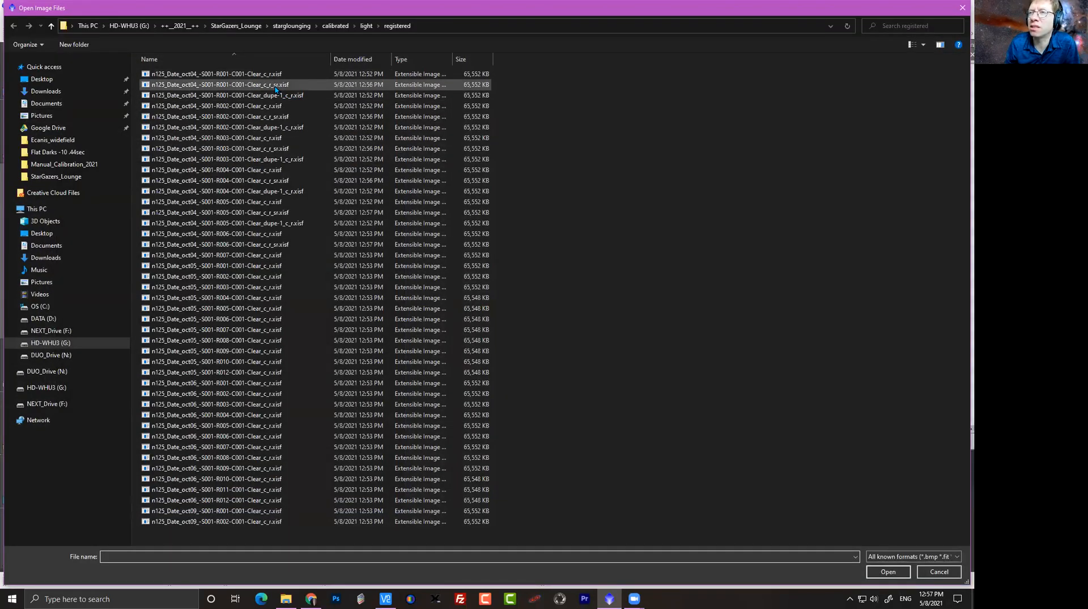
double_click(276, 86)
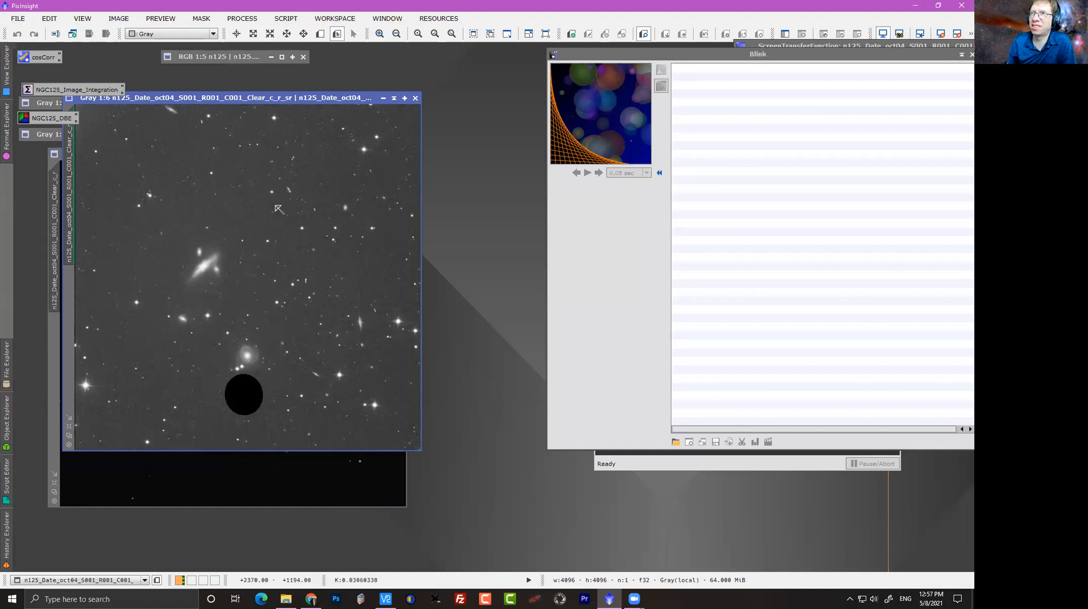
left_click(415, 98)
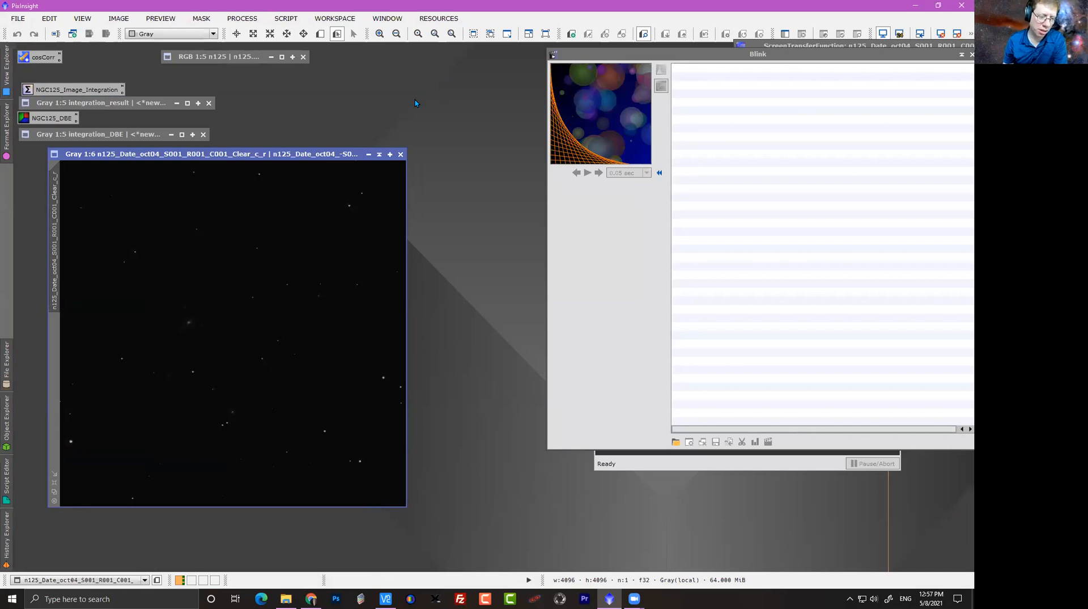
Open n125_Date_oct05_-S001-R001-C001-Clear_c_r.xisf and launch the GAME script on it with the AutoSTF preview enabled.
double_click(385, 95)
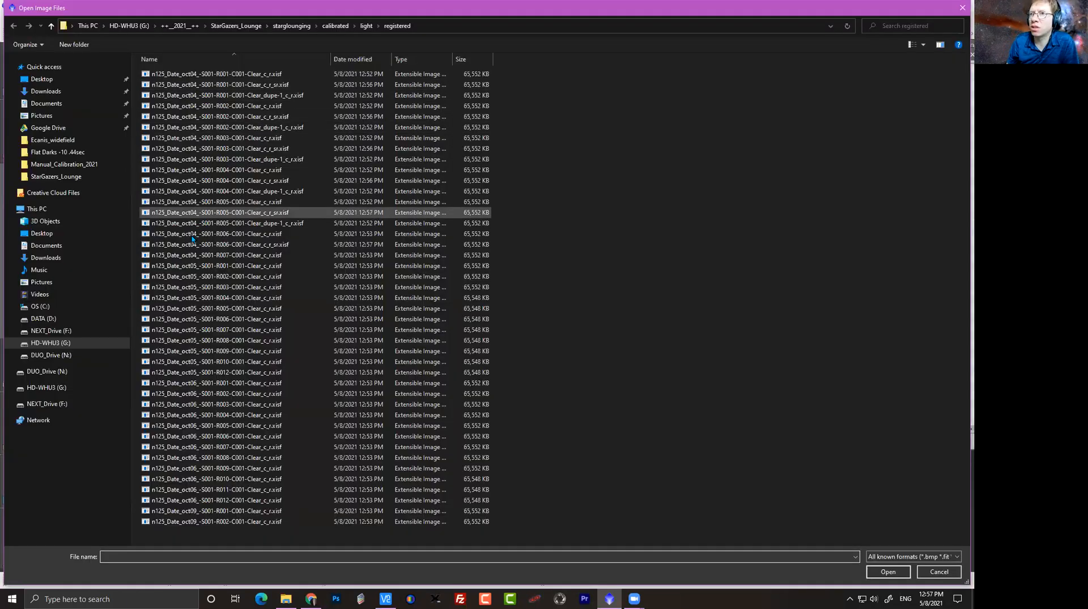
double_click(221, 266)
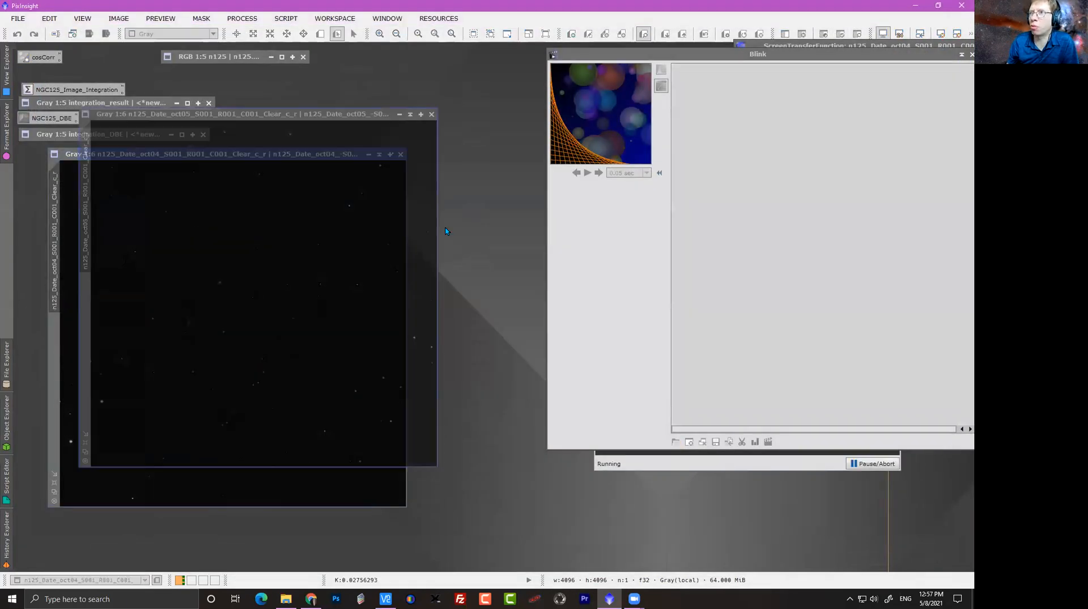
left_click(253, 25)
mouse_move(286, 19)
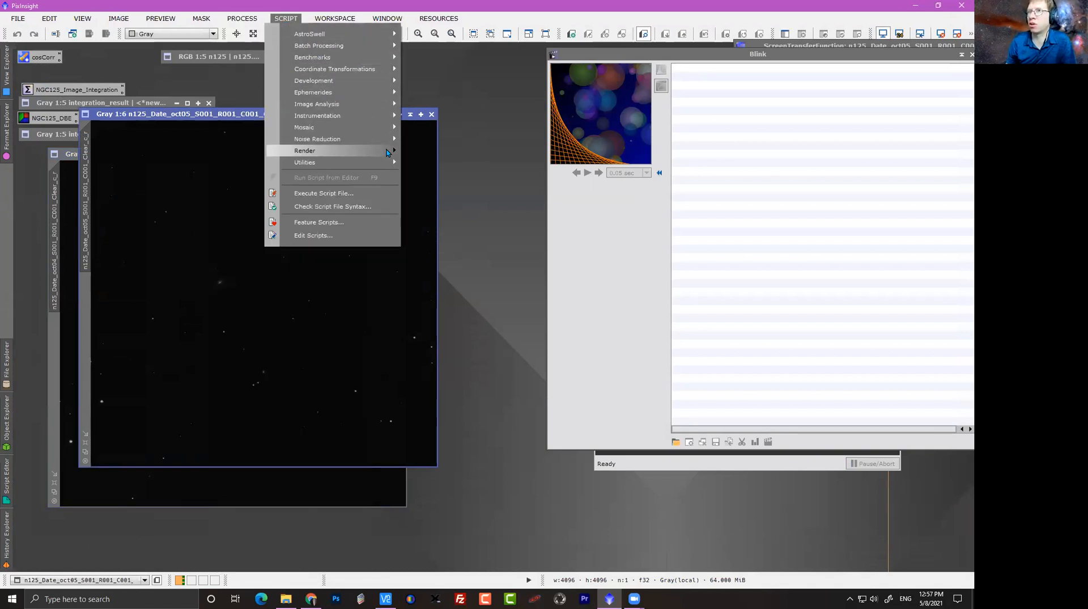
mouse_move(384, 163)
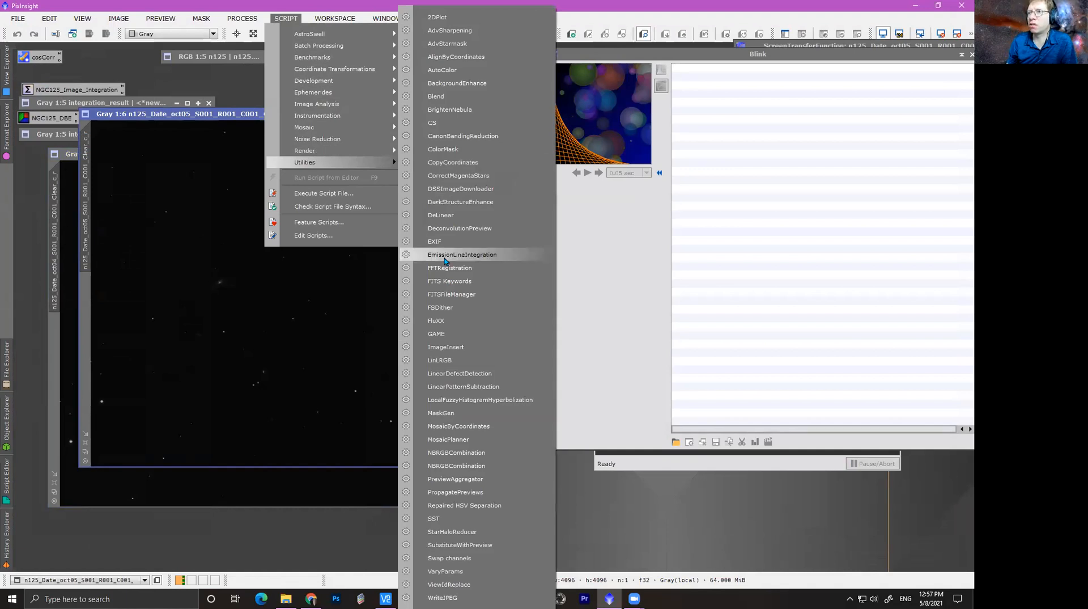
left_click(447, 333)
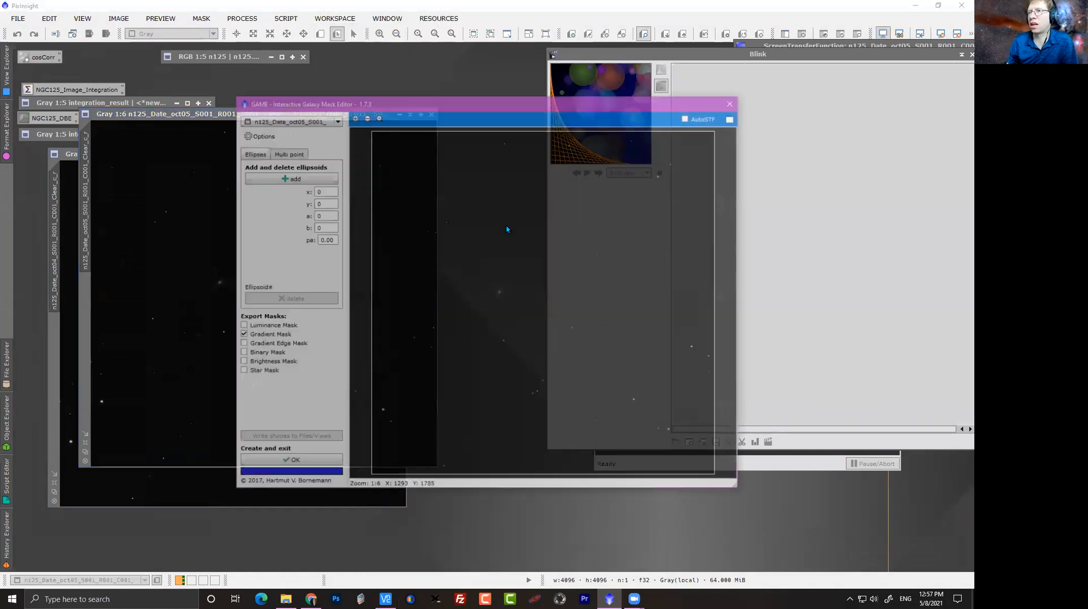
left_click(687, 117)
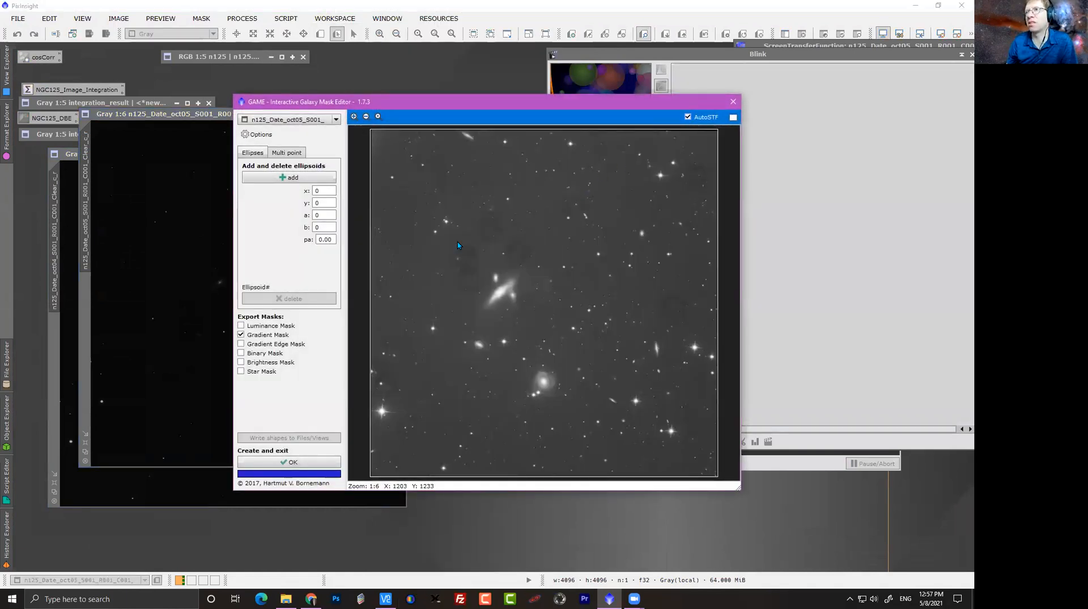
Add five near-circular ellipses over the dark spots around the upper side of the central edge-on galaxy, each with semi-axes about 200.
left_click(289, 177)
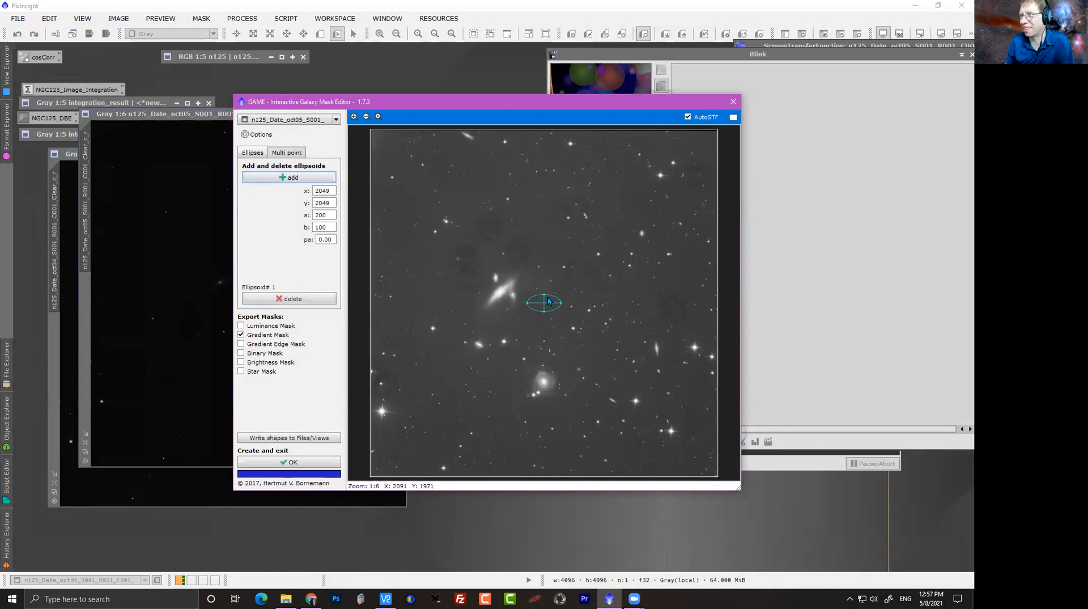
left_click_drag(545, 306, 461, 245)
left_click(321, 178)
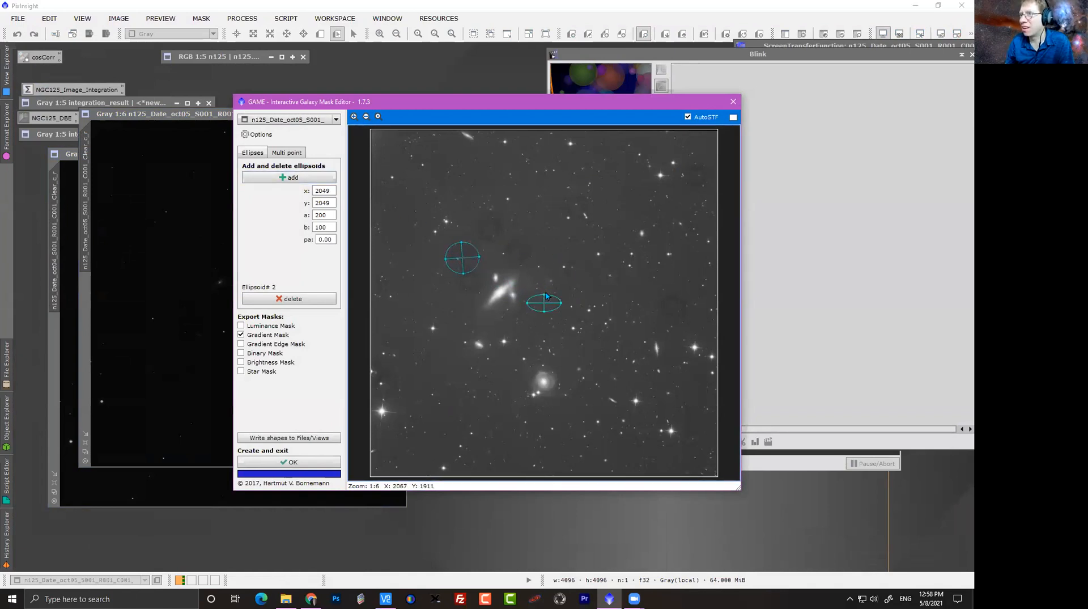
left_click_drag(543, 306, 489, 214)
left_click(326, 179)
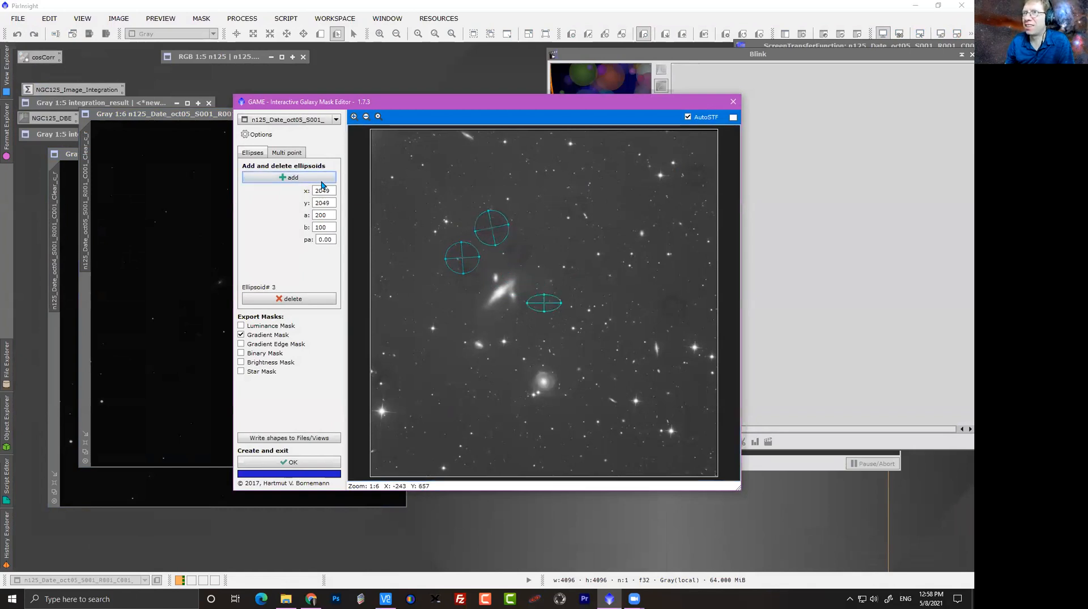
left_click_drag(543, 304, 513, 237)
left_click(306, 178)
left_click(280, 178)
left_click_drag(543, 306, 469, 274)
Add three near-circular ellipses: near the image's right side at mid-height, near its upper-right corner, and on its lower left edge.
left_click(288, 177)
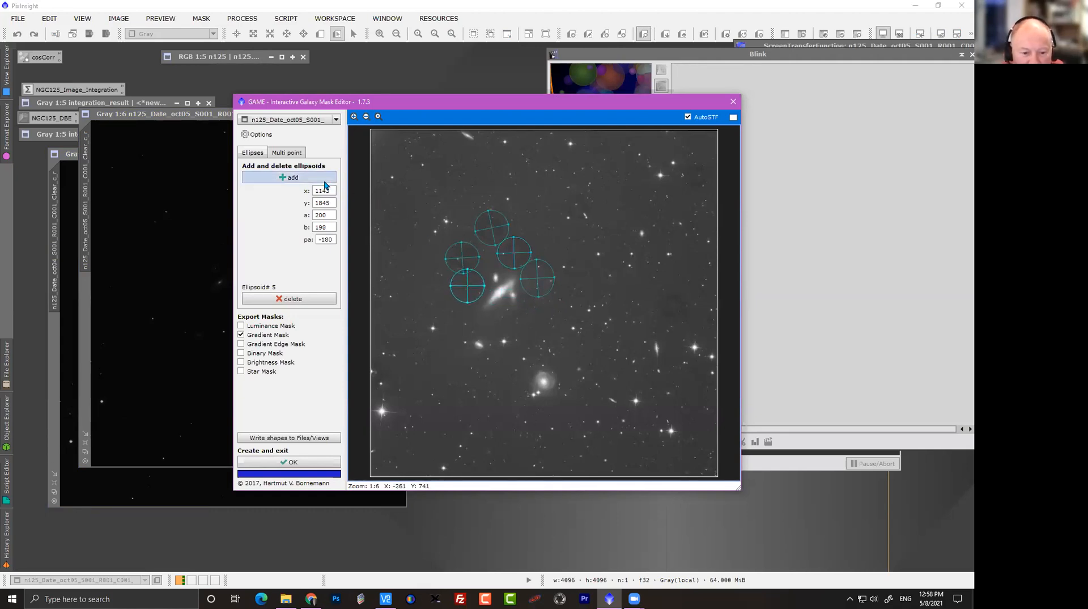
left_click_drag(545, 306, 674, 287)
left_click(289, 176)
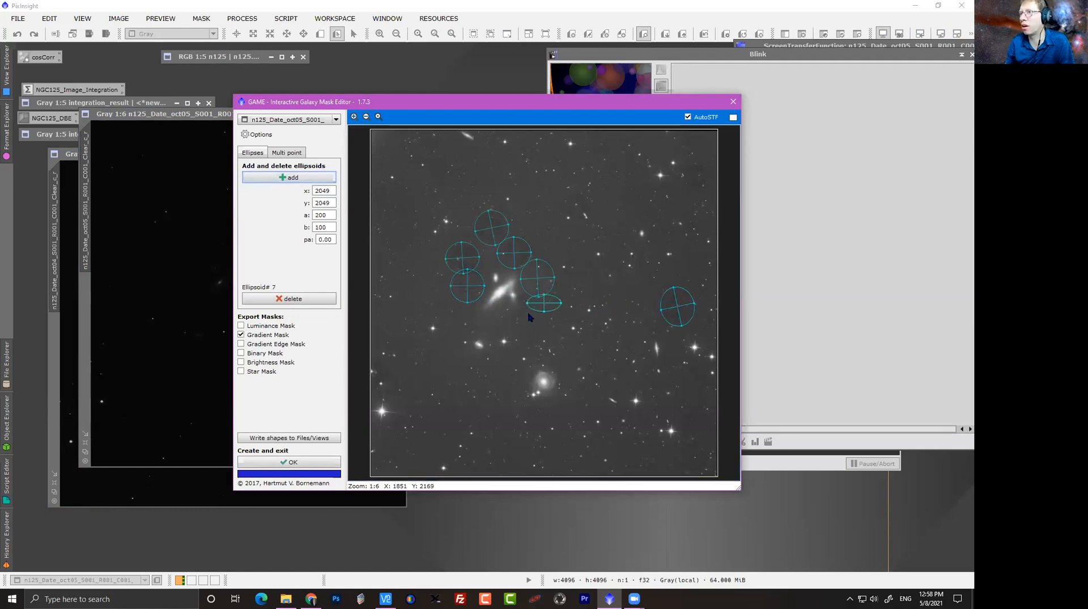
left_click_drag(544, 306, 695, 177)
left_click(331, 177)
left_click_drag(543, 308, 381, 382)
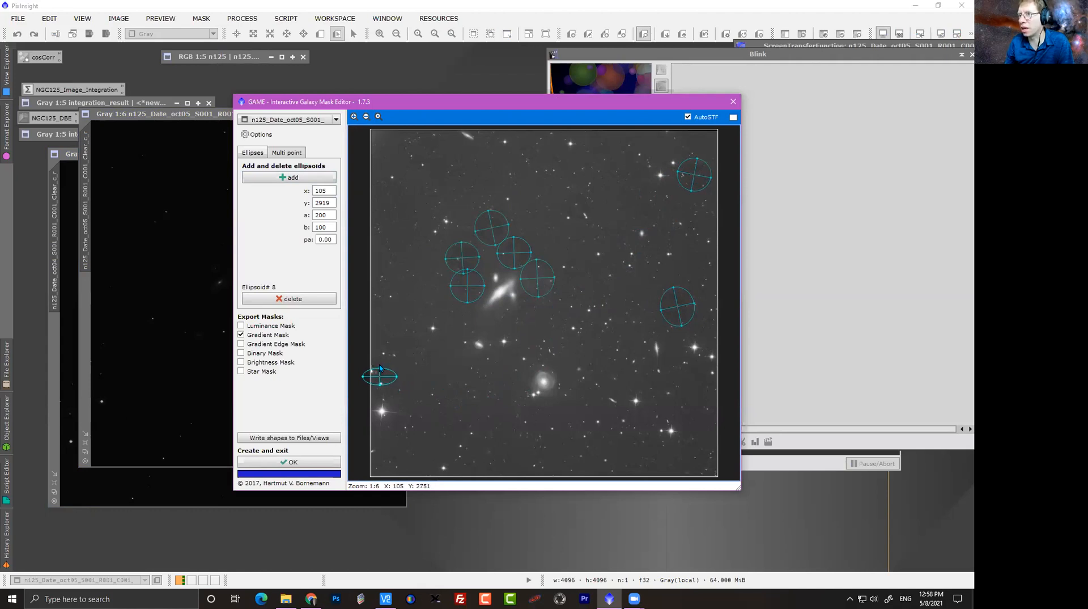
Add ellipses at about x 1851, y 1797 (semi-axes about 200 and 188) and x 3951, y 2859 (about 200 and 240).
left_click(326, 177)
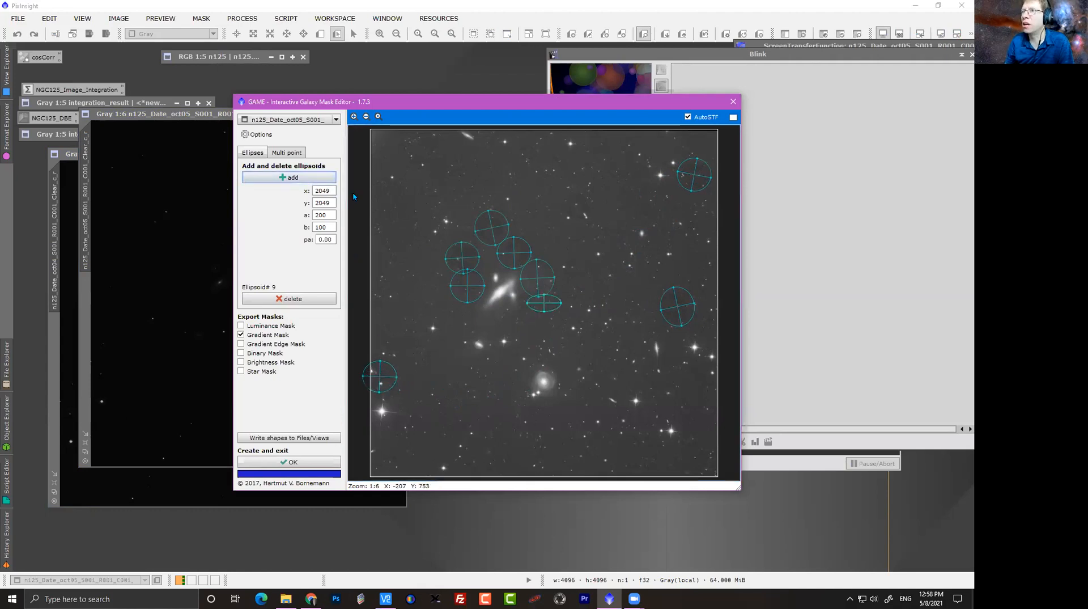
left_click_drag(548, 304, 526, 270)
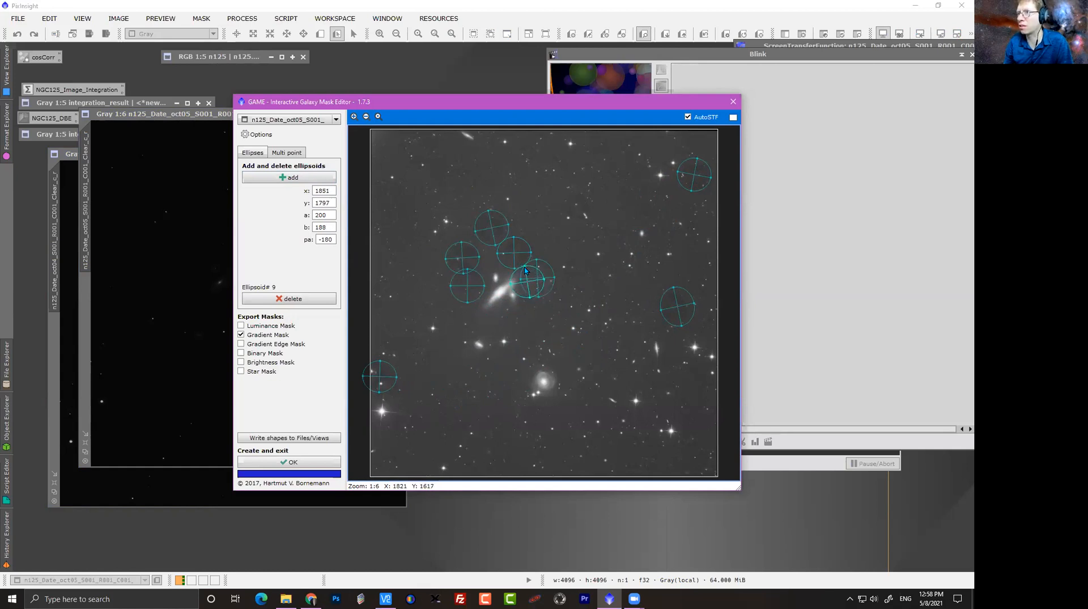
left_click(289, 177)
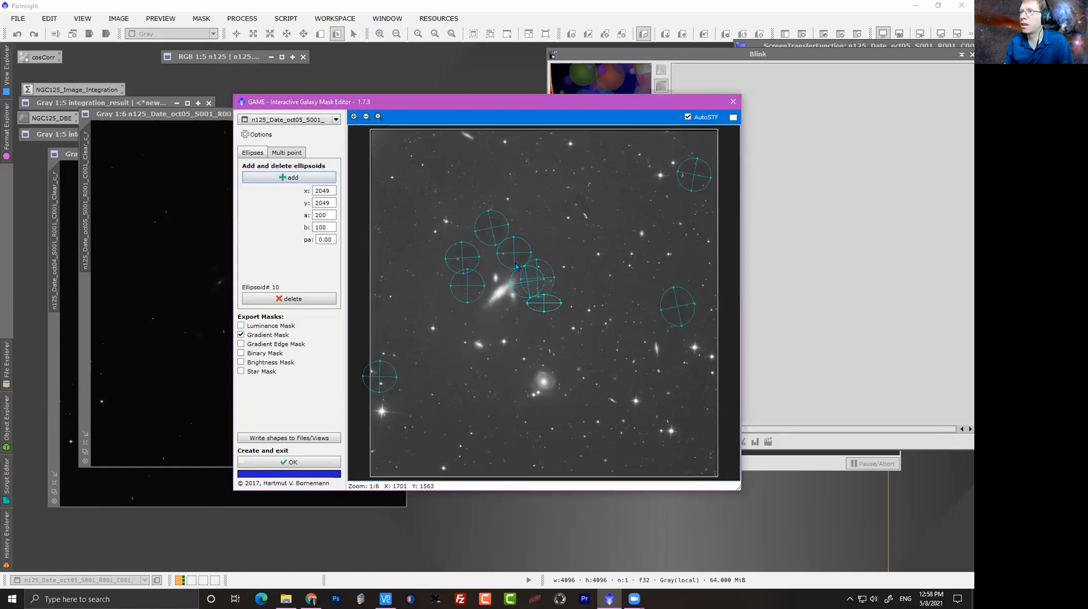
left_click_drag(545, 306, 705, 349)
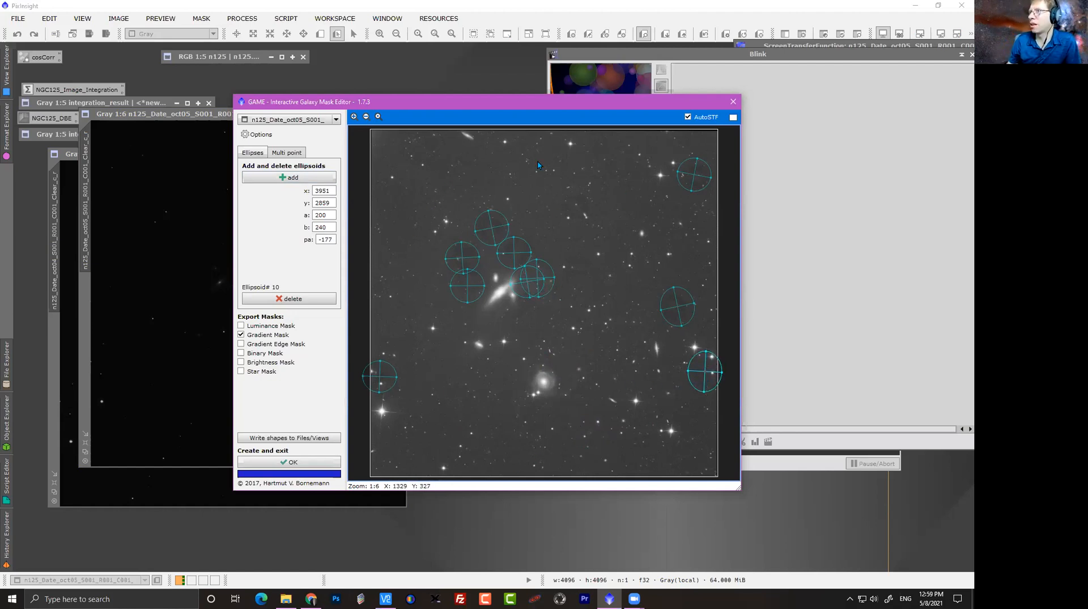
Add the registered oct05 frames R001 to R010 as target files for writing the shapes.
left_click(303, 438)
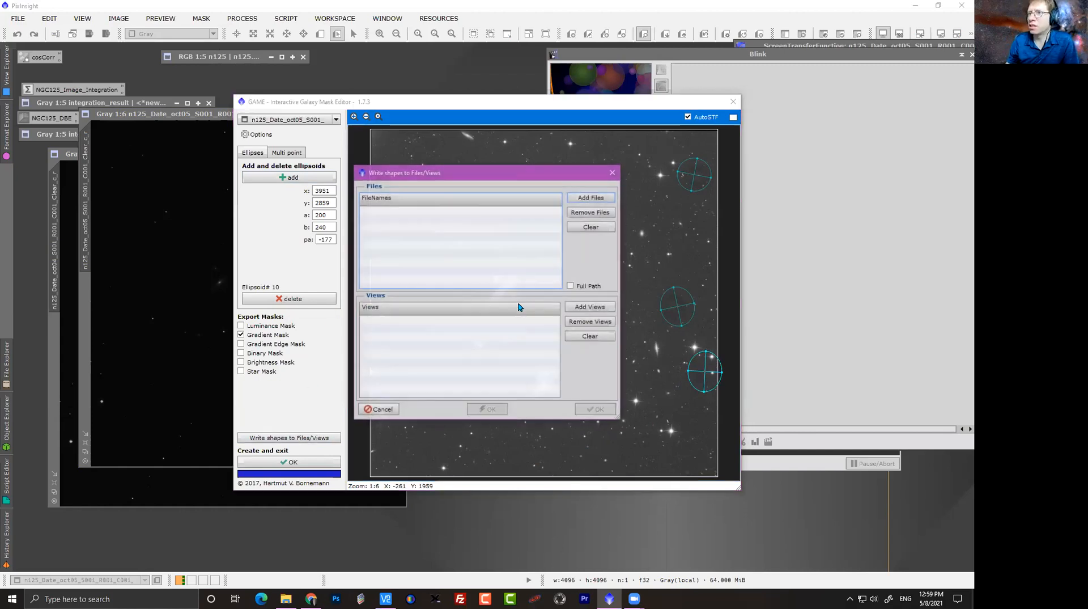
left_click(588, 200)
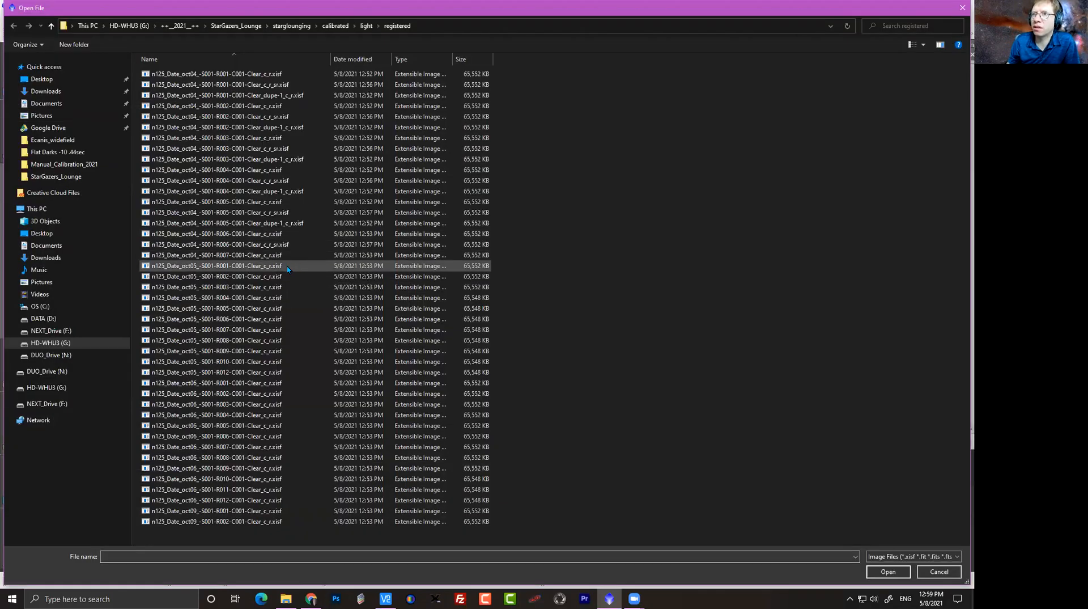
left_click(288, 268)
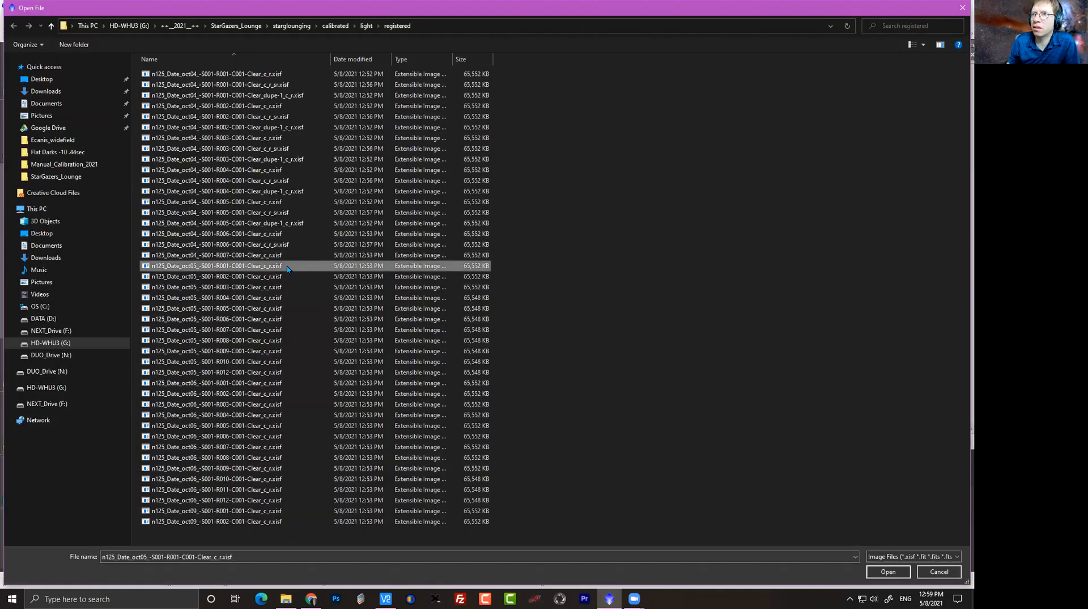
left_click(269, 365, "shift")
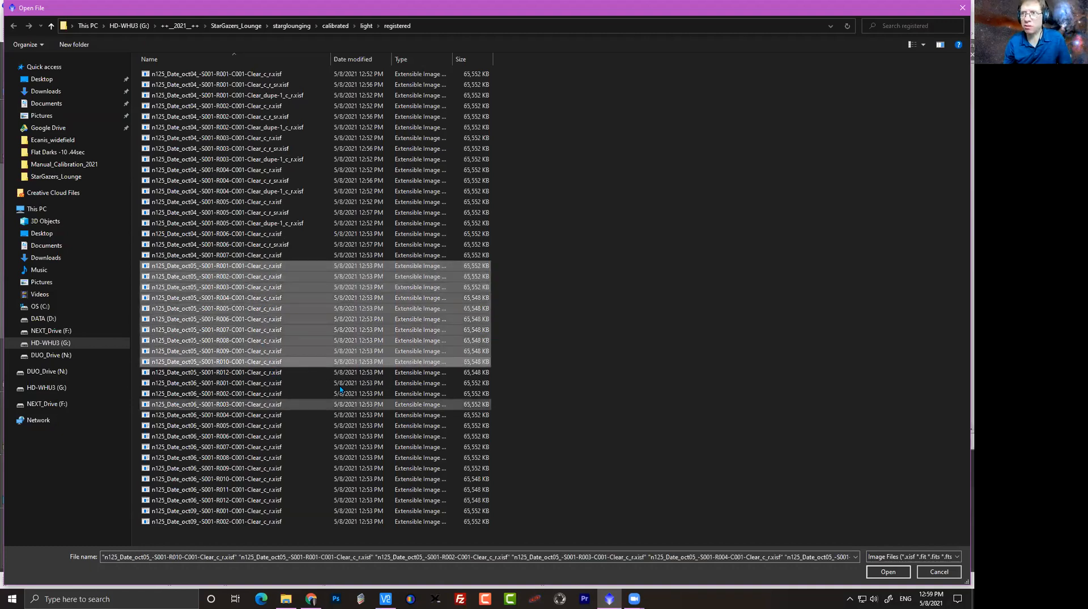
left_click(877, 572)
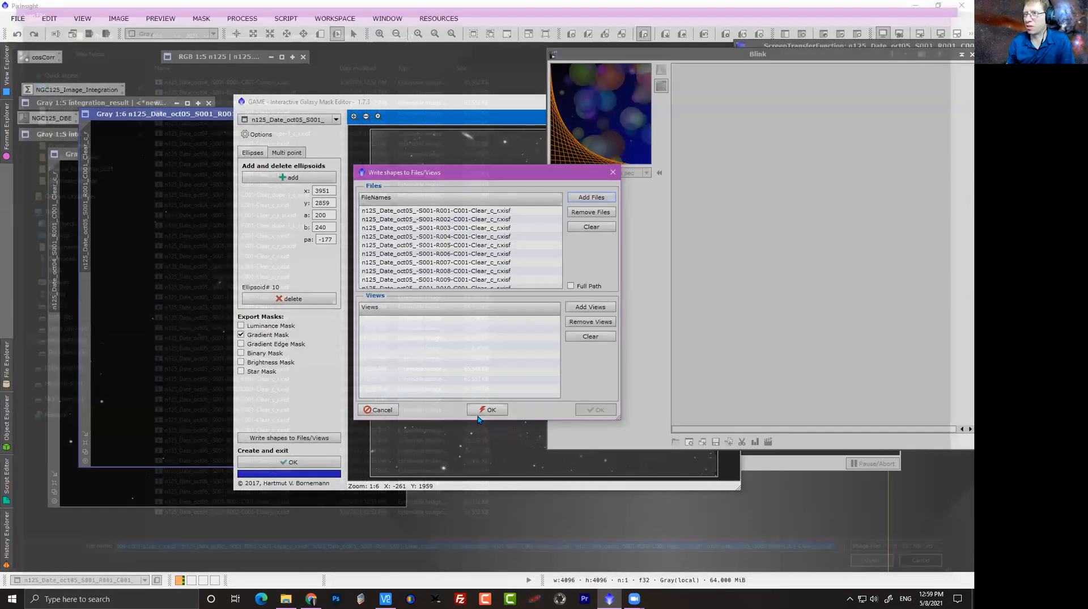
Write the ten ellipses to the listed oct05 files and close GAME.
left_click(477, 414)
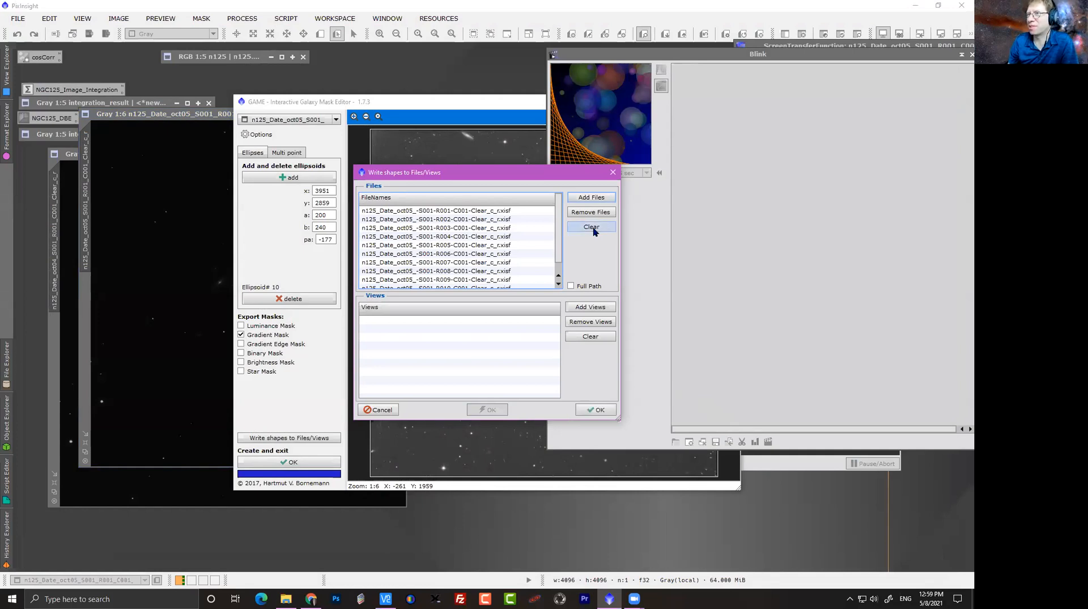
left_click(599, 411)
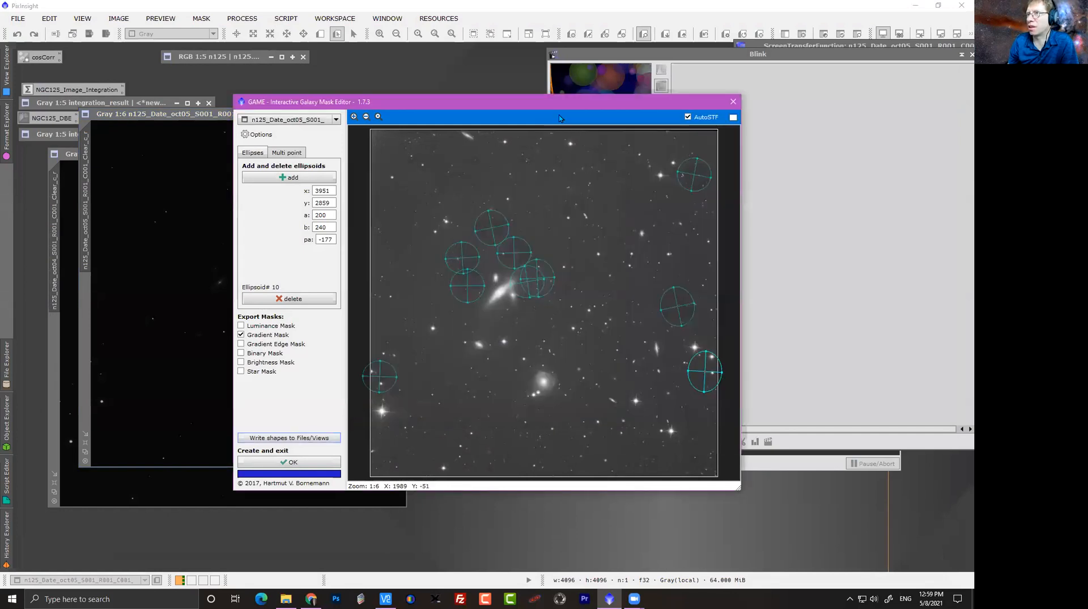
left_click(732, 102)
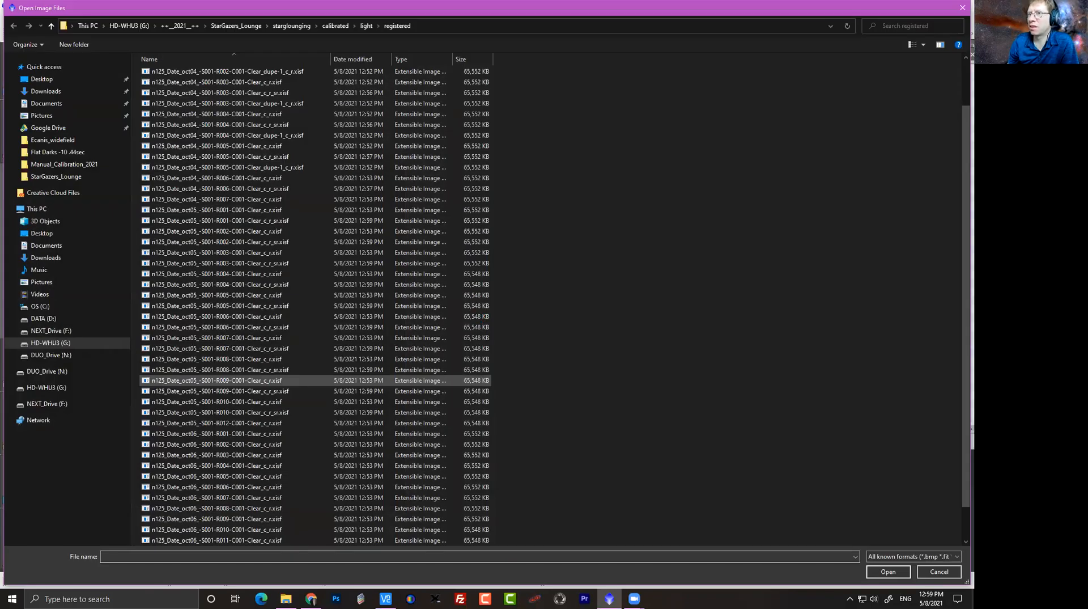
Close the image window of the registered oct04 R001 Clear frame.
double_click(475, 323)
key("ctrl+a")
left_click_drag(492, 131, 293, 136)
left_click(444, 134)
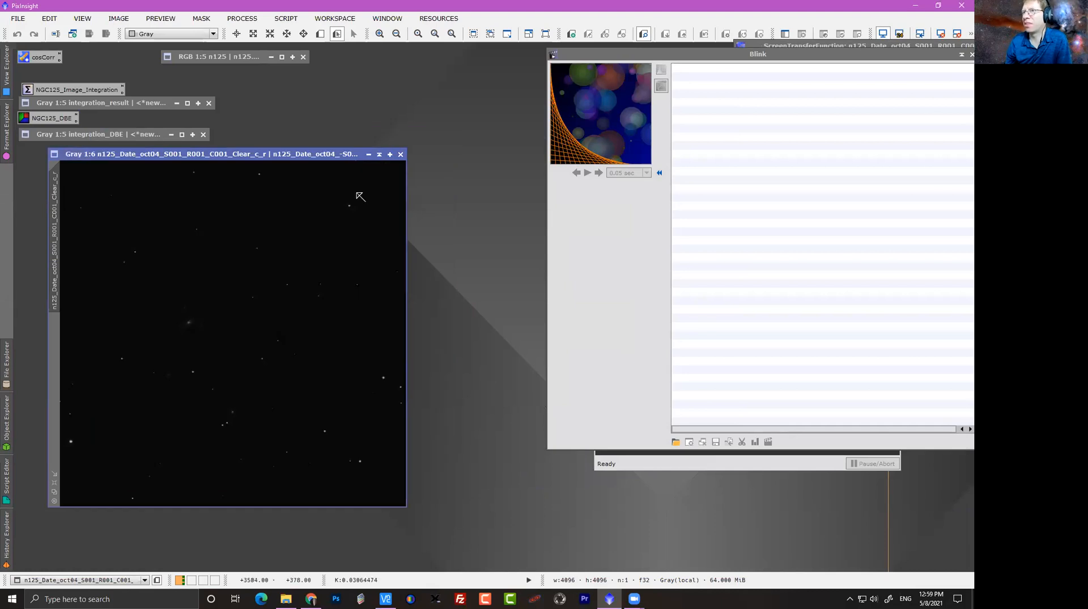
left_click(400, 155)
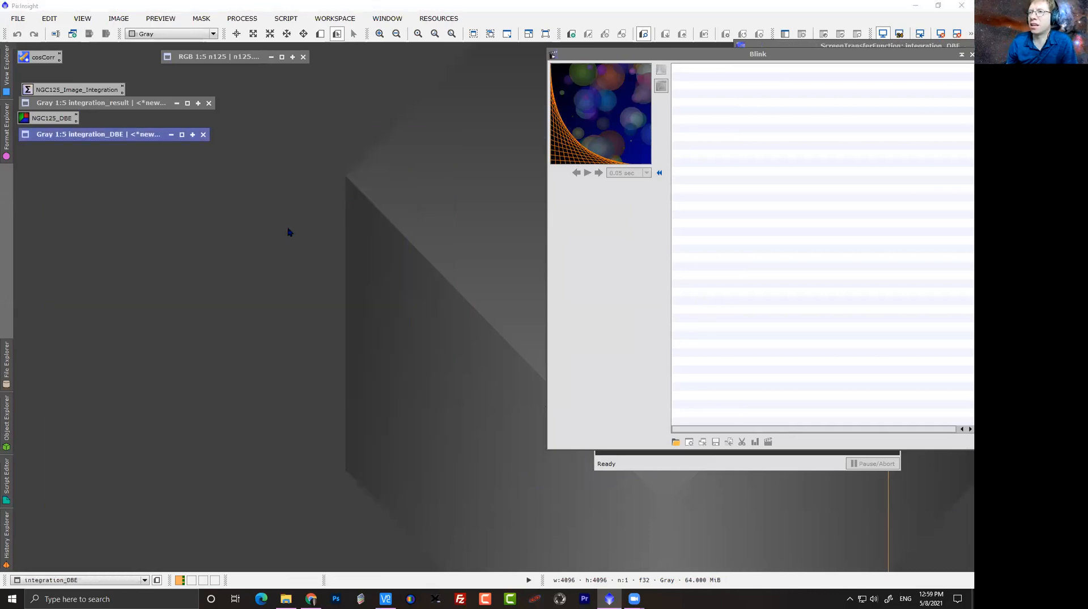
Copy the _sr frames oct05 R012, oct09 R001 and oct09 R002 from StarGazers_Lounge\ngc125\temp_reg\Clear.
key("ctrl+o")
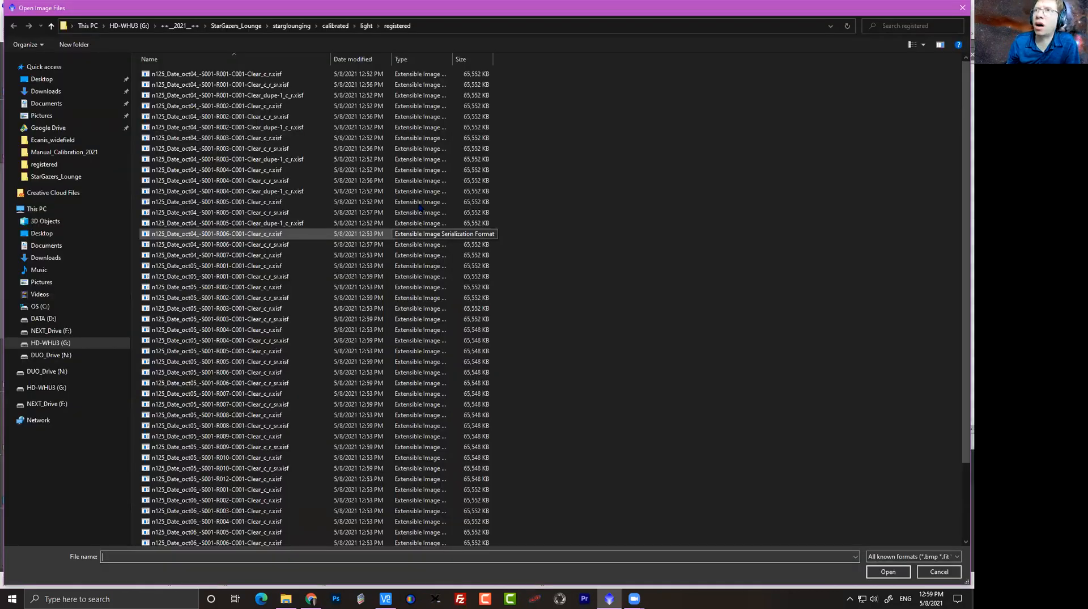
left_click(246, 29)
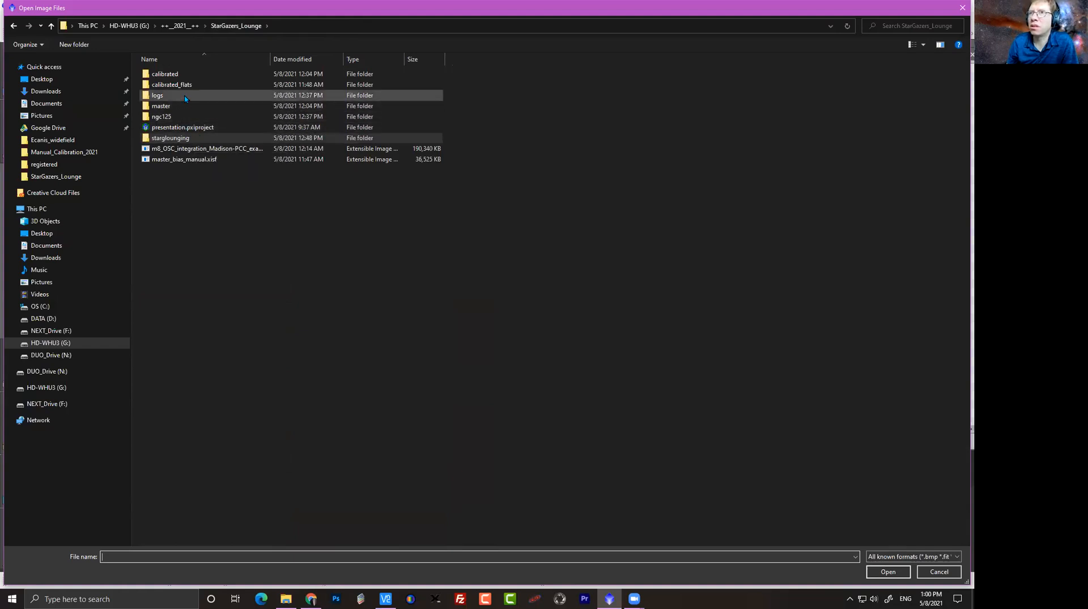
double_click(189, 117)
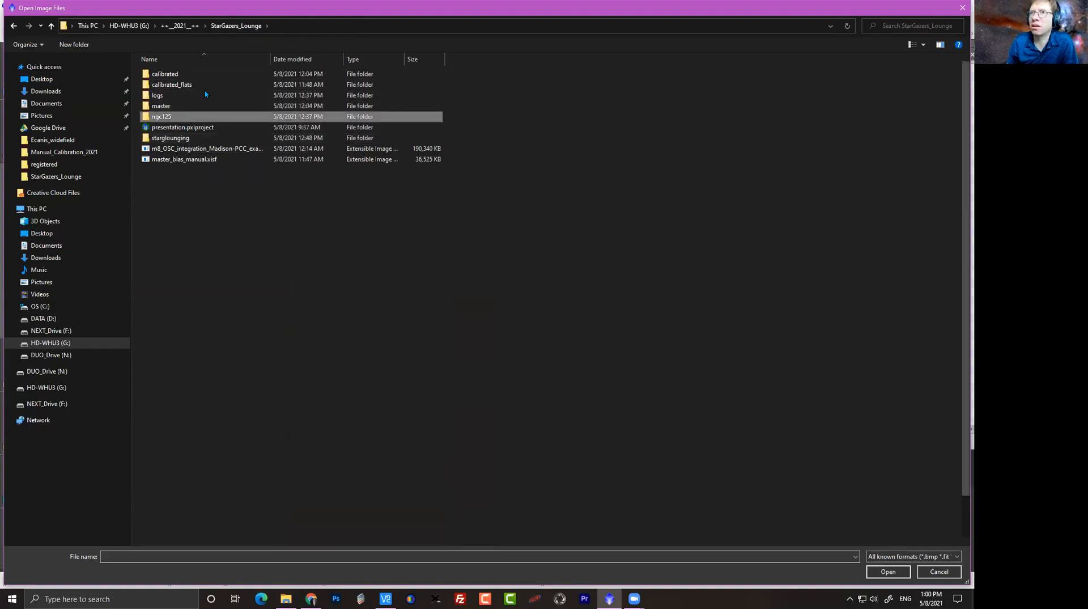
double_click(170, 85)
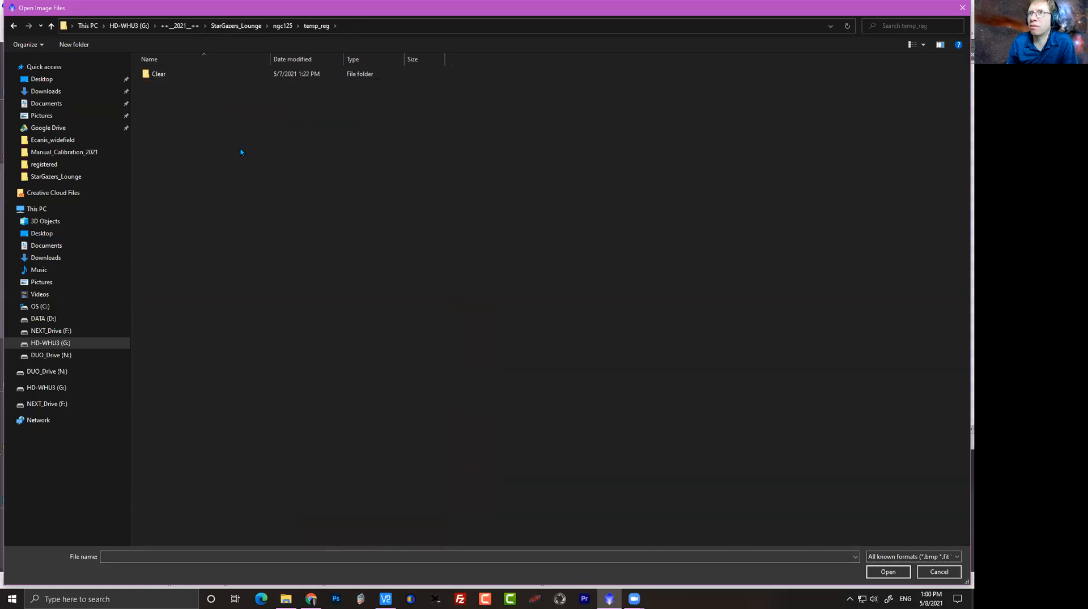
double_click(170, 73)
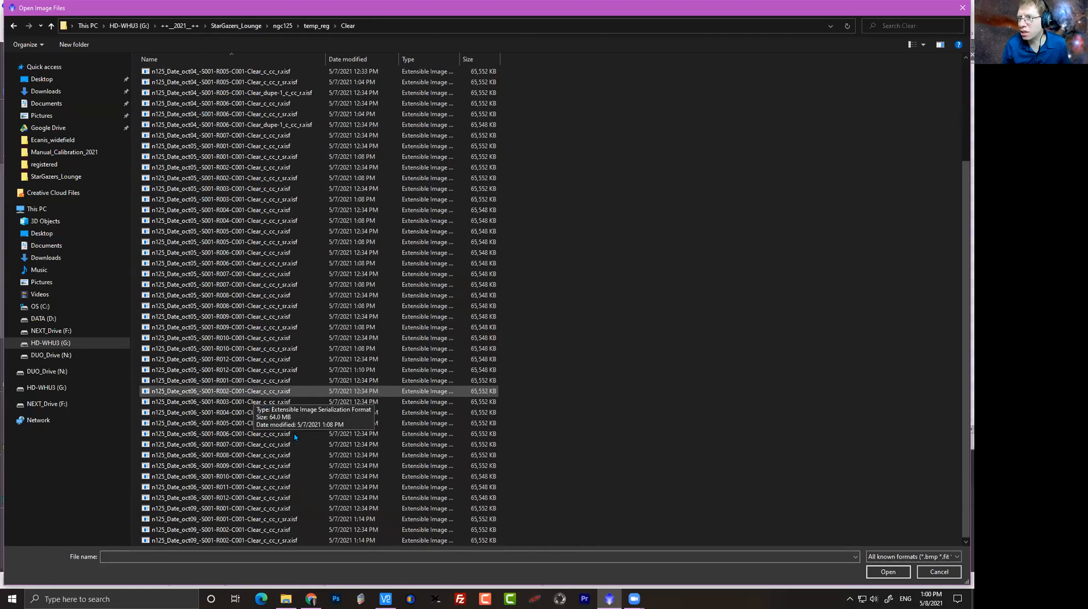
left_click(286, 519)
left_click(293, 539, "shift")
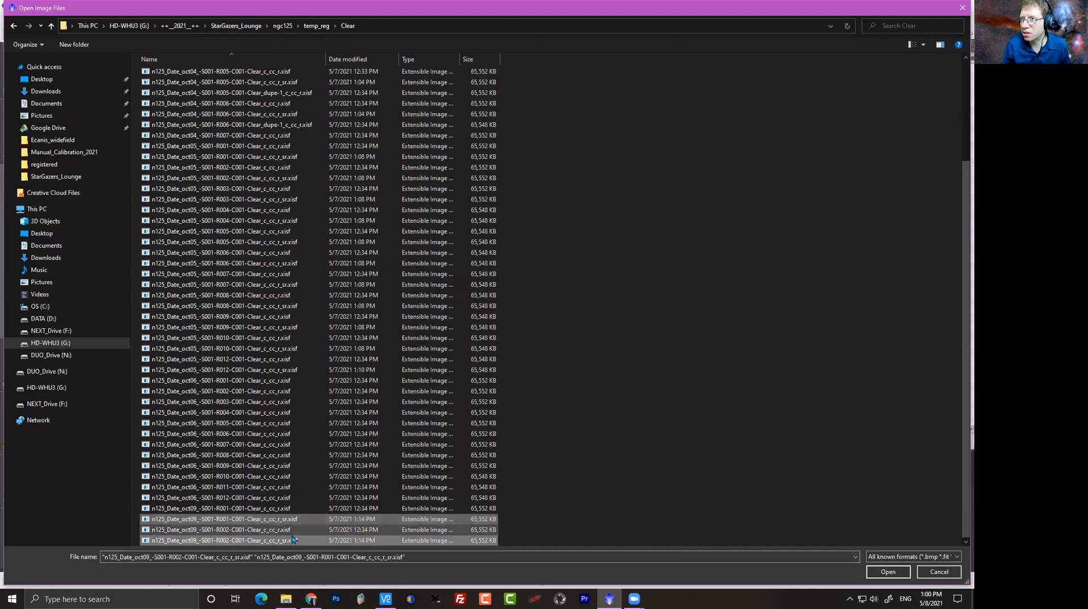
left_click(238, 371, "ctrl")
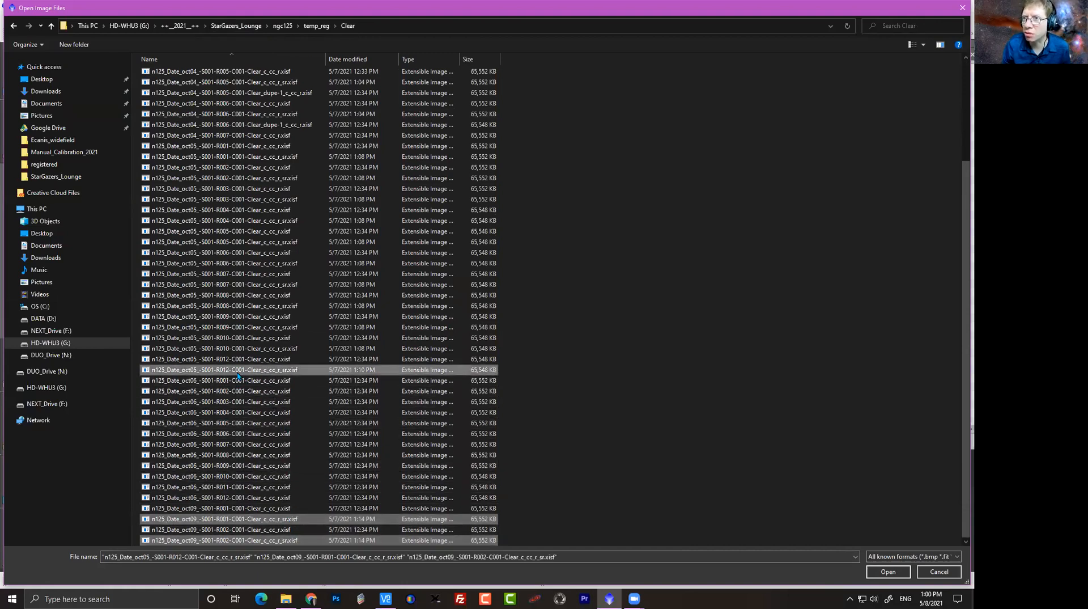
right_click(238, 372)
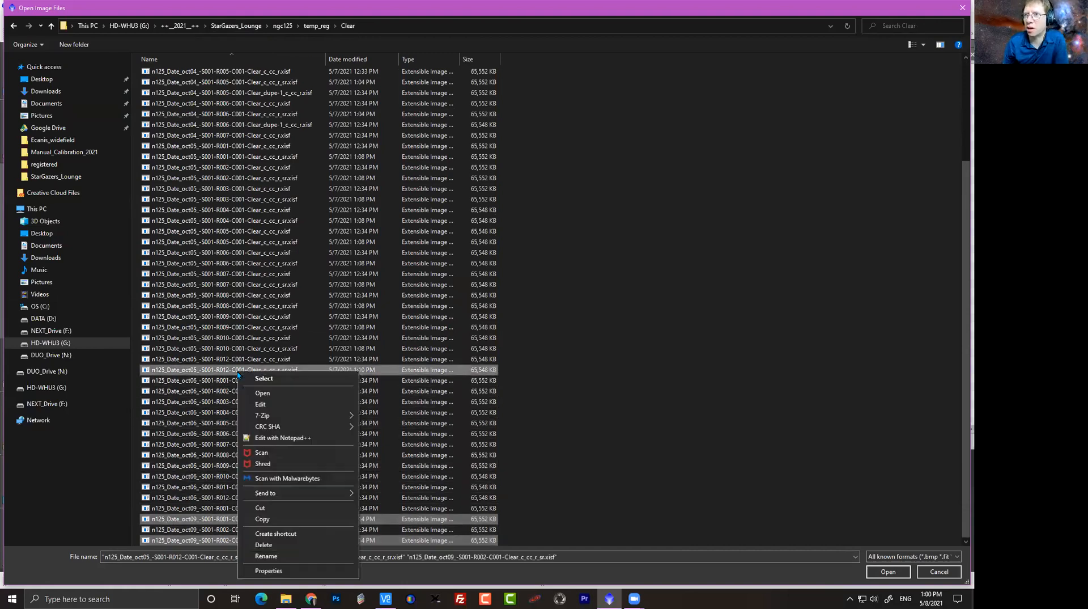
left_click(295, 518)
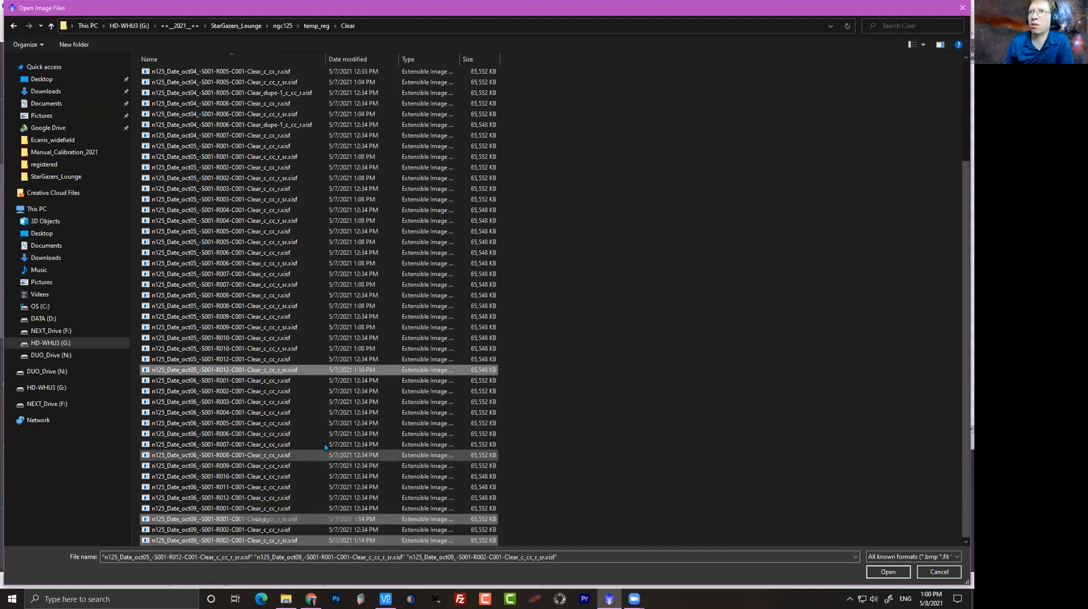
Paste the copied _sr frames into starglounging\calibrated\light\registered and dismiss the file dialog without opening an image.
left_click(277, 27)
left_click(248, 26)
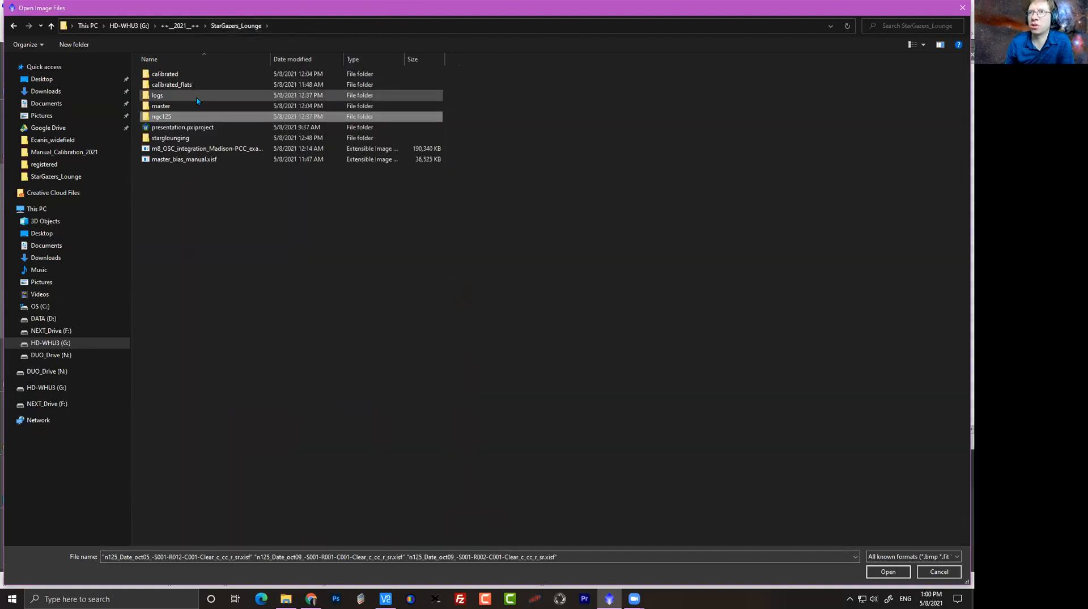
double_click(170, 138)
double_click(170, 74)
double_click(162, 85)
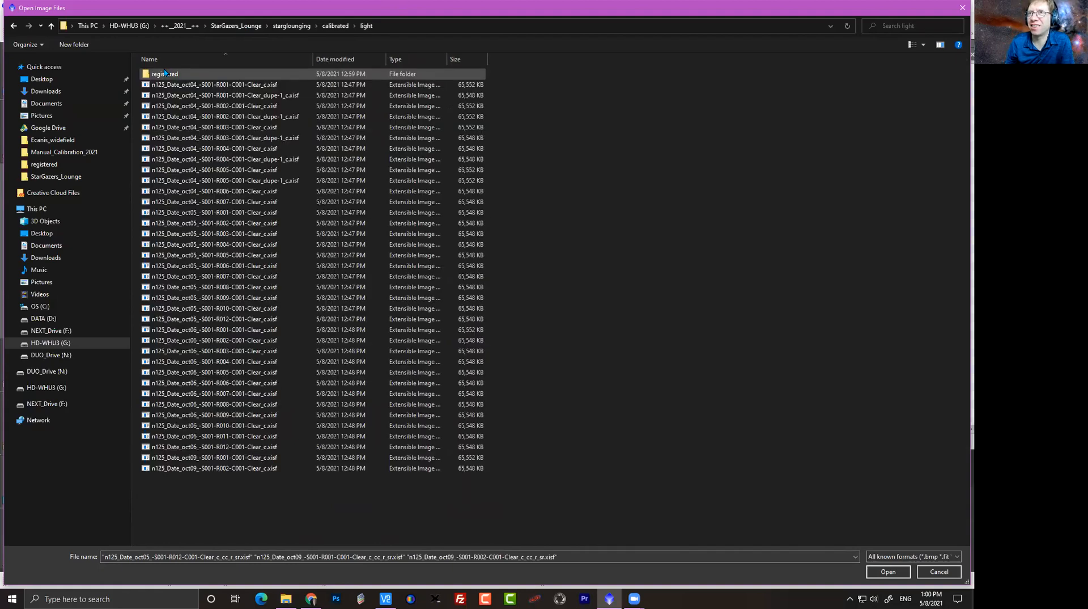
double_click(161, 75)
right_click(574, 149)
left_click(633, 201)
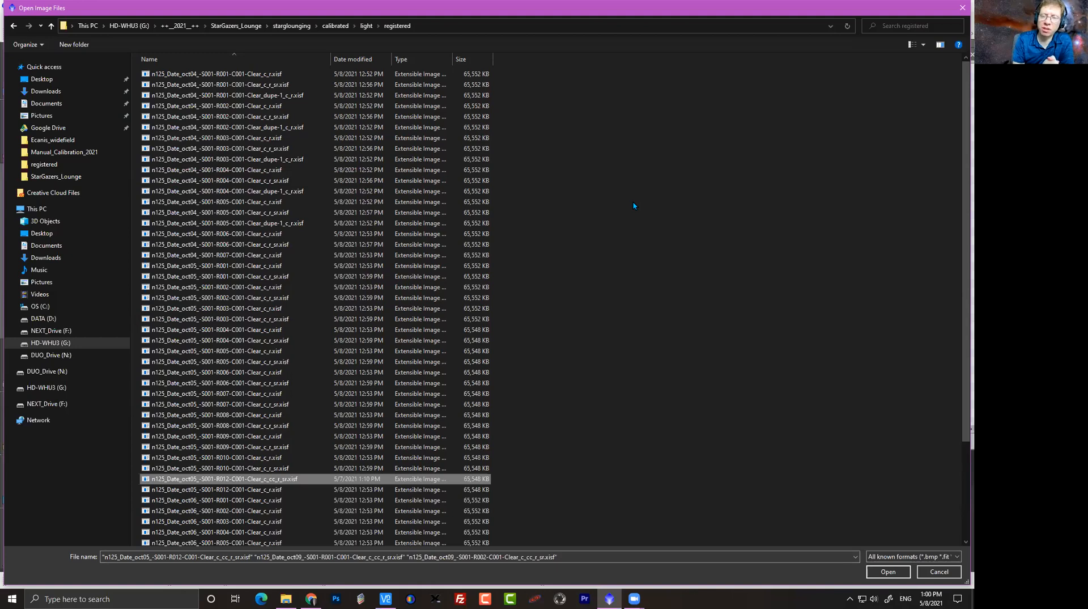
left_click(960, 7)
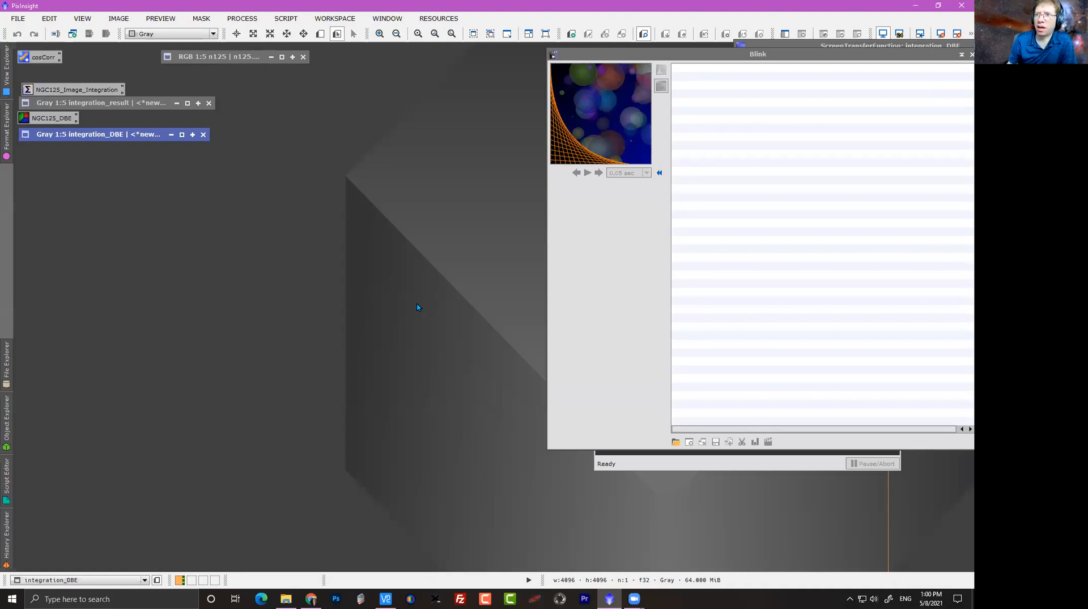
Open the ImageIntegration process and place its window clear of the icons and minimized images.
left_click(242, 18)
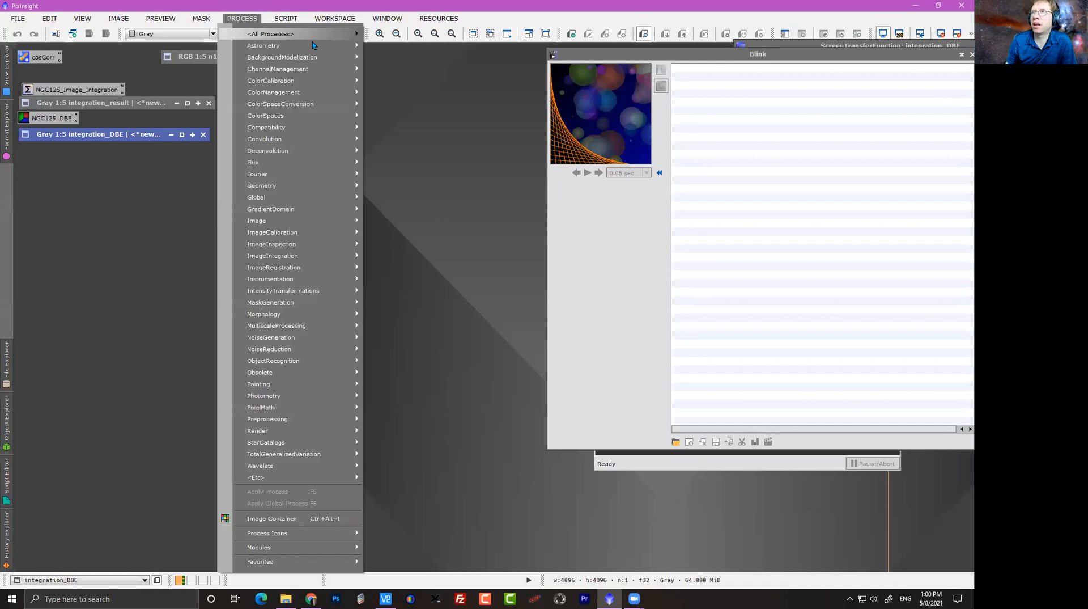
mouse_move(271, 34)
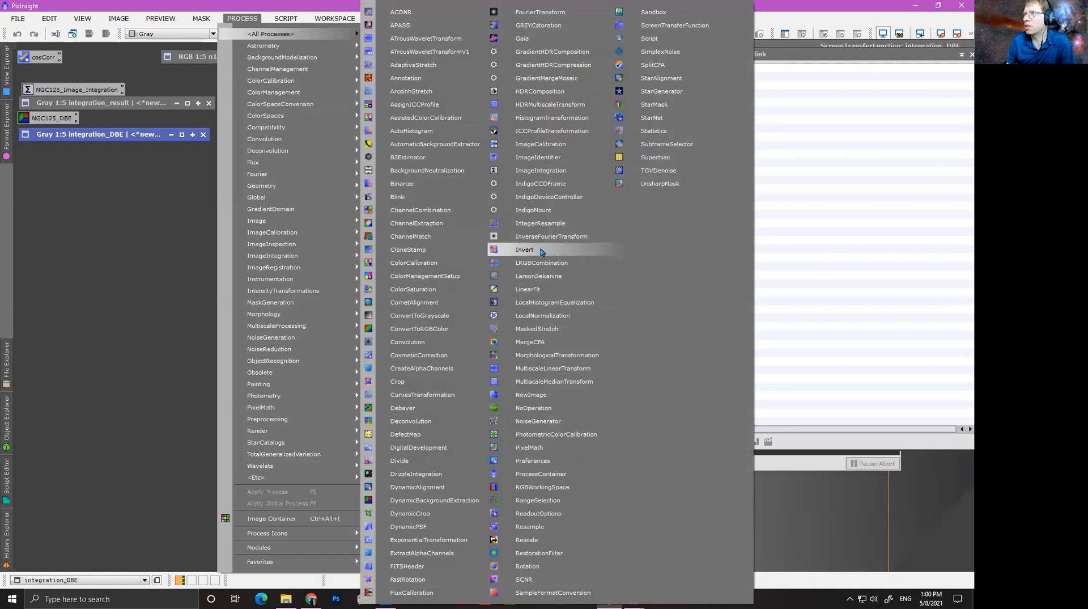
left_click(541, 171)
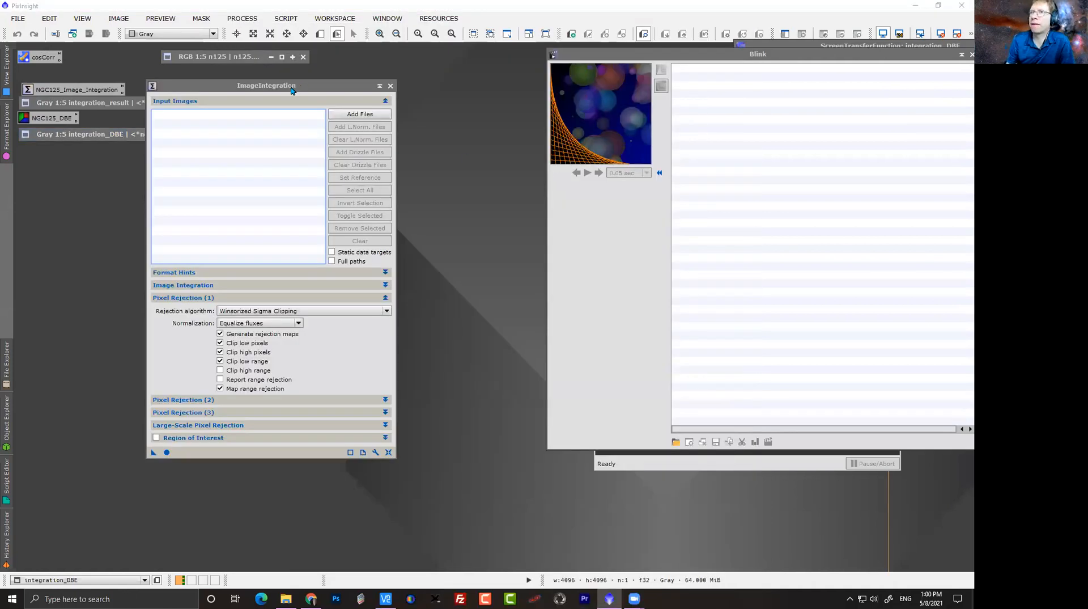
left_click_drag(295, 92, 353, 158)
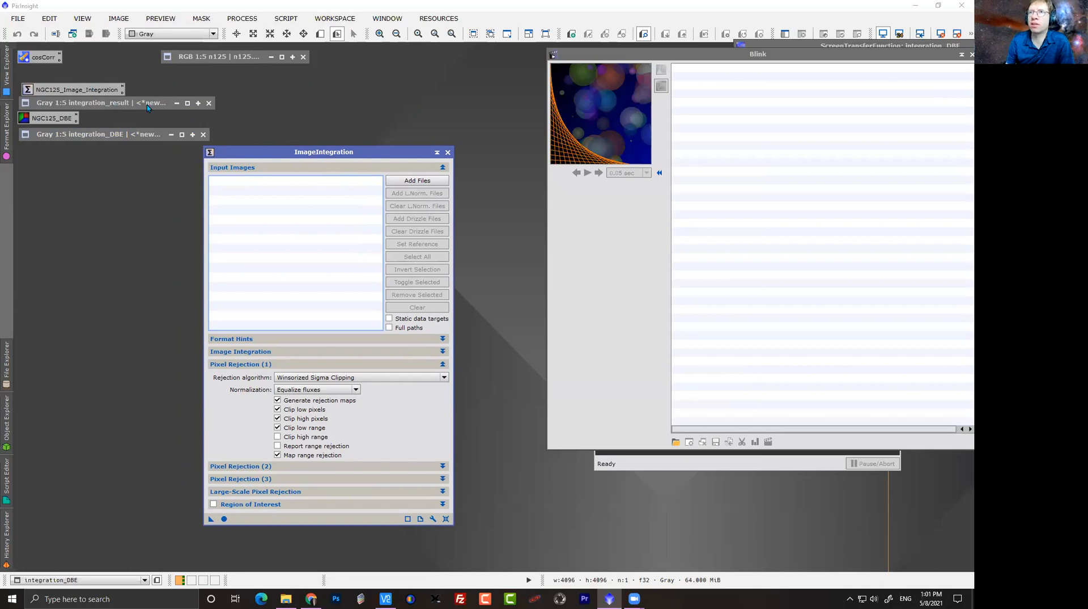
Add all registered frames matching *c_r.* as ImageIntegration input images.
left_click(417, 180)
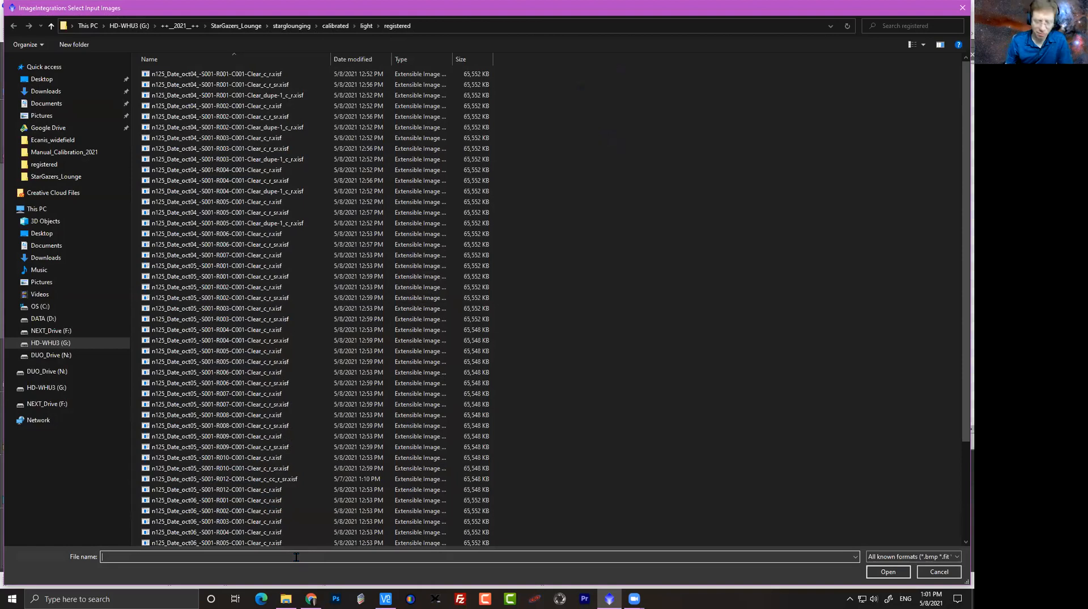
type("c_r.*")
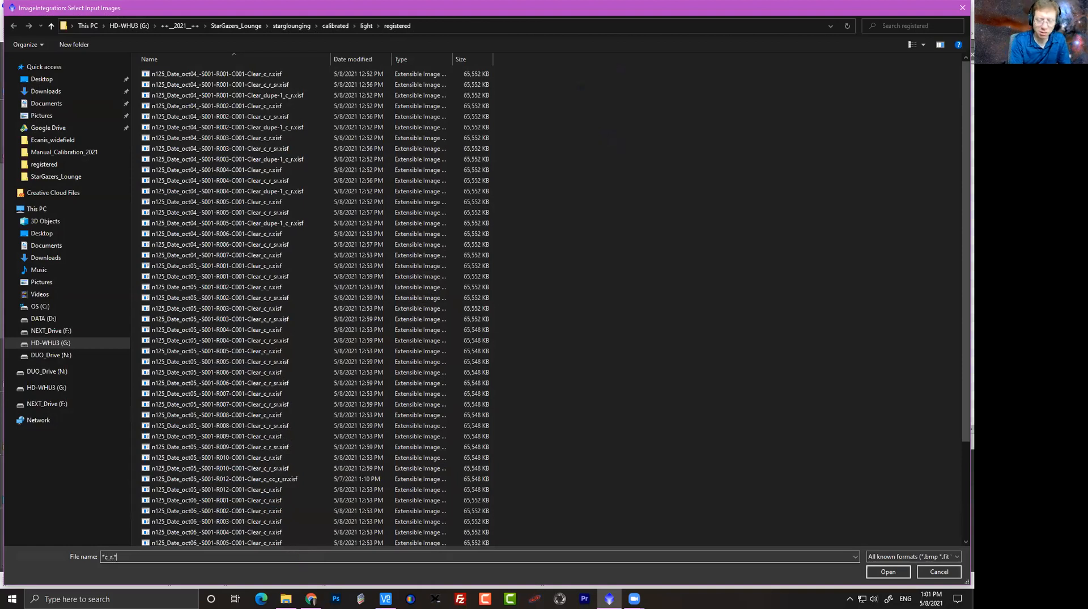
key("Return")
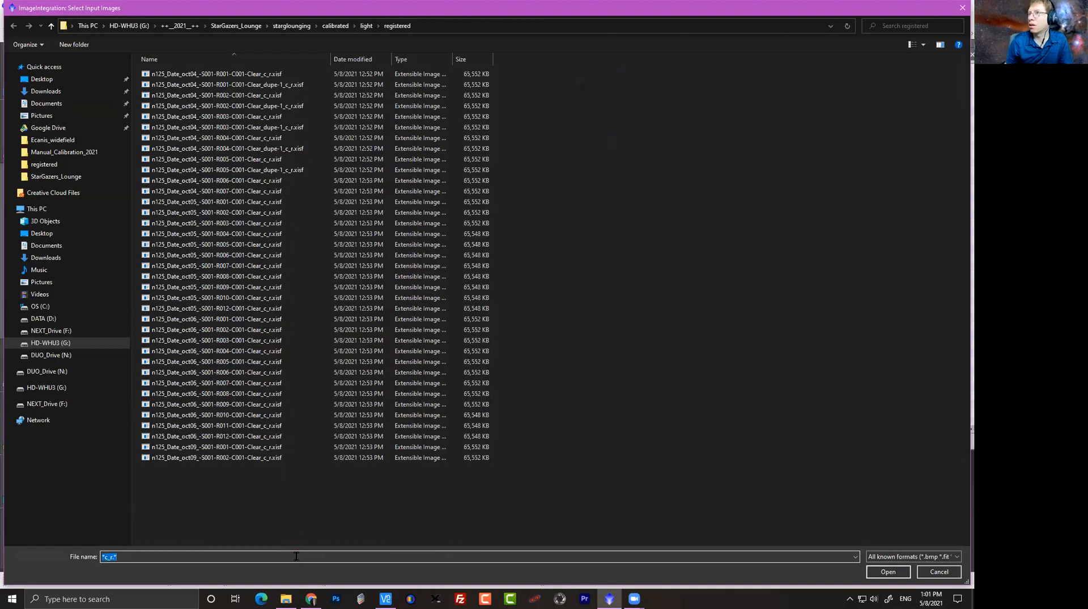
left_click(226, 267)
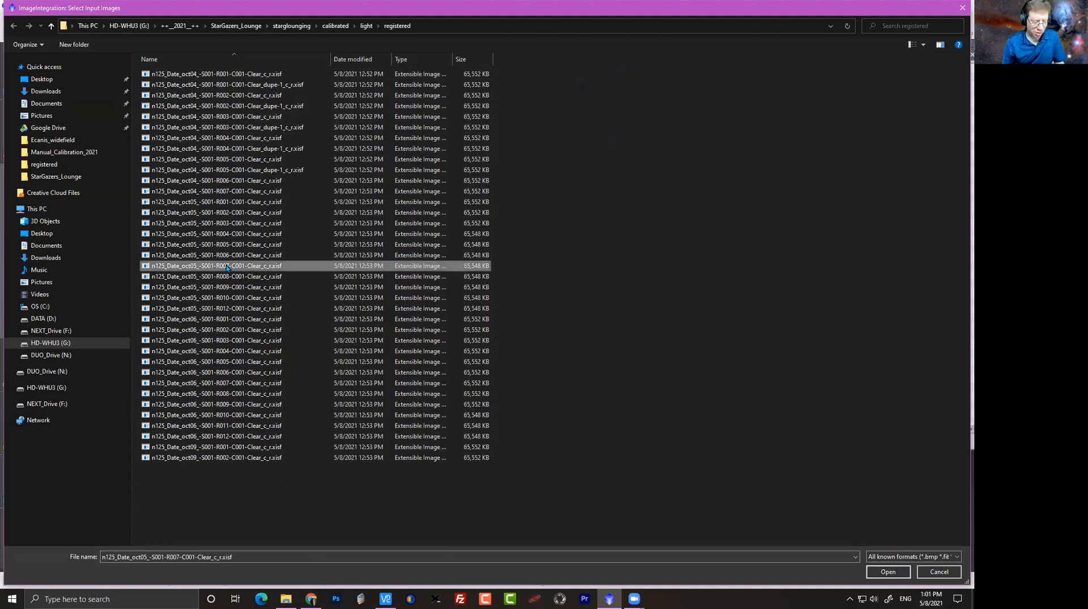
key("ctrl+a")
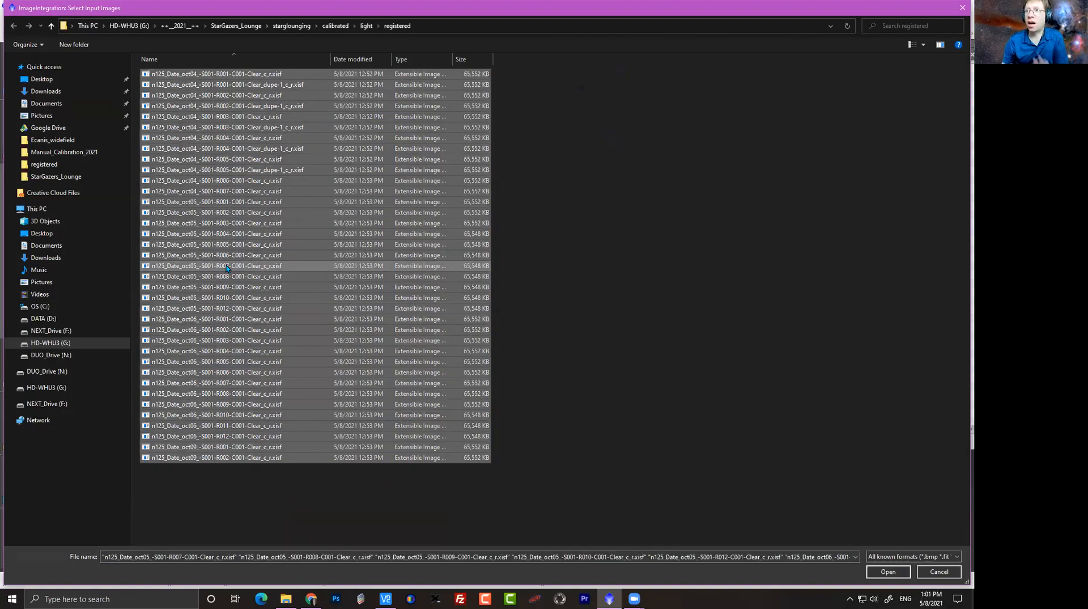
left_click(884, 573)
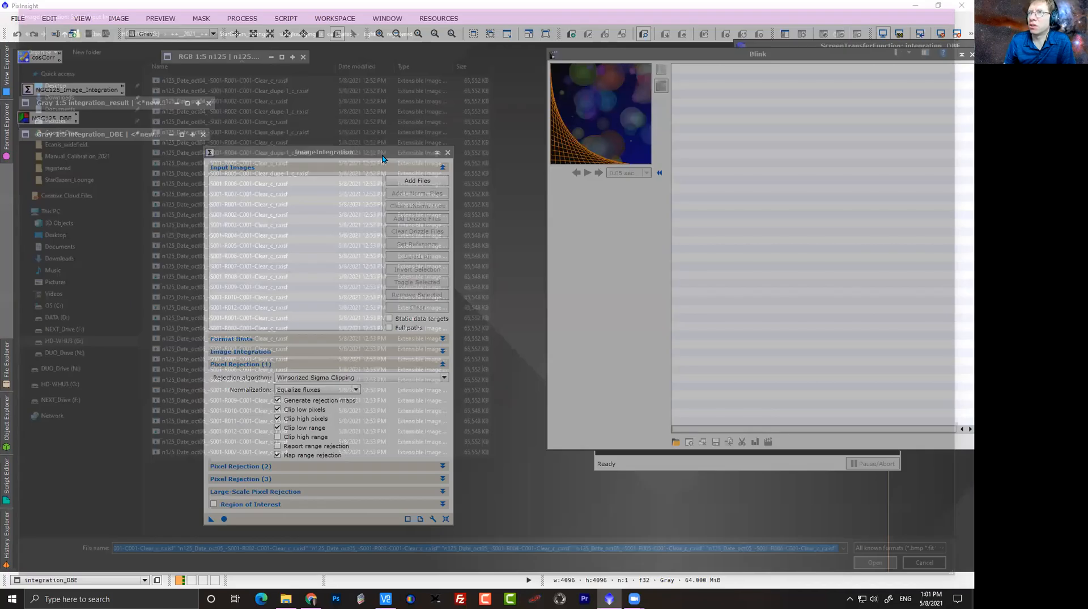
Reset ImageIntegration to its defaults and load all registered frames matching *c_R.* as input images.
left_click_drag(383, 159, 388, 78)
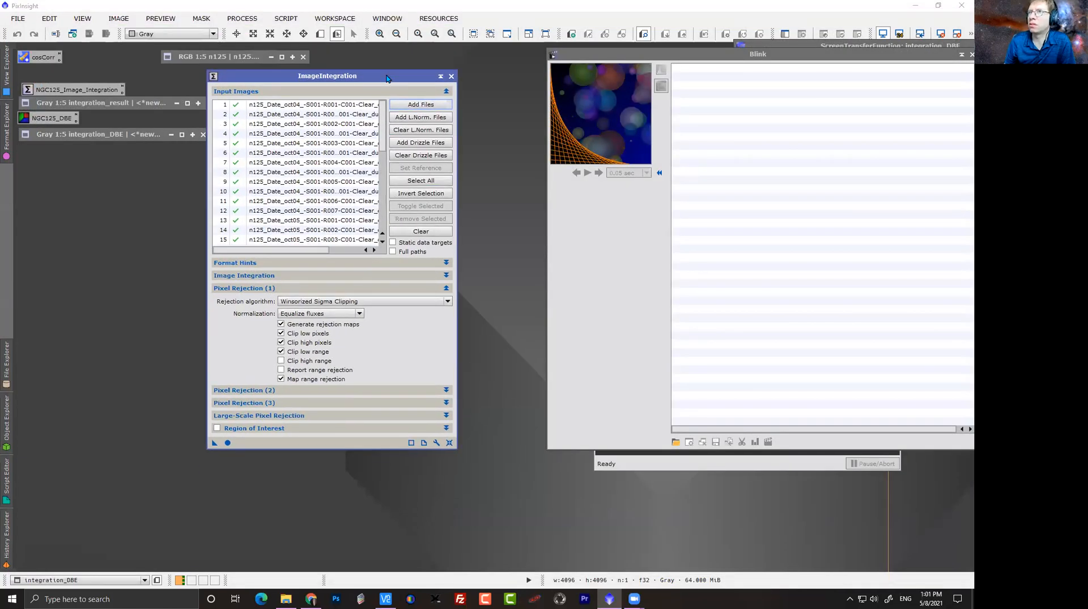
left_click(453, 444)
left_click(406, 104)
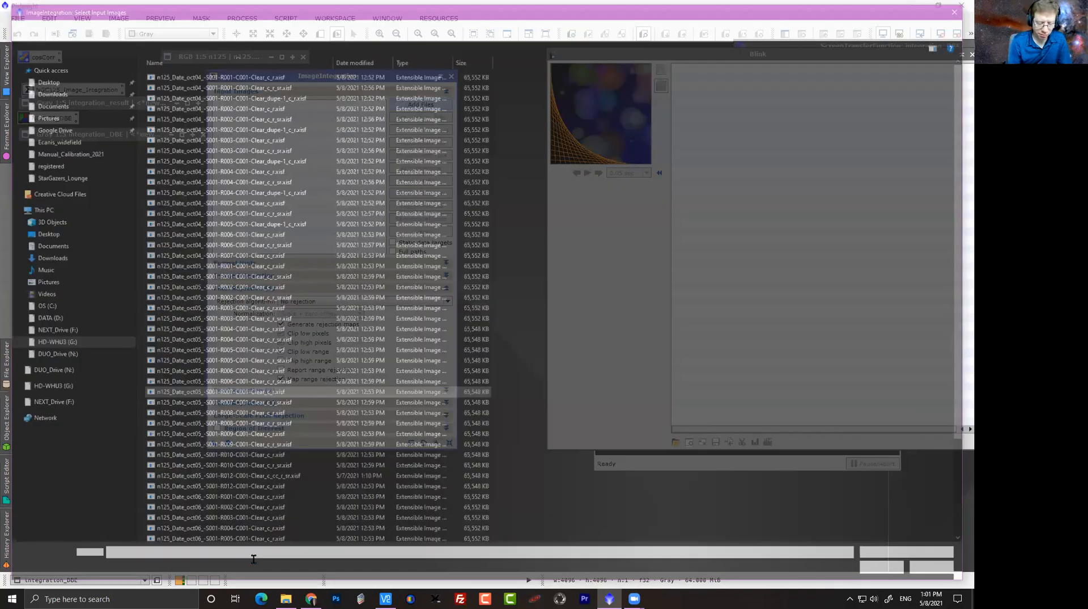
type("*c")
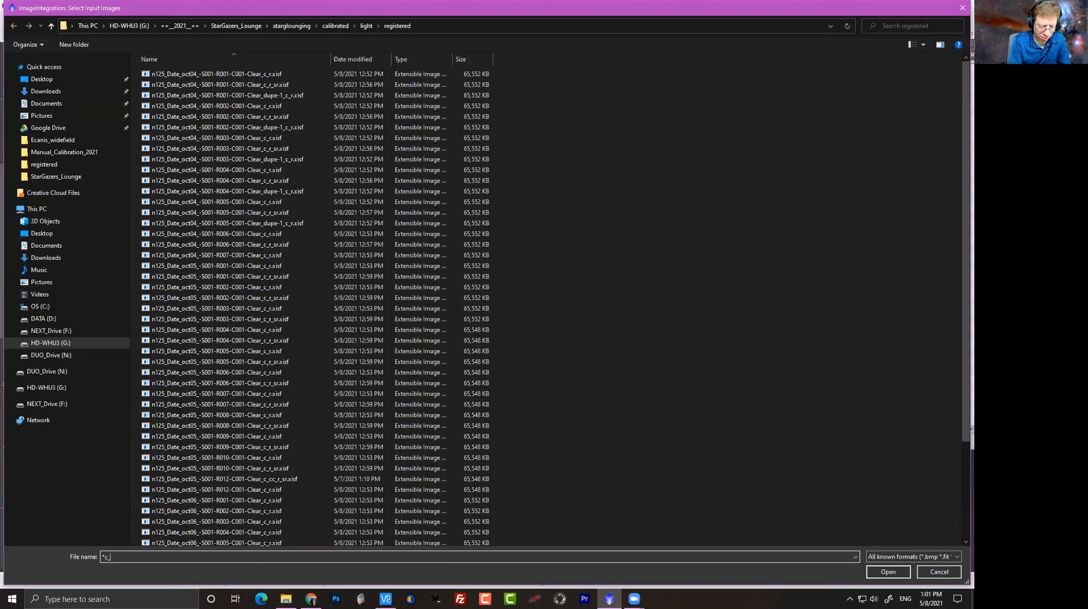
type("_R")
key("Return")
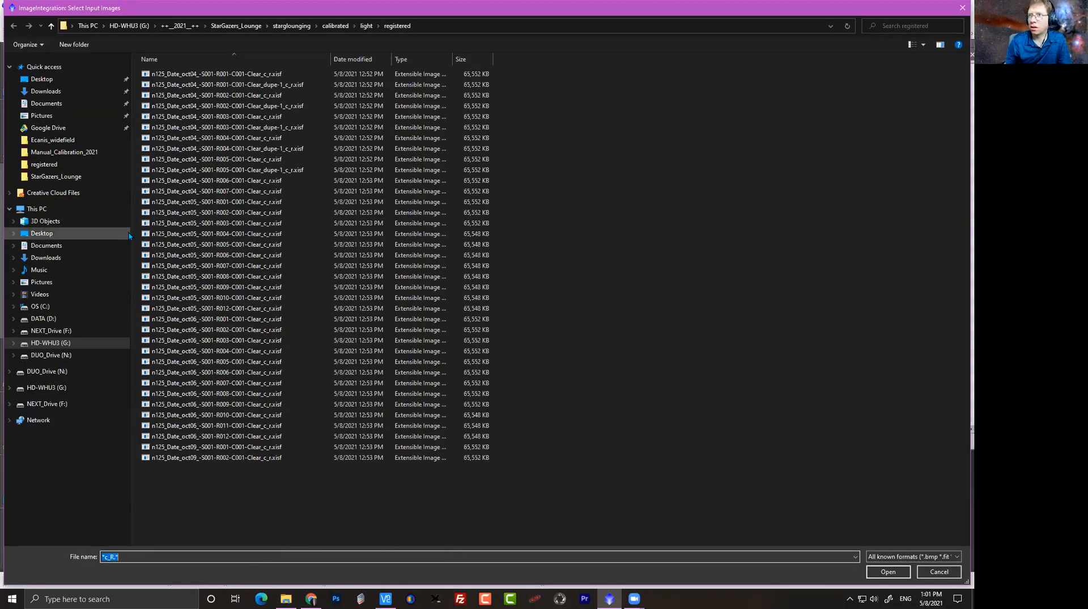
left_click(207, 234)
key("ctrl+a")
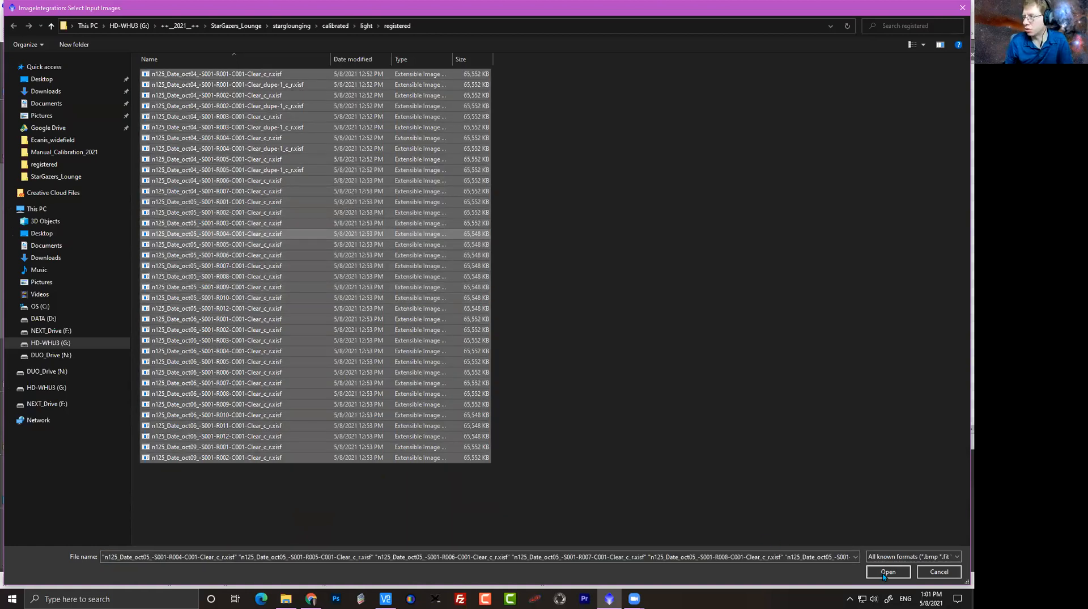
key("Tab")
key("Return")
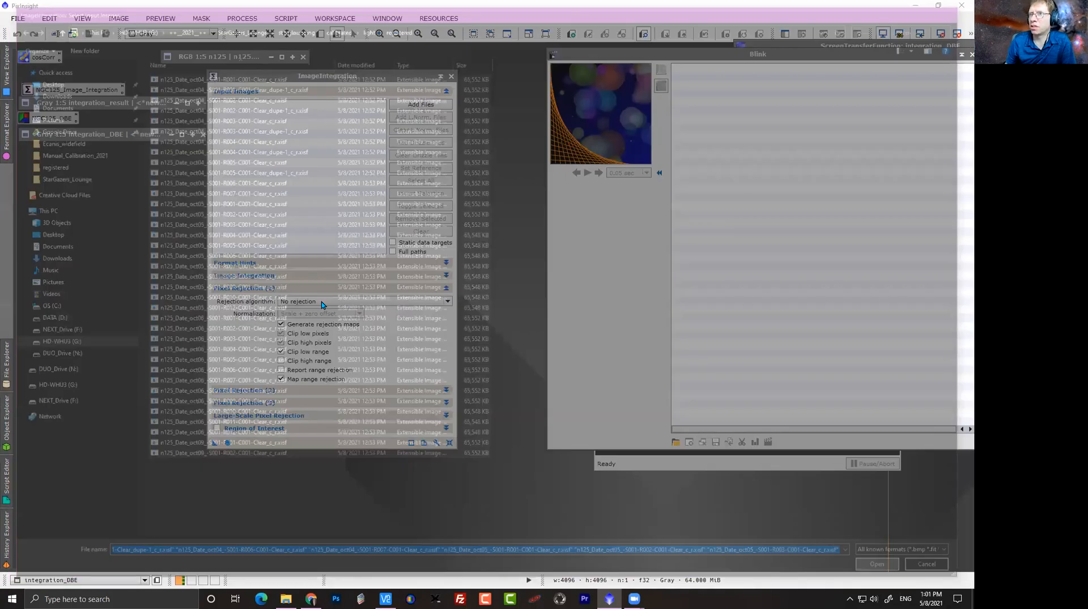
Set pixel rejection to Generalized Extreme Studentized Deviate (ESD) Test with an ESD outliers value of .15.
left_click(322, 301)
left_click(300, 301)
left_click(303, 302)
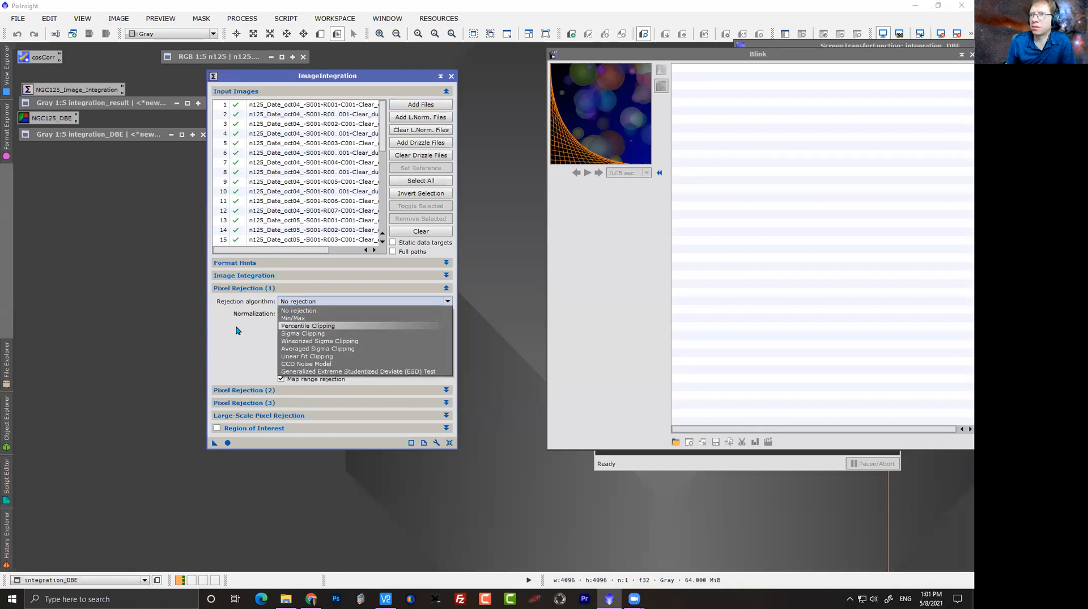
left_click(320, 371)
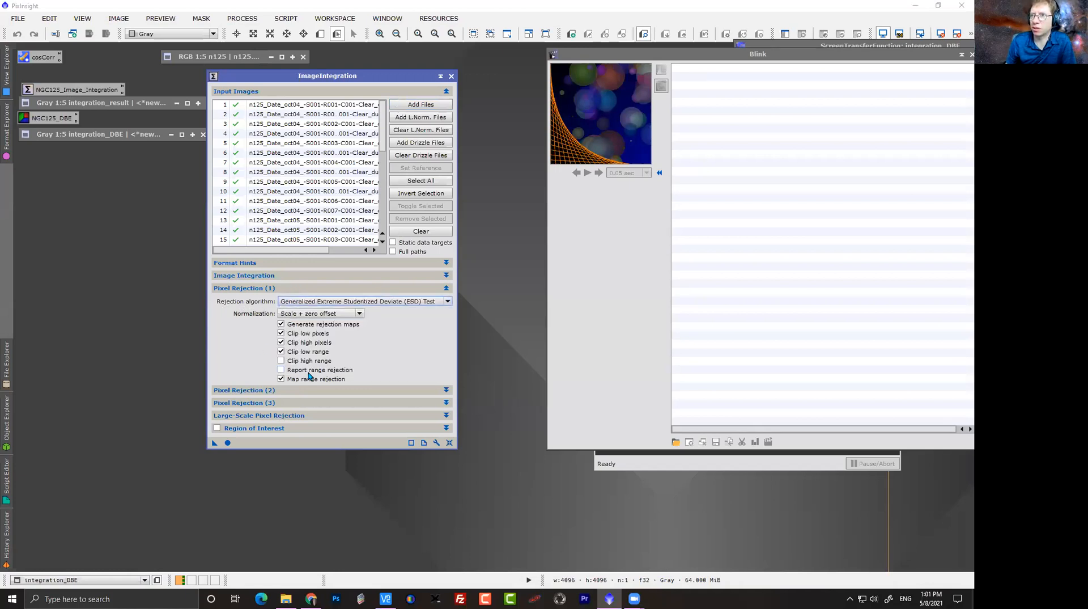
left_click(271, 391)
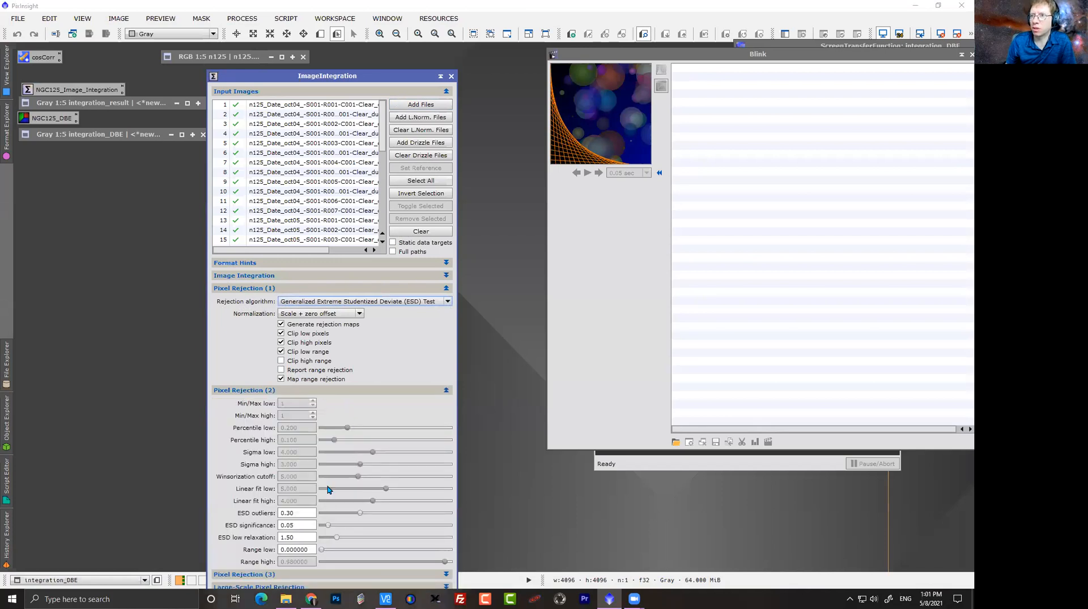
double_click(296, 512)
type(".15")
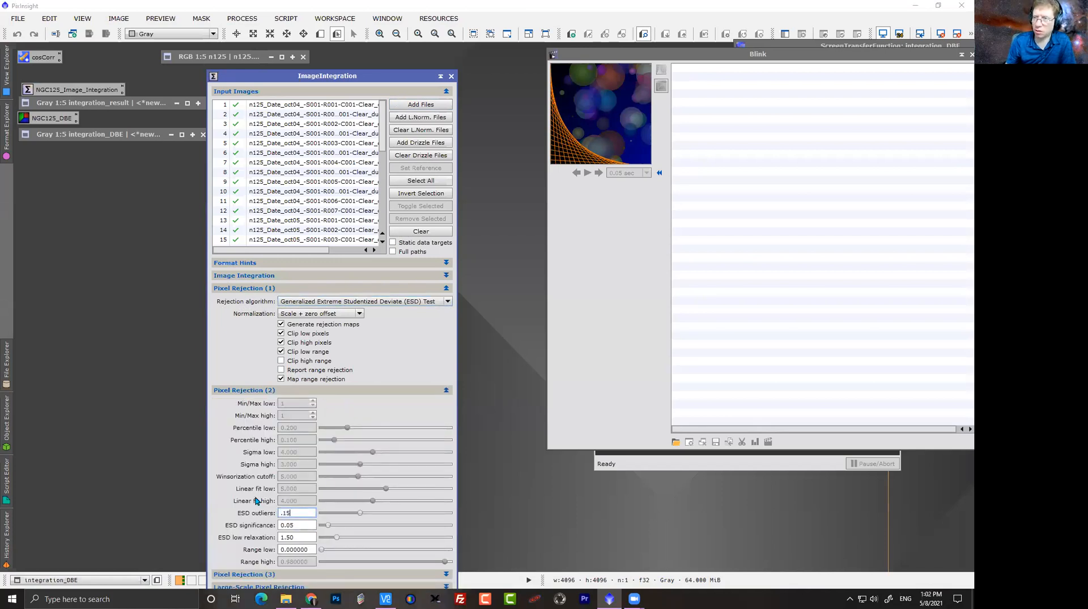
Set ESD low relaxation to 1 and review the Image Integration and Pixel Rejection settings.
double_click(299, 536)
type("1")
left_click(253, 390)
left_click(243, 276)
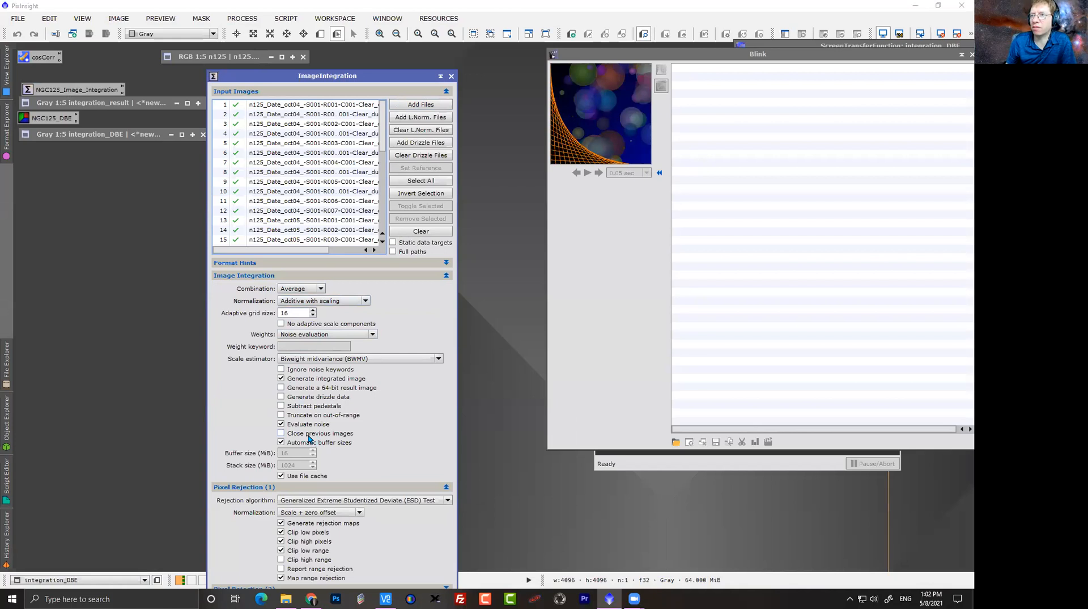
left_click(255, 276)
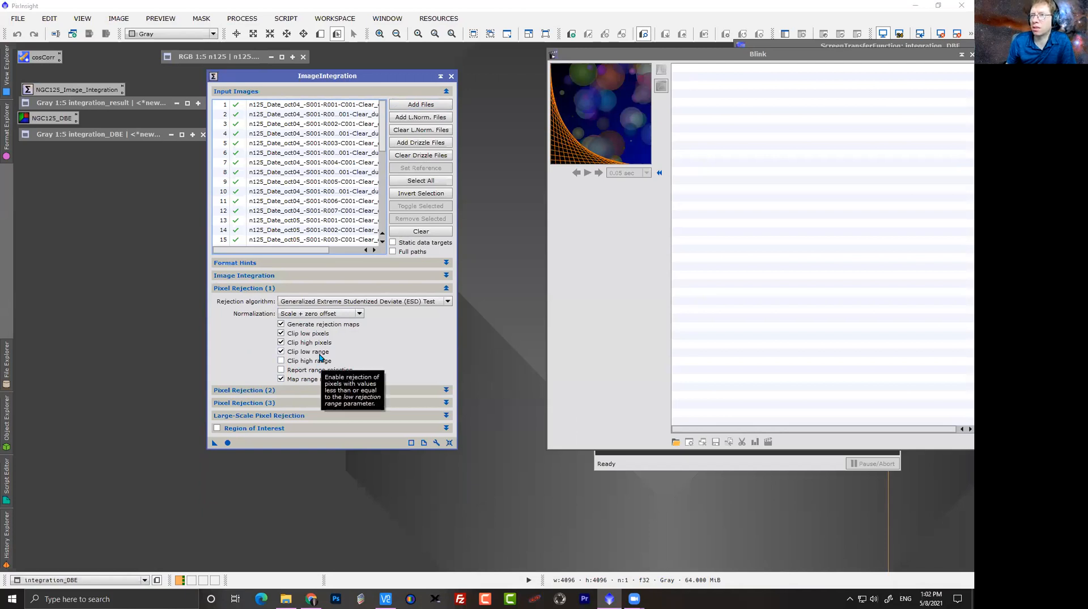
left_click(258, 390)
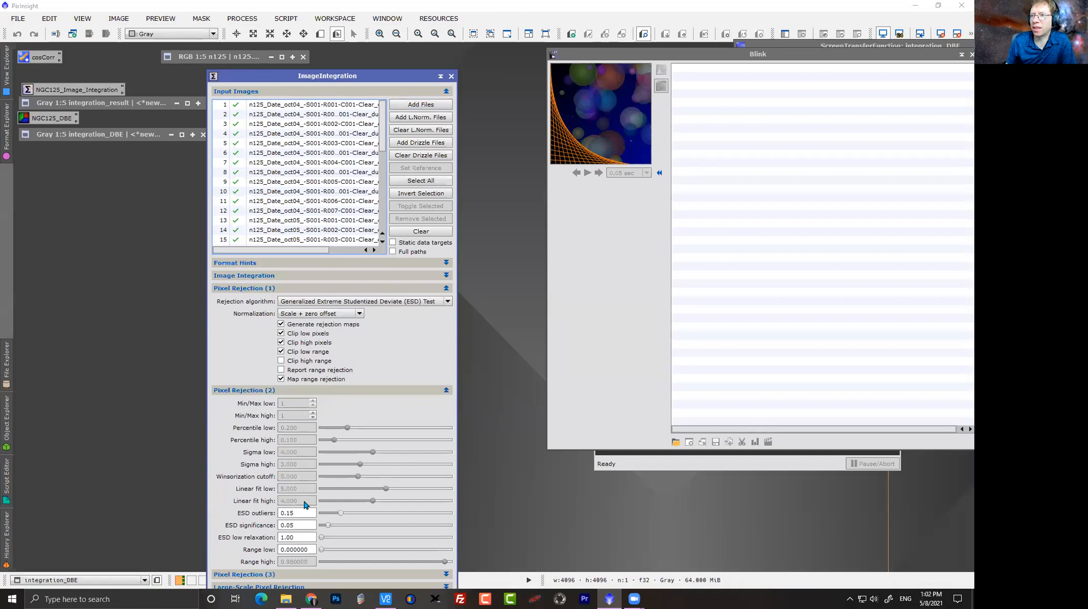
left_click_drag(309, 550, 274, 548)
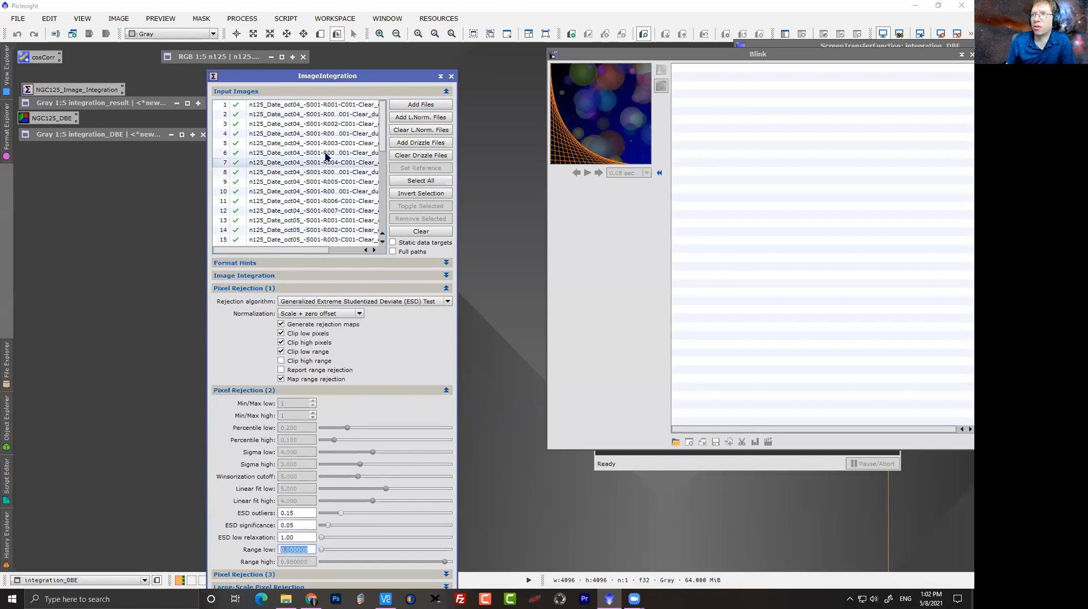
Move the ImageIntegration window up, collapse its Pixel Rejection (1) section and run the integration globally.
left_click_drag(347, 77, 335, 24)
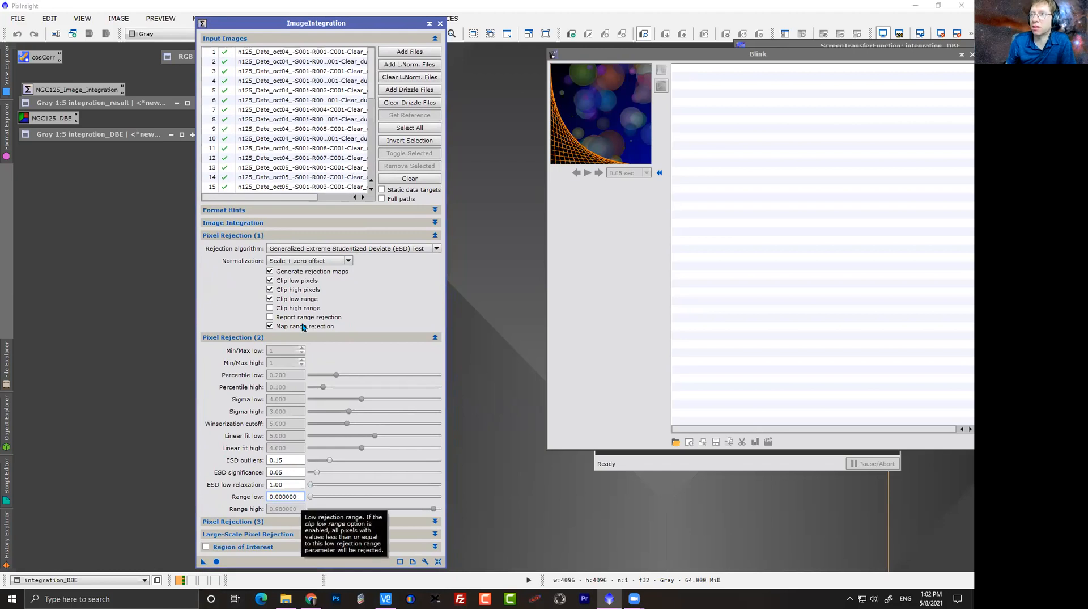
left_click(245, 238)
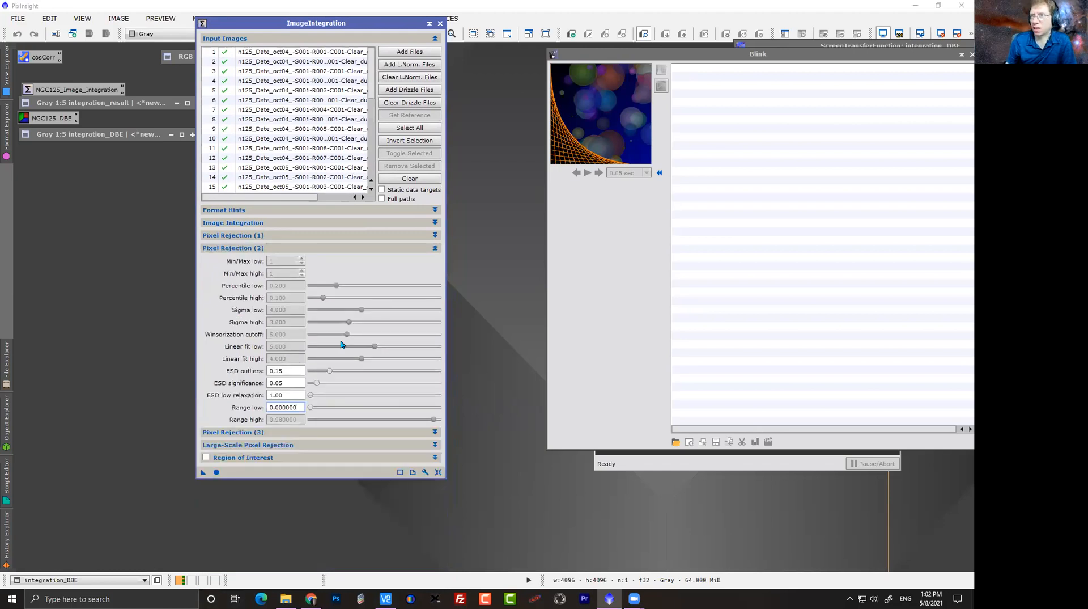
left_click(216, 472)
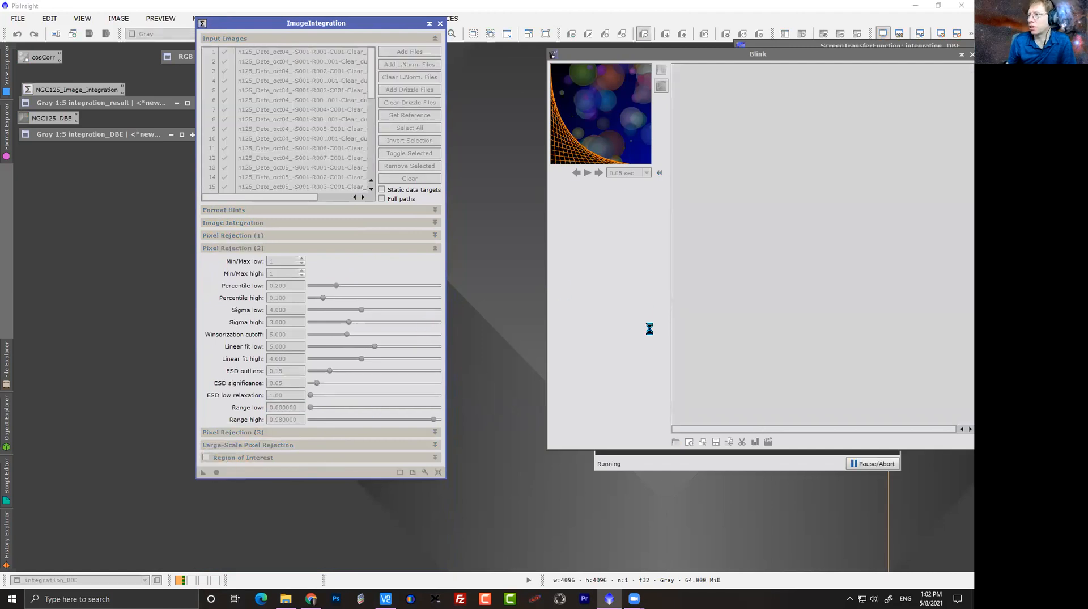
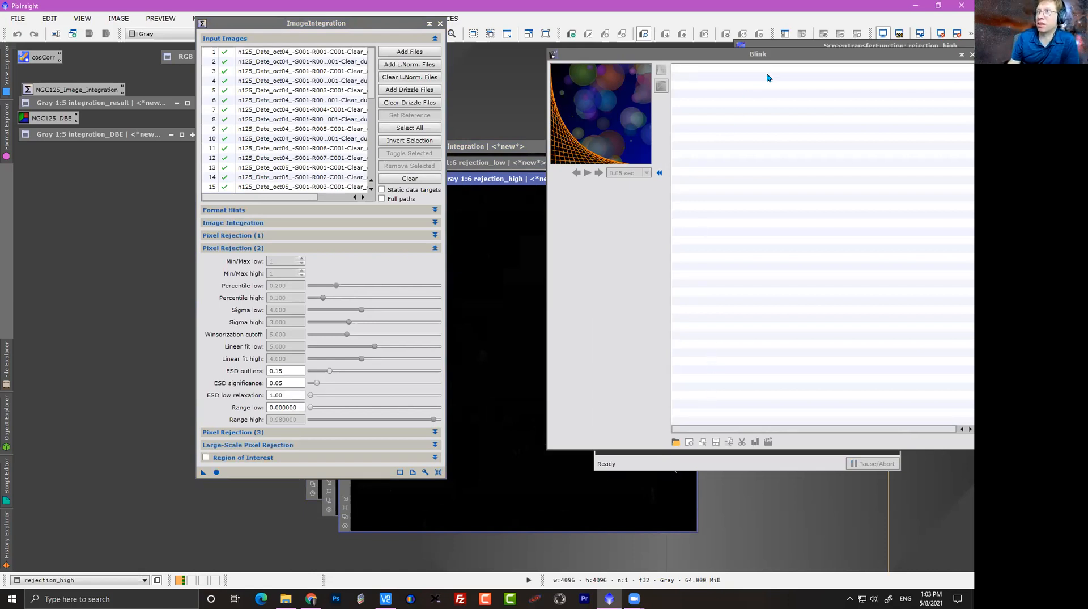
Move the Blink and ImageIntegration windows aside and examine the rejection_high map at 1:3 for rejected trails and blemishes.
left_click_drag(758, 53, 821, 140)
mouse_move(567, 179)
left_mouse_down()
mouse_move(498, 184)
mouse_move(552, 180)
left_mouse_up()
left_click_drag(390, 28, 234, 50)
left_click(498, 266)
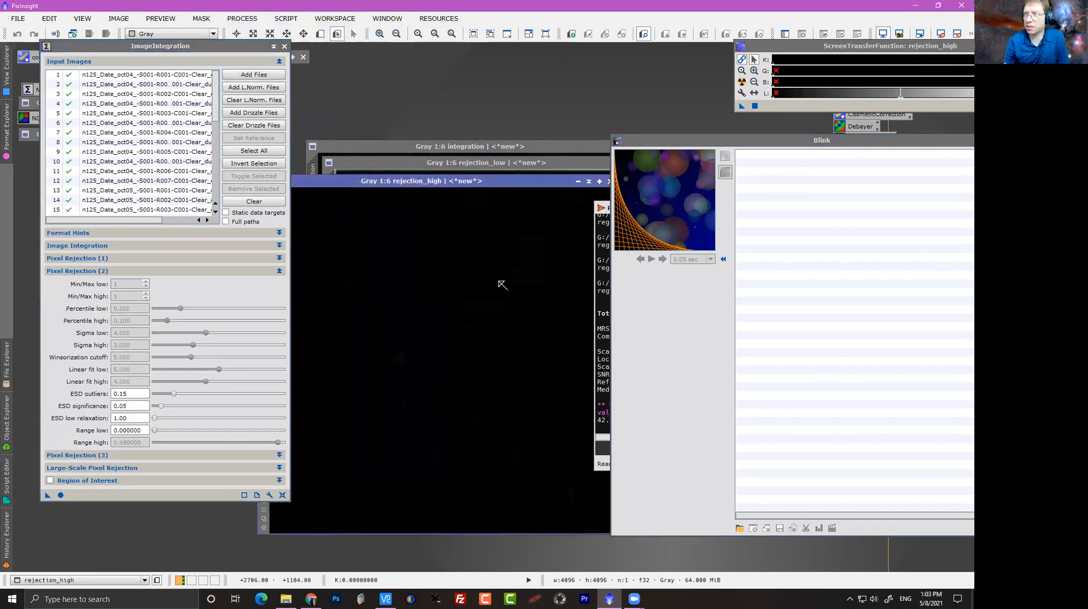
scroll(495, 336, "up", 1)
scroll(495, 336, "up", 2)
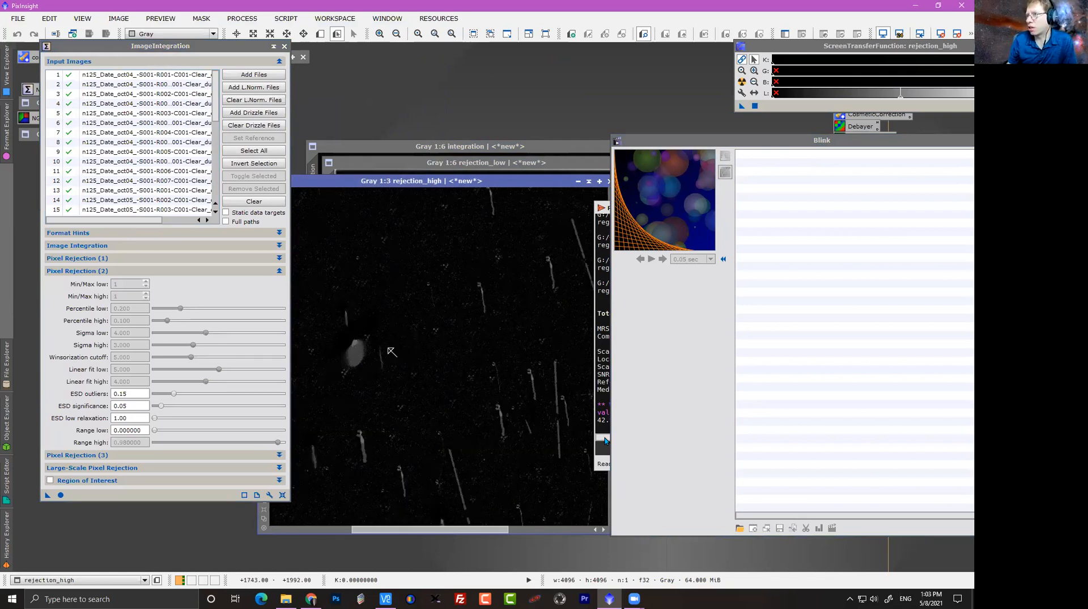
Clear away the rejection_high and rejection_low maps and auto-stretch the integration image.
left_click_drag(609, 181, 469, 200)
left_click_drag(516, 166, 309, 241)
left_click(468, 237)
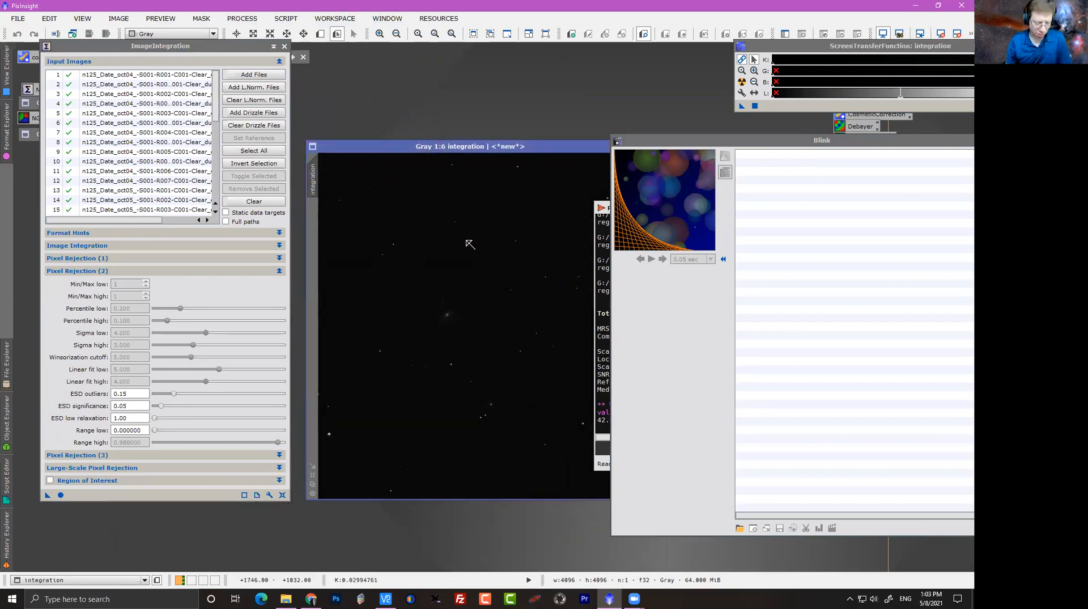
key("ctrl+a")
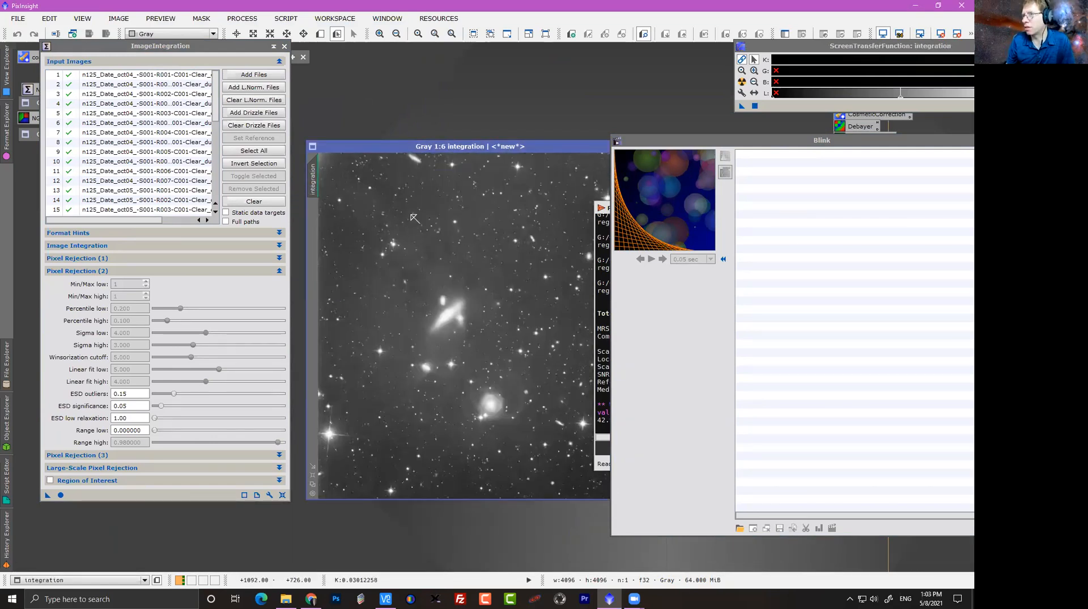
Refine the integration image's screen stretch in ScreenTransferFunction for more contrast and place that window beside the process icons.
left_click_drag(800, 51, 753, 72)
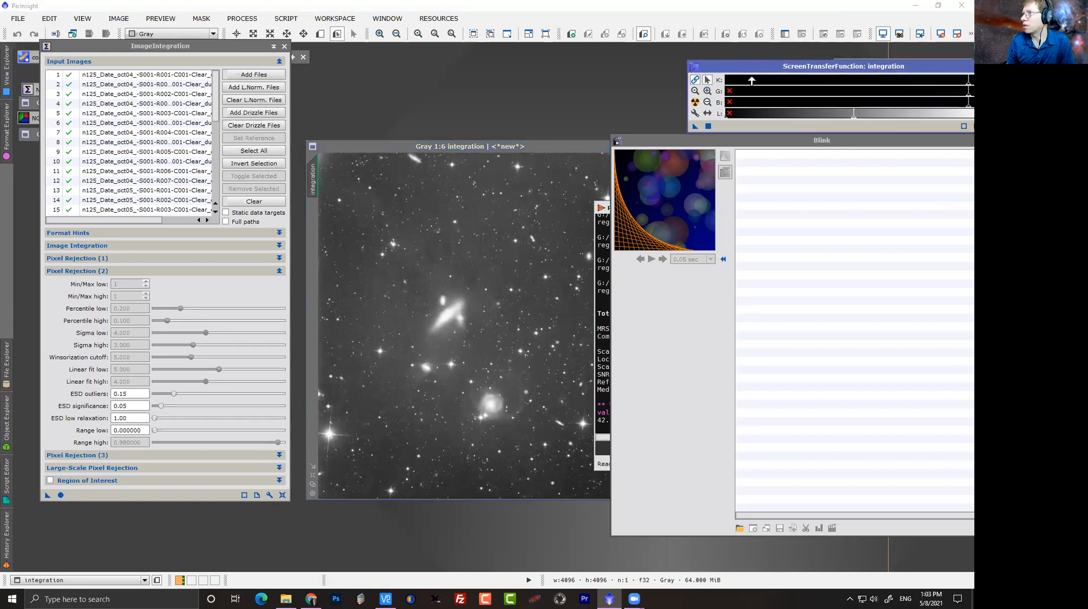
left_click(695, 102)
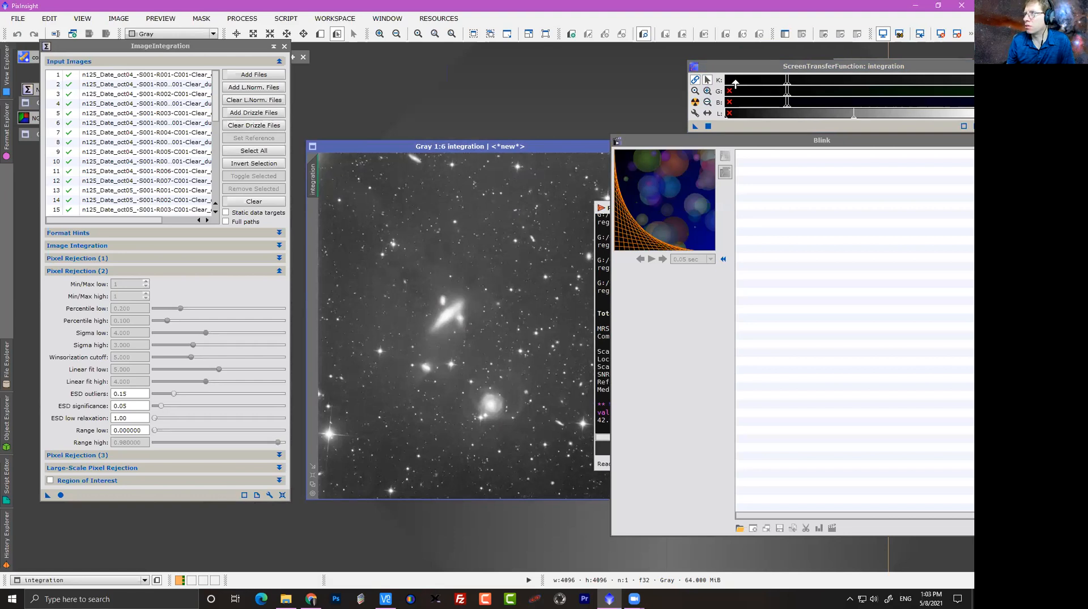
left_click_drag(789, 82, 787, 84)
mouse_move(846, 67)
left_mouse_down()
mouse_move(674, 55)
mouse_move(674, 73)
mouse_move(701, 73)
left_mouse_up()
scroll(805, 75, "up", 1)
scroll(691, 68, "up", 1)
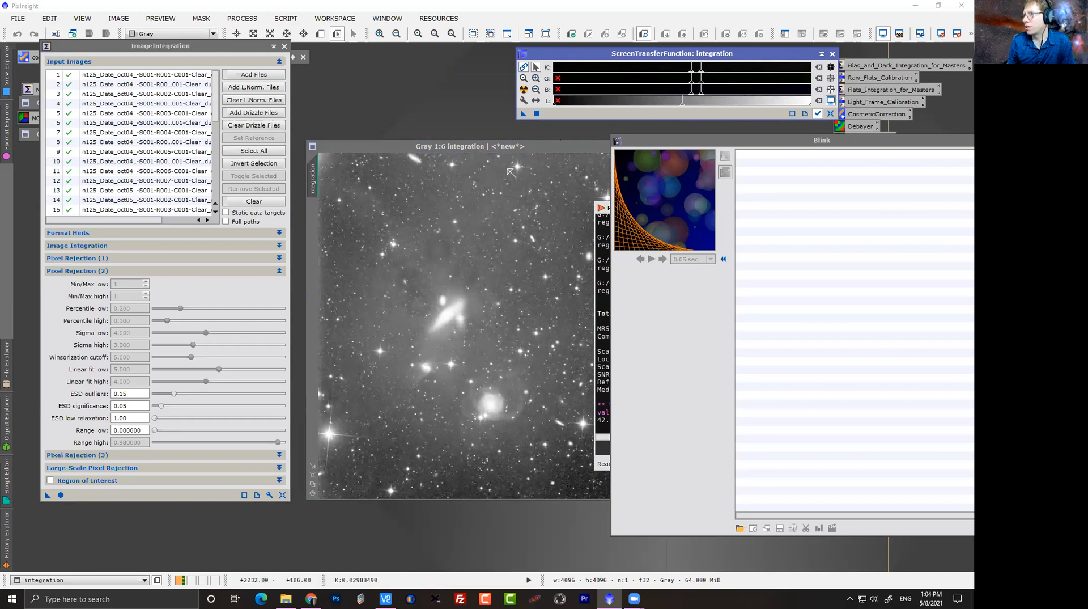
Reposition the stretched integration image so it sits partly behind the ImageIntegration window.
left_click_drag(453, 151, 289, 108)
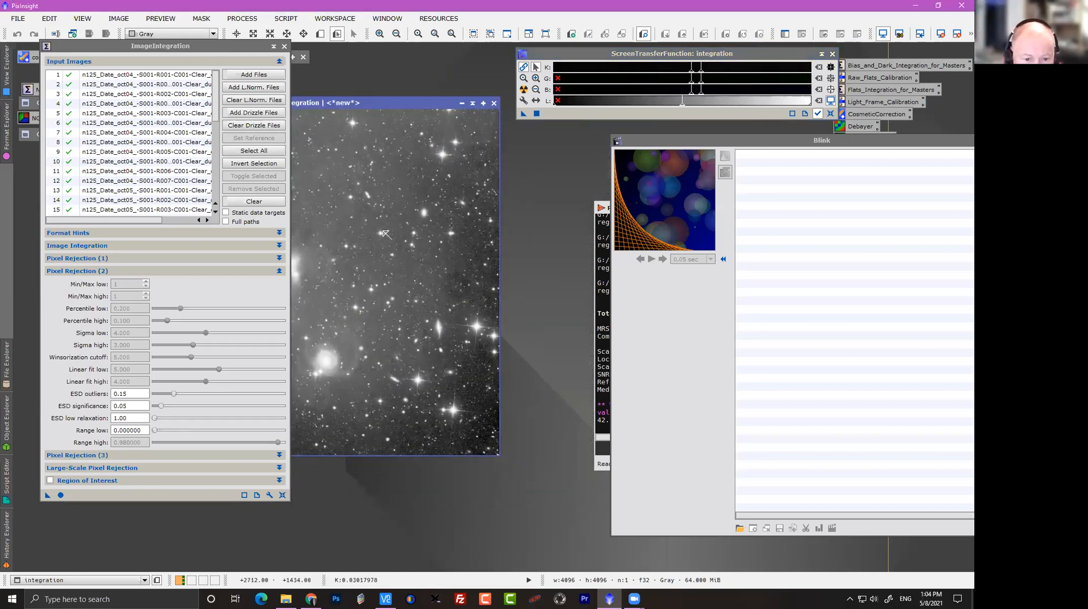
left_click_drag(360, 105, 453, 110)
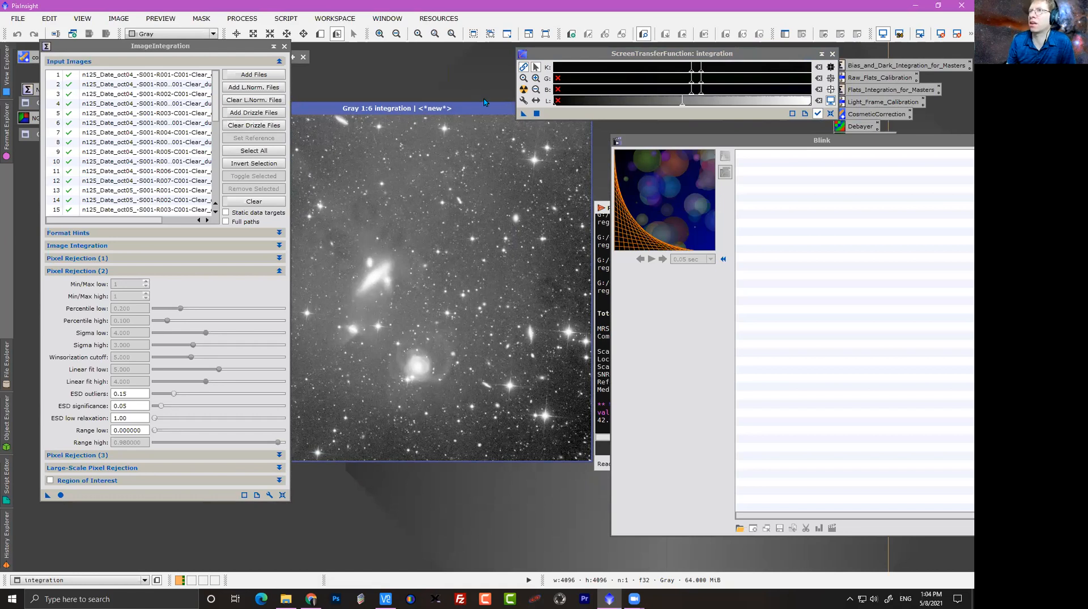
left_click_drag(489, 109, 299, 71)
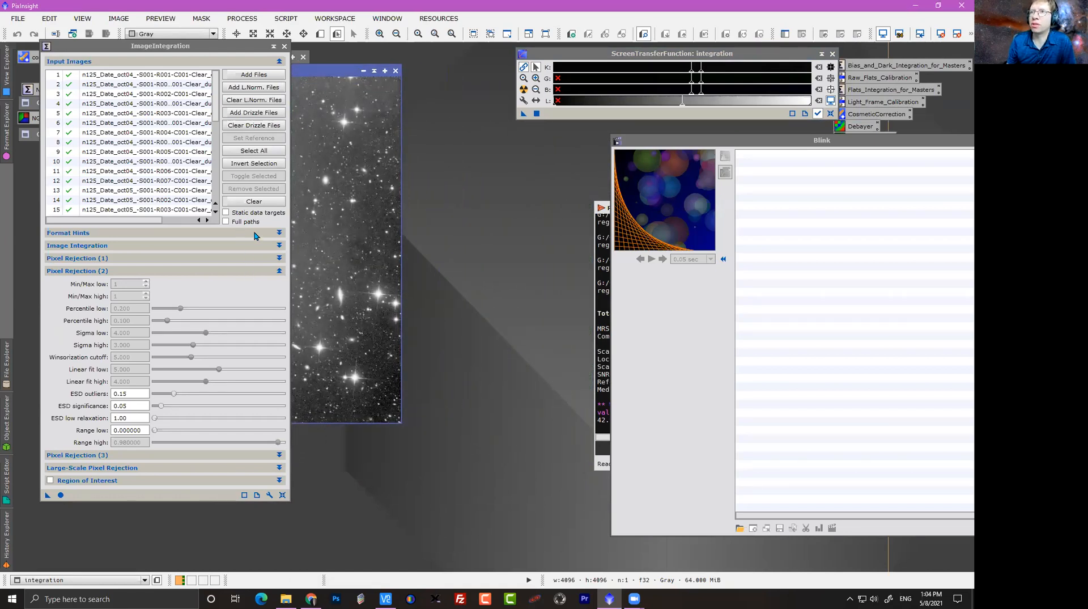
Clear ImageIntegration's input images and open the file selection for the registered folder, comparing the _c_r and _c_r_sr frames.
left_click(255, 202)
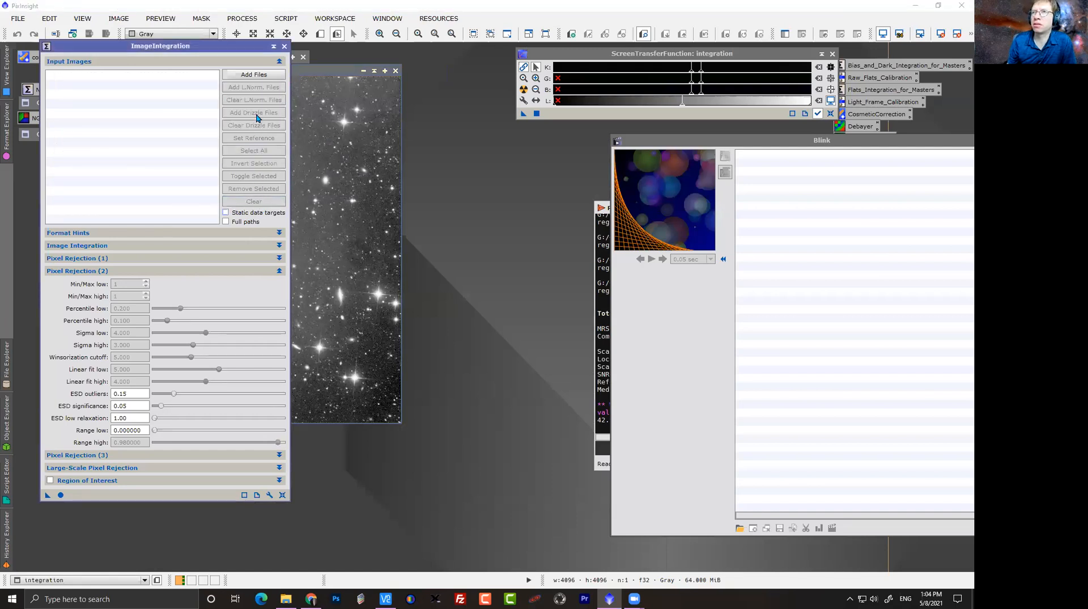
left_click(247, 75)
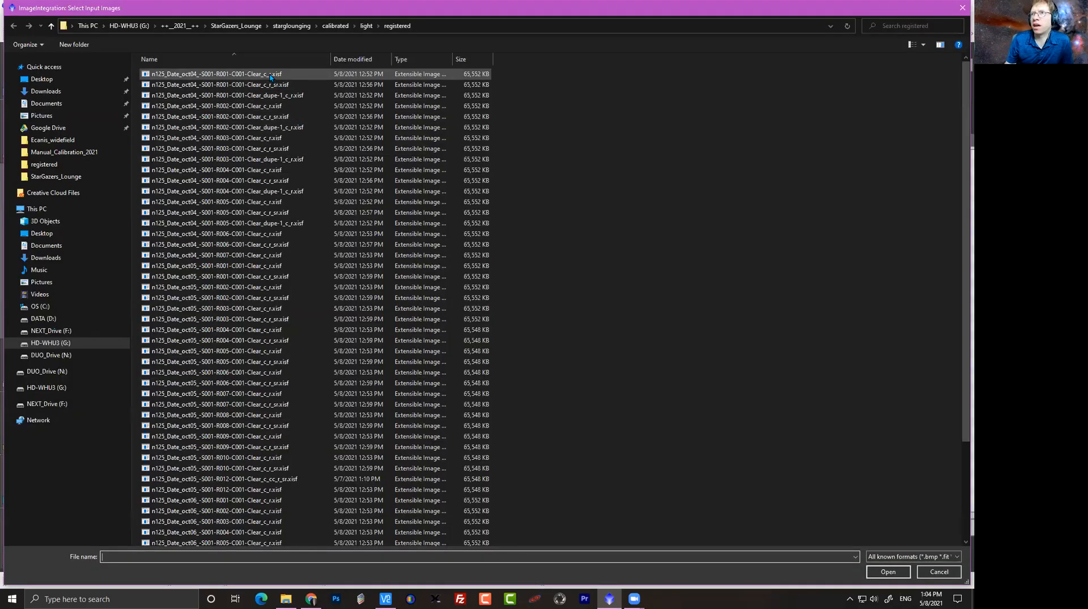
left_click(271, 76)
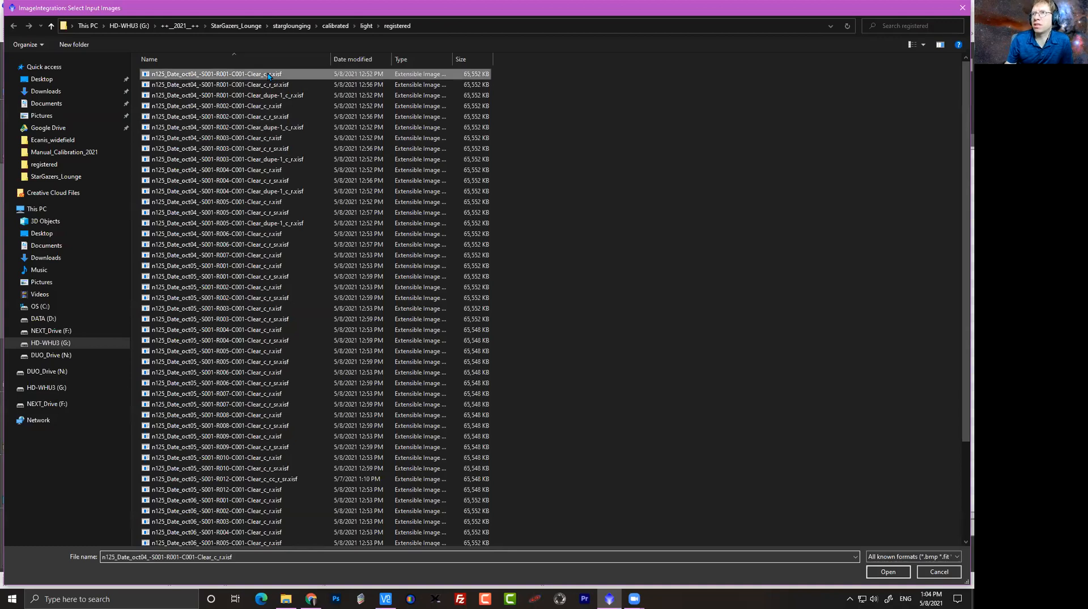
left_click(289, 86)
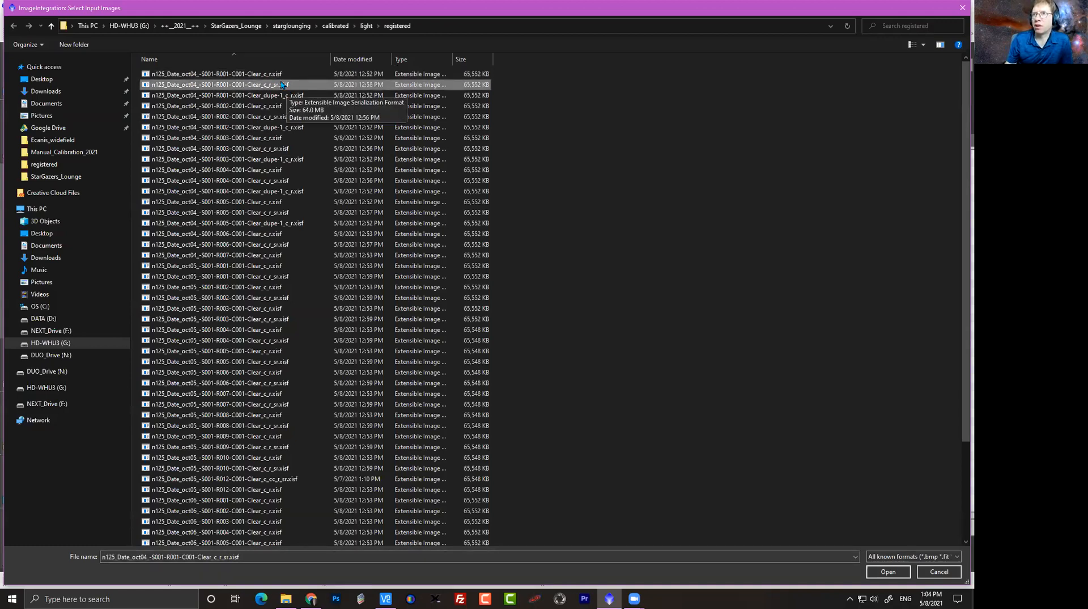
left_click(264, 126)
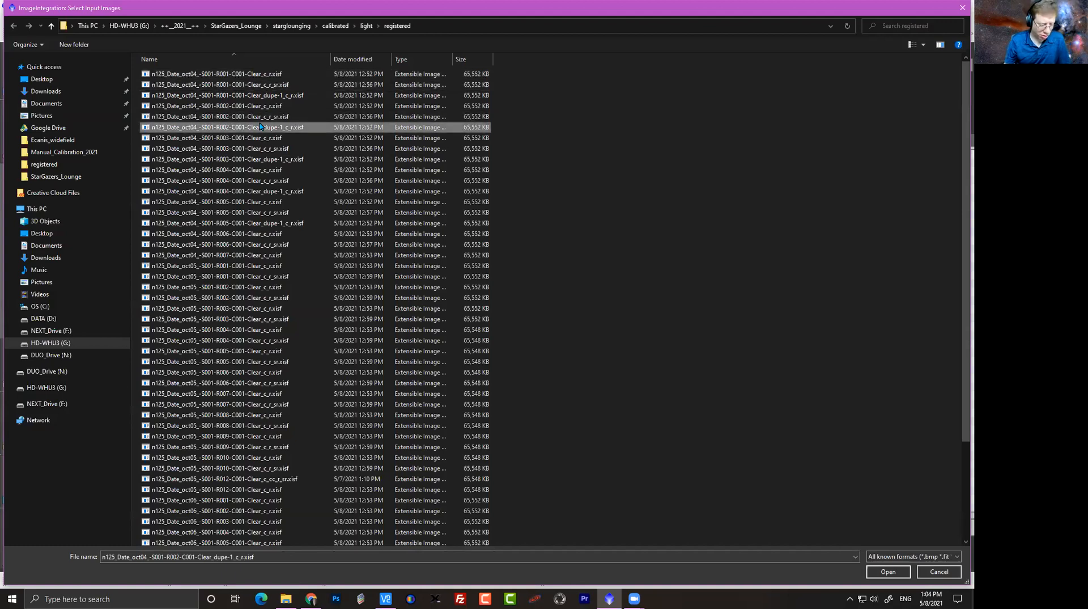
Select all registered files and exclude the oct04 R001 to R006 Clear_c_r originals that have an _sr version.
key("ctrl+a")
left_click(286, 74, "ctrl")
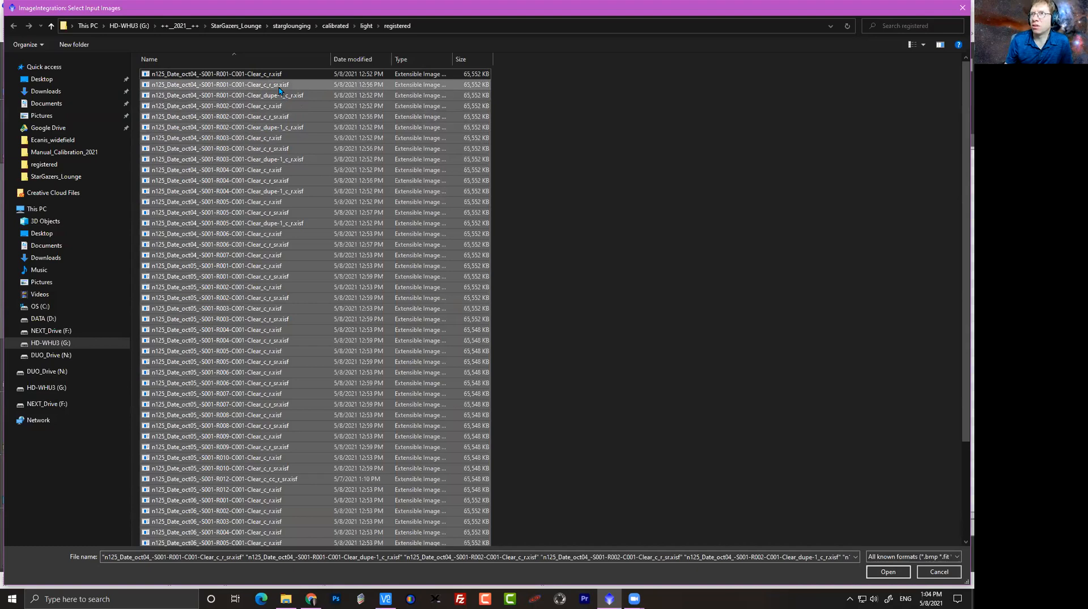
left_click(280, 85, "ctrl")
left_click(281, 95, "ctrl")
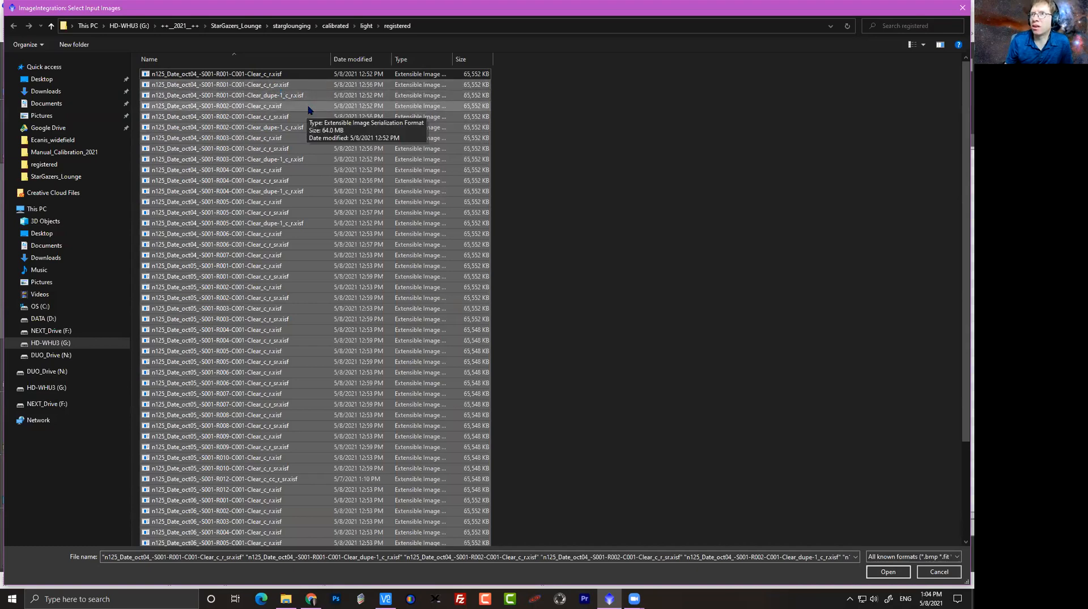
left_click(283, 105, "ctrl")
left_click(299, 138, "ctrl")
left_click(285, 170, "ctrl")
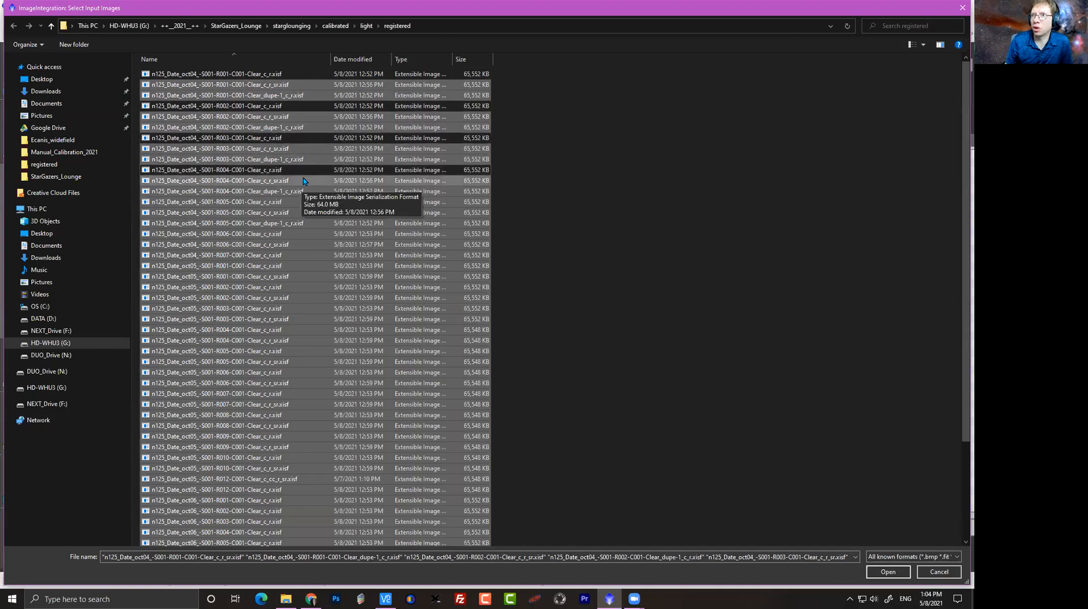
left_click(282, 202, "ctrl")
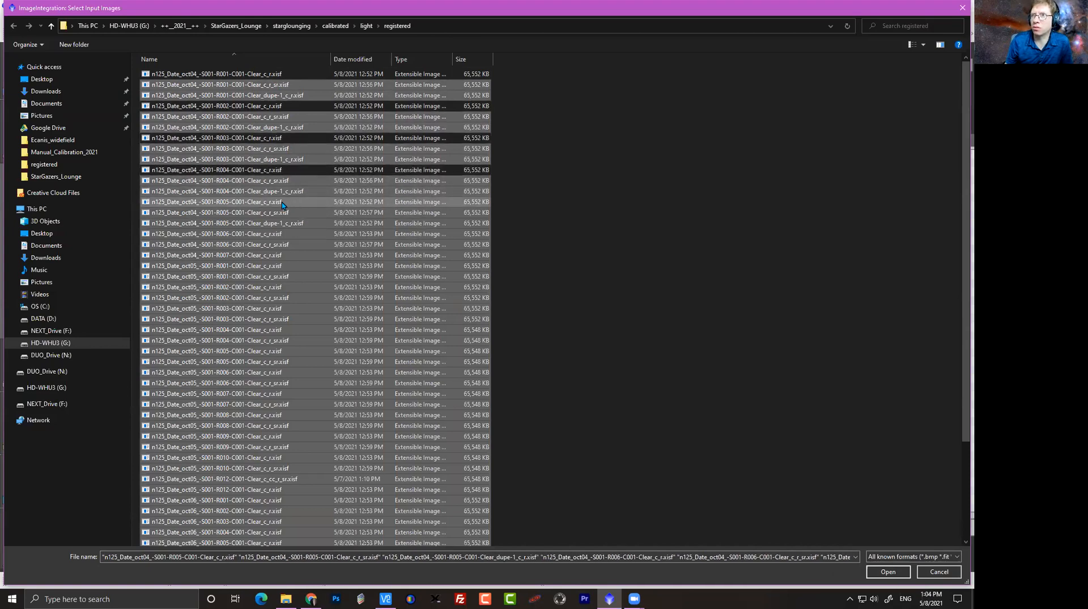
left_click(287, 234, "ctrl")
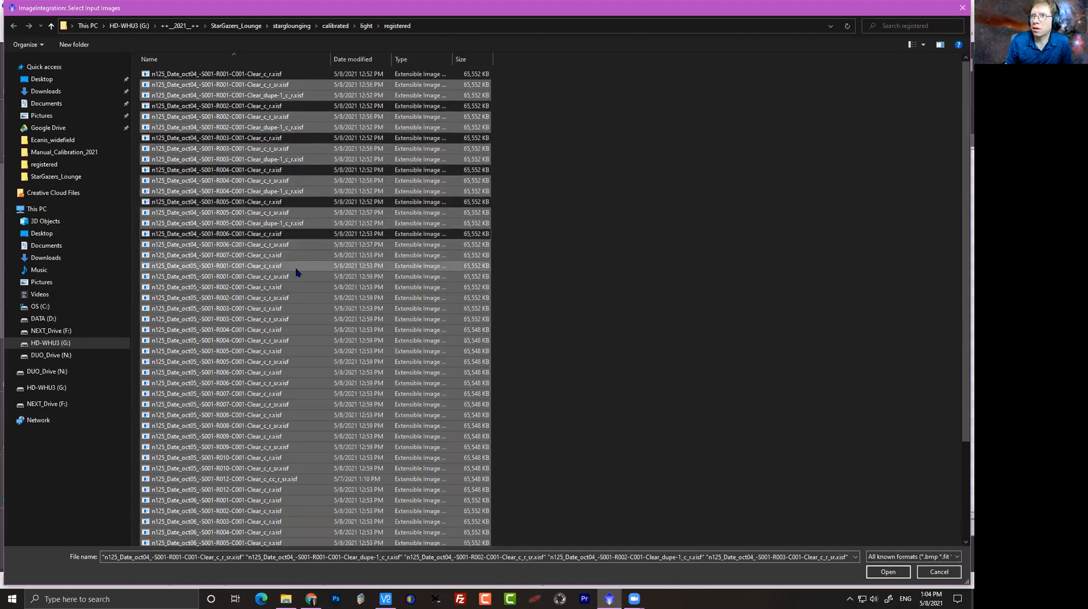
Exclude the oct05 Clear_c_r originals R001 to R010 and R012 from the selection, keeping their _sr versions.
left_click(282, 268, "ctrl")
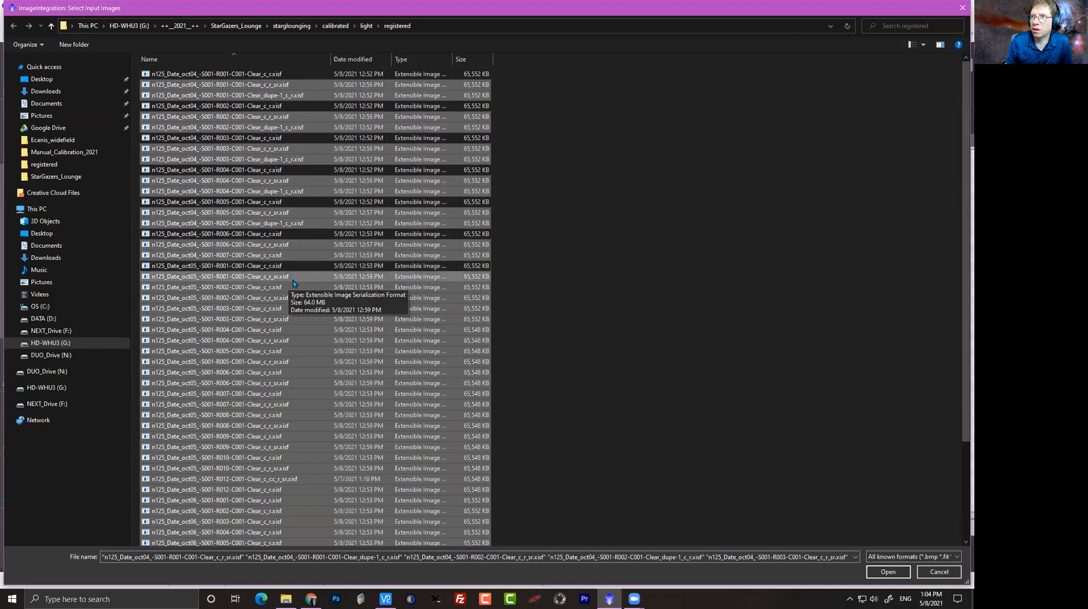
left_click(283, 309, "ctrl")
left_click(282, 331, "ctrl")
left_click(279, 351, "ctrl")
left_click(278, 372, "ctrl")
left_click(283, 395, "ctrl")
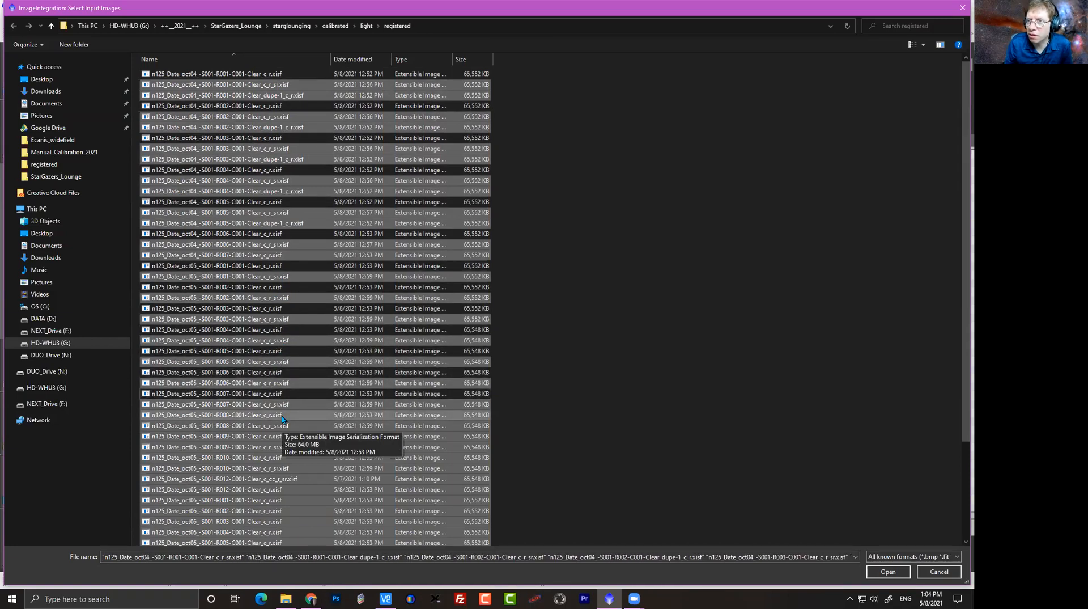
left_click(282, 416, "ctrl")
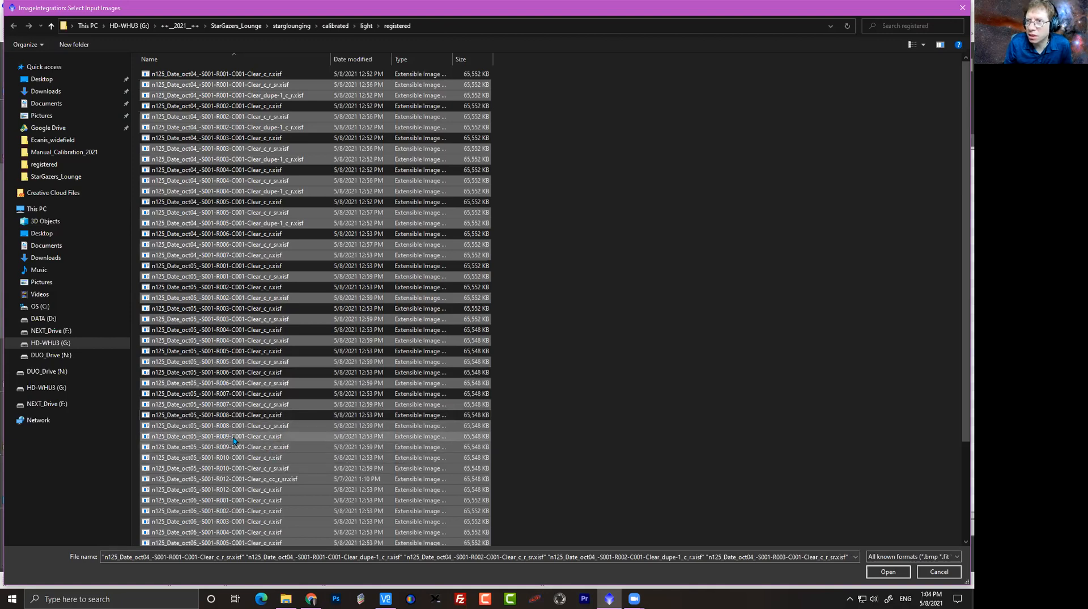
left_click(275, 435, "ctrl")
left_click(278, 457, "ctrl")
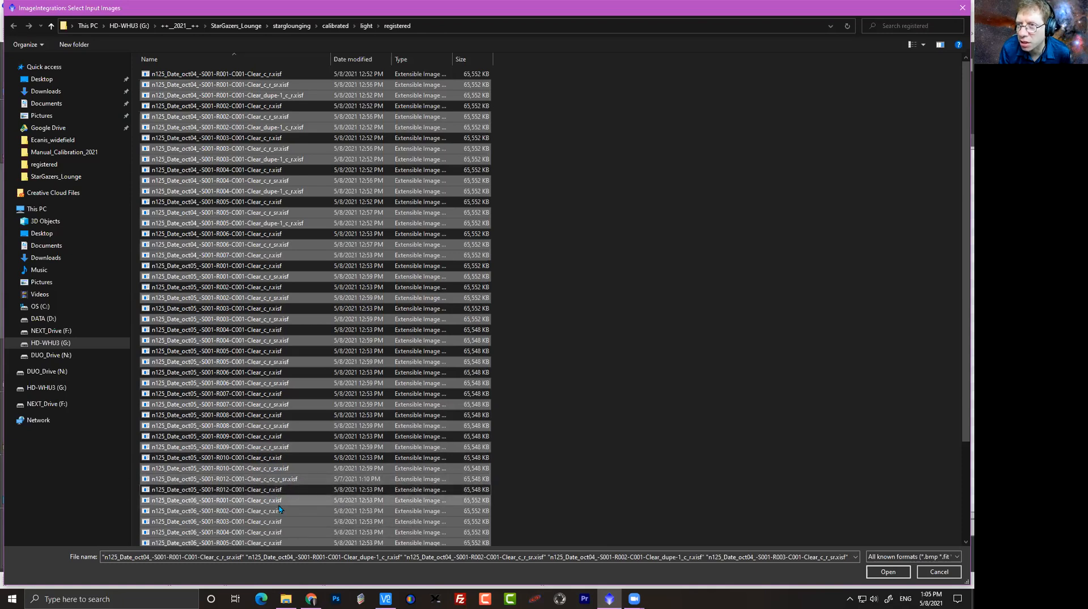
Add the selected frames, without the oct09 Clear_c_r originals, as input images and run the integration.
scroll(234, 519, "down", 4)
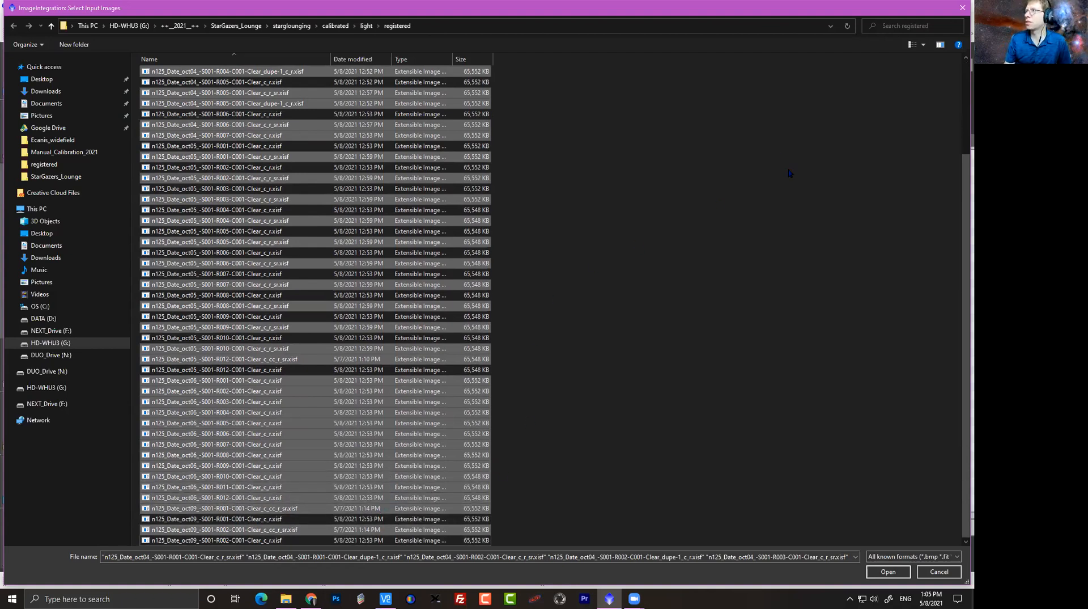
left_click(888, 572)
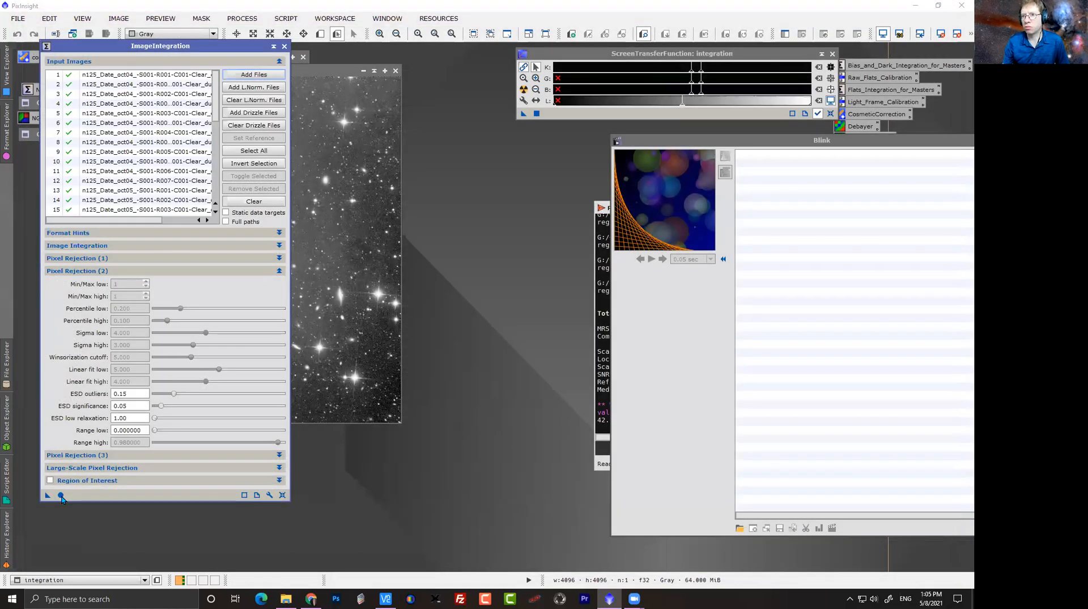
left_click(60, 494)
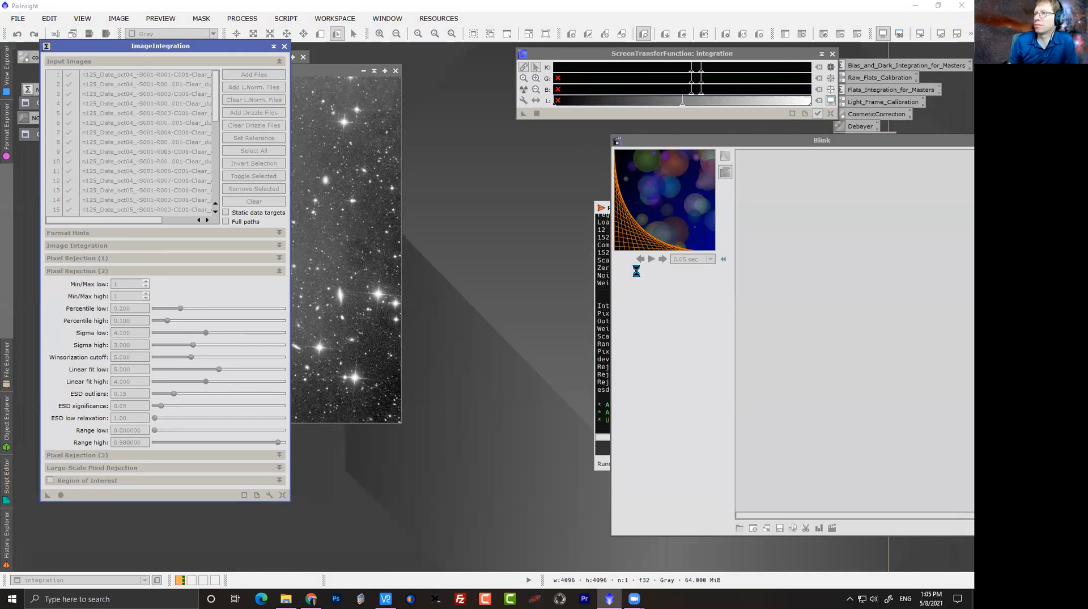
Close the ImageIntegration window and the high and low rejection maps once the integration has run.
left_click(603, 266)
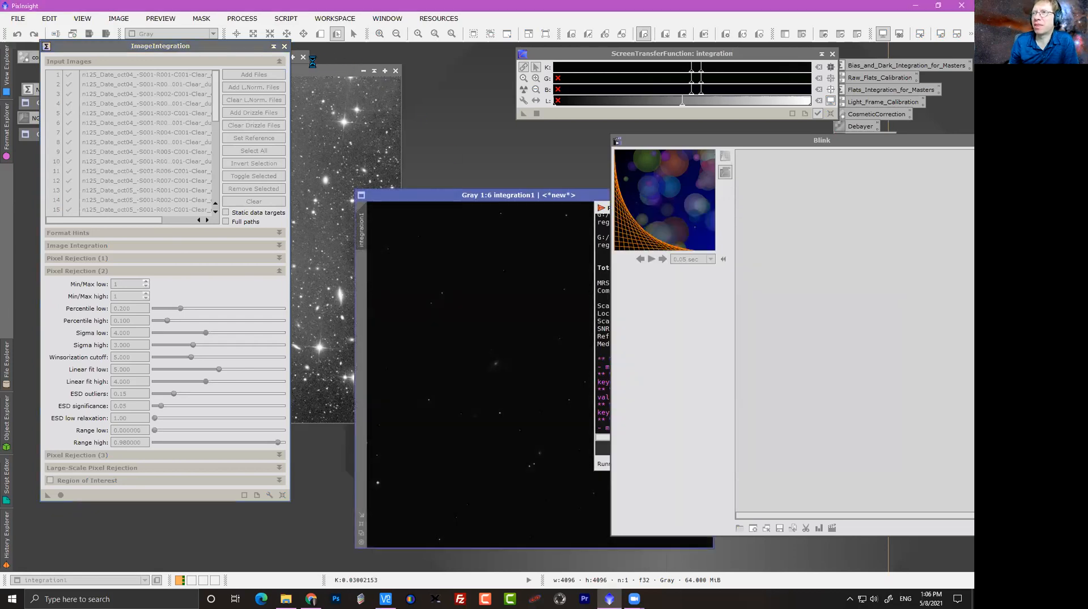
left_click(284, 46)
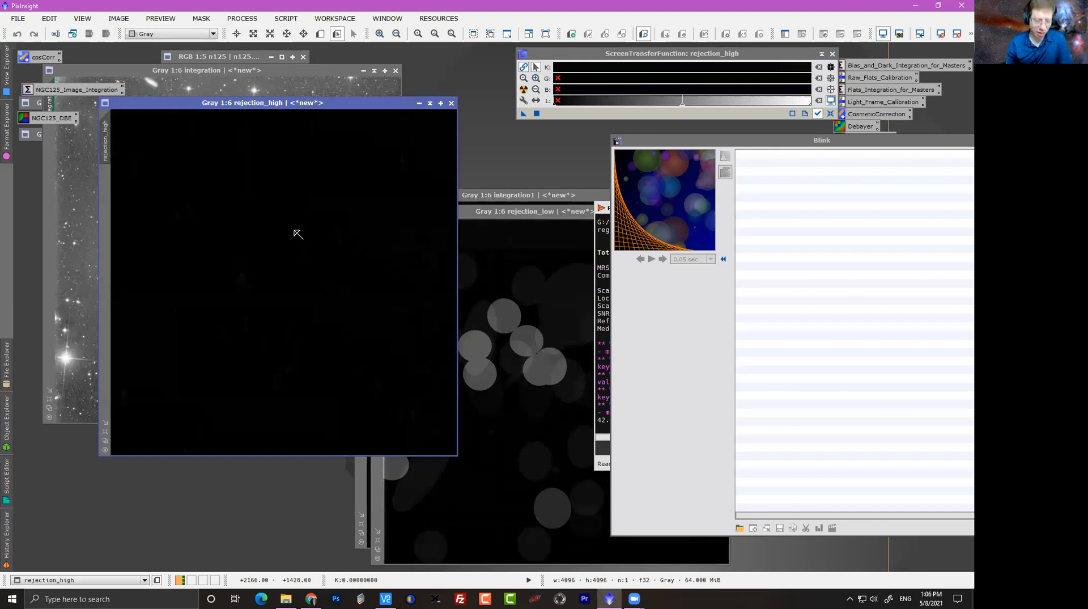
left_click(451, 102)
left_click_drag(482, 212, 191, 103)
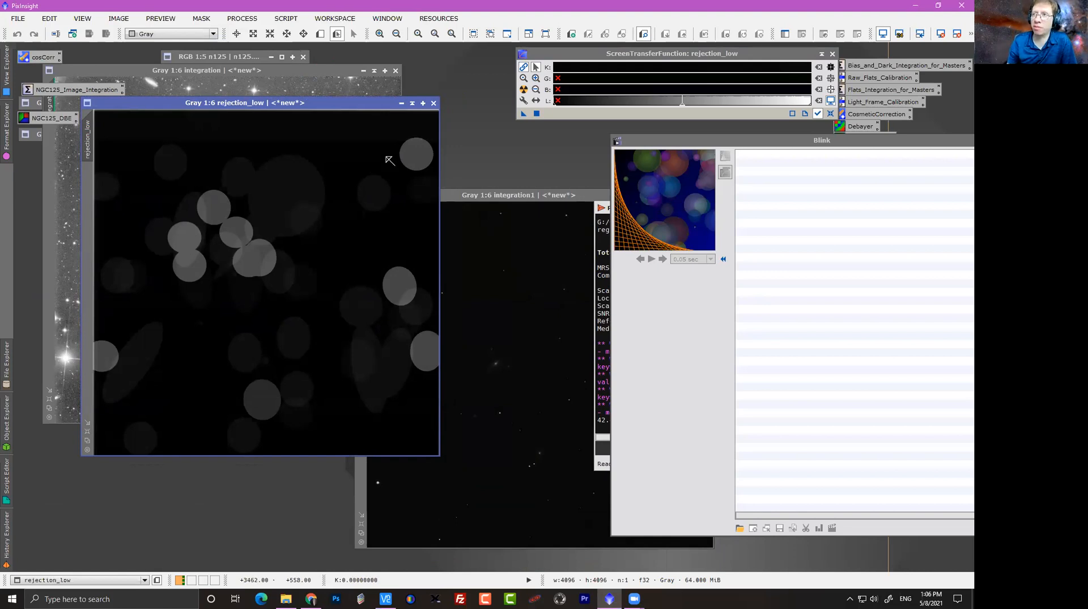
left_click(433, 103)
Auto-stretch the new integration1 image and overlay the earlier integration window on it with the same screen stretch.
left_click_drag(437, 194, 244, 116)
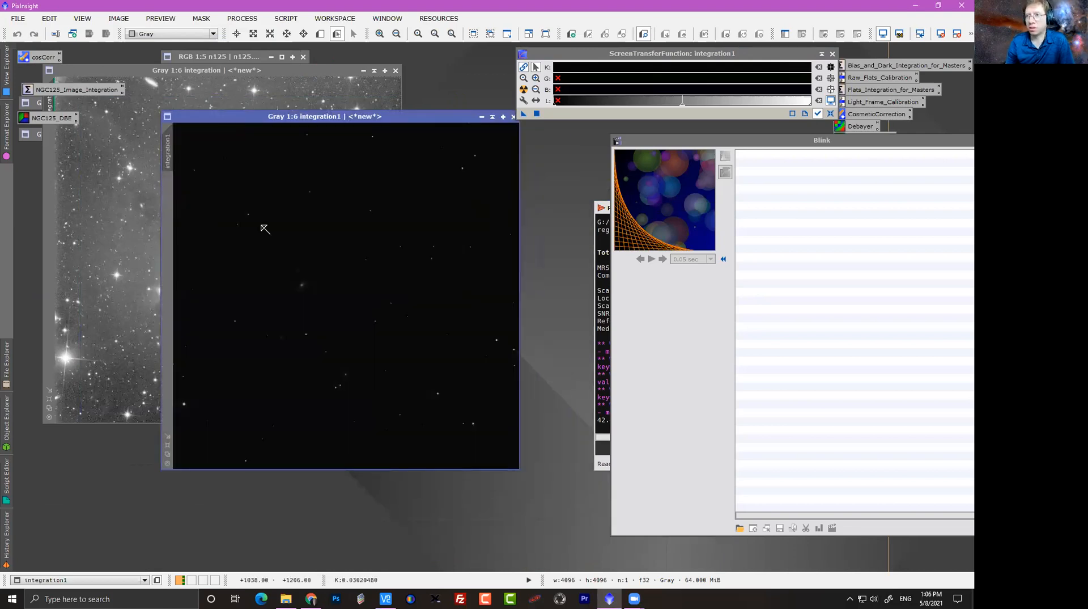
key("ctrl+a")
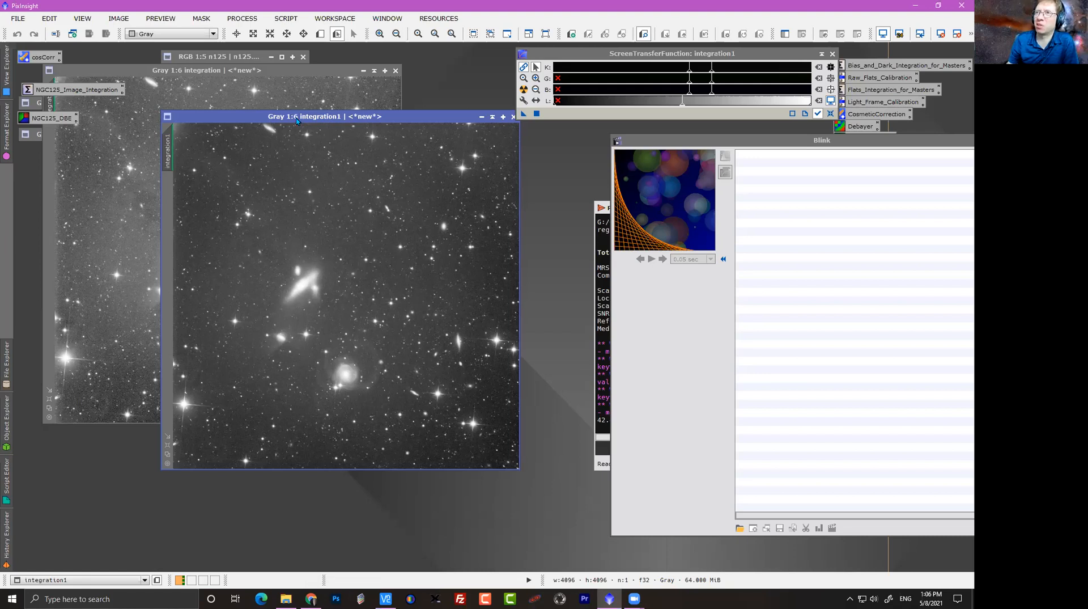
left_click(365, 94)
left_click_drag(296, 75, 413, 122)
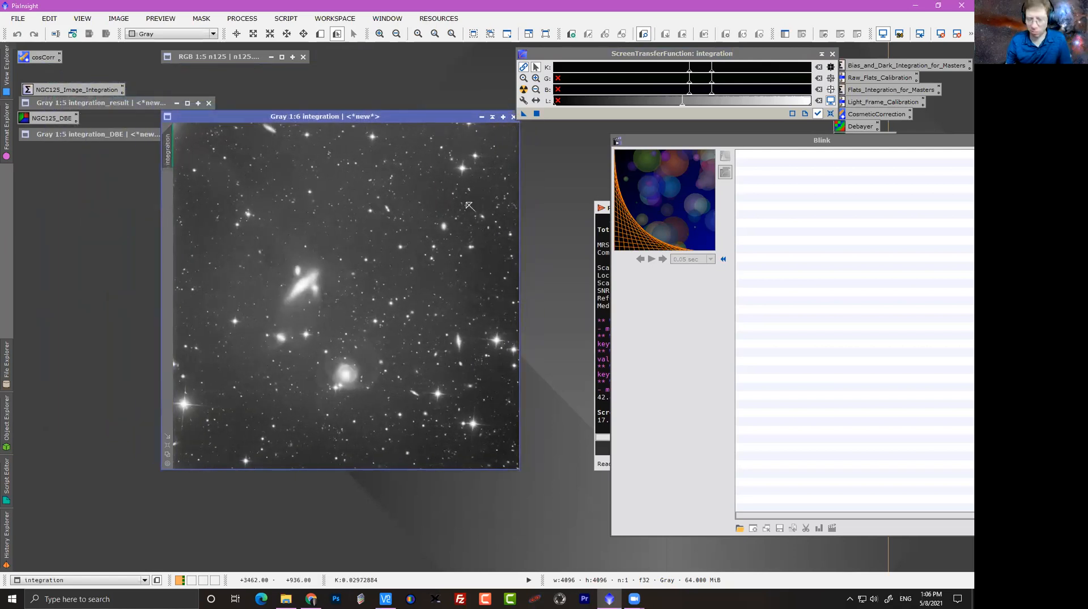
Compare the integration and integration1 images by switching repeatedly between their overlaid windows.
key("ctrl+Page_Down")
key("ctrl+Page_Down")
key("ctrl+Page_Down")
key("ctrl+Page_Down")
key("ctrl+Page_Down")
key("ctrl+Page_Down")
key("ctrl+Page_Down")
key("ctrl+Page_Down")
key("ctrl+Page_Down")
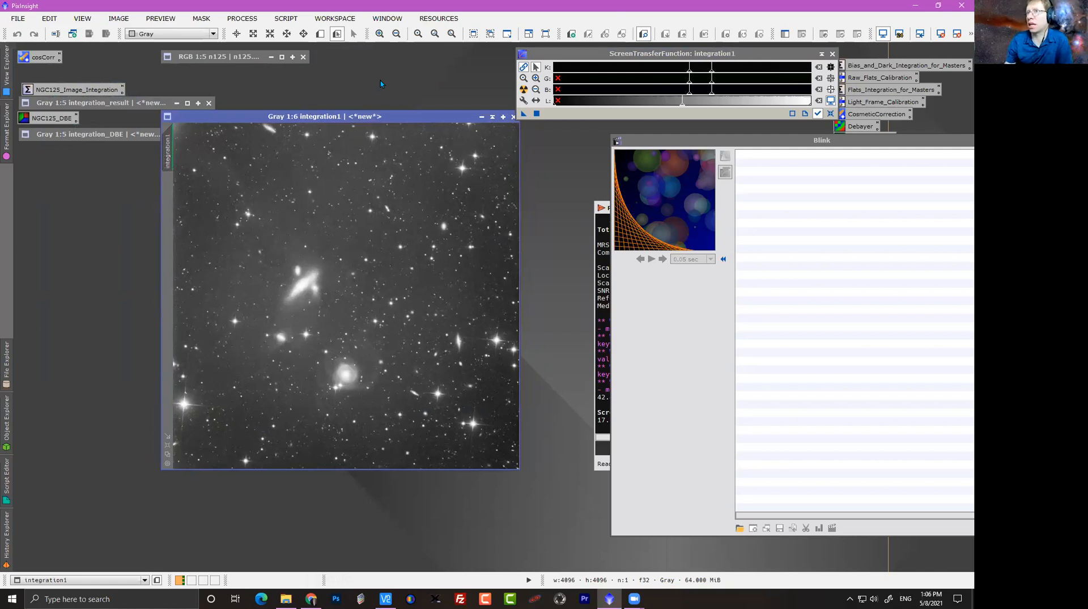
Load the saved NGC125_DBE settings on integration1 and run DynamicBackgroundExtraction with its existing samples.
left_click_drag(356, 120, 330, 152)
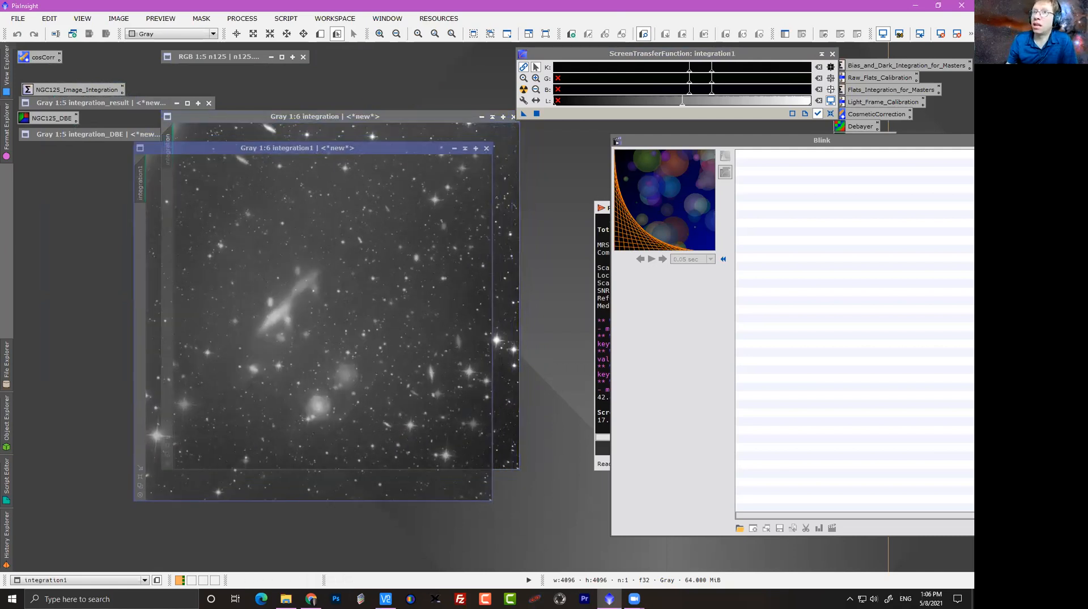
double_click(64, 118)
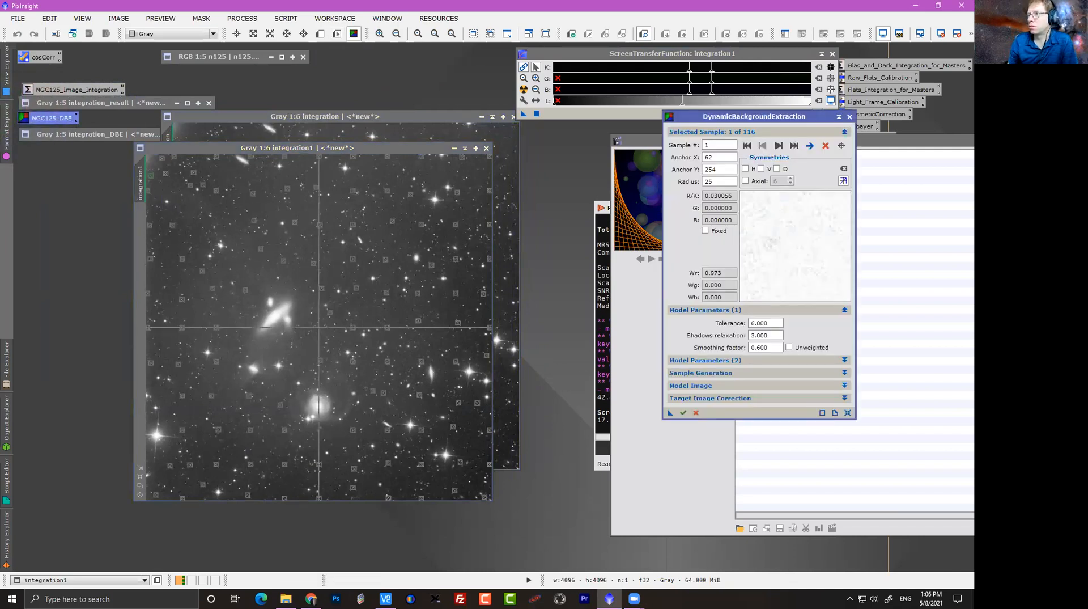
left_click(670, 414)
left_click_drag(670, 416, 451, 416)
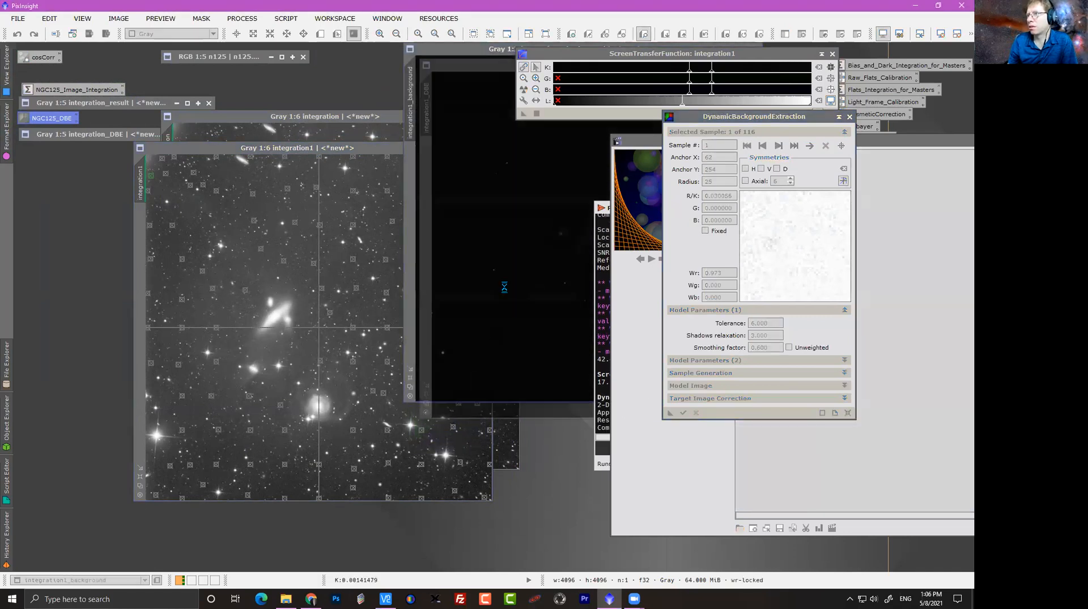
Auto-stretch the integration1_DBE image and arrange it and the extracted background model in separate areas of the workspace.
left_click_drag(479, 71, 74, 153)
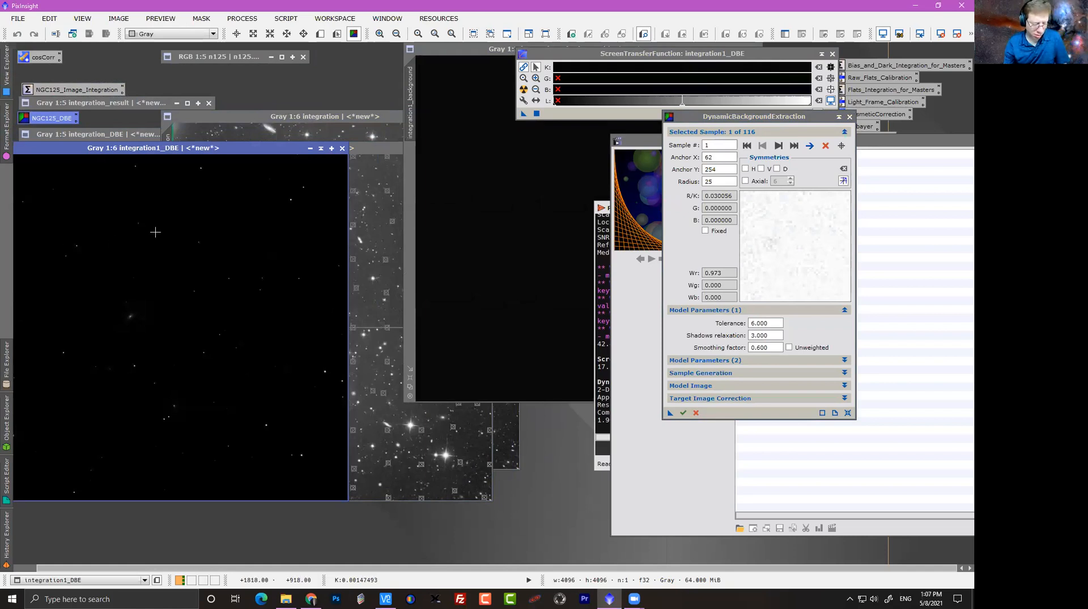
key("ctrl+a")
left_click_drag(191, 150, 247, 119)
left_click_drag(450, 49, 490, 289)
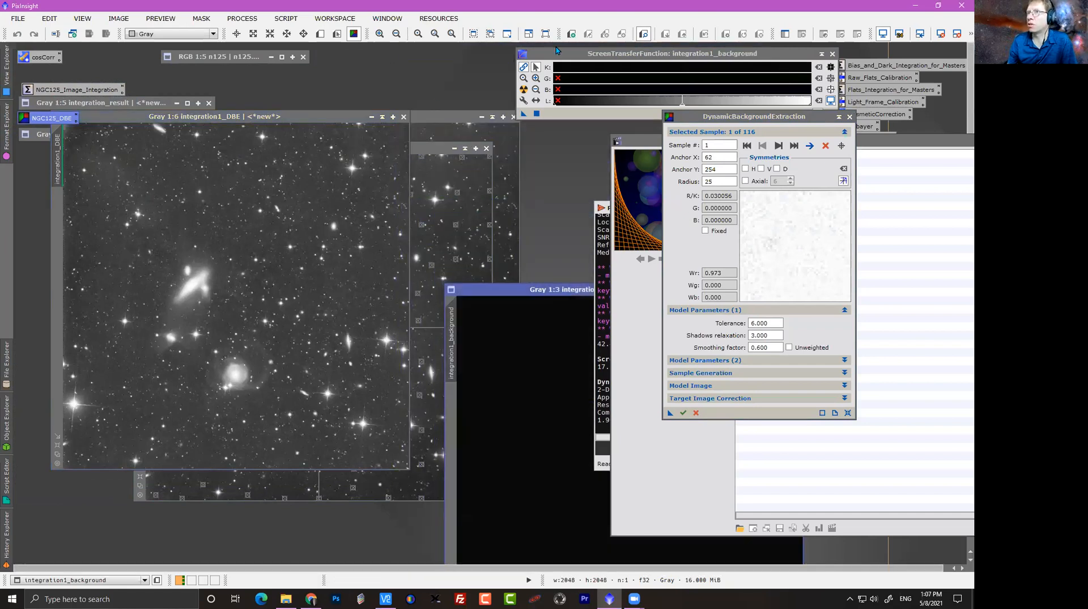
Restore the n125.jpg color image, zoom it to 1:2 and enlarge its window.
double_click(236, 59)
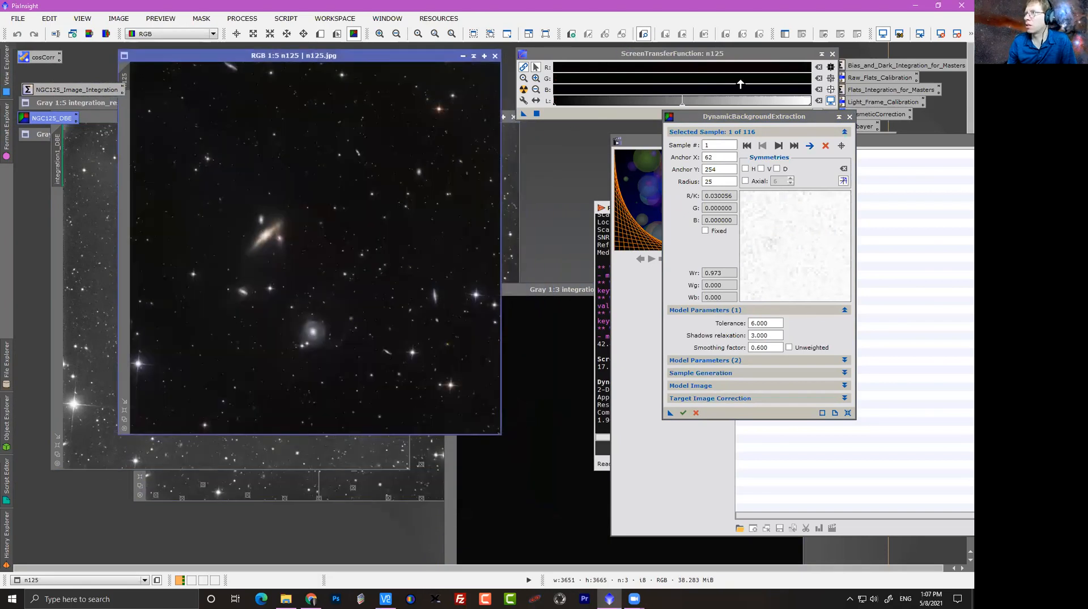
scroll(369, 387, "up", 3)
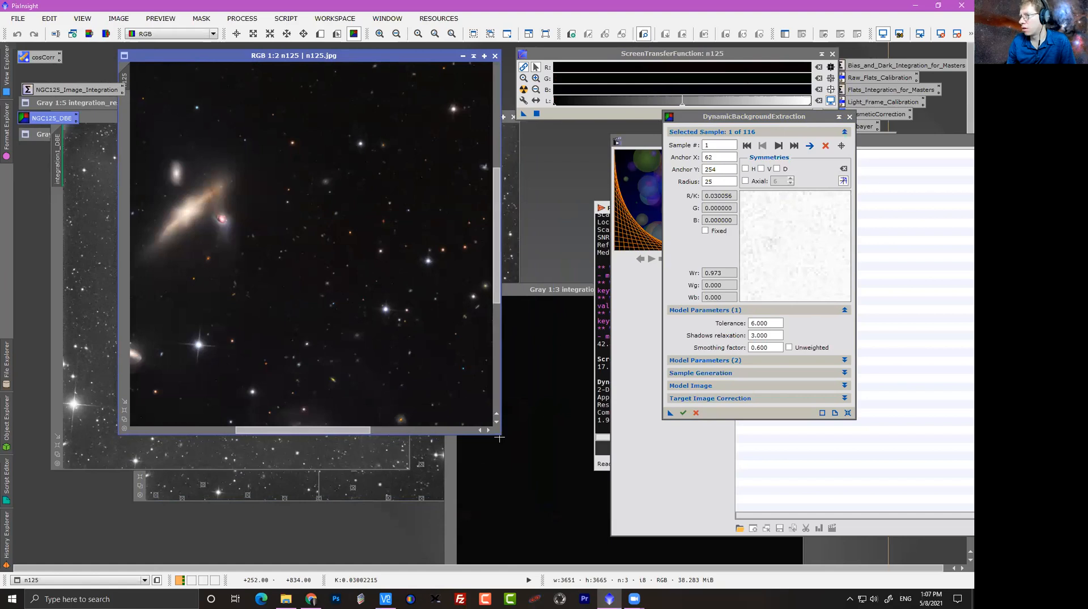
left_click_drag(500, 437, 558, 493)
Reset the screen stretch of integration1_background and lower its midtones and highlights to brighten the model.
left_click(655, 53)
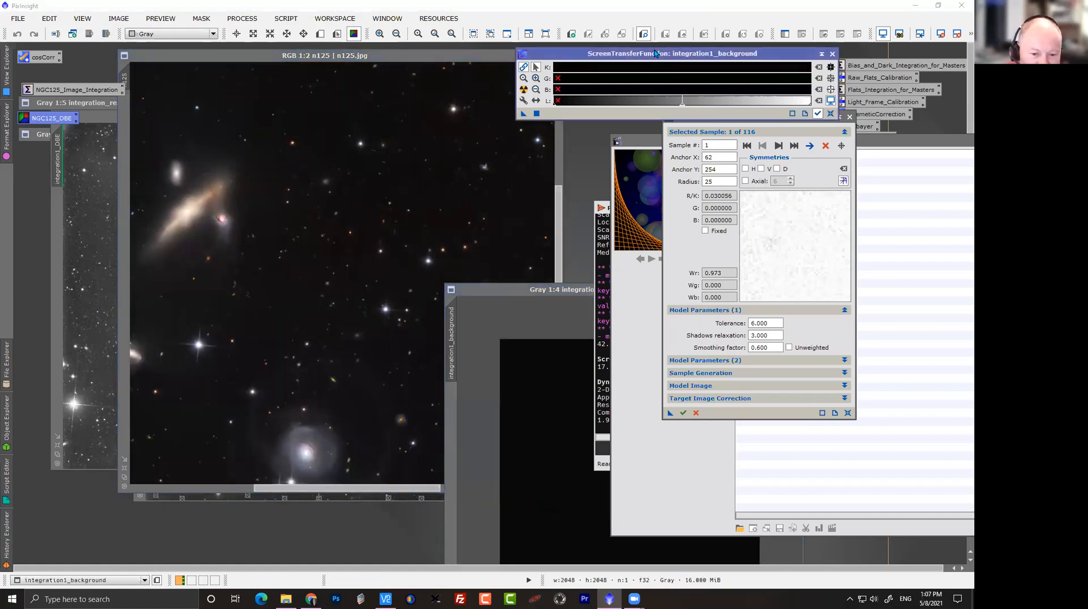
left_click(831, 114)
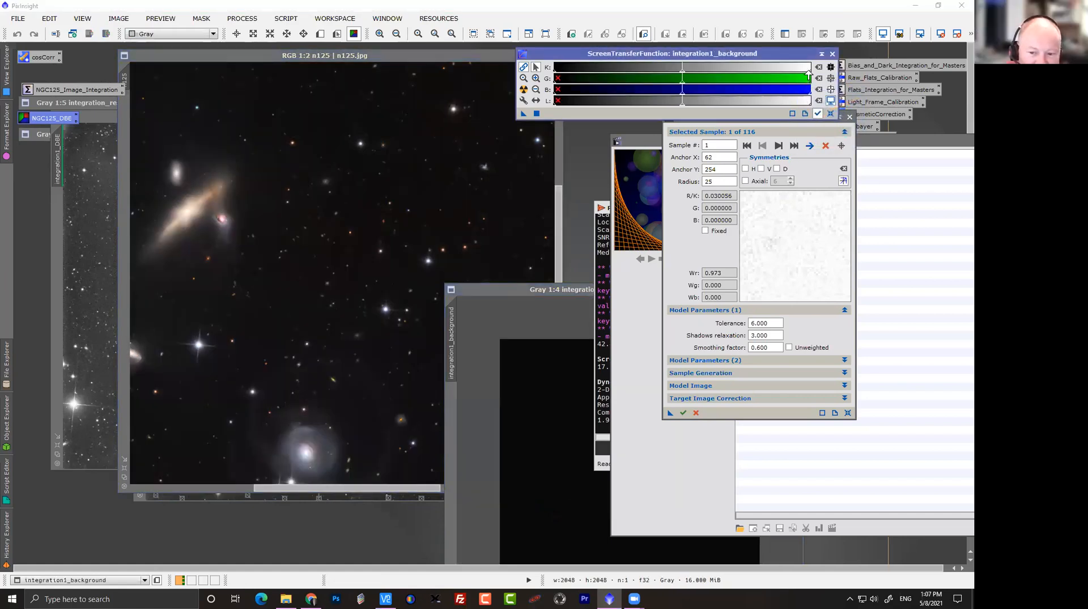
left_click_drag(683, 74, 668, 73)
left_click_drag(809, 70, 704, 70)
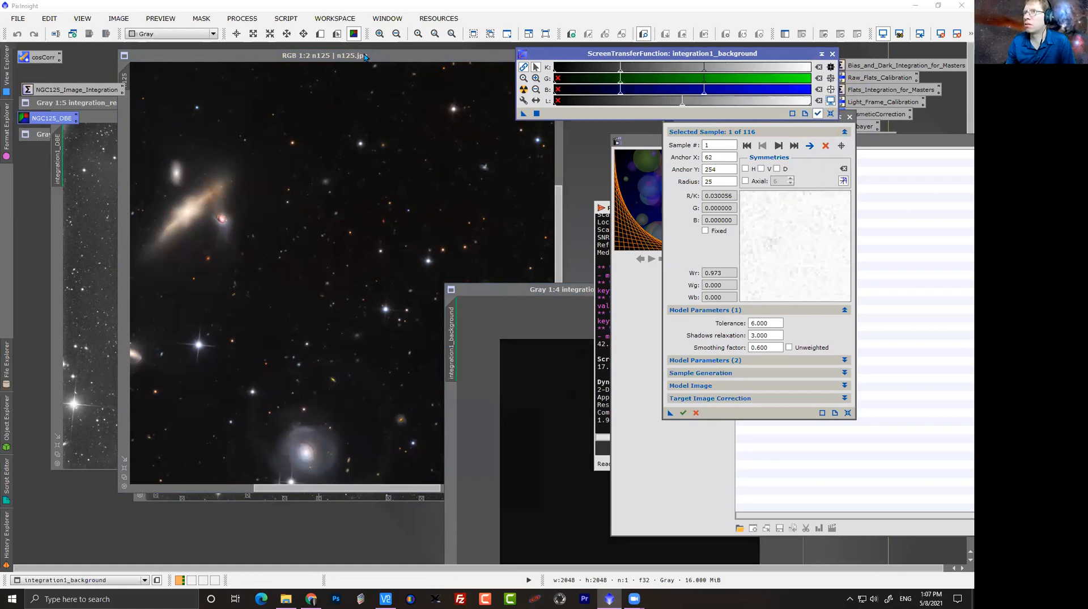
Brighten n125.jpg by adjusting its linked screen-stretch midtones while examining the galaxies and faint halos up to 1:1.
left_click_drag(364, 57, 311, 58)
left_click_drag(684, 70, 637, 85)
scroll(307, 264, "down", 2)
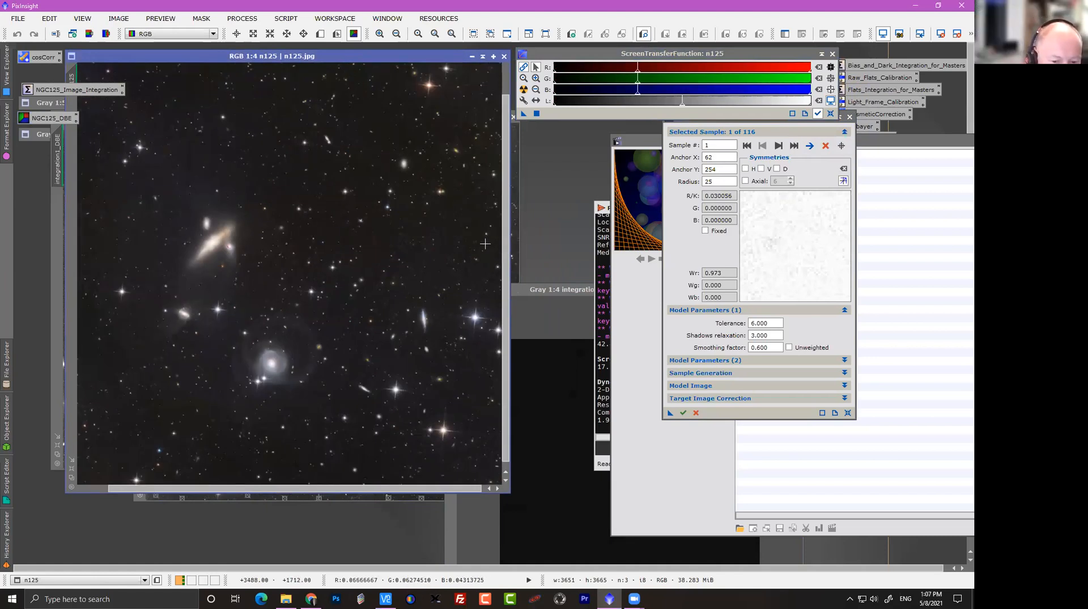
scroll(485, 244, "up", 1)
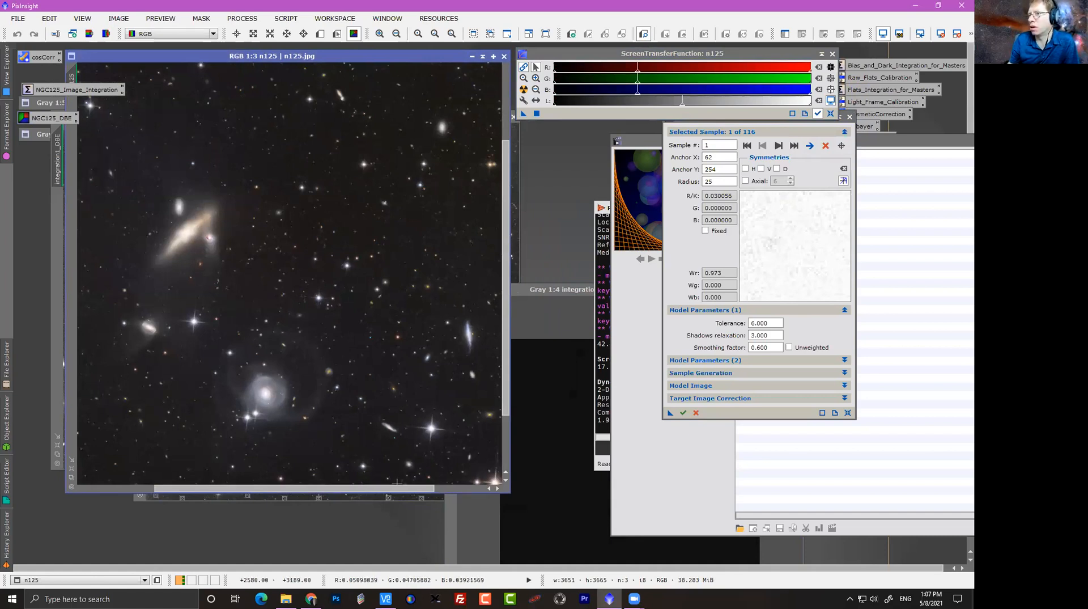
left_click_drag(402, 488, 347, 490)
scroll(378, 400, "up", 1)
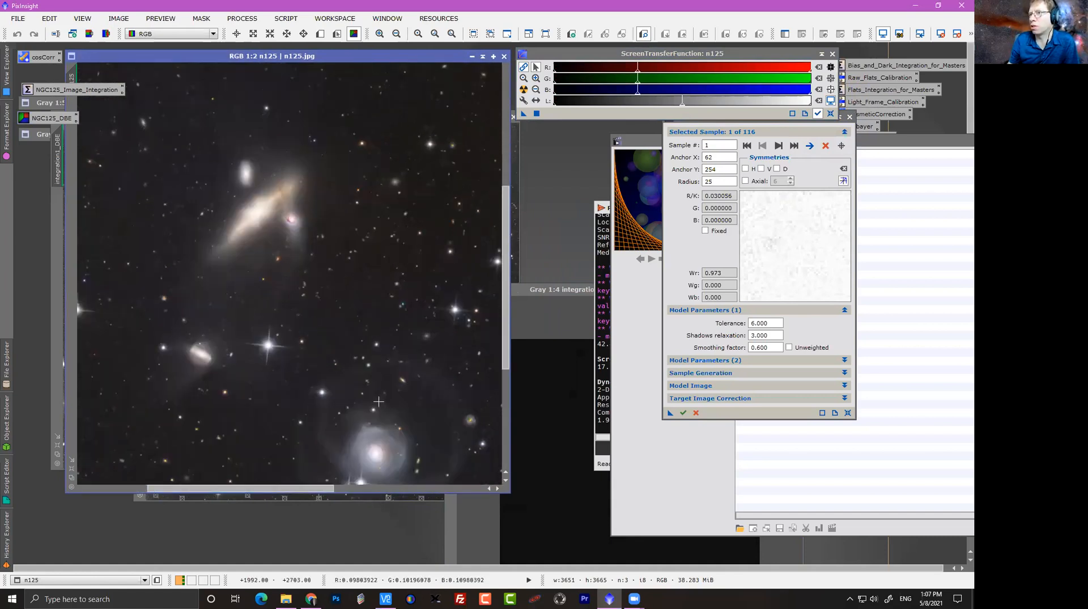
scroll(379, 400, "up", 1)
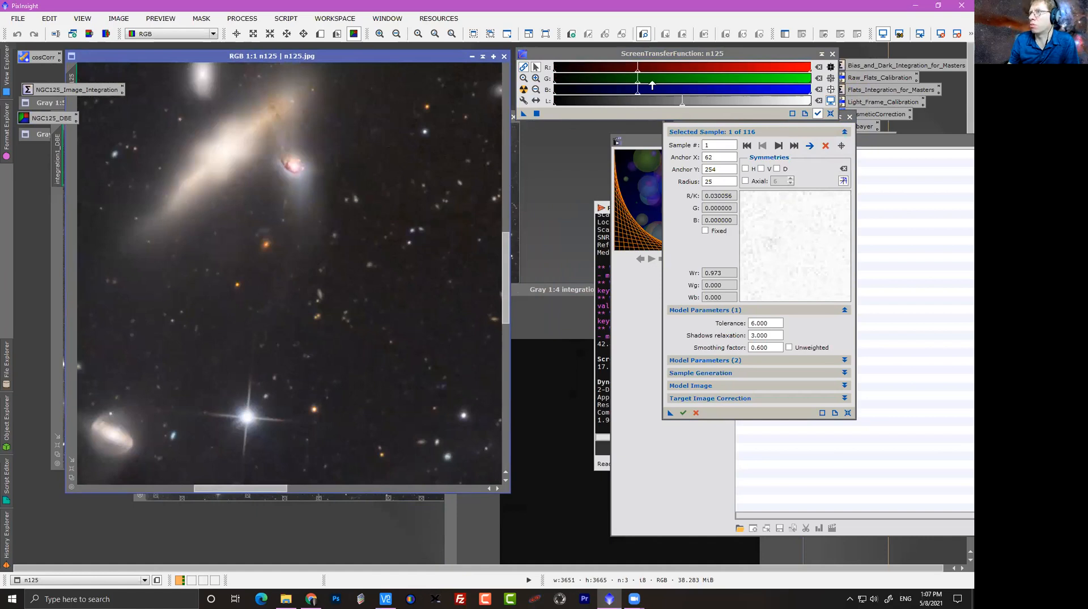
left_click_drag(637, 75, 650, 77)
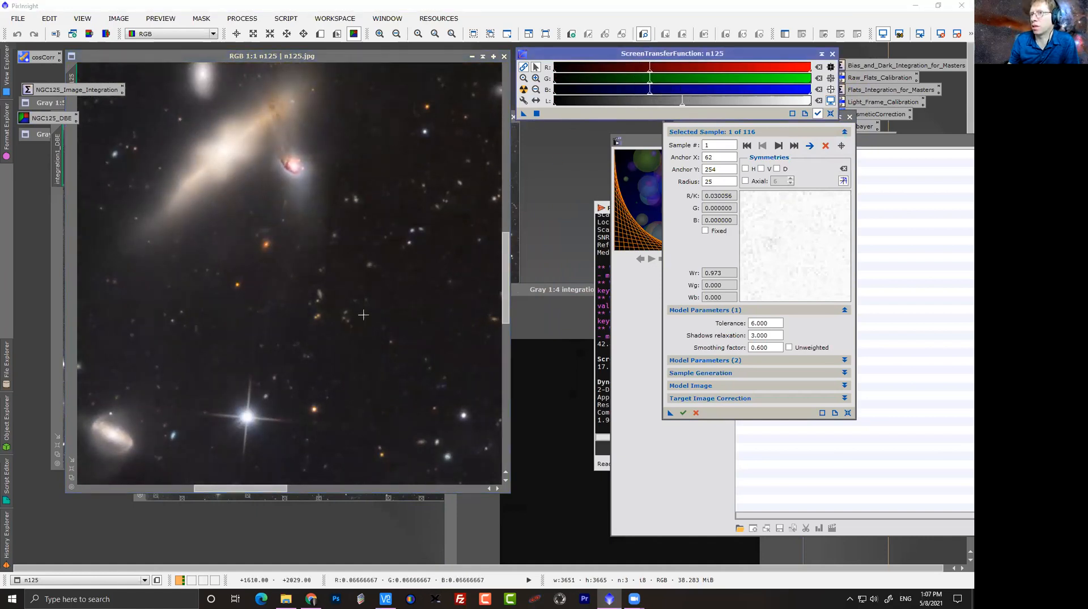
scroll(359, 318, "down", 1)
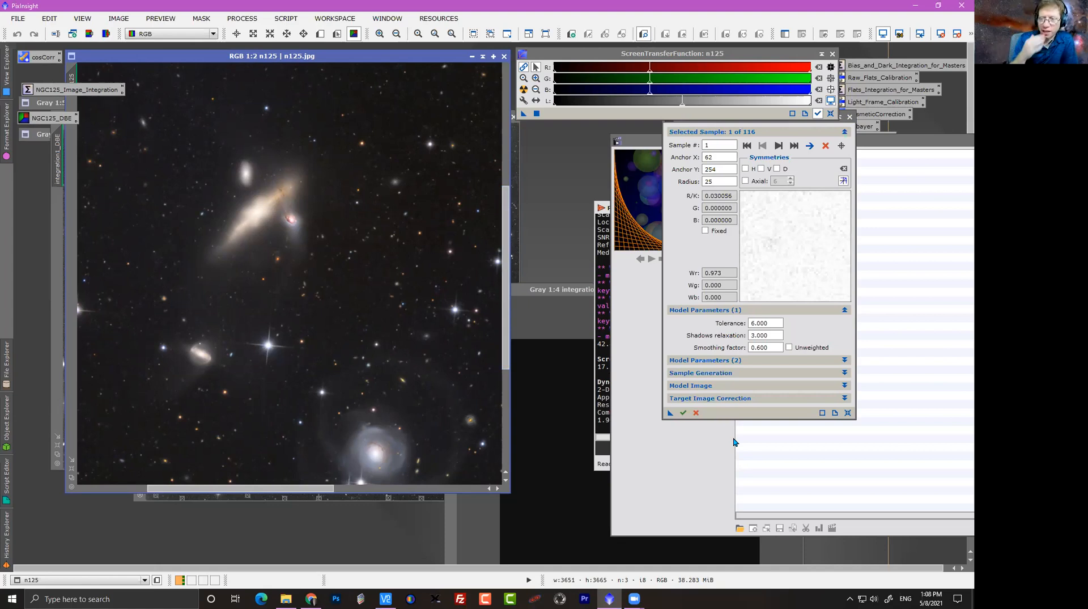
Switch to Chrome, look over the Adam Block Studios home page and open its PixInsight FastTrack Training page.
left_click(311, 598)
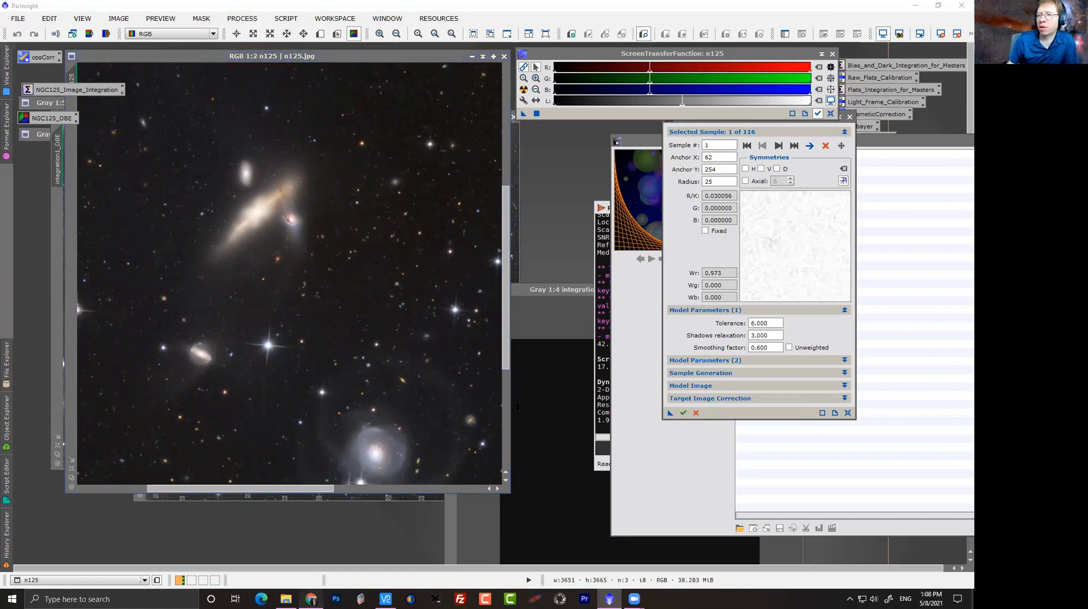
left_click(301, 9)
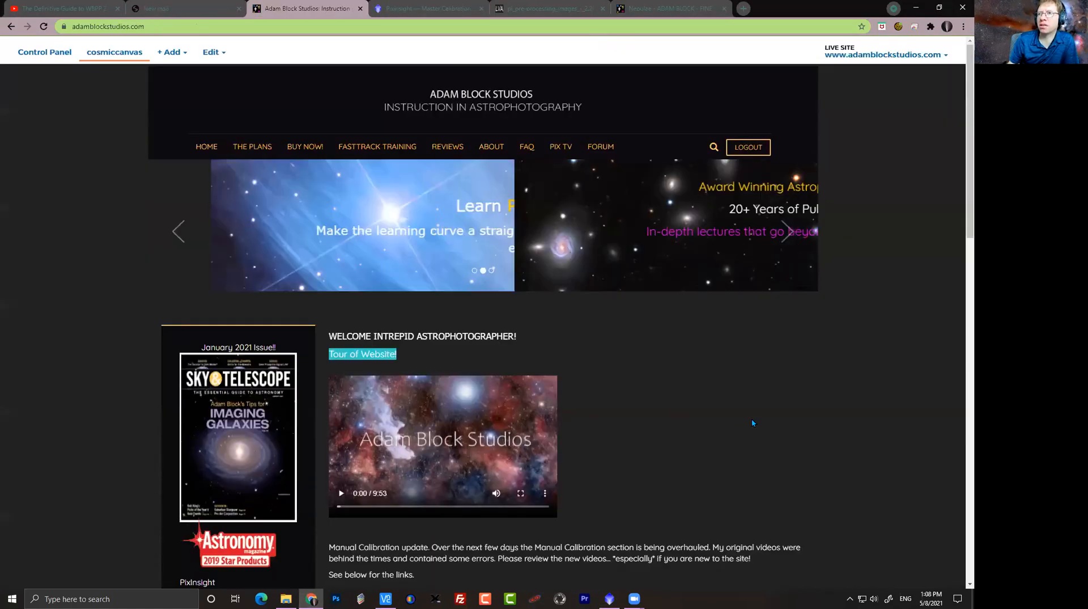
scroll(736, 429, "down", 2)
scroll(737, 430, "down", 2)
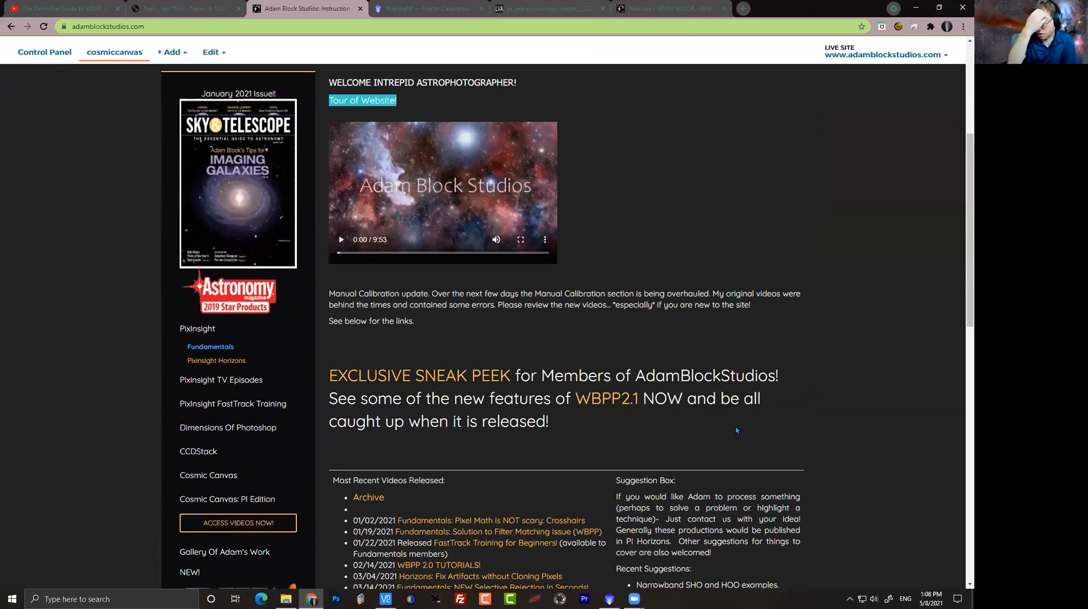
left_click(272, 404)
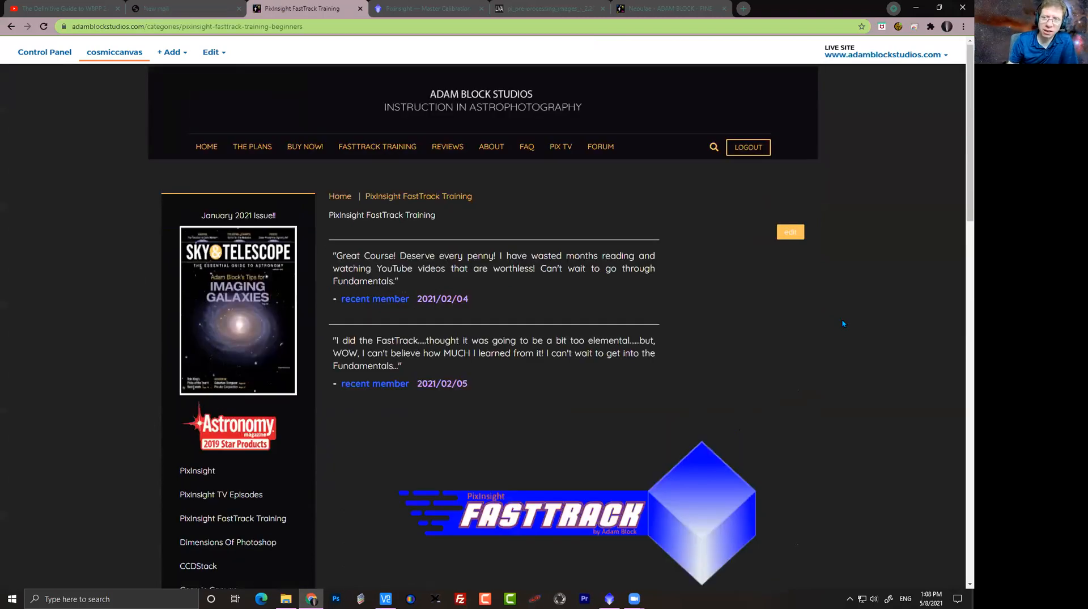
Review the FastTrack course description, price and list of training steps.
scroll(832, 318, "down", 1)
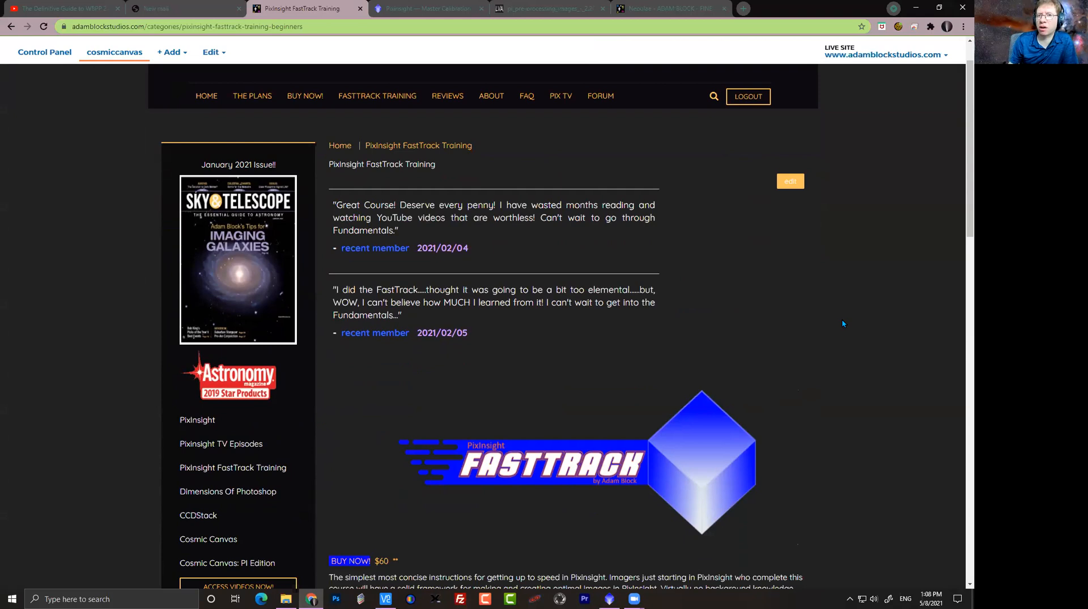
scroll(842, 324, "down", 4)
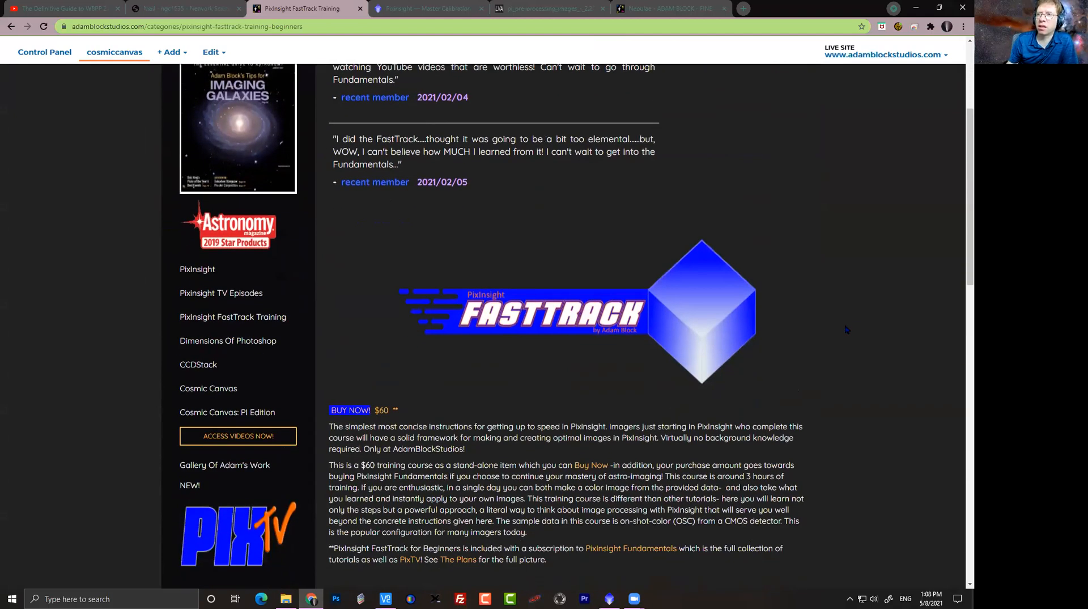
scroll(846, 329, "down", 1)
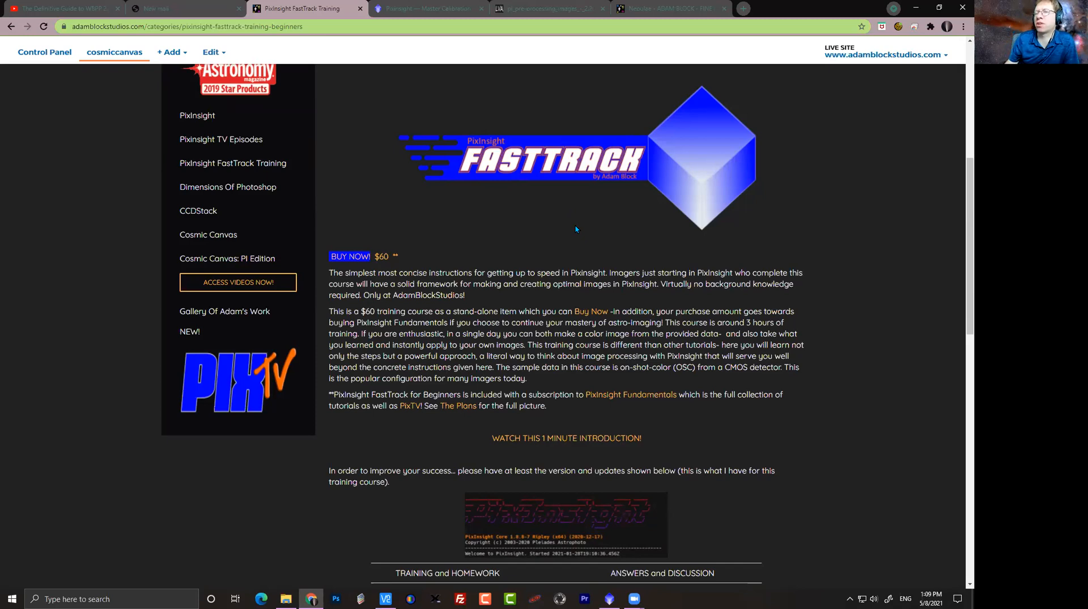
scroll(576, 229, "down", 2)
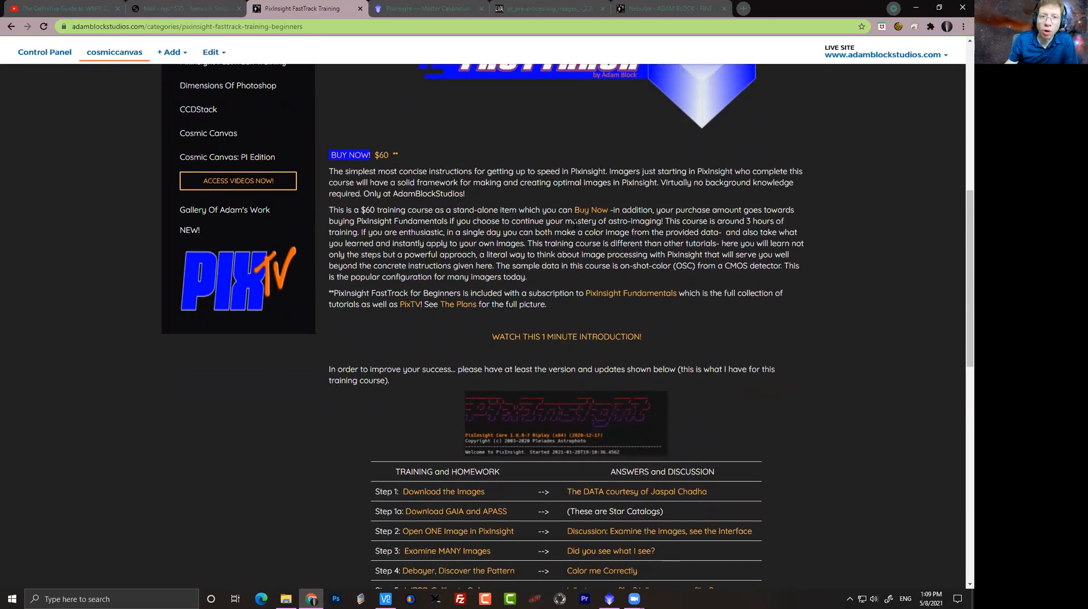
scroll(575, 224, "up", 2)
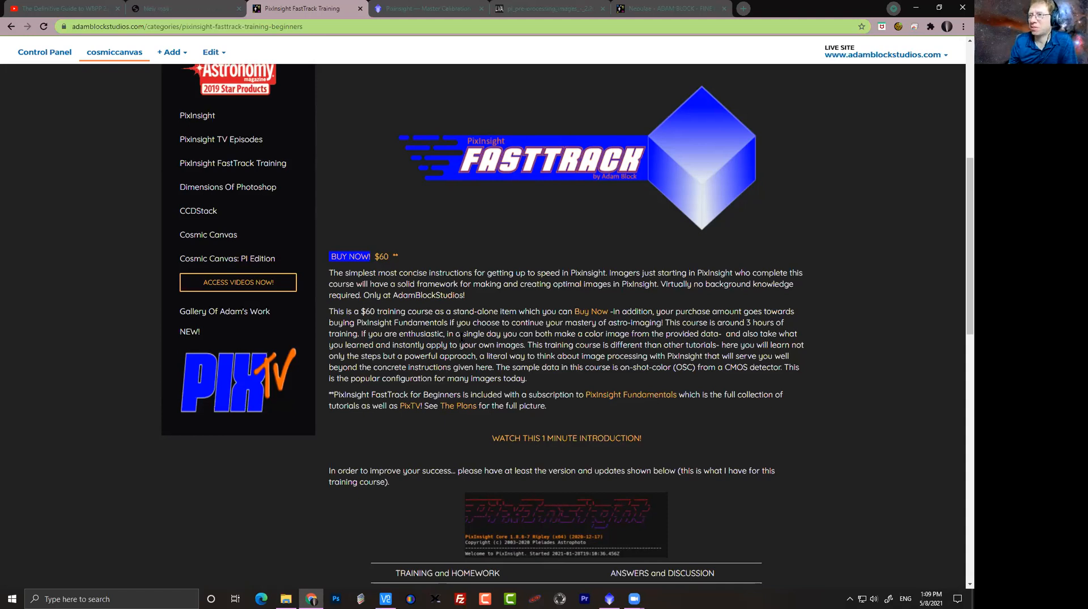
scroll(453, 351, "down", 5)
Return to the site's category links and open the PixInsight category page.
scroll(404, 343, "up", 3)
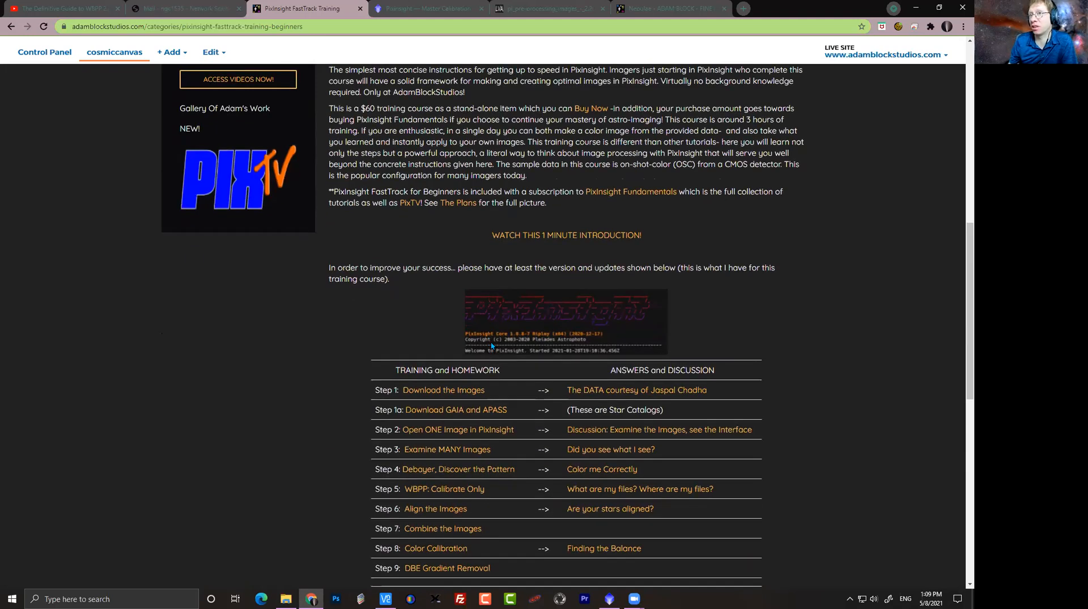
scroll(405, 343, "up", 3)
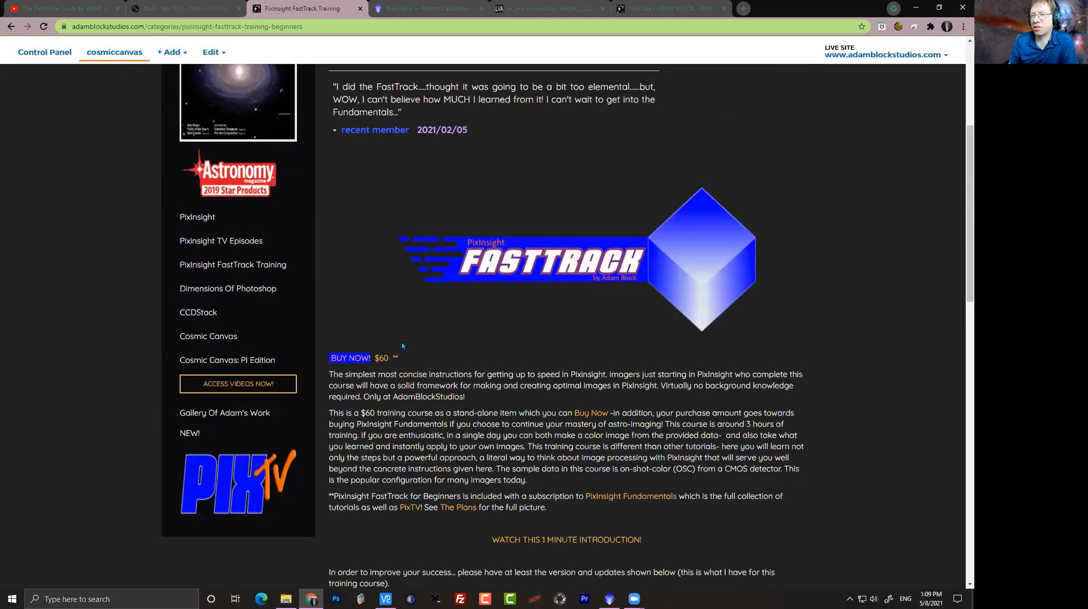
left_click(196, 221)
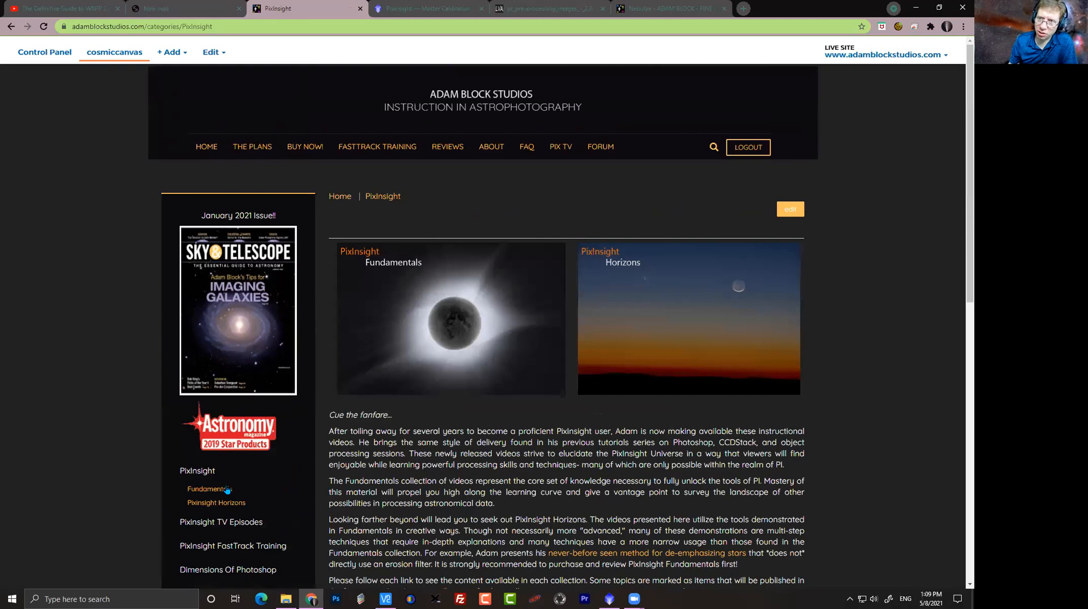
Open the PixInsight Fundamentals page and go to its Fundamental Workflow Examples section.
left_click(410, 404)
scroll(477, 361, "down", 2)
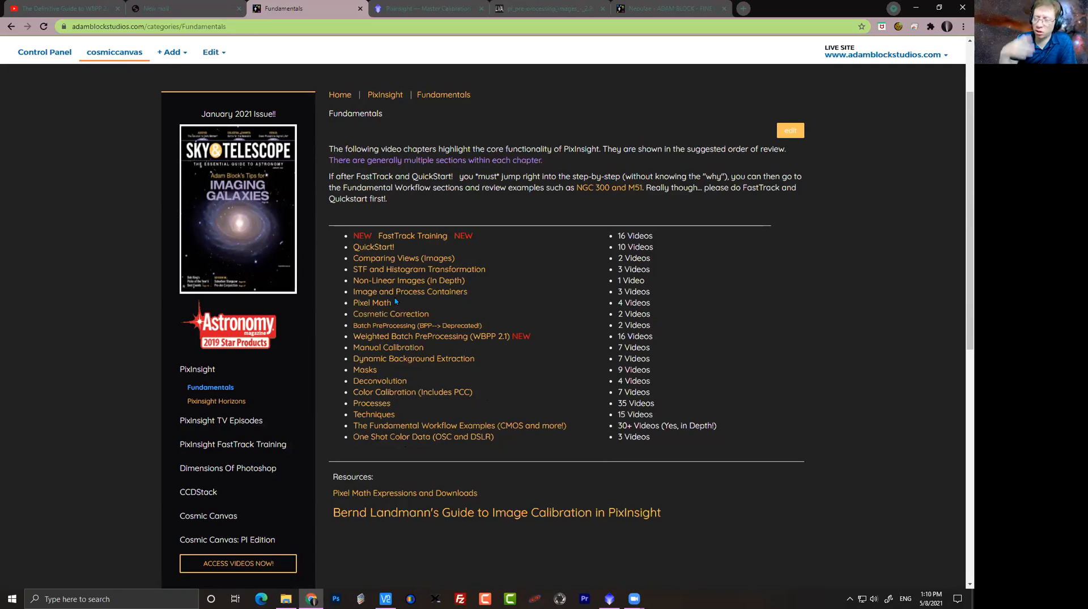
left_click(456, 427)
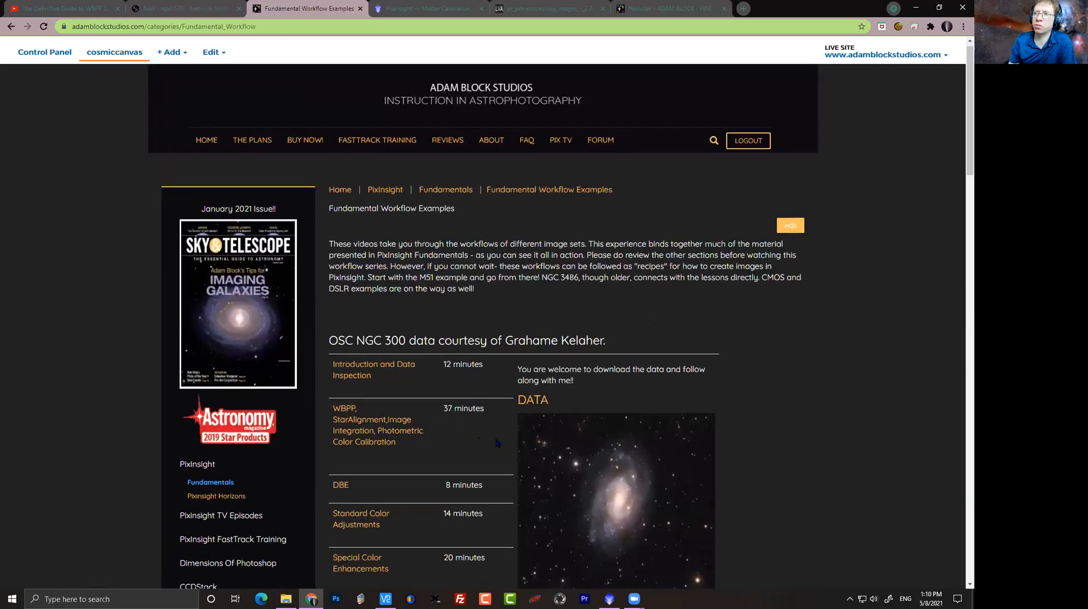
Review the workflow example lists for NGC 300, Cassiopeia, M51 and NGC 3486, and return to the start of the page.
scroll(497, 443, "down", 6)
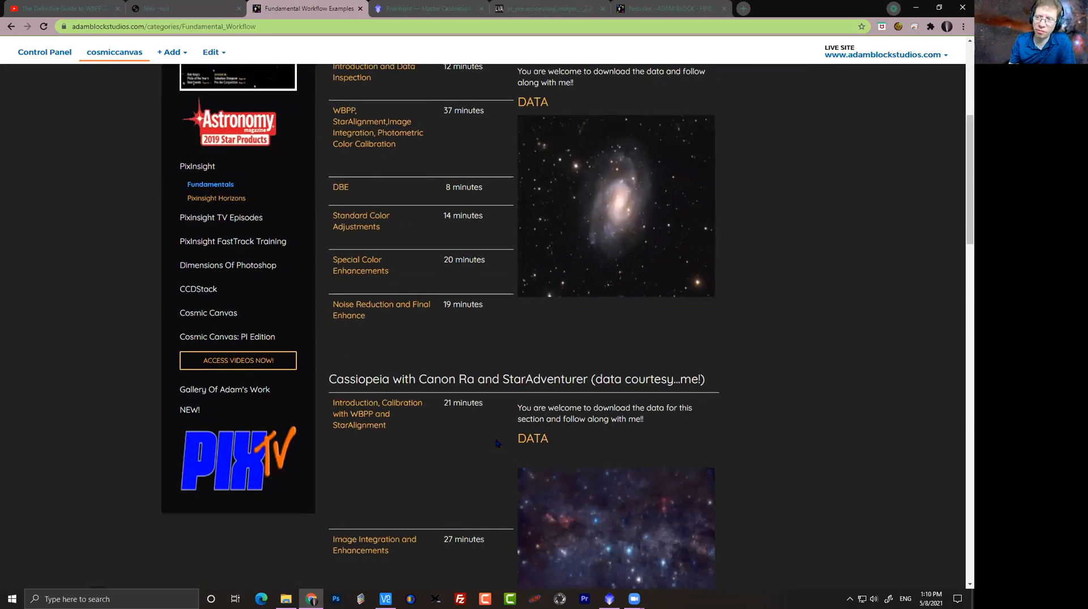
scroll(497, 443, "down", 9)
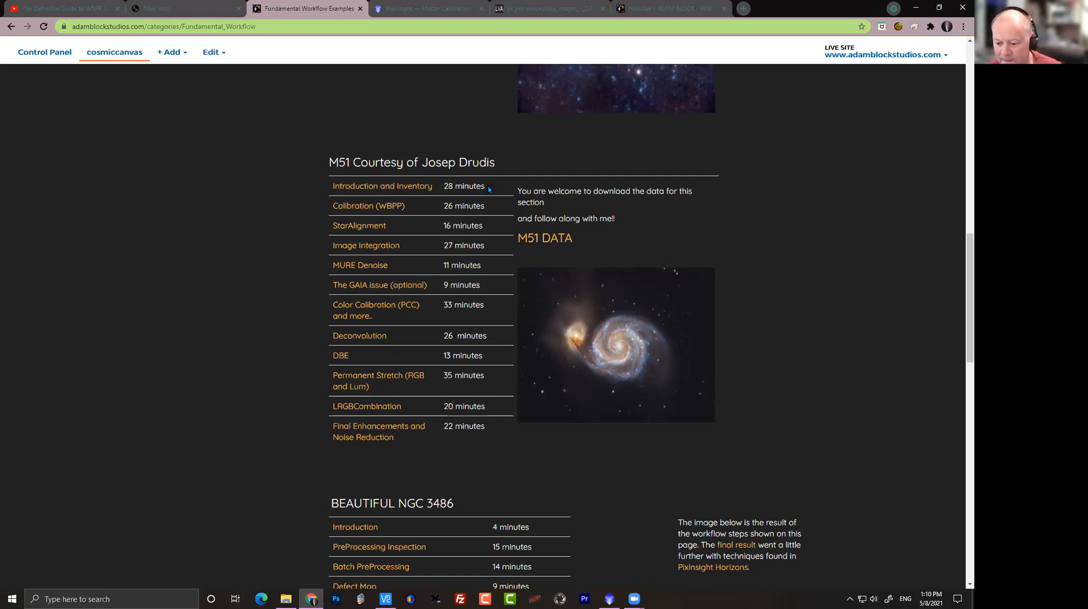
scroll(492, 238, "down", 5)
scroll(492, 238, "up", 15)
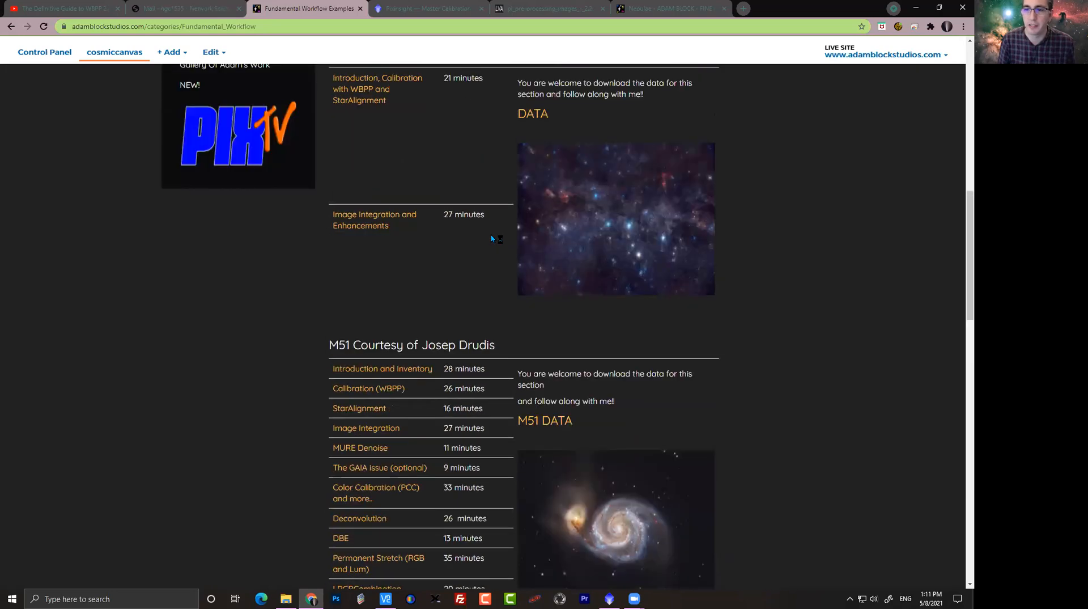
scroll(492, 238, "up", 4)
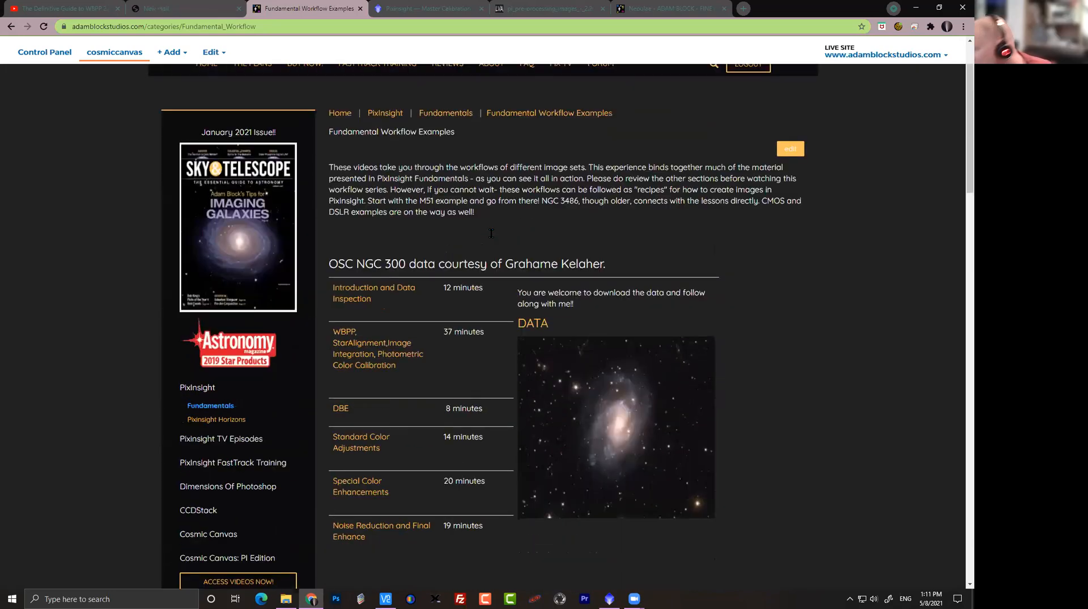
scroll(491, 233, "up", 1)
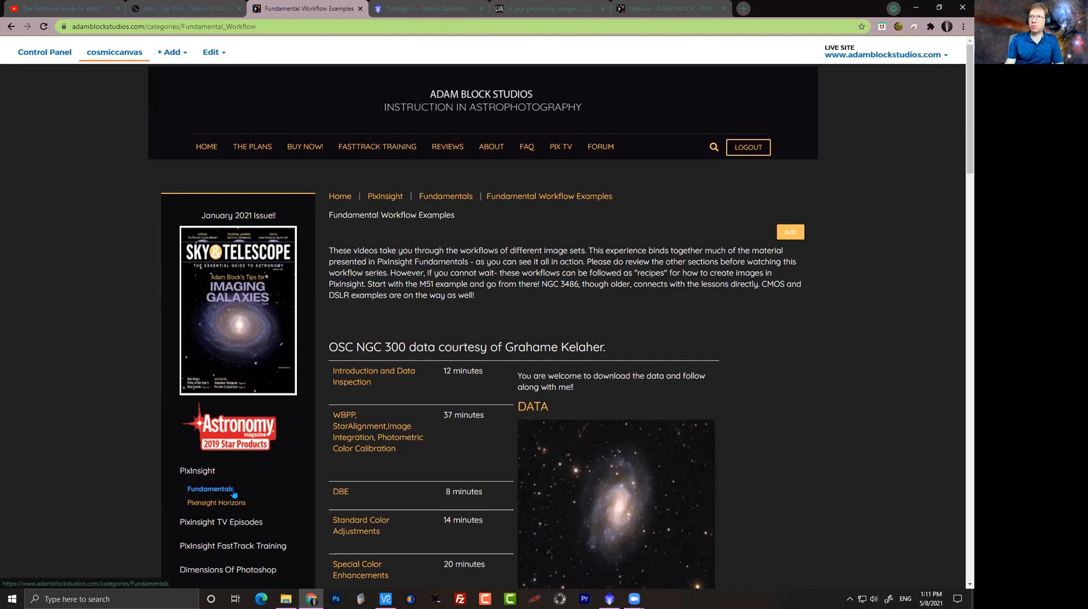
Switch to PixInsight, reposition the n125.jpg window lower in the workspace and bring the Process Console and DynamicBackgroundExtraction dialog forward in turn.
left_click(609, 598)
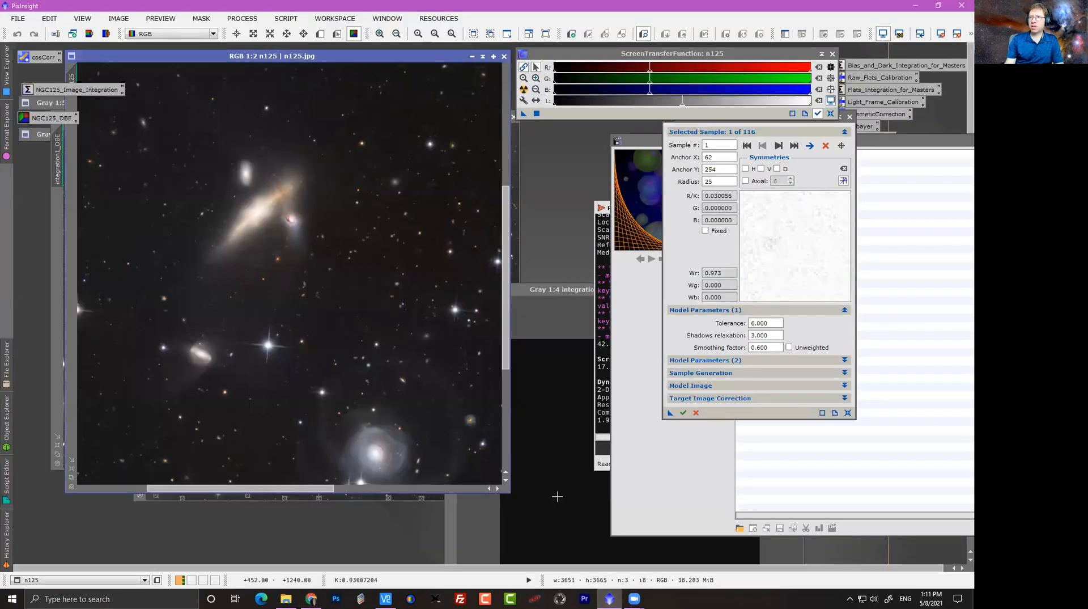
left_click_drag(477, 60, 447, 143)
left_click(603, 274)
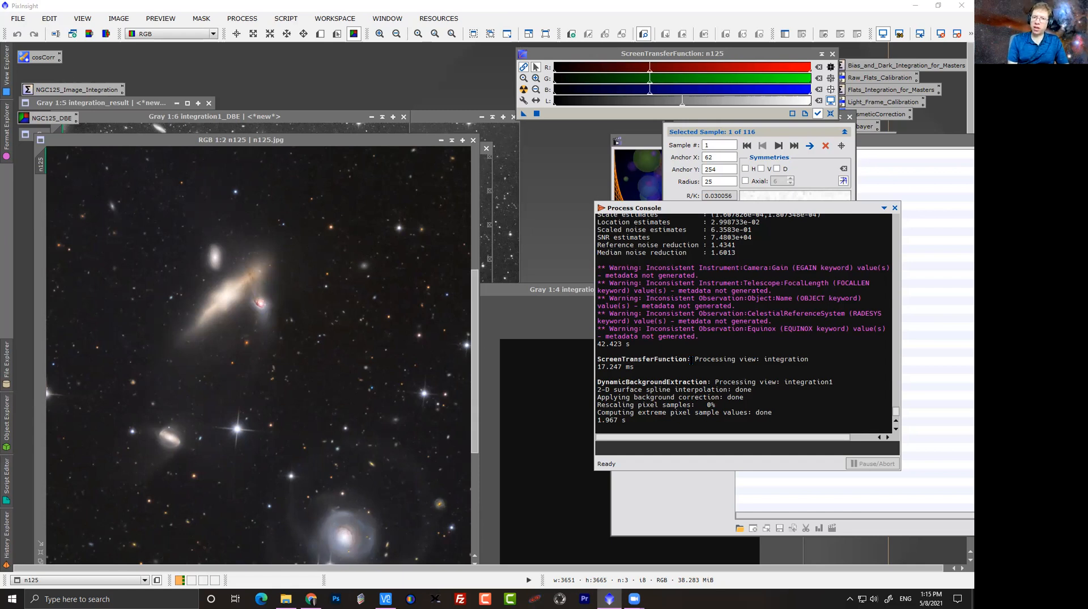
left_click(692, 365)
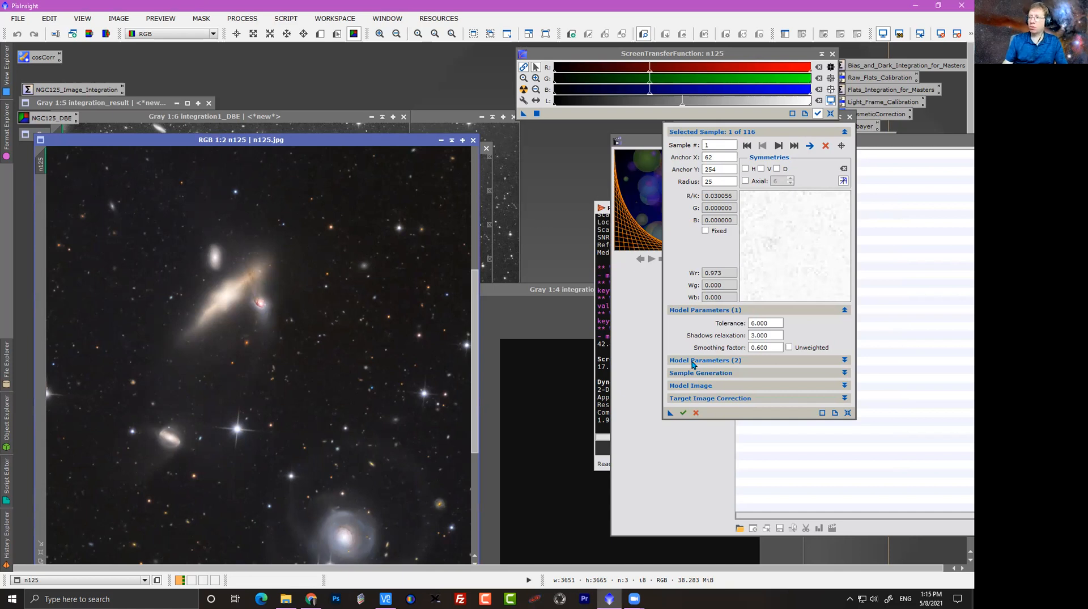
Switch to Chrome, look through the open pages to the WBPP 2.0 YouTube playlist and go back to the channel's list of playlists.
left_click(311, 598)
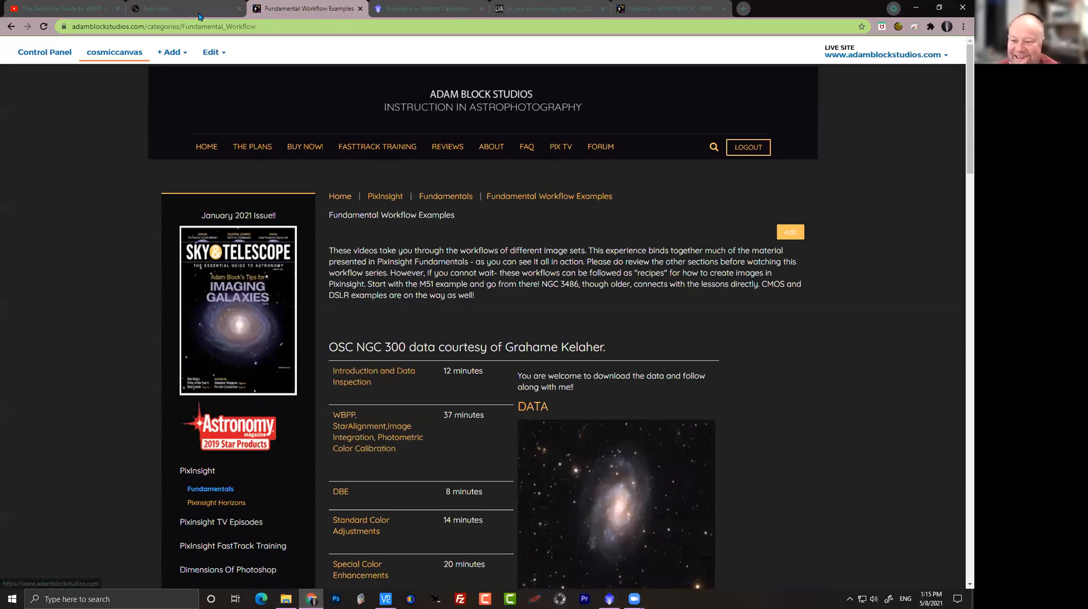
left_click(547, 8)
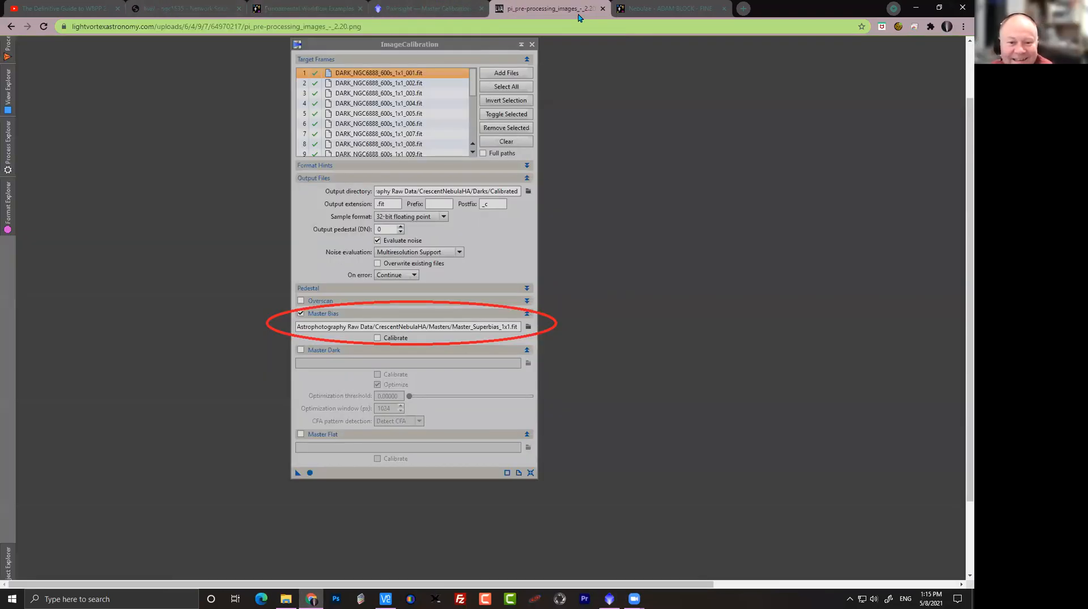
left_click(663, 9)
left_click(181, 9)
left_click(58, 7)
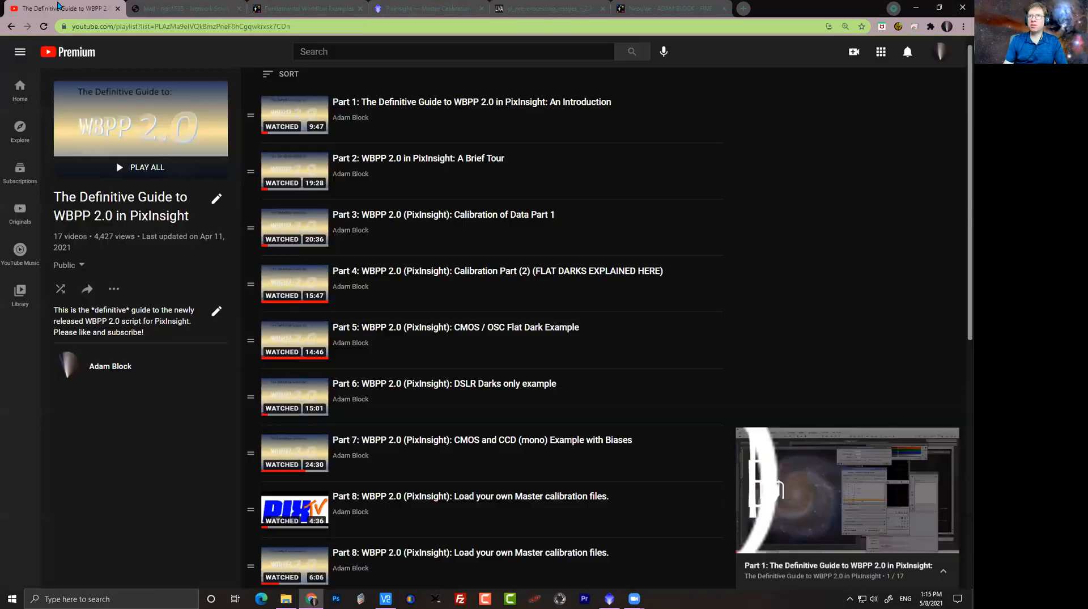
left_click(12, 27)
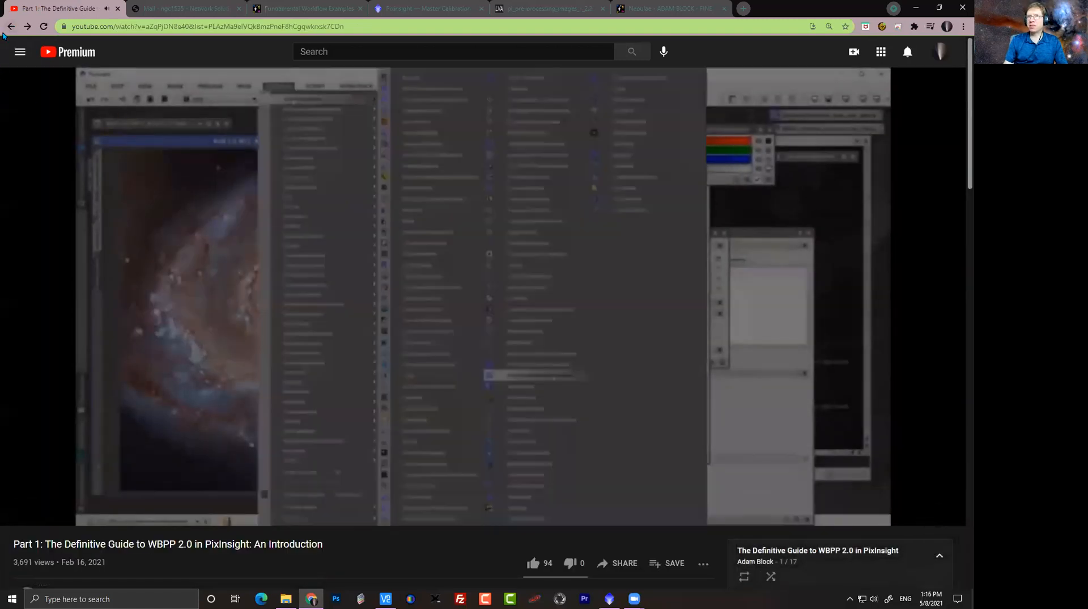
left_click(11, 27)
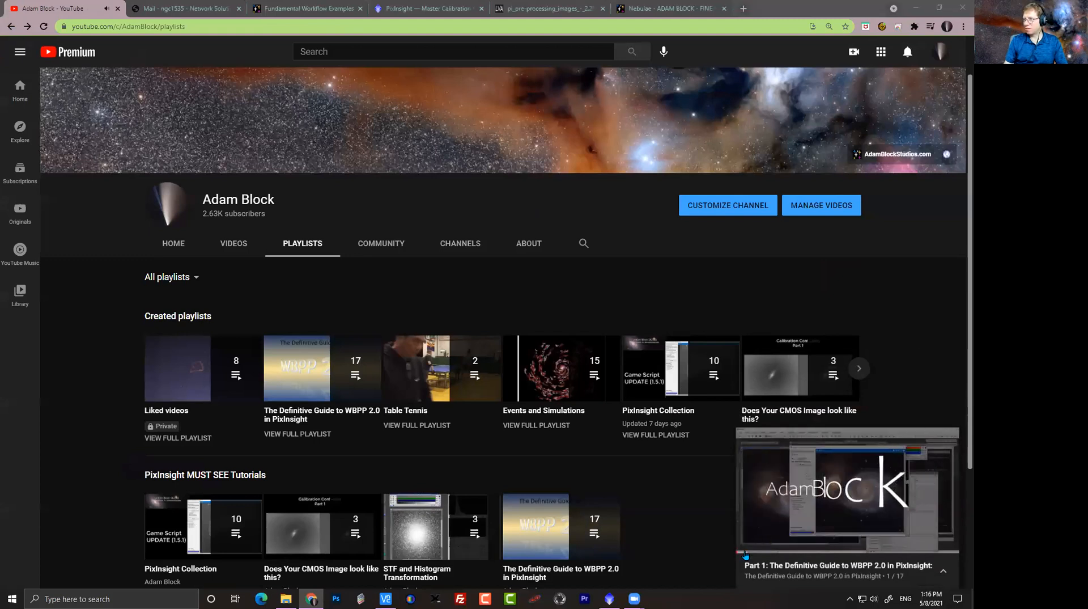
Close the mini player, open the "Does Your CMOS Image look like this?" playlist and pause its Part 1 video.
mouse_move(937, 452)
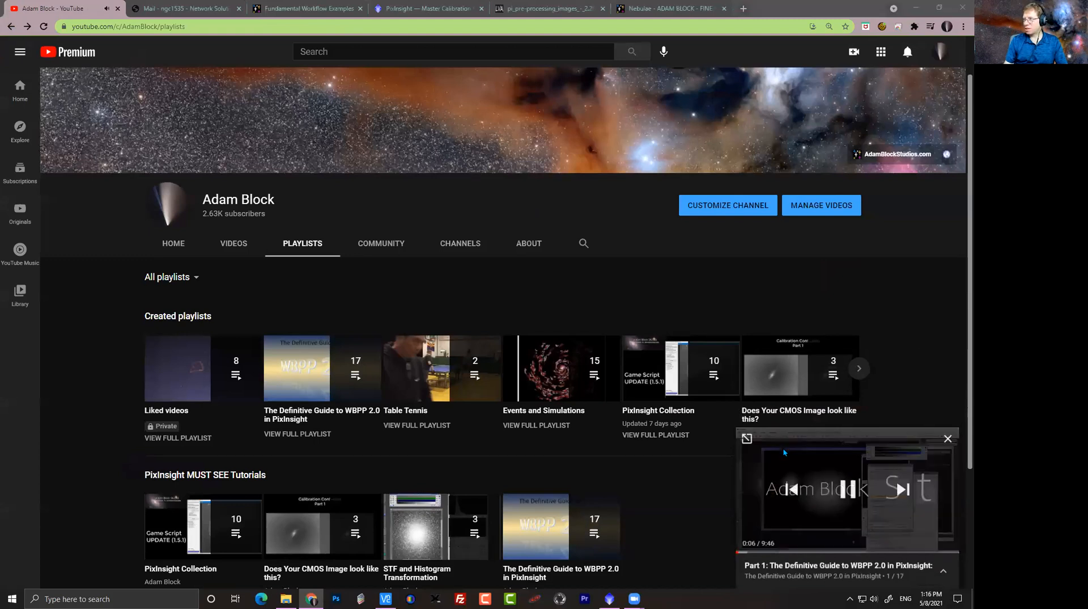
left_click(947, 438)
left_click(767, 403)
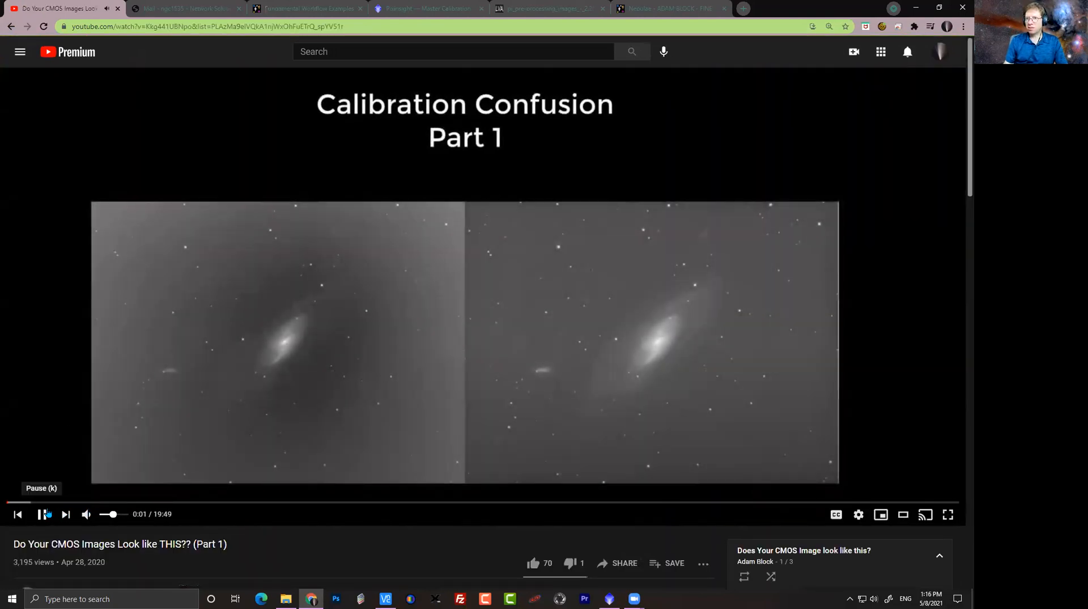
left_click(48, 513)
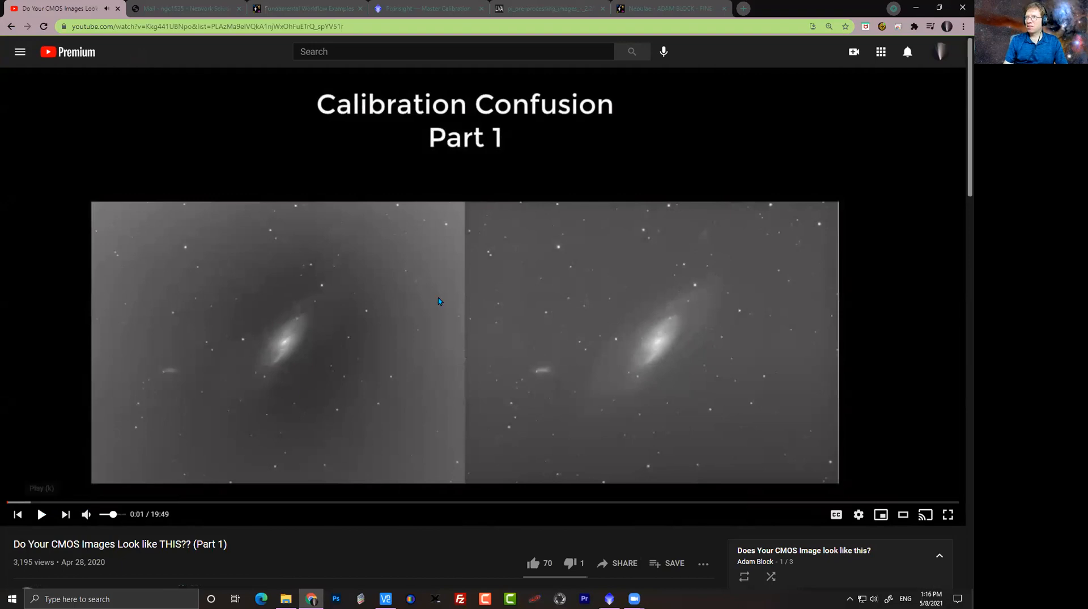